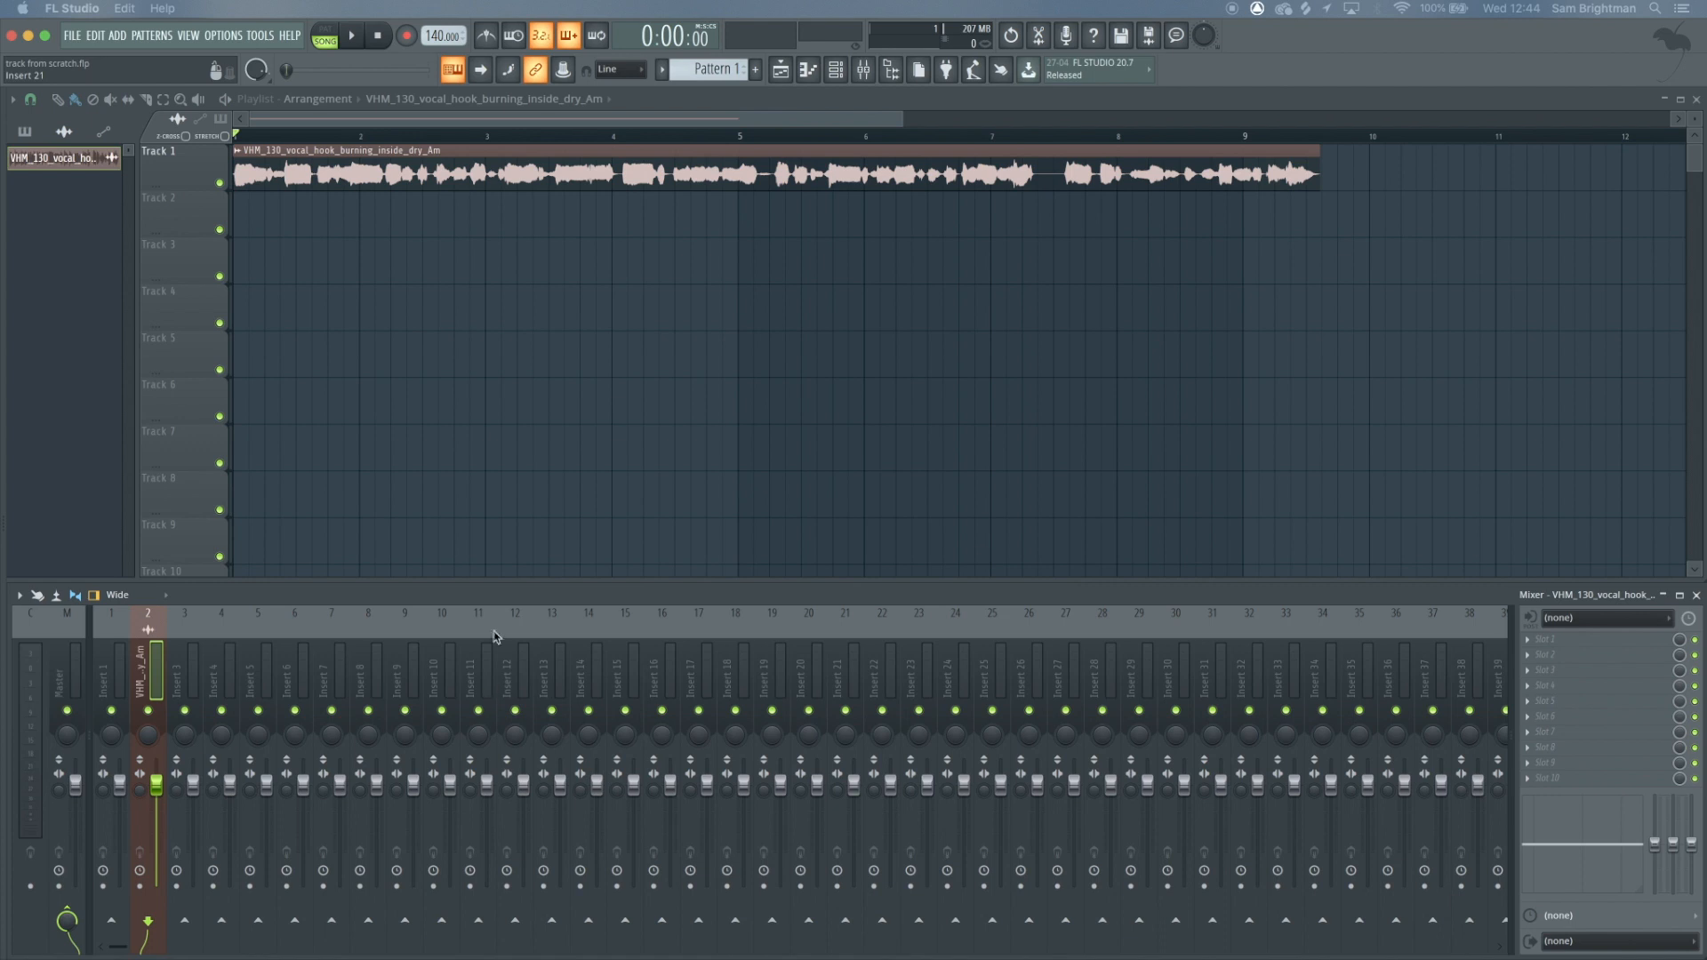
Set the project tempo to 132 BPM
scroll(376, 384, "down", 2)
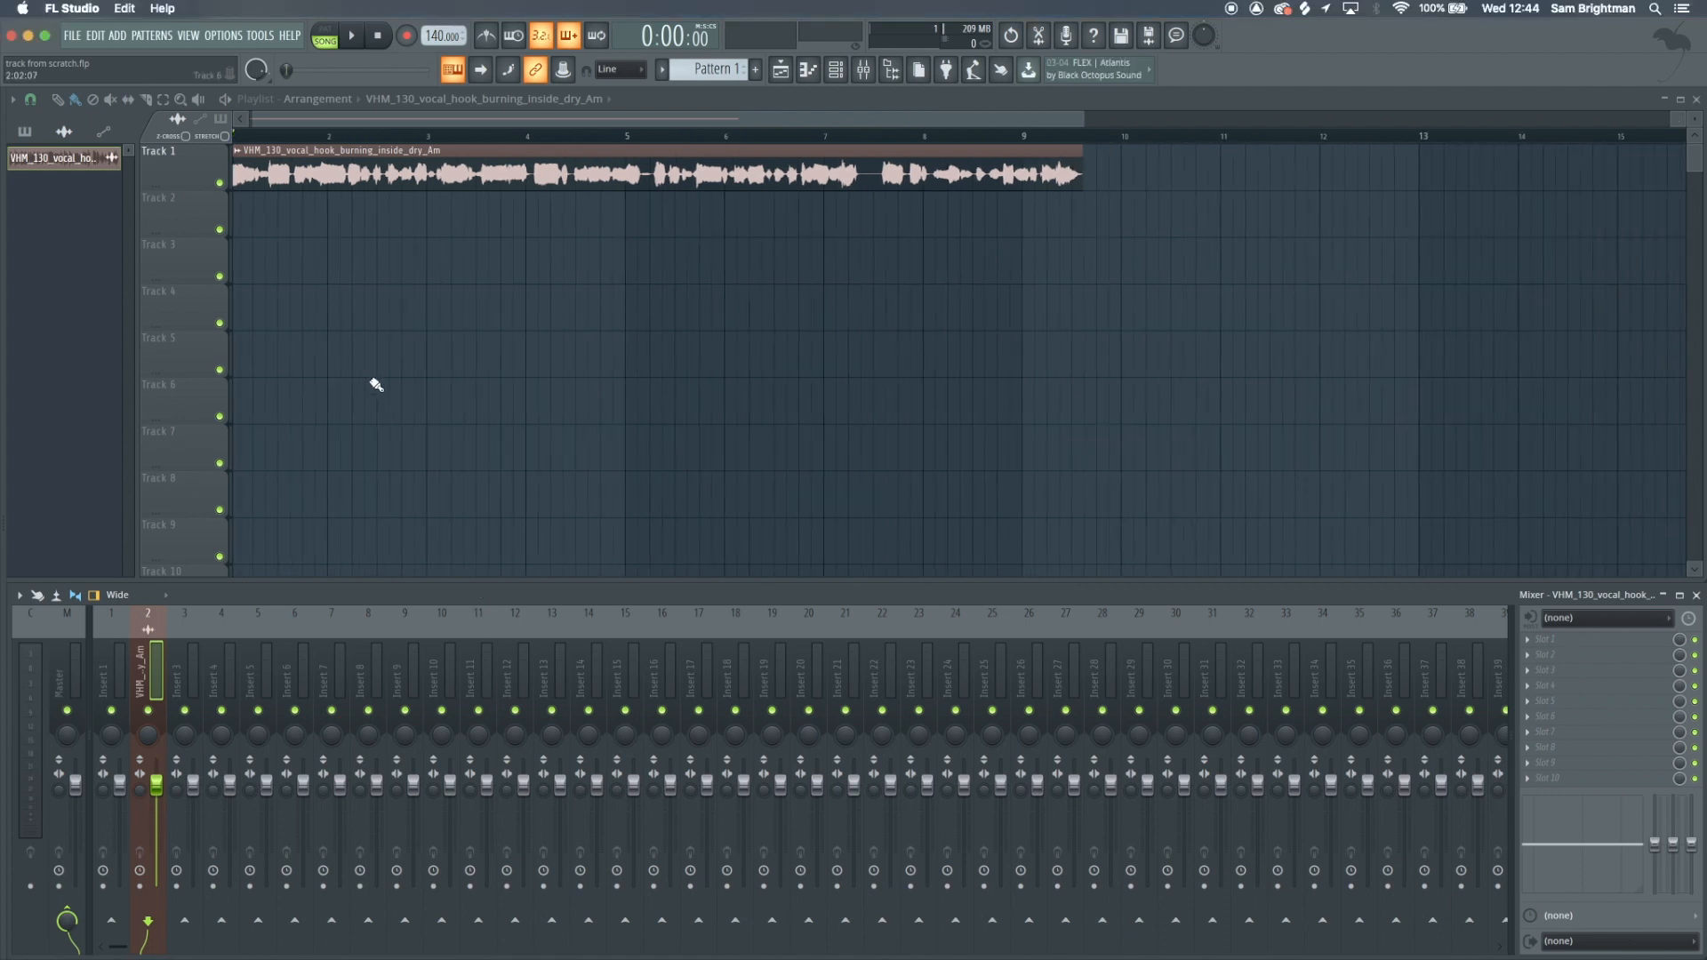
scroll(288, 267, "up", 2)
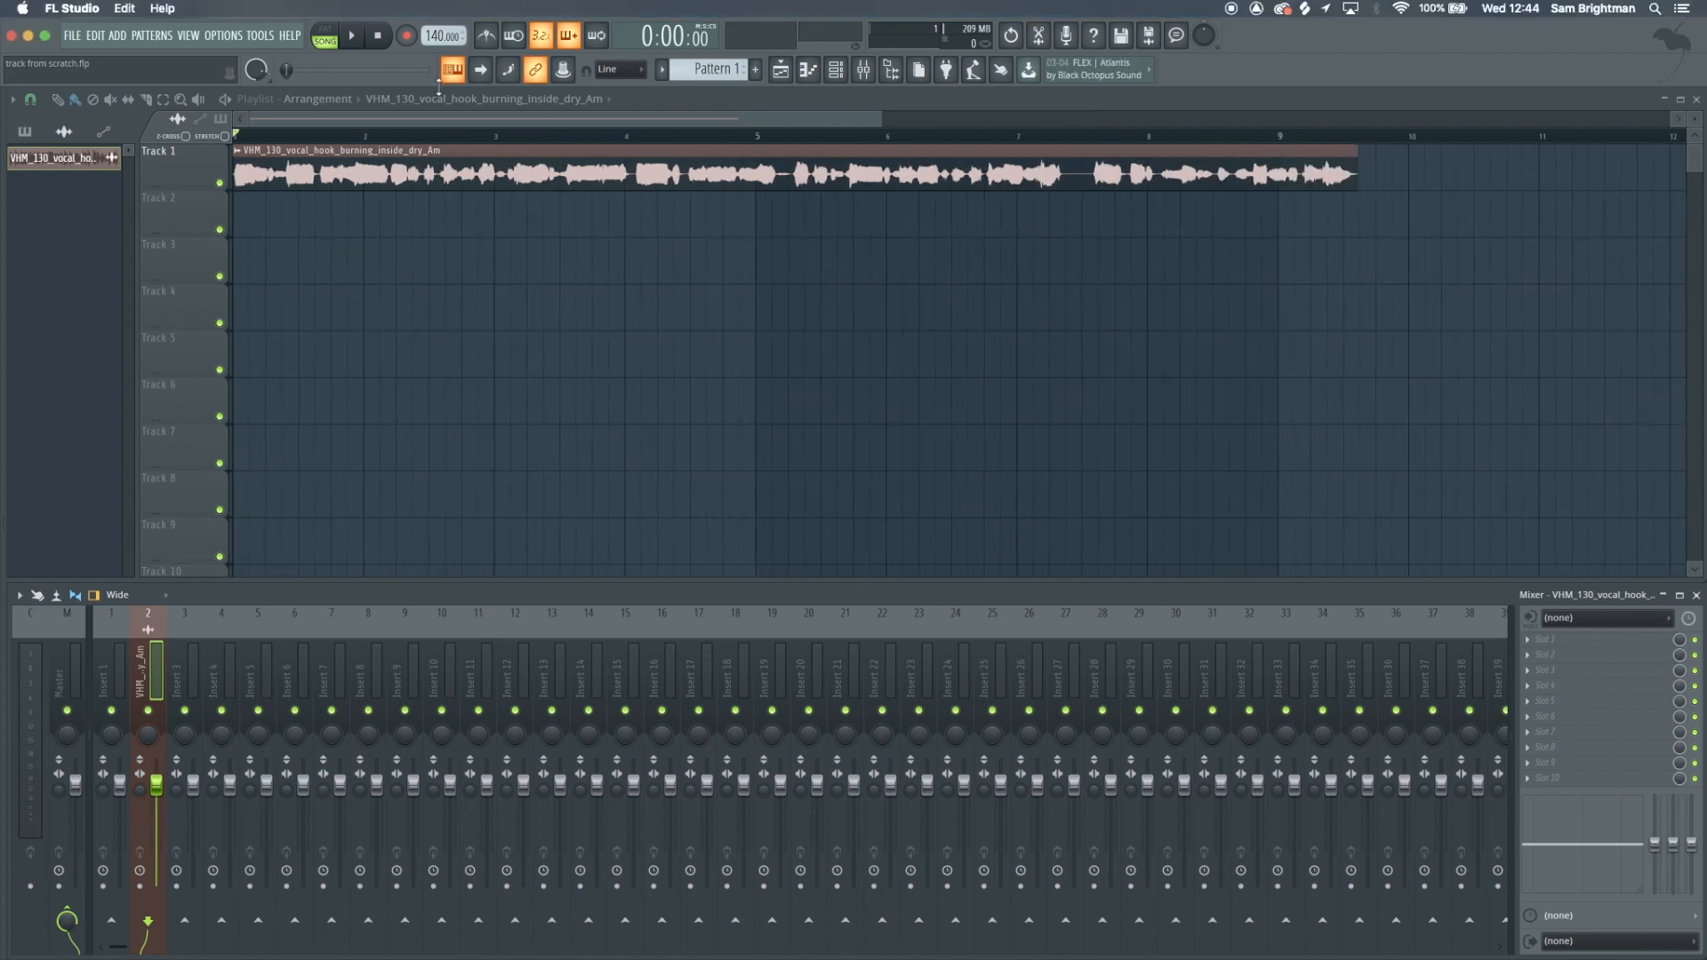
left_click_drag(438, 31, 438, 51)
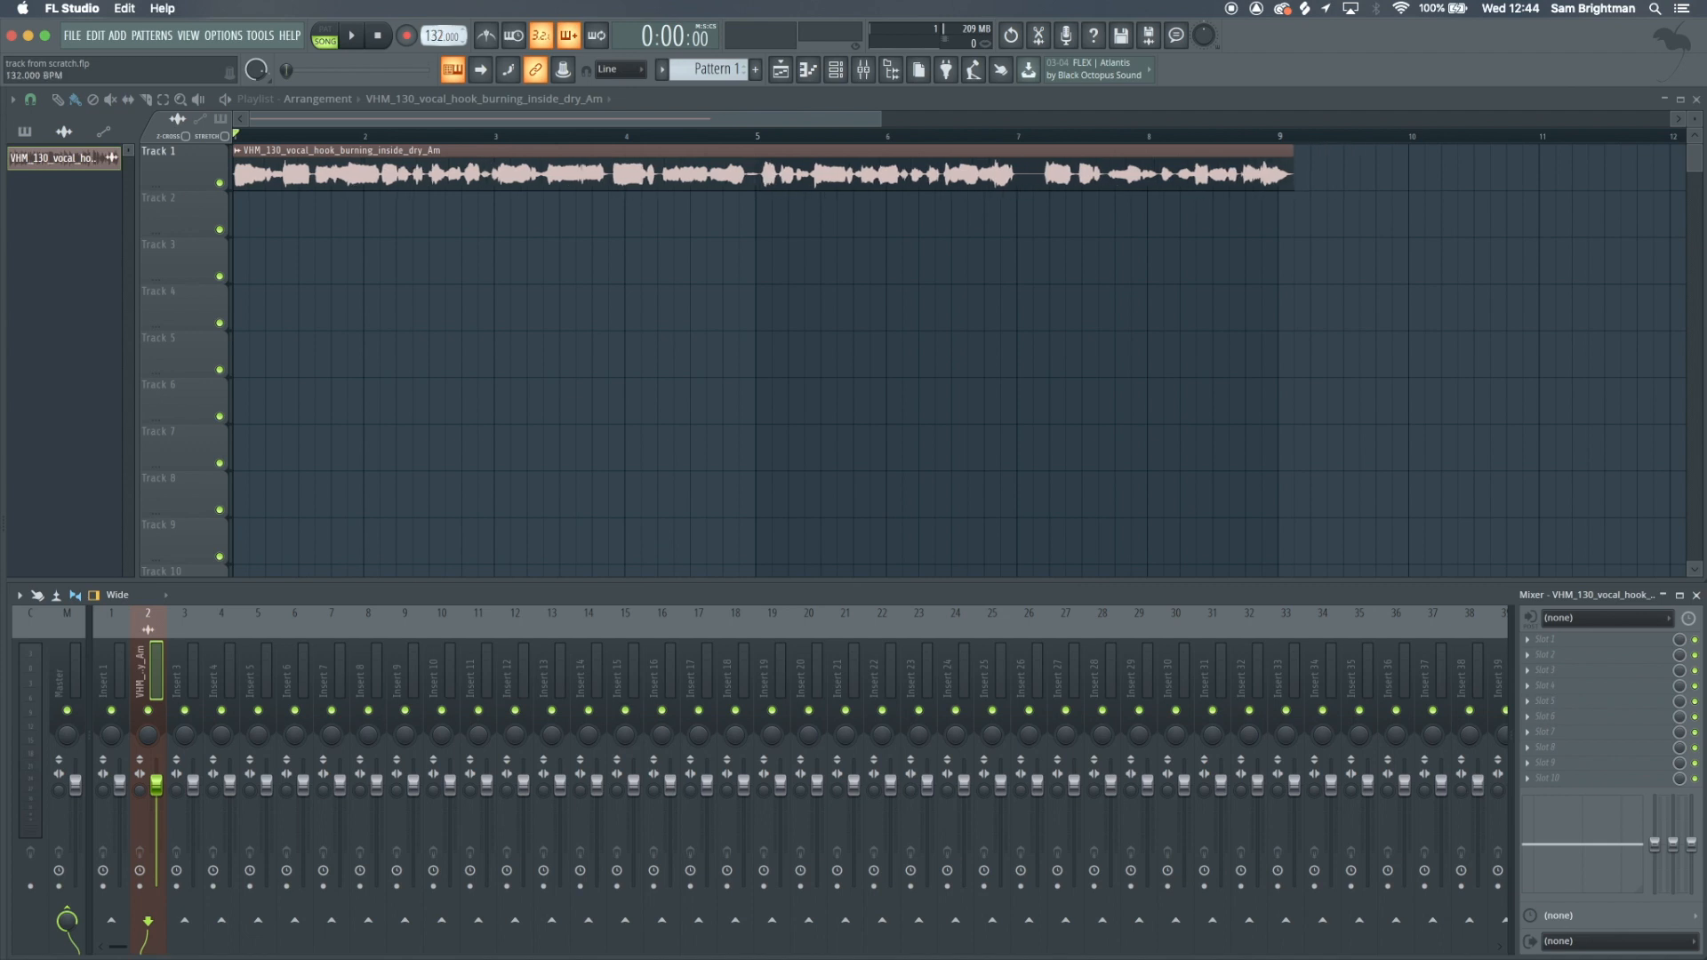
Fit the vocal hook clip to the project tempo using a custom sample tempo of 132 BPM
left_click(238, 150)
left_click(441, 247)
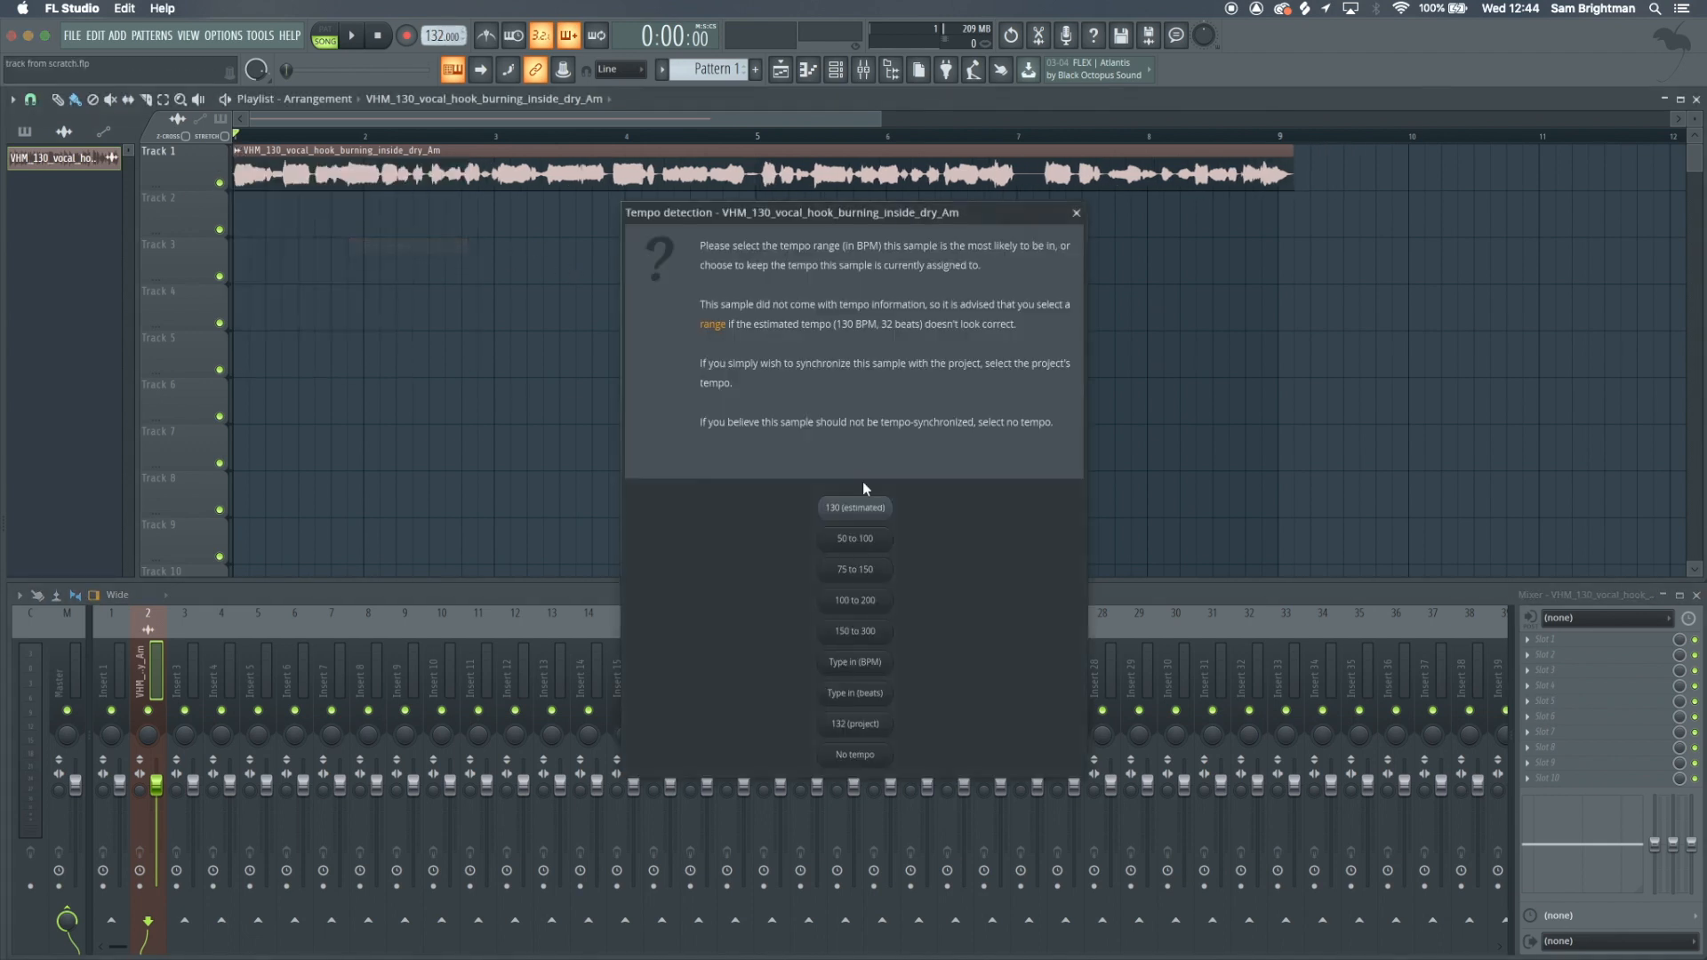
left_click(861, 669)
type("132")
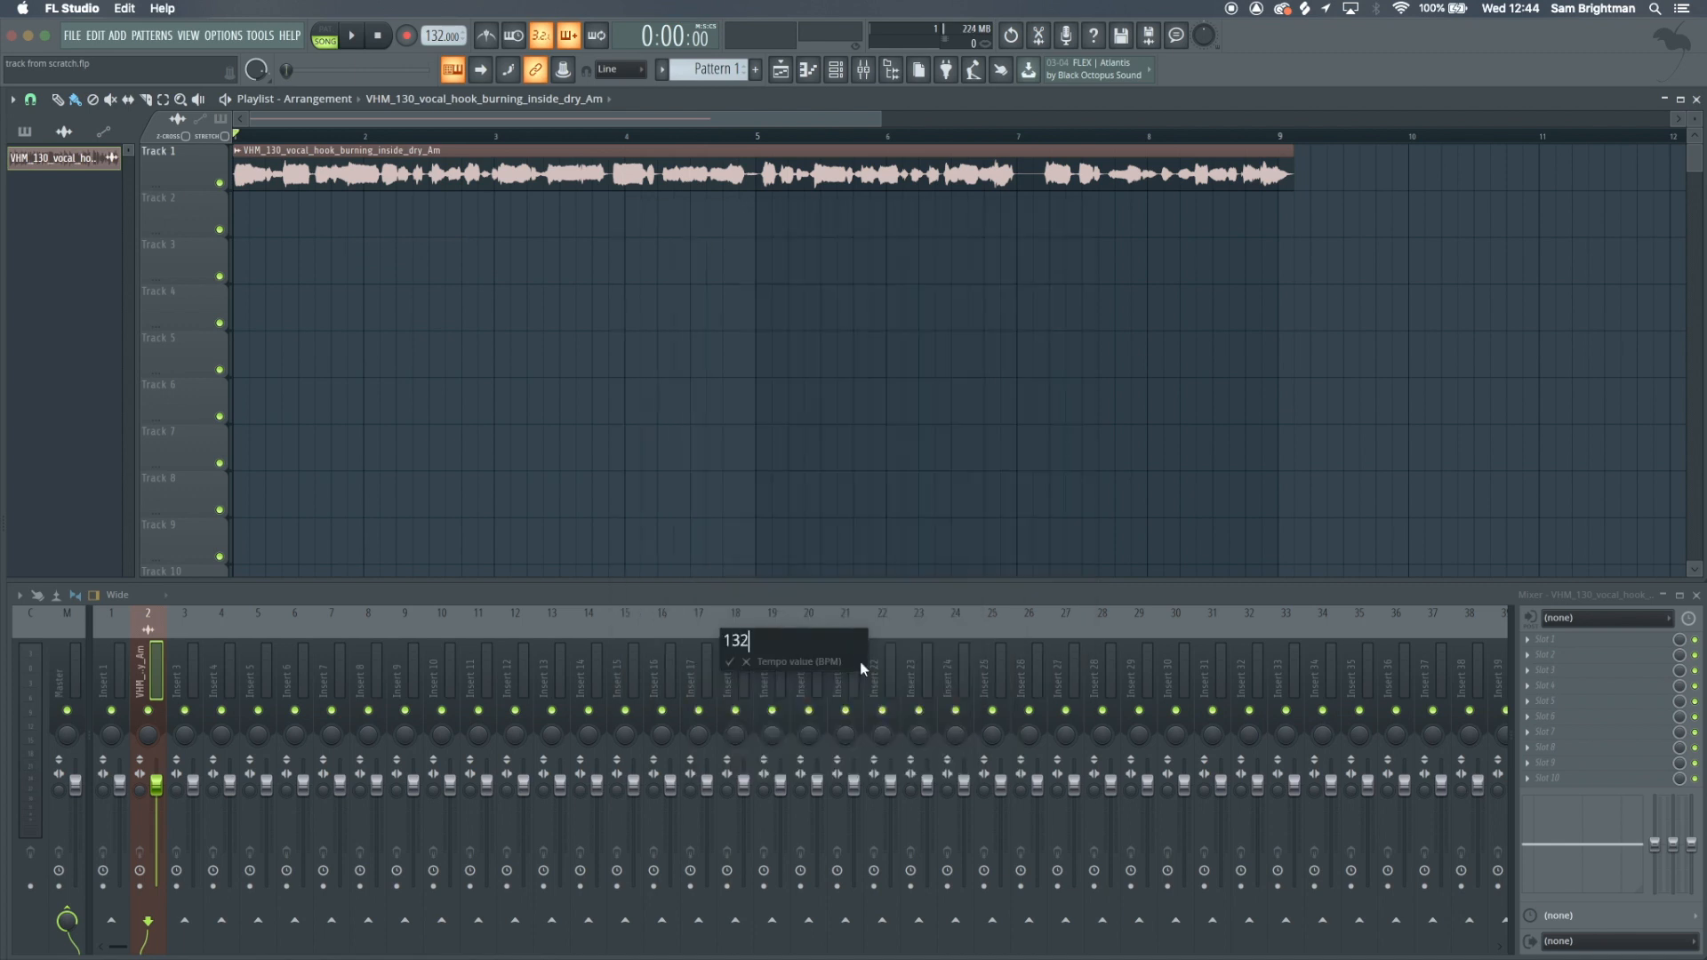
key("Return")
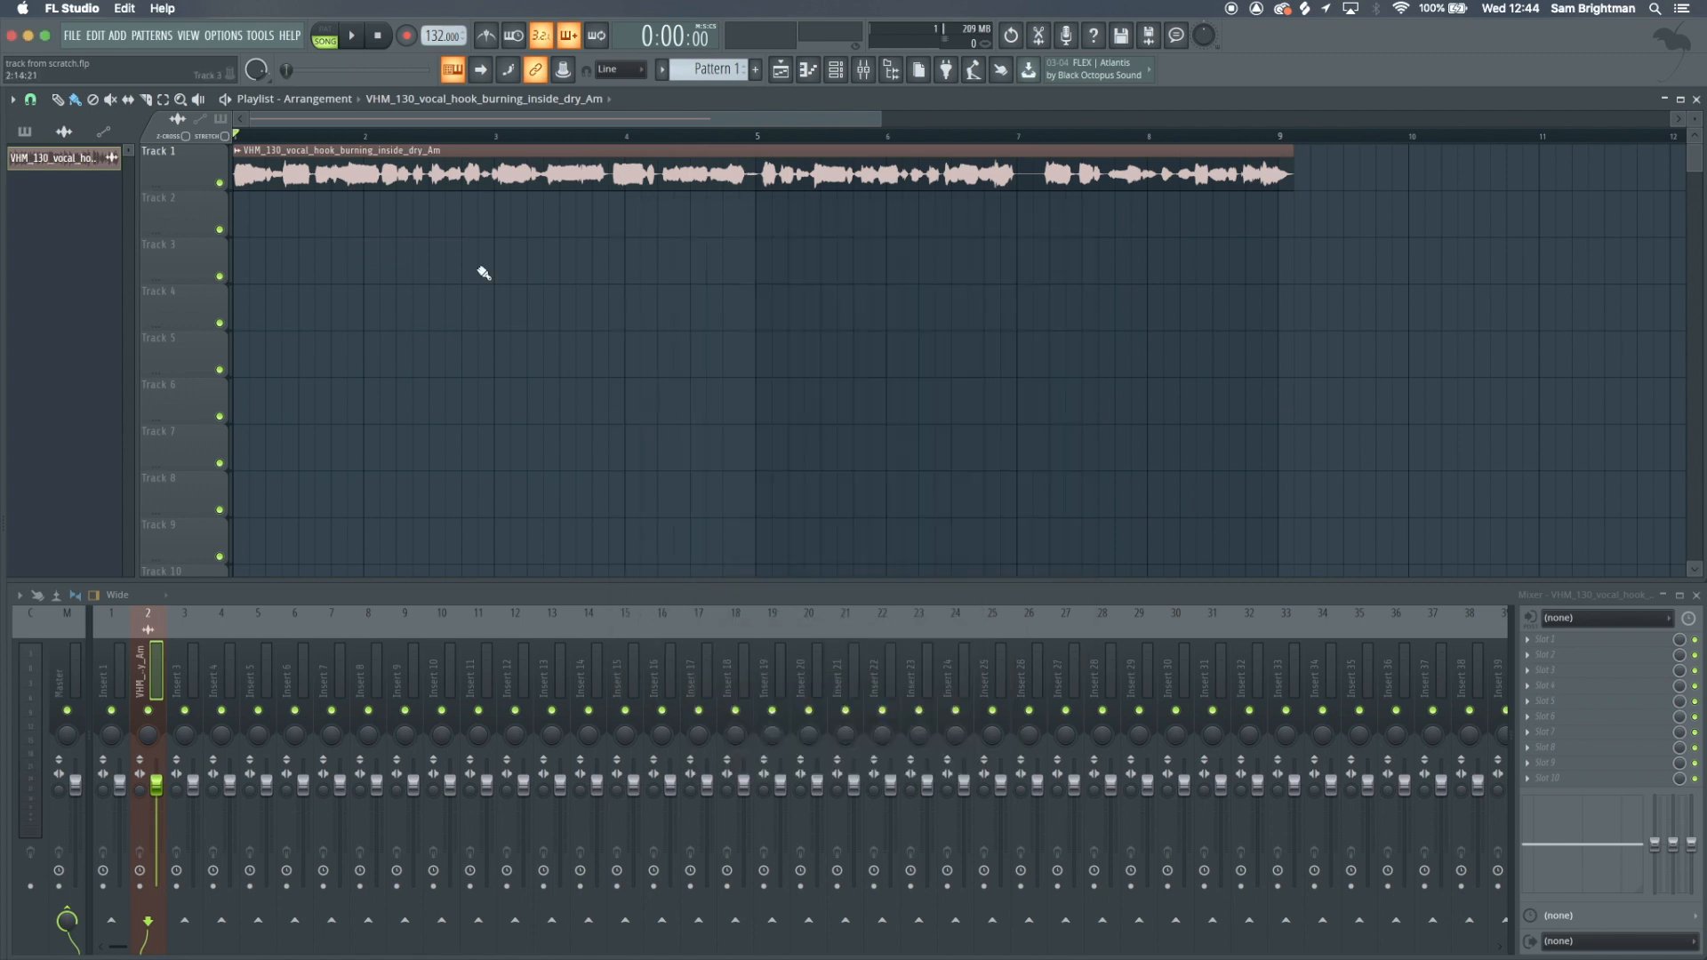
Play the vocal clip with the metronome on and examine how its phrases line up with the bars
key("space")
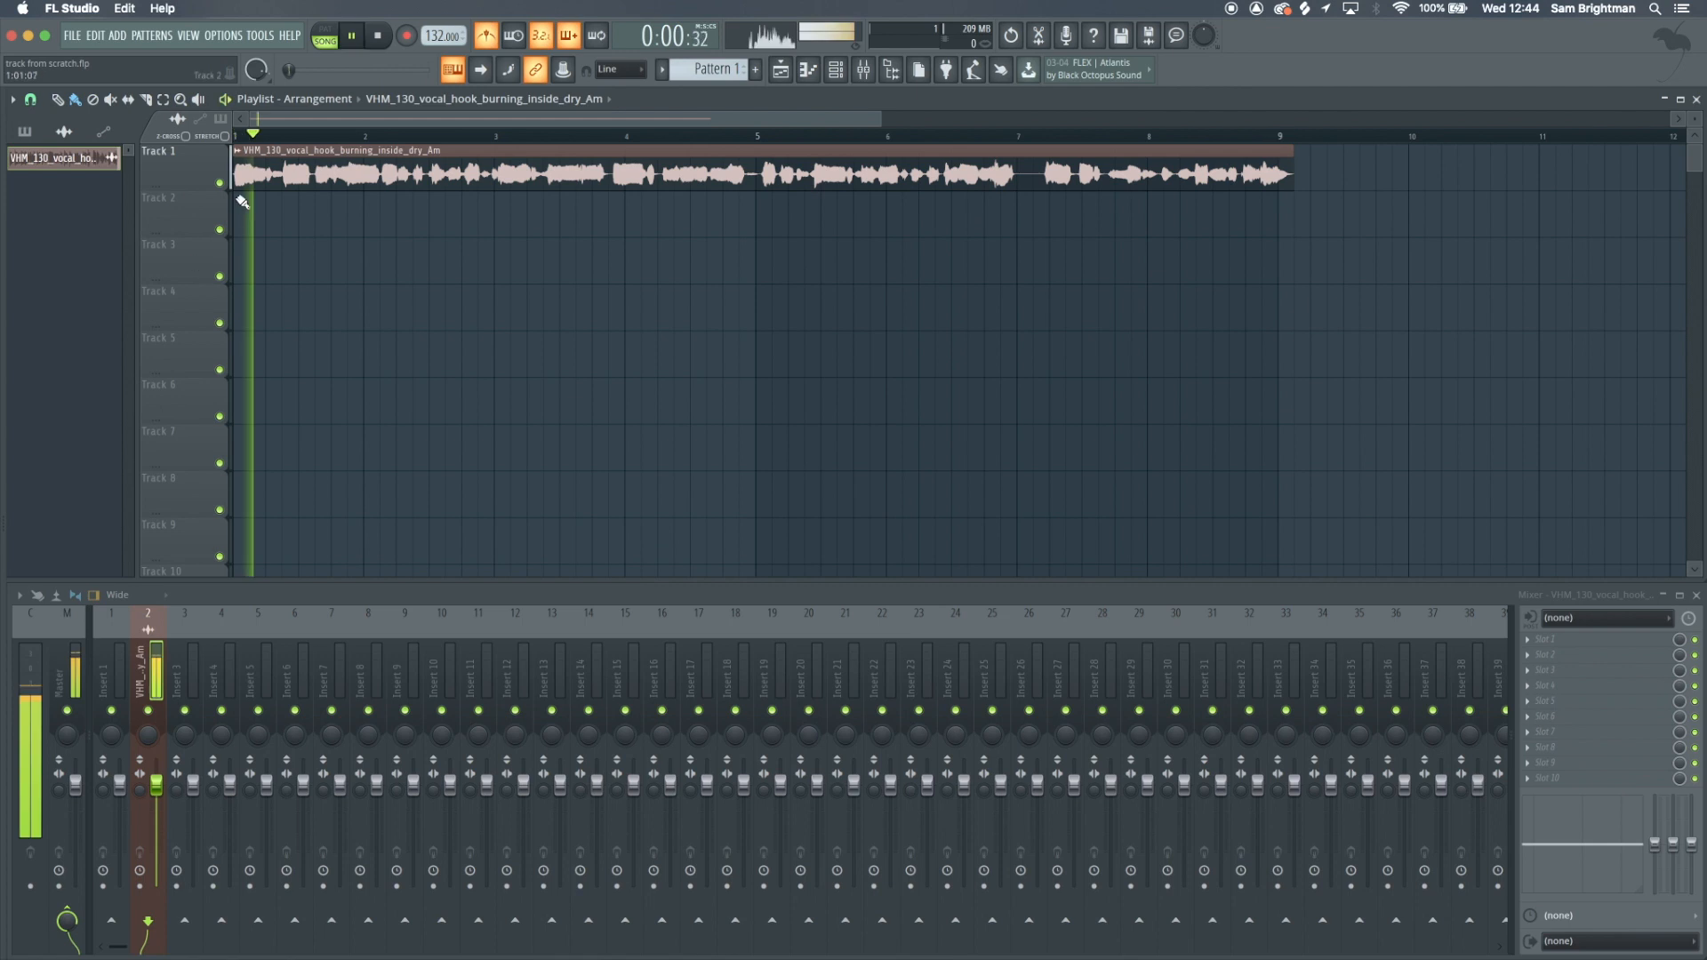
scroll(242, 202, "up", 3)
scroll(242, 191, "up", 3)
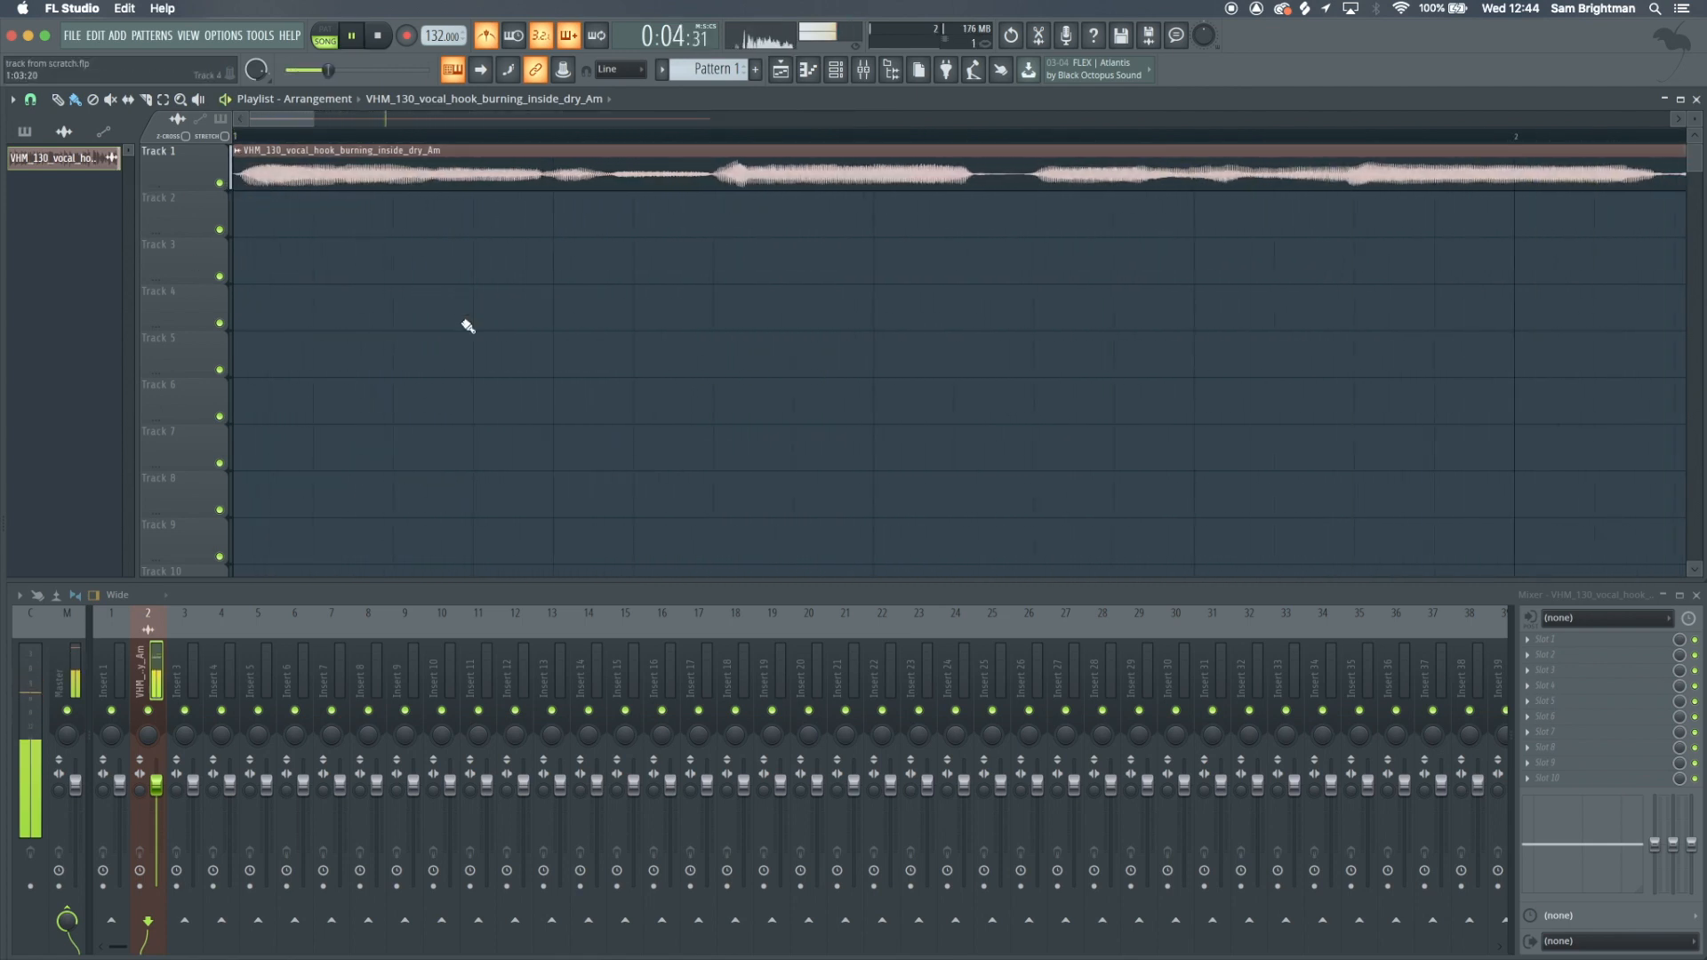
scroll(466, 326, "down", 5)
scroll(466, 325, "down", 3)
scroll(382, 267, "up", 2)
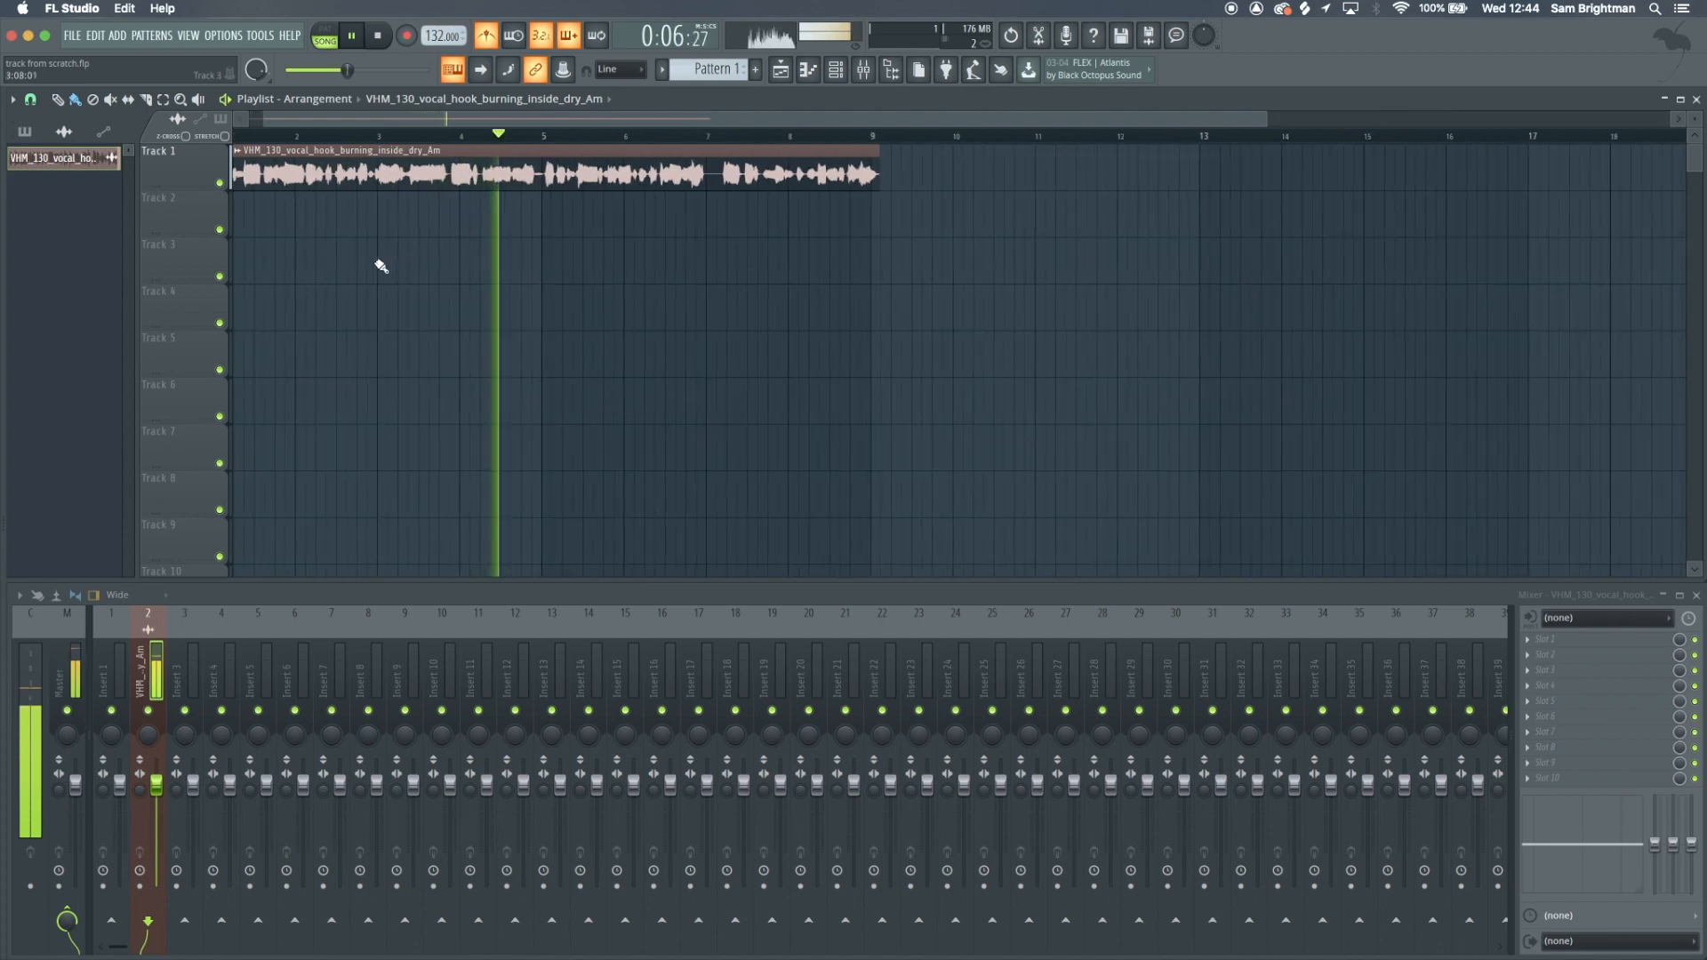
scroll(381, 267, "up", 1)
scroll(329, 206, "up", 3)
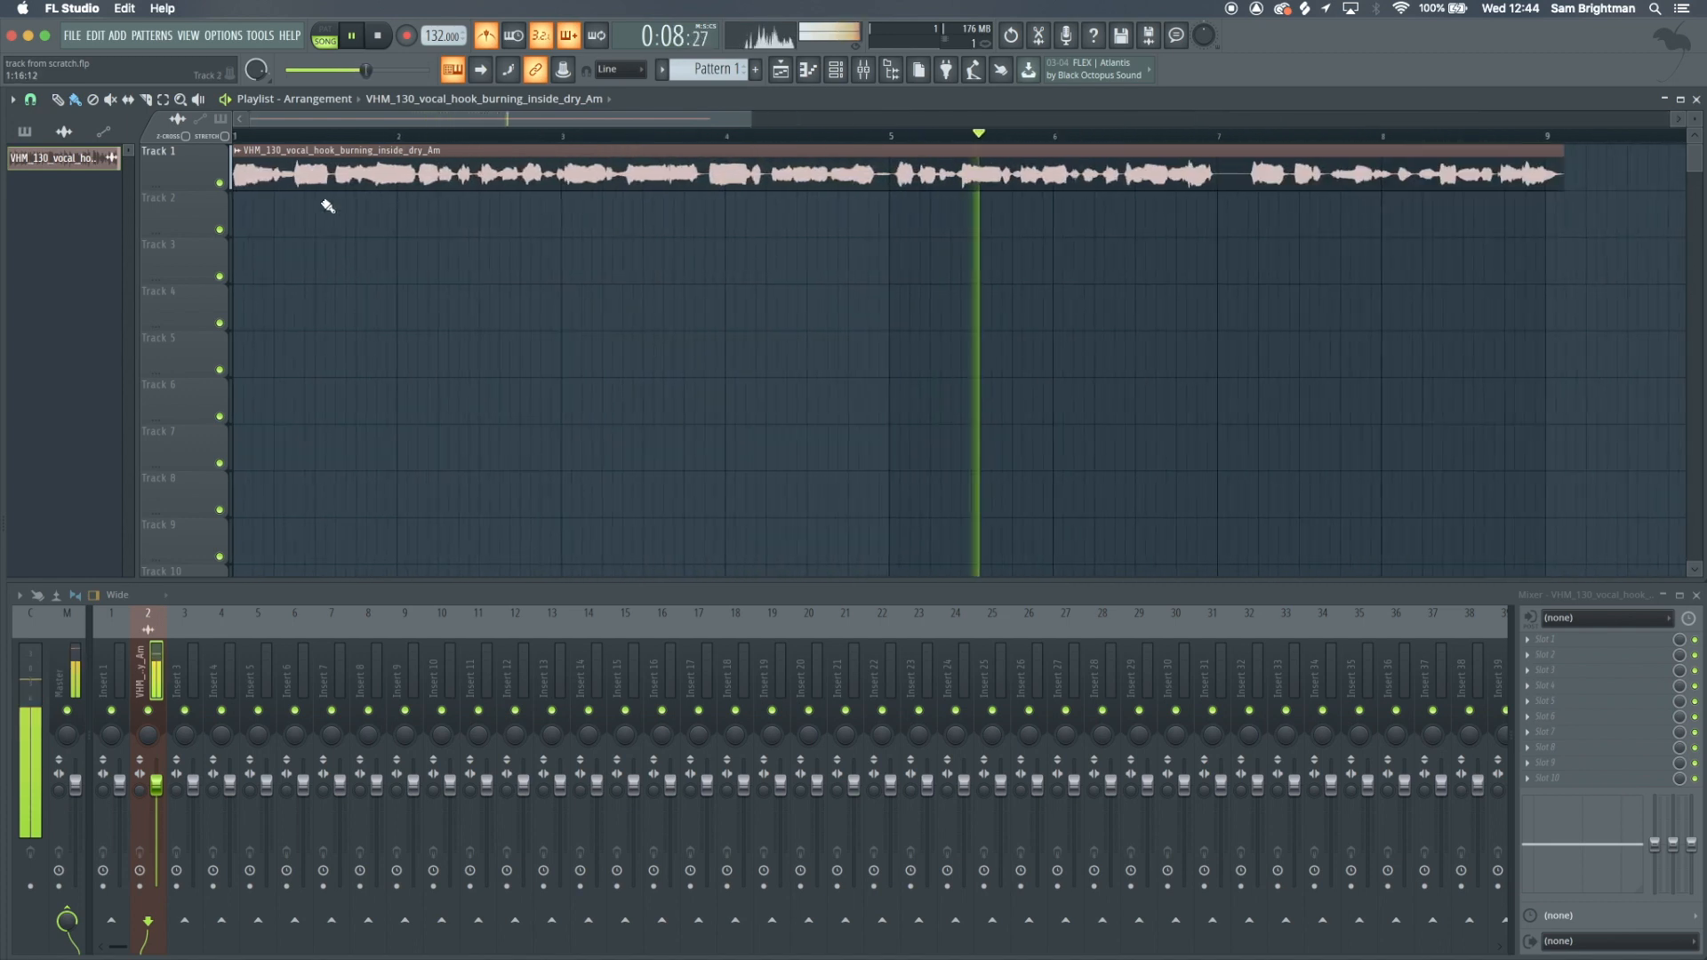
key("space")
Refit the vocal hook clip to the project tempo using a custom sample tempo of 130 BPM
left_click(239, 151)
left_click(410, 250)
left_click(877, 678)
type("130")
key("Return")
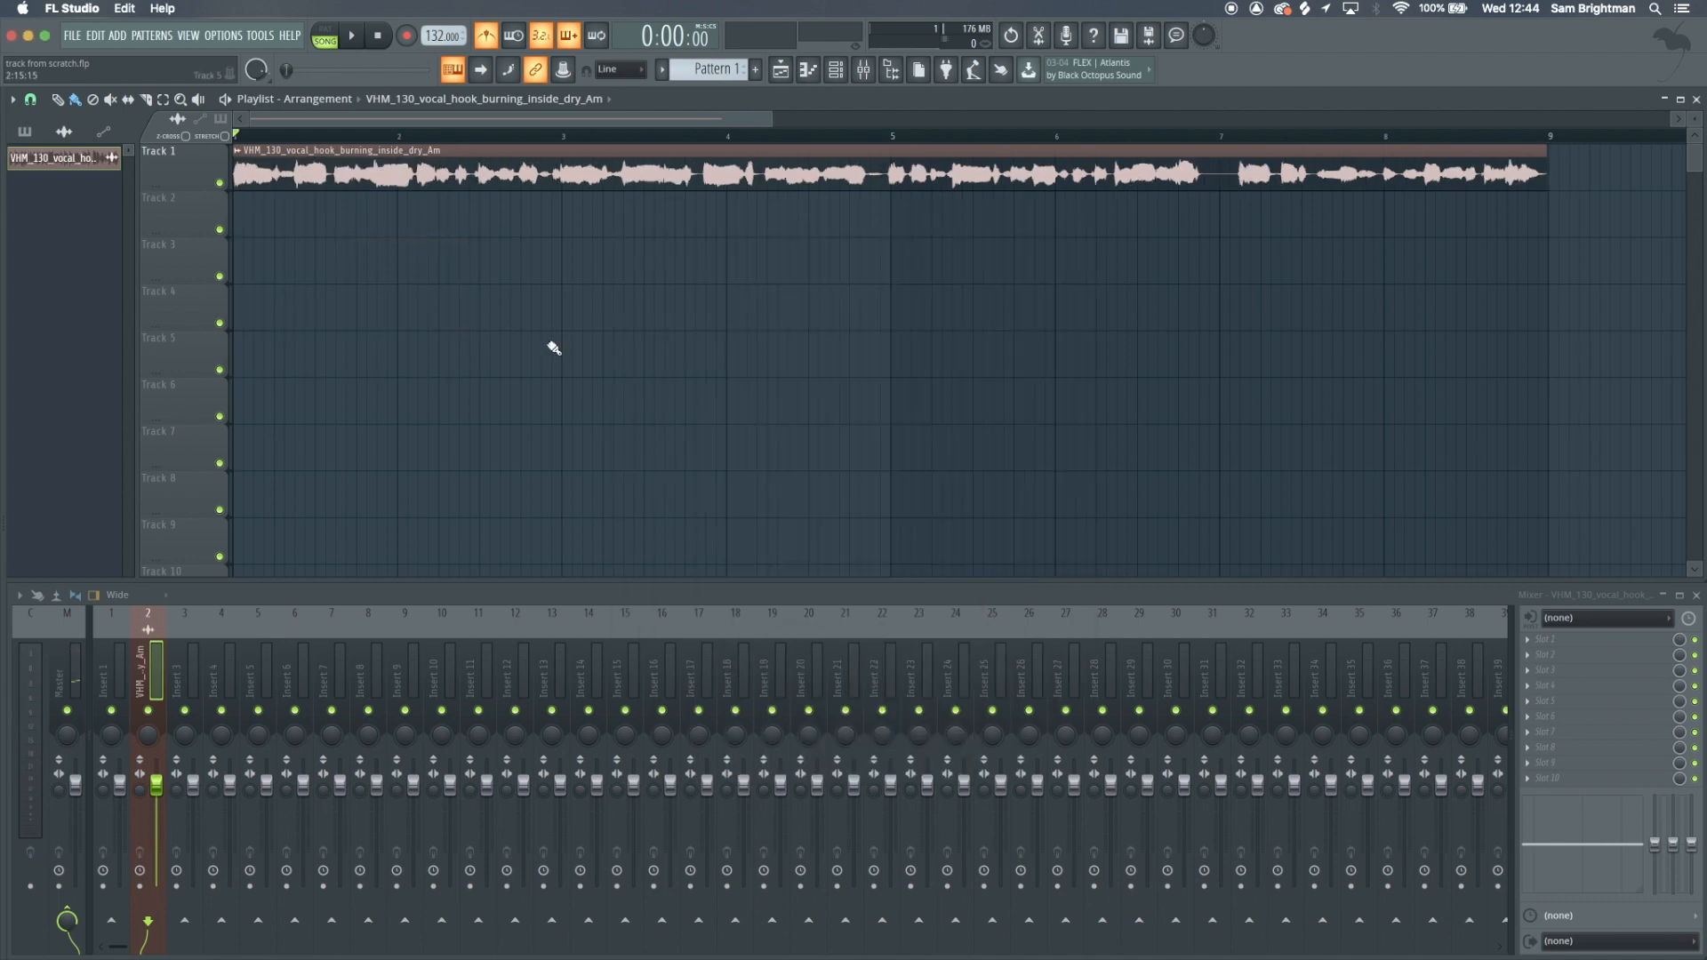
Play the refitted vocal clip against the metronome to check its timing
key("space")
scroll(574, 350, "down", 3)
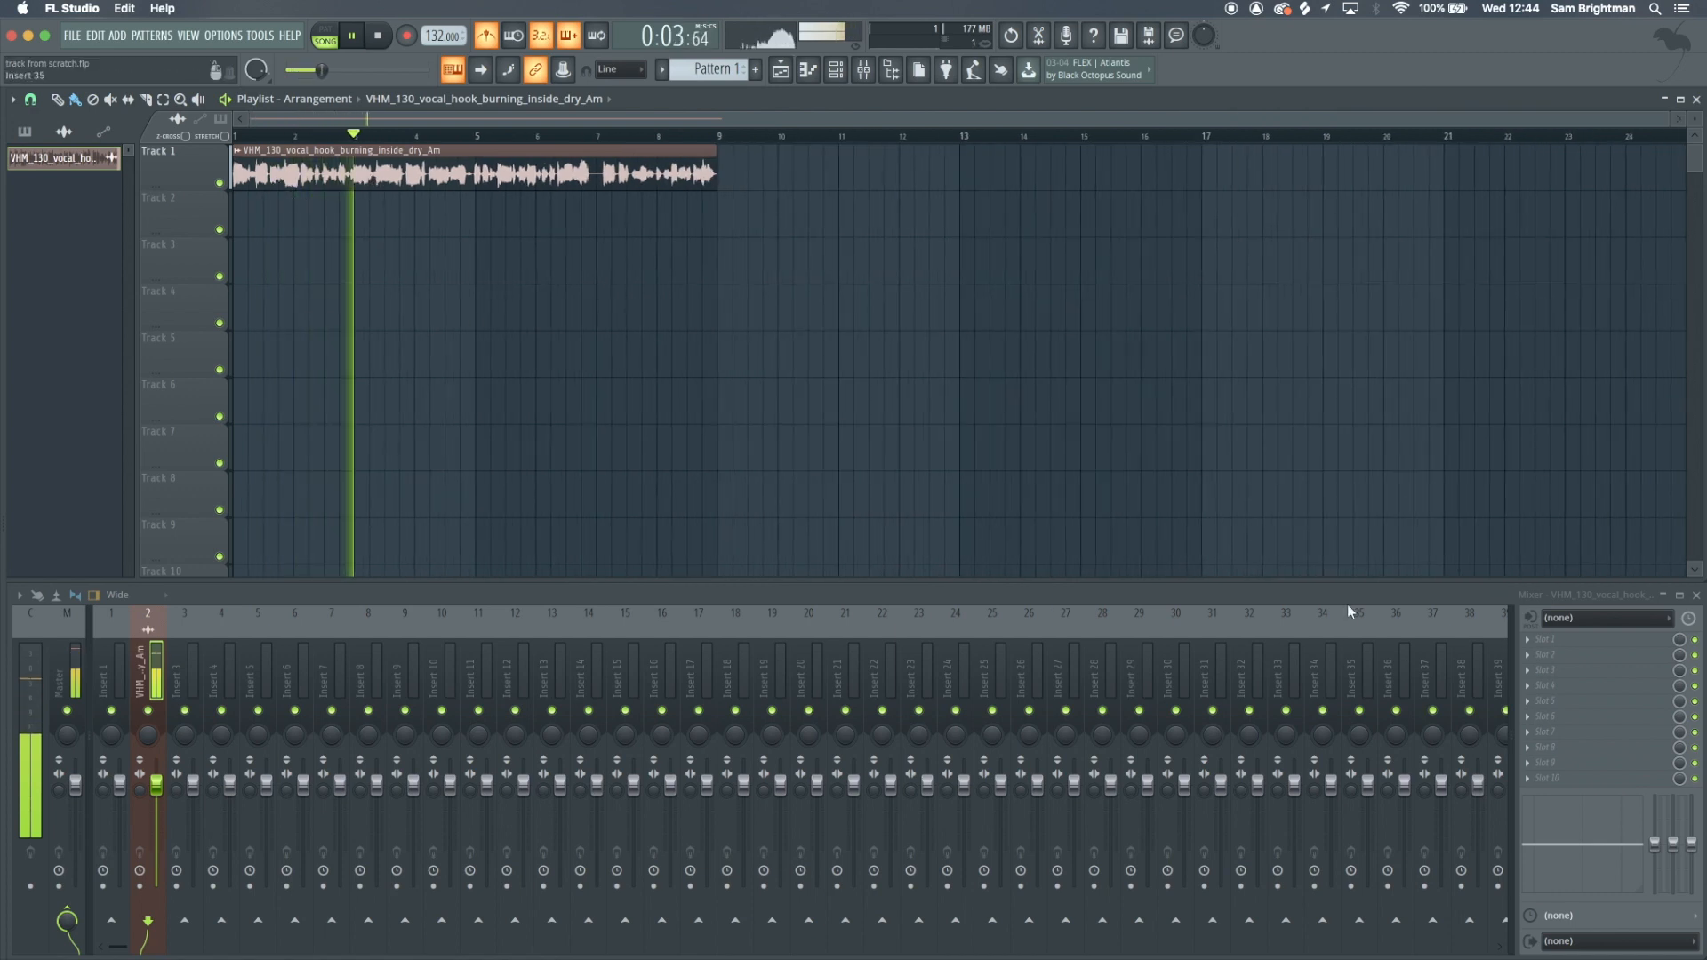
key("space")
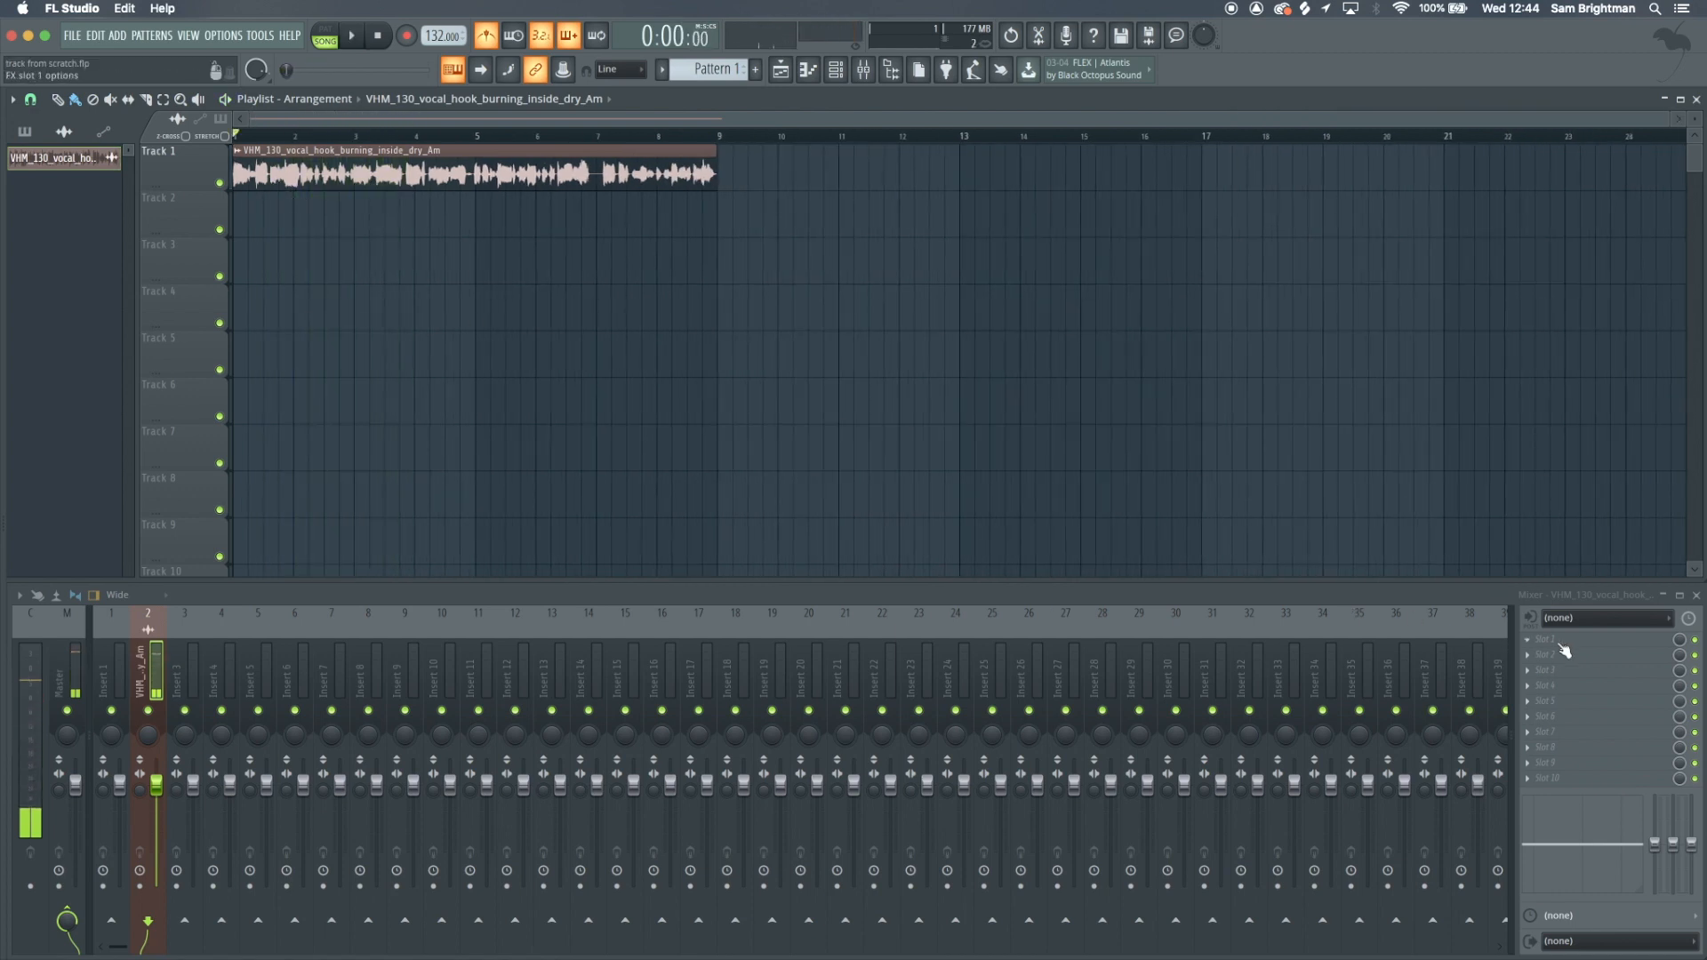
left_click(1560, 647)
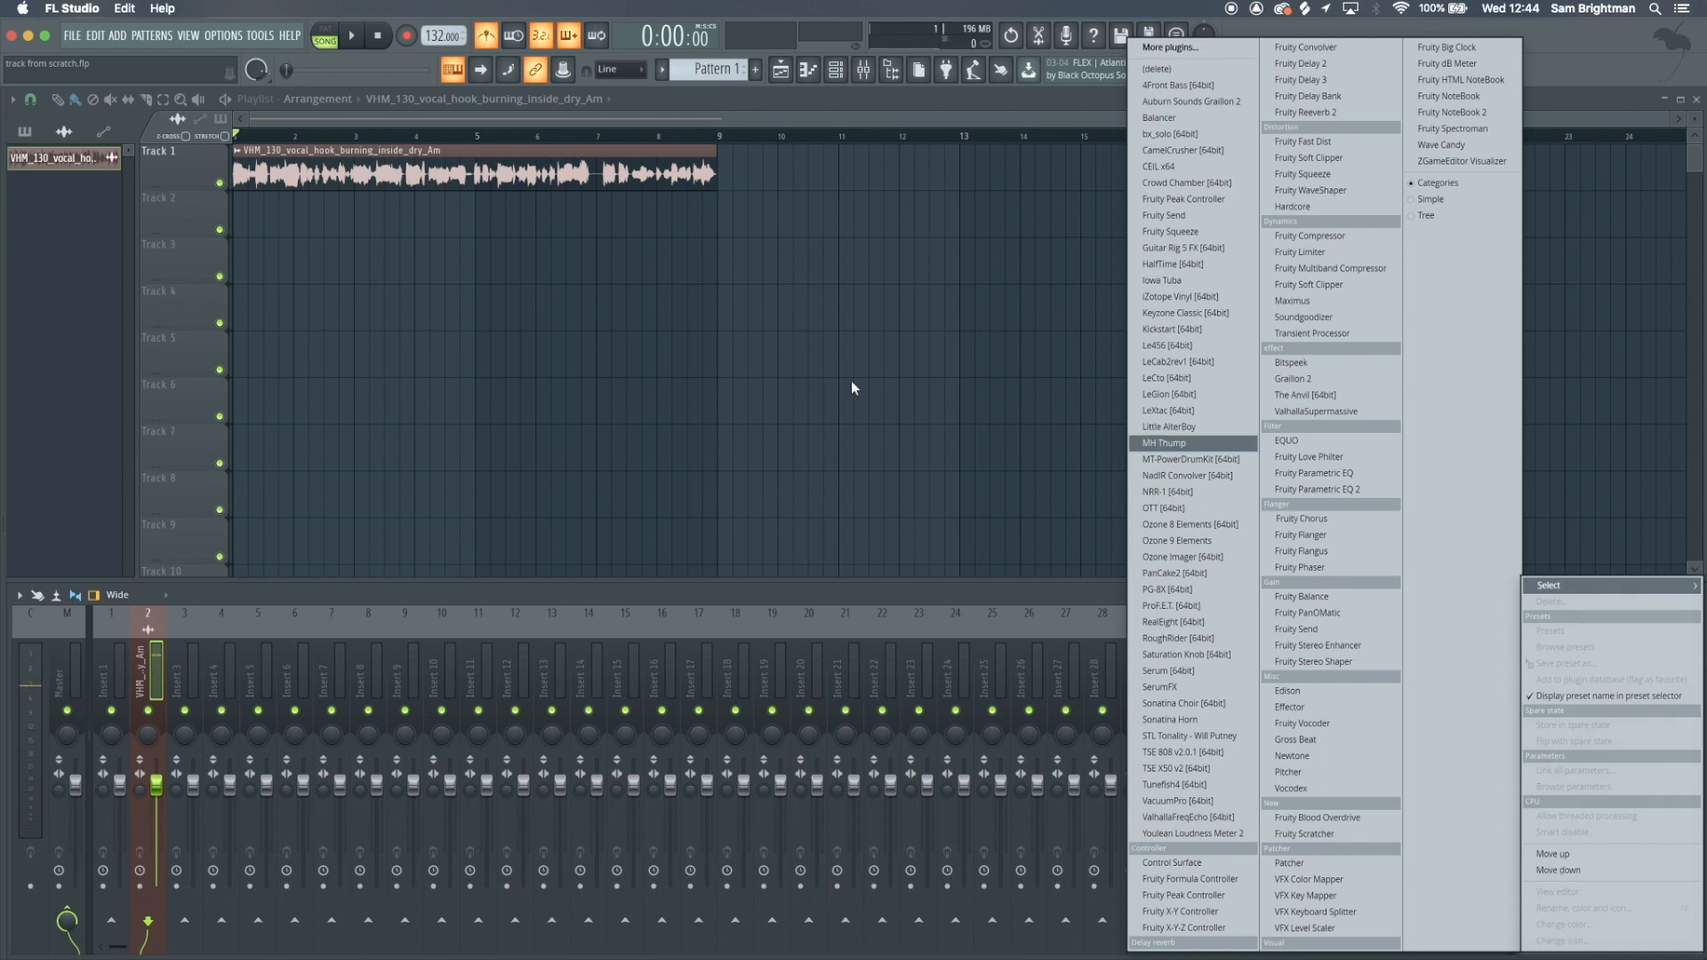
left_click(800, 382)
scroll(384, 321, "up", 3)
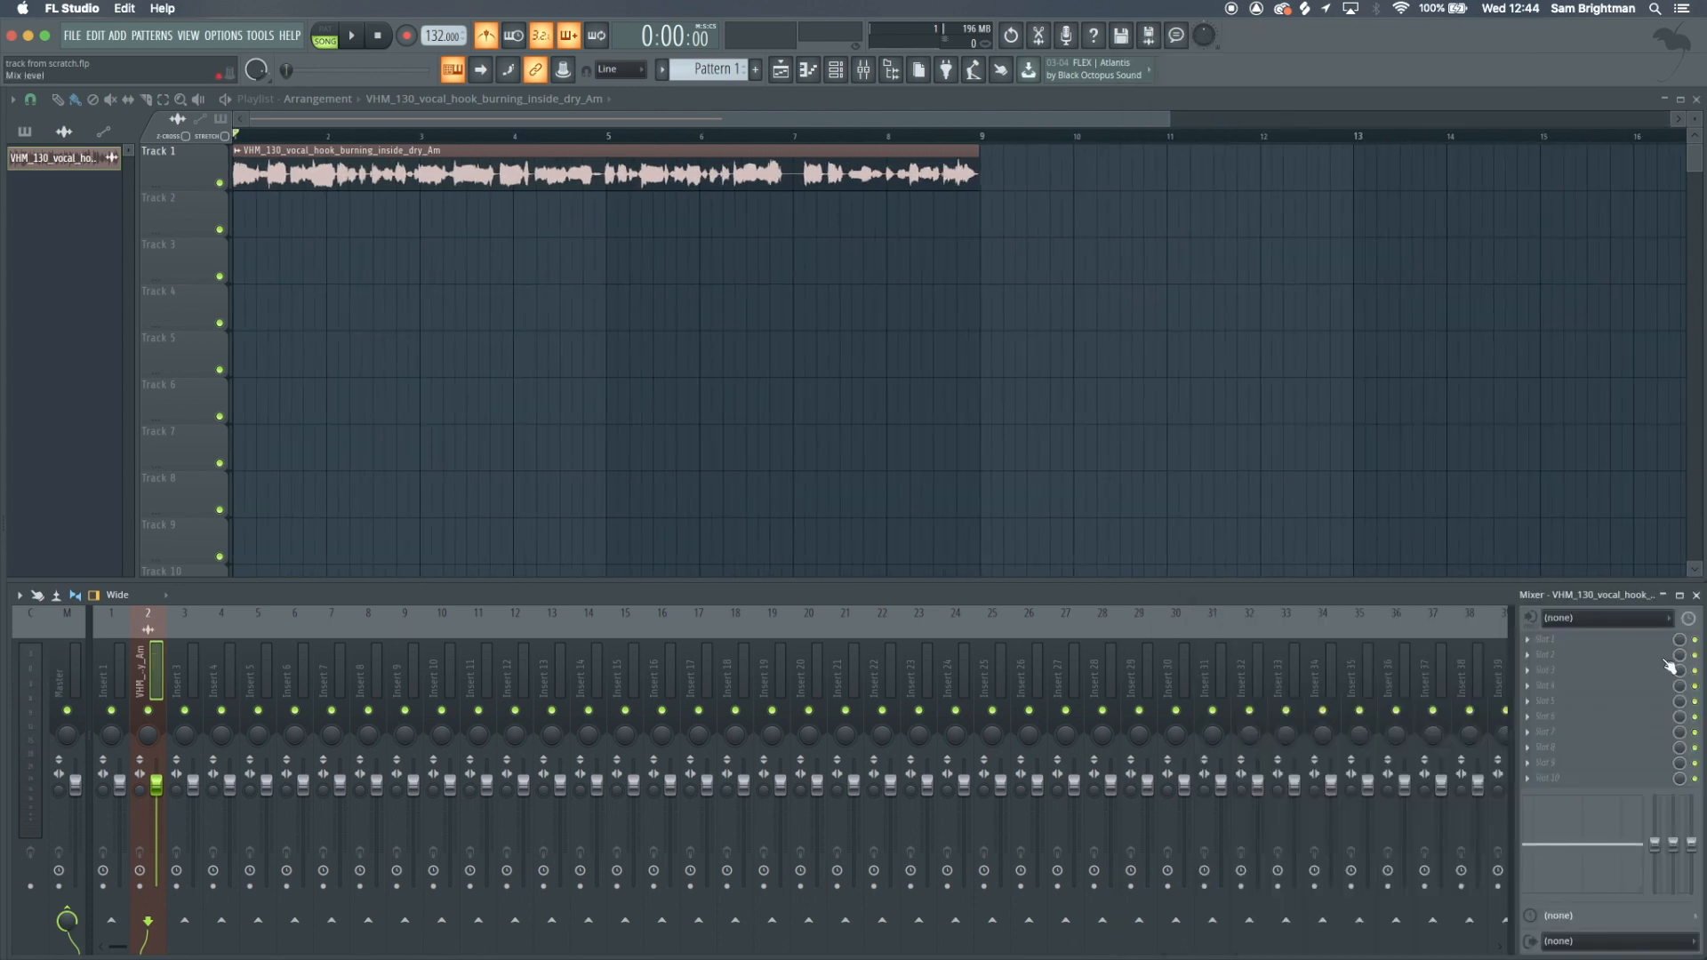
Load Fruity Parametric EQ 2 in the vocal mixer track's first effect slot and use band 1 to cut the low frequencies
left_click(1615, 641)
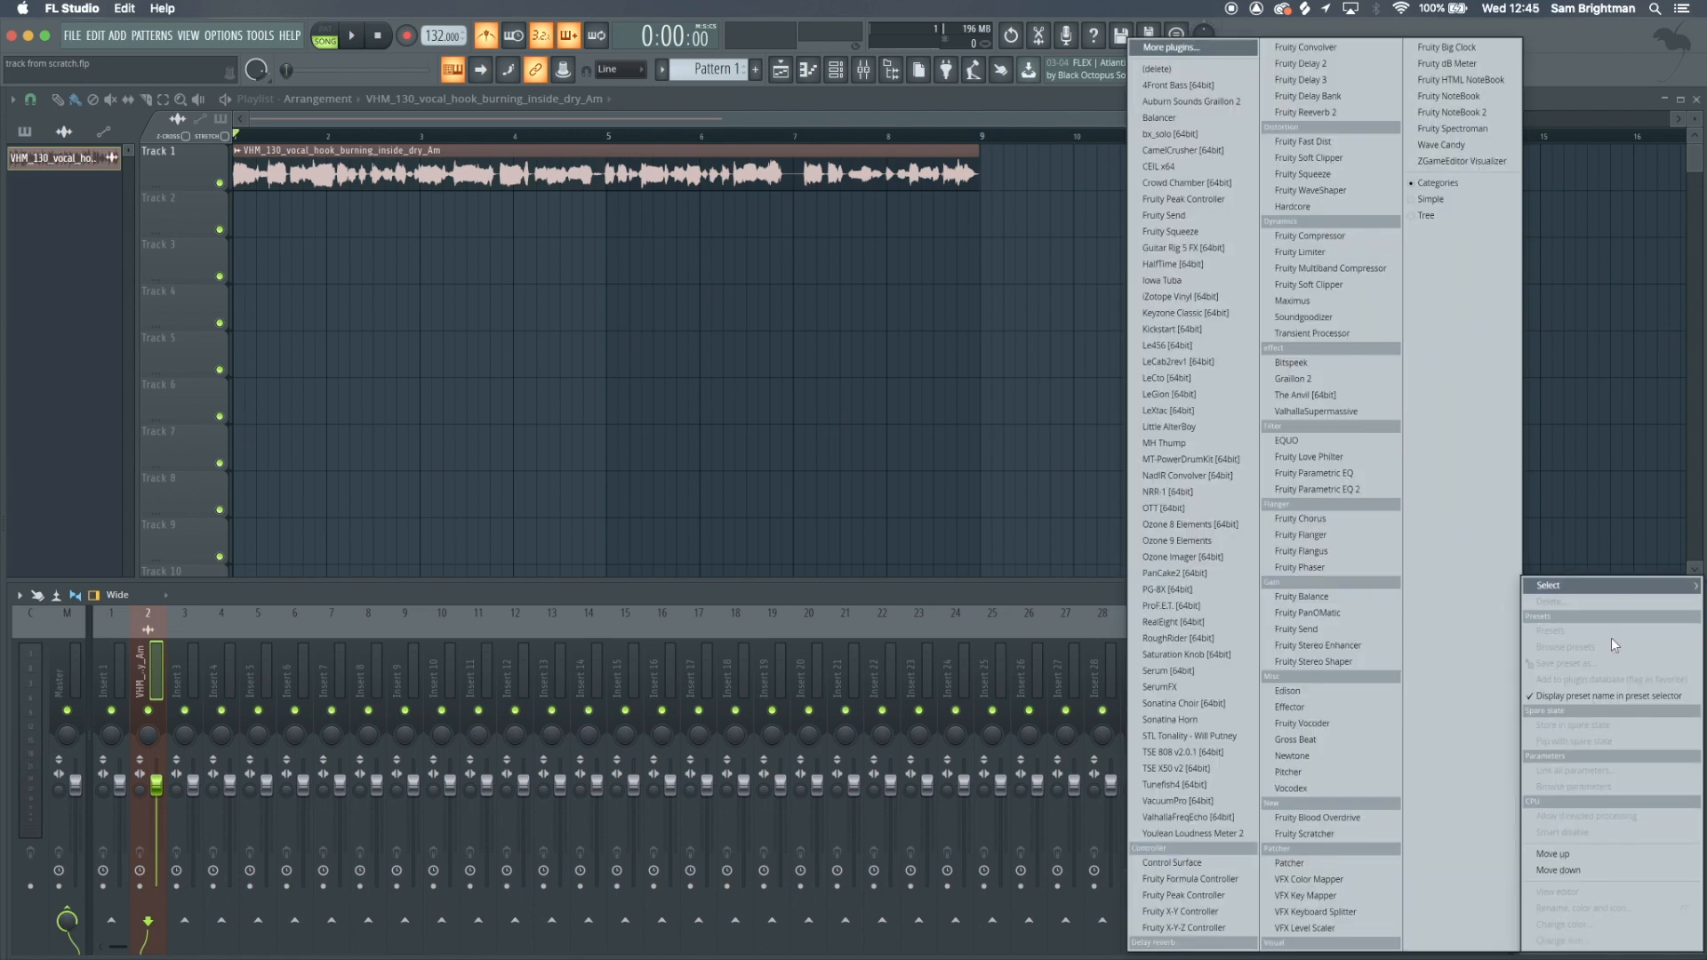
left_click(1374, 496)
mouse_move(538, 307)
left_mouse_down()
mouse_move(538, 333)
mouse_move(536, 294)
left_mouse_up()
left_click_drag(218, 398, 293, 398)
Turn the metronome off while auditioning the vocal through the EQ, and close the EQ window
key("space")
left_click(486, 36)
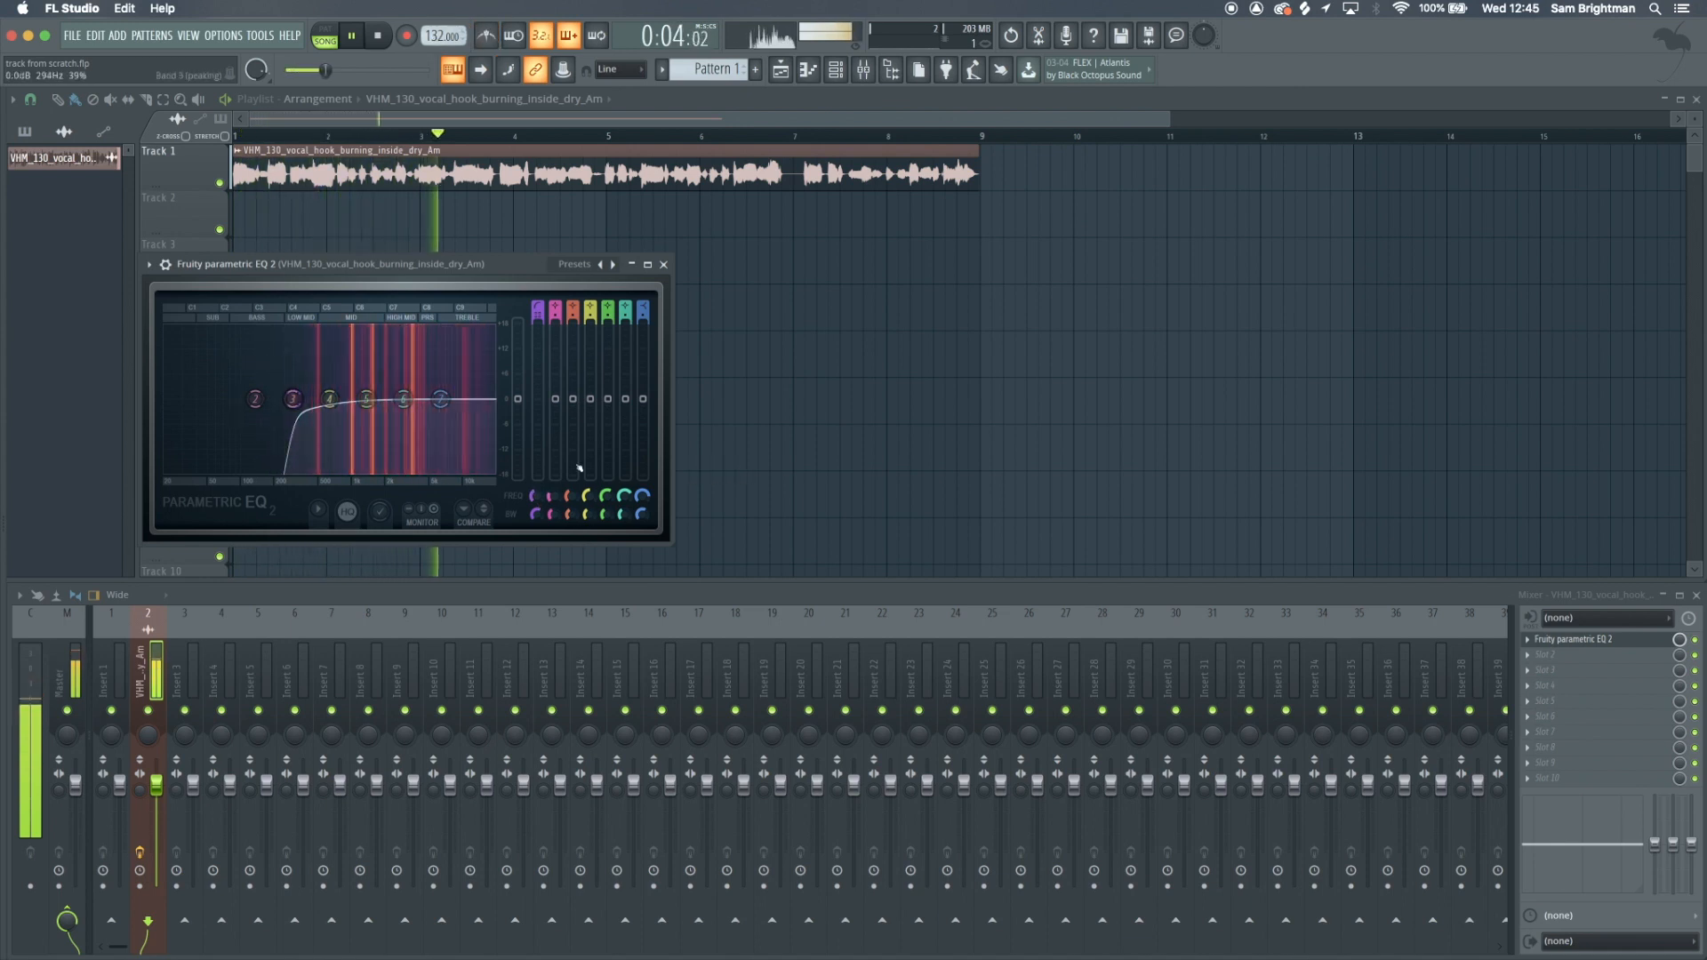
key("space")
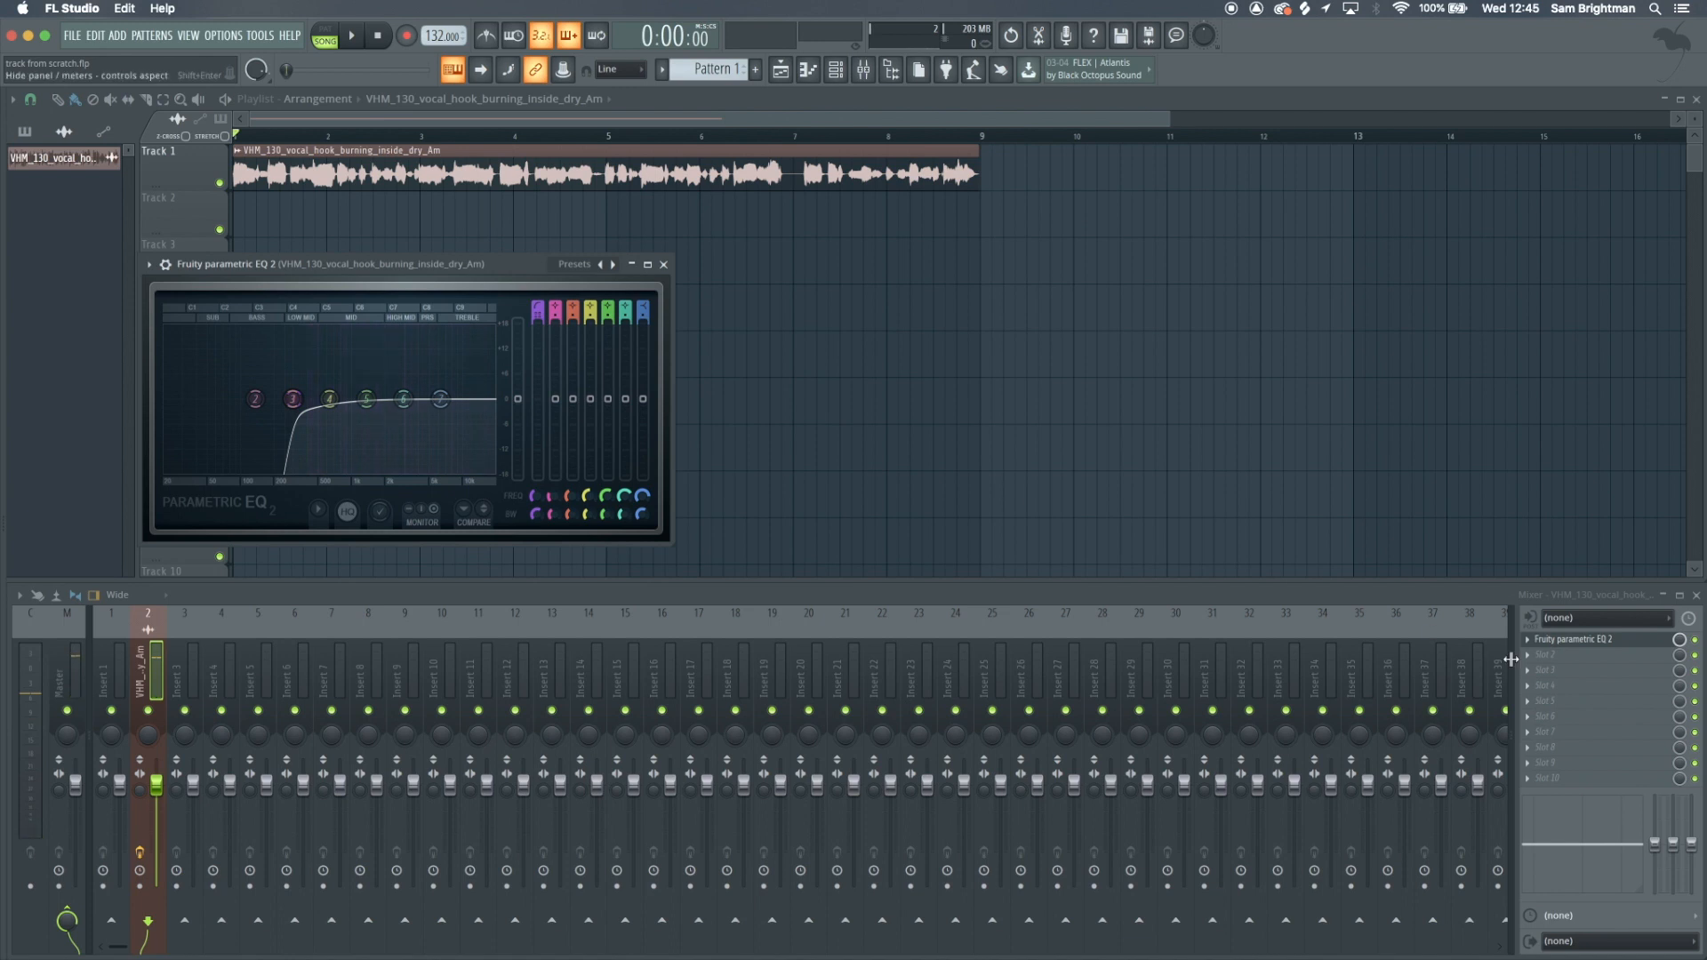
key("Escape")
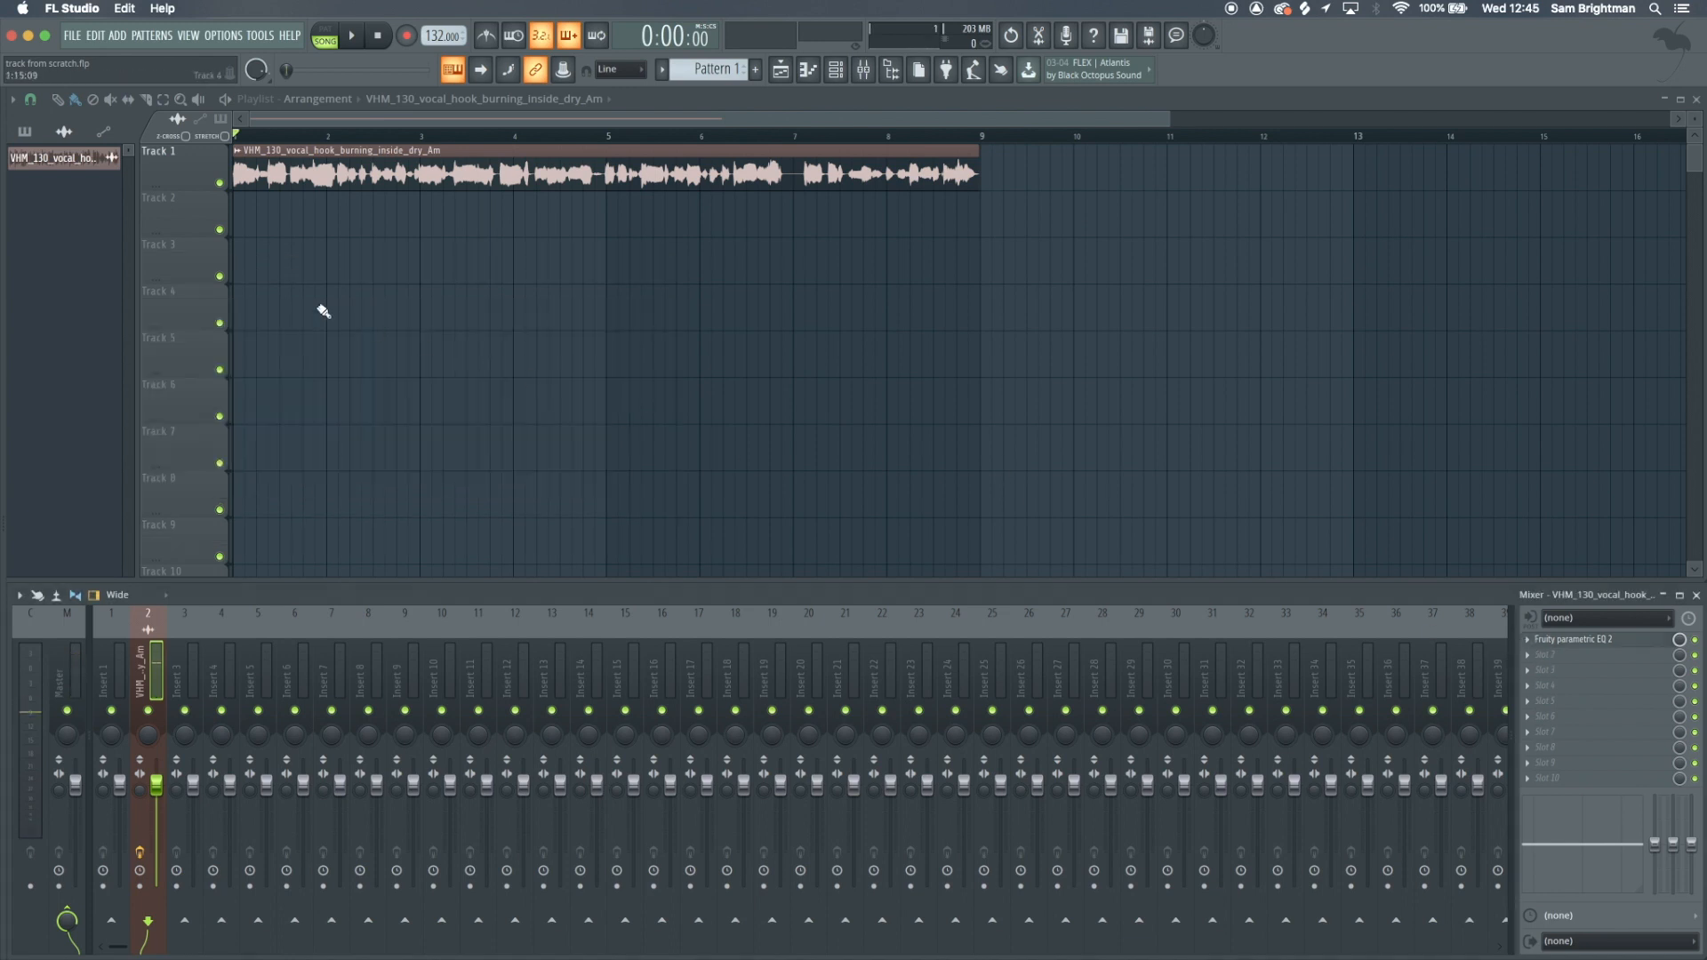
scroll(324, 312, "up", 2)
scroll(324, 311, "down", 2)
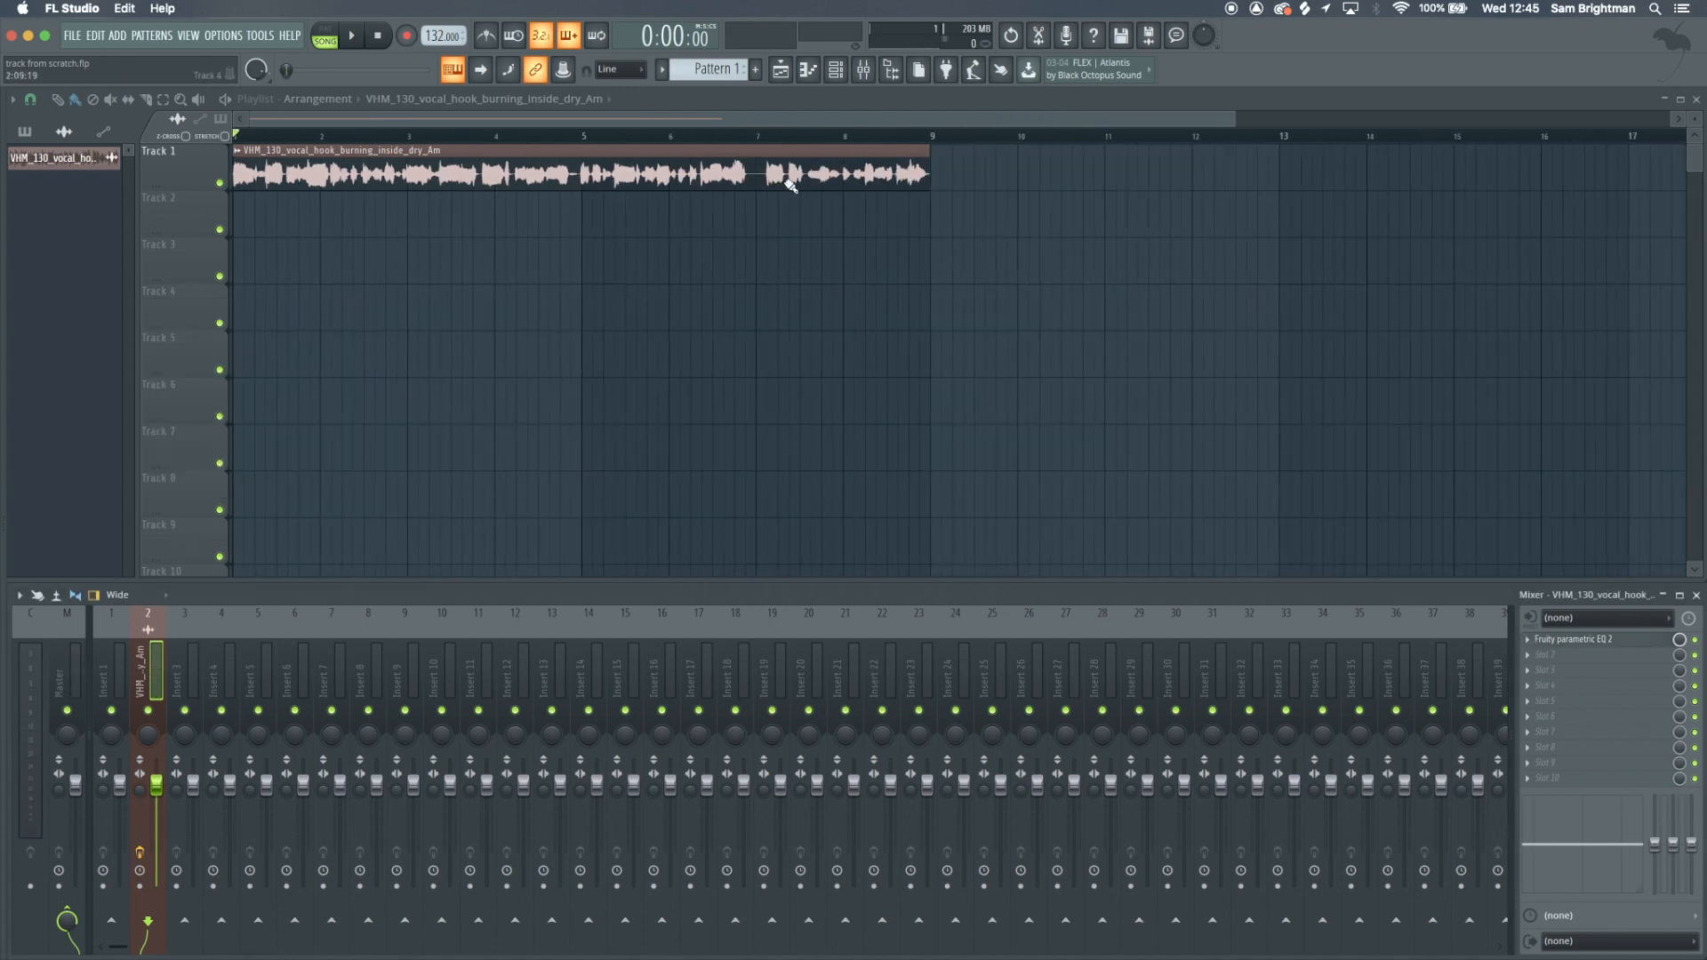
scroll(623, 294, "down", 2)
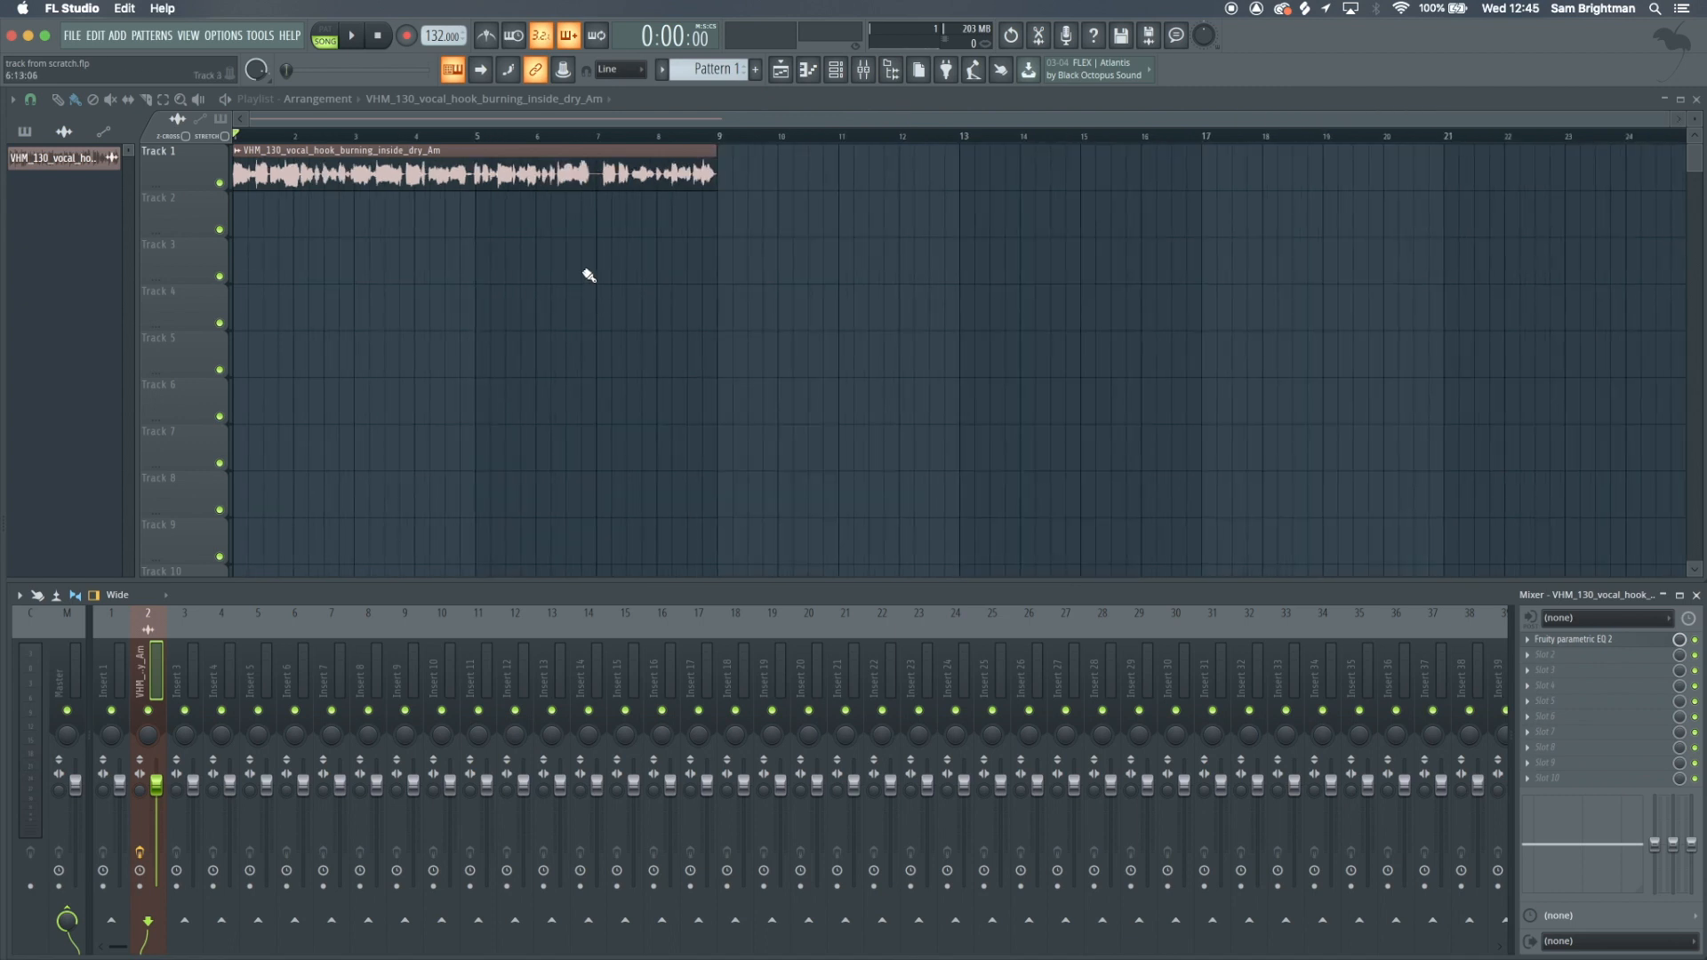
left_click(840, 165)
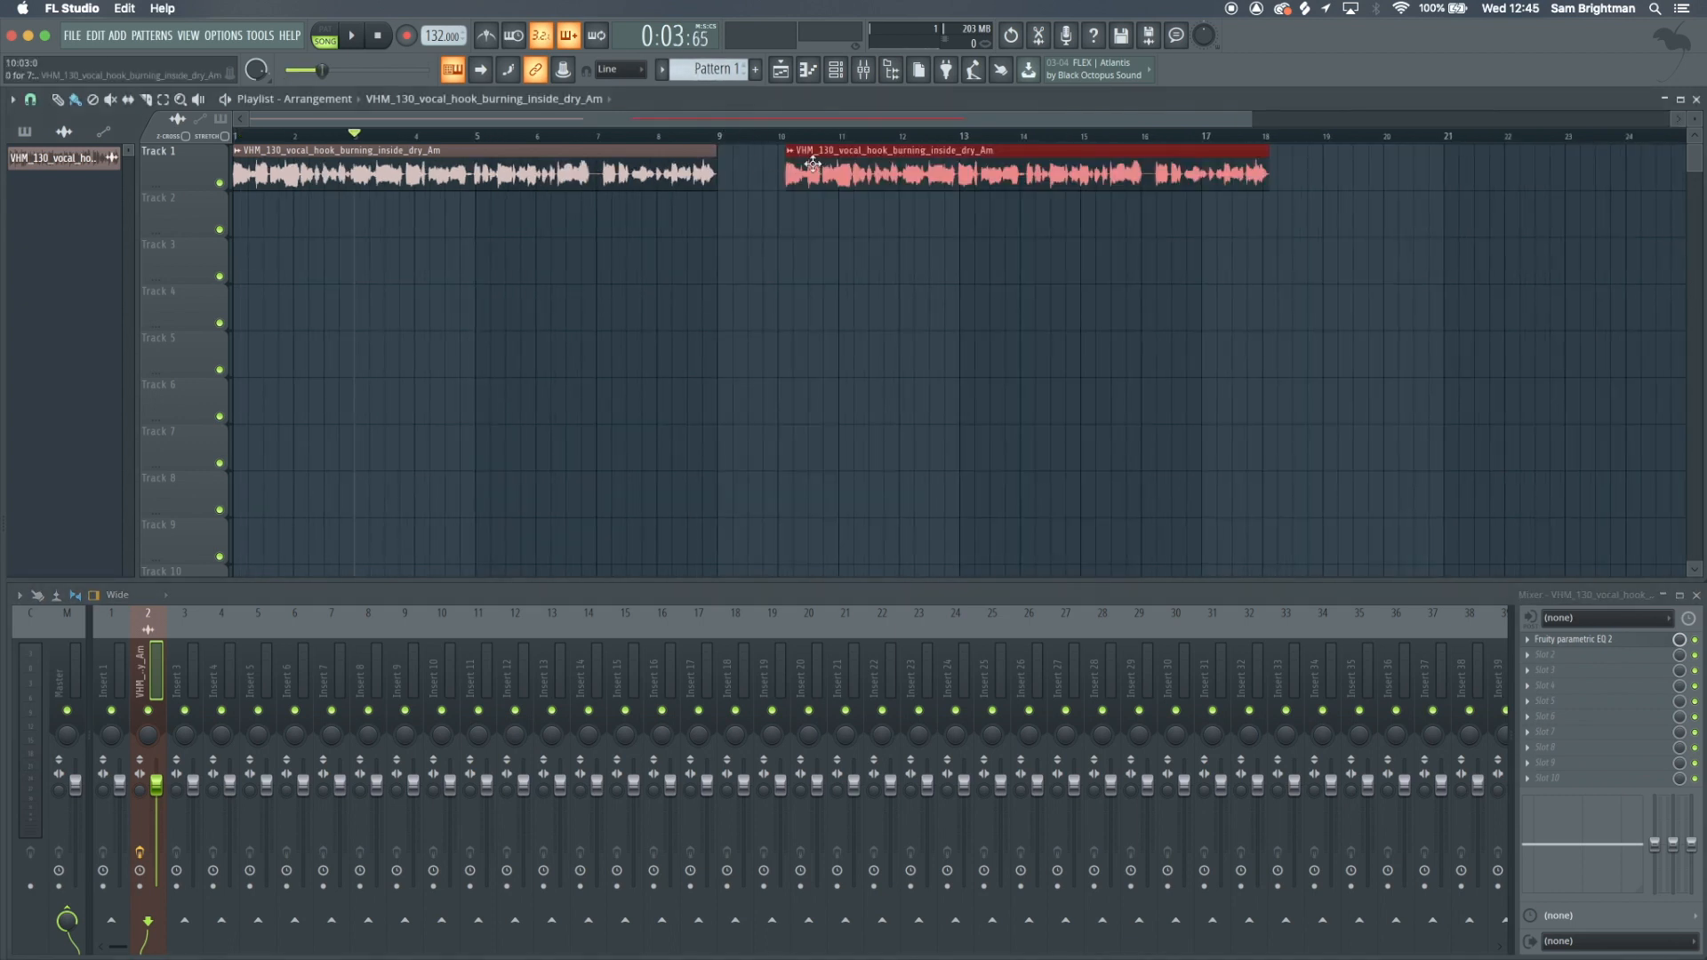
right_click(824, 171)
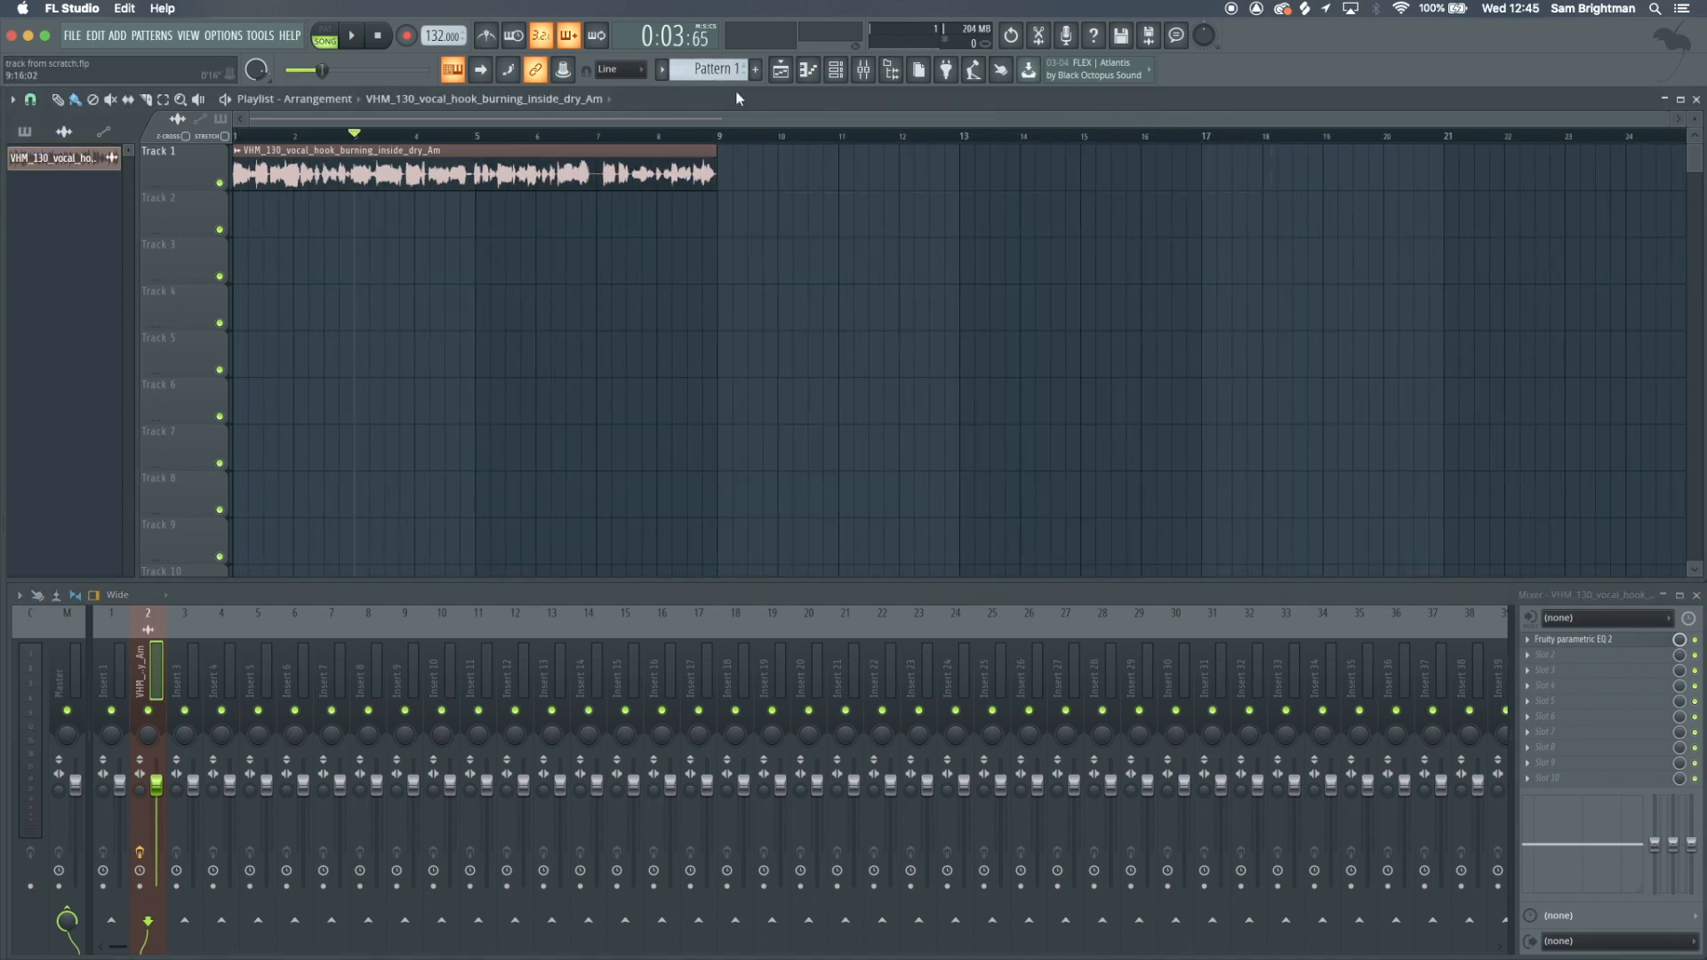
Place a Pattern 1 clip at the start of track 1 and move the vocal clip to track 2 around bar 15
left_click(731, 71)
left_click(802, 170)
scroll(804, 171, "down", 1)
left_click_drag(414, 173, 1182, 219)
left_click_drag(750, 172, 250, 171)
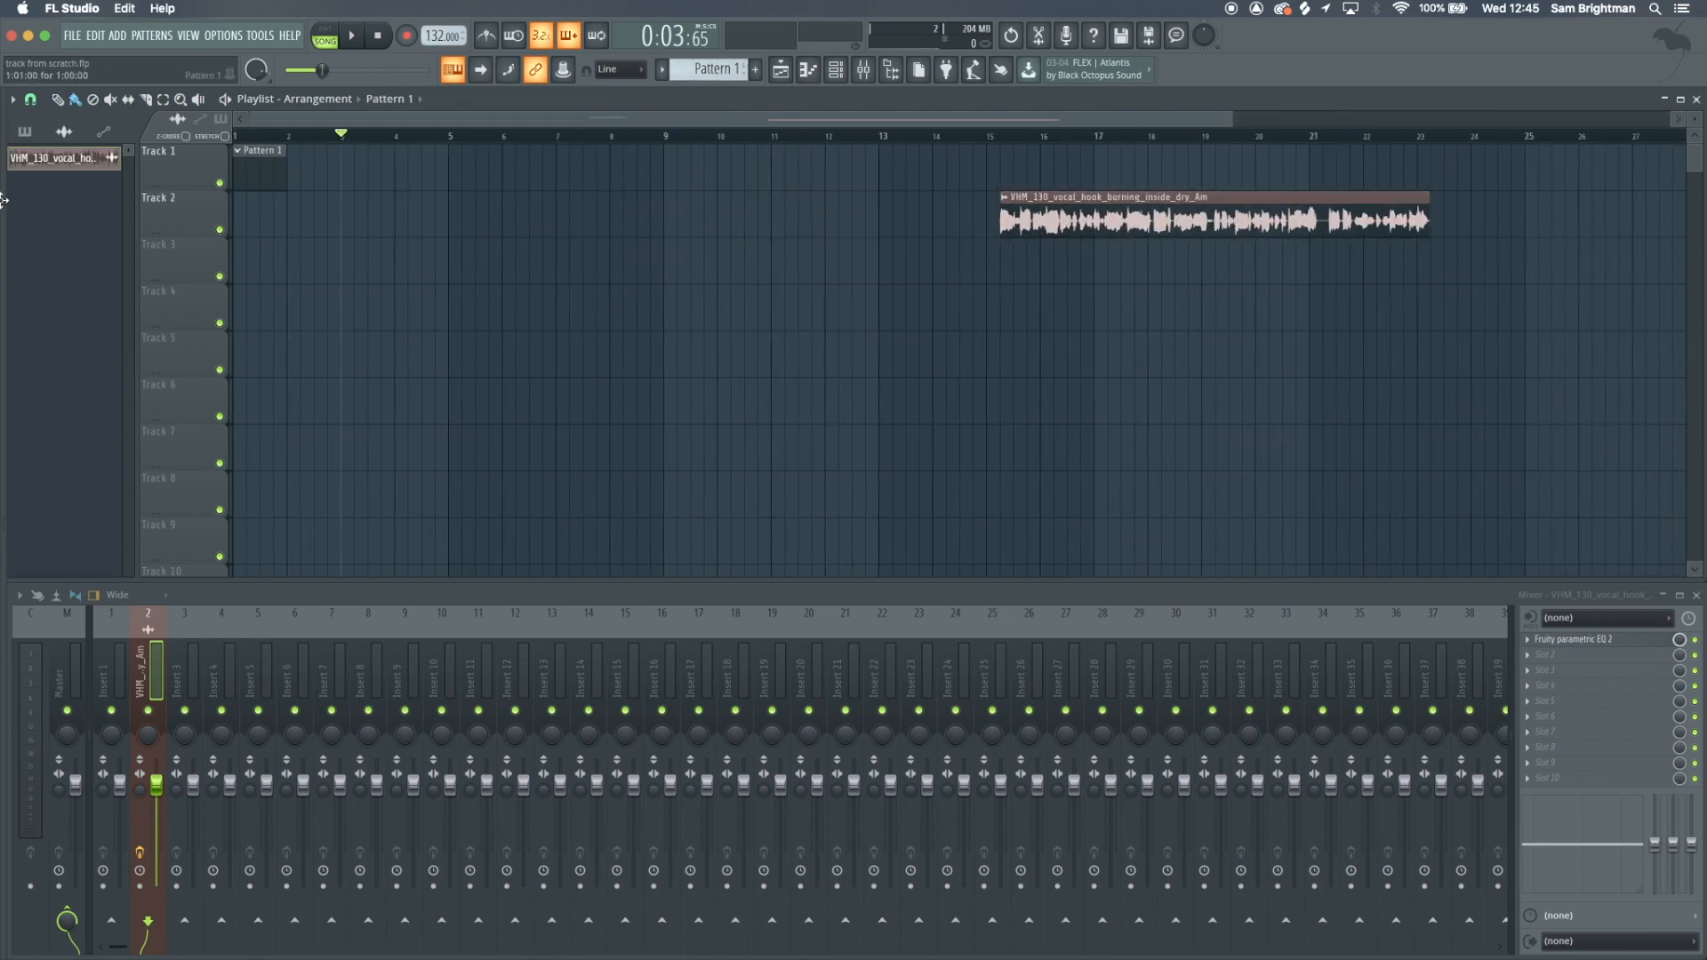
key("alt+F8")
key("alt+F8")
scroll(267, 221, "up", 2)
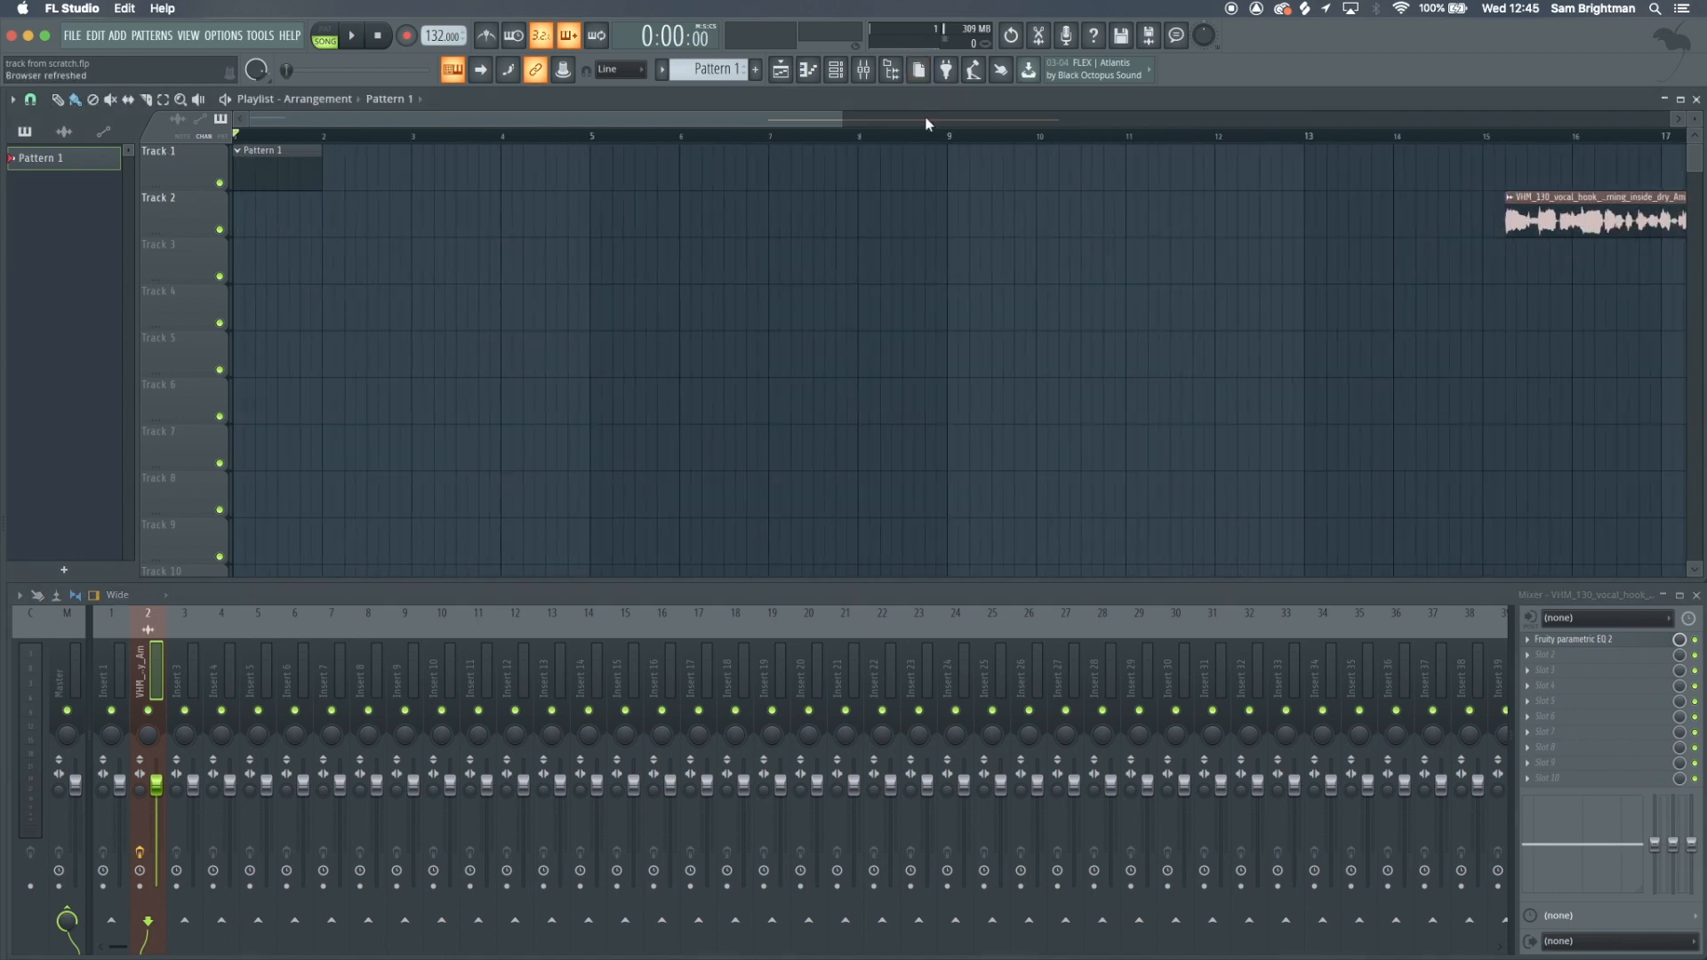
Open the channel rack and show all channels instead of only the audio group
left_click(839, 71)
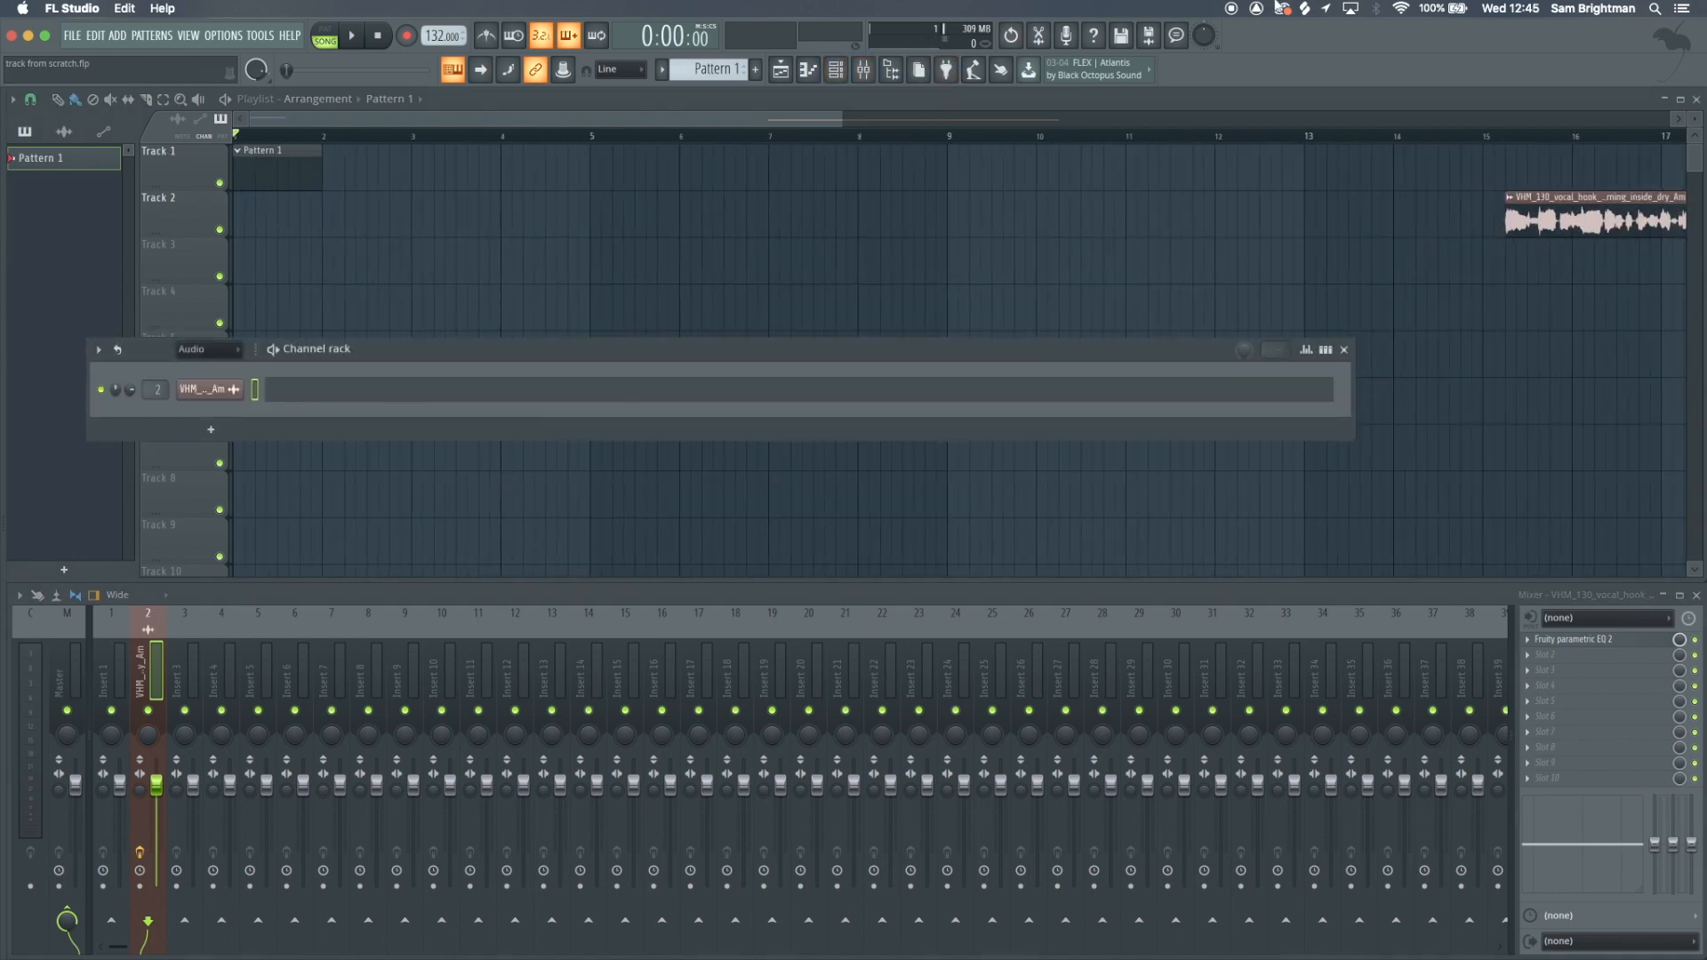
left_click(242, 351)
left_click(233, 370)
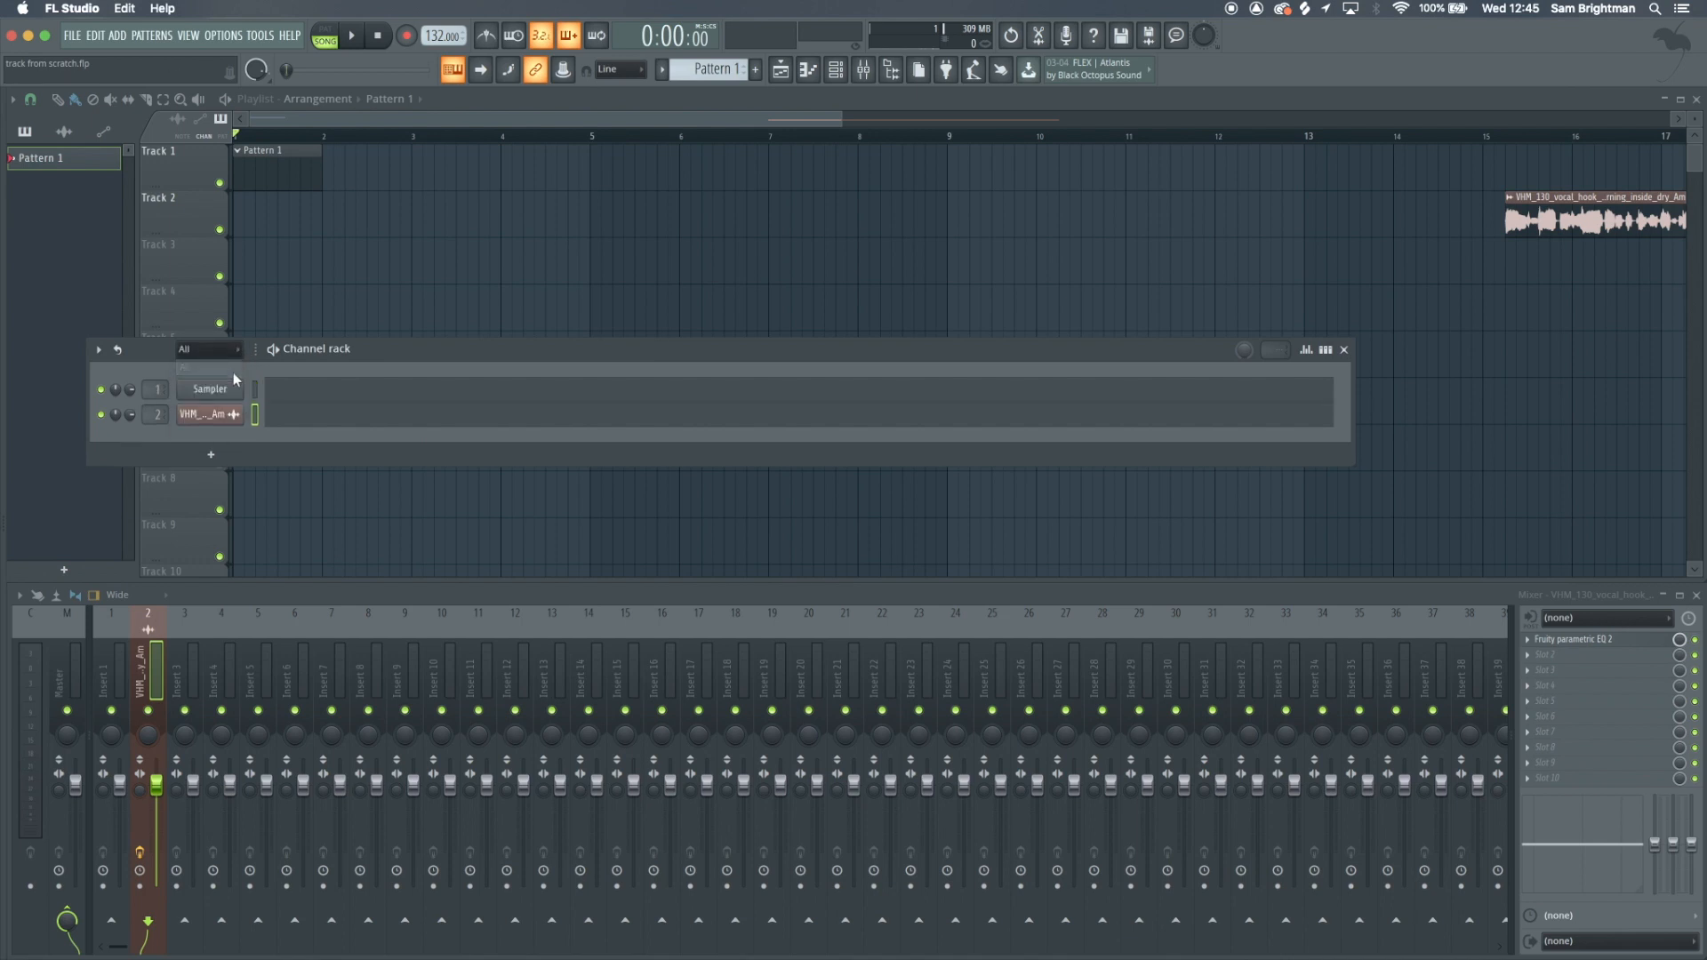
Switch to the Splice app, bring up its Samples window, and move that window clear of the channel rack
left_click(1307, 7)
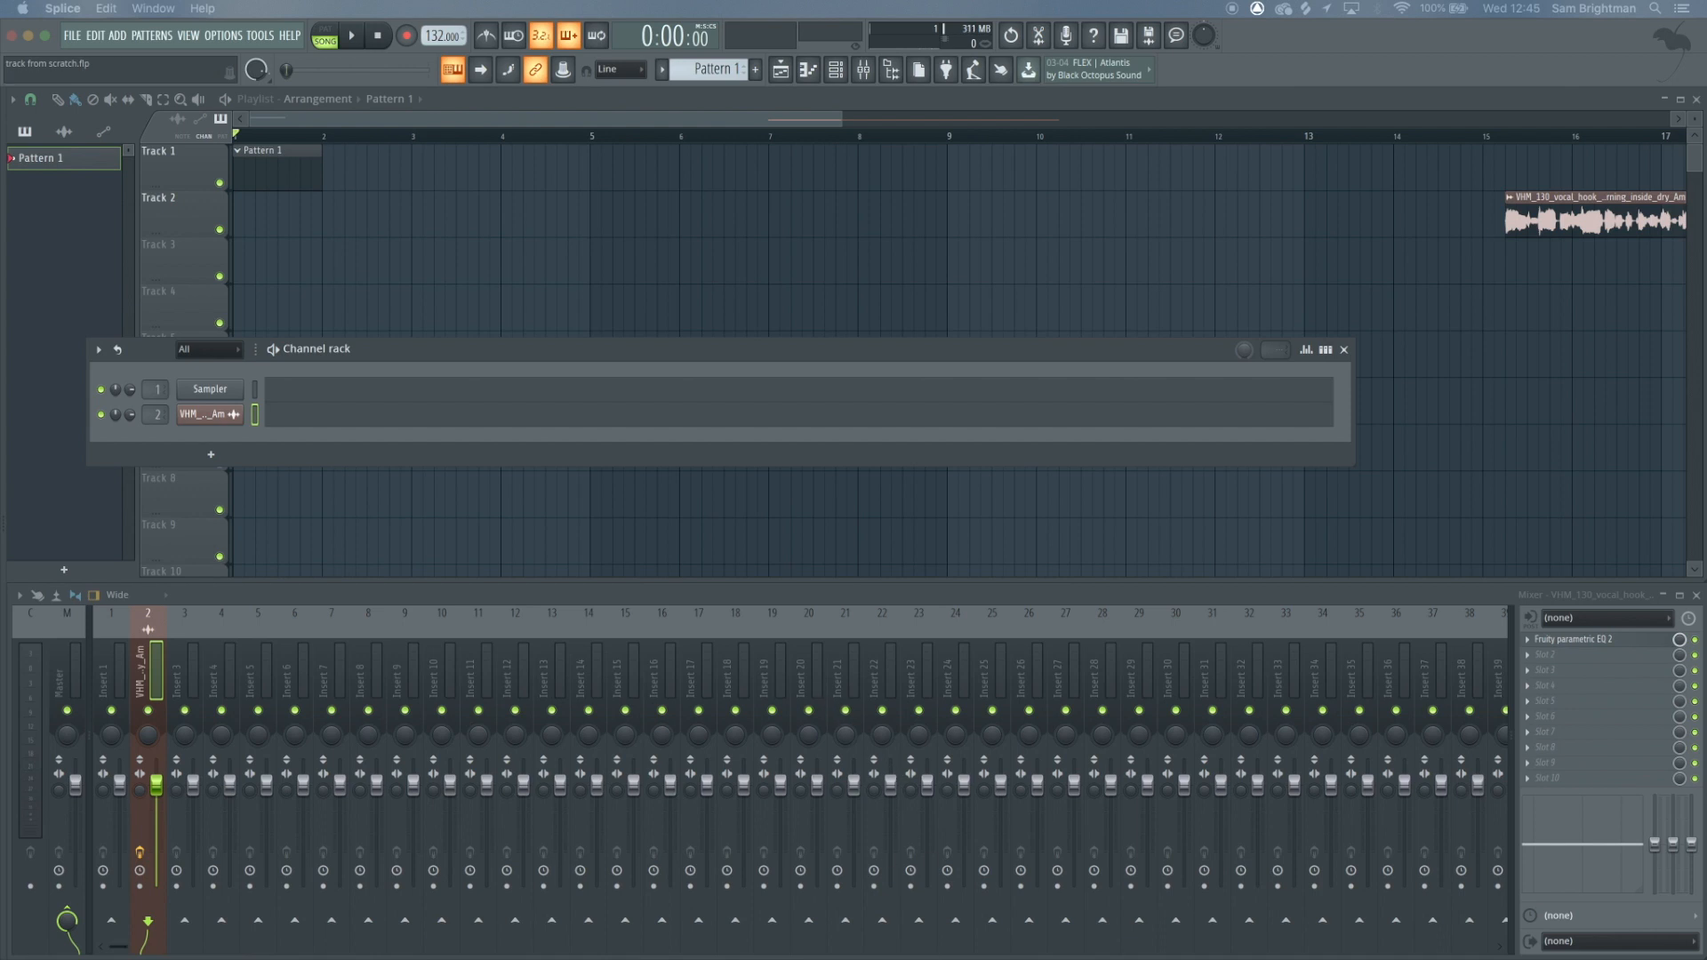
key("ctrl+Up")
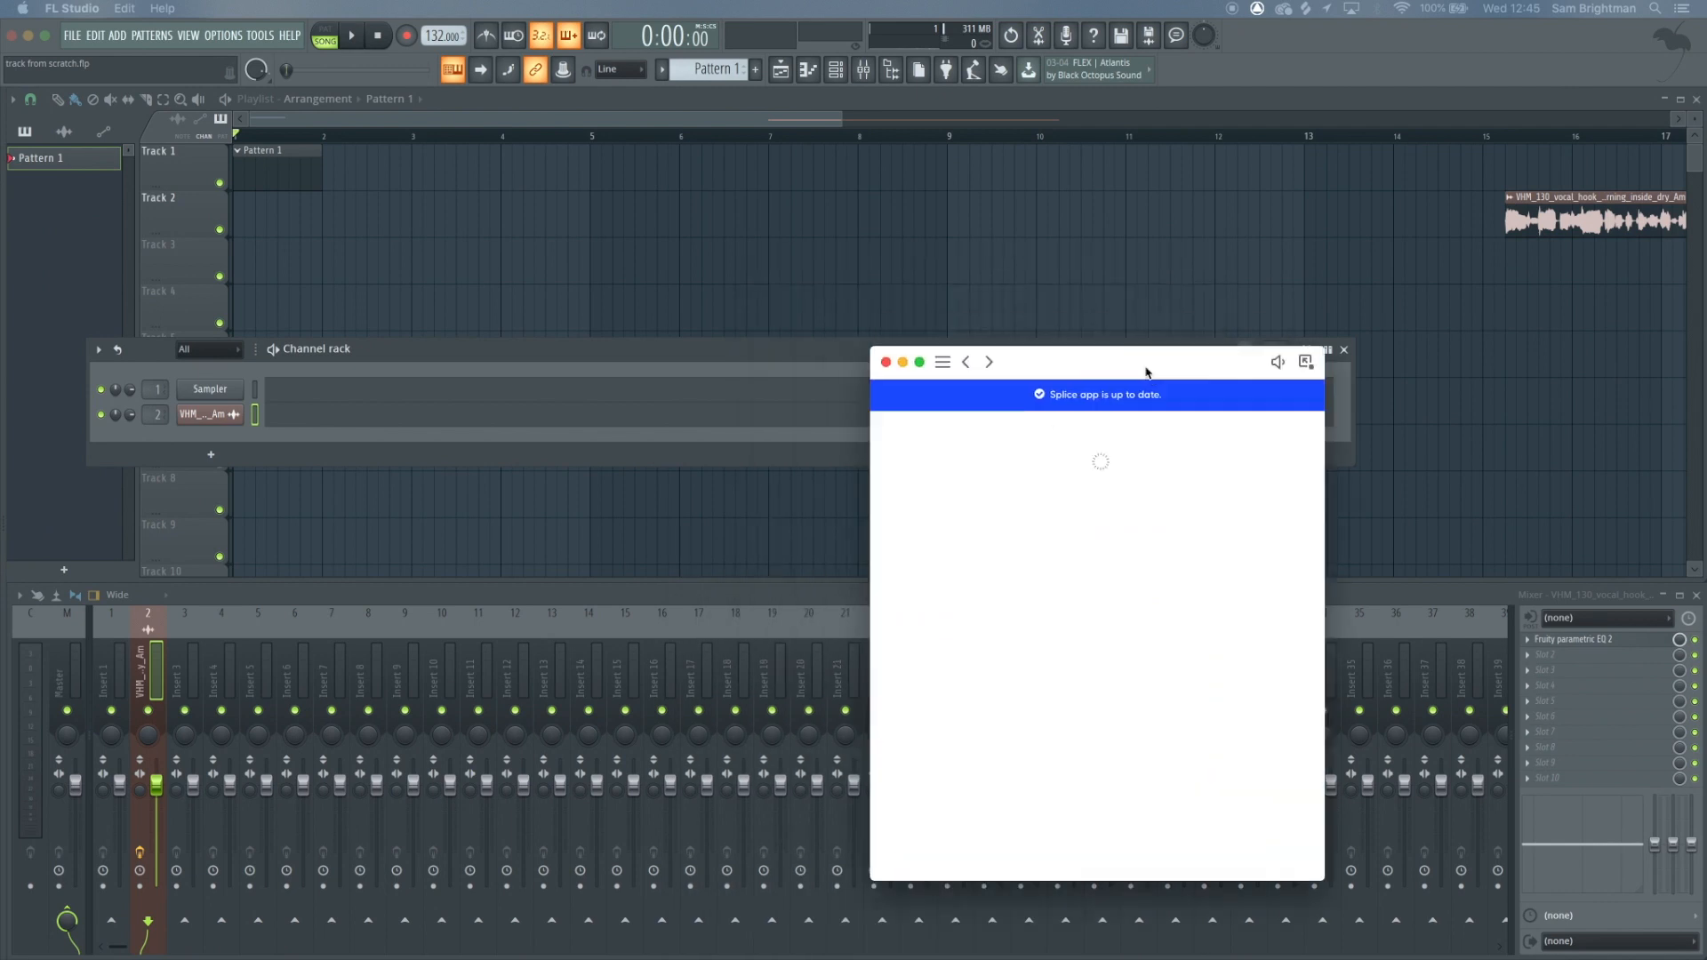
left_click_drag(1048, 340, 1079, 309)
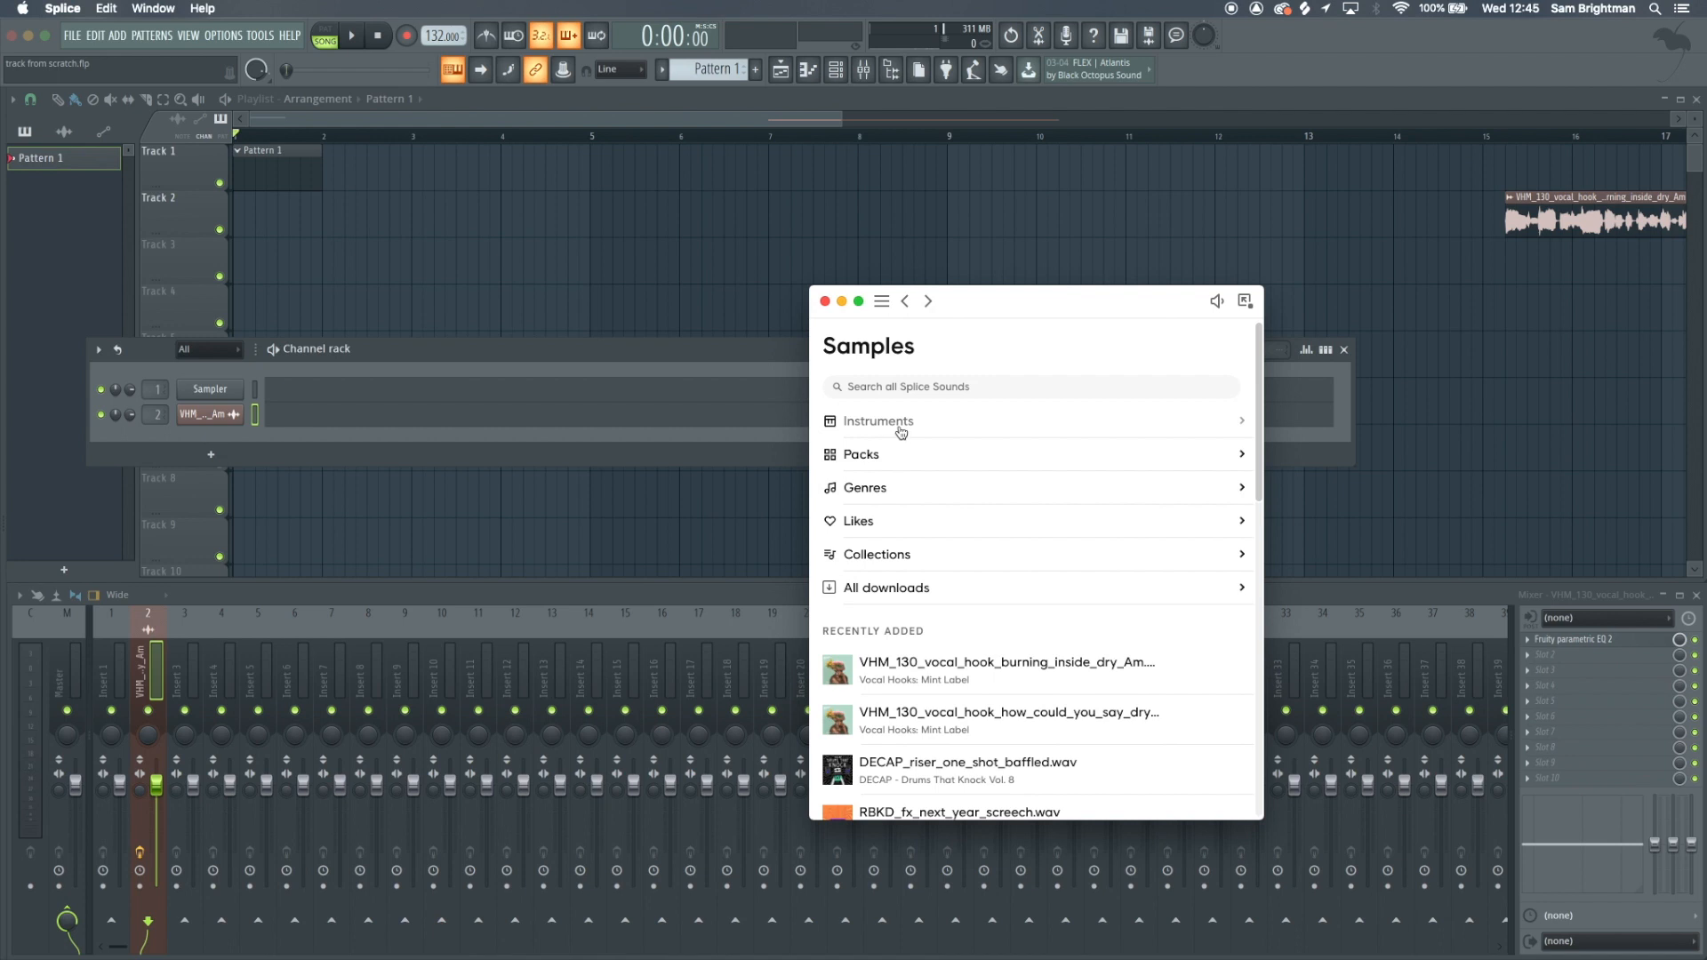
left_click_drag(971, 309, 934, 958)
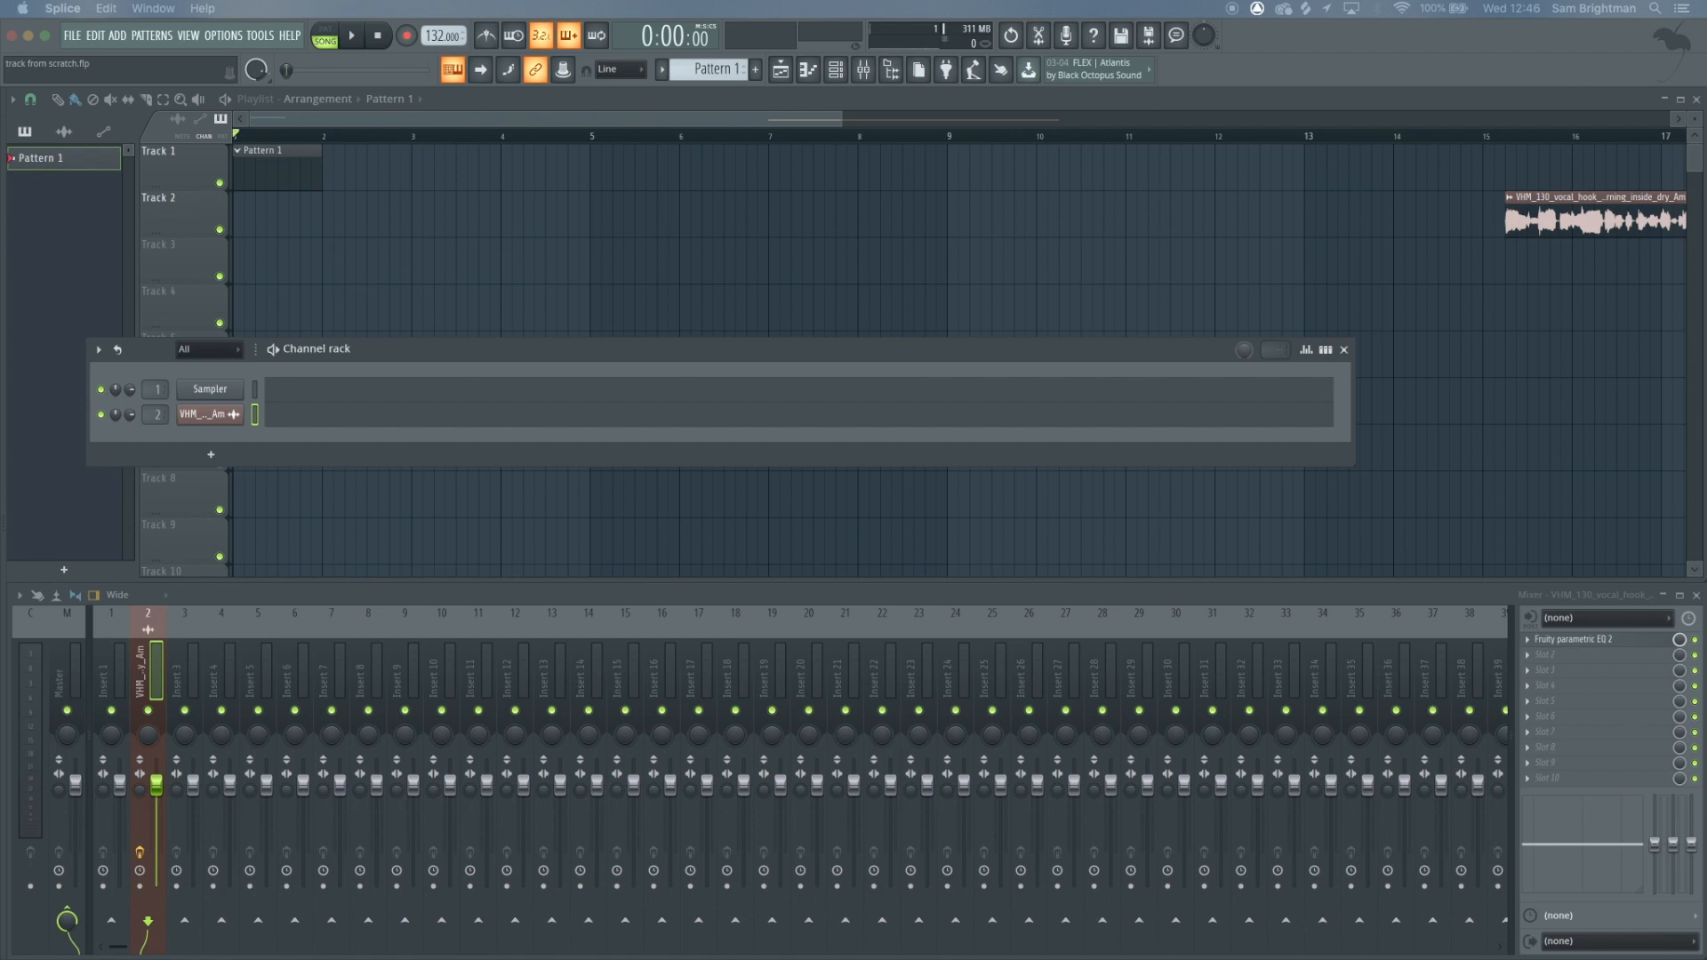
Add the Kick - Clubasf sample as a new channel in FL Studio, route it to mixer track 3, and close its settings
key("super+Tab")
left_click_drag(477, 204, 711, 959)
left_click_drag(365, 689, 227, 442)
left_click(227, 439)
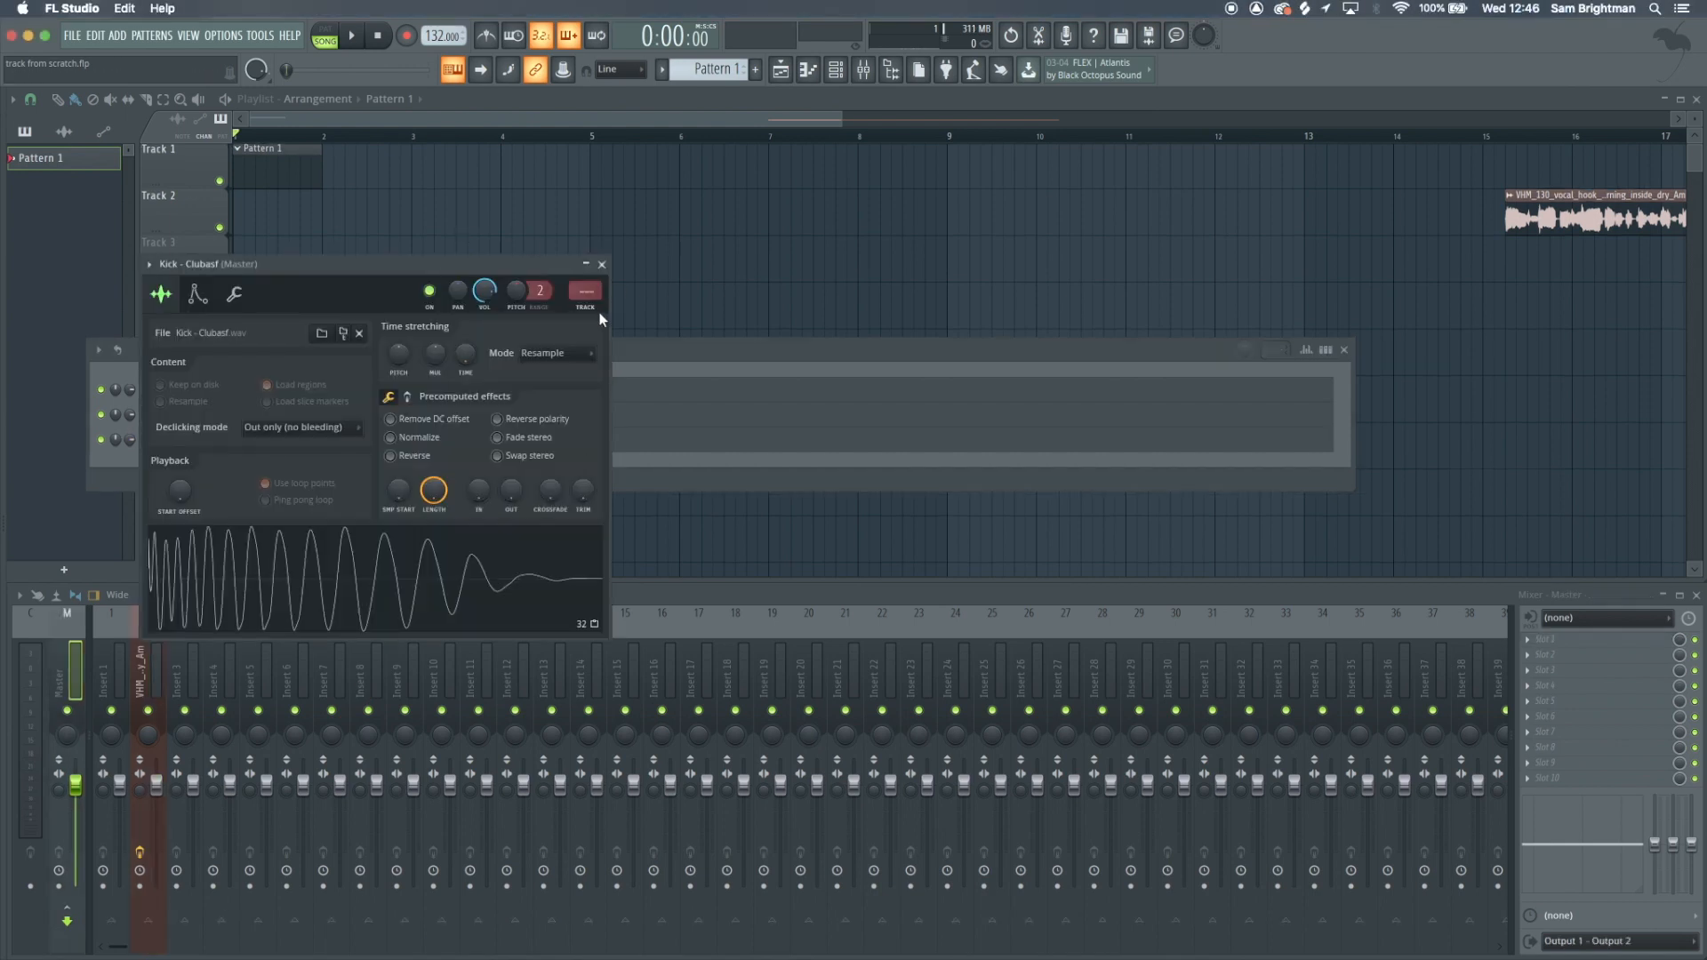
left_click(602, 265)
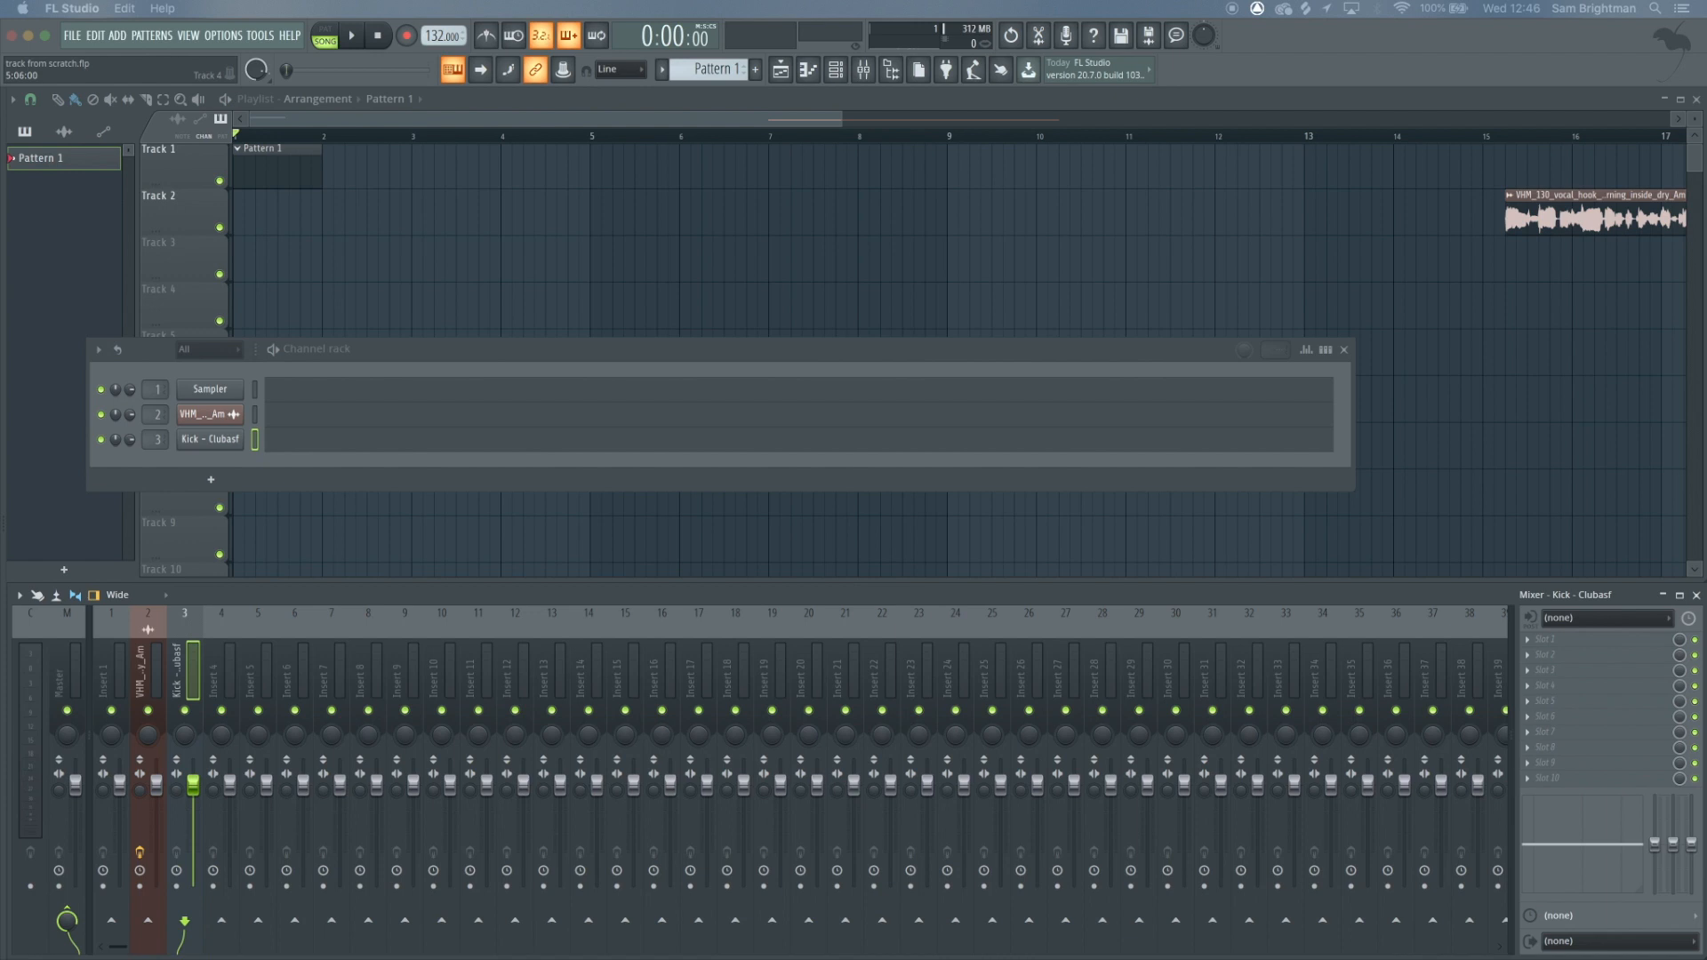
Add the UKB clap sample and UKB_Drums_Hi_Hat_01 as new channels below the kick in the channel rack
left_click_drag(407, 606, 210, 449)
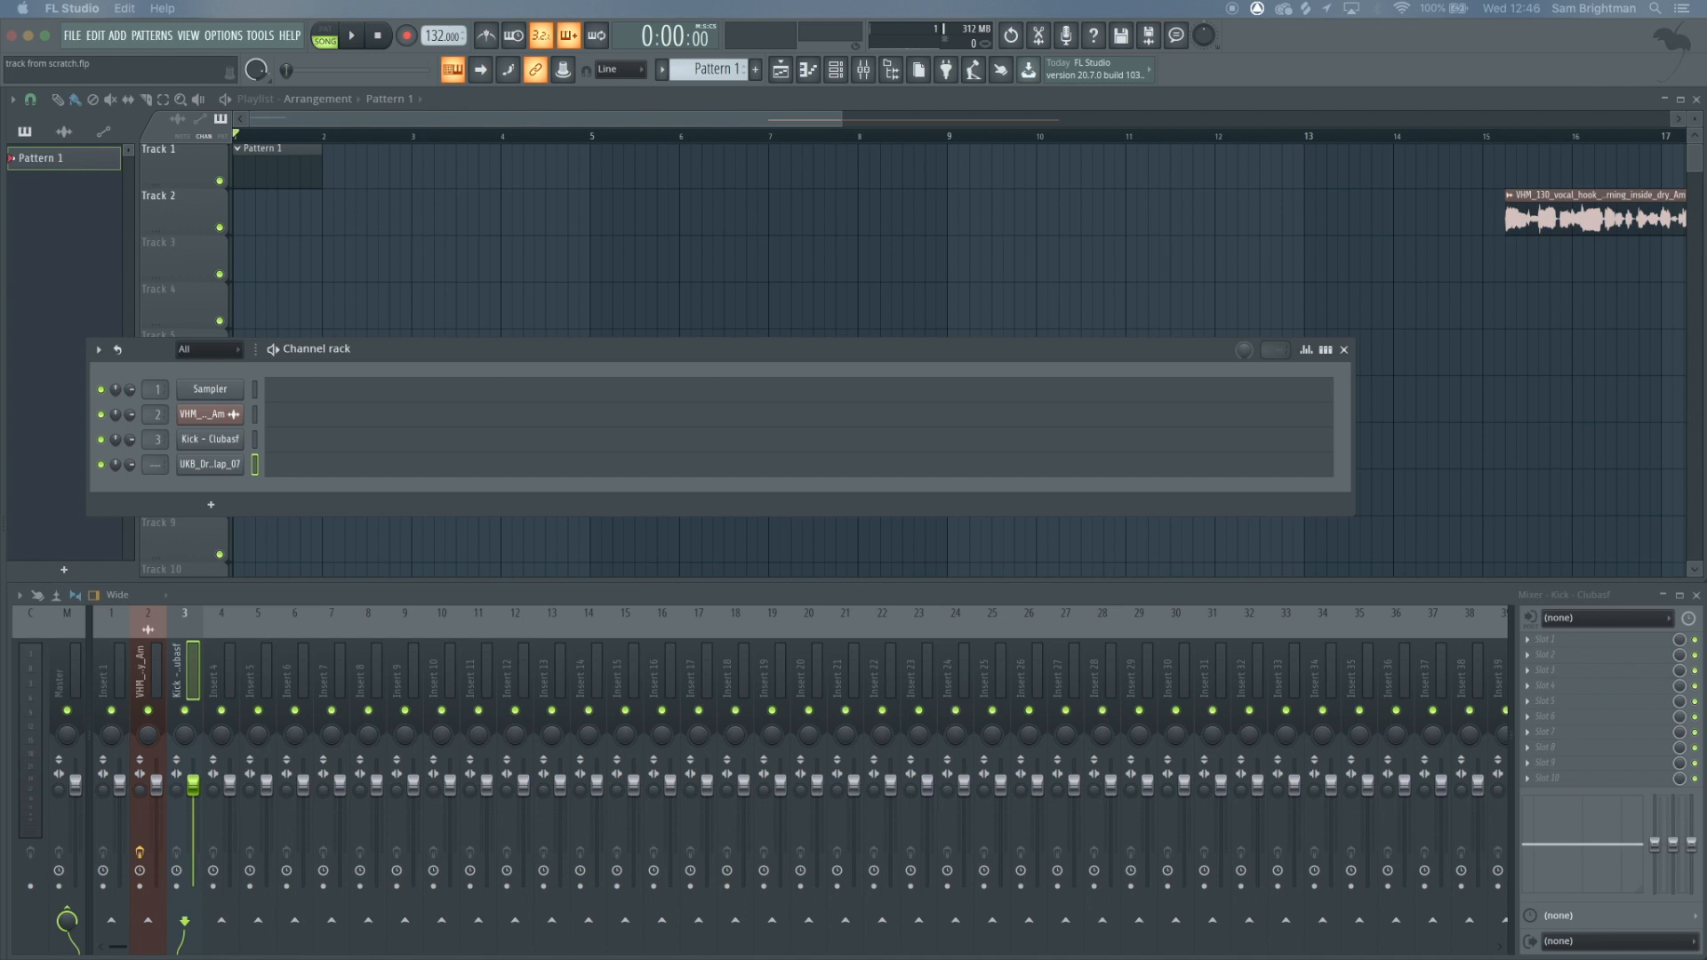
left_click_drag(407, 785, 266, 493)
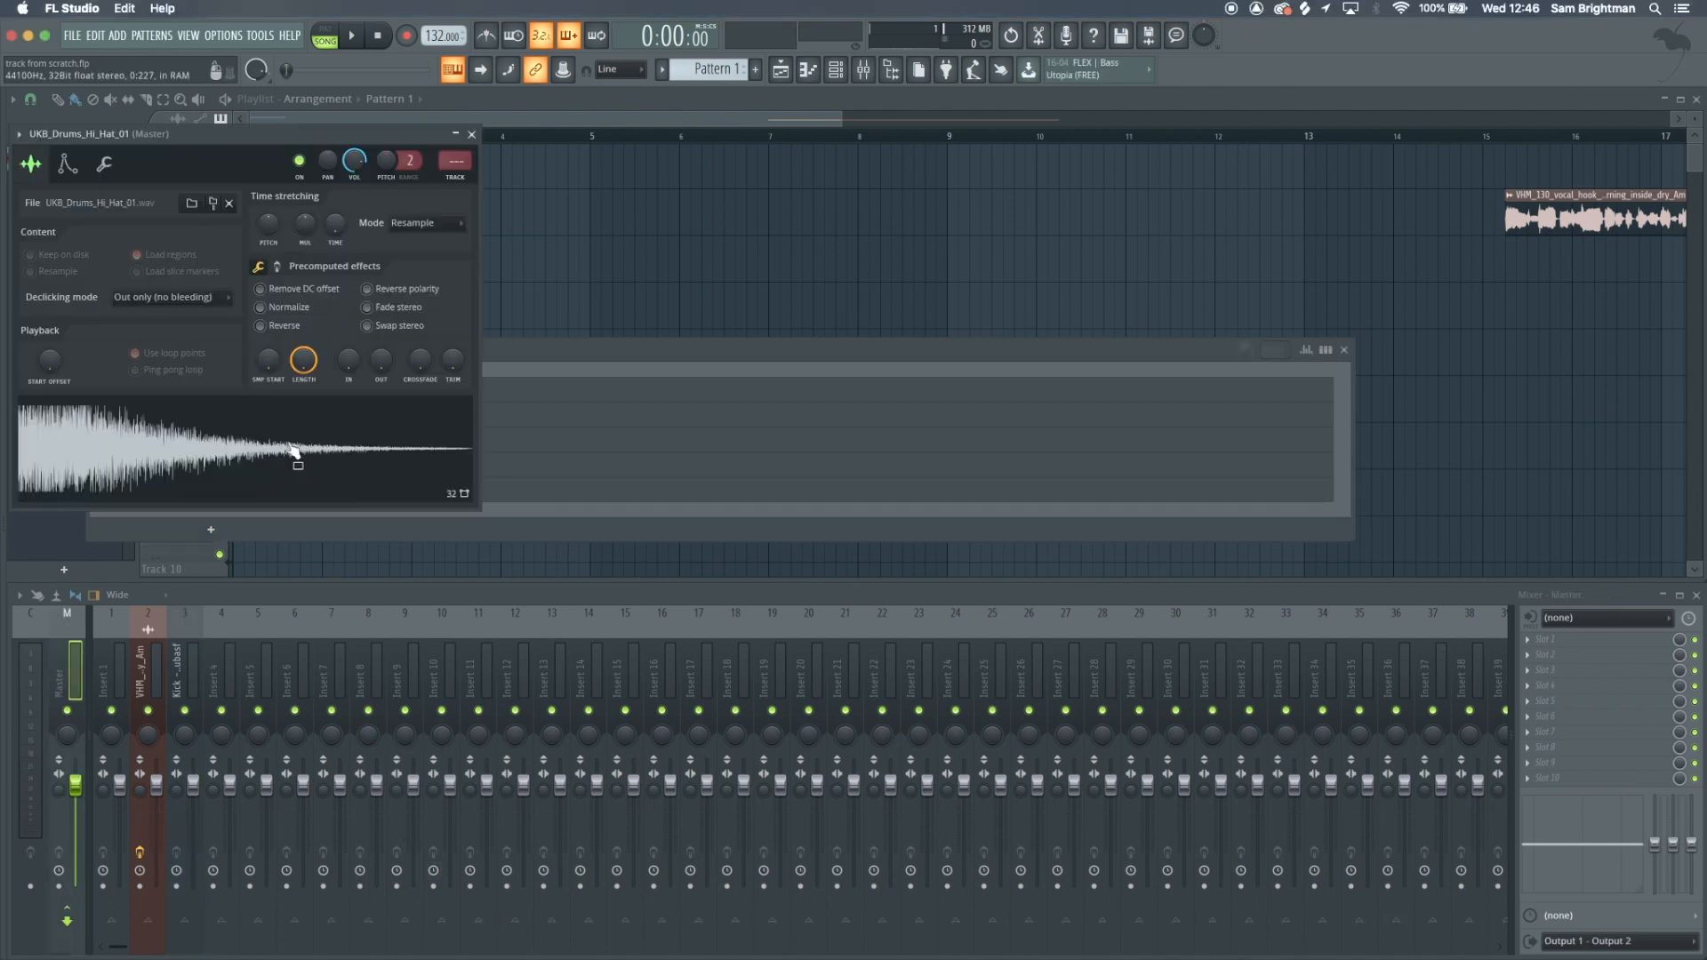
Route the UKB_Drums_Clap_07 channel to mixer track 4 and the UKB_Drums_Hi_Hat_01 channel to mixer track 5, closing their settings
left_click(214, 464)
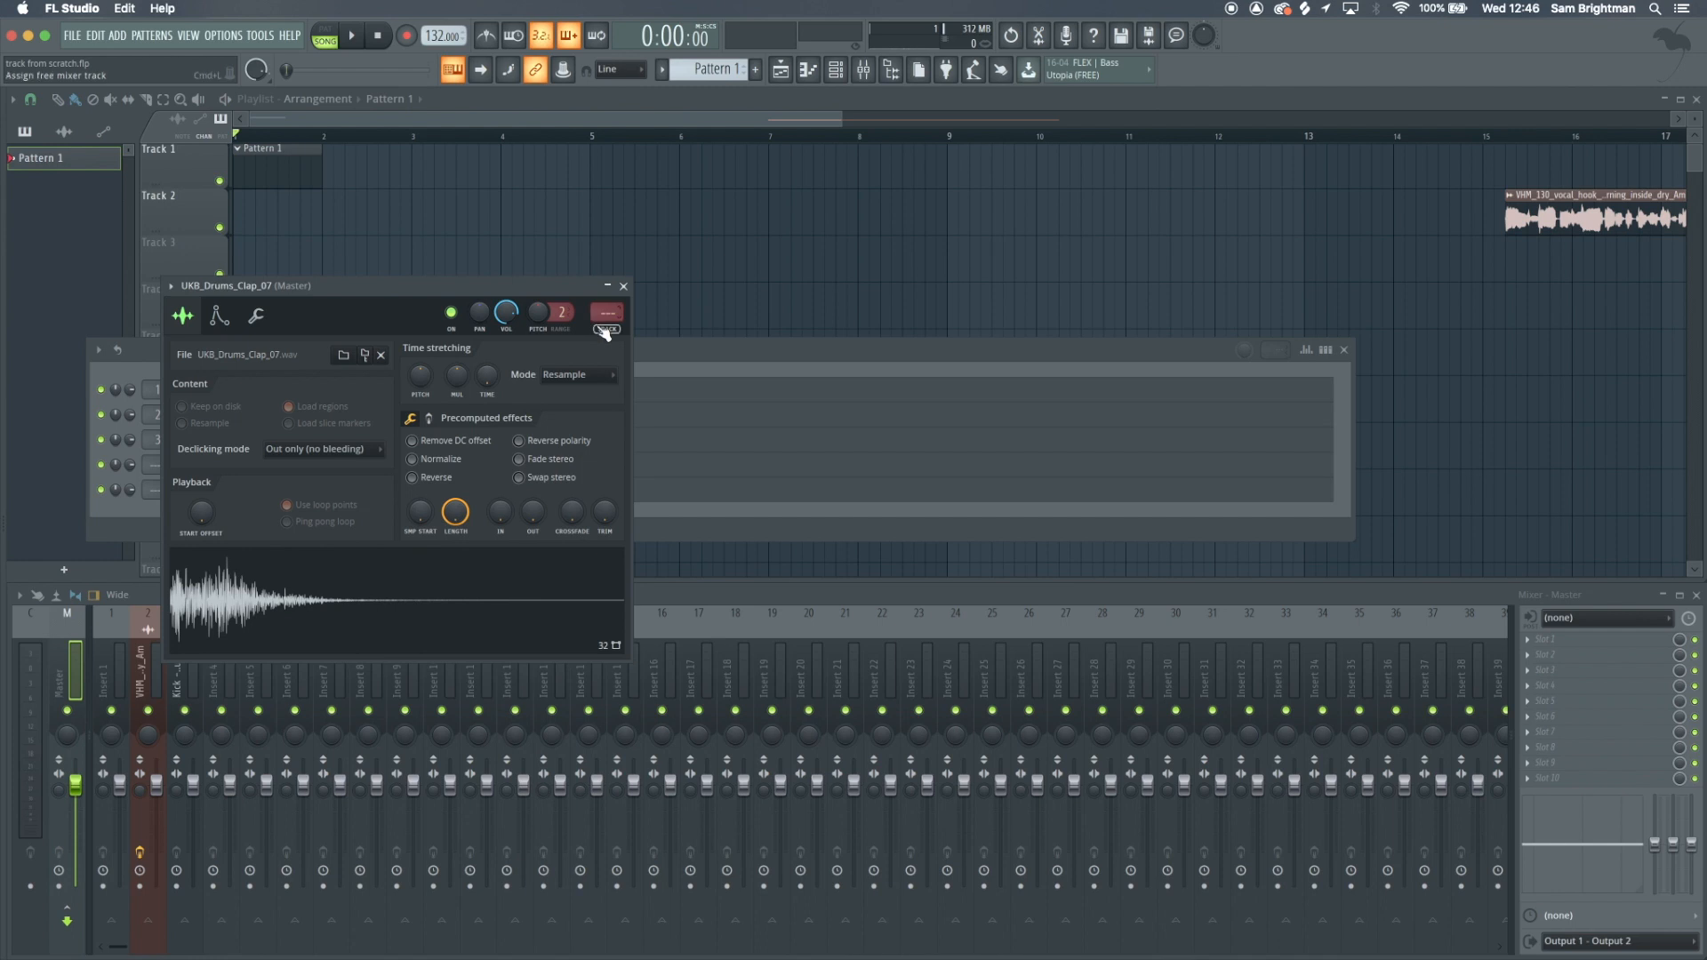
key("F9")
key("Escape")
key("F9")
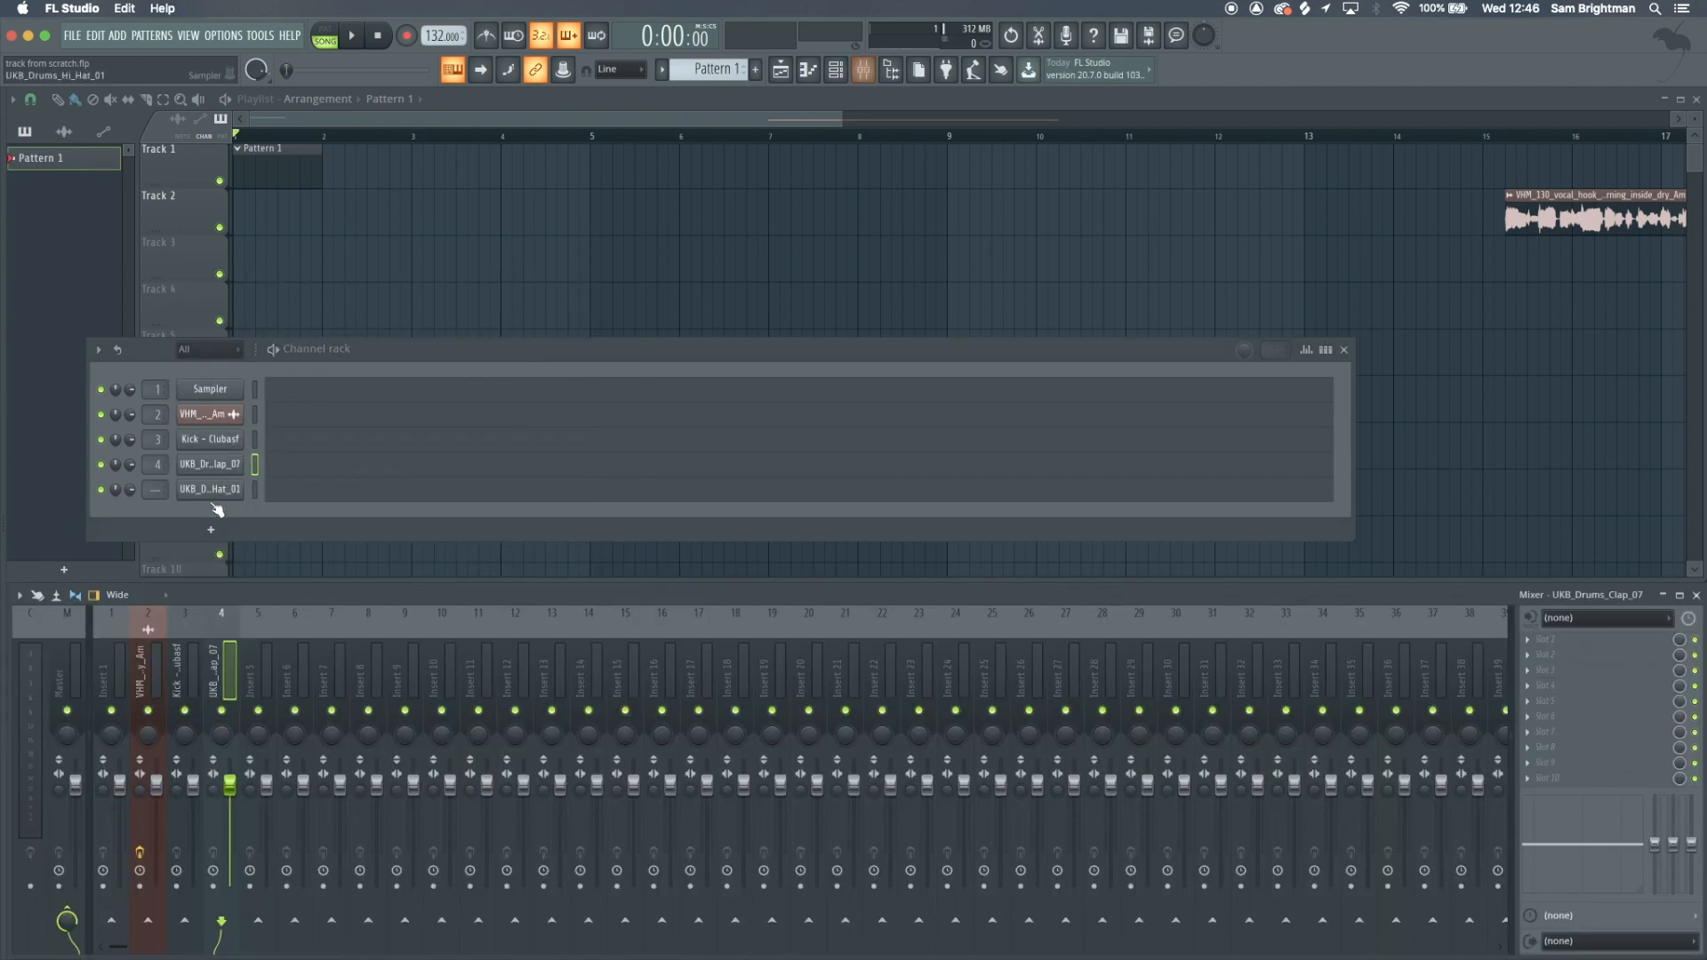
left_click(210, 489)
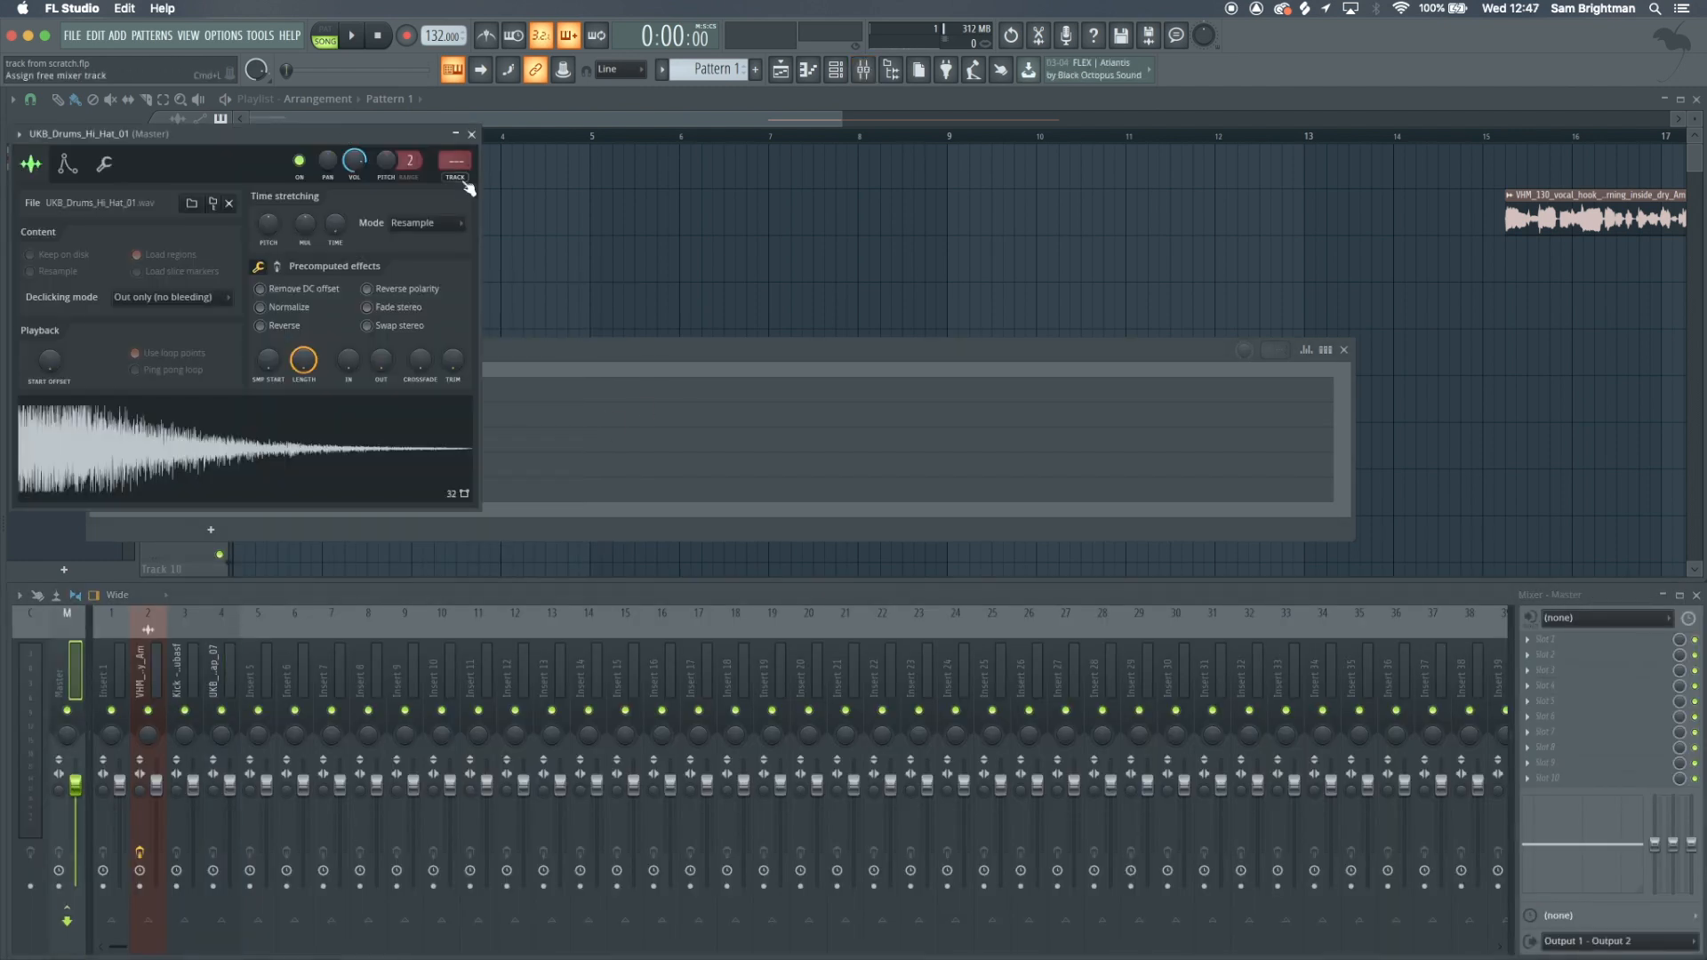
key("super+l")
left_click(472, 134)
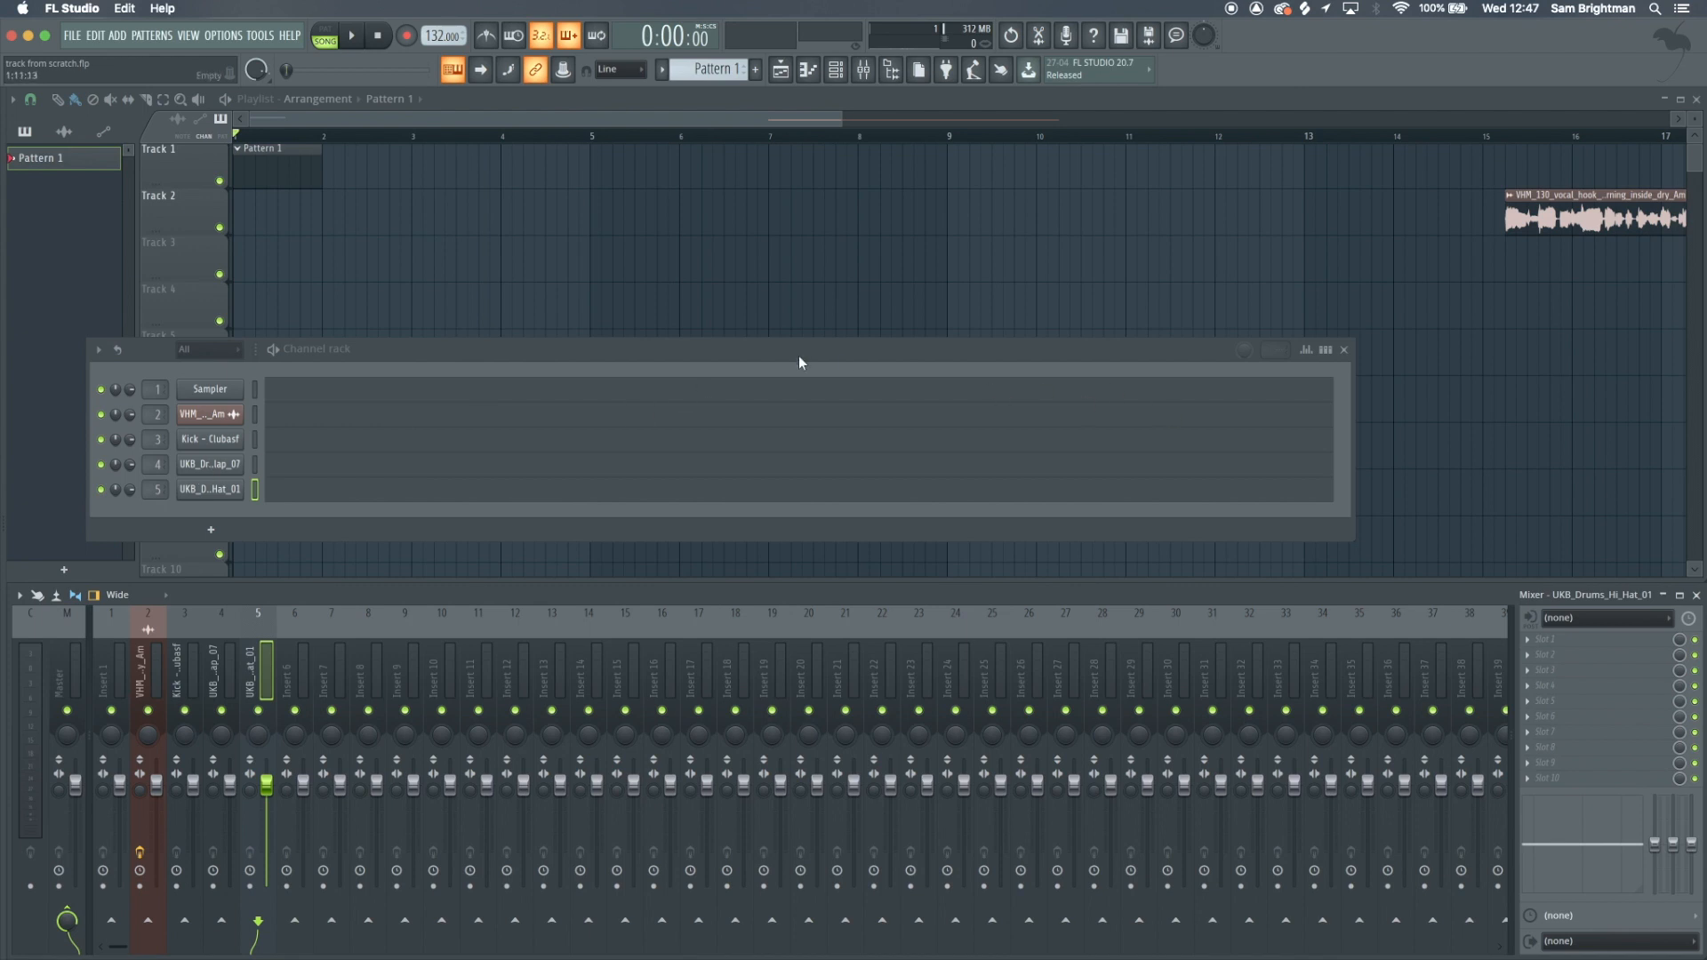
Show the step grid in the channel rack and fill the Kick - Clubasf channel on each 4 steps
left_click(797, 360)
left_click(1326, 350)
right_click(230, 446)
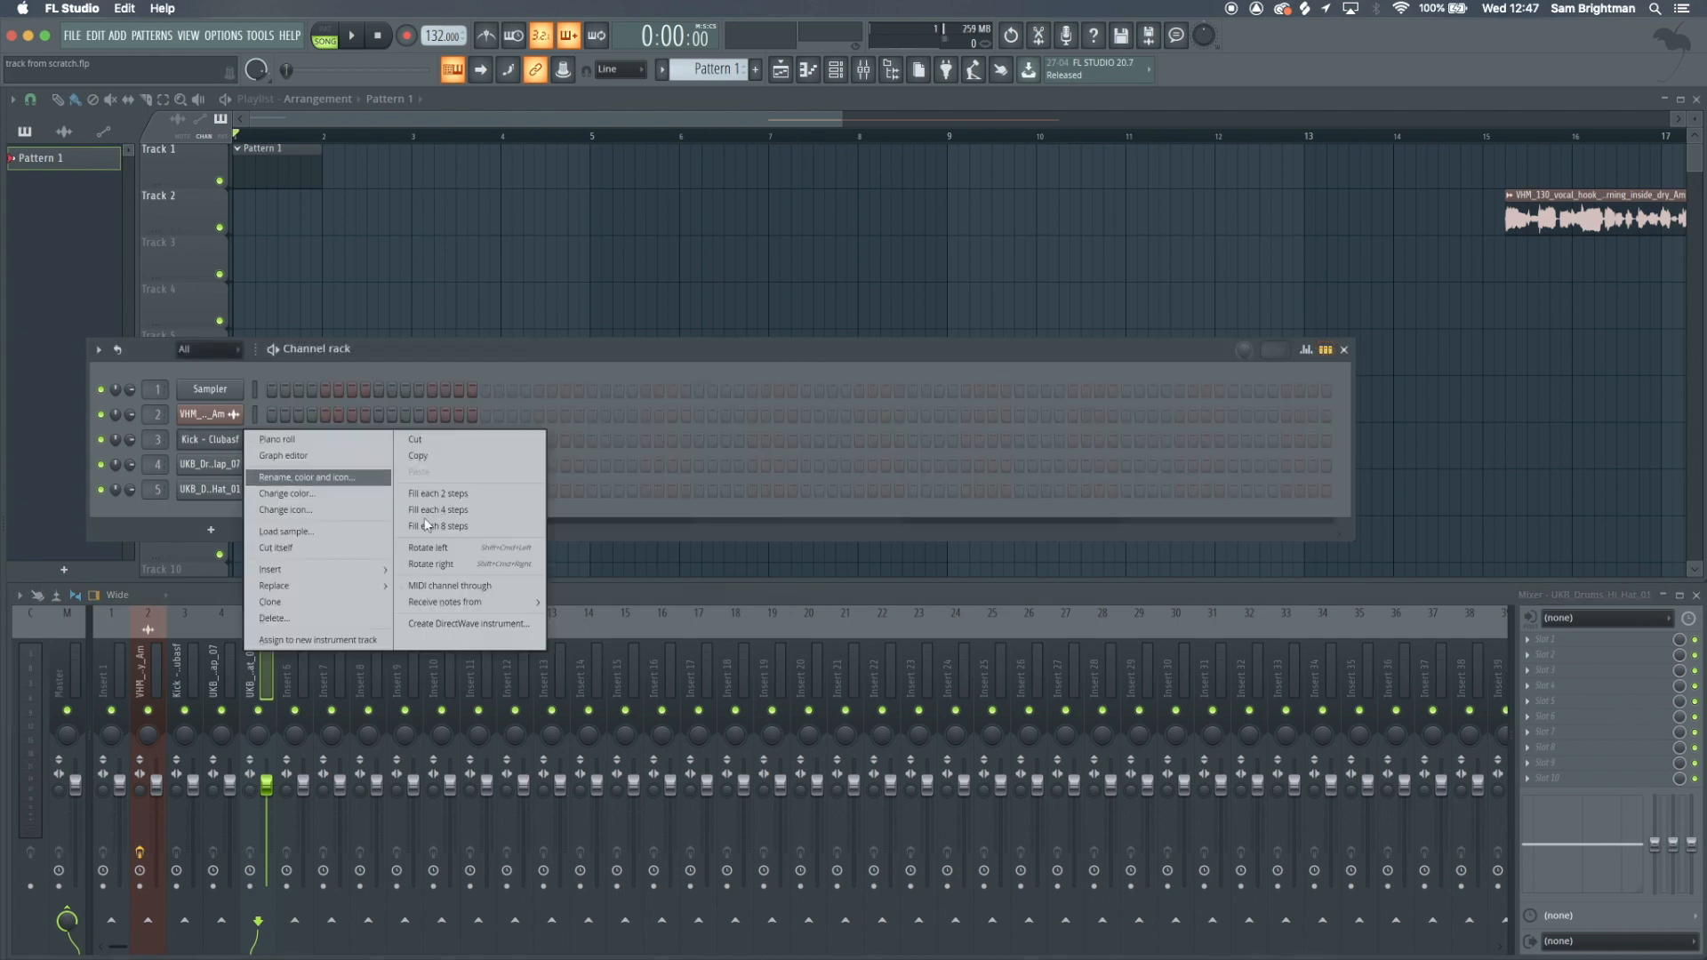
left_click(455, 517)
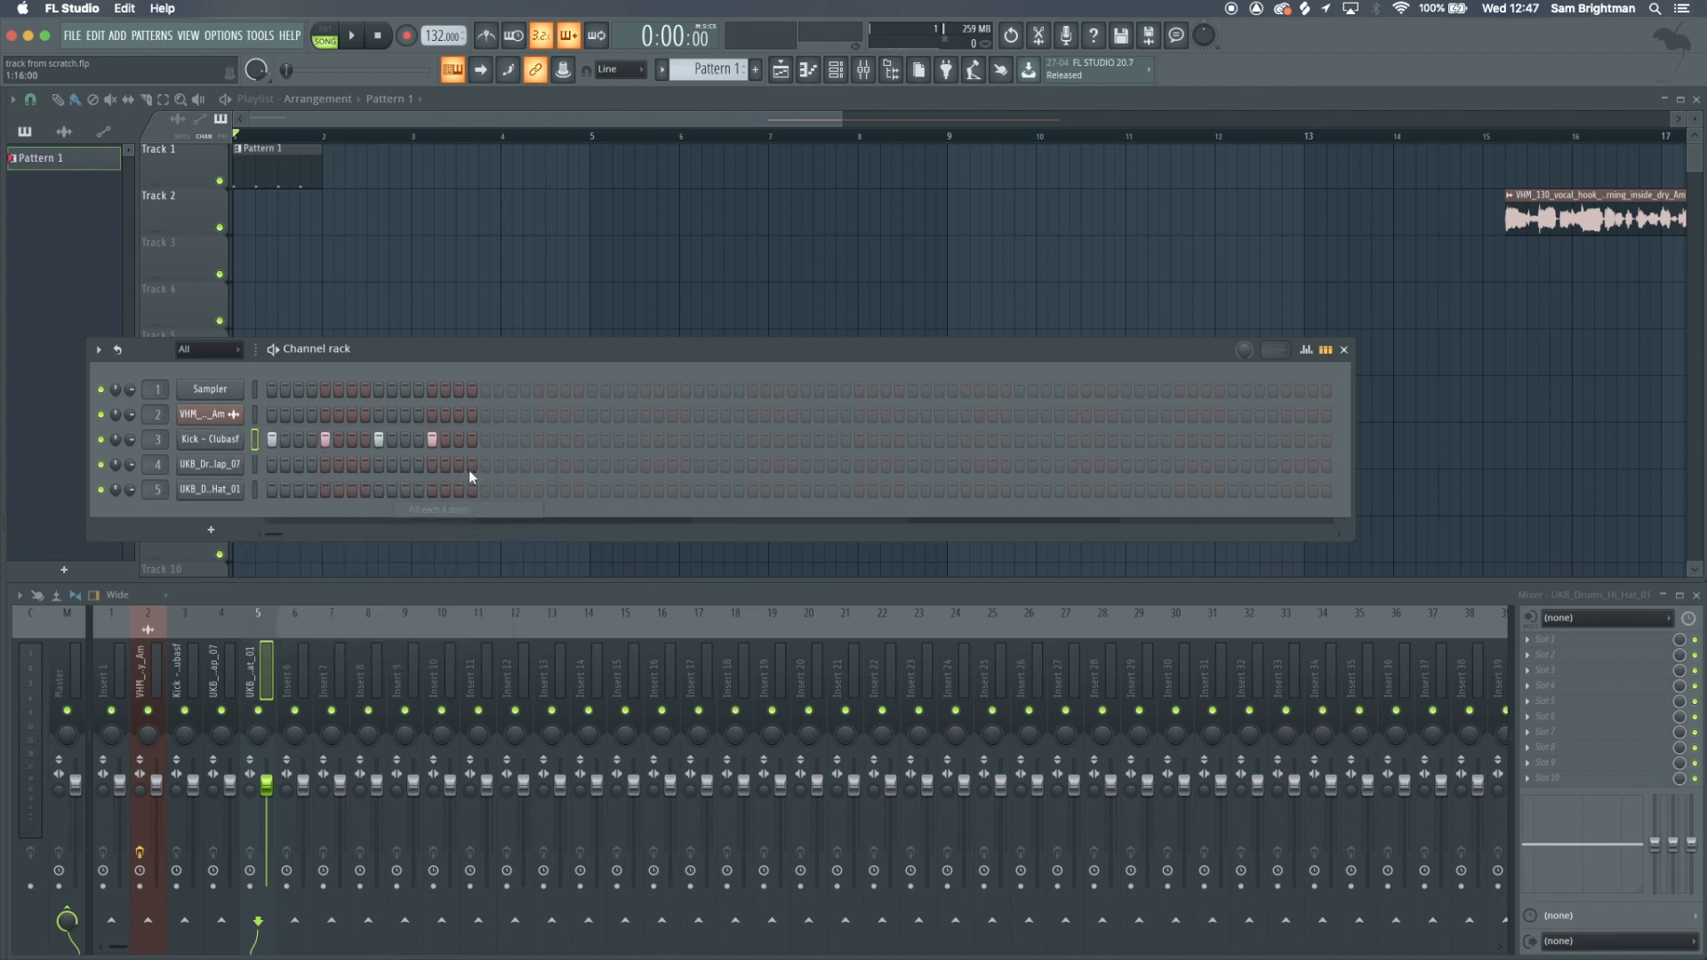
right_click(230, 443)
left_click(428, 504)
Place claps on beats two and four and hi-hats on every off-beat across two bars, and play the pattern back
left_click(323, 465)
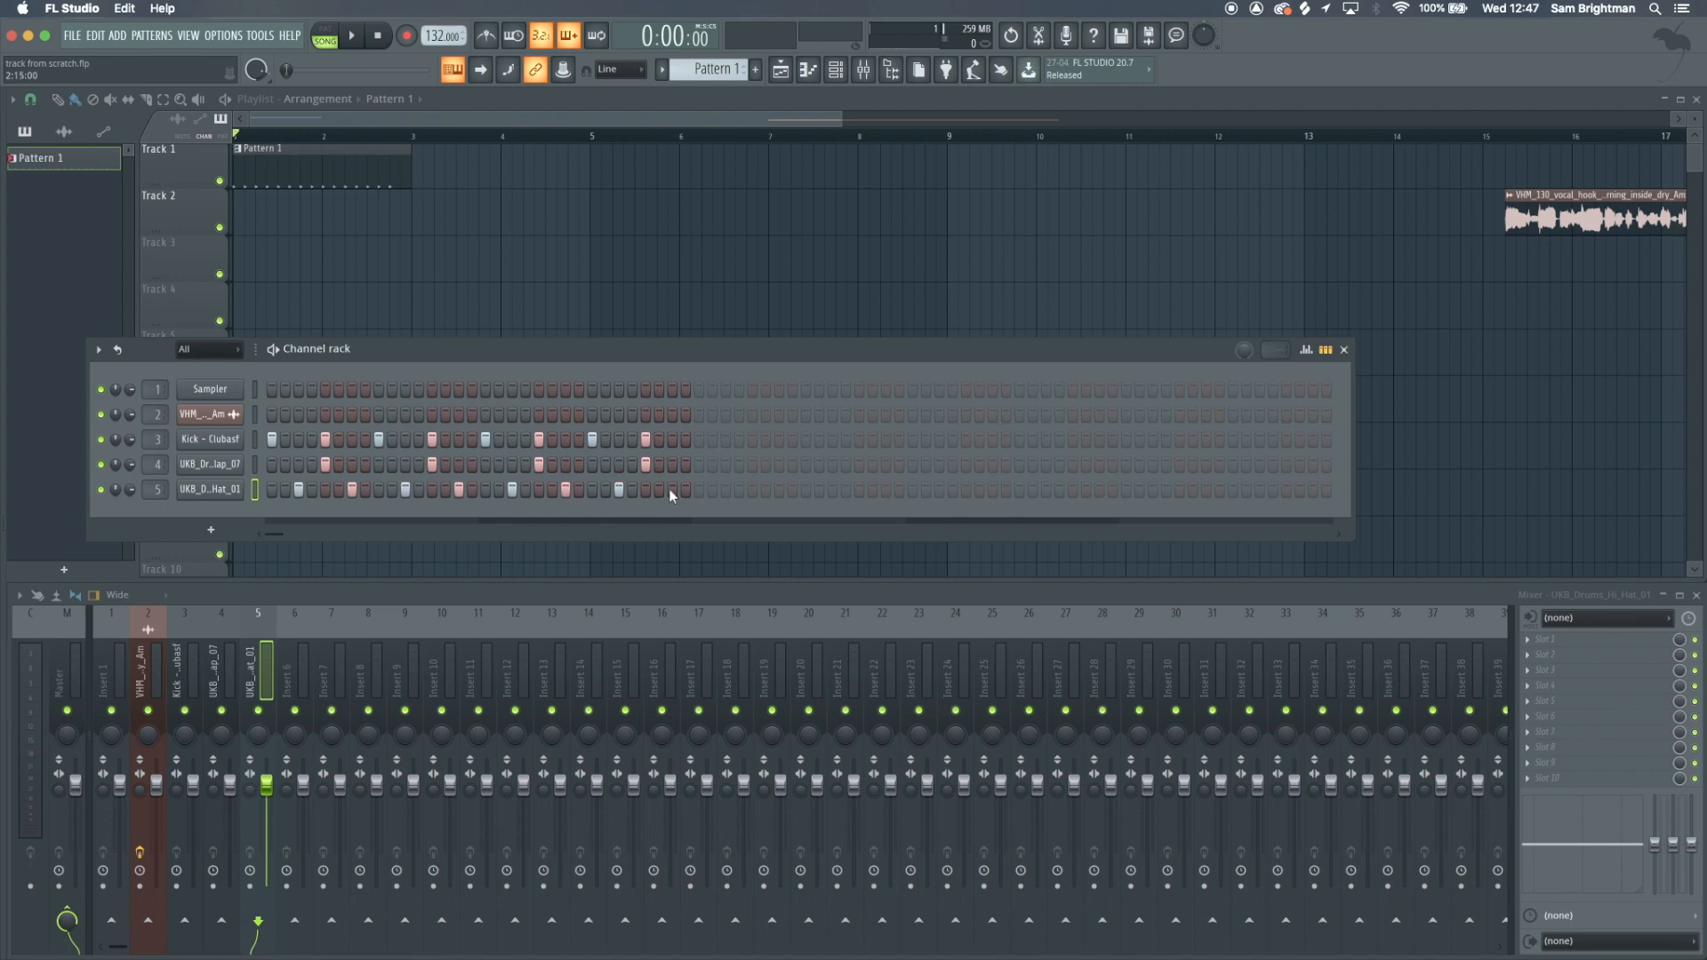
key("space")
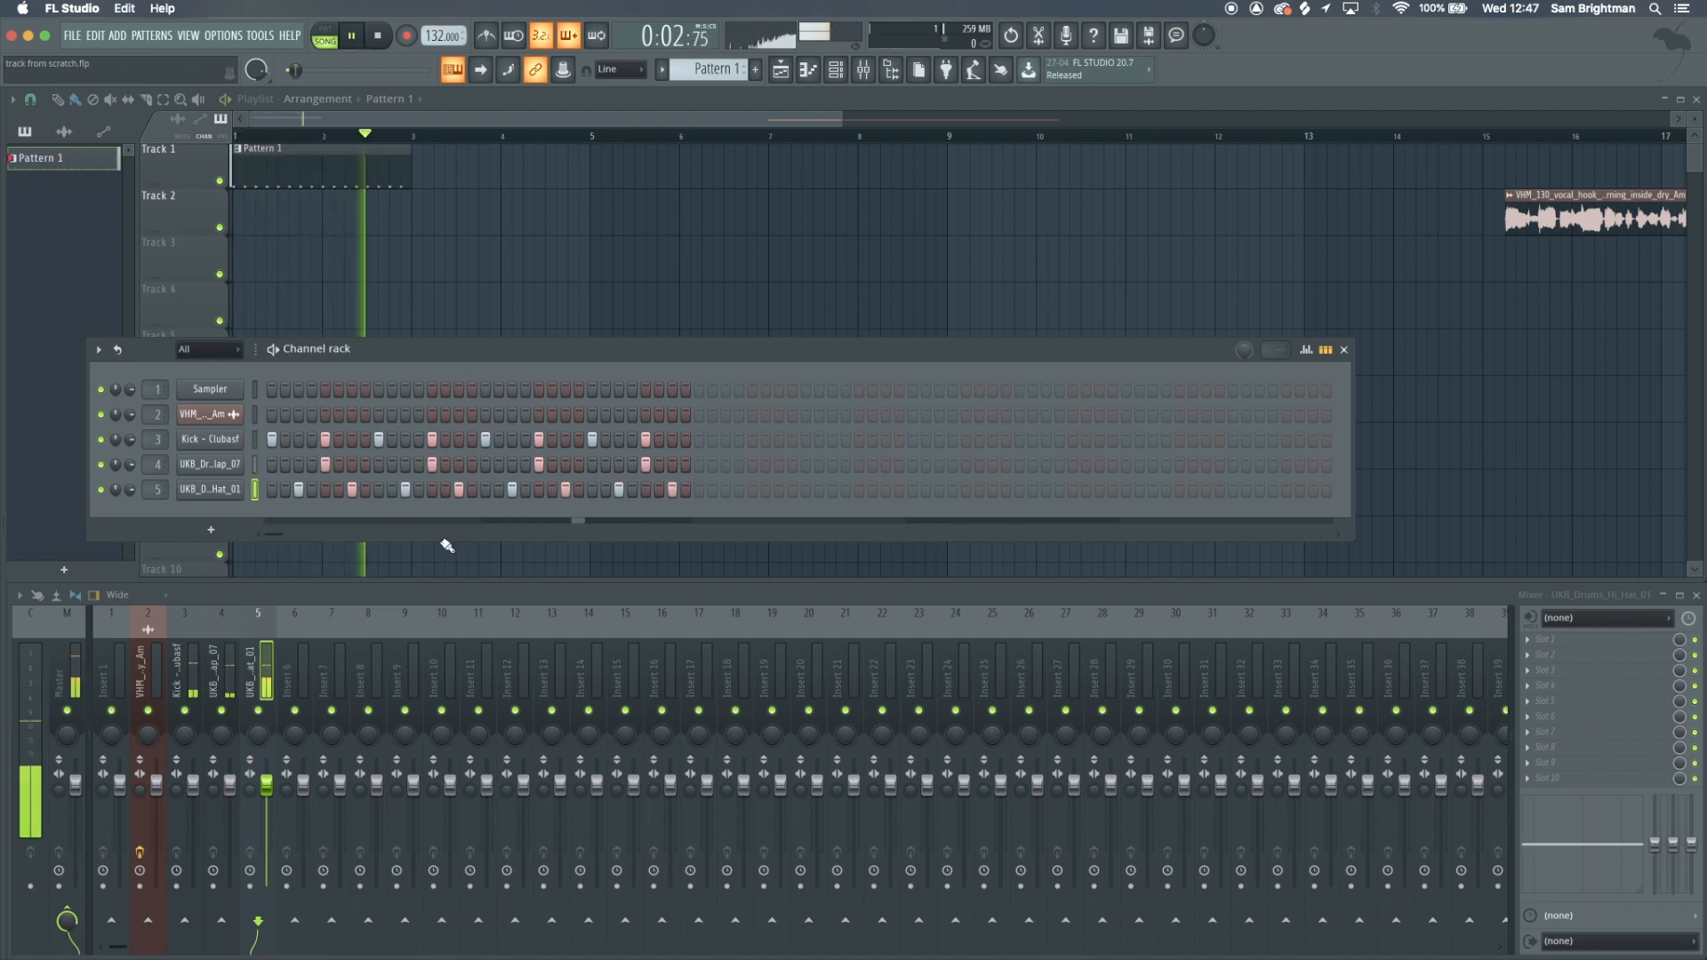
key("space")
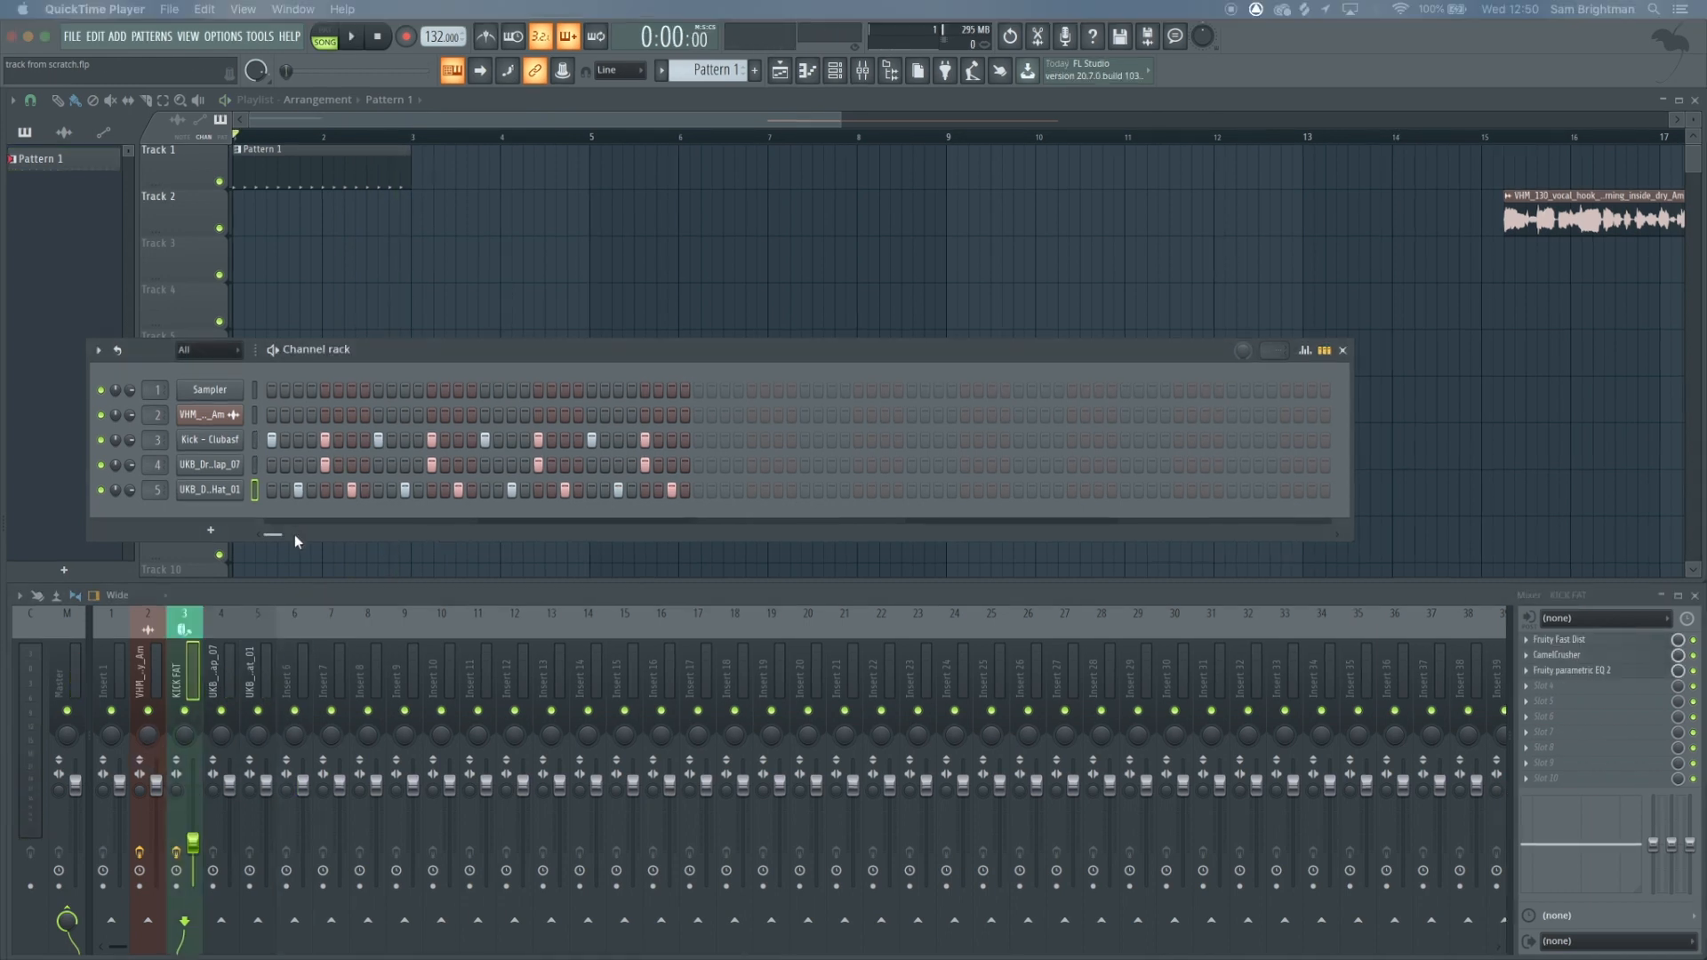
Select the KICK FAT mixer track and play the drum pattern briefly
left_click(287, 590)
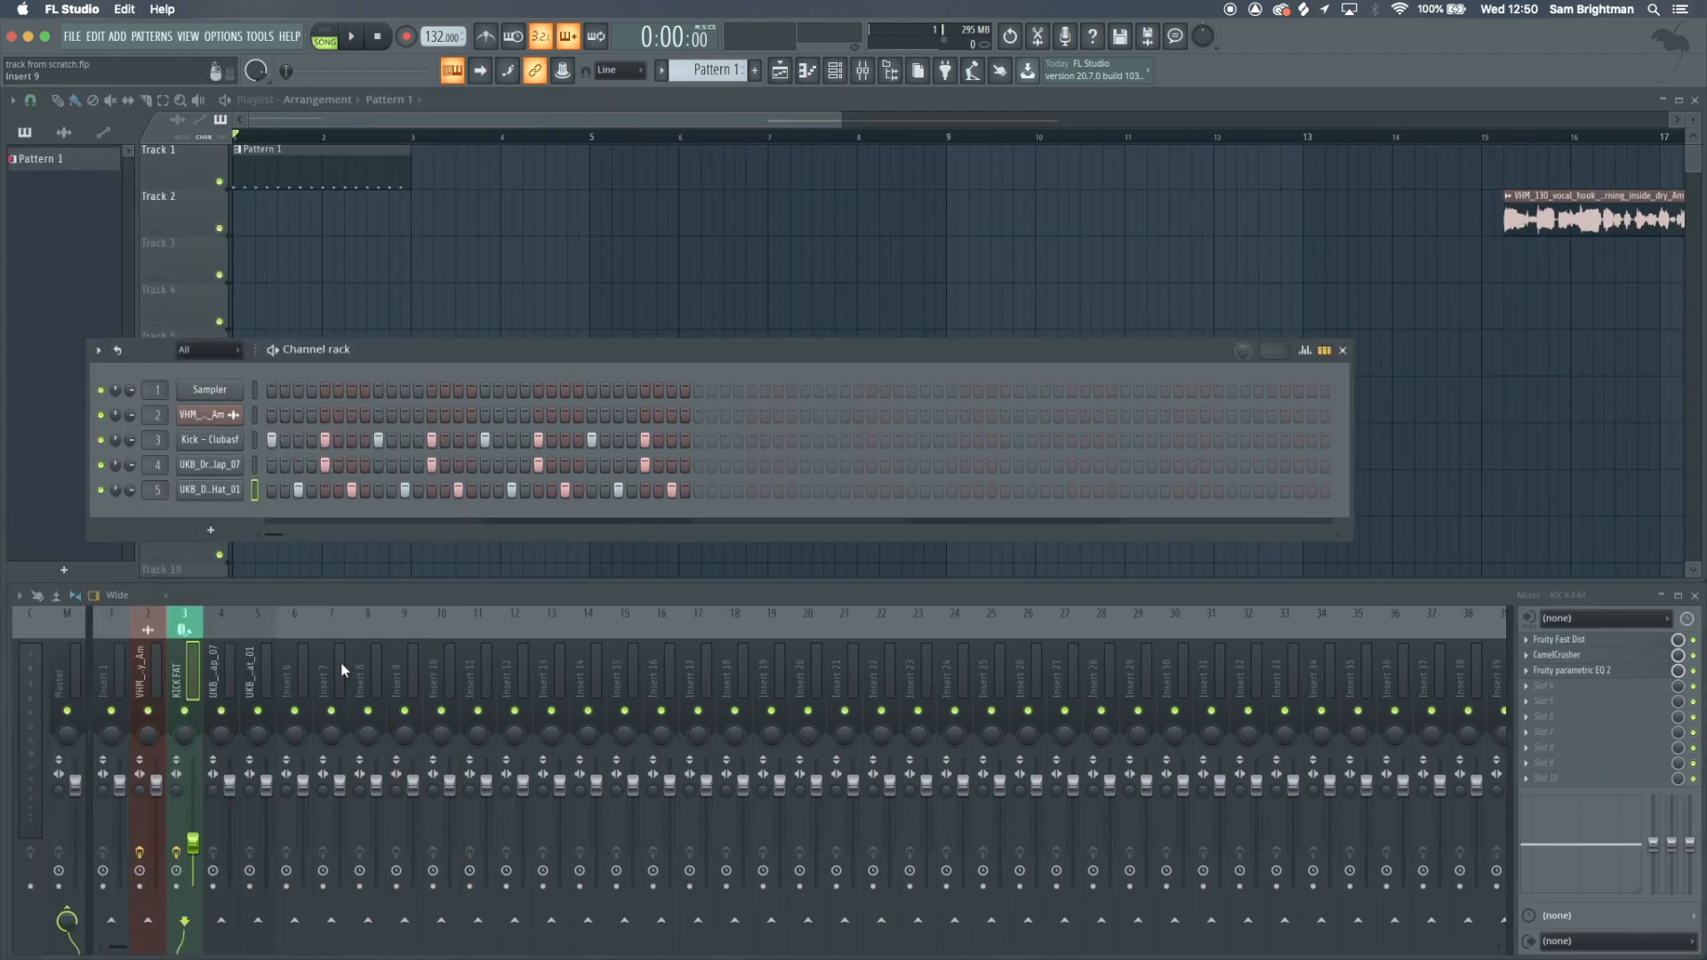
left_click(184, 648)
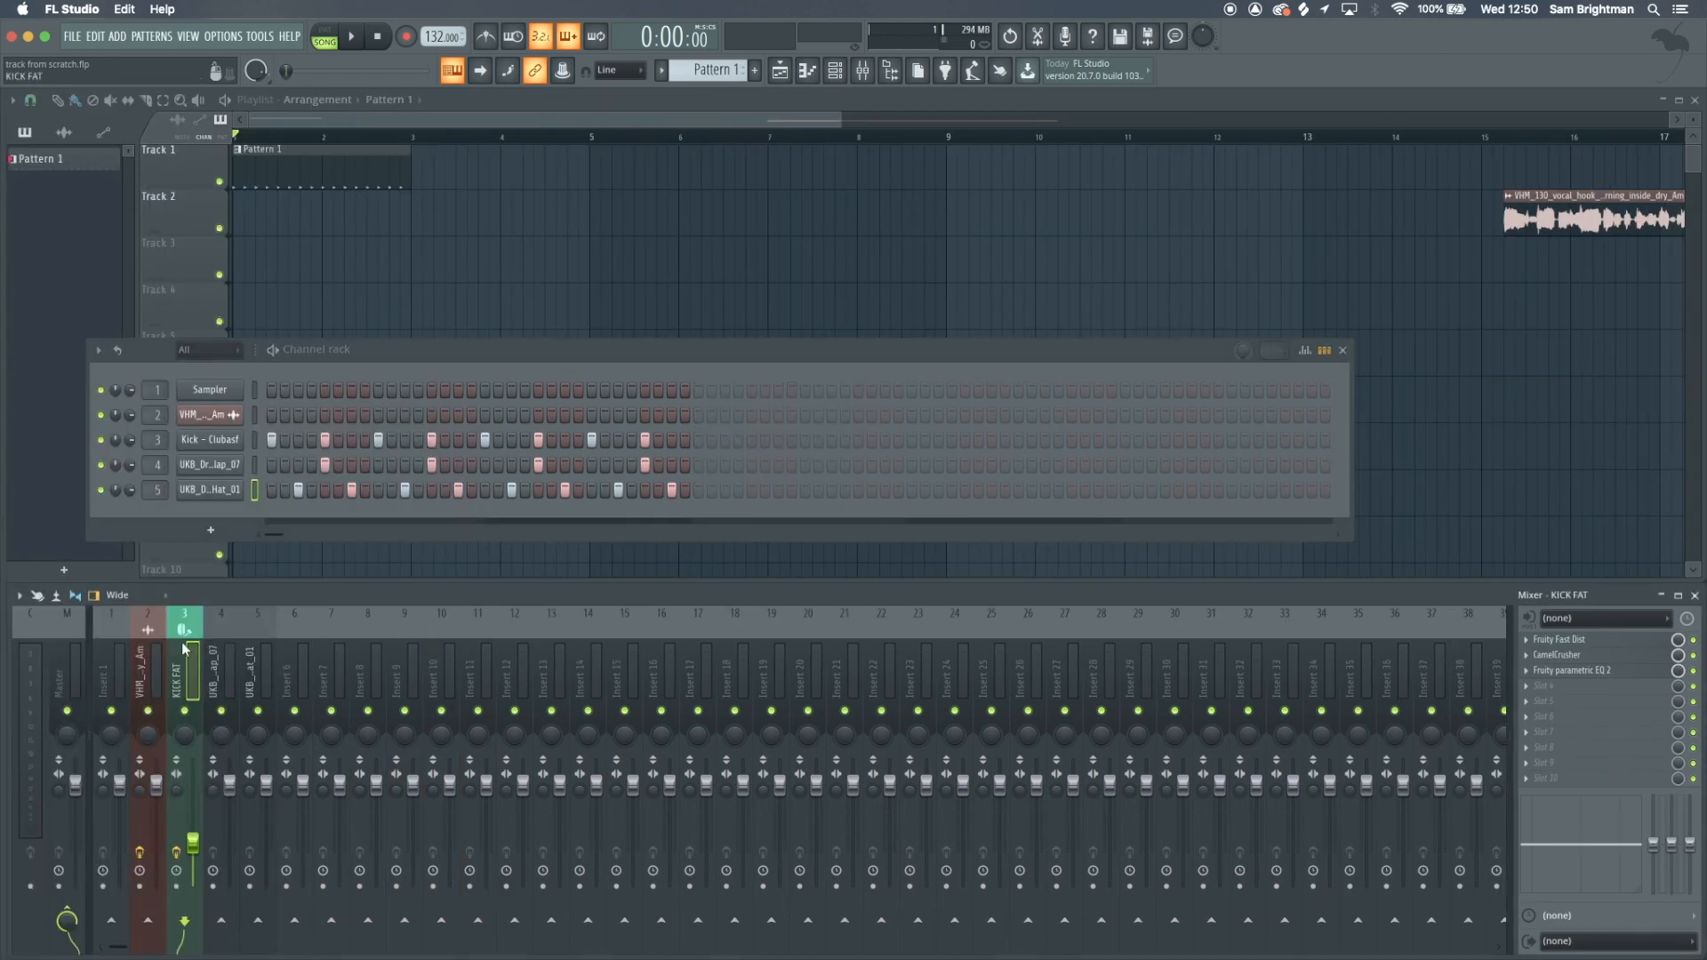
key("space")
Load the saved UKB_Drums_Clap_07 mixer track state onto the clap's track and lower its fader while checking the balance in playback
left_click(223, 668)
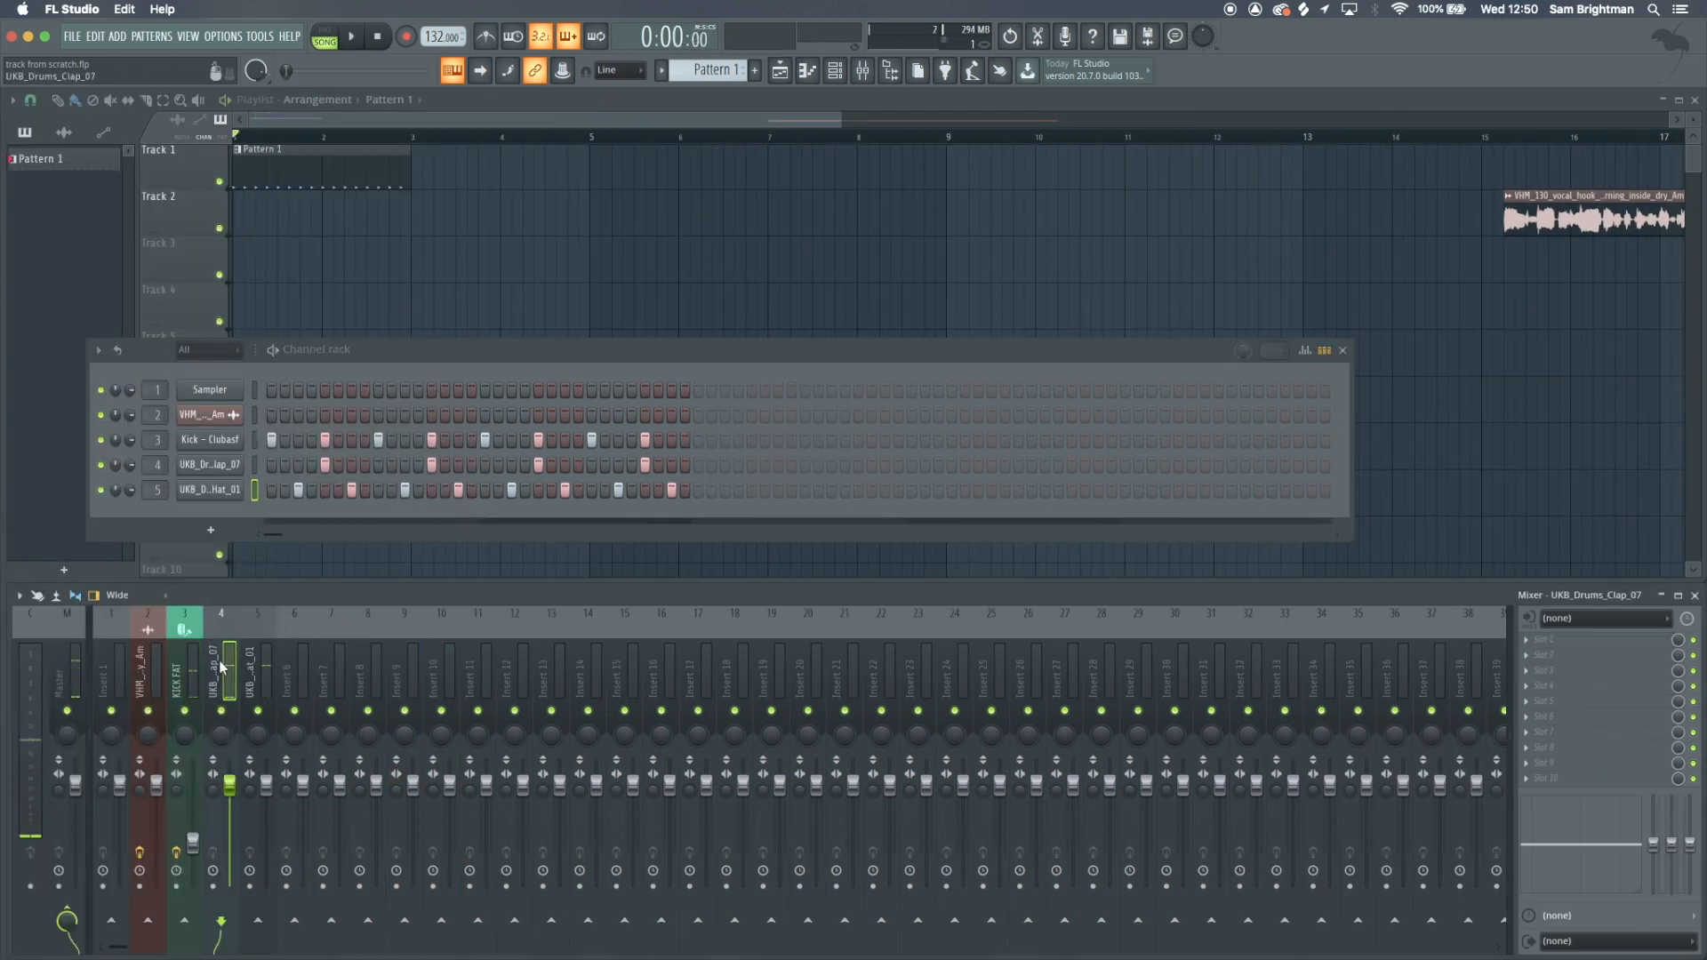
left_click(20, 595)
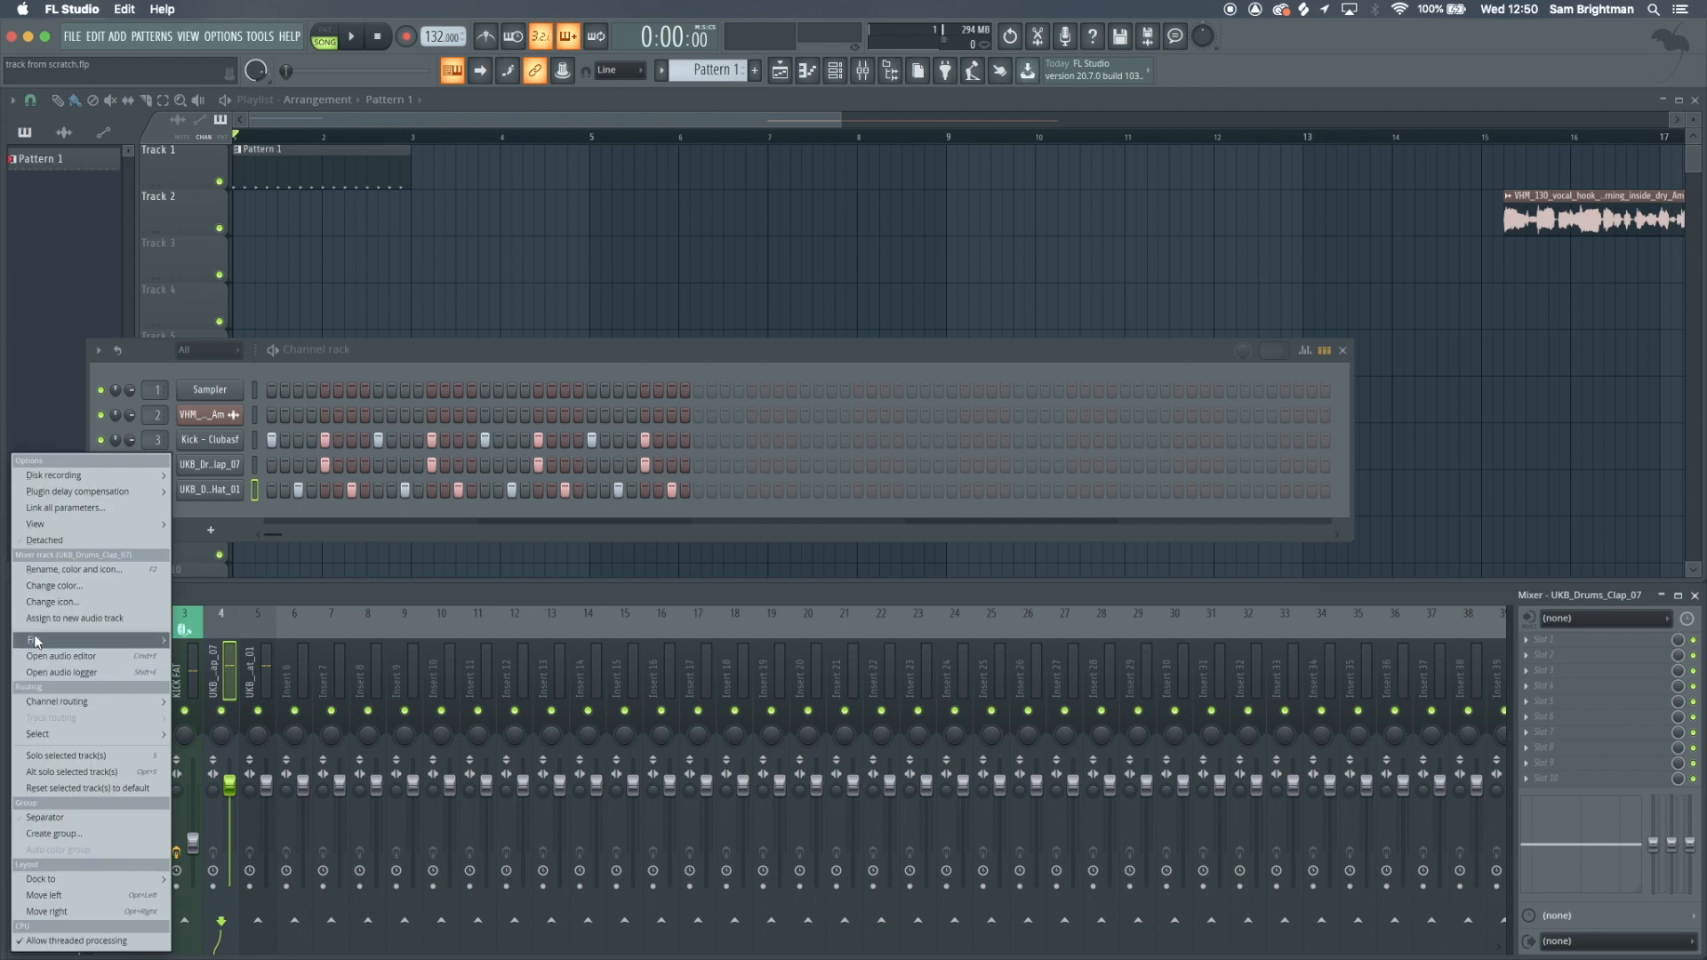
left_click(36, 640)
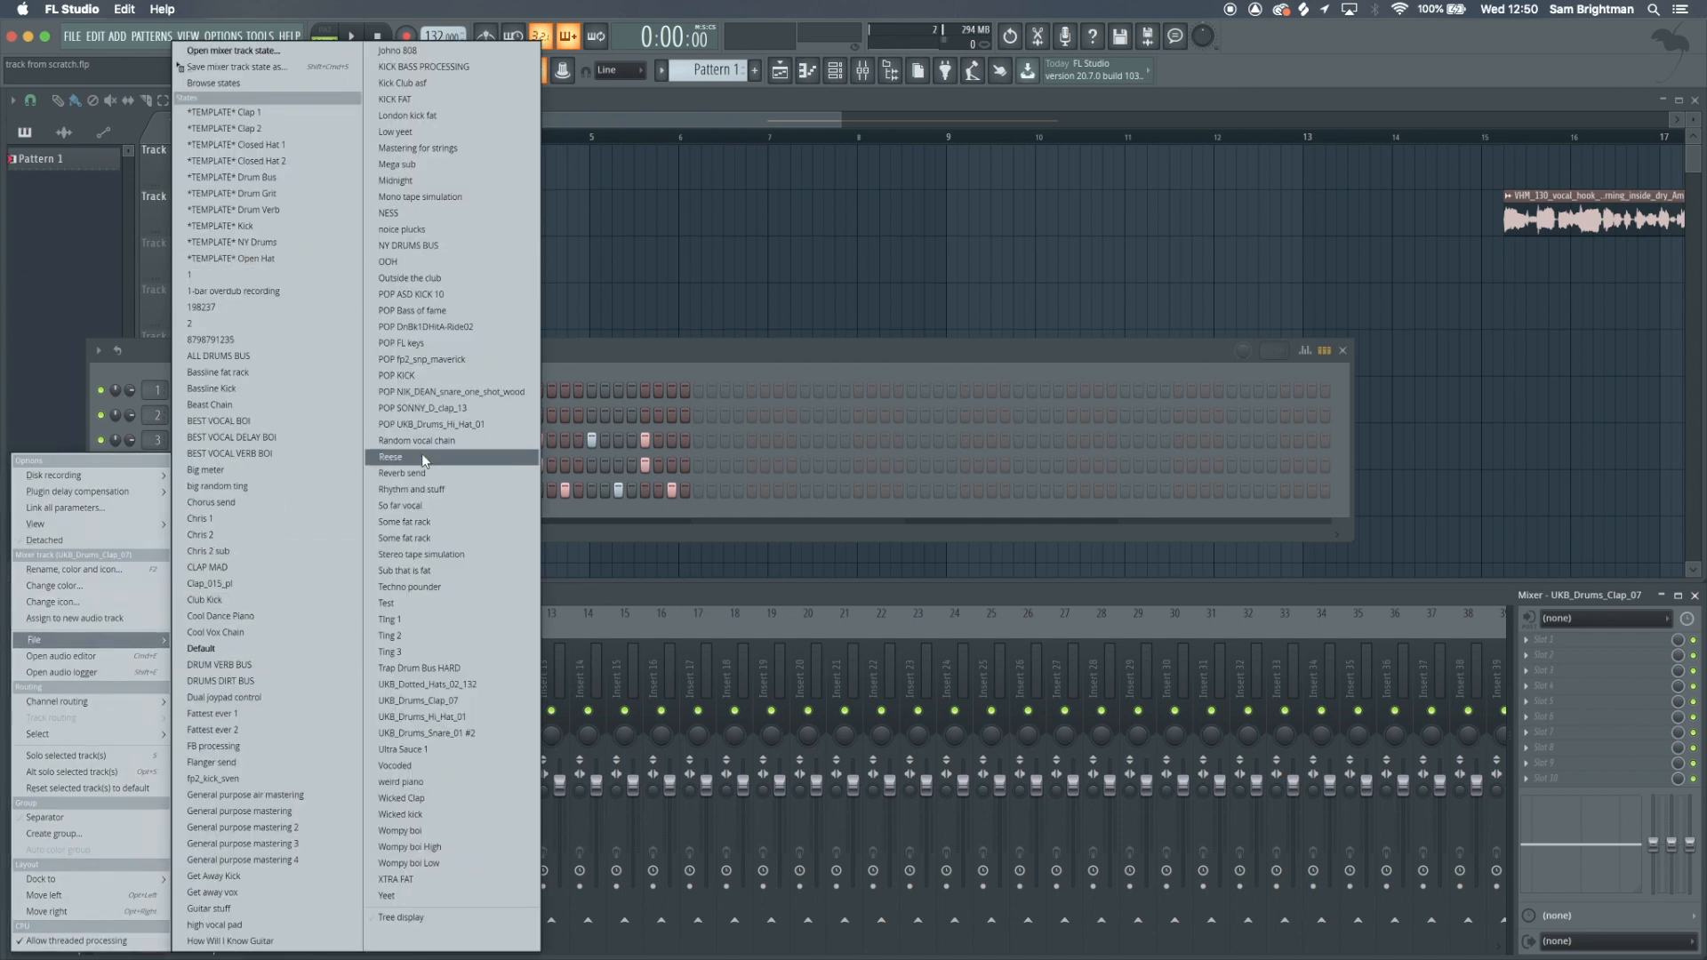
left_click(478, 699)
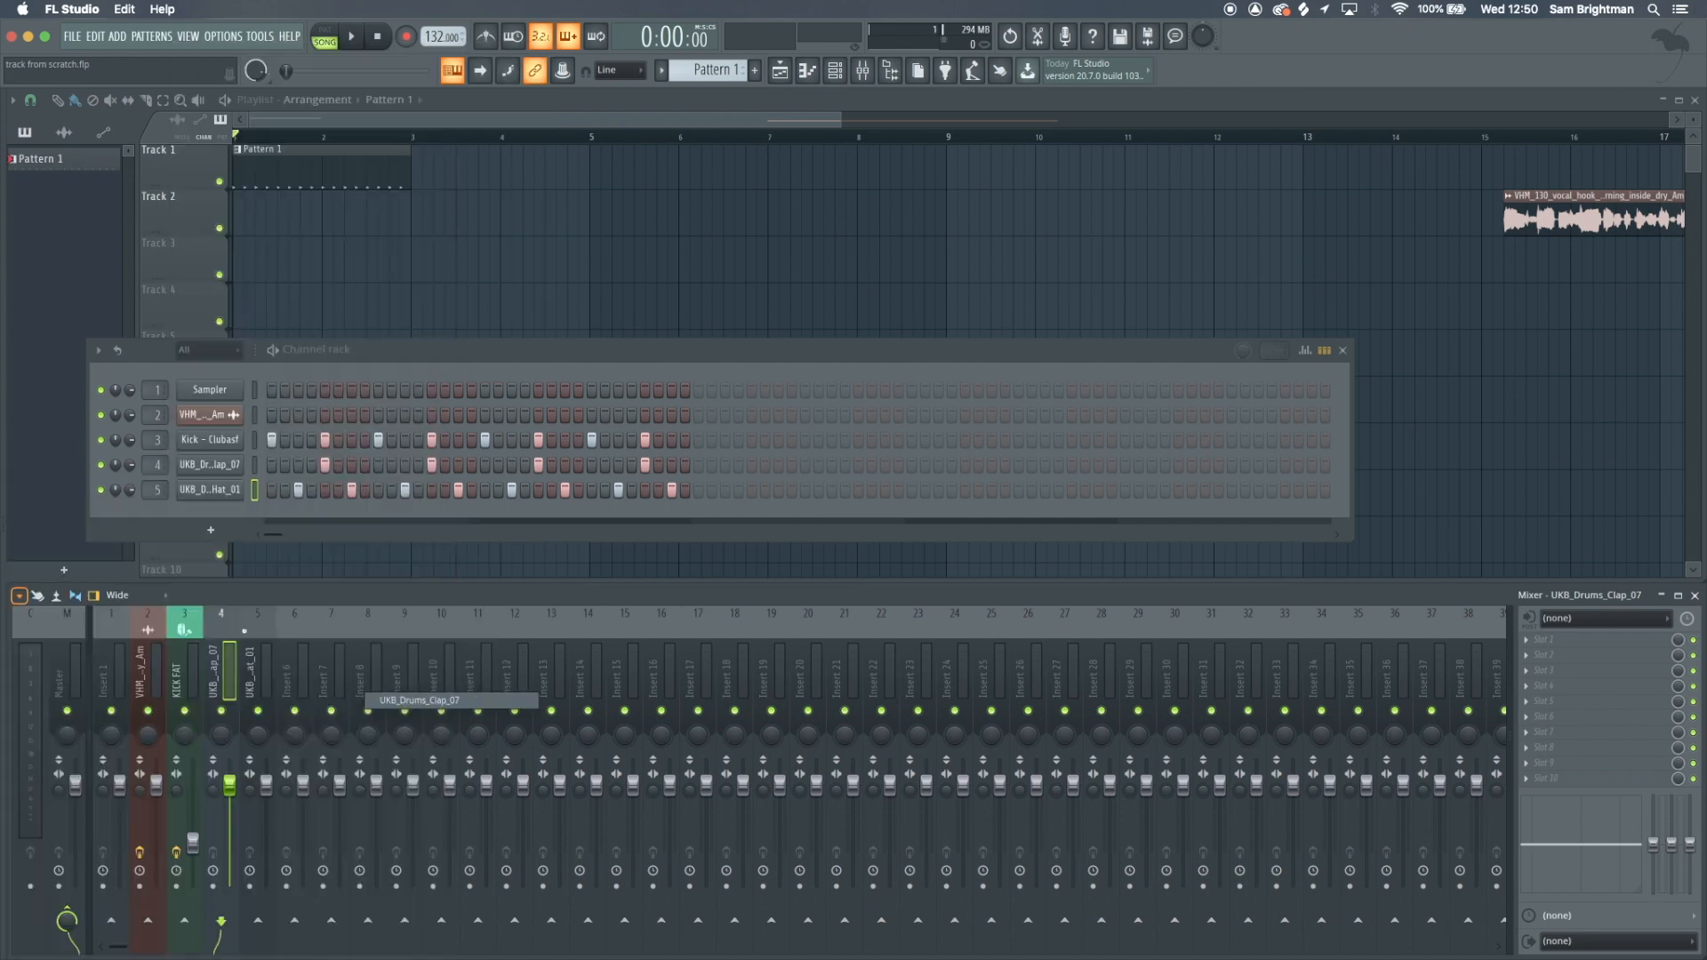
left_click_drag(229, 806, 230, 817)
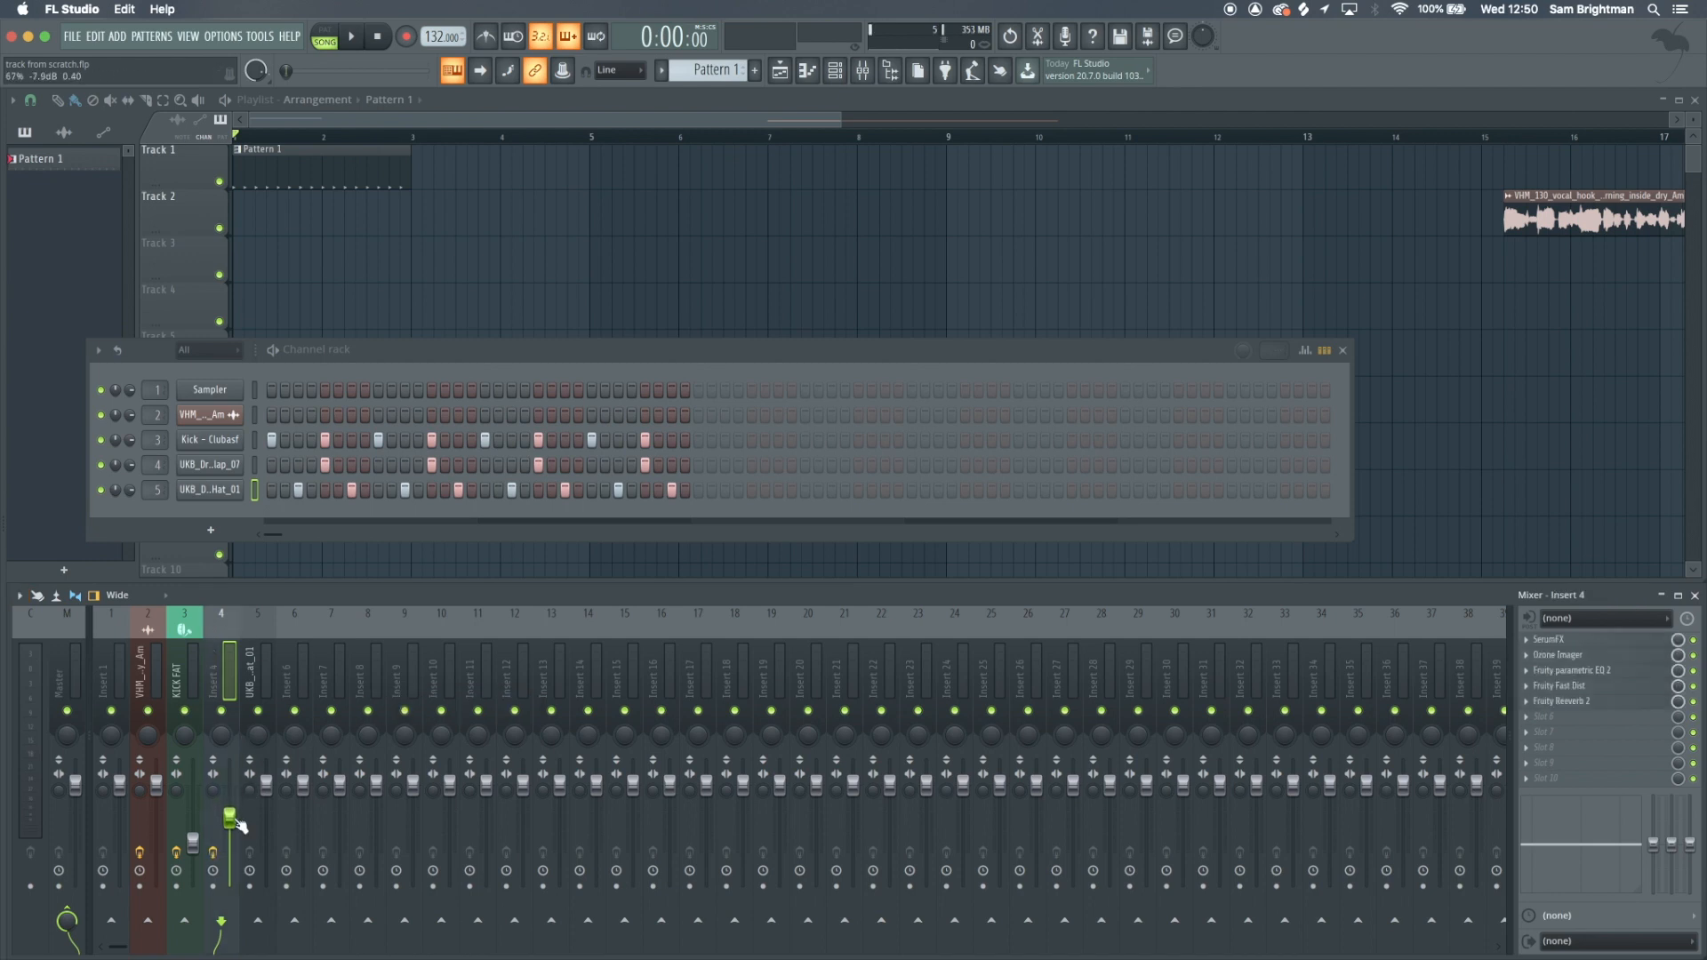
key("space")
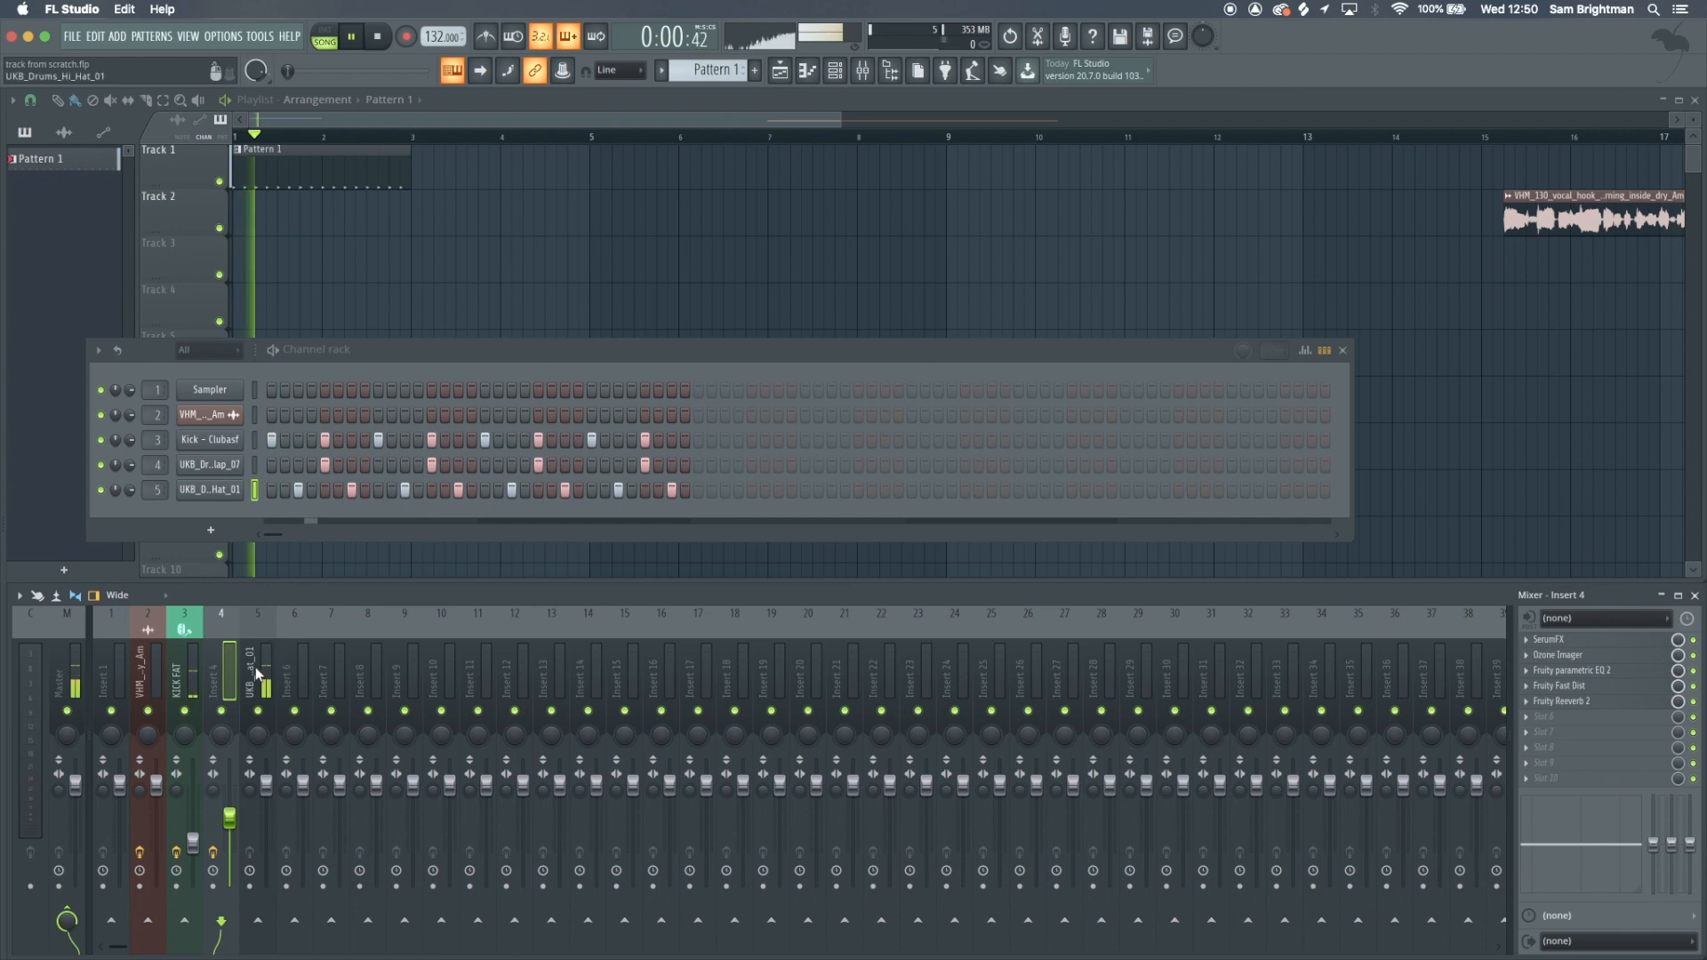
left_click_drag(229, 818, 230, 838)
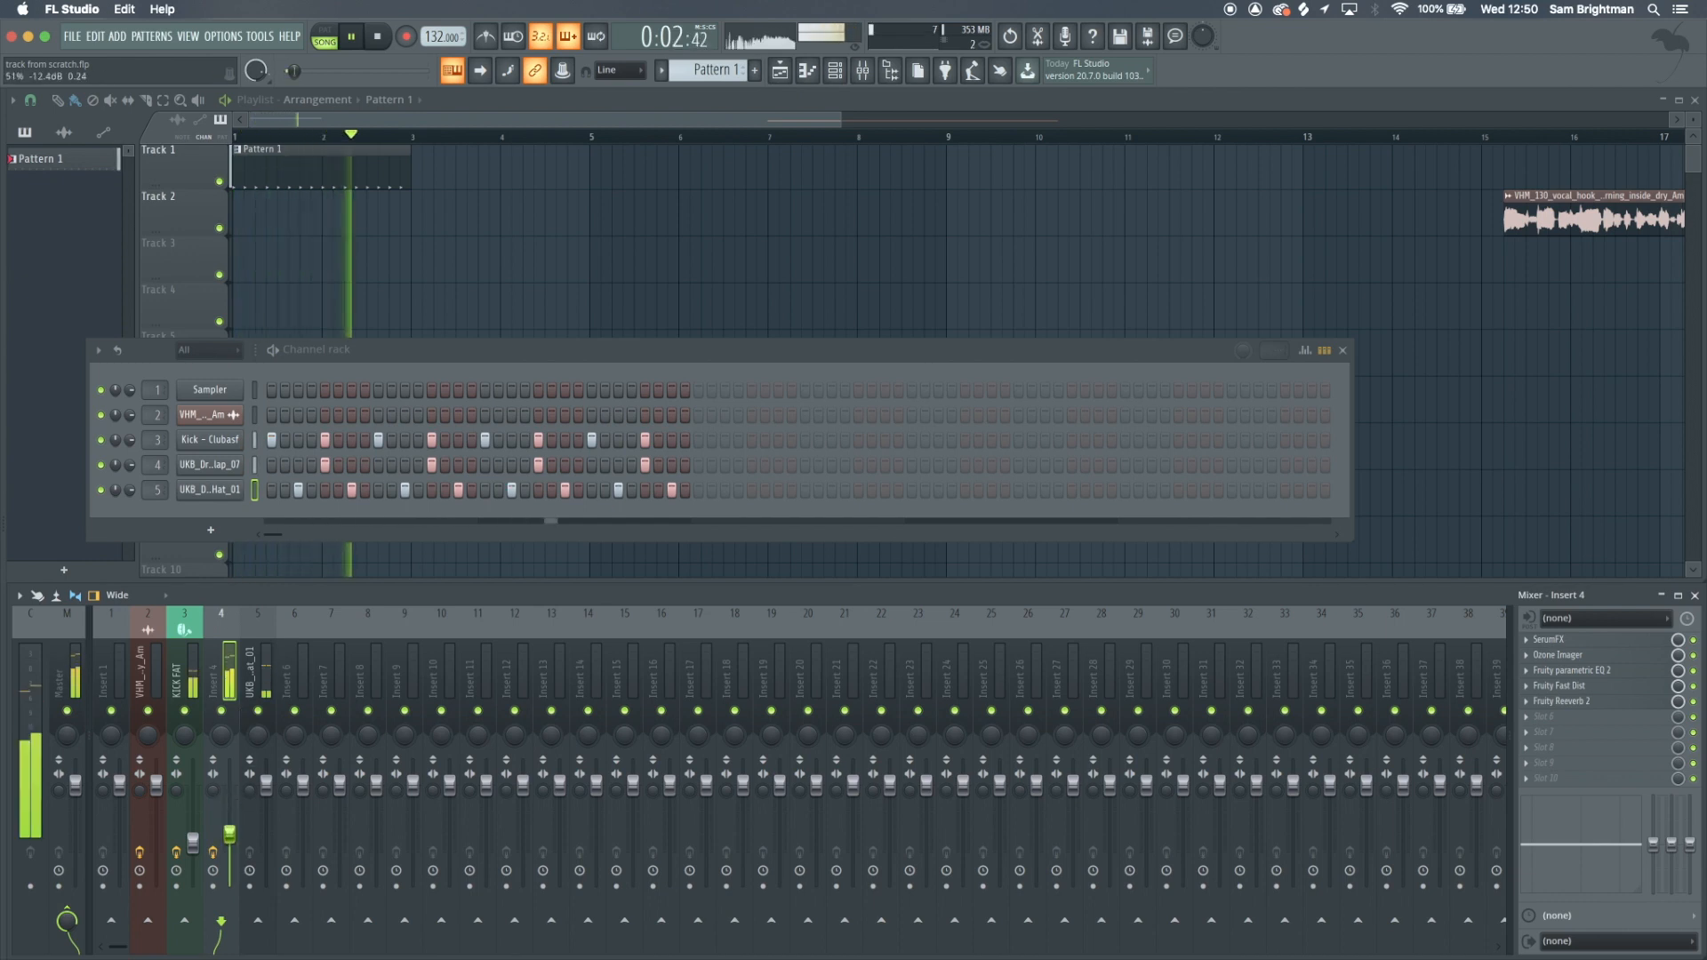
key("space")
Load the saved UKB_Drums_Hi_Hat_01 mixer track state onto the hi-hat's track 5 and play the pattern
left_click(259, 618)
left_click(18, 595)
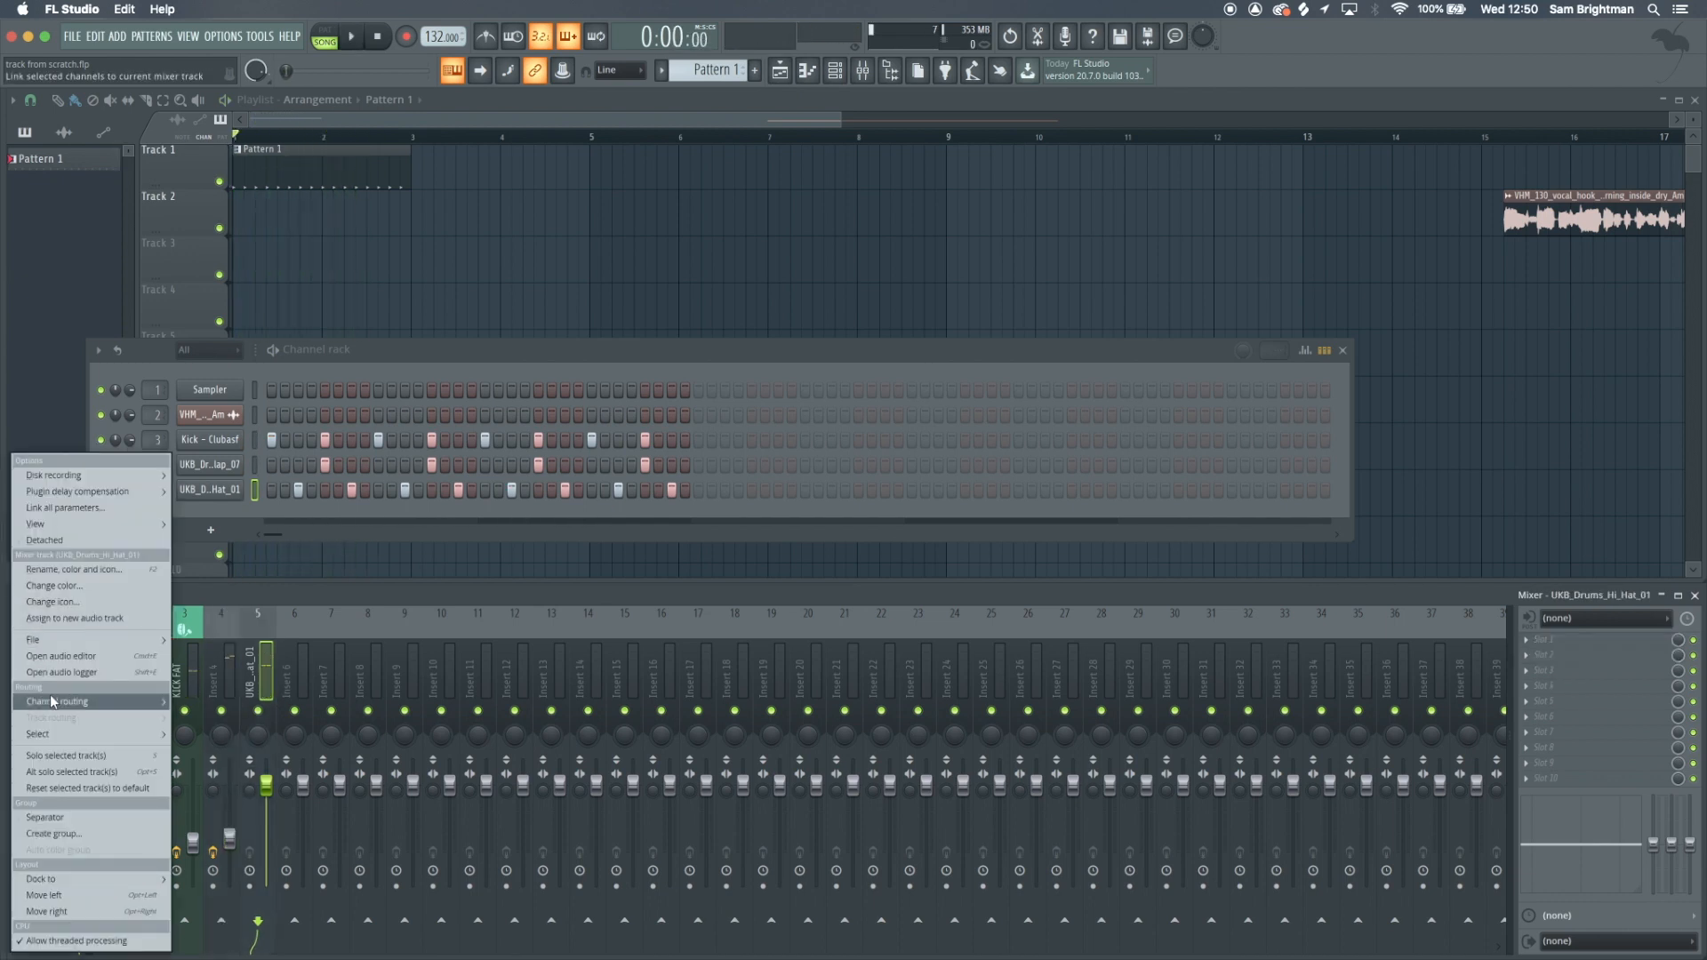
mouse_move(49, 644)
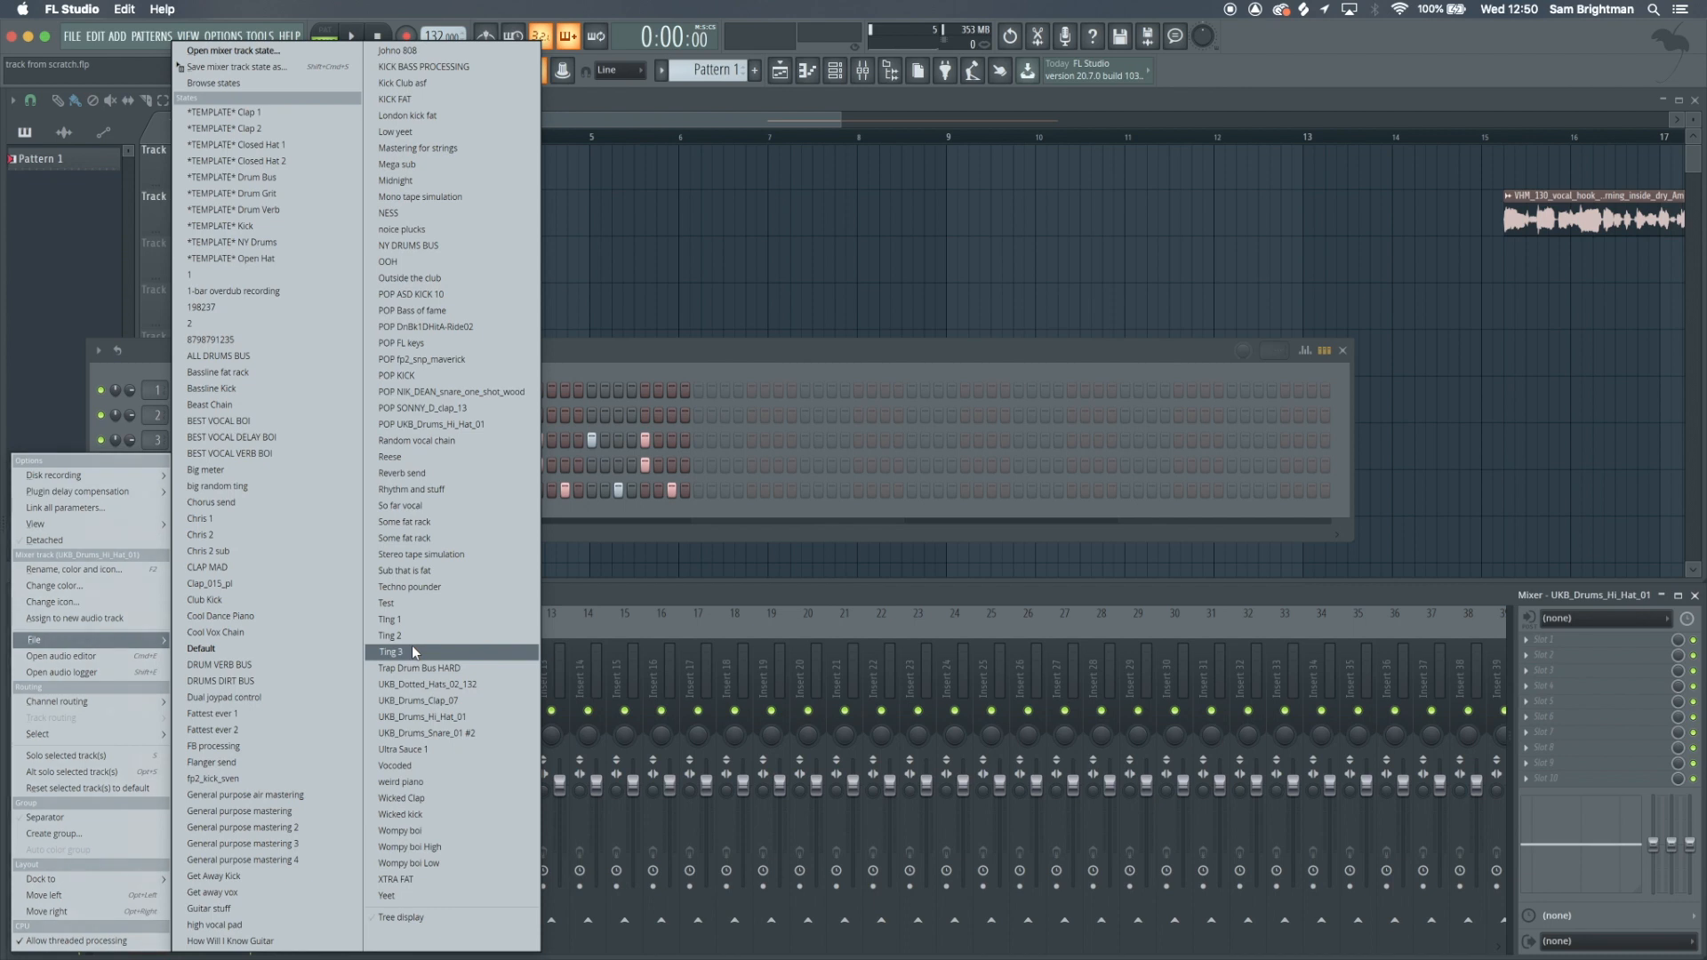
left_click(423, 717)
key("space")
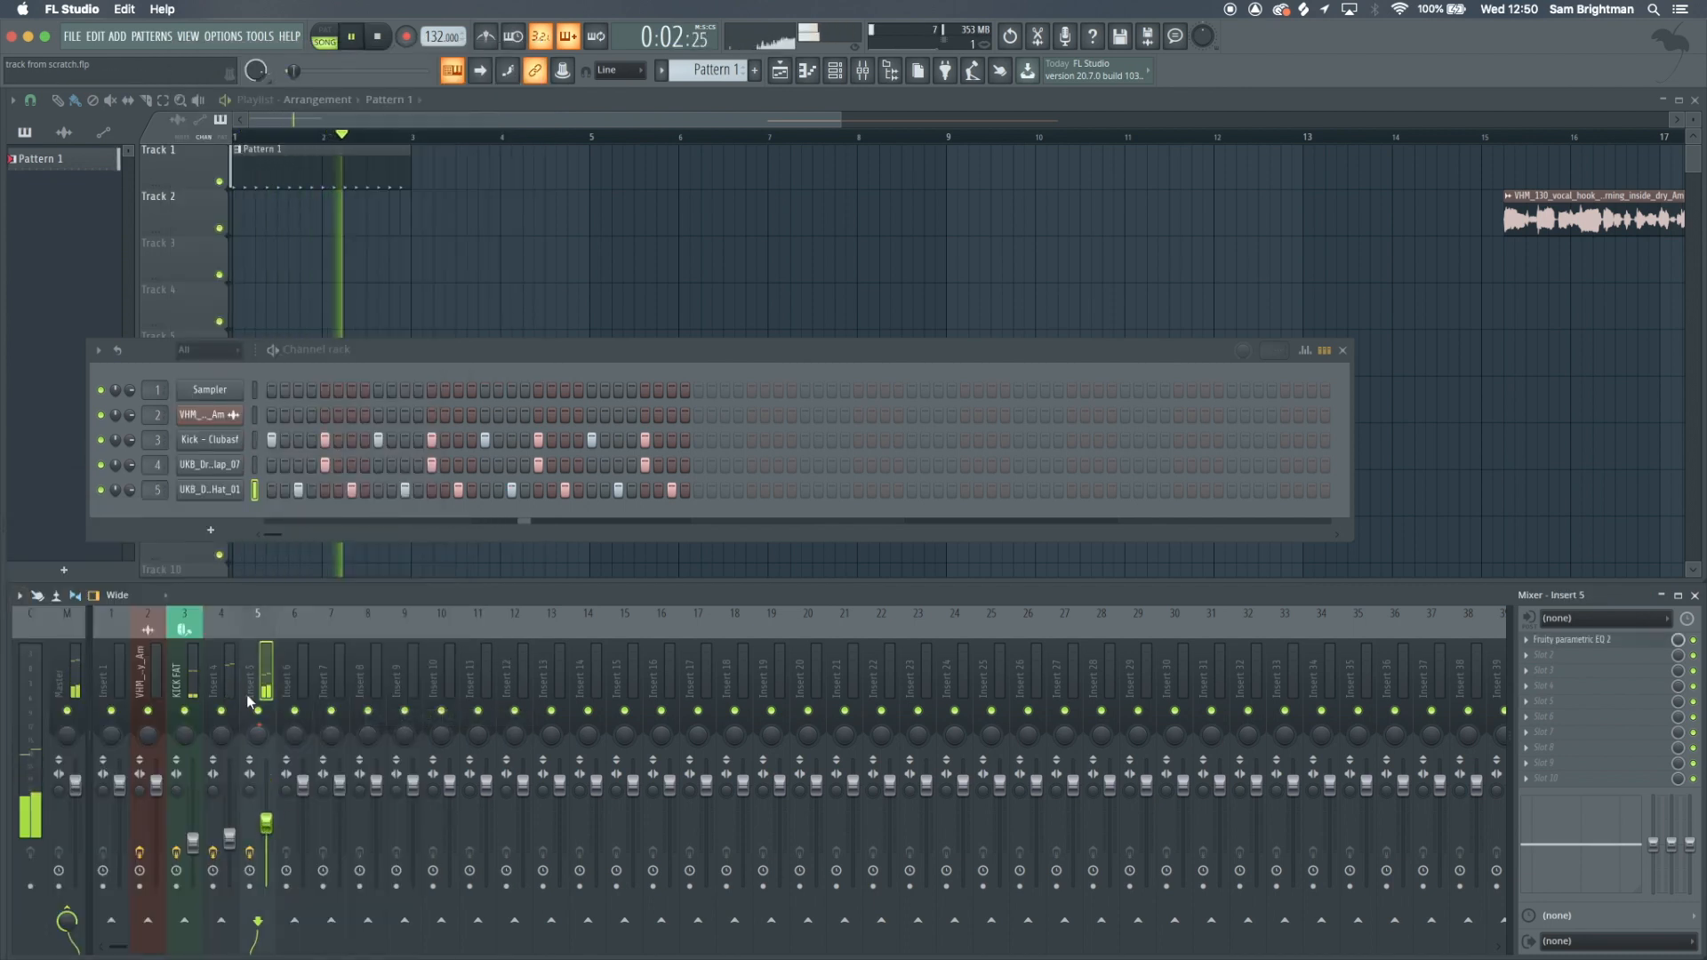
Load the *TEMPLATE* Drum Bus mixer track state onto empty mixer track 6 and play the pattern briefly
left_click(288, 652)
key("space")
left_click(19, 595)
mouse_move(33, 642)
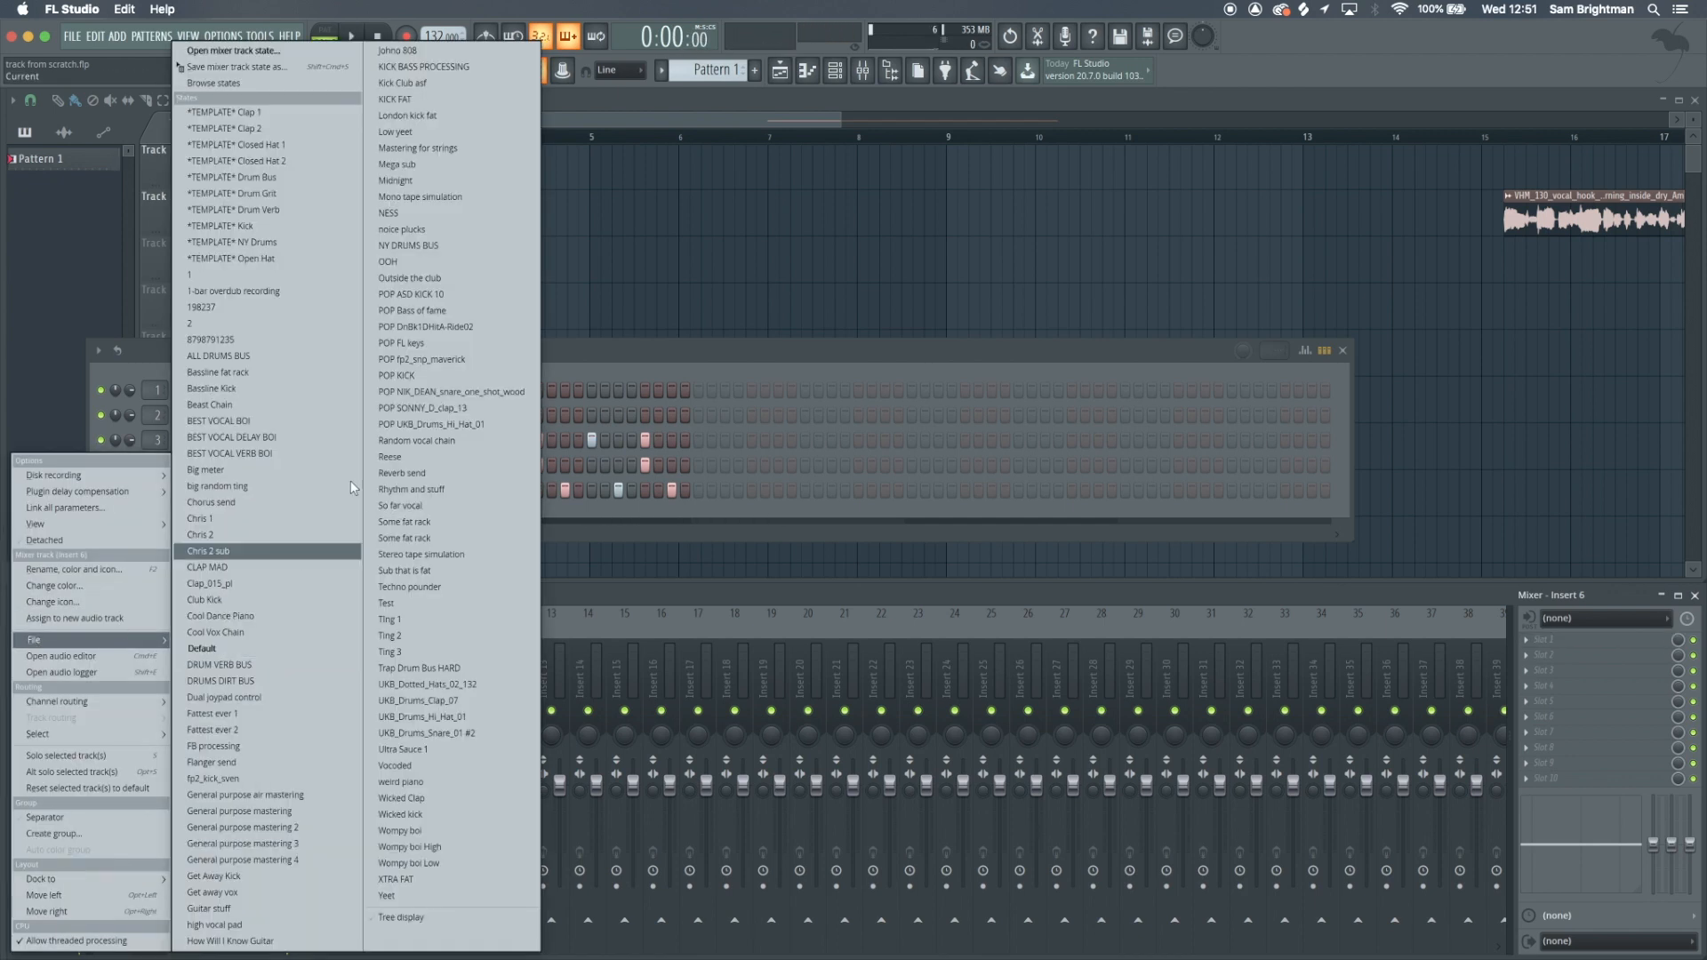
left_click(234, 178)
key("space")
key("space")
Route the KICK FAT, Insert 4 and Insert 5 mixer tracks to the ALL DRUMS bus instead of straight to the master
left_click(184, 674)
left_click(296, 923)
key("Right")
key("Right")
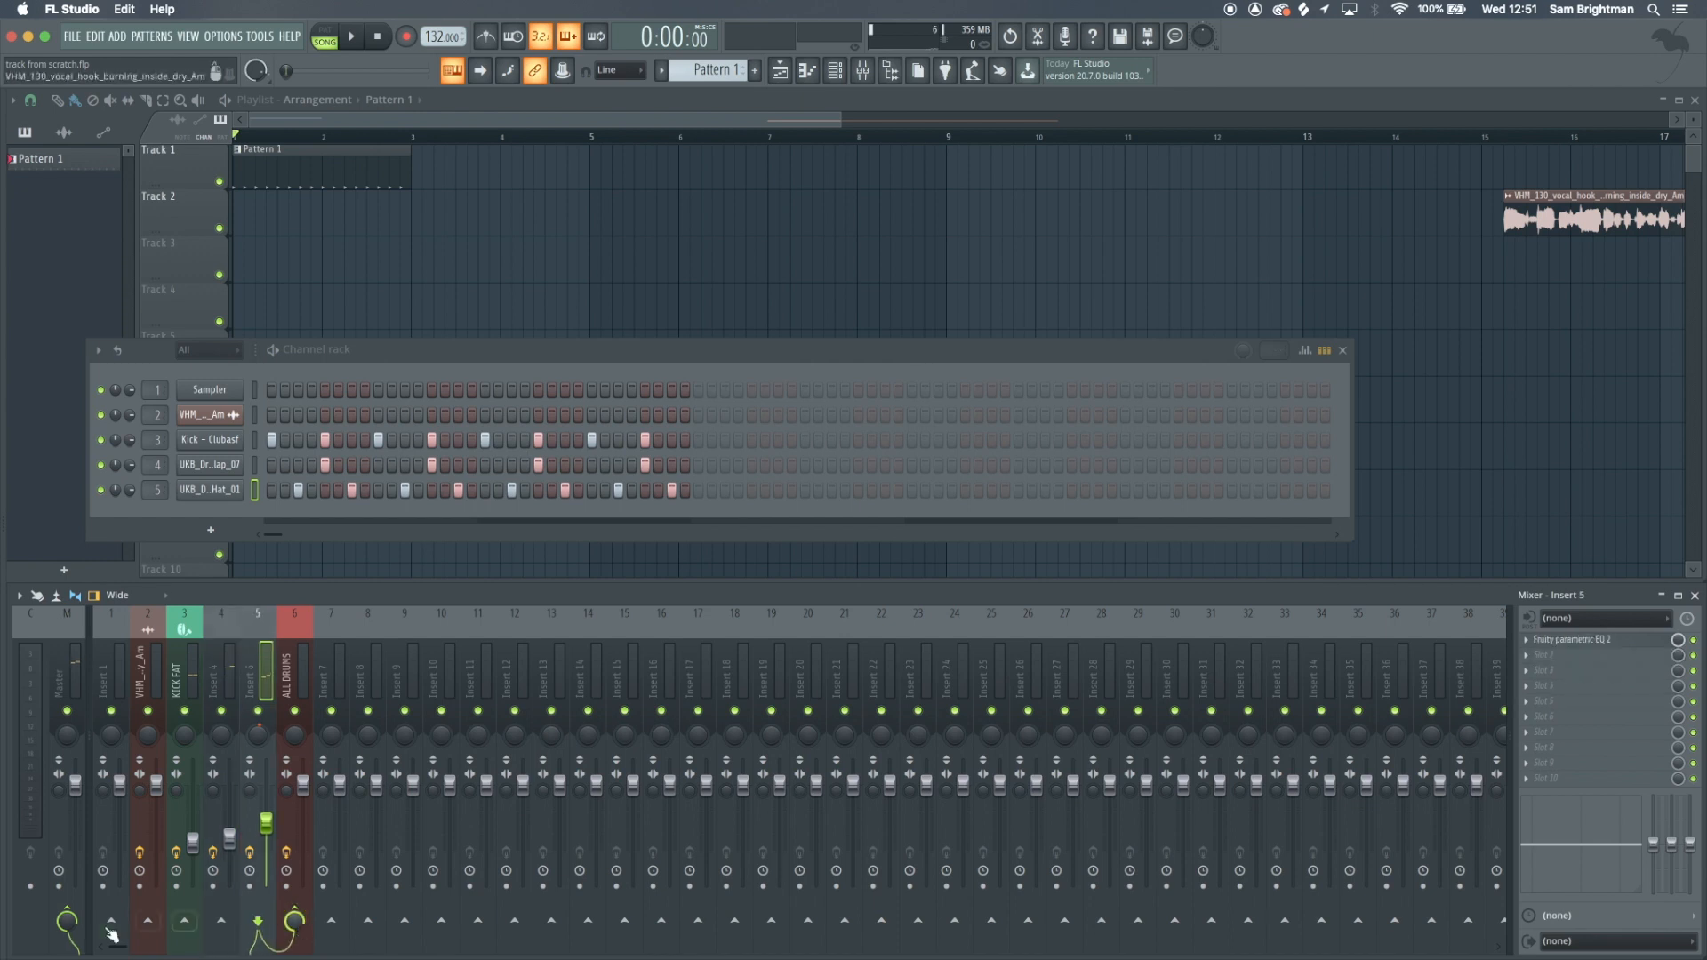
key("Left")
key("Left")
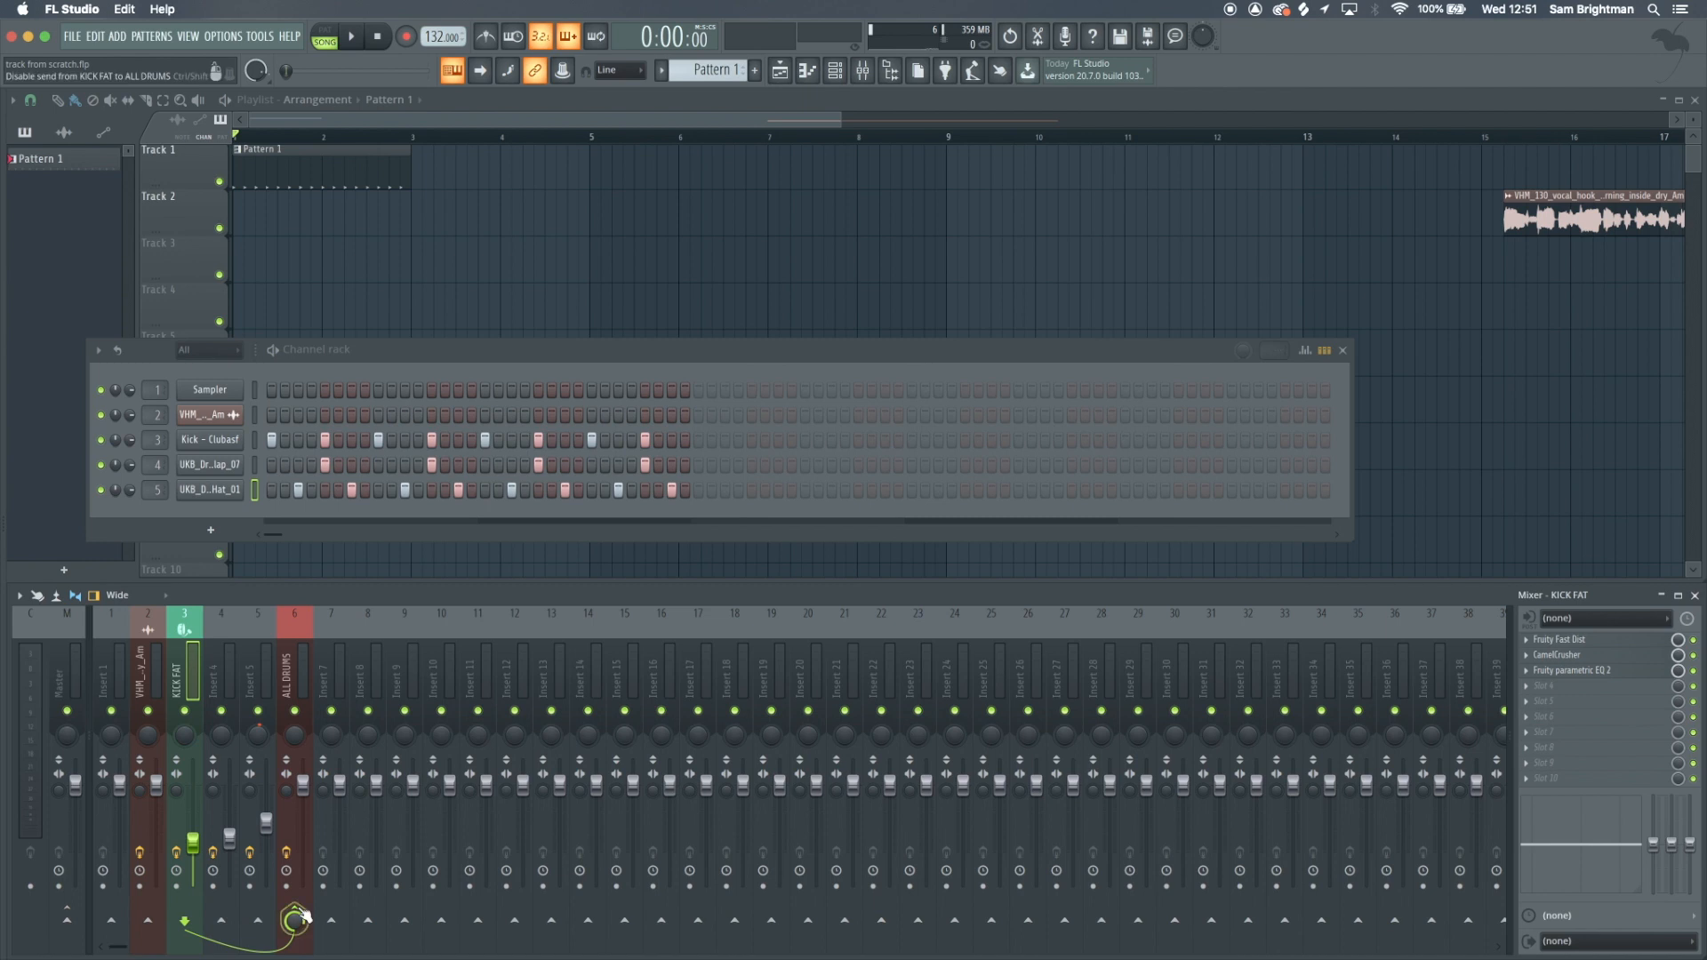
Examine the Fruity Compressor on ALL DRUMS, plus the Fruity Fast Dist and Fruity parametric EQ 2 on KICK FAT
left_click(292, 676)
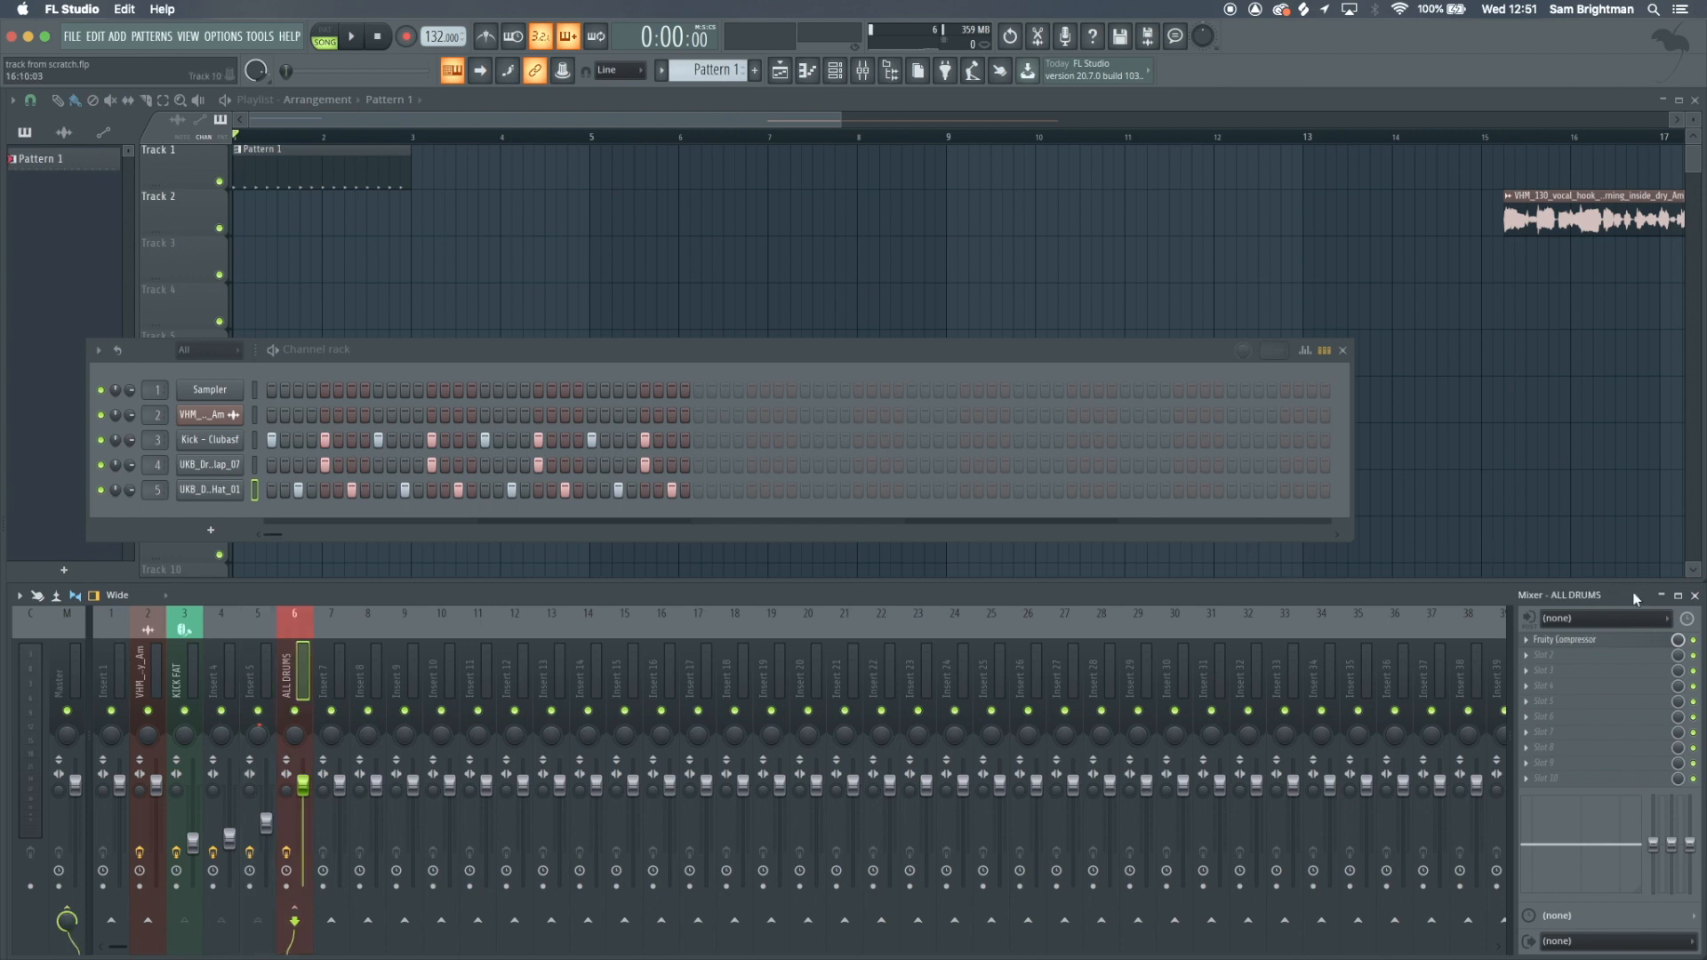
left_click(1604, 639)
left_click(188, 672)
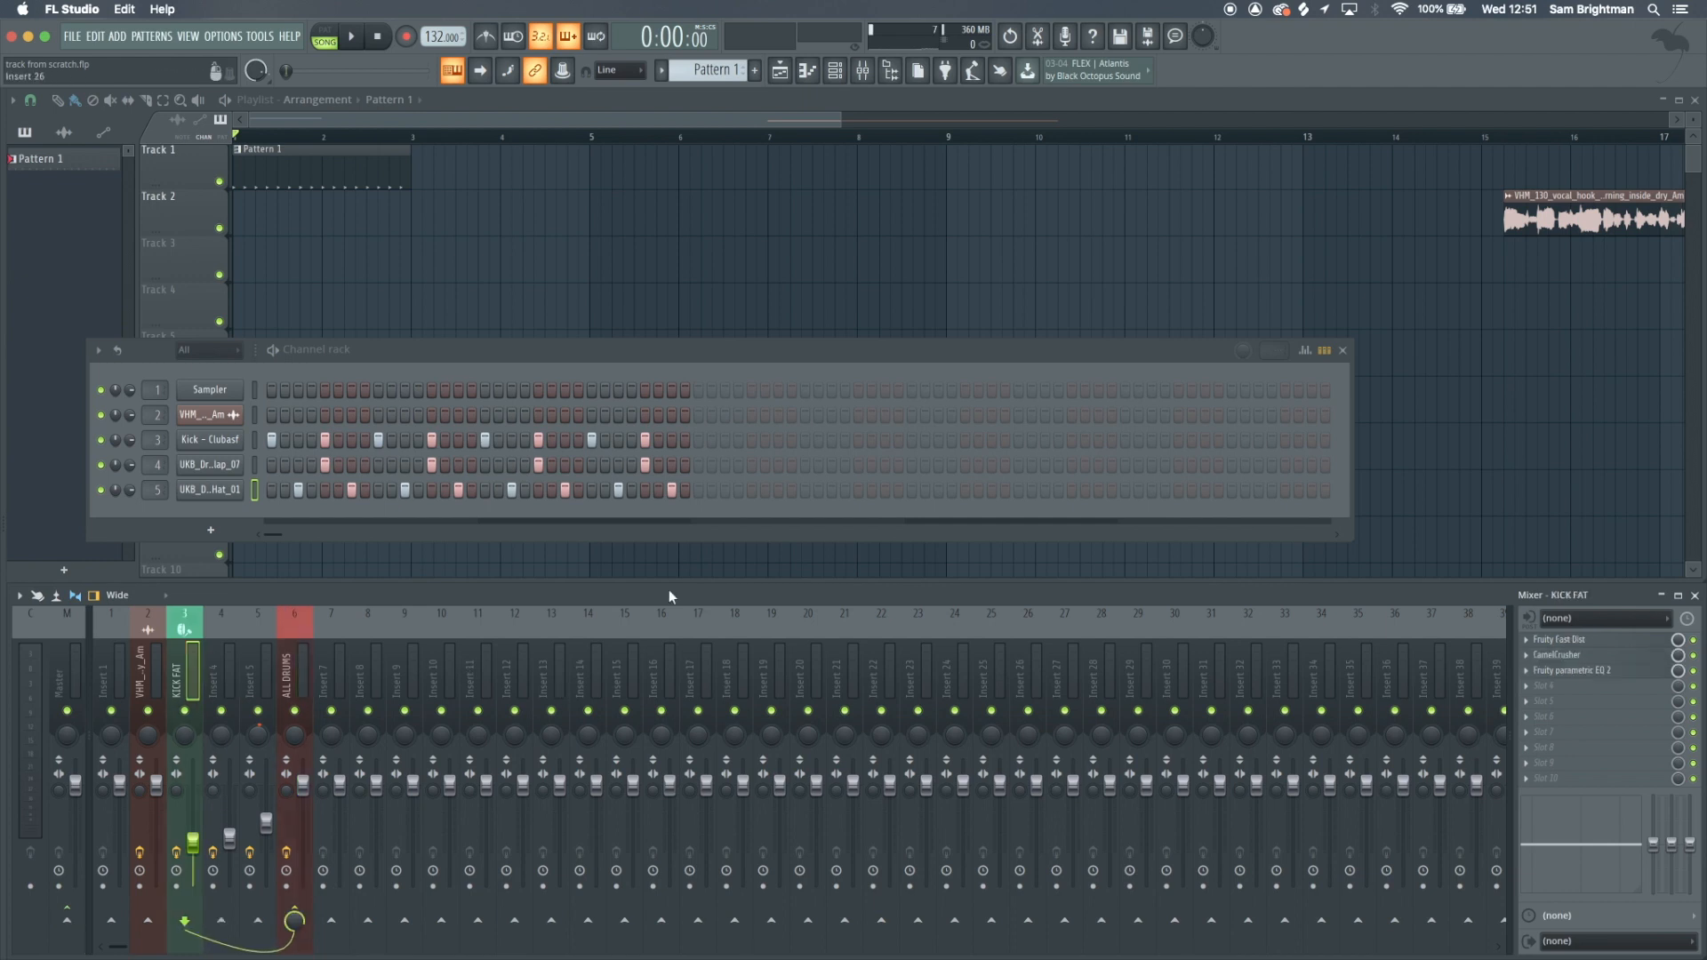
left_click(1563, 639)
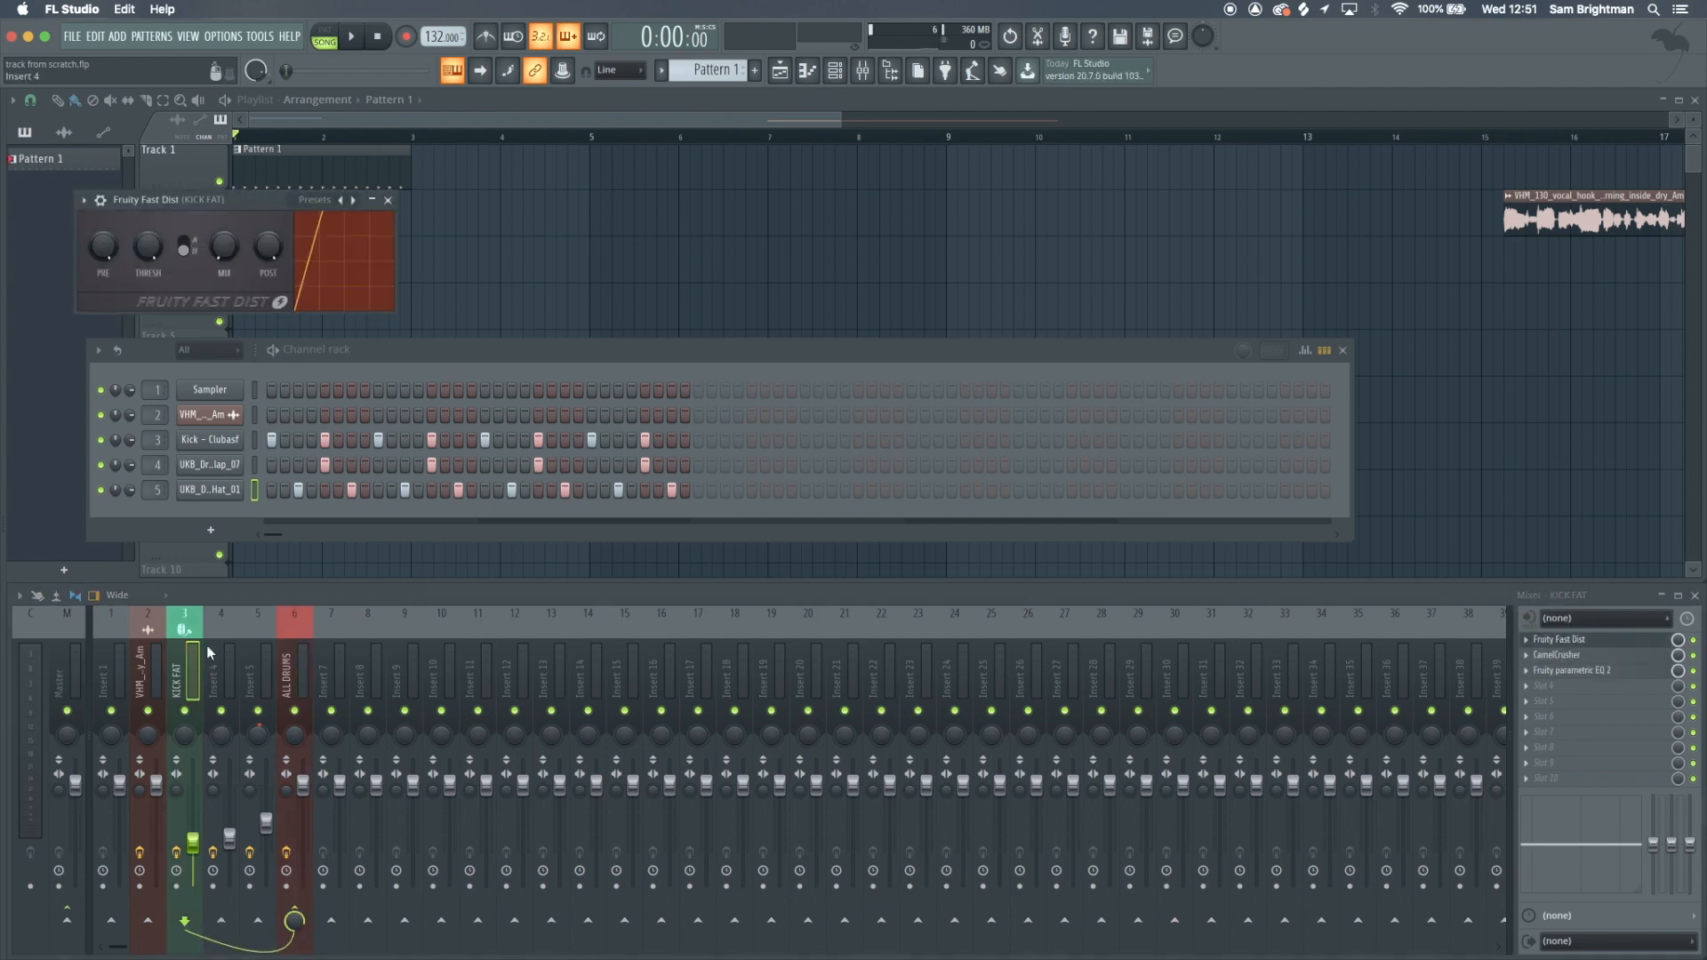
left_click(1563, 640)
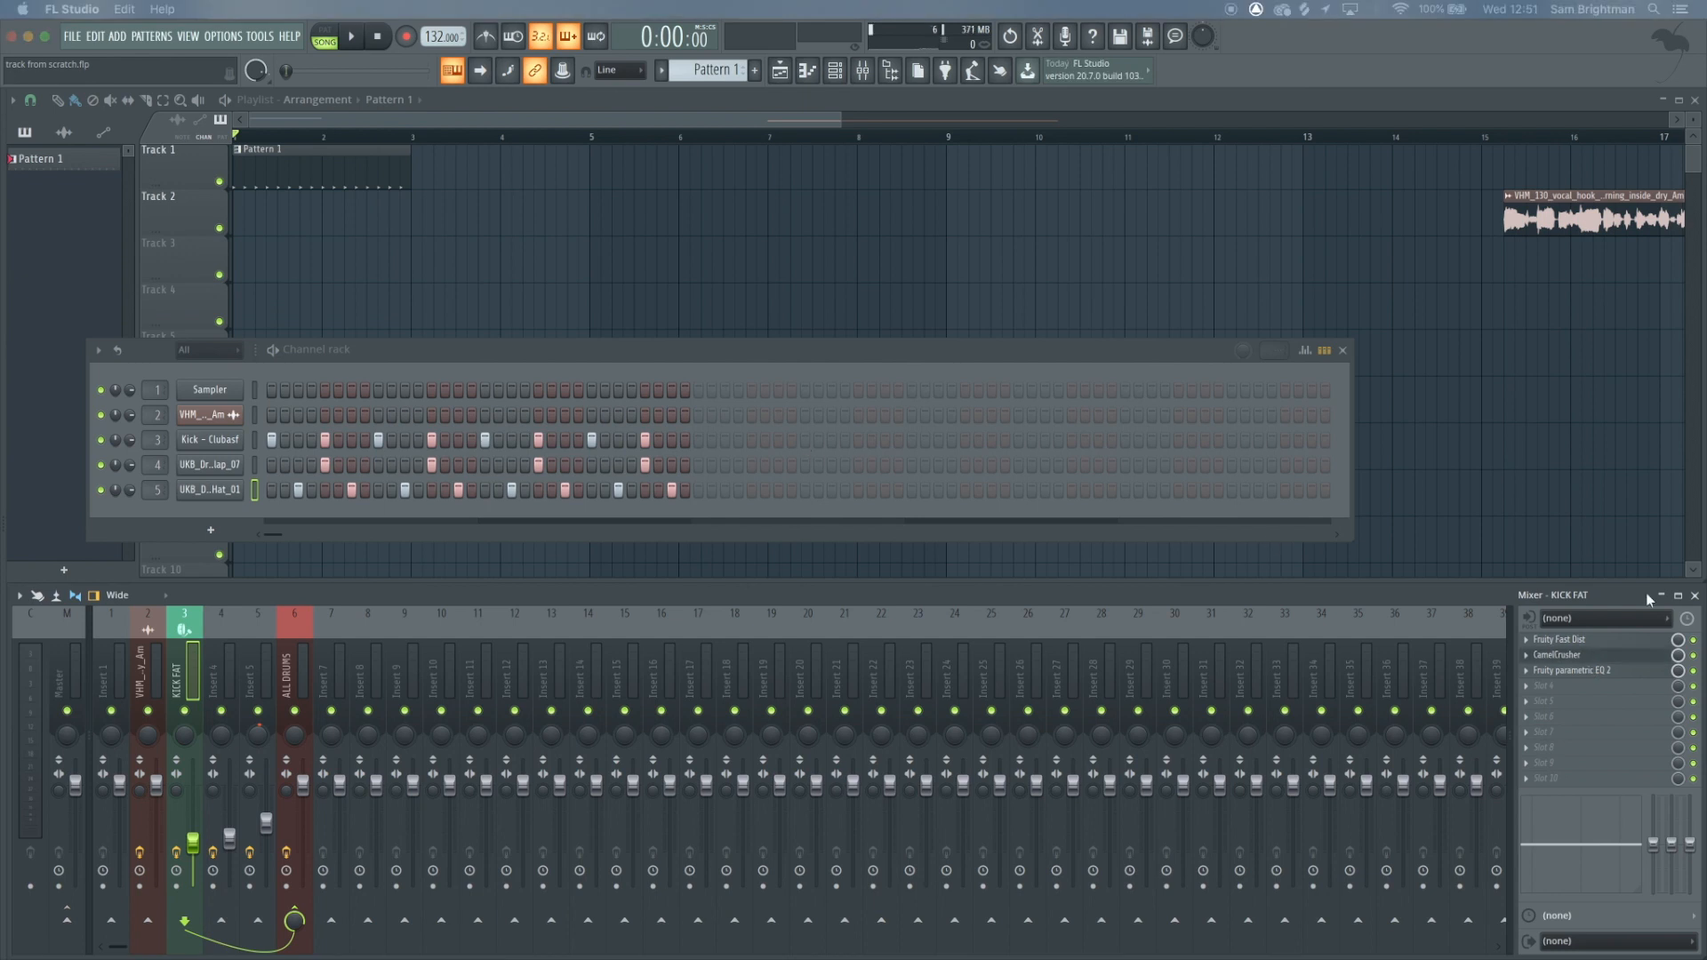
left_click(1598, 671)
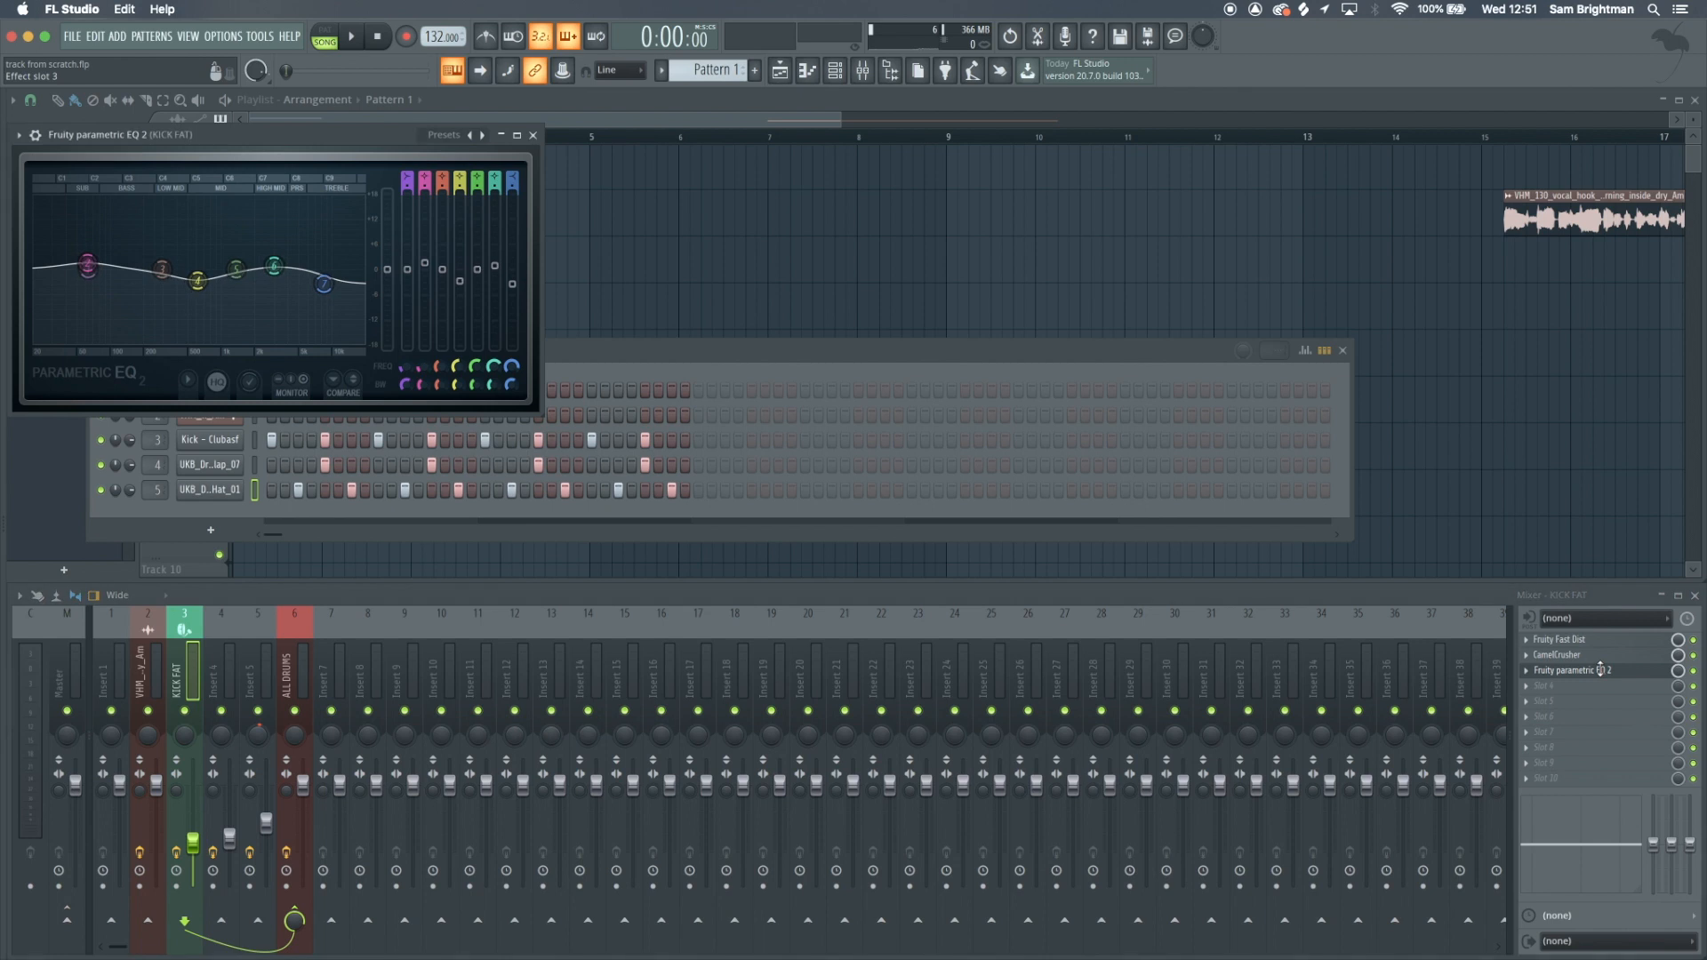
left_click(1600, 670)
Examine the clap track's SerumFX, Ozone Imager and Fruity parametric EQ 2 on Insert 4, playing the pattern with the EQ open
left_click(219, 685)
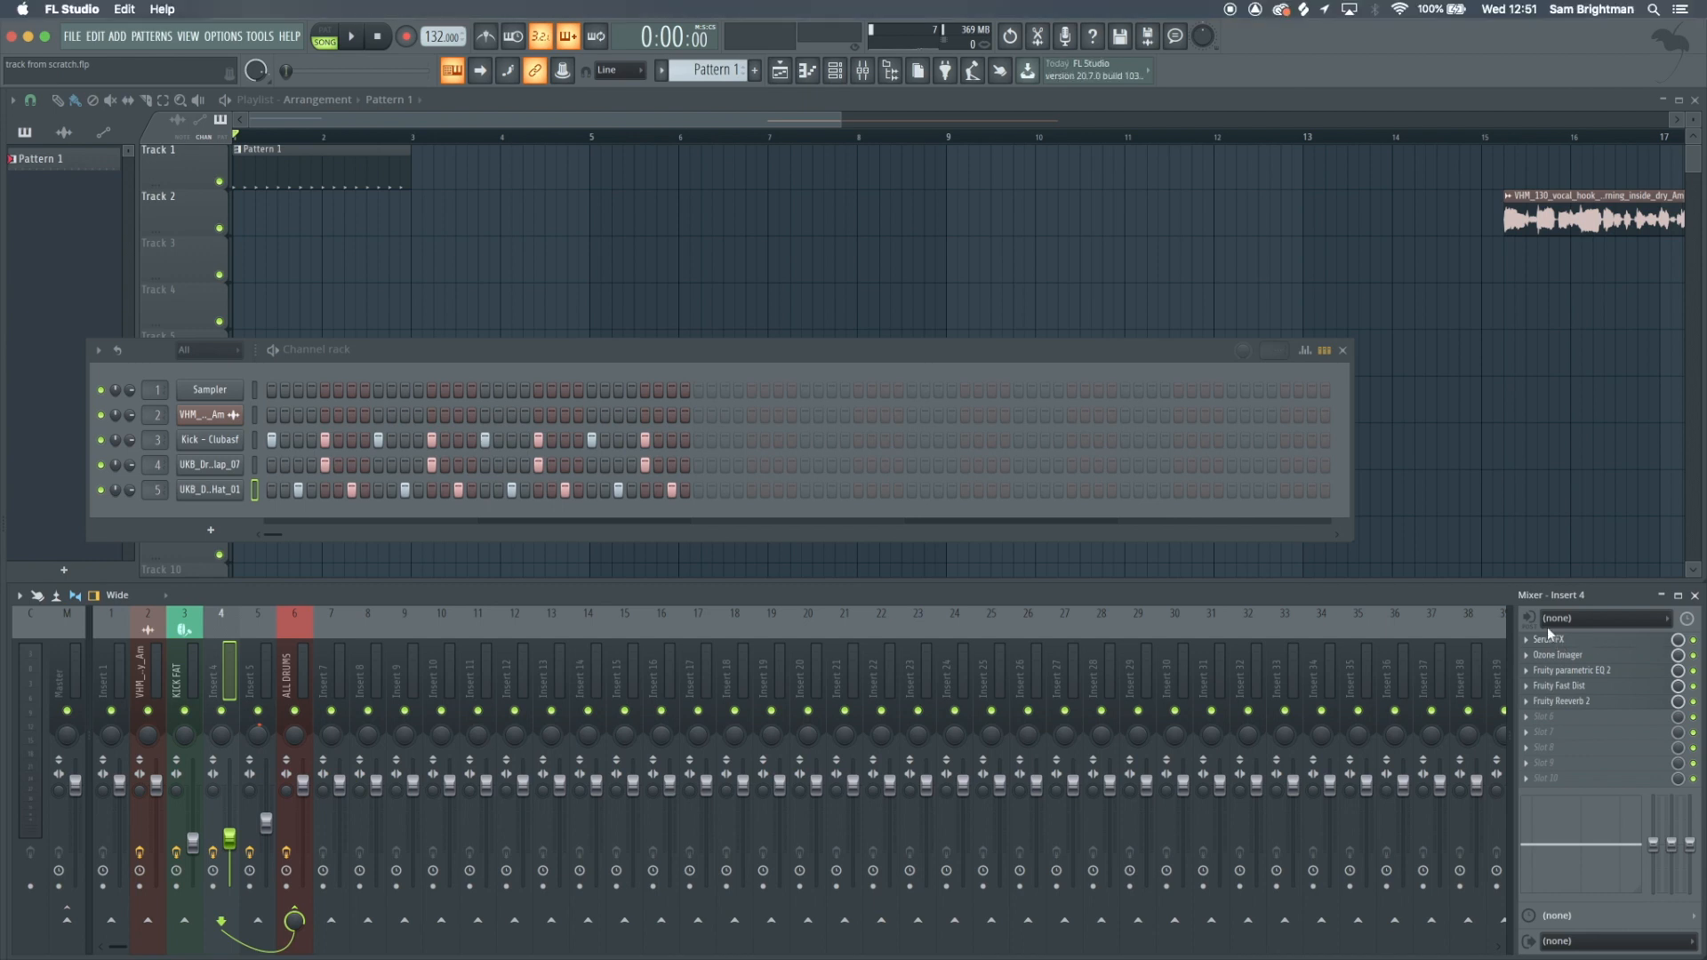
left_click(1583, 640)
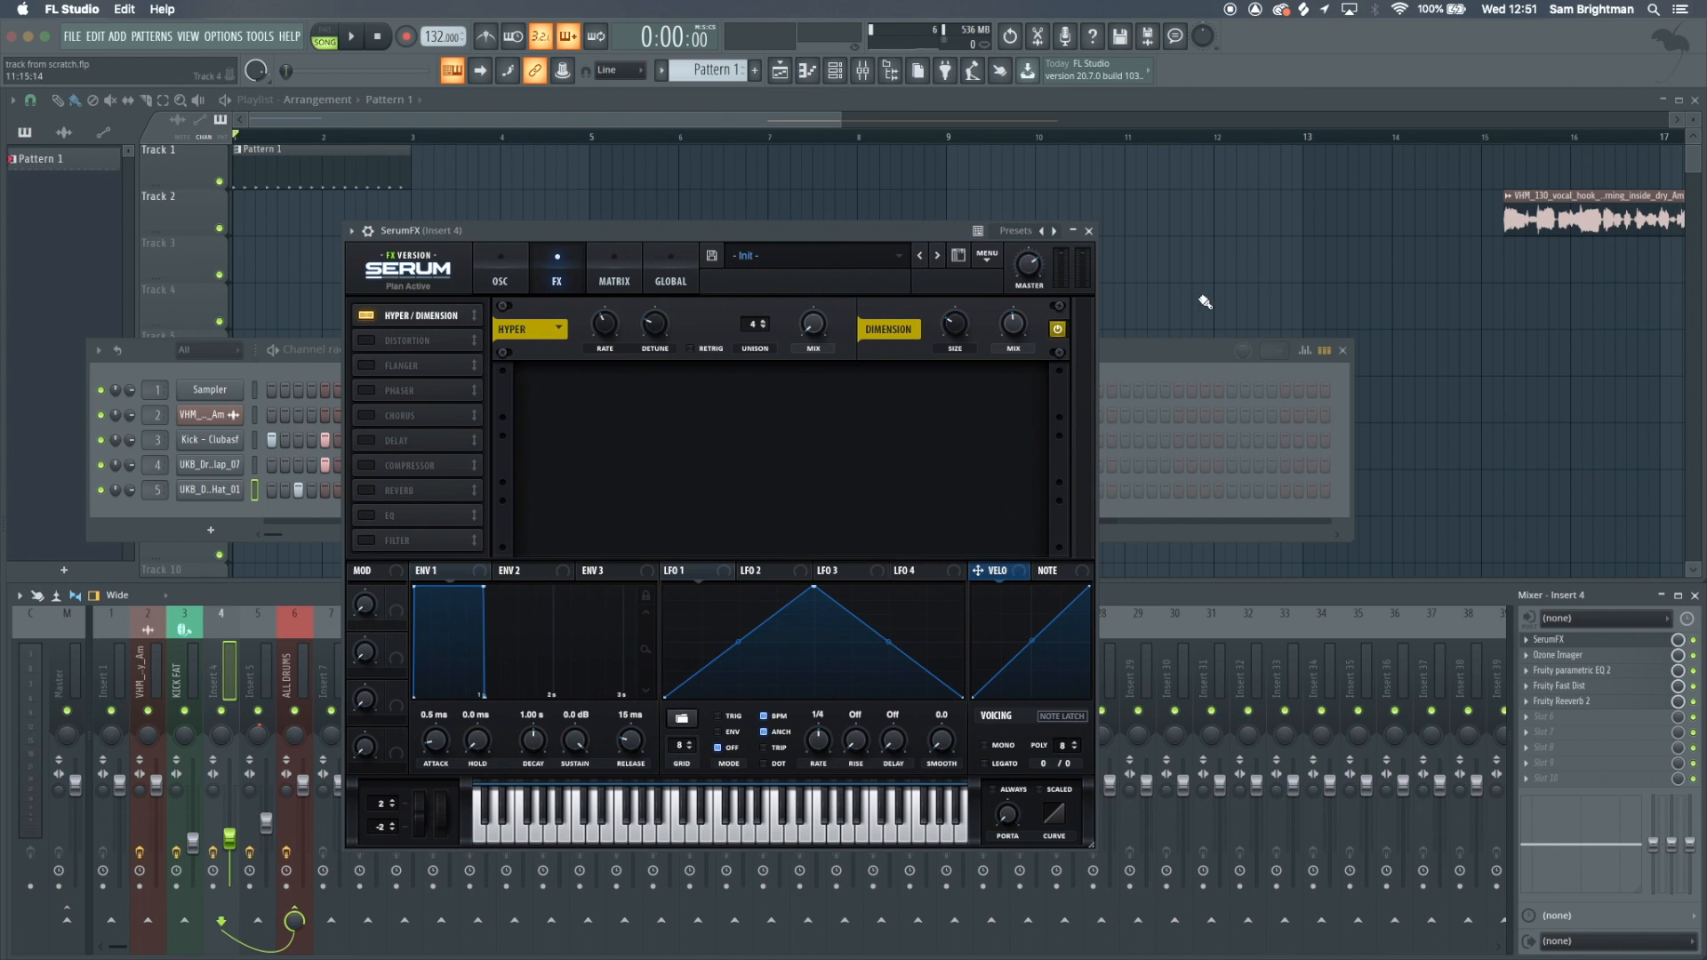
left_click(1091, 231)
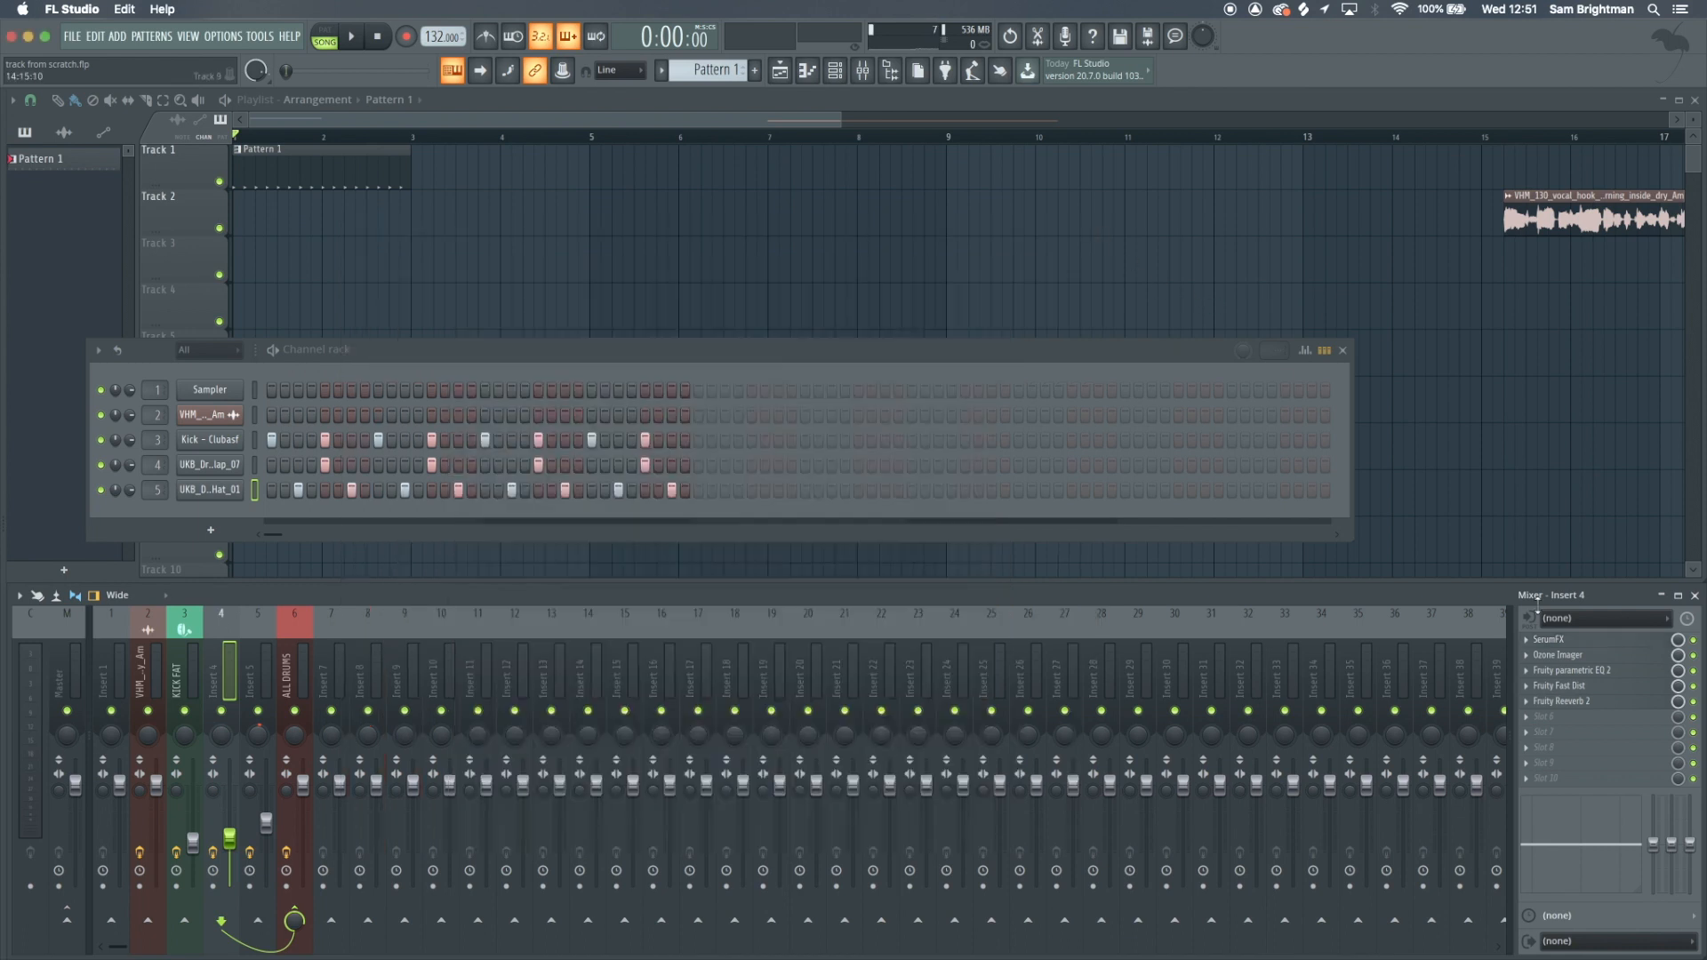
left_click(1574, 658)
left_click(1568, 672)
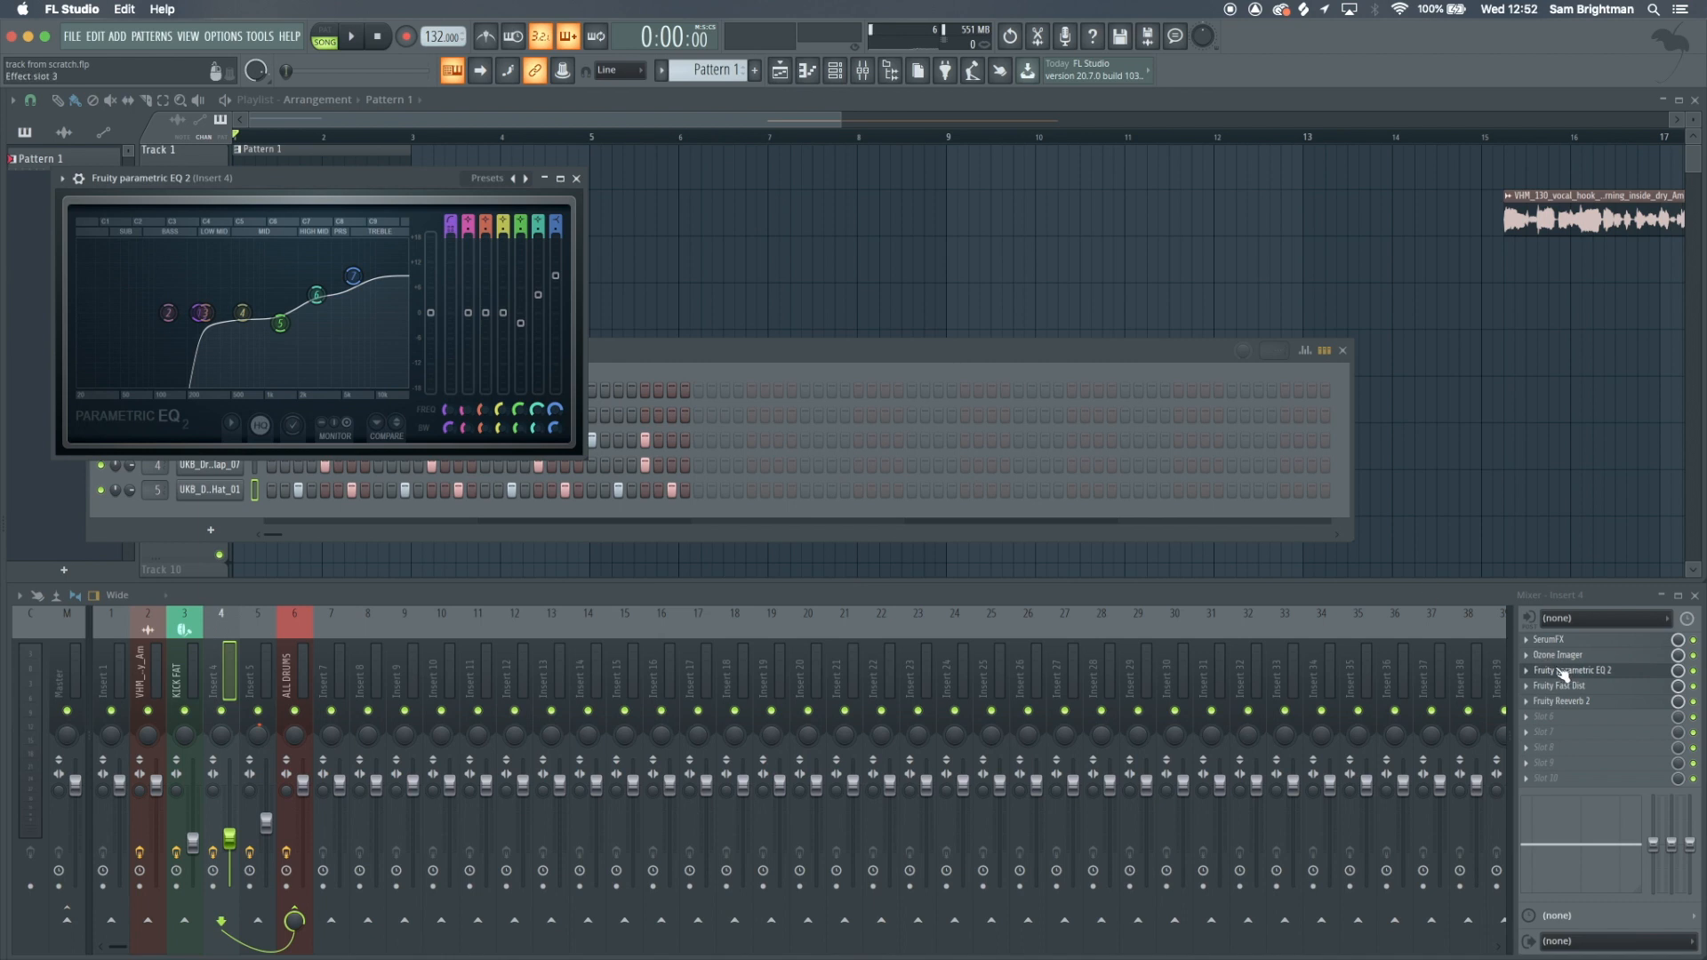
key("space")
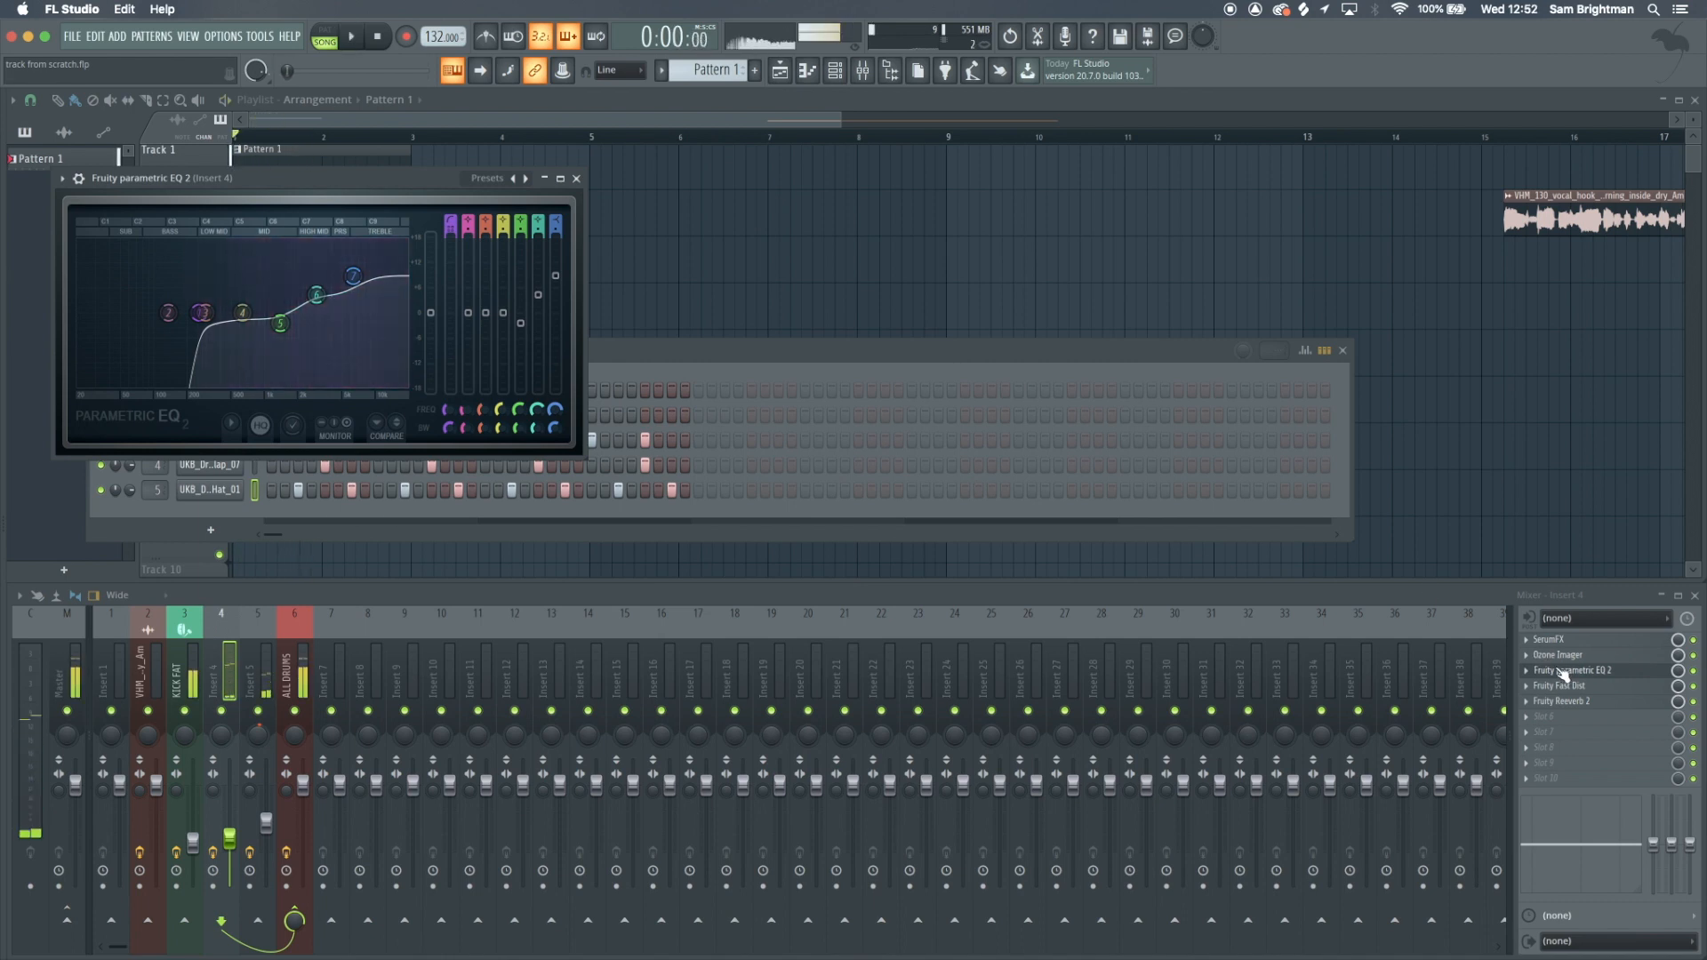
key("space")
left_click(1561, 672)
left_click(1556, 669)
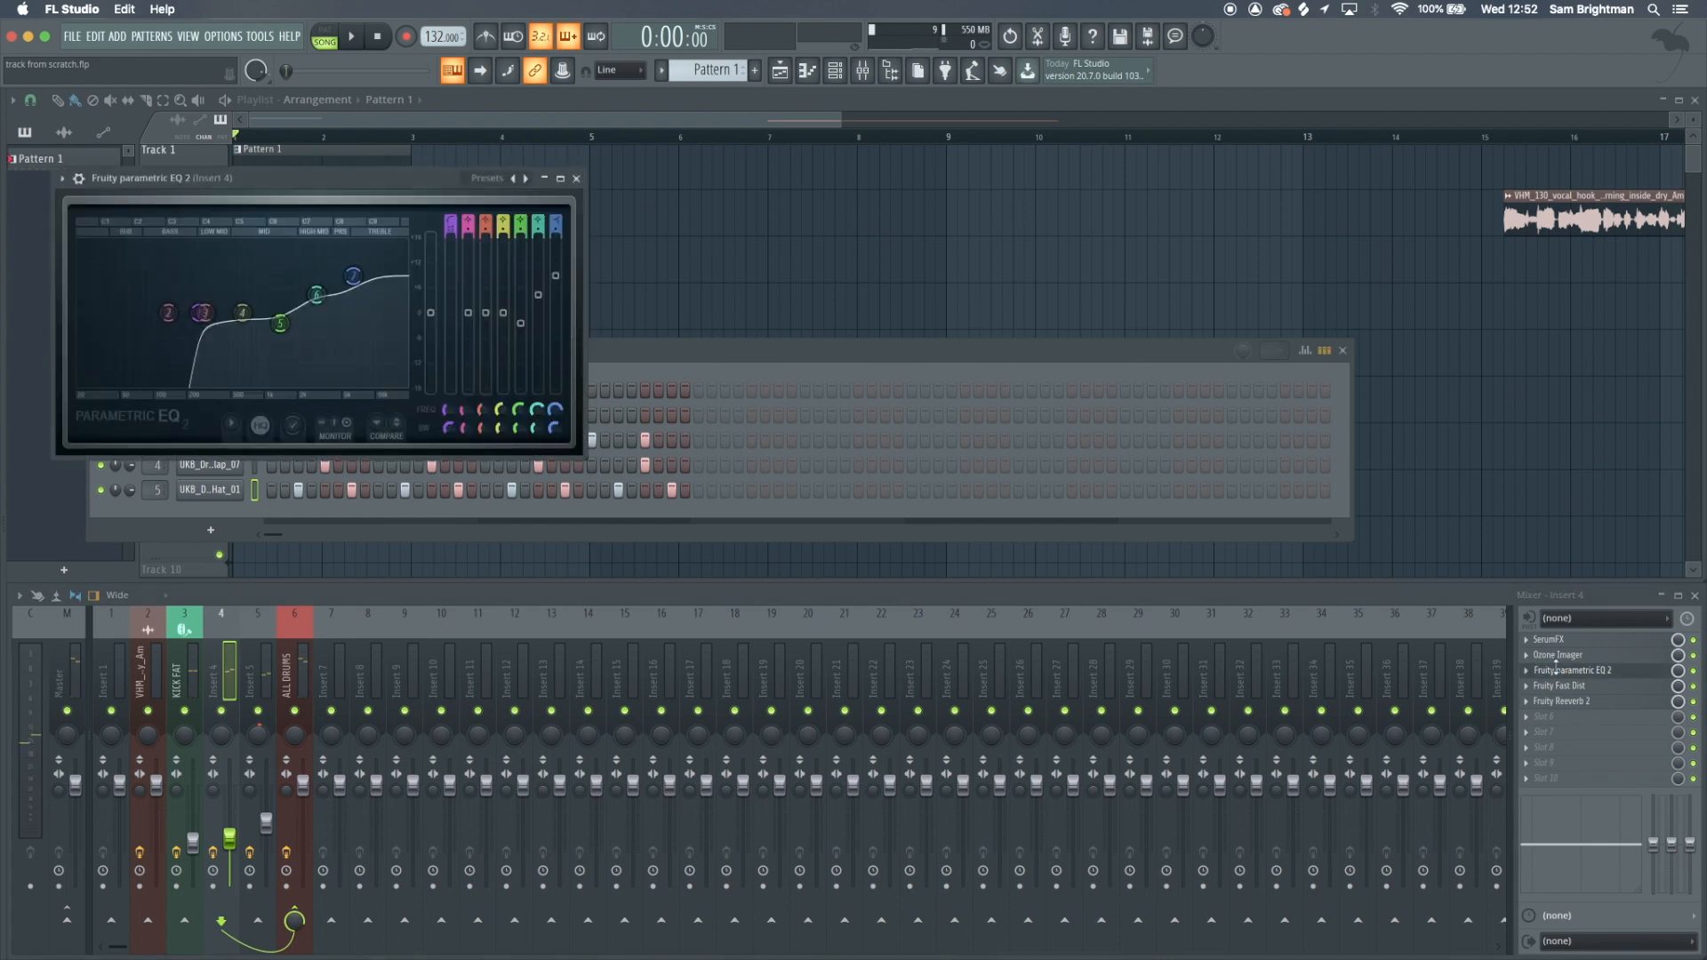
Examine the Fruity Fast Dist and Fruity Reeverb 2 settings on the clap's Insert 4 track
left_click(1556, 670)
left_click(1567, 686)
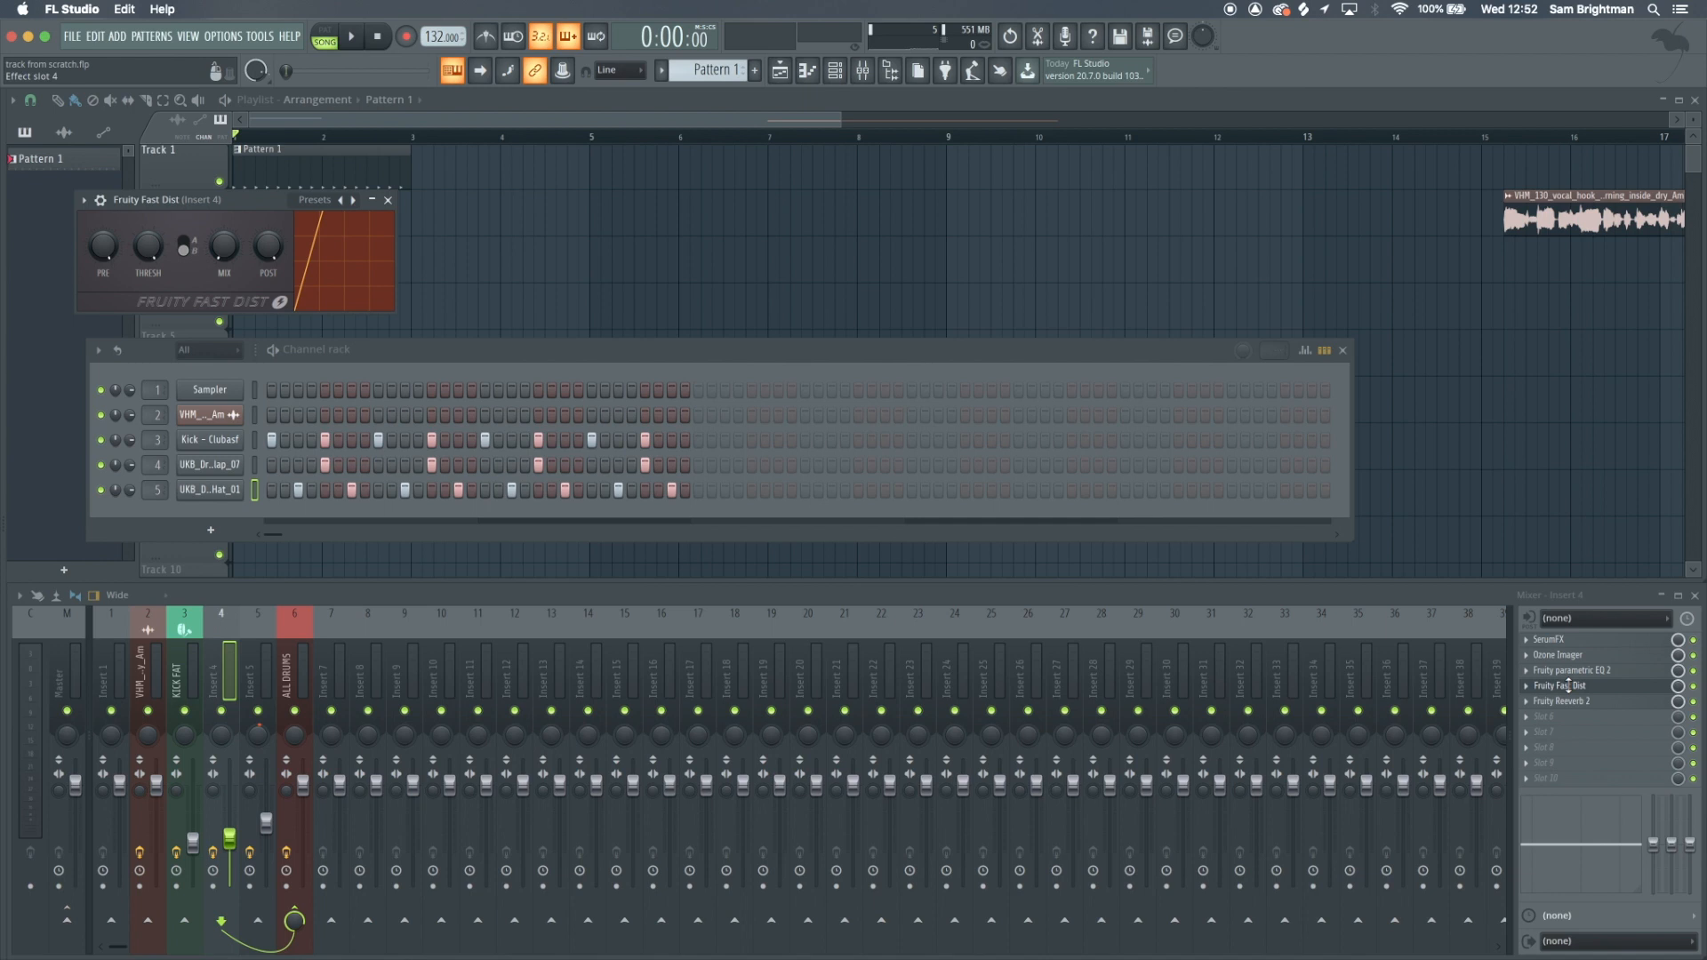
left_click(1568, 686)
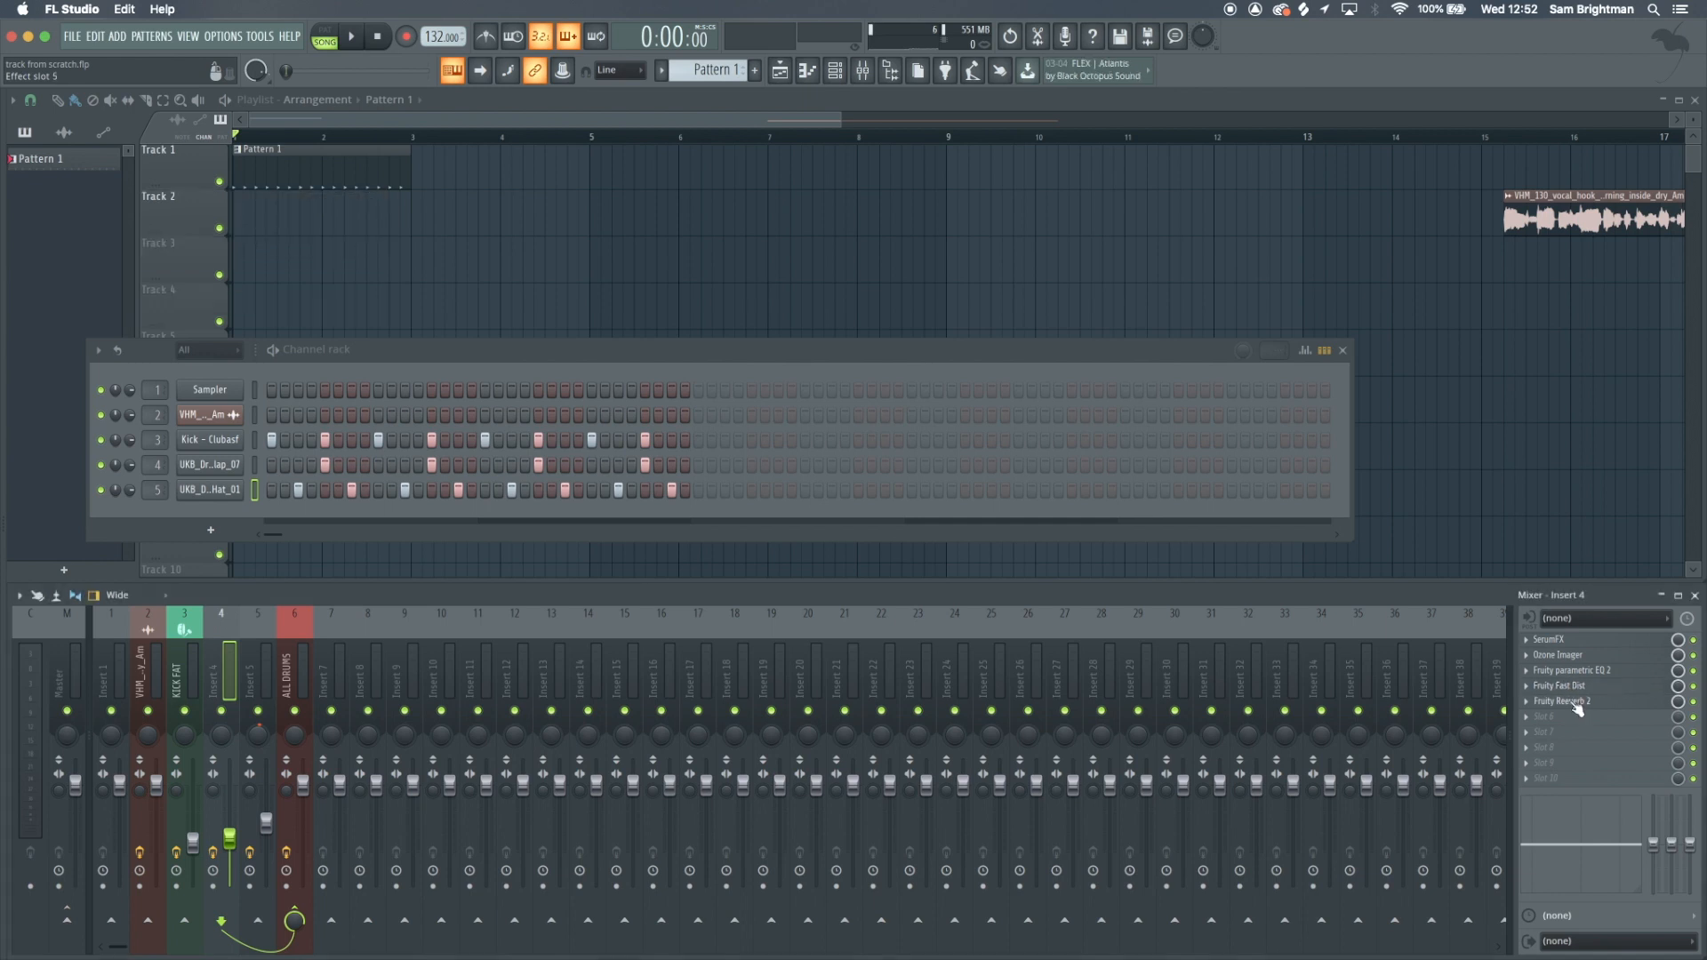
left_click(1572, 703)
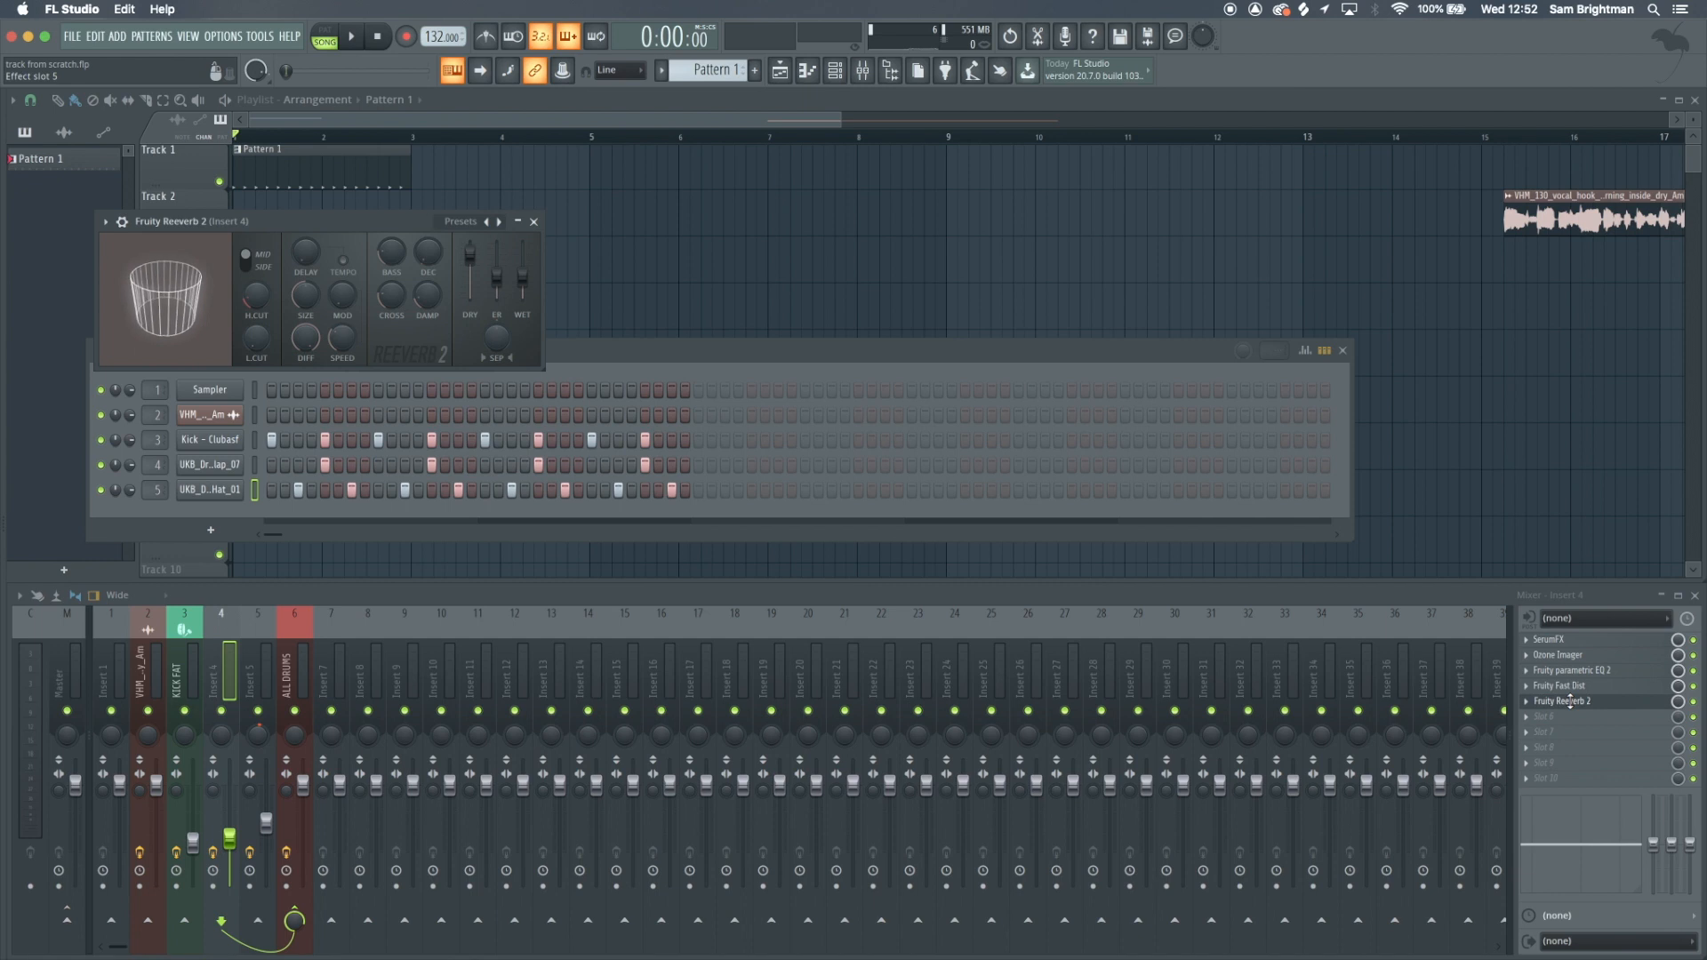
left_click(1570, 702)
Examine the Fruity parametric EQ 2 on the hi-hat's Insert 5 track and play the pattern
left_click(249, 662)
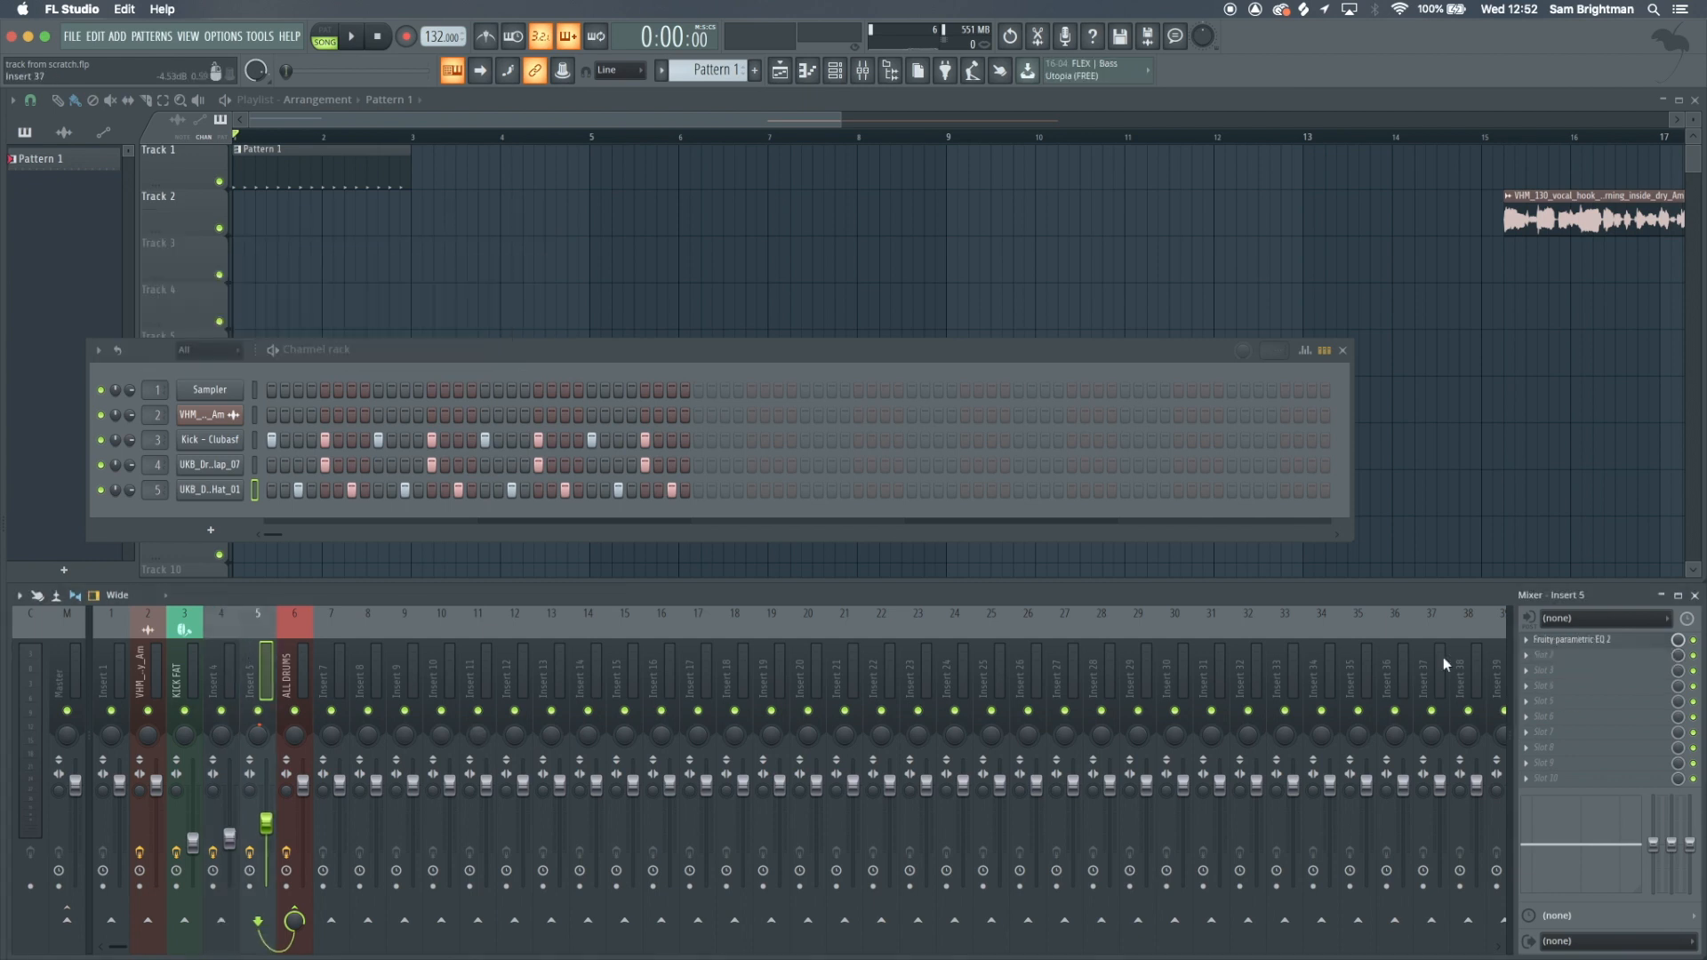
left_click(1584, 641)
left_click(1585, 641)
key("space")
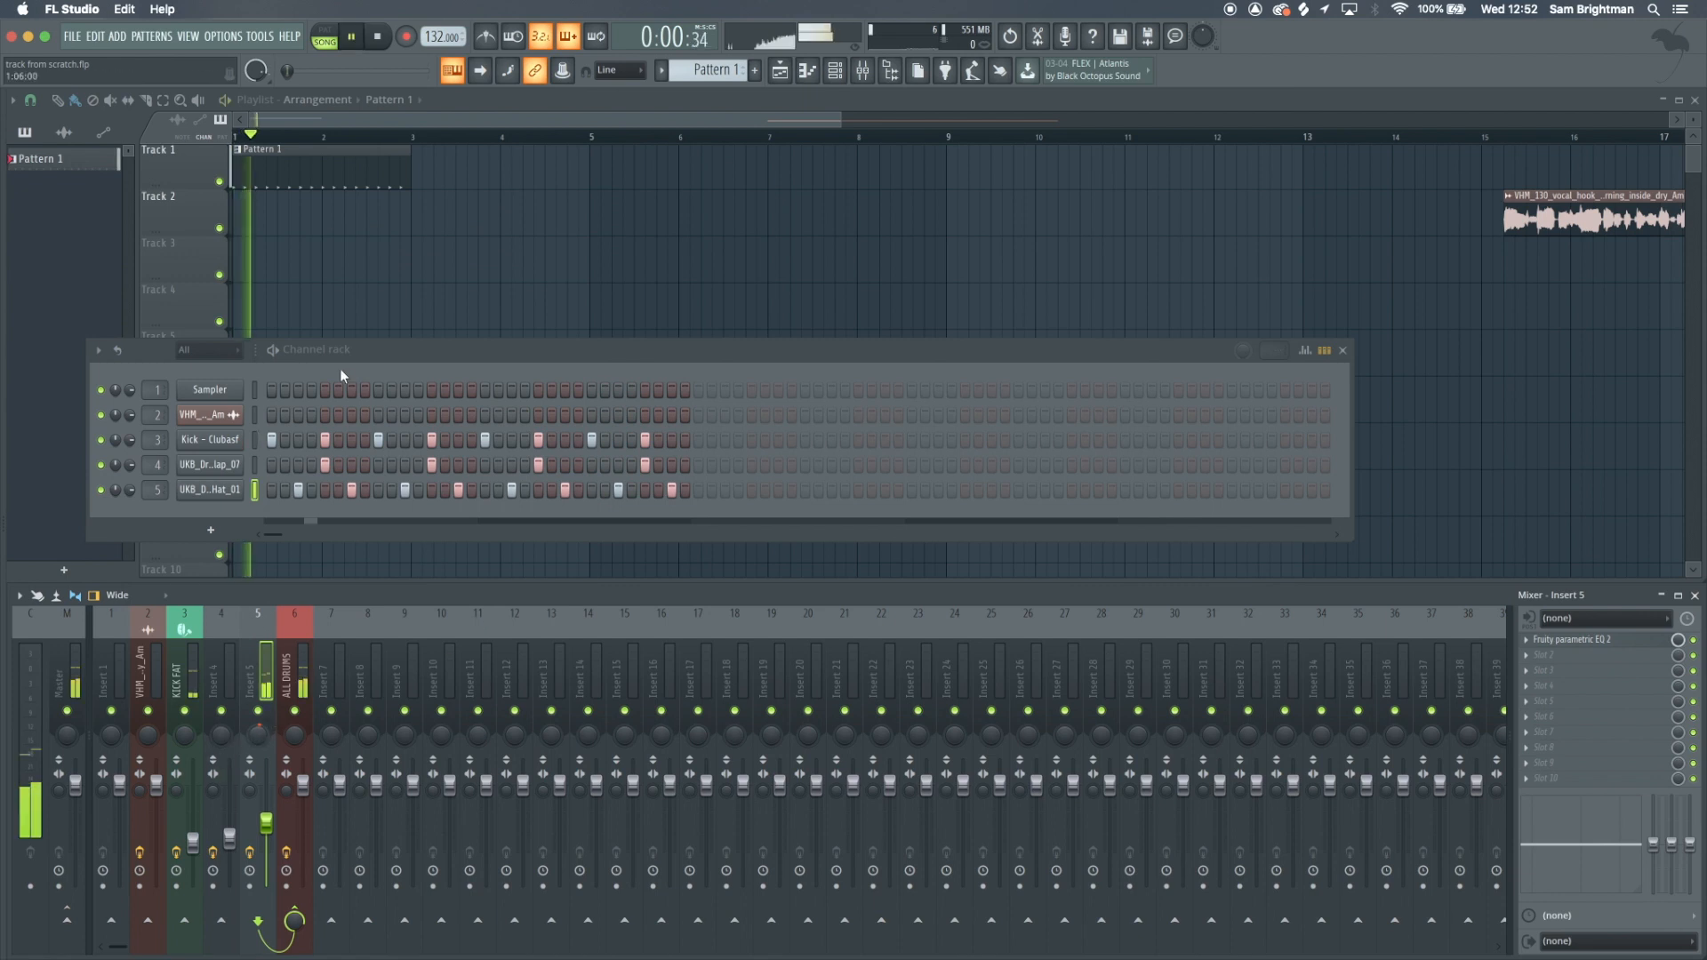
Send ALL DRUMS to mixer track 7 and load the *TEMPLATE* NY Drums mixer track state onto that track
left_click(306, 659)
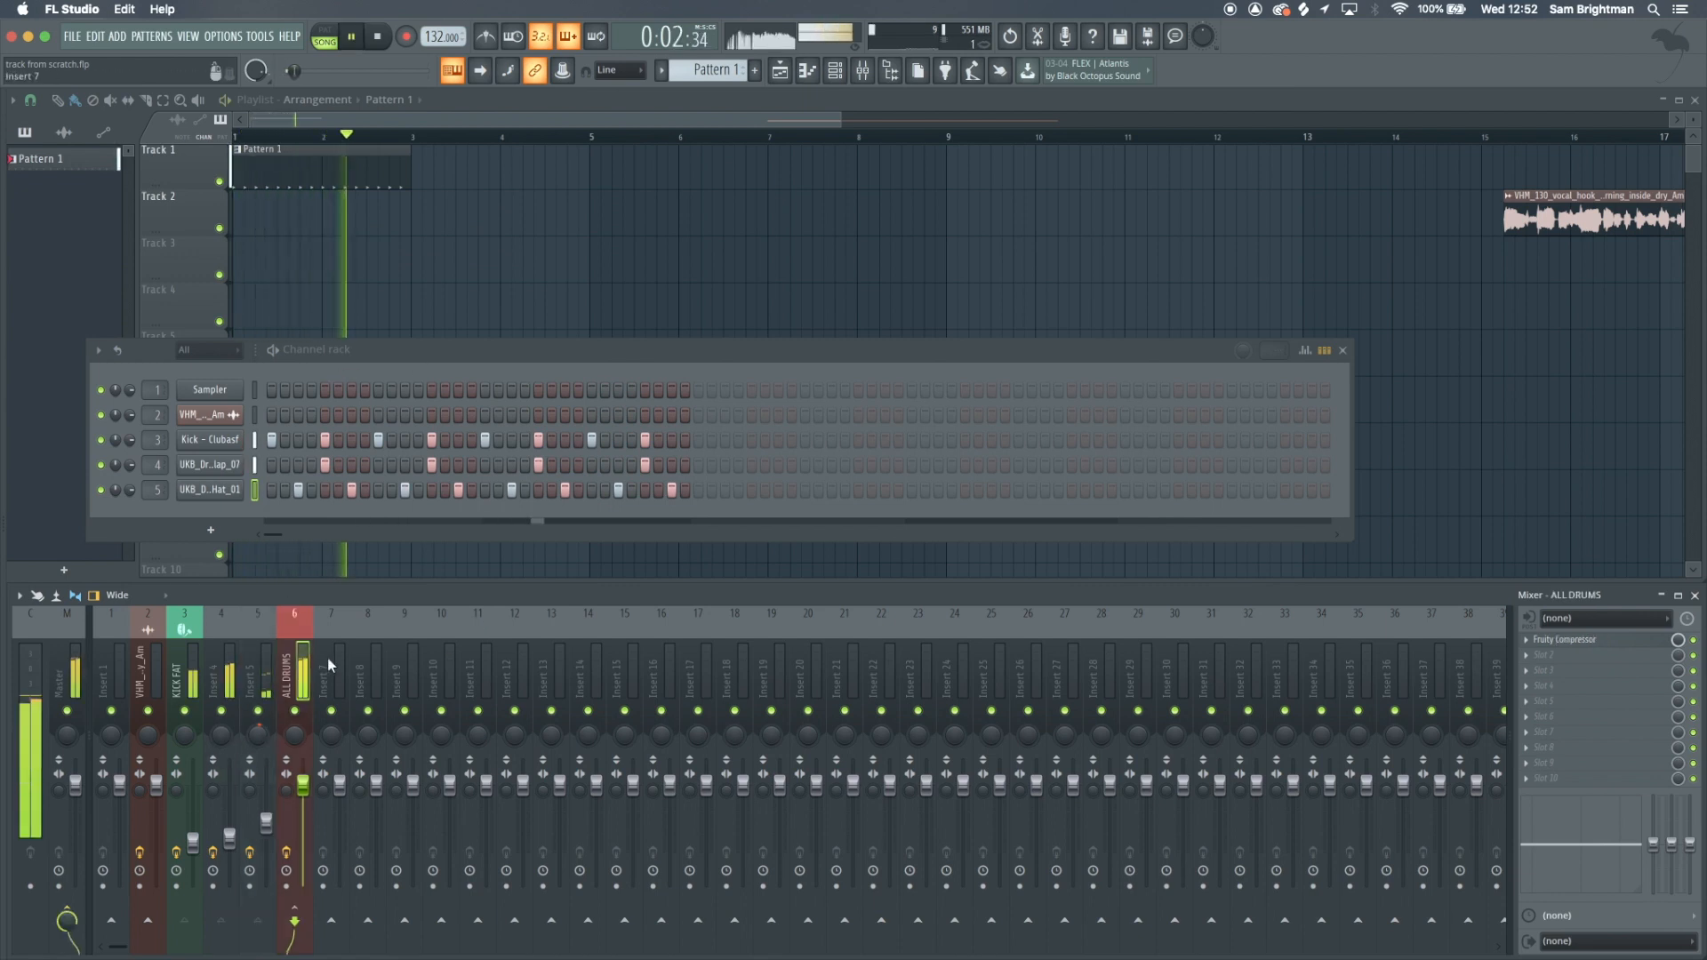
key("space")
left_click(331, 920)
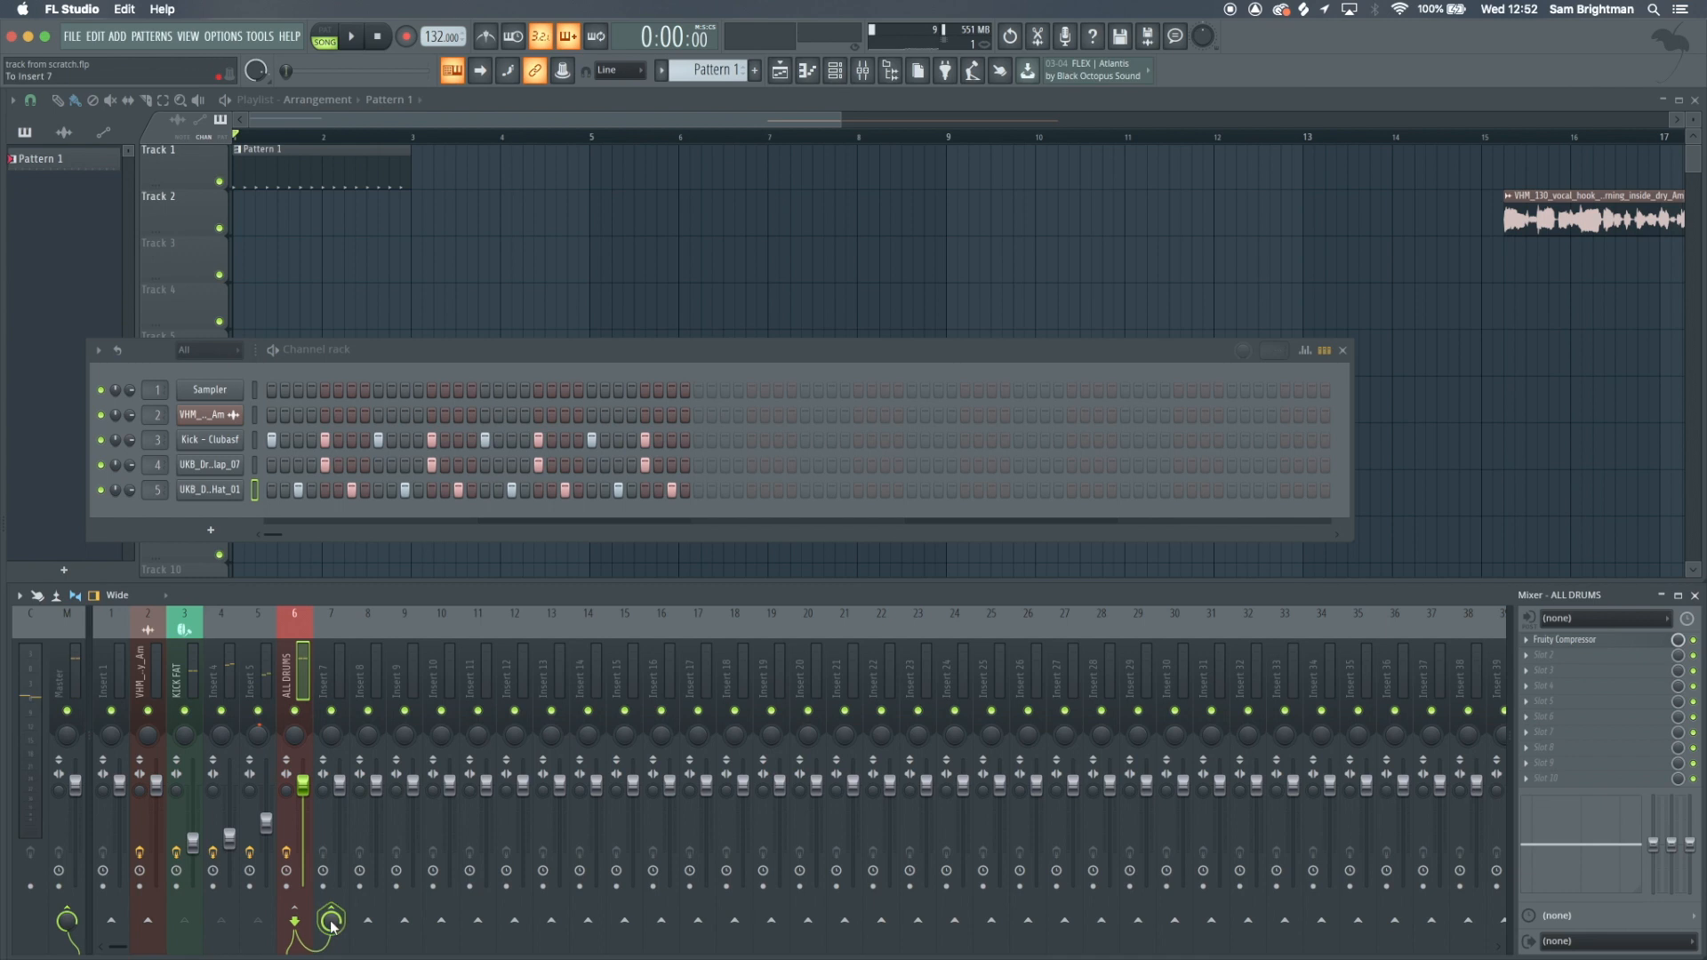
left_click(326, 628)
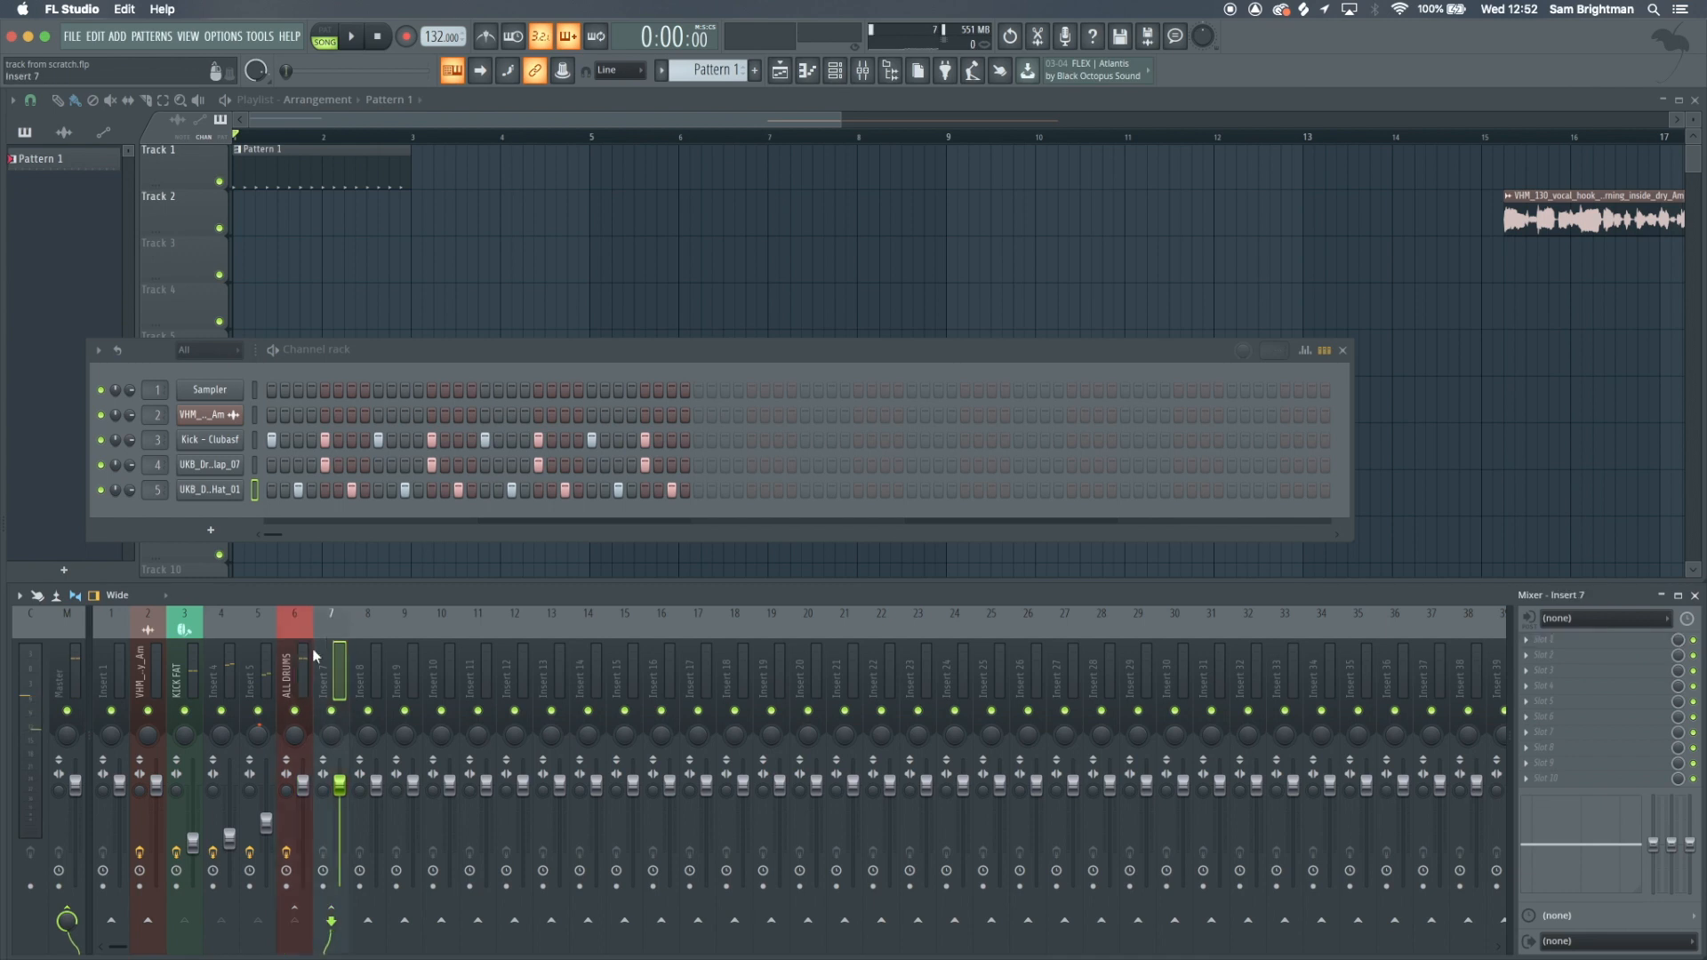
left_click(19, 595)
mouse_move(34, 642)
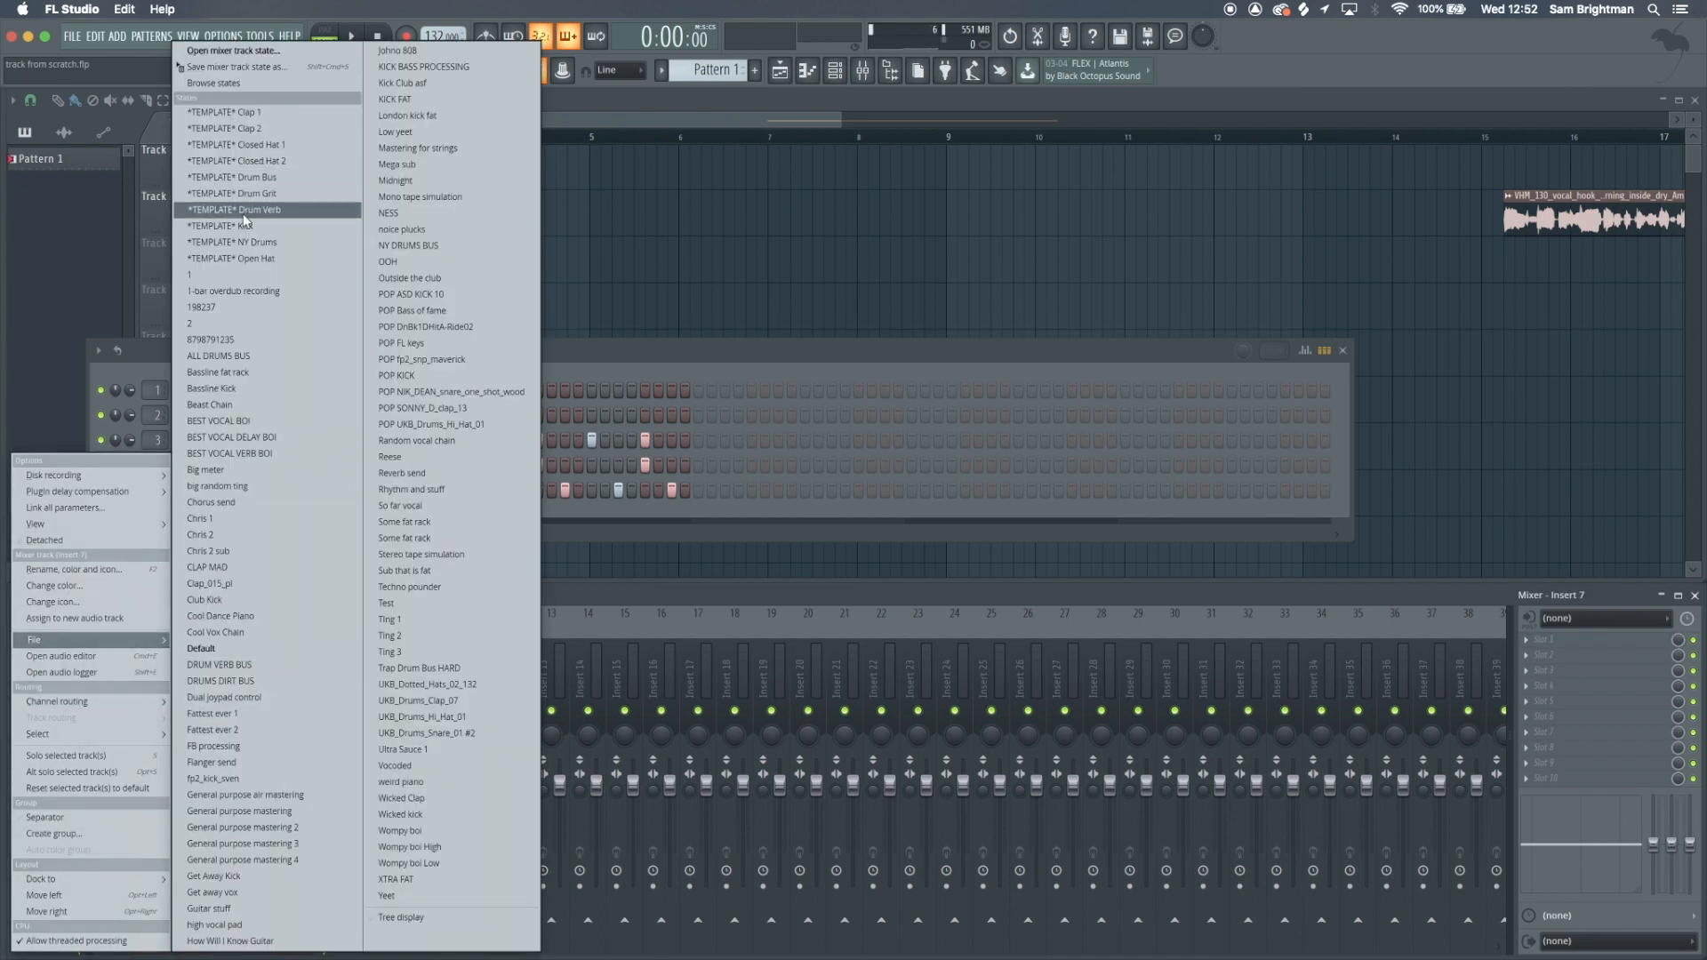
left_click(240, 242)
left_click(305, 660)
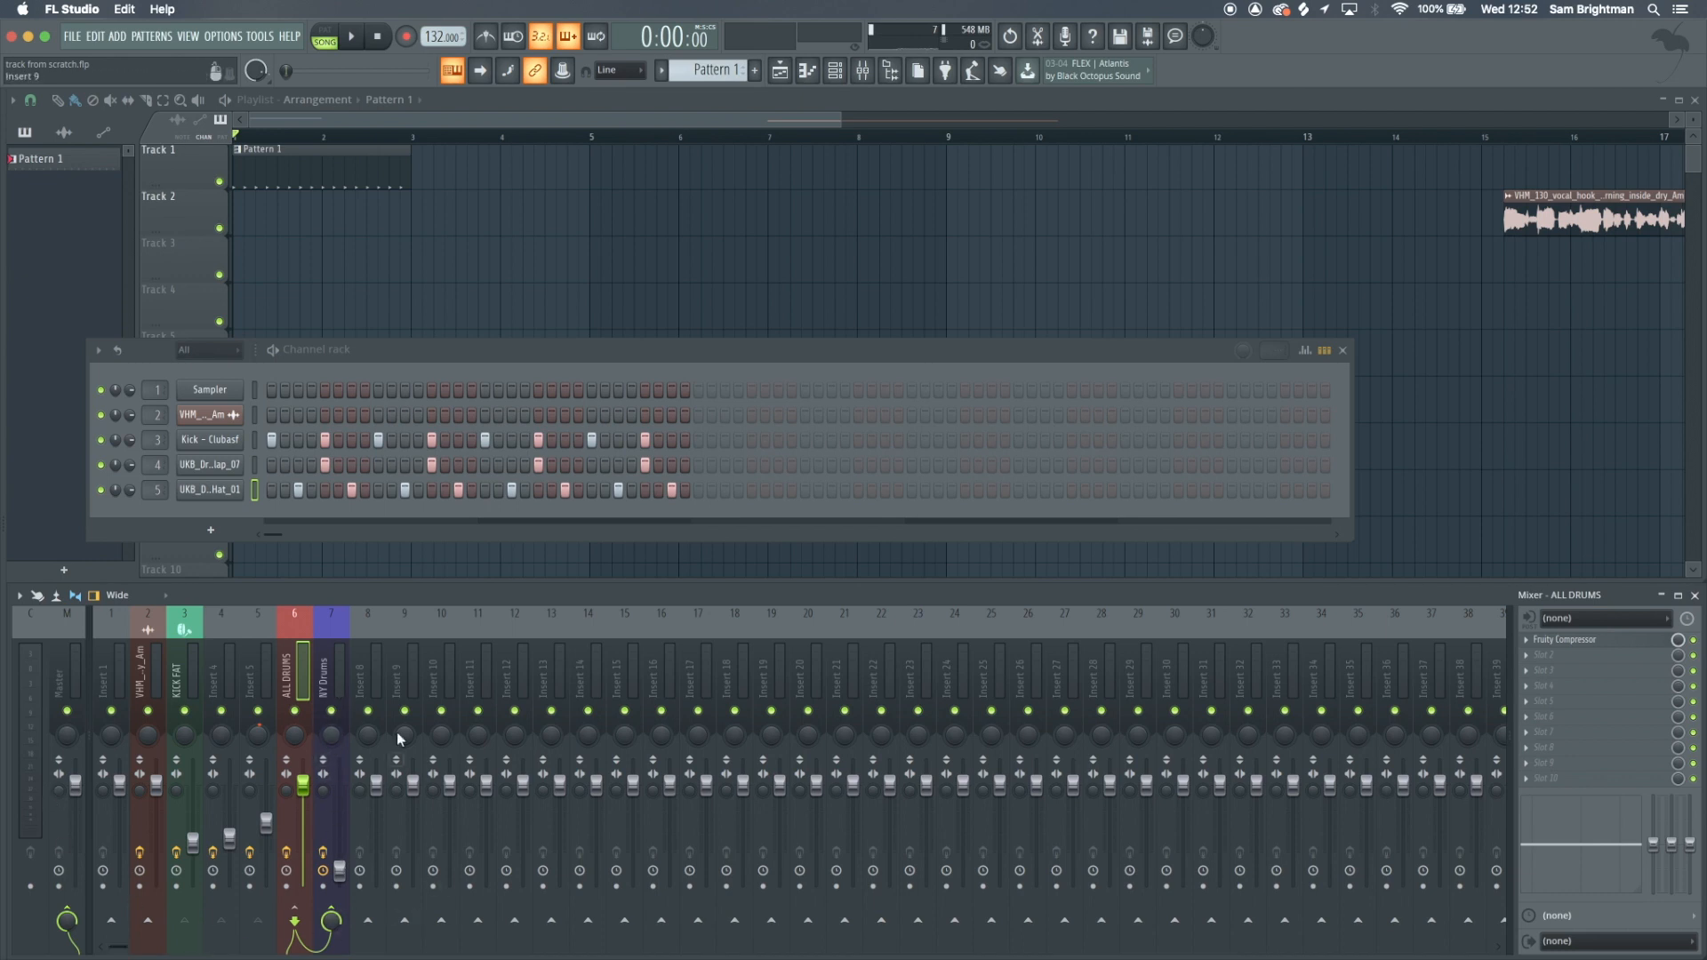
Open Maximus on the NY Drums track and choose its NY compression preset
left_click(328, 642)
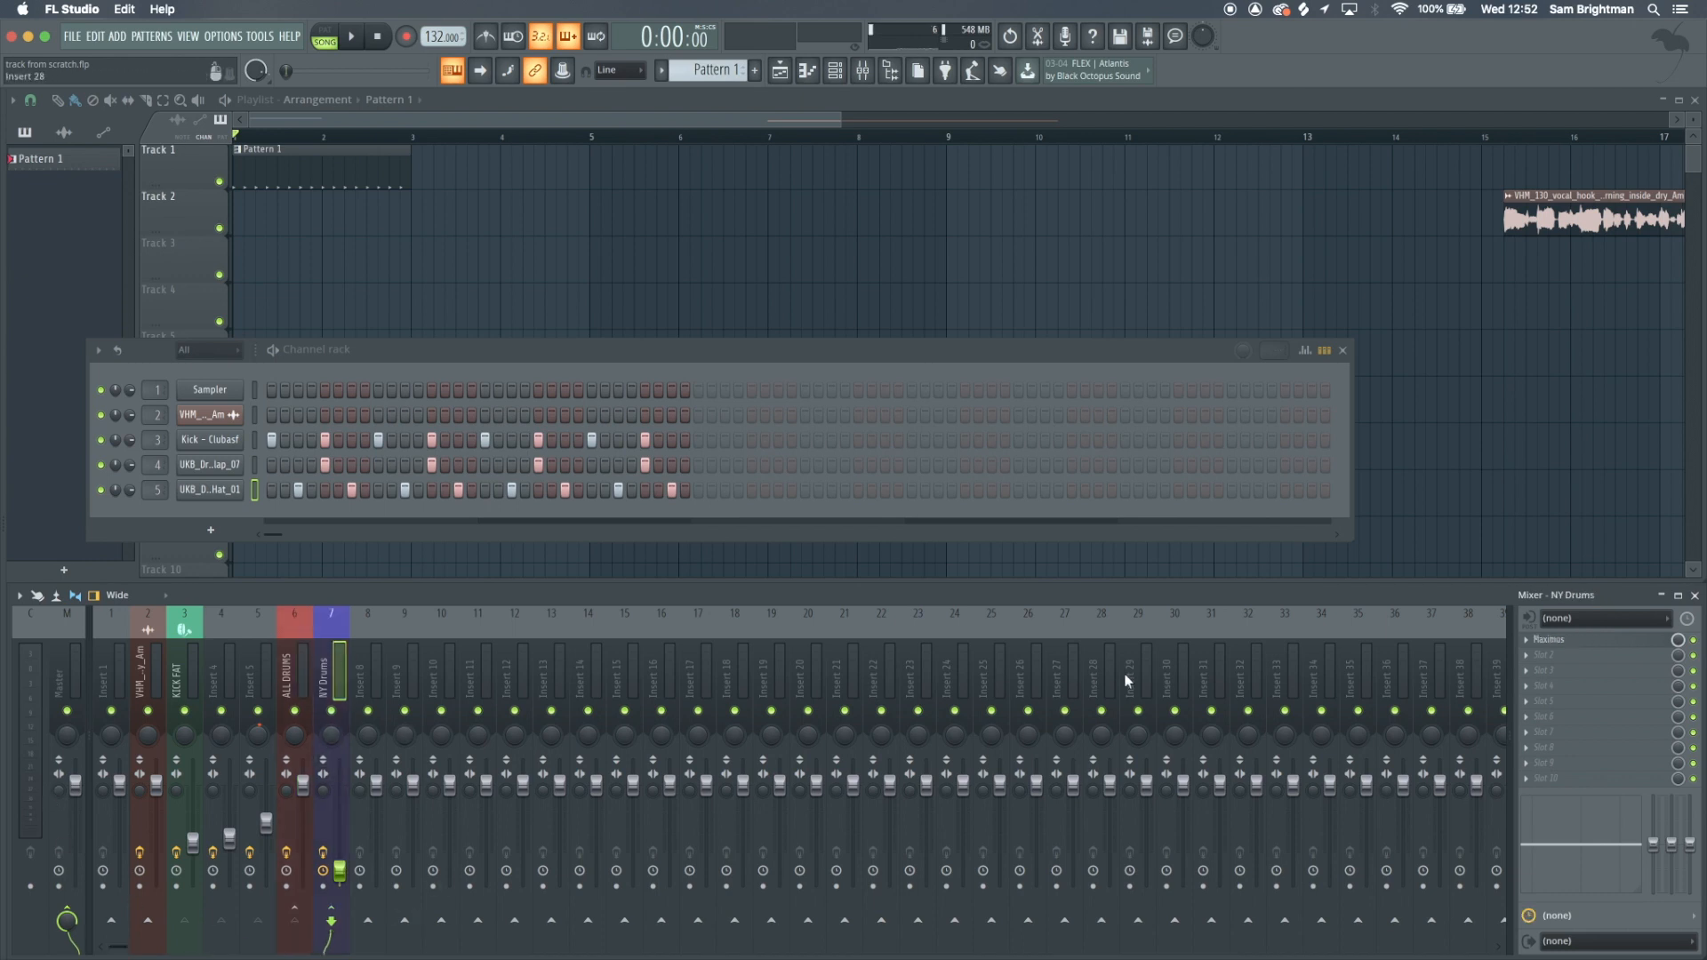
left_click(1575, 638)
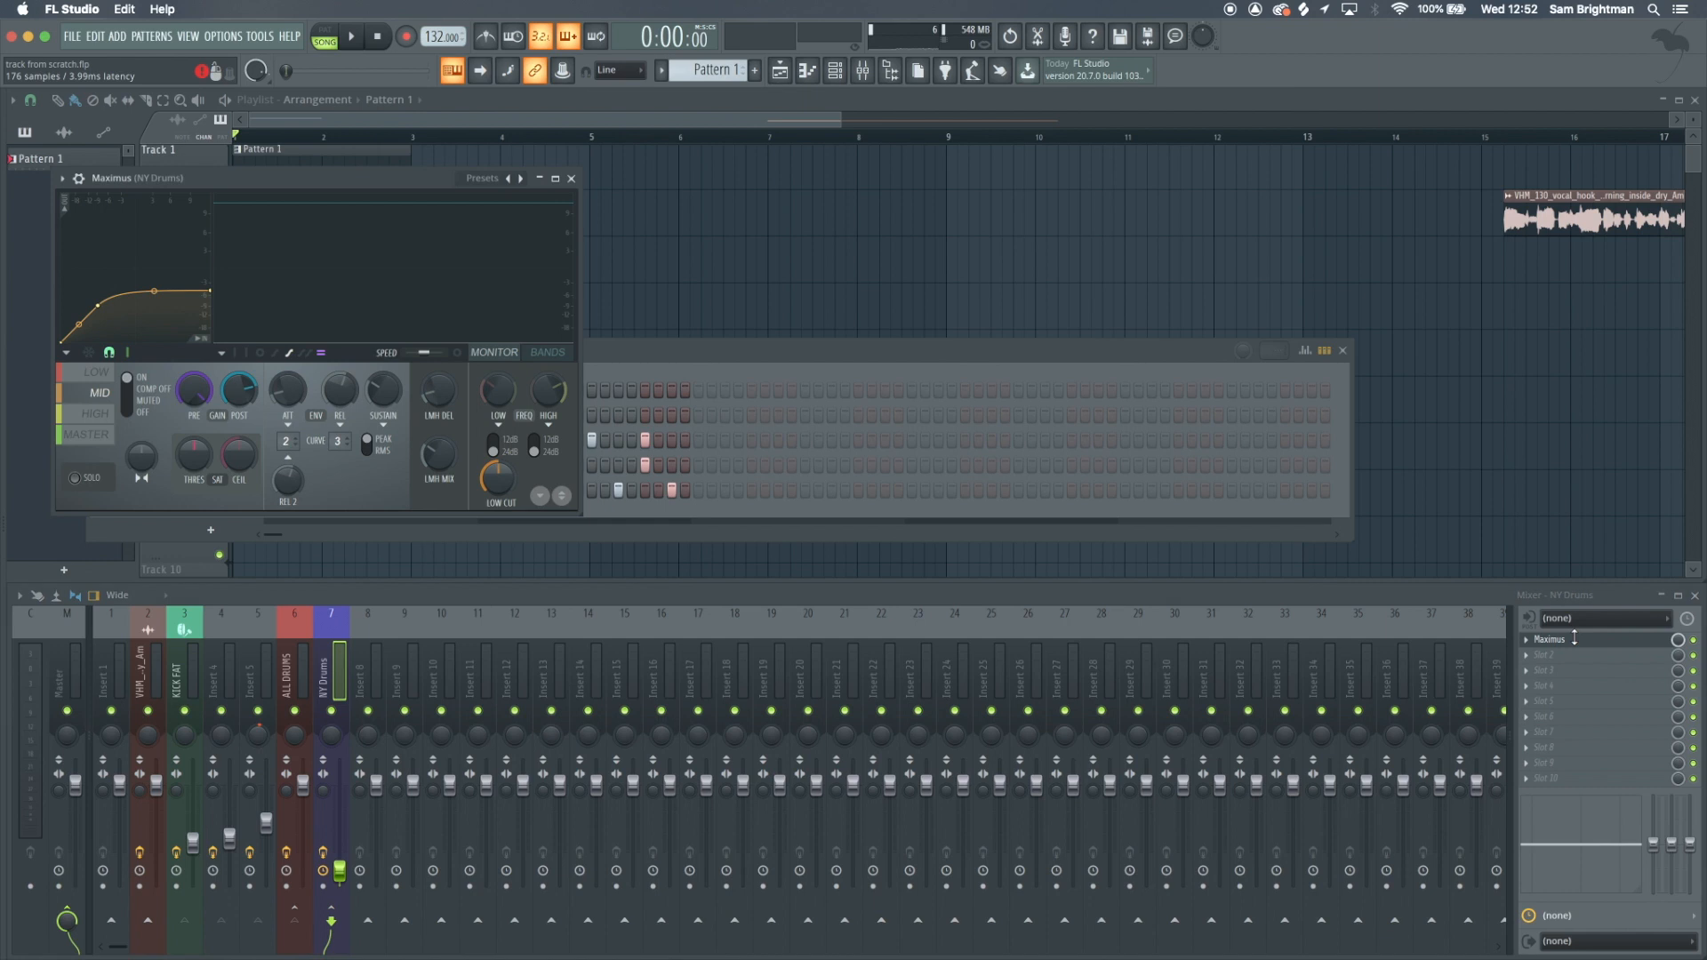
left_click(61, 178)
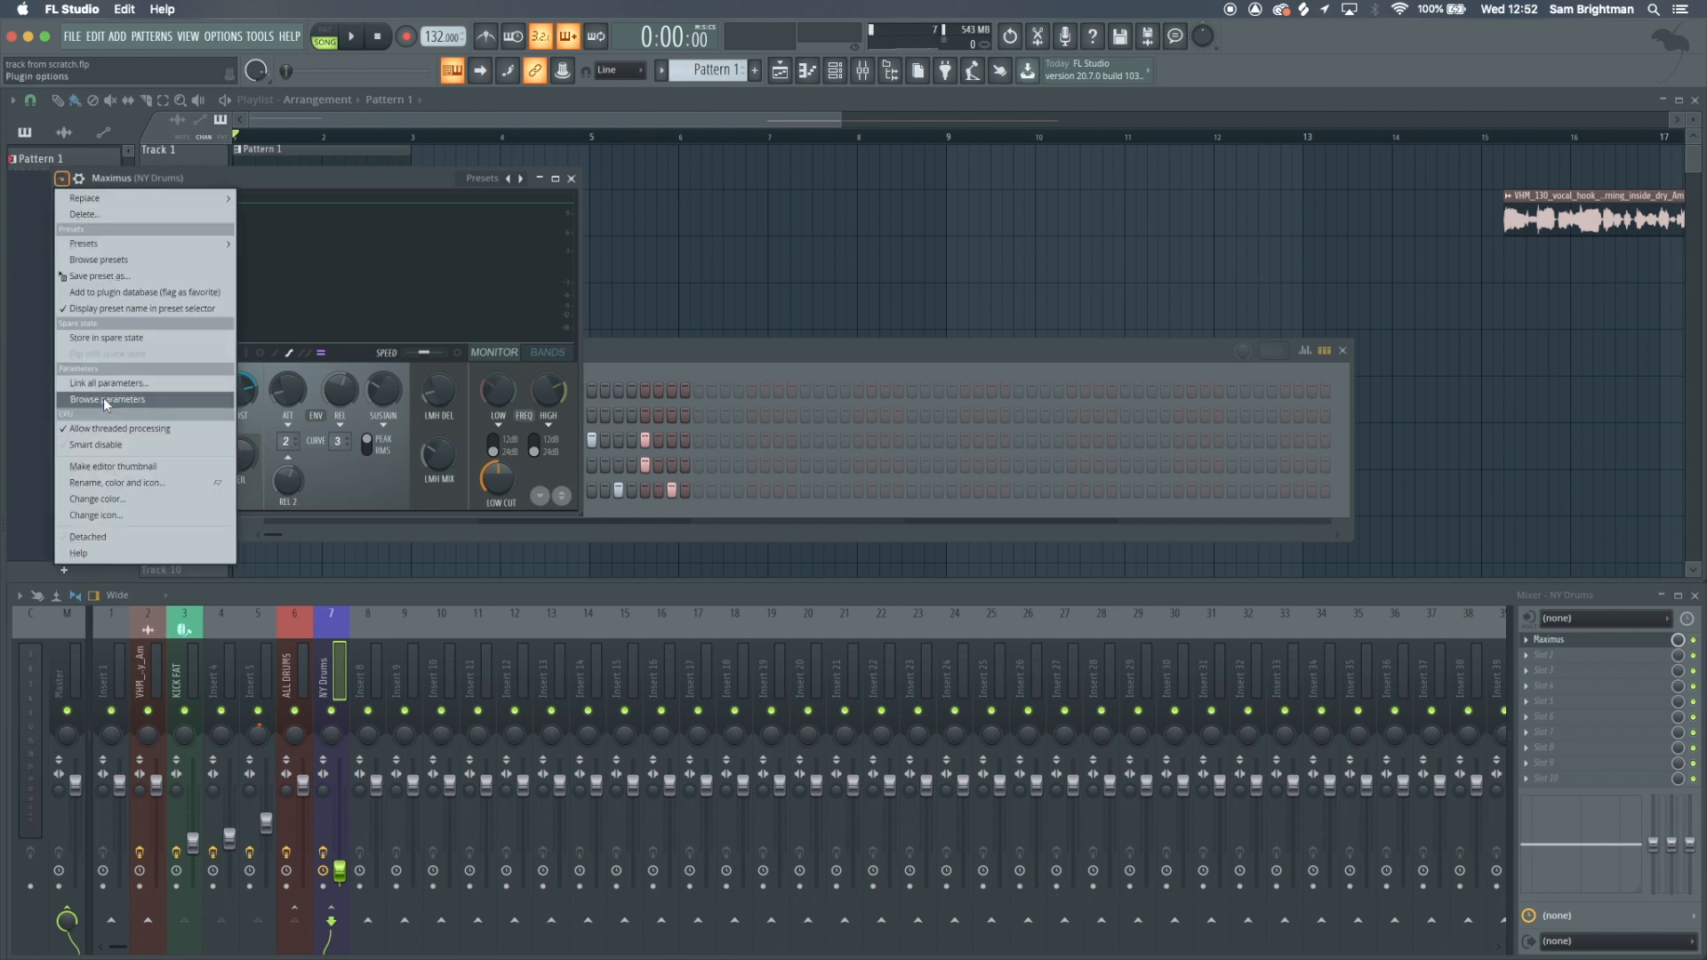
mouse_move(108, 240)
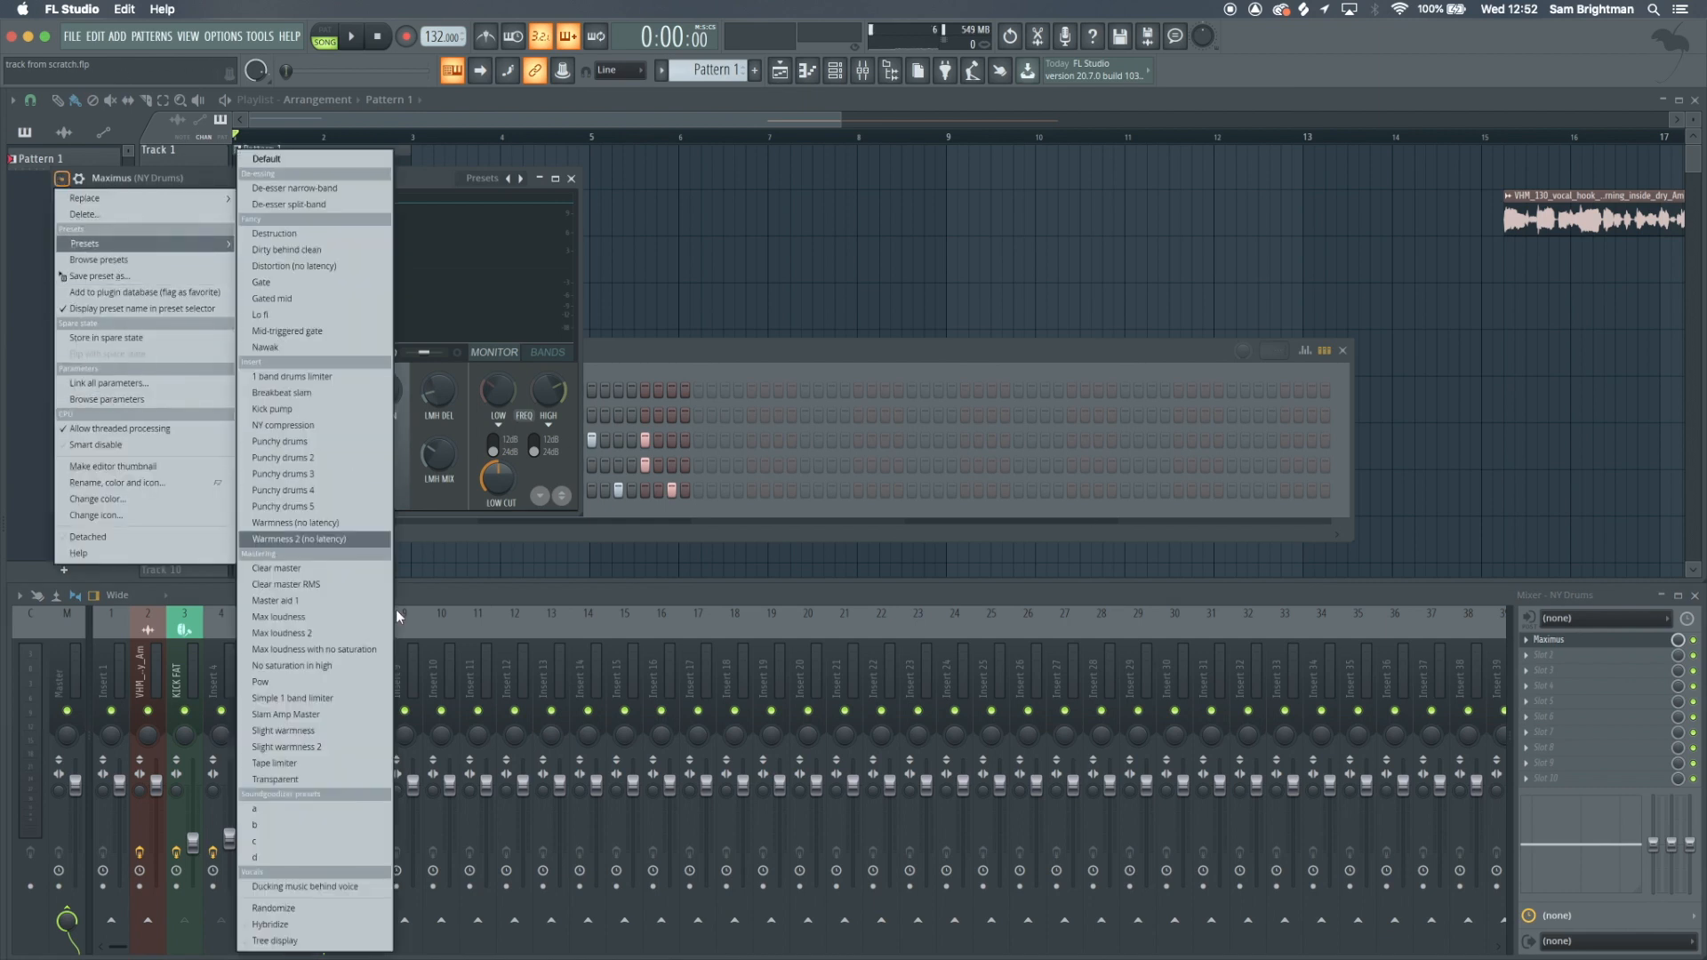
key("n")
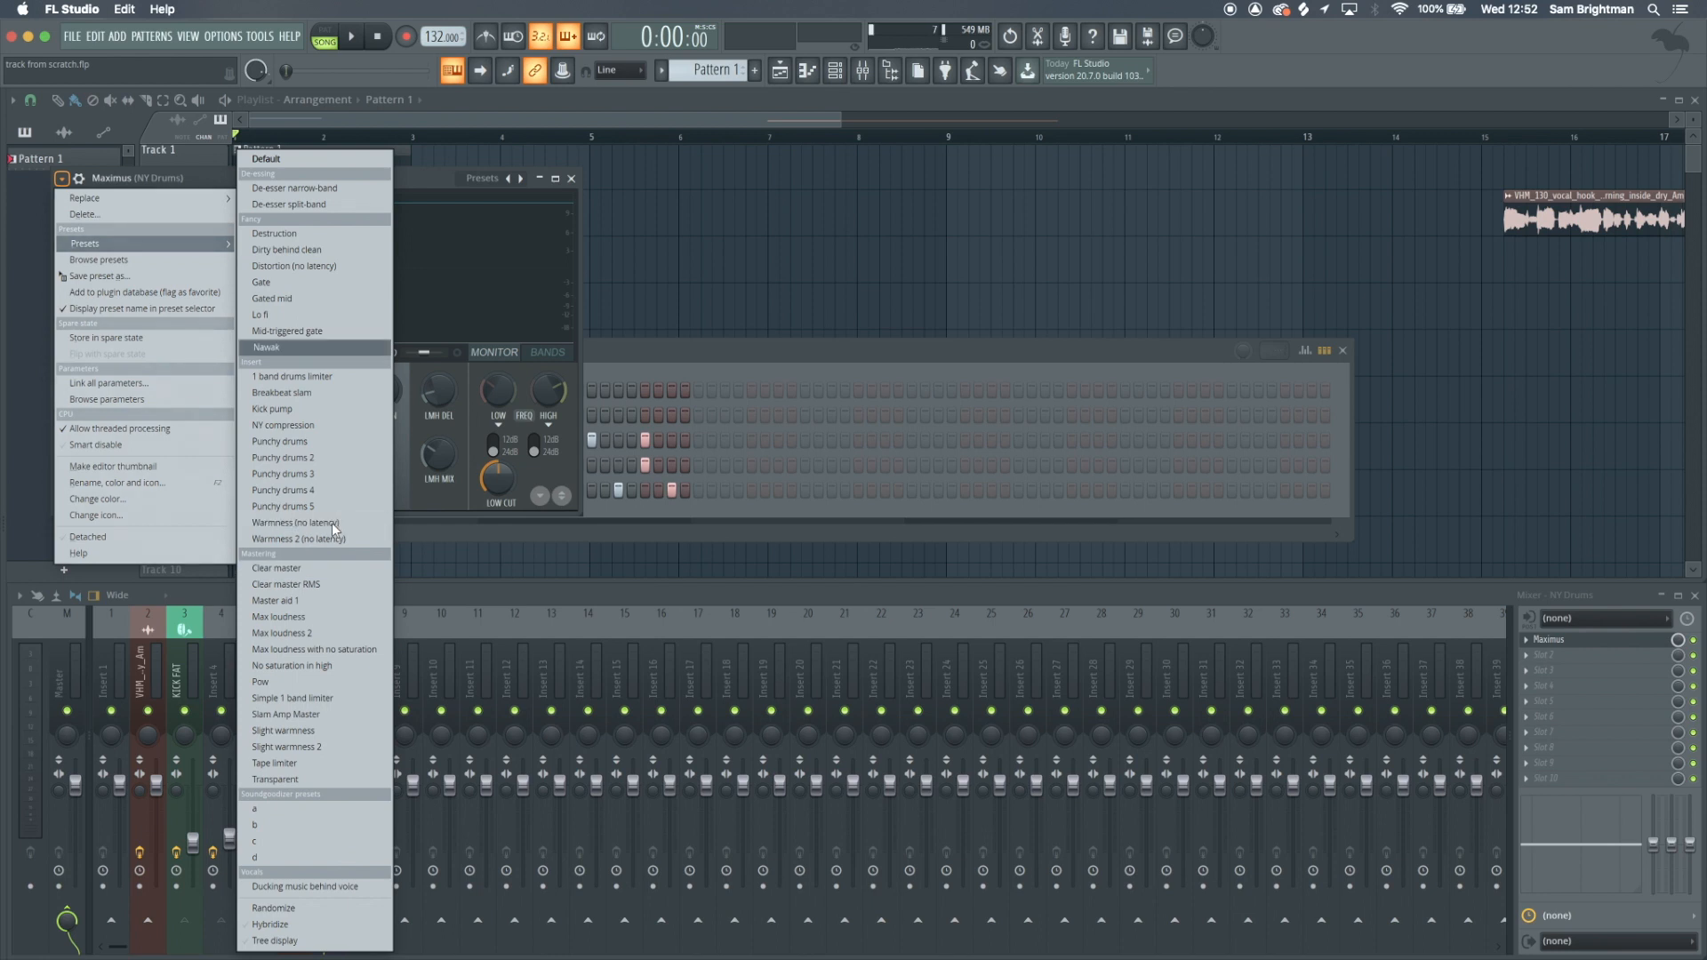
key("n")
key("n")
key("n")
key("n")
key("n")
key("n")
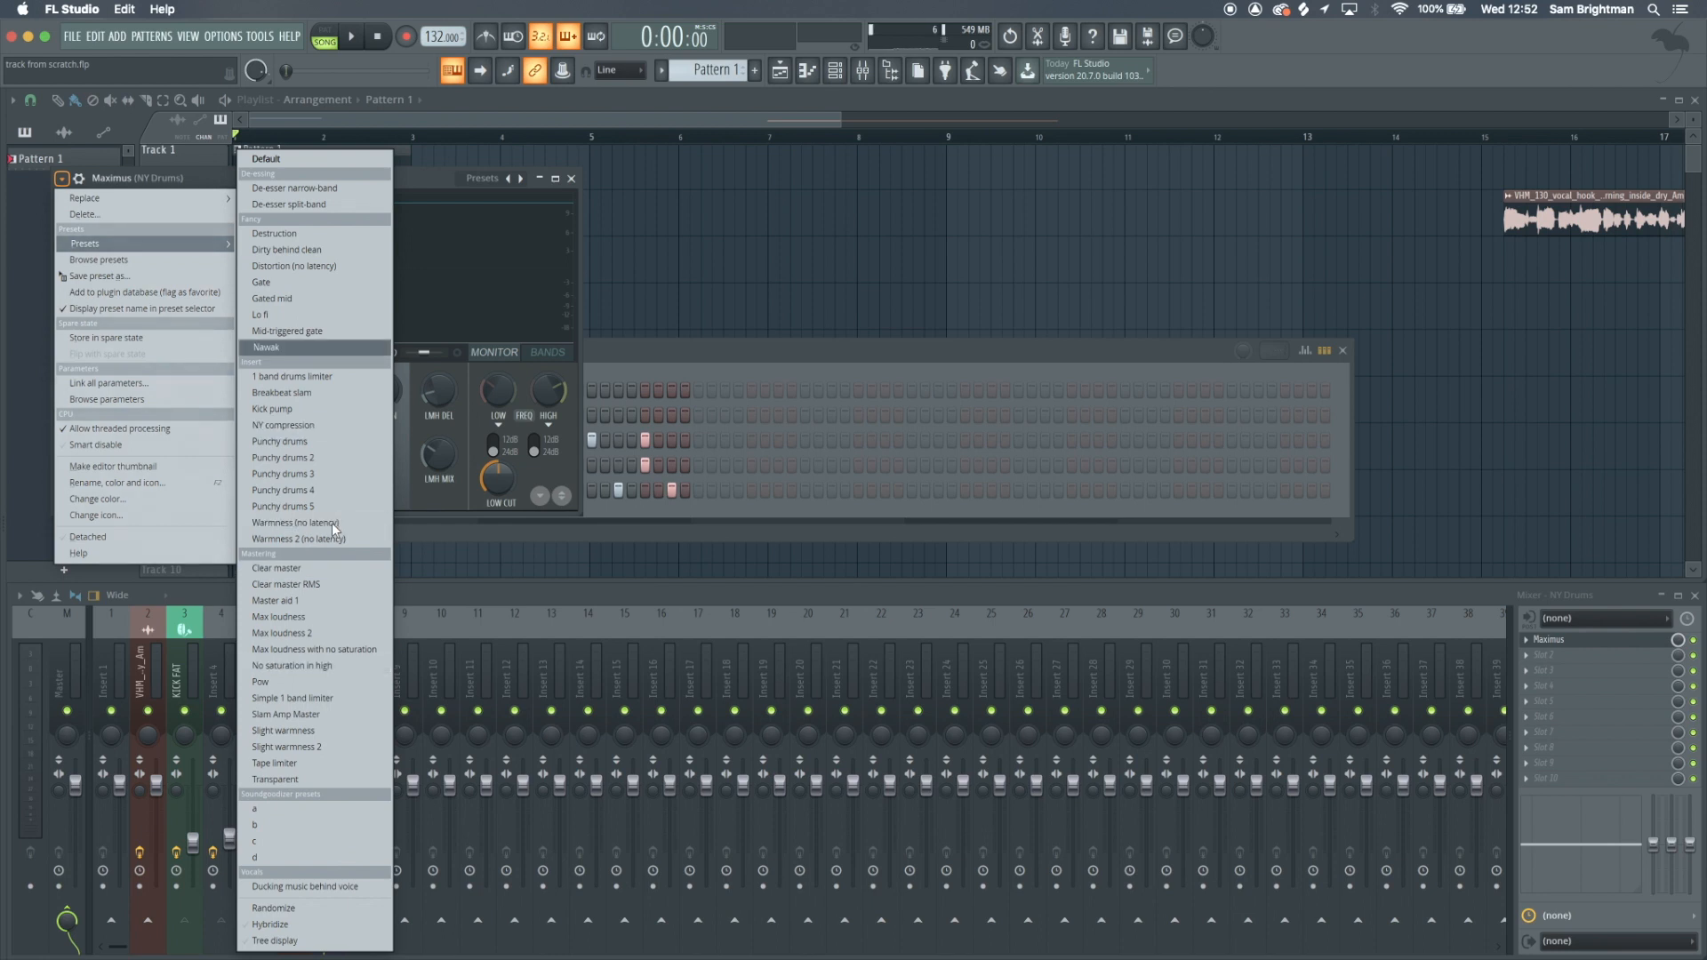
left_click(305, 426)
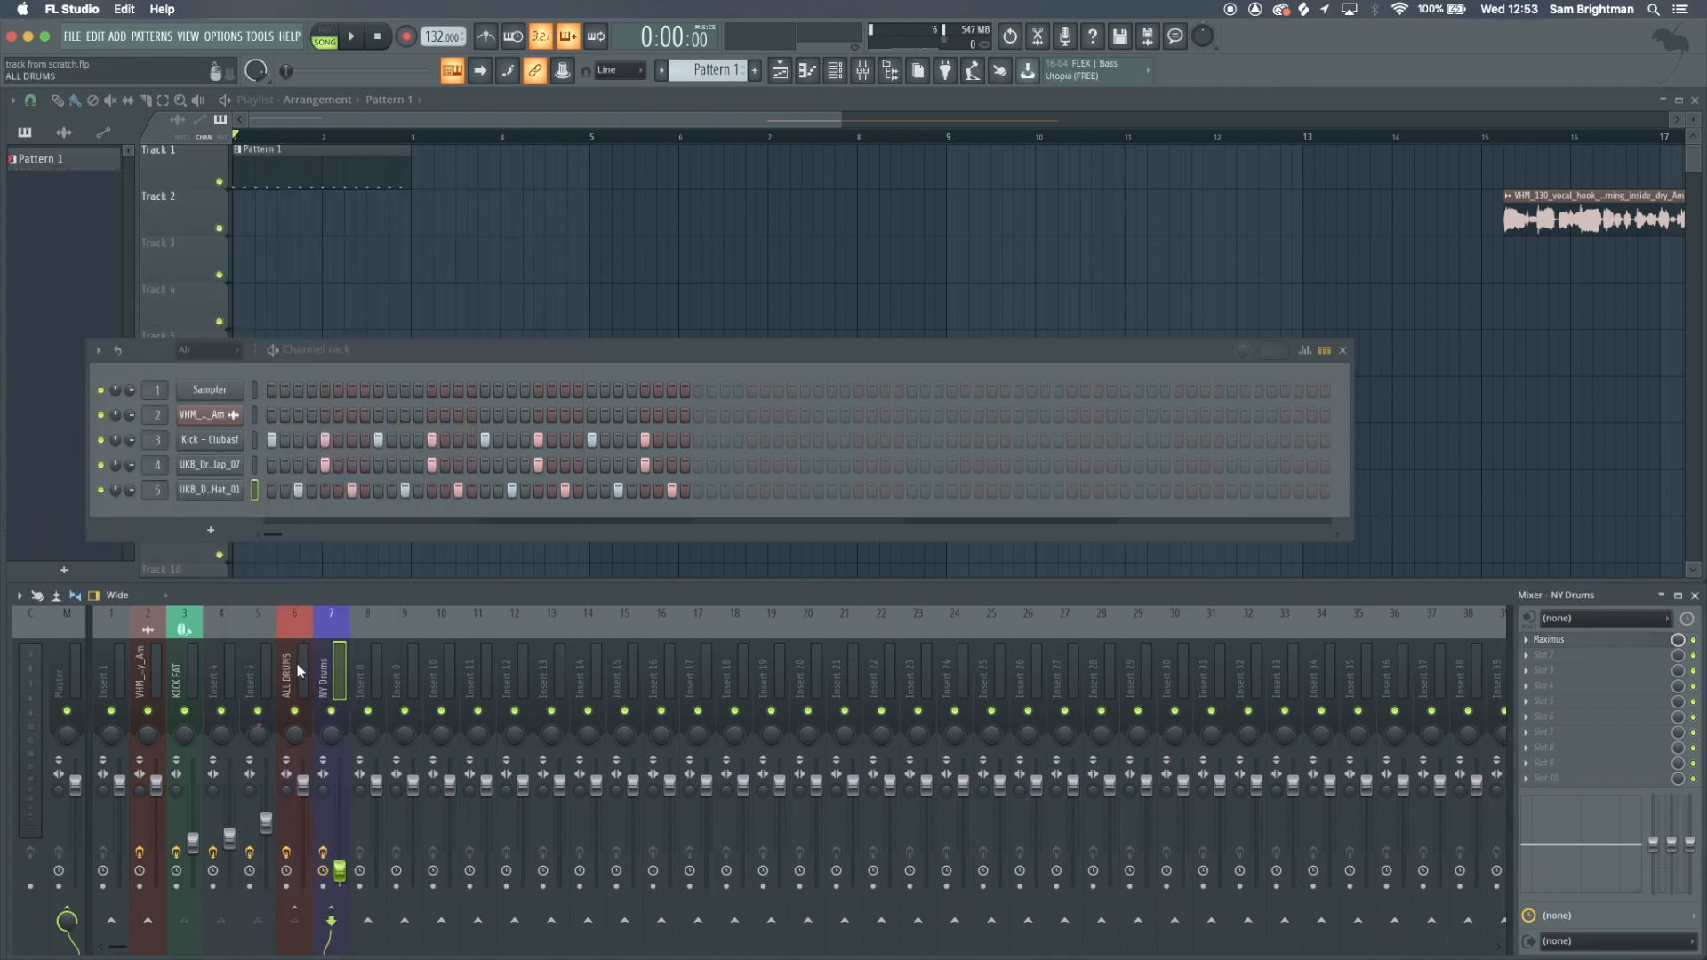
Raise the NY Drums track's volume slightly while the pattern plays, checking the send from ALL DRUMS
left_click(300, 672)
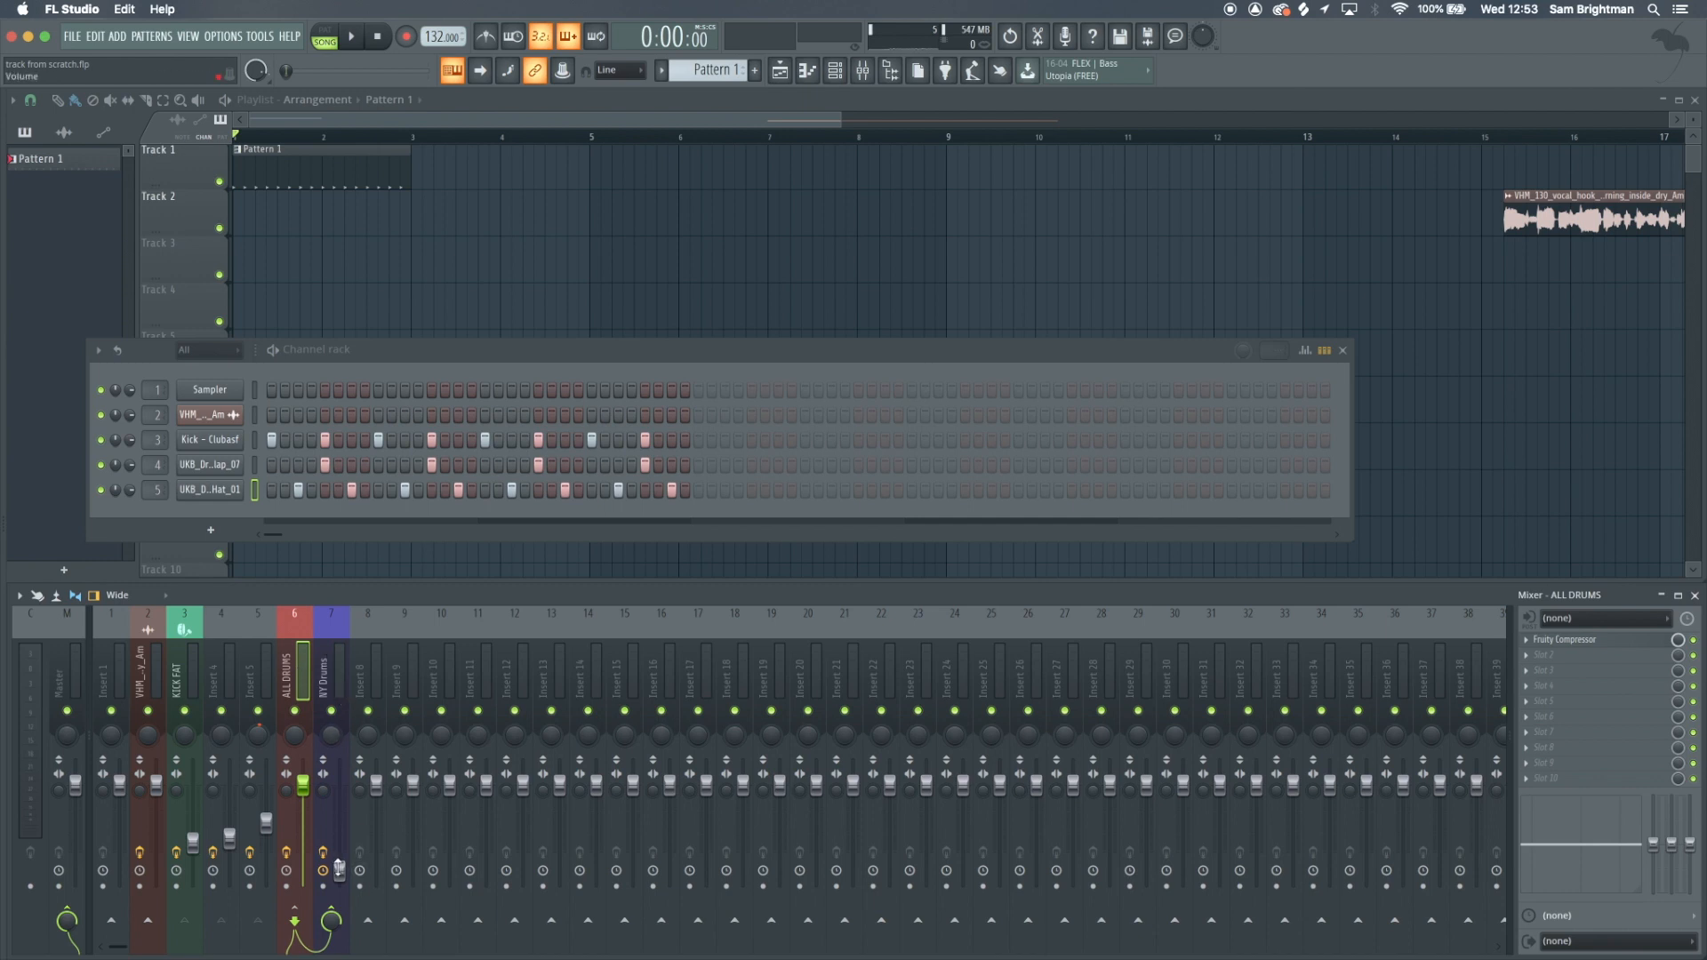
key("space")
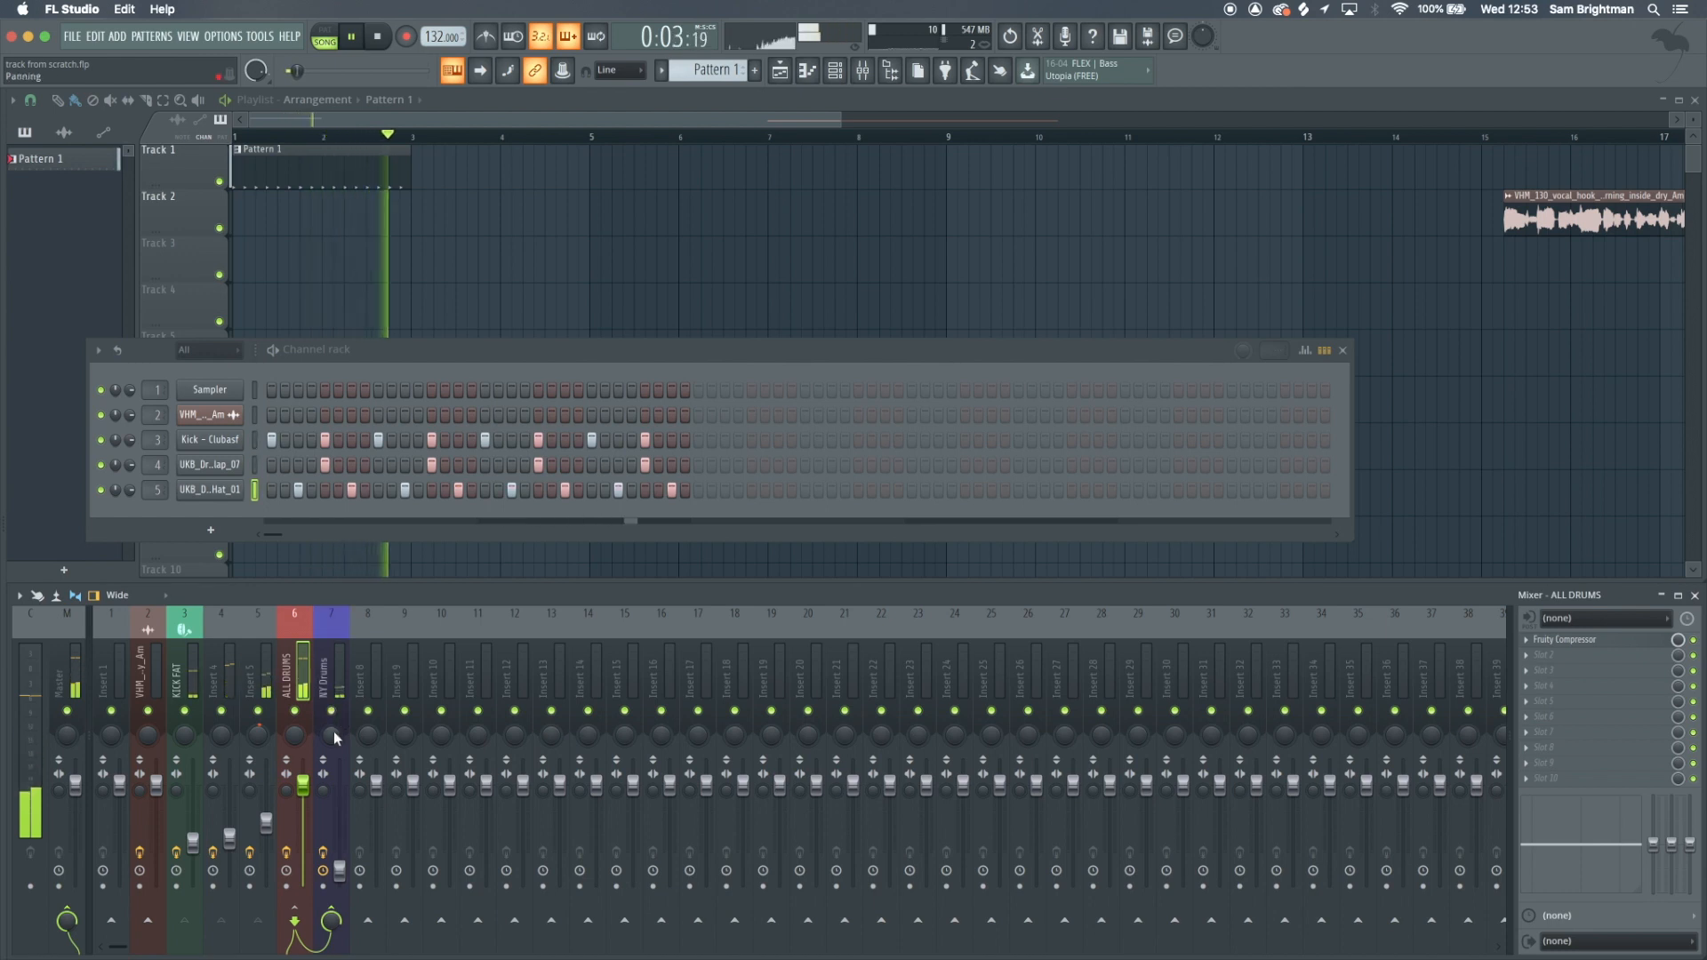
mouse_move(339, 870)
left_mouse_down()
mouse_move(339, 828)
mouse_move(339, 851)
left_mouse_up()
key("space")
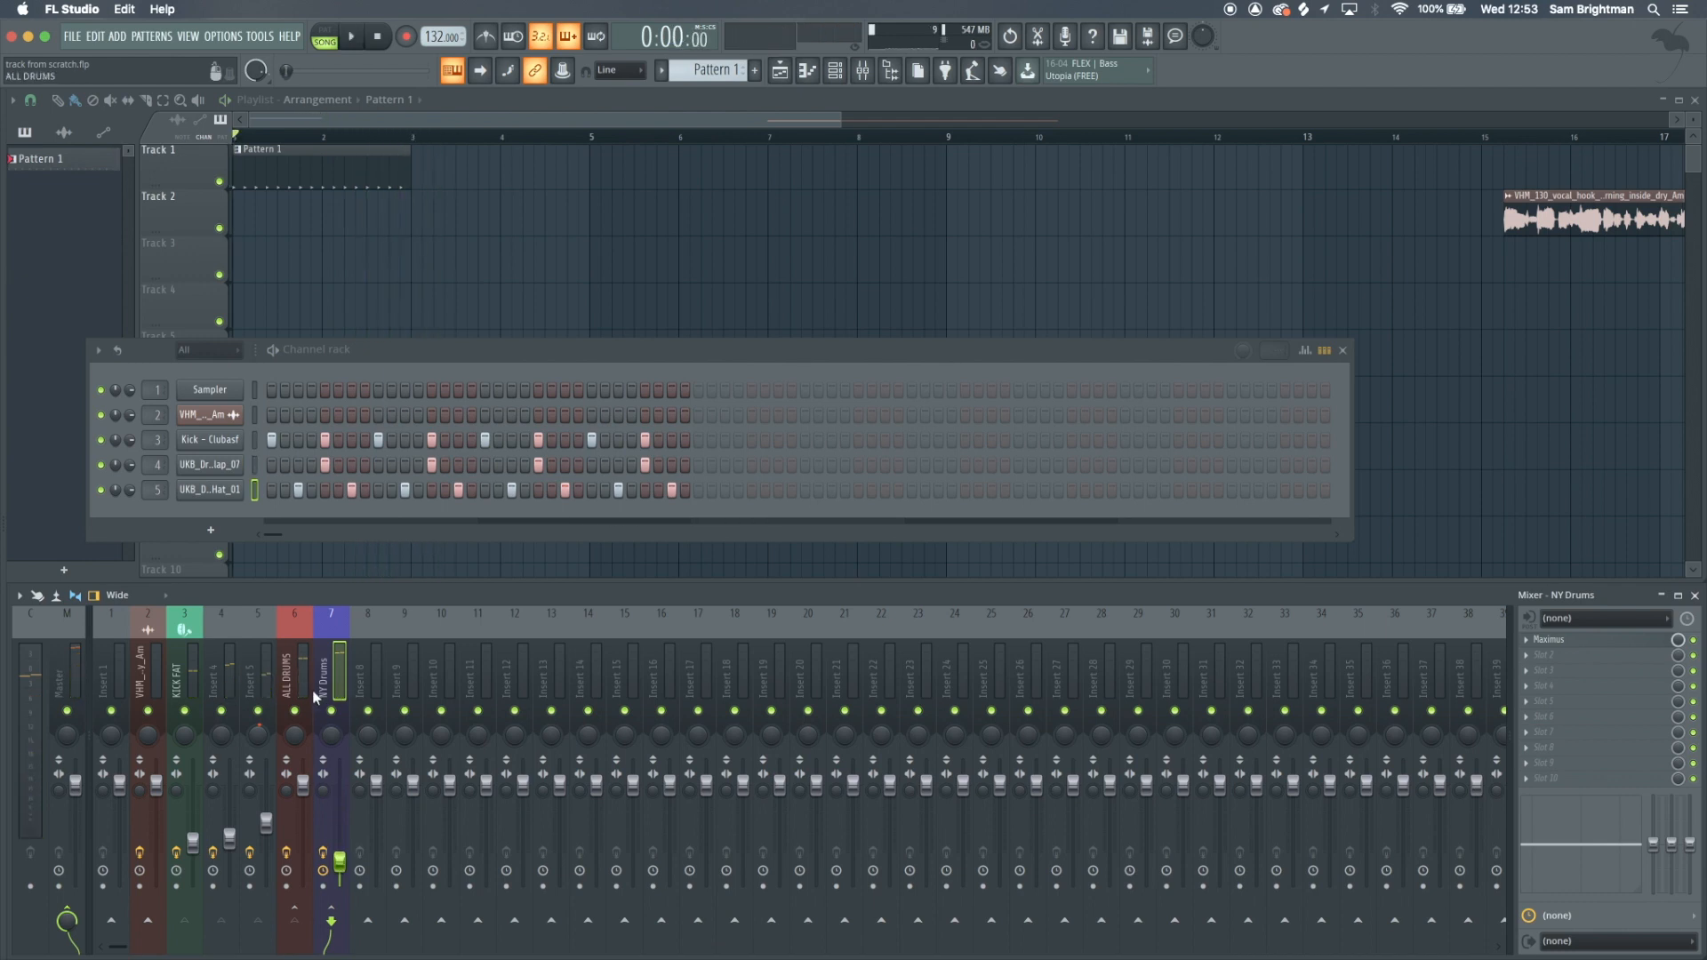
Load the *TEMPLATE* Drum Grit state onto mixer track 8 and send ALL DRUMS to it
left_click(301, 666)
left_click(361, 661)
left_click(19, 594)
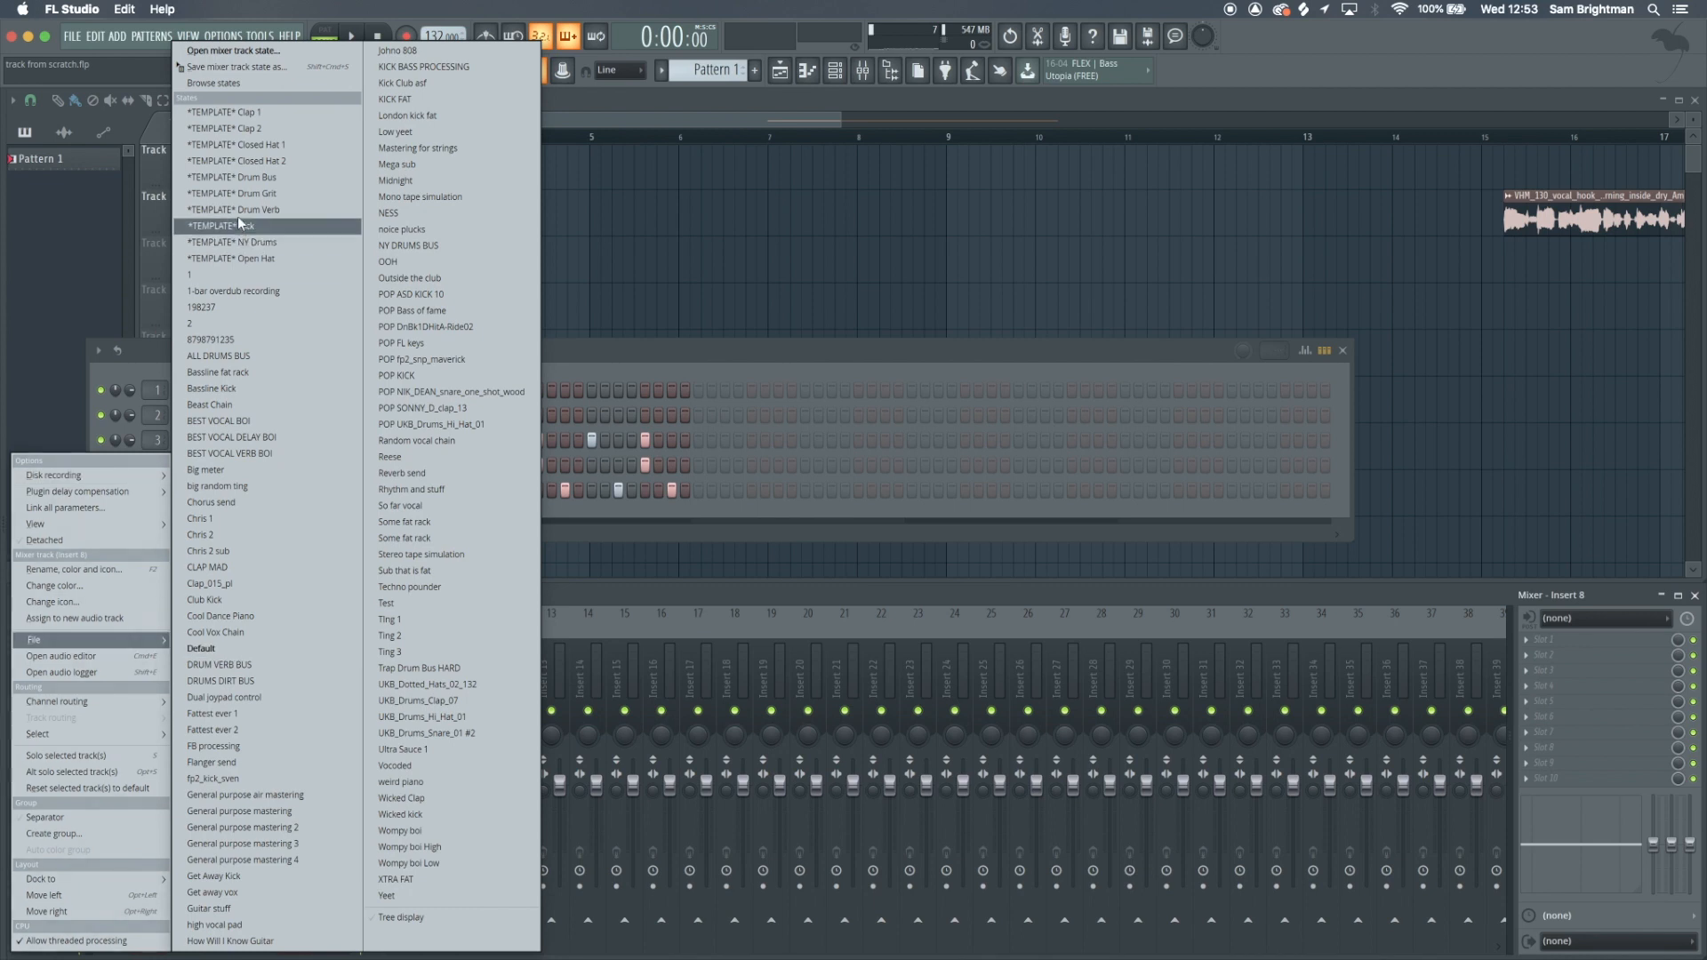
left_click(235, 194)
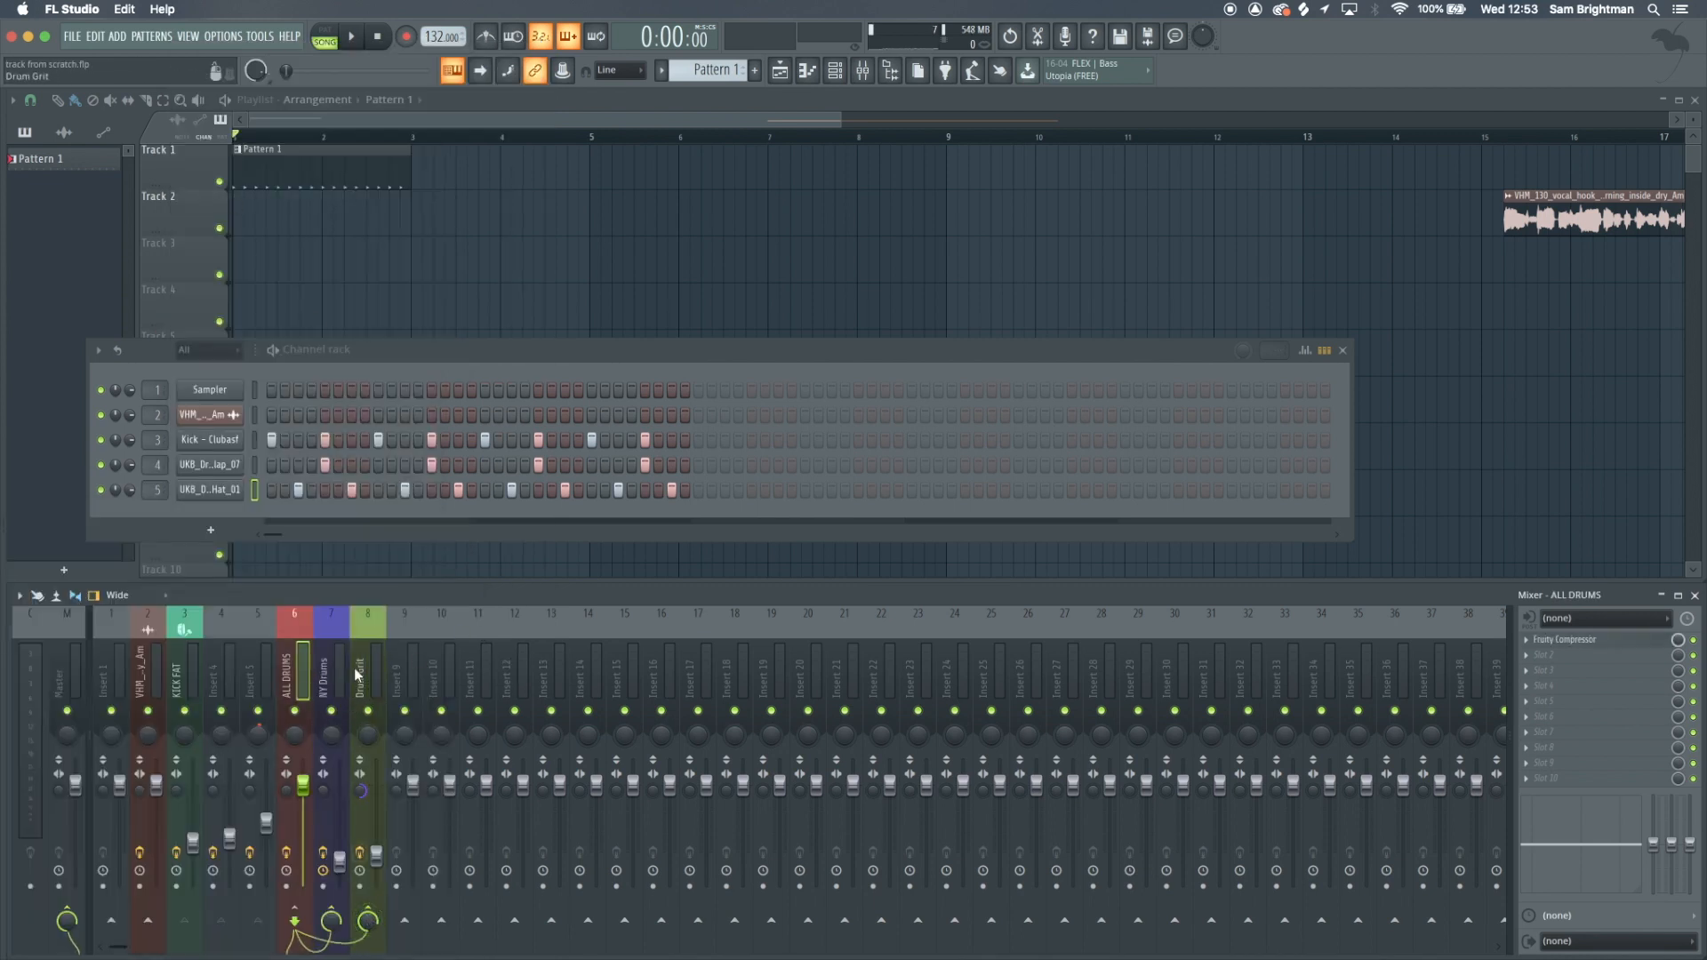
Play the pattern to hear the Drum Grit send and check its CamelCrusher effect
key("space")
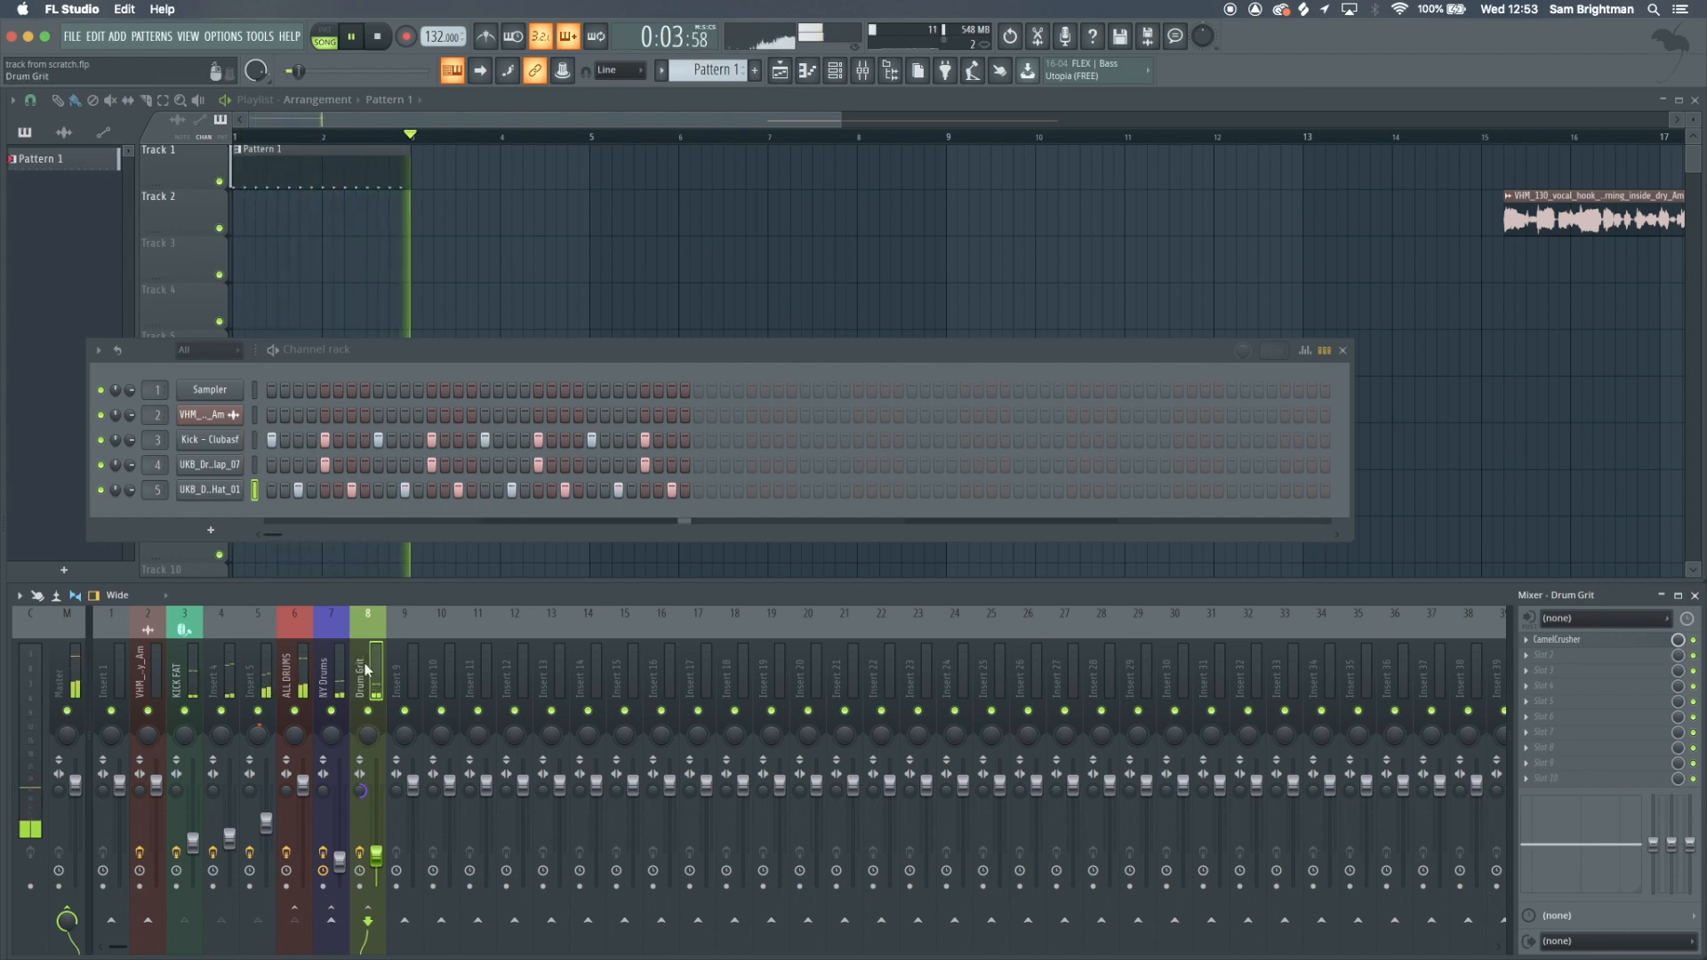
key("space")
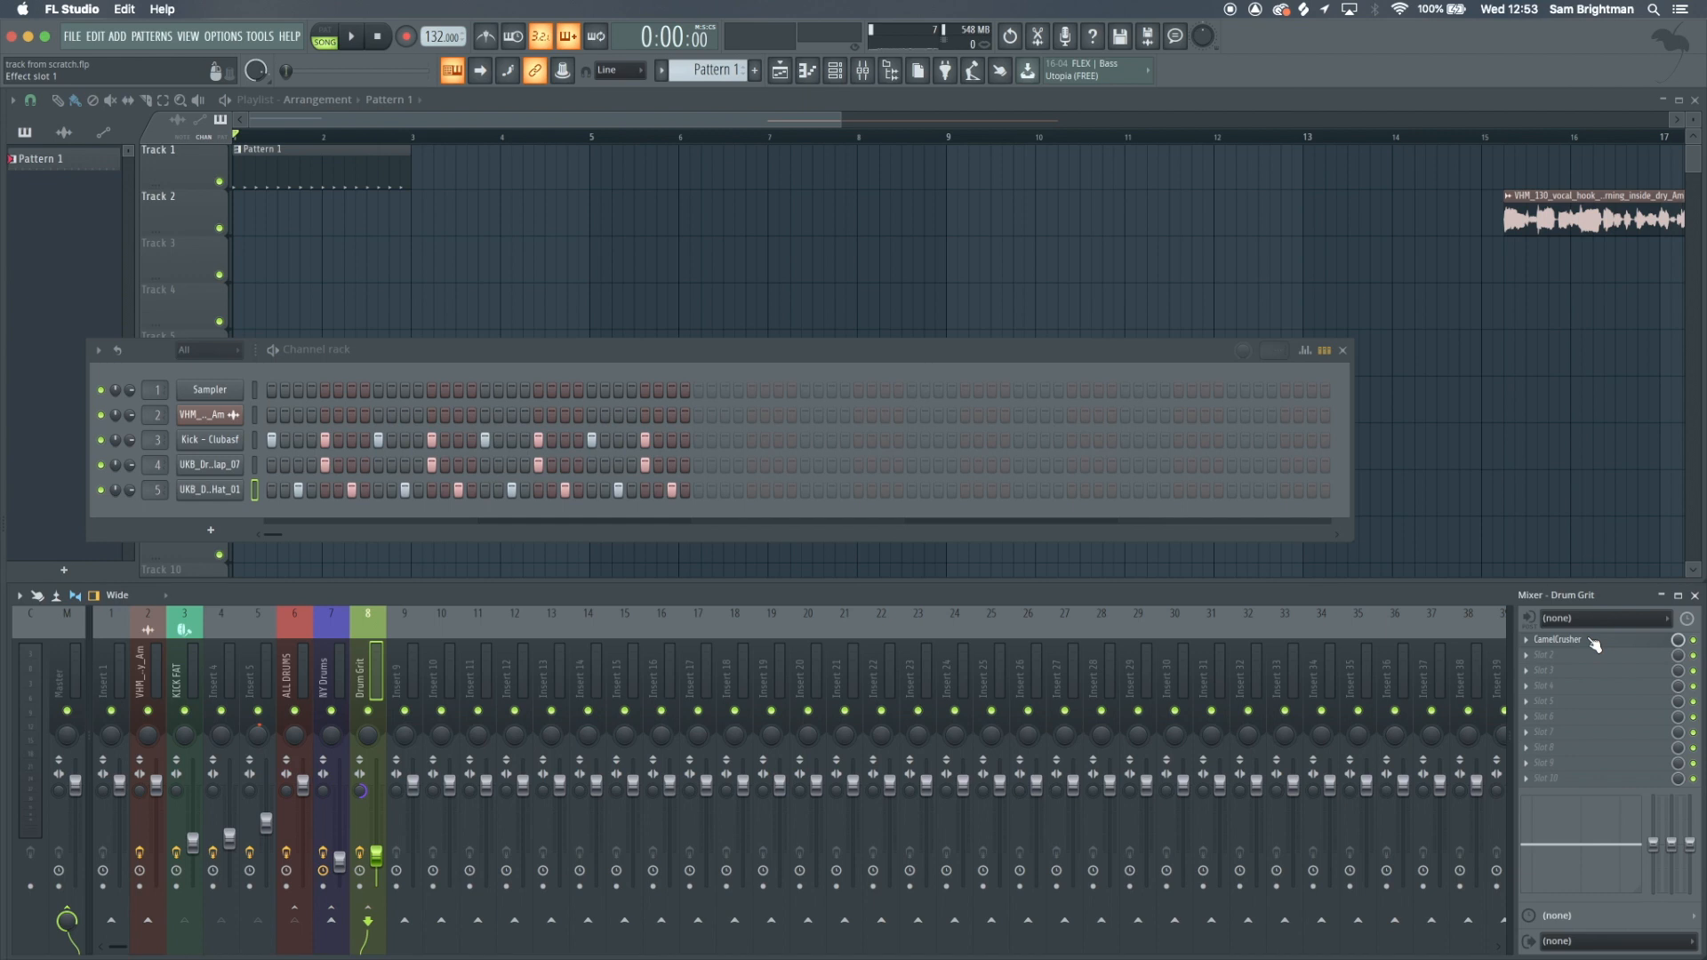
left_click(697, 354)
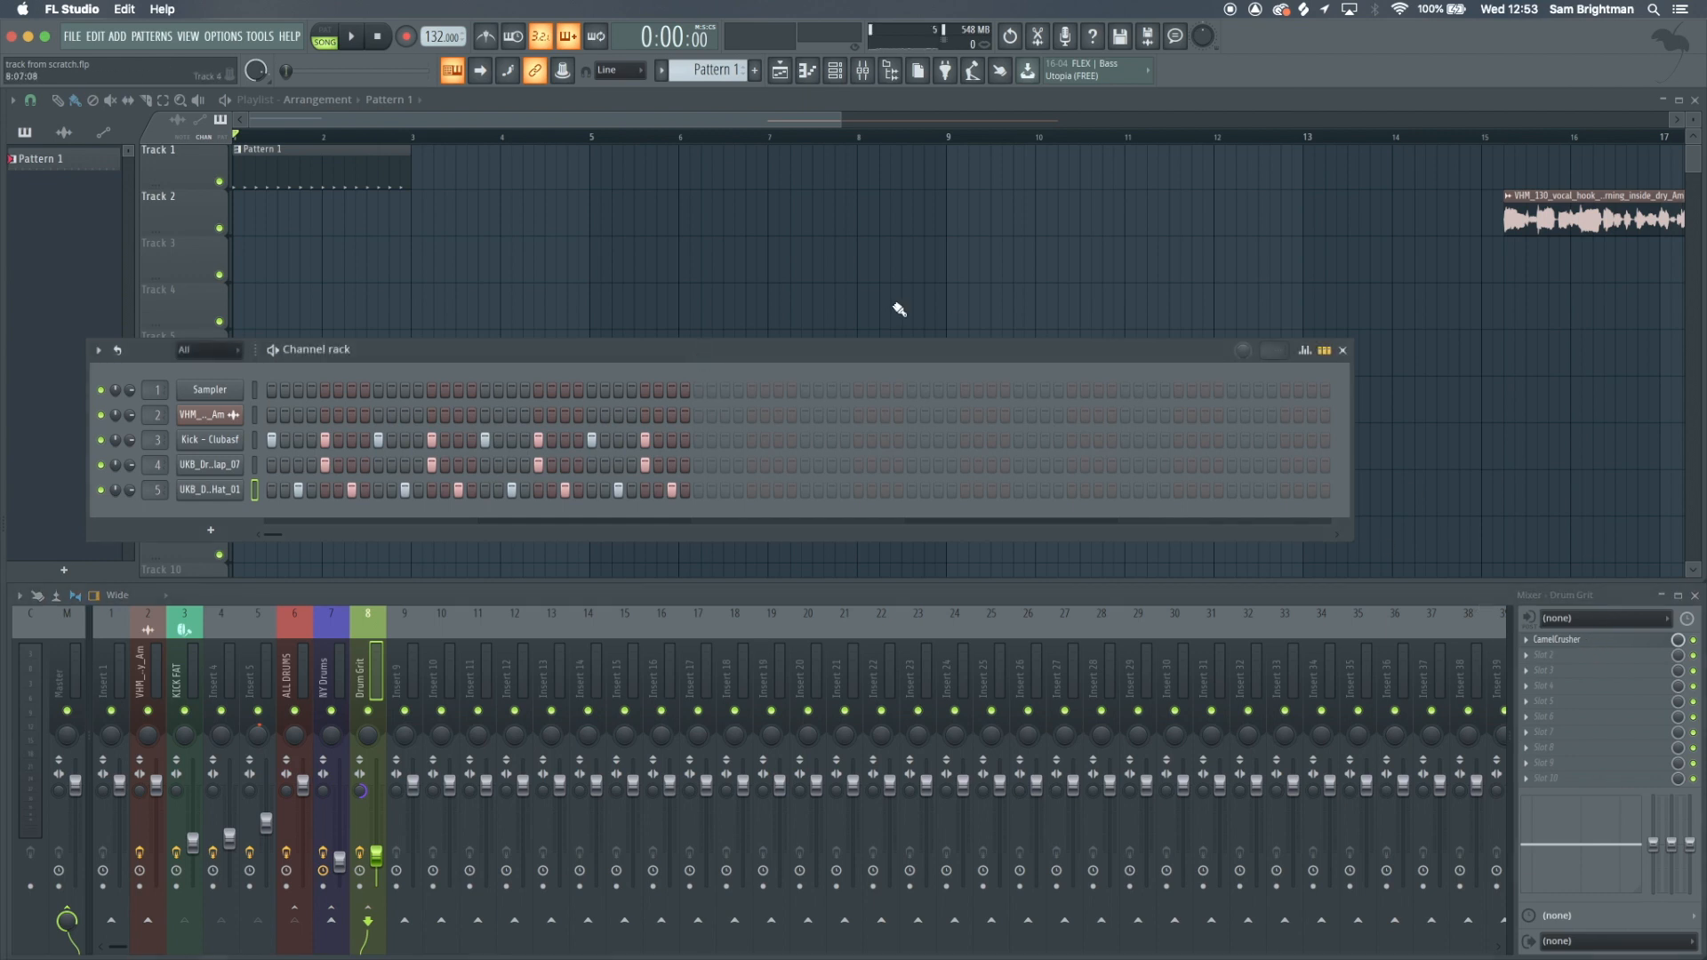
Place a second Pattern 1 clip on Track 1 directly after the first, play it back and save the project
left_click_drag(372, 162, 400, 241)
right_click(396, 237)
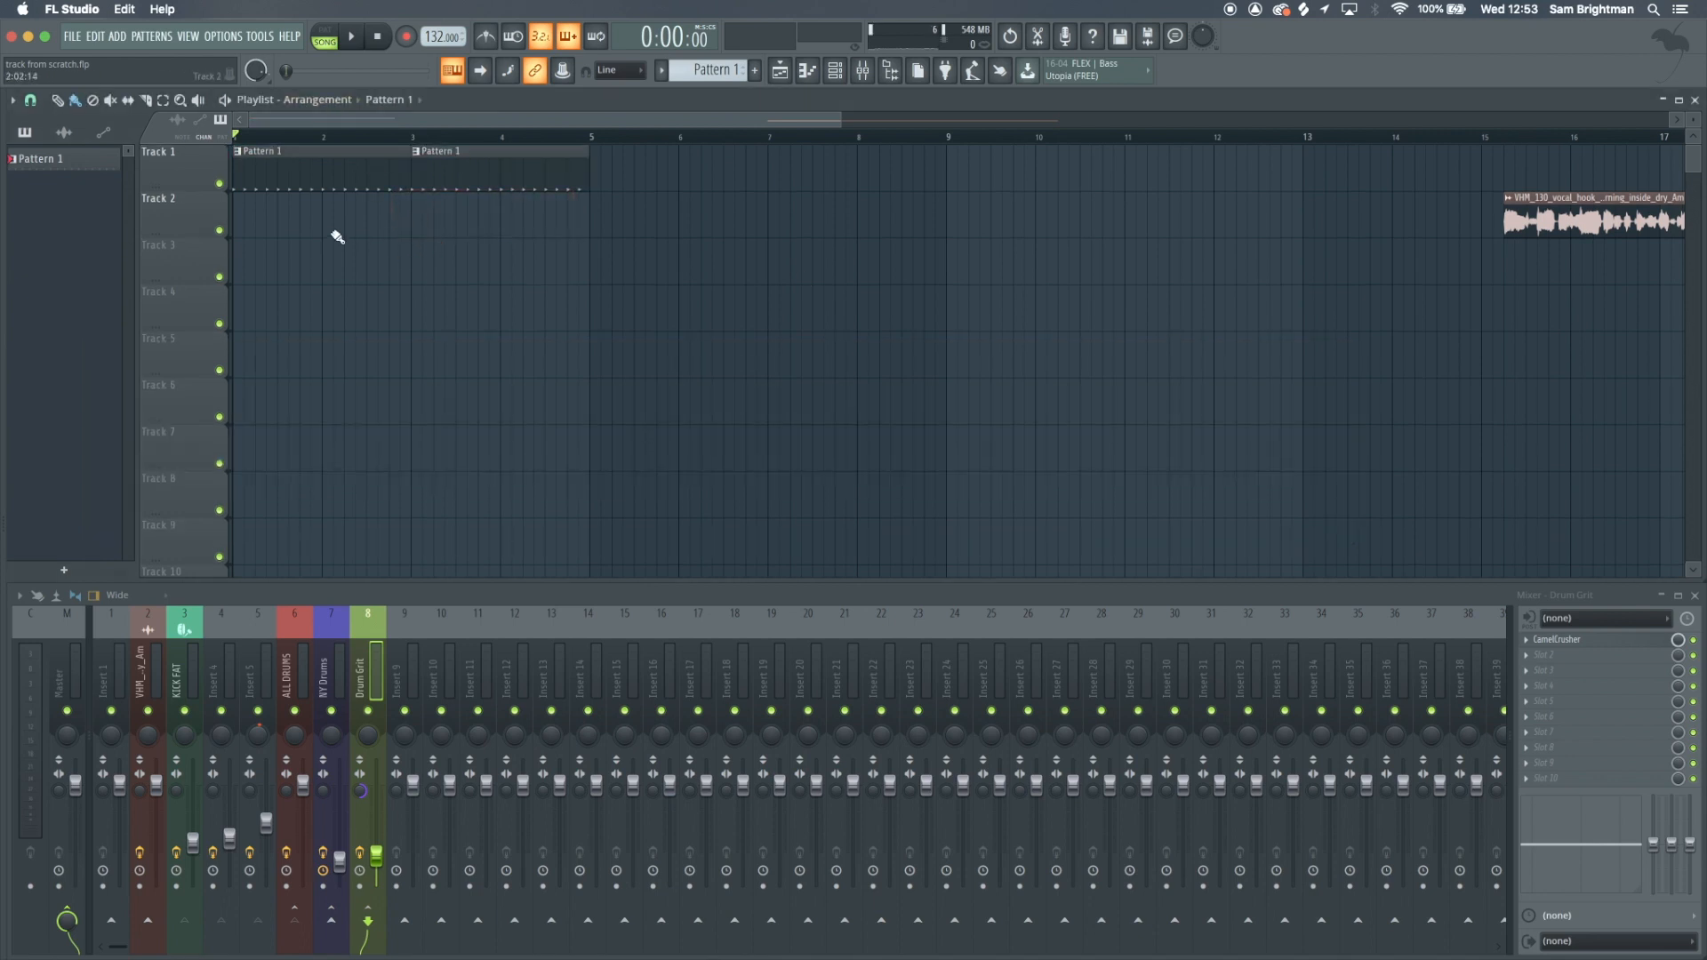
key("space")
scroll(248, 207, "up", 3)
key("super+s")
scroll(247, 207, "down", 4)
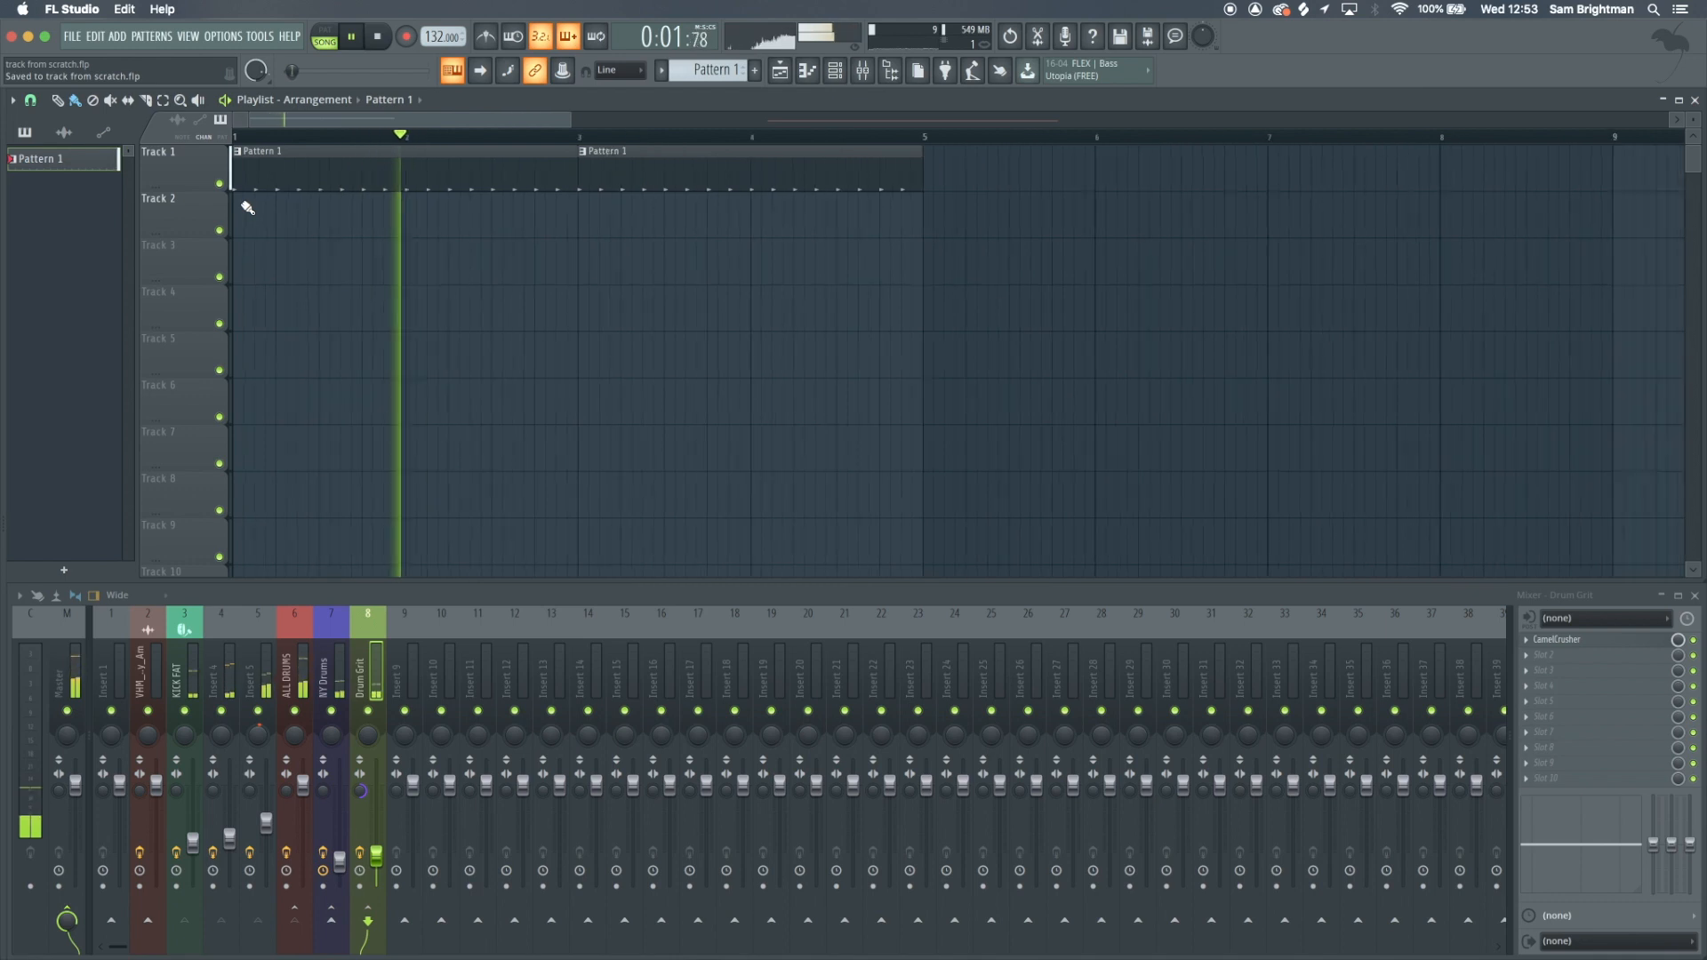
key("space")
Create Pattern 2, place it at the start of Track 2, and select the first four bars of the playlist as the loop range
left_click(756, 70)
left_click_drag(302, 213, 234, 212)
left_click(835, 70)
left_click(835, 70)
left_click_drag(563, 139, 234, 138)
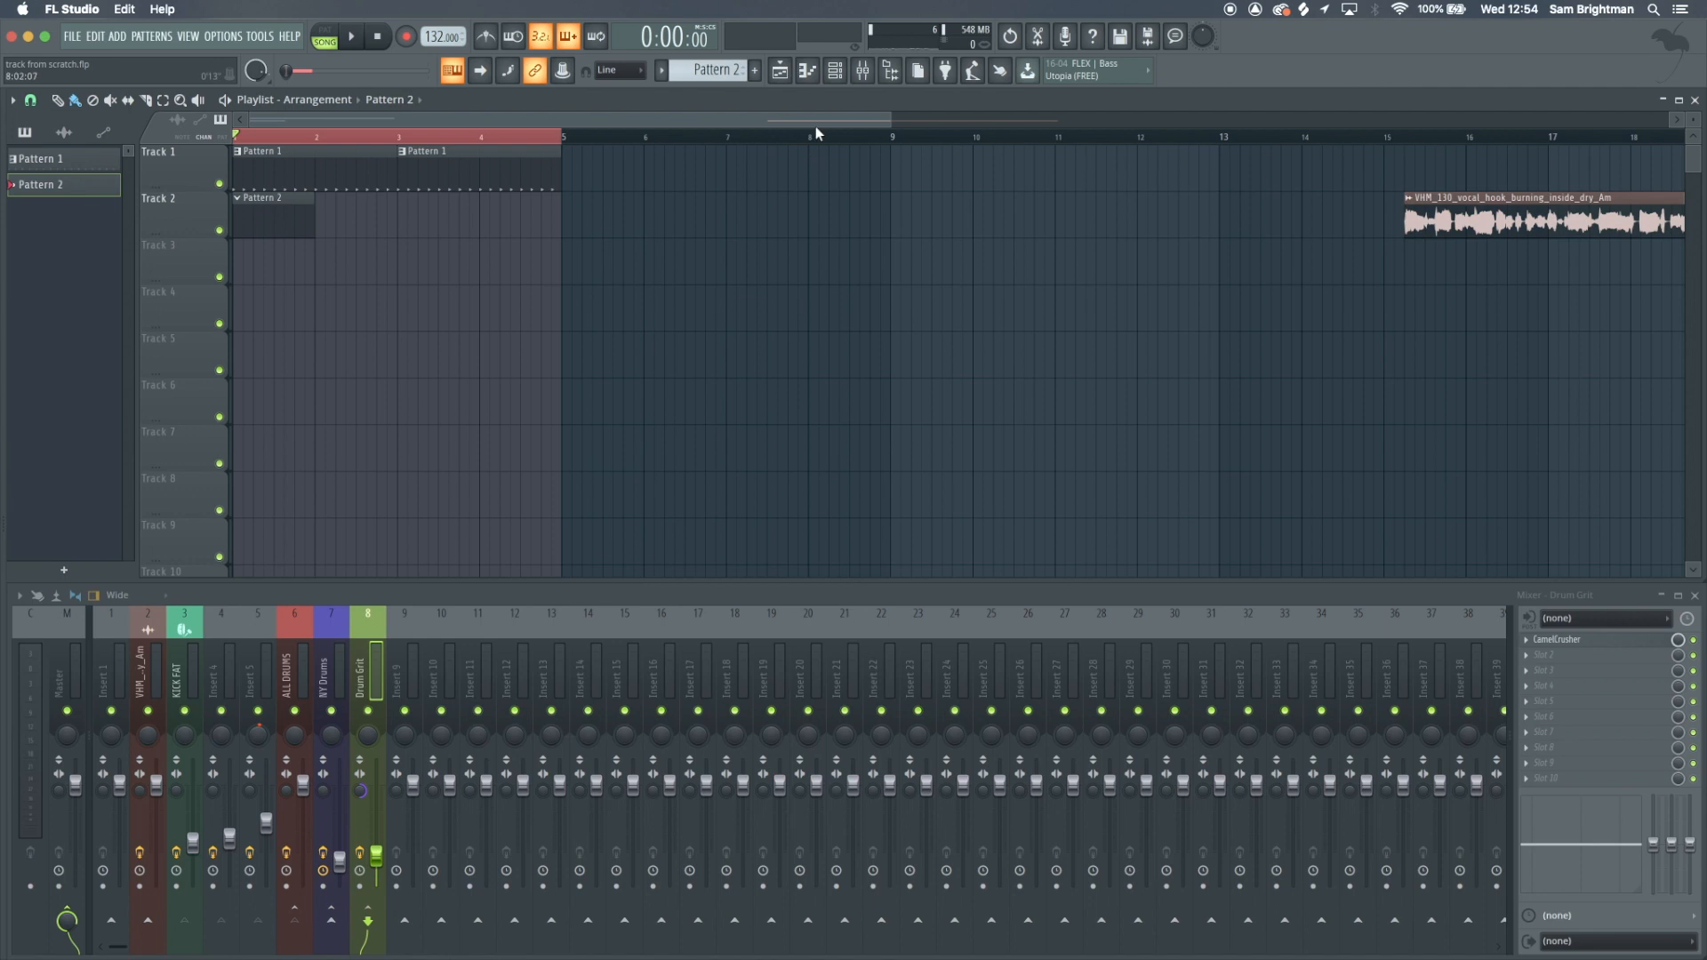
Add a Serum [64bit] channel to the channel rack and play test notes on it
left_click(838, 73)
left_click(217, 532)
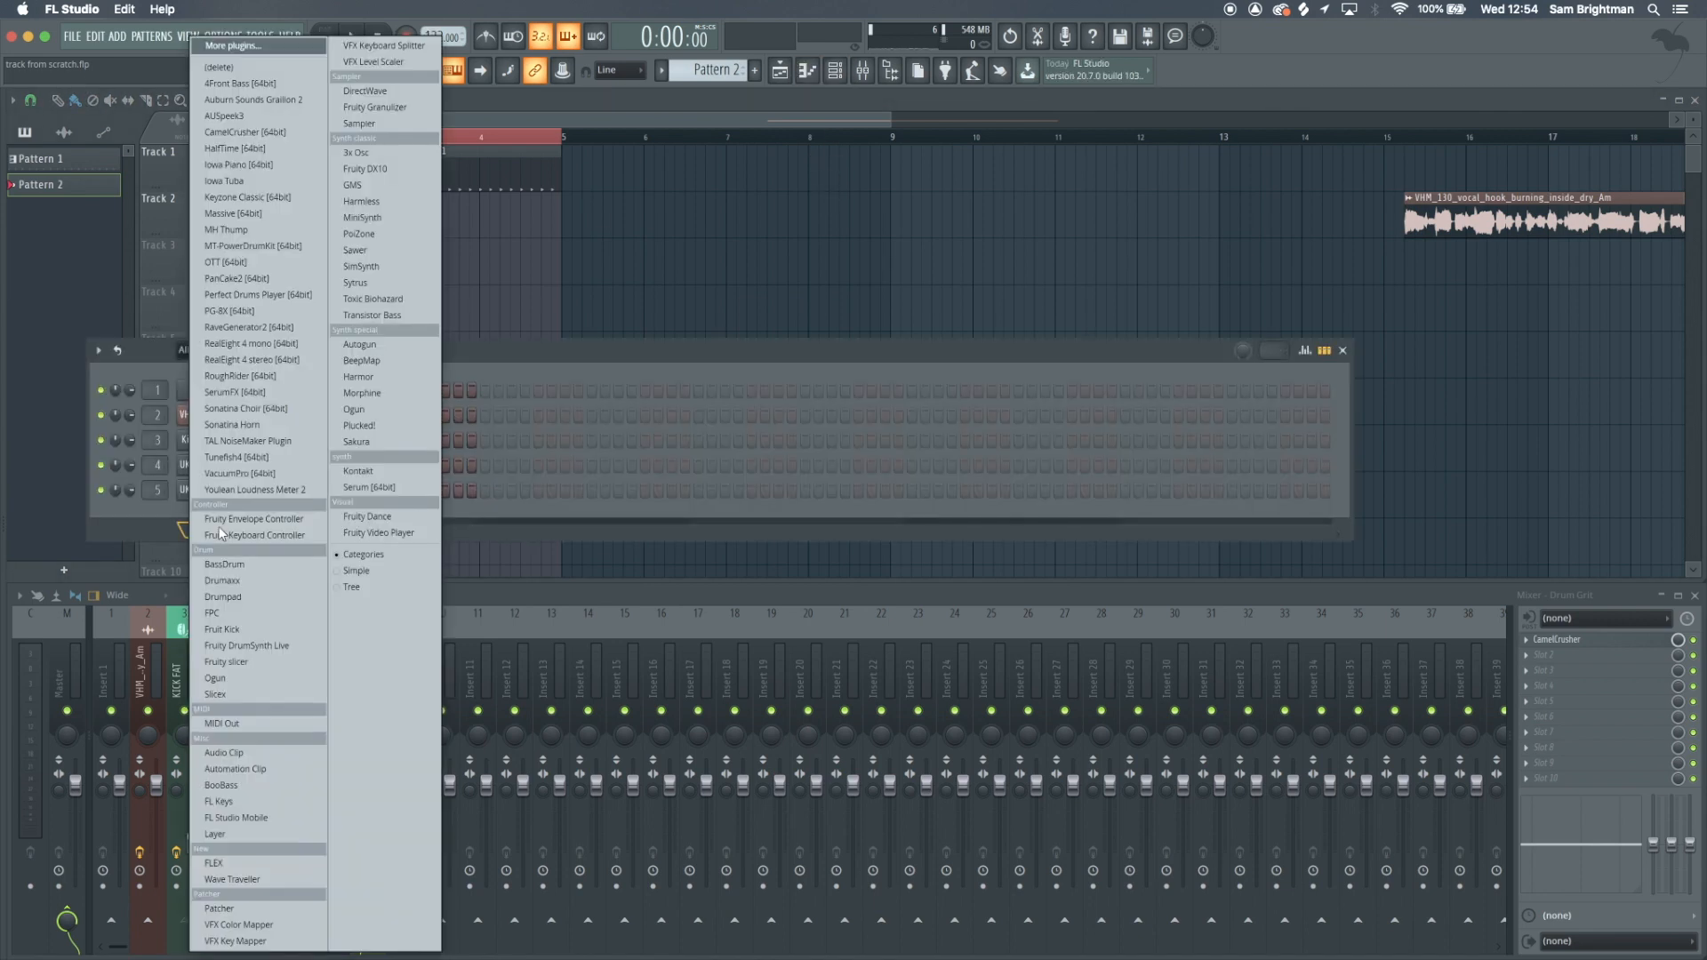
left_click(338, 488)
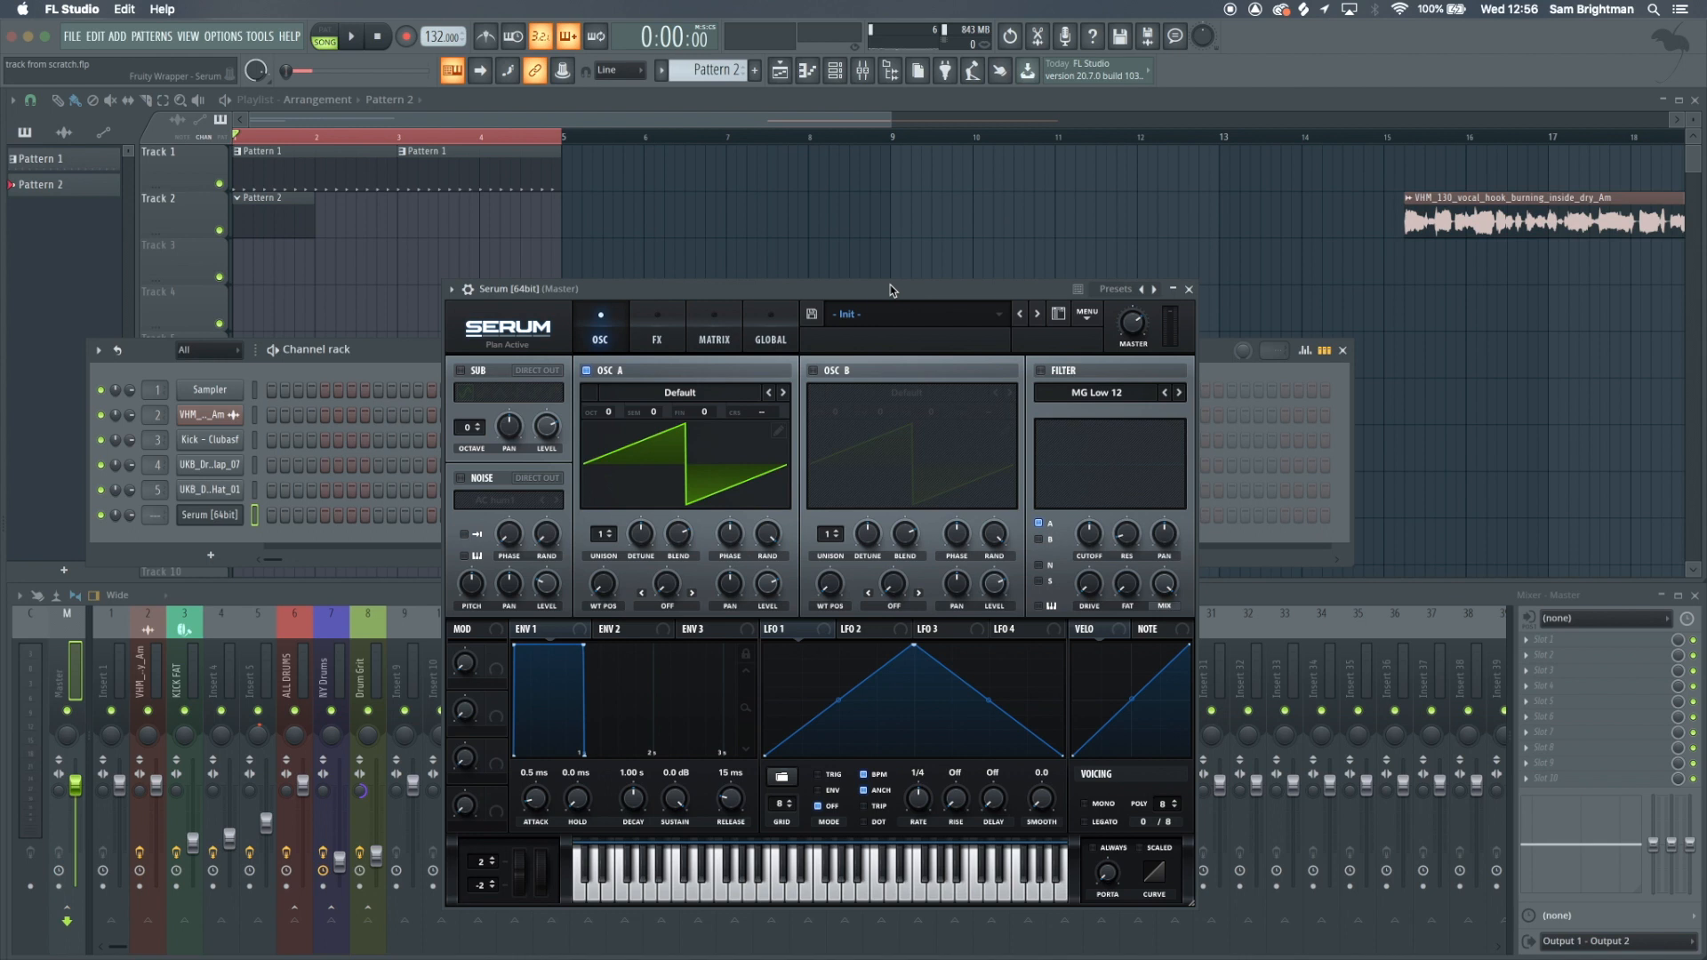
key("z")
key("z")
Audition Serum's WUB presets from EOS Dark Bass Presets, Evolution Of Sound - Dark Bass, moving on to WUB - ReverBBB
left_click(925, 311)
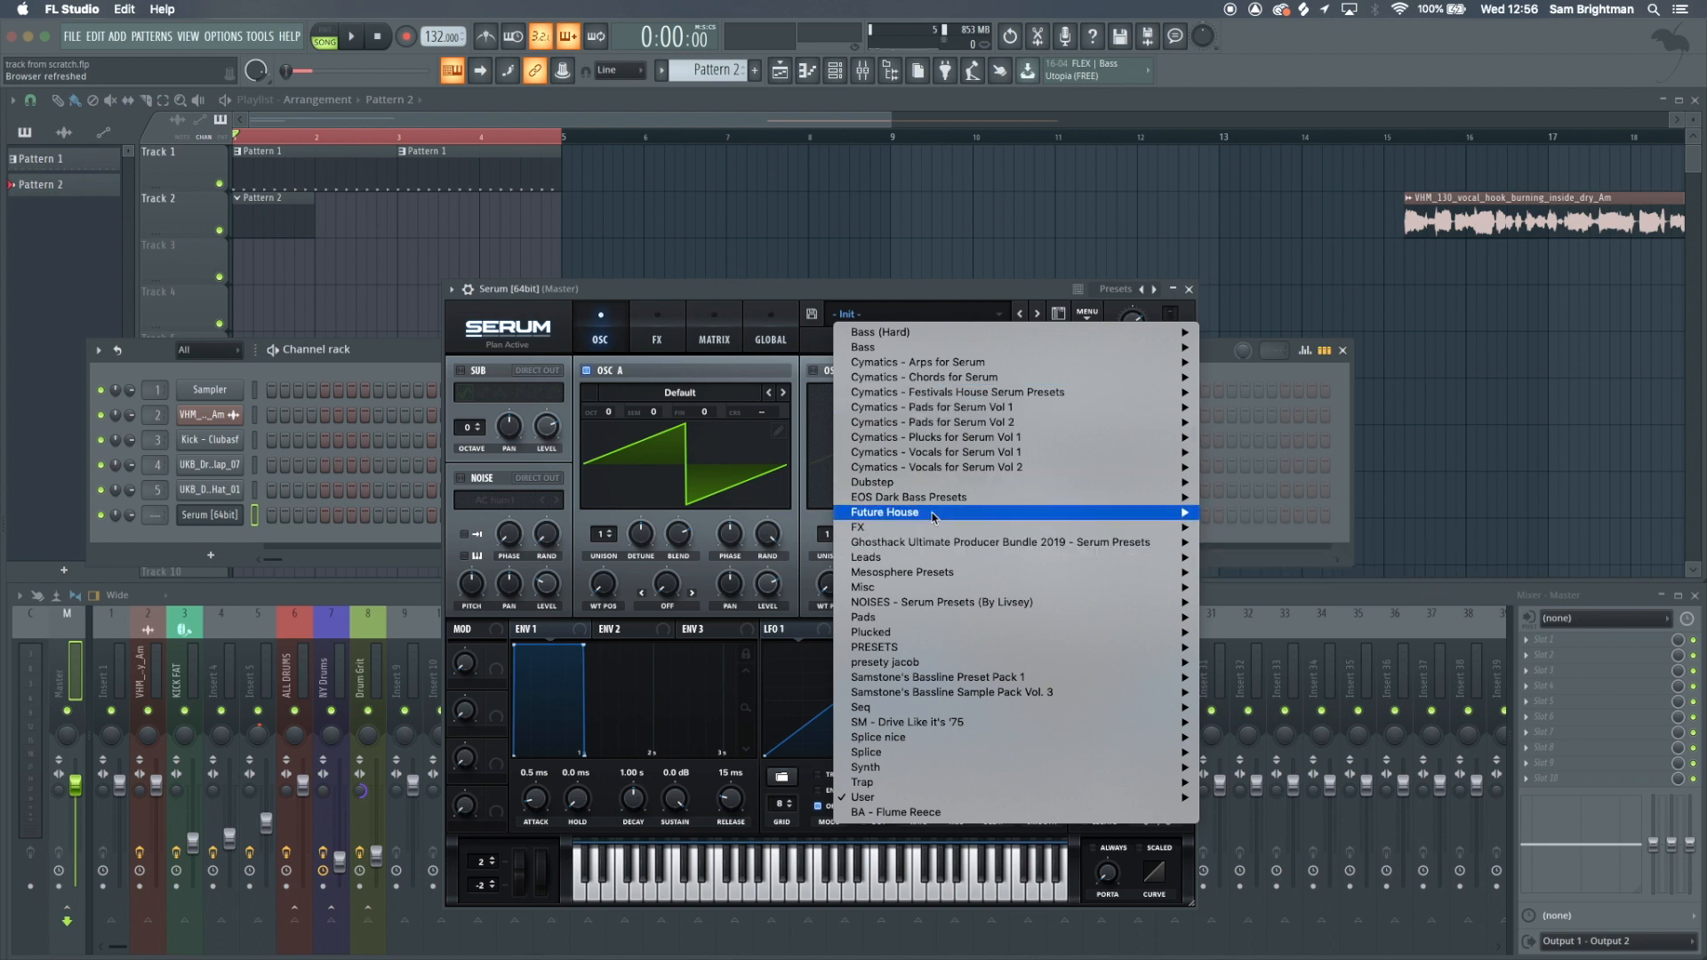
mouse_move(934, 500)
mouse_move(1288, 504)
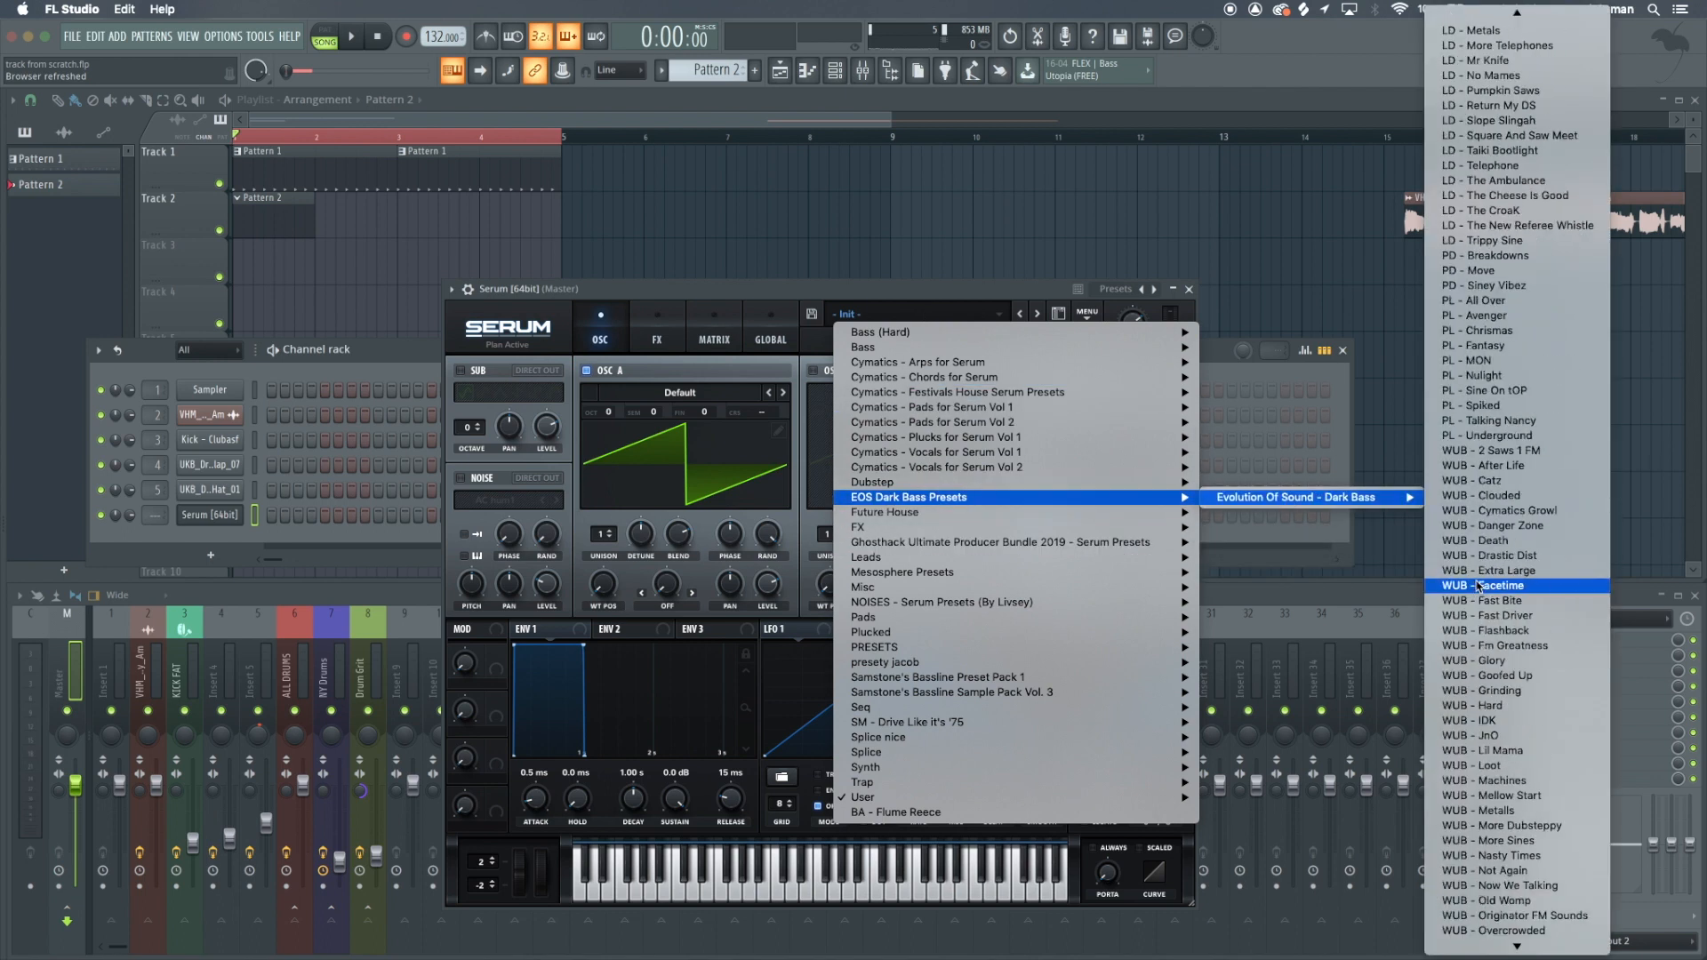
left_click(1478, 586)
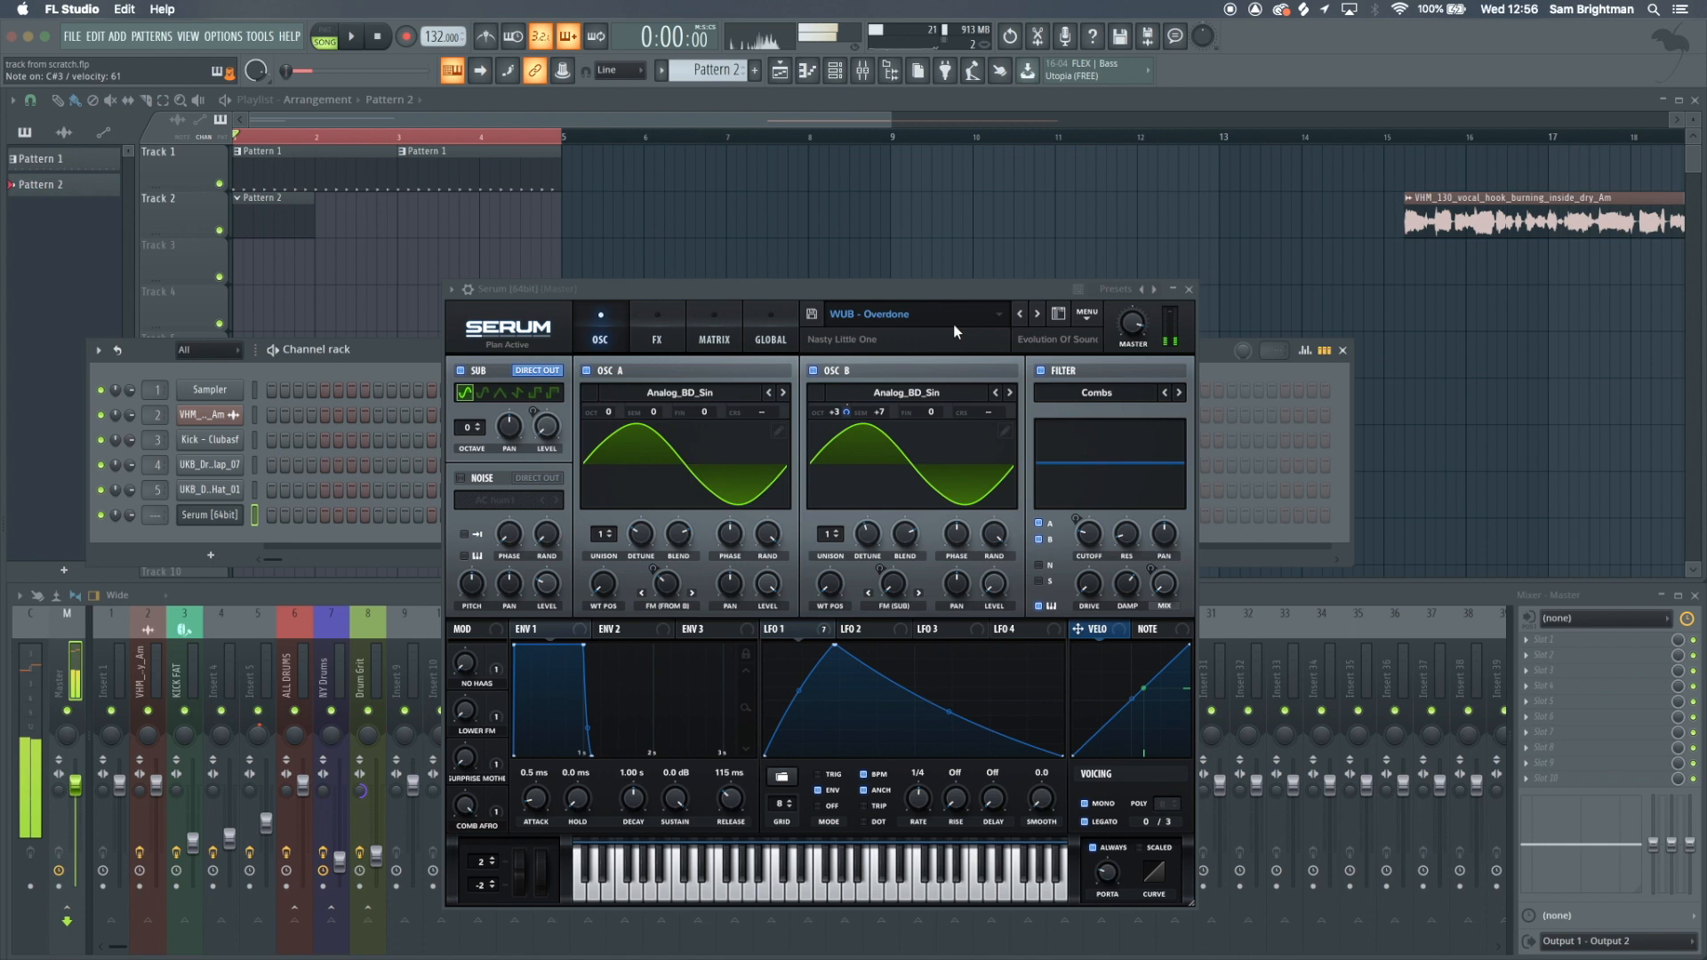
left_click(1036, 315)
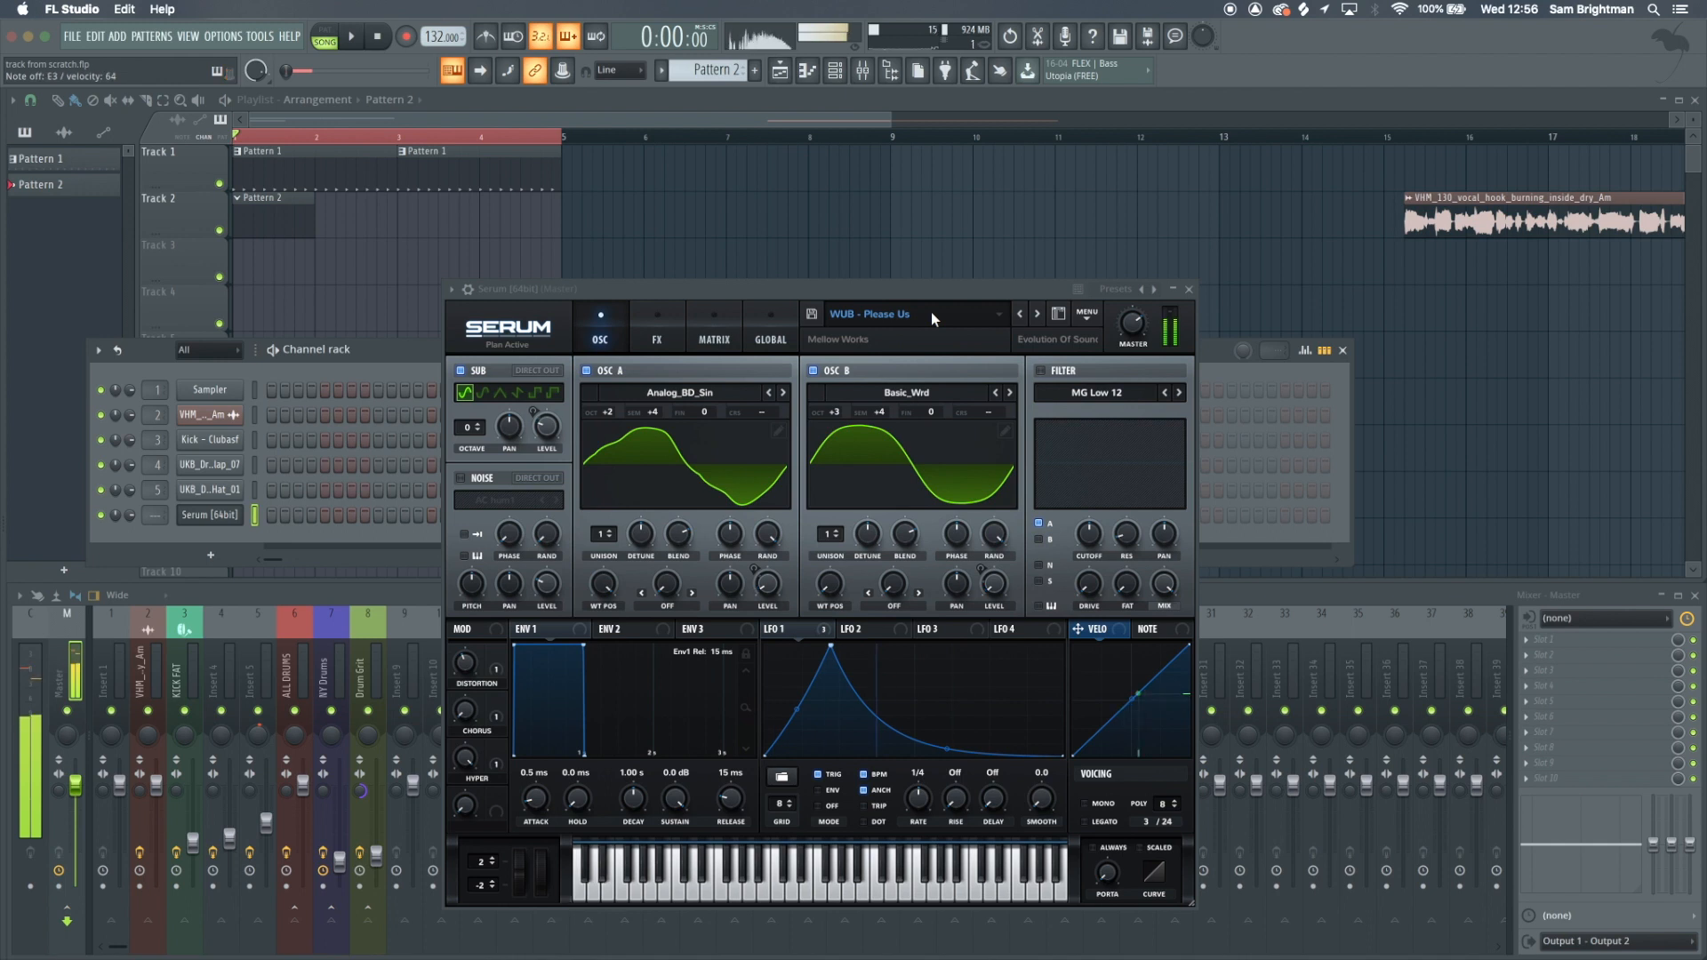
left_click(1041, 314)
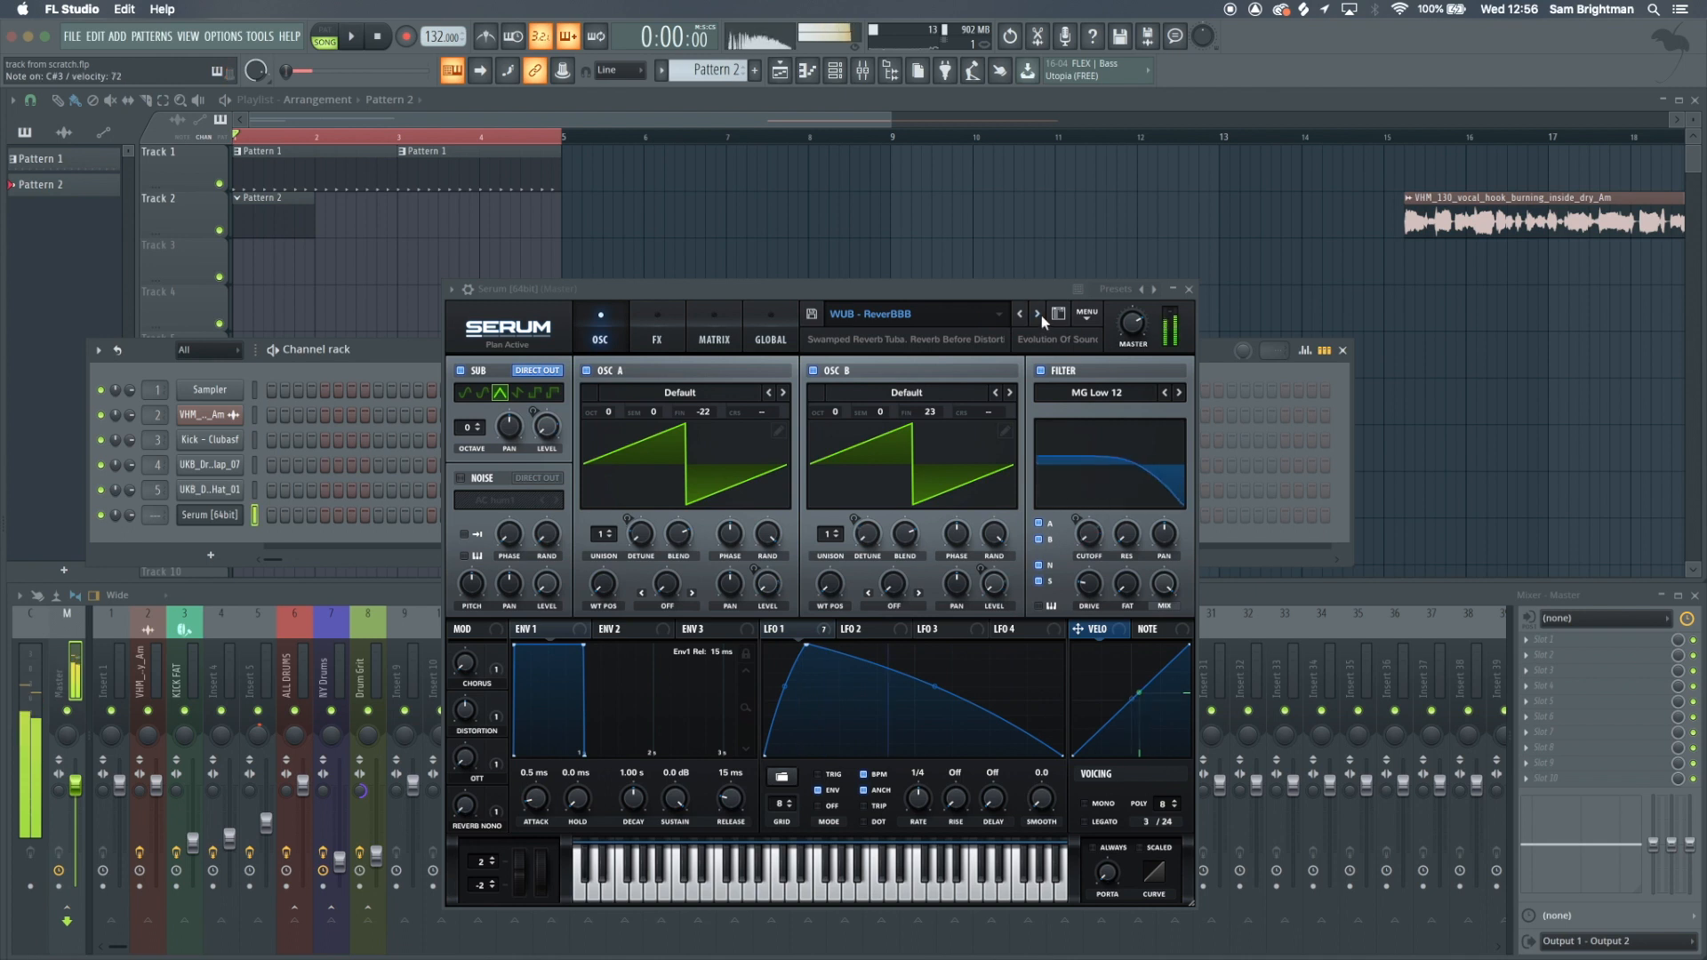
Audition the following WUB presets in Serum one by one, moving on to WUB - South Carolina
left_click(1039, 314)
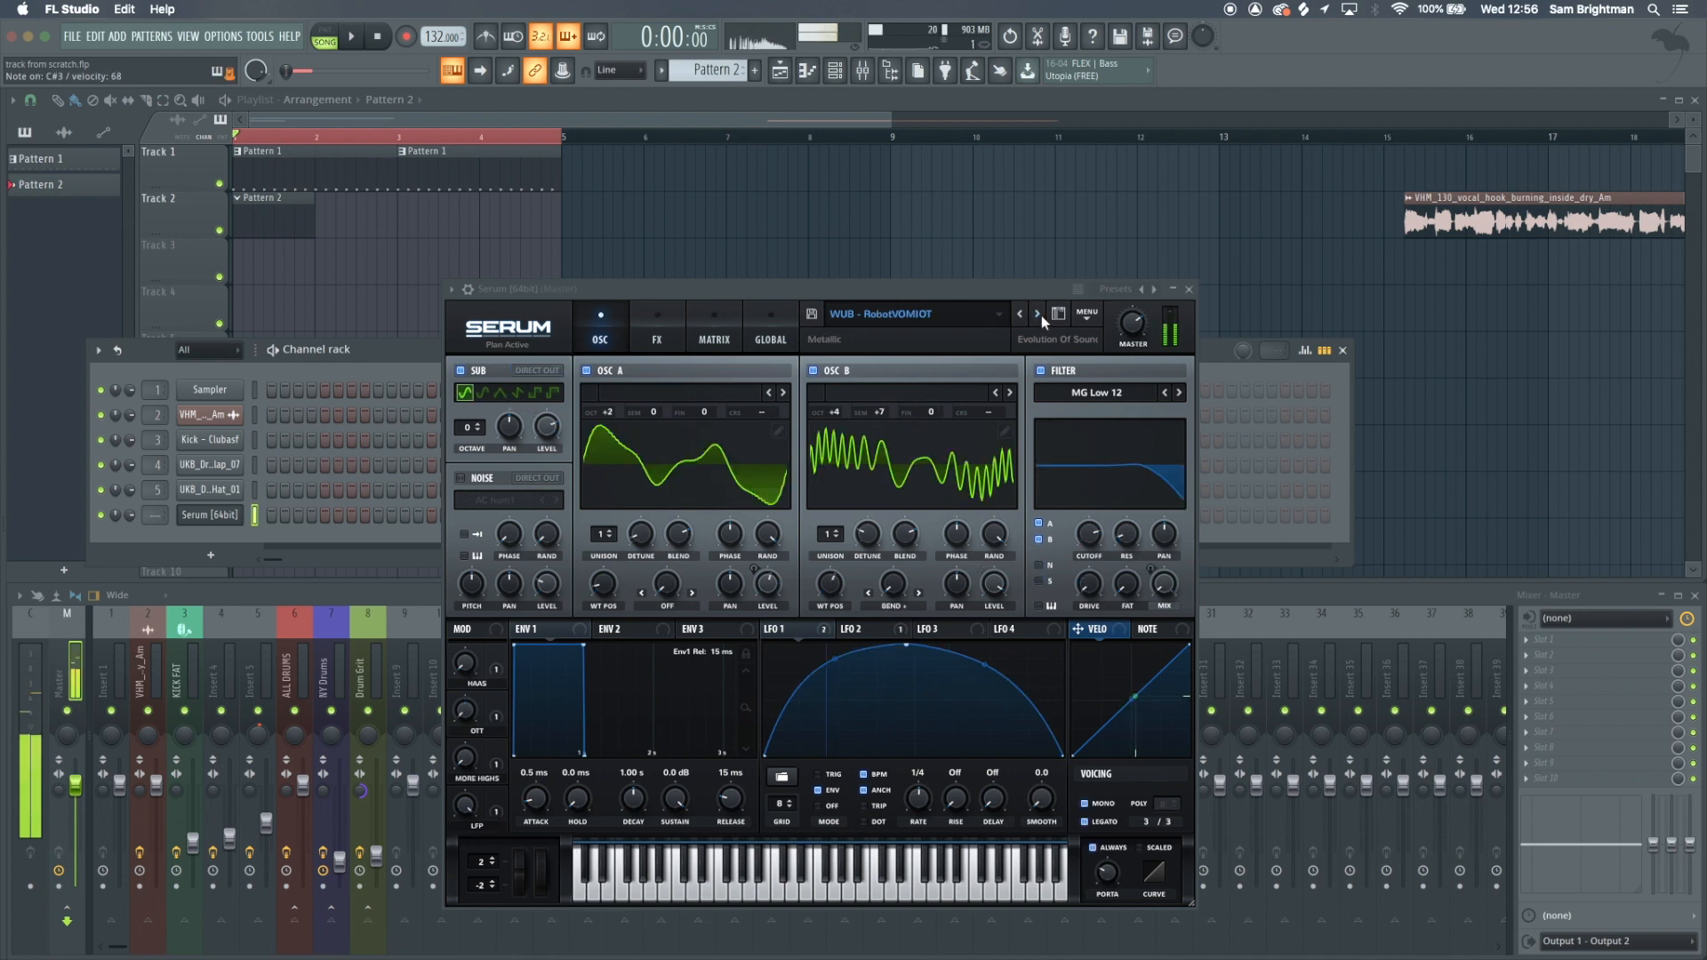
left_click(1038, 314)
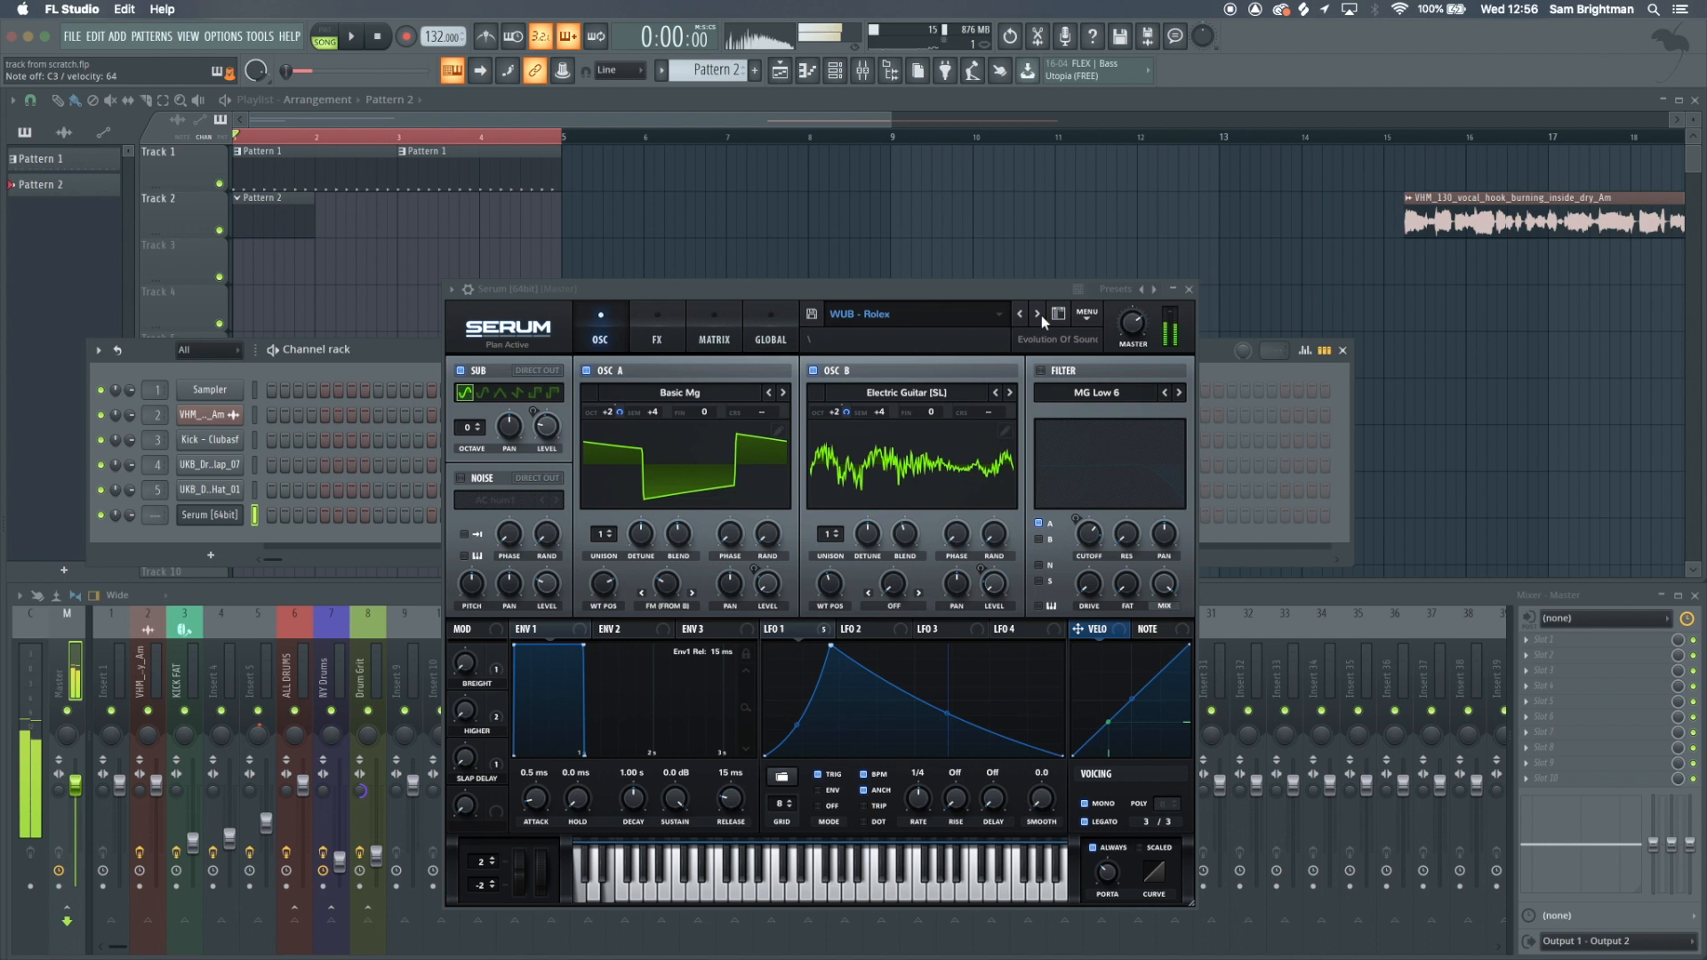
left_click(1038, 315)
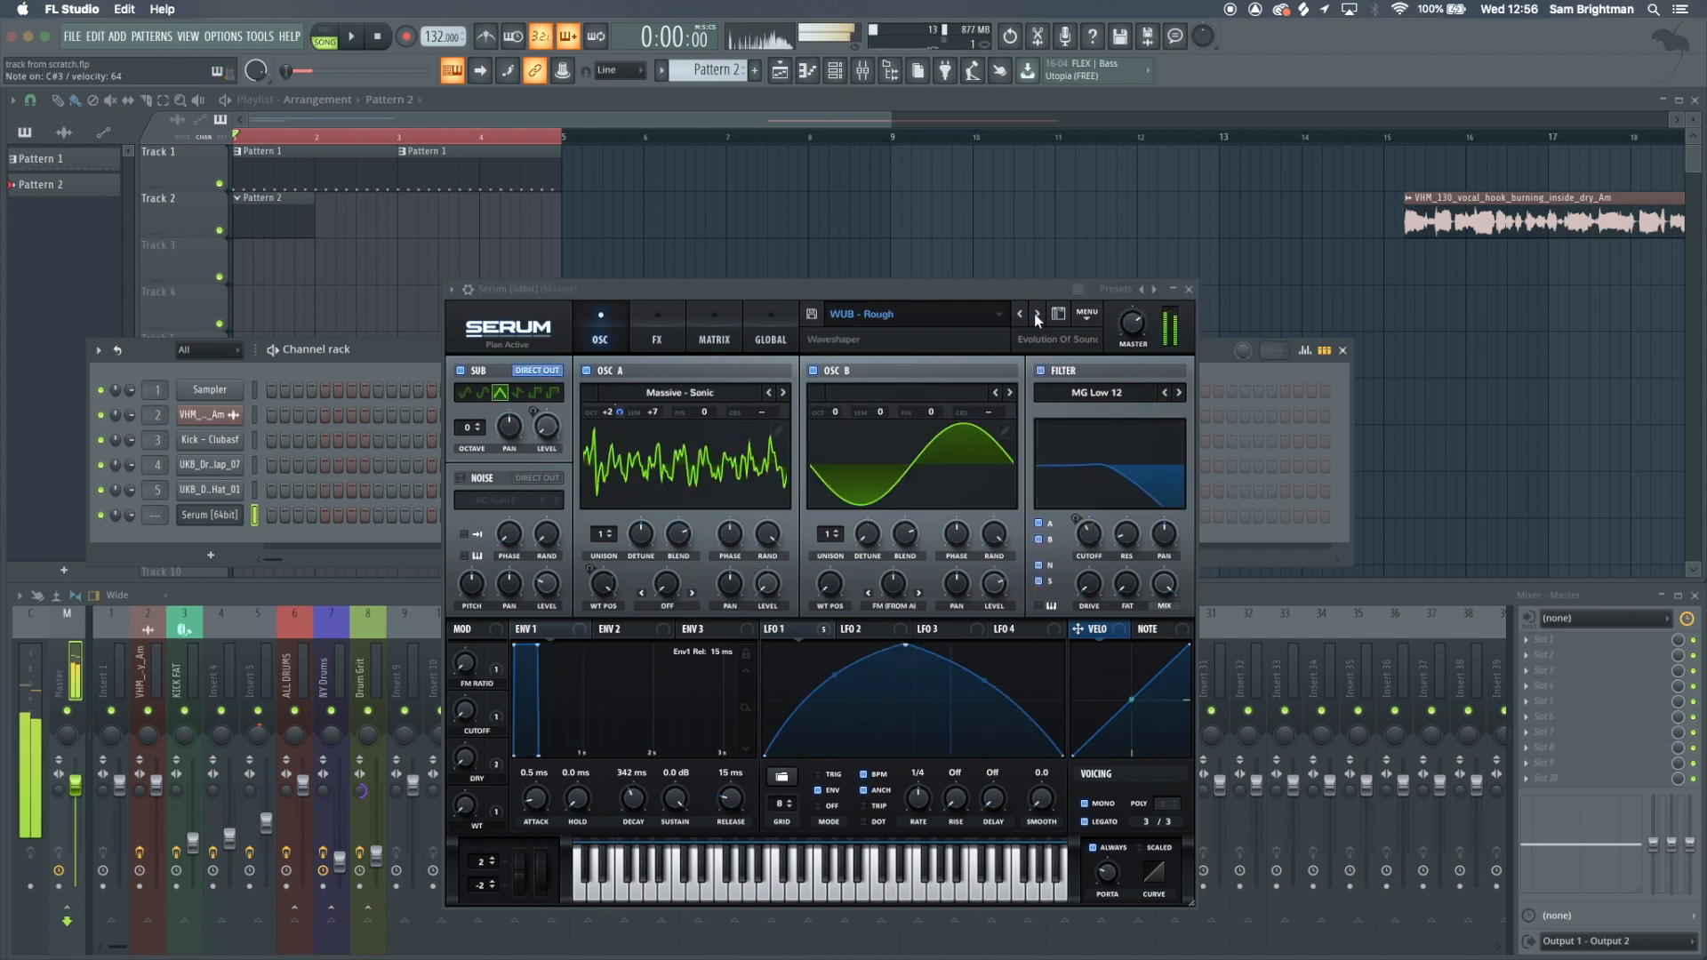
left_click(1037, 314)
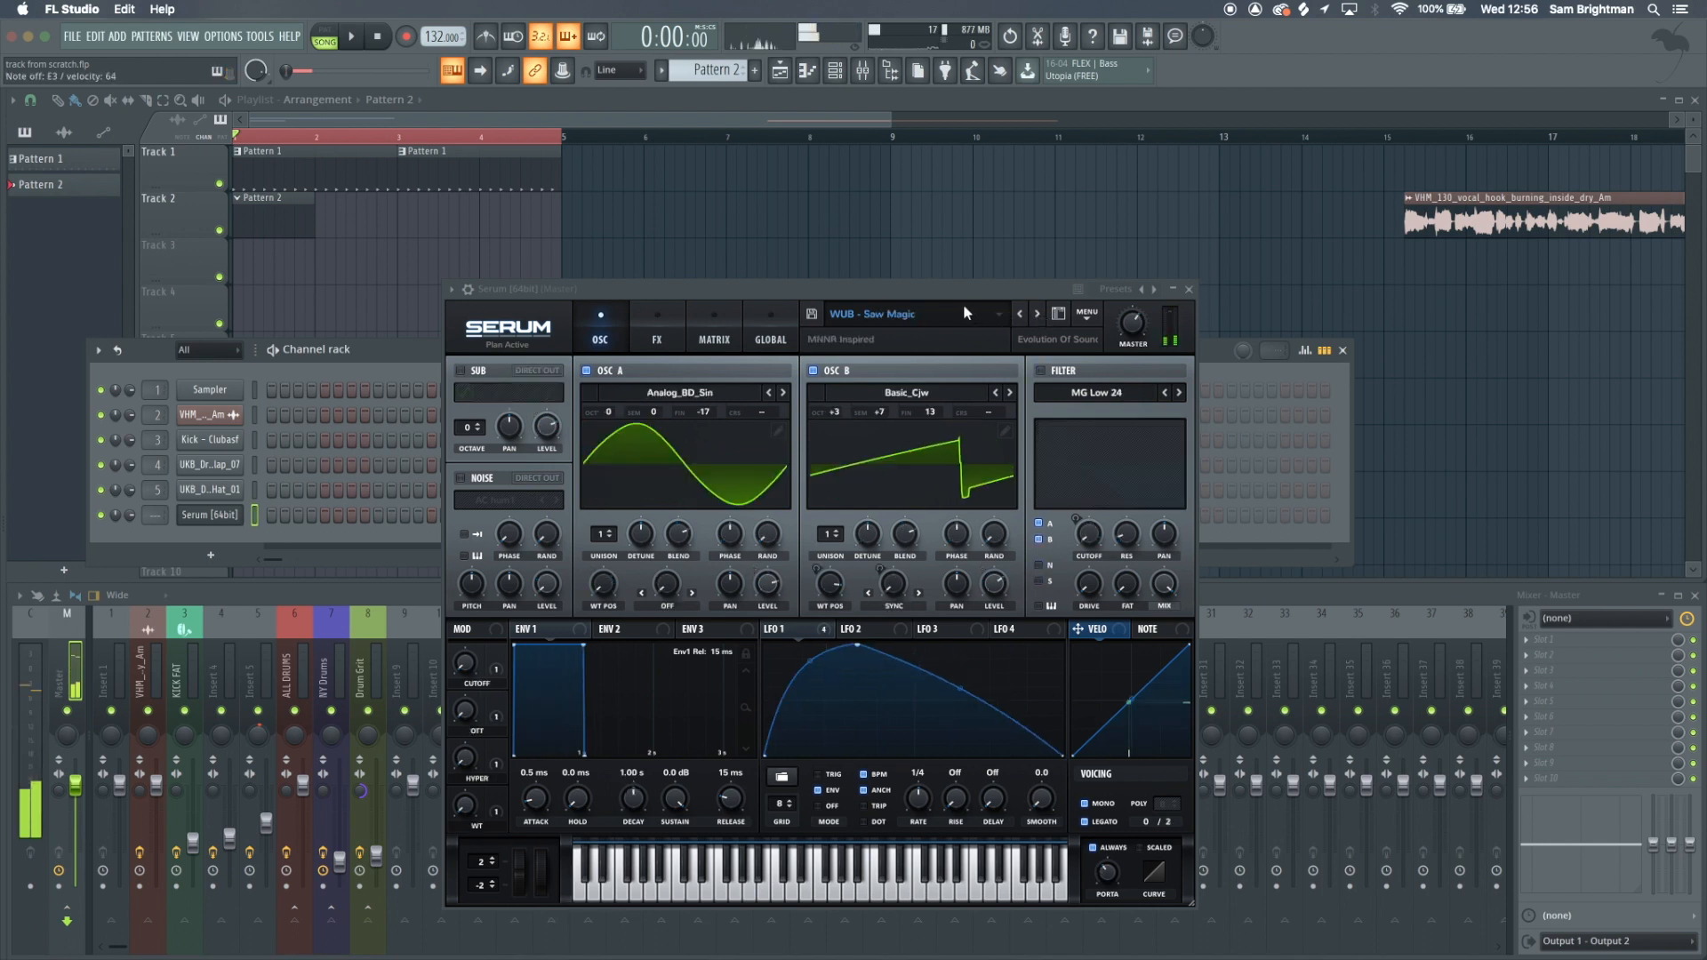
left_click(1038, 314)
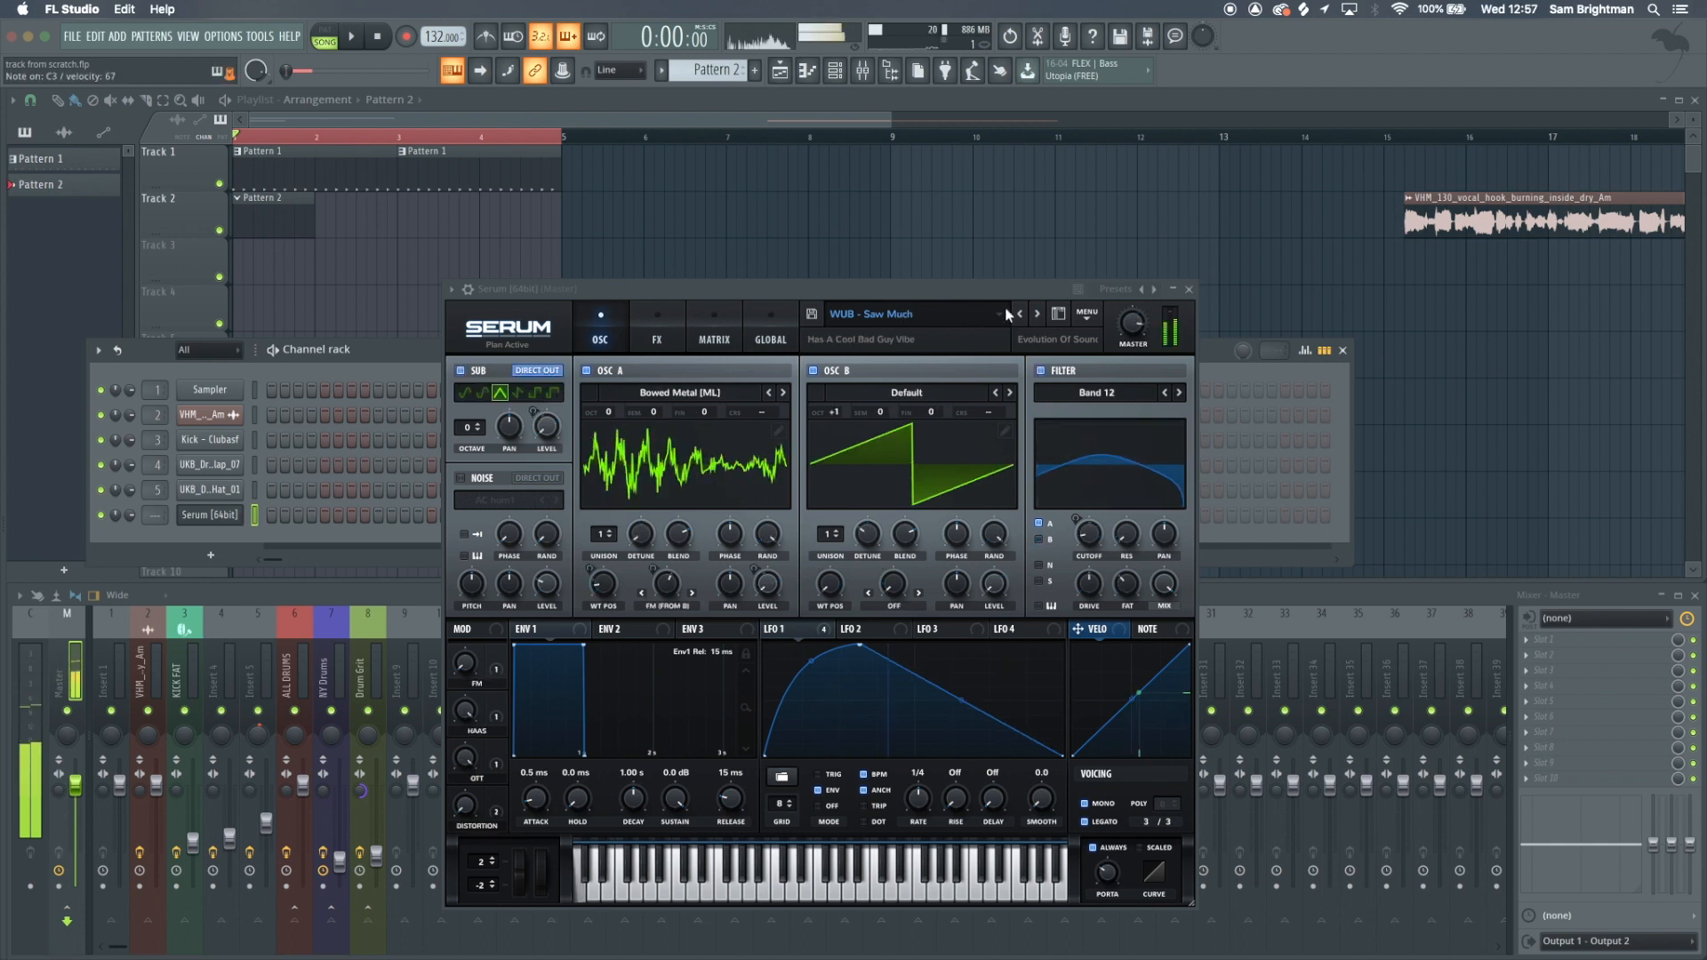
left_click(1038, 314)
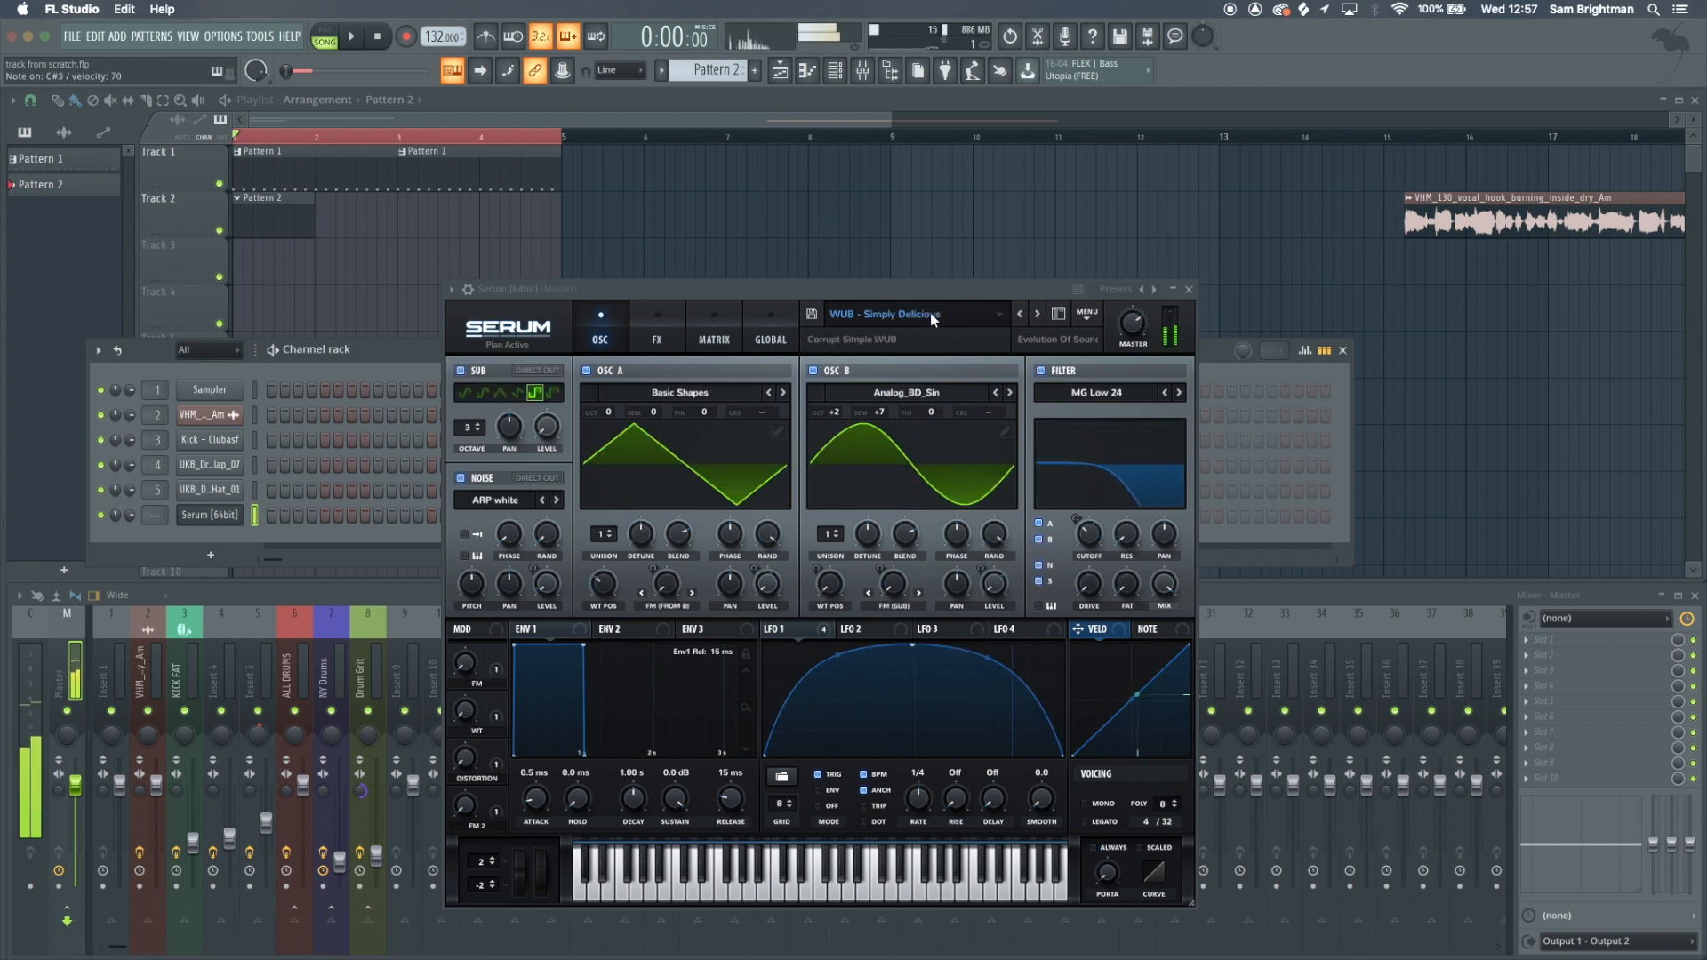
left_click(1038, 314)
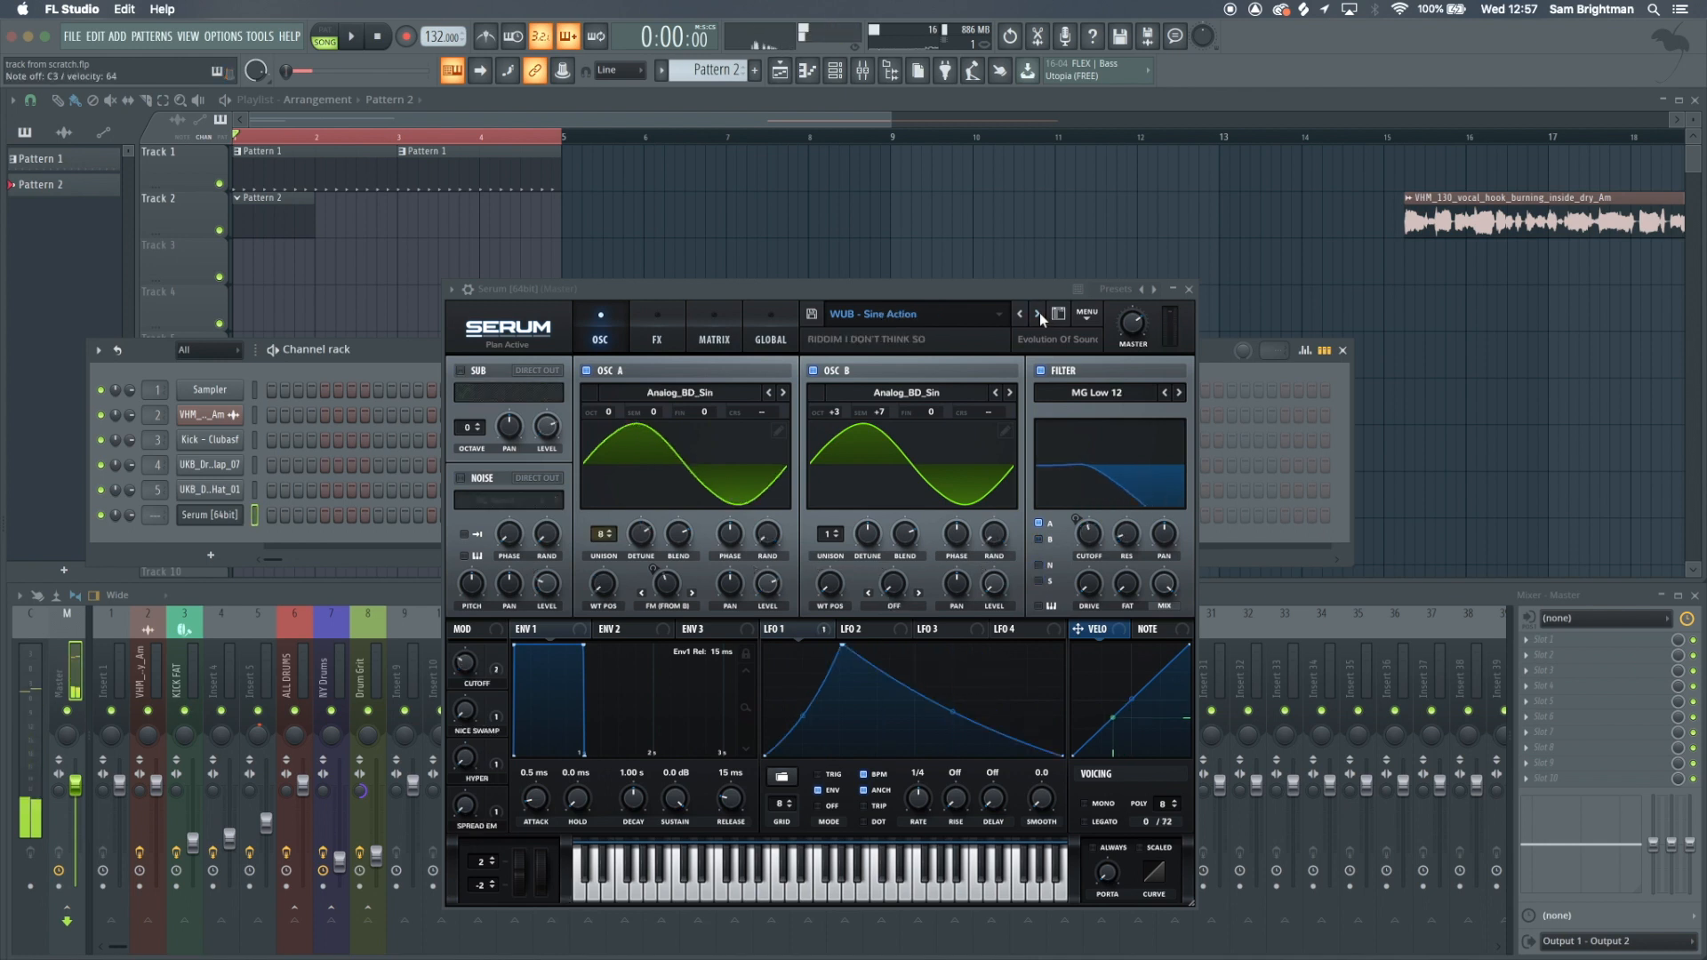
left_click(1038, 314)
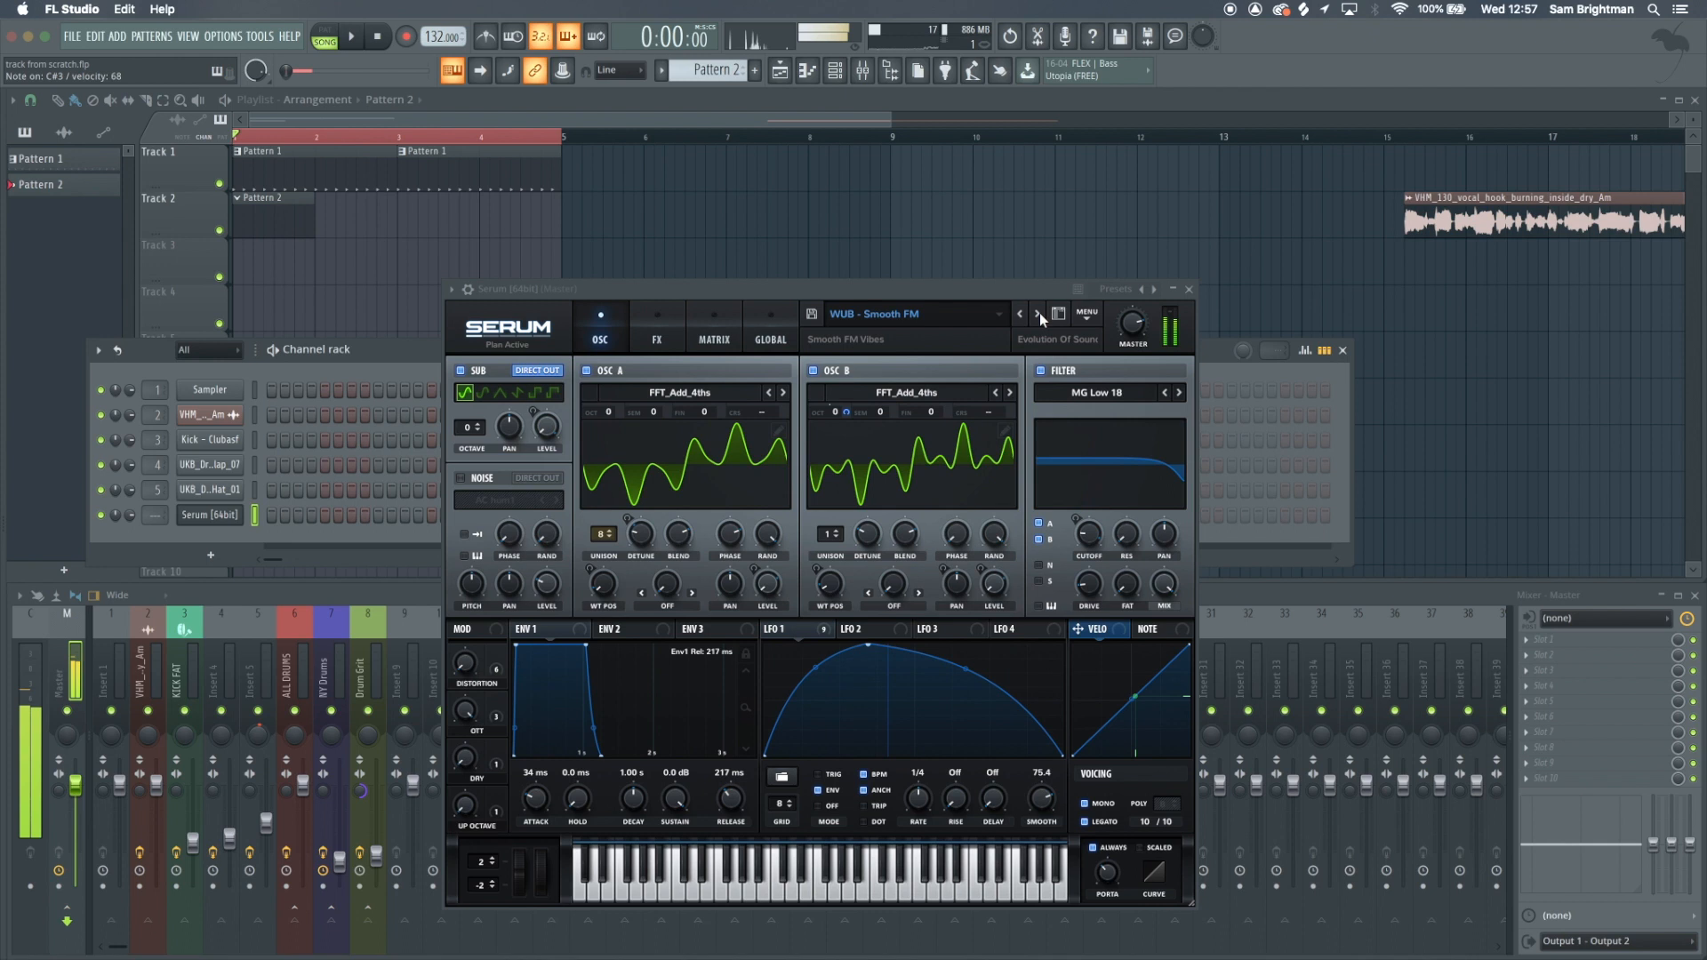
left_click(1039, 313)
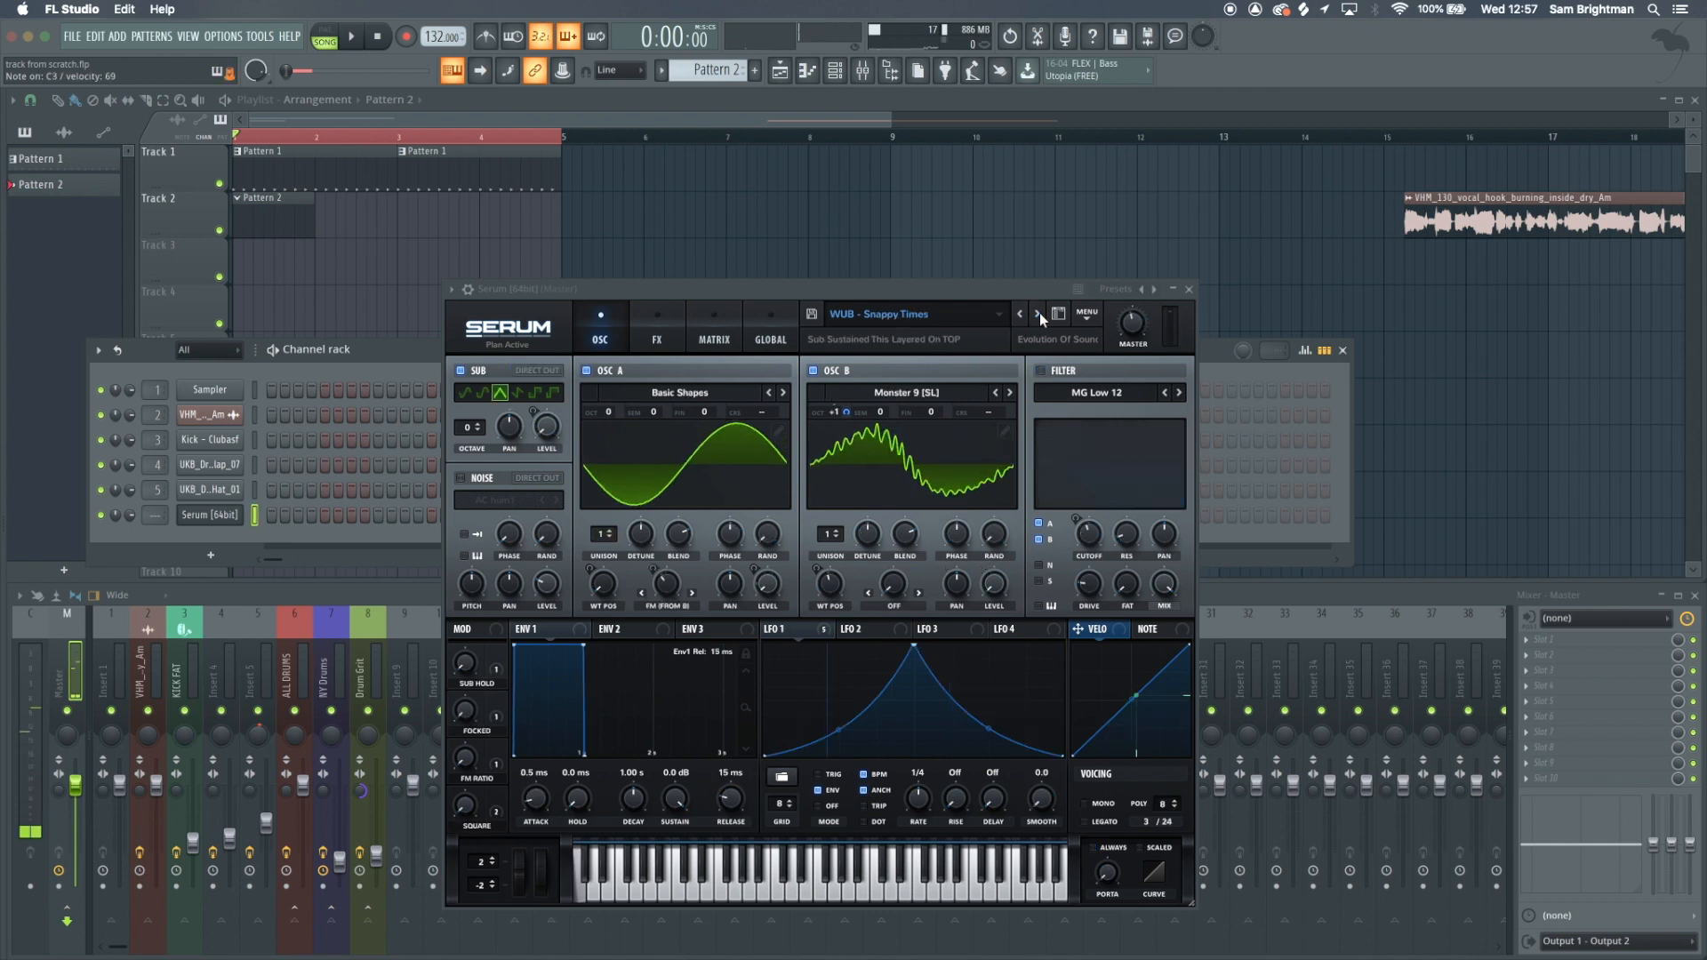
left_click(1039, 313)
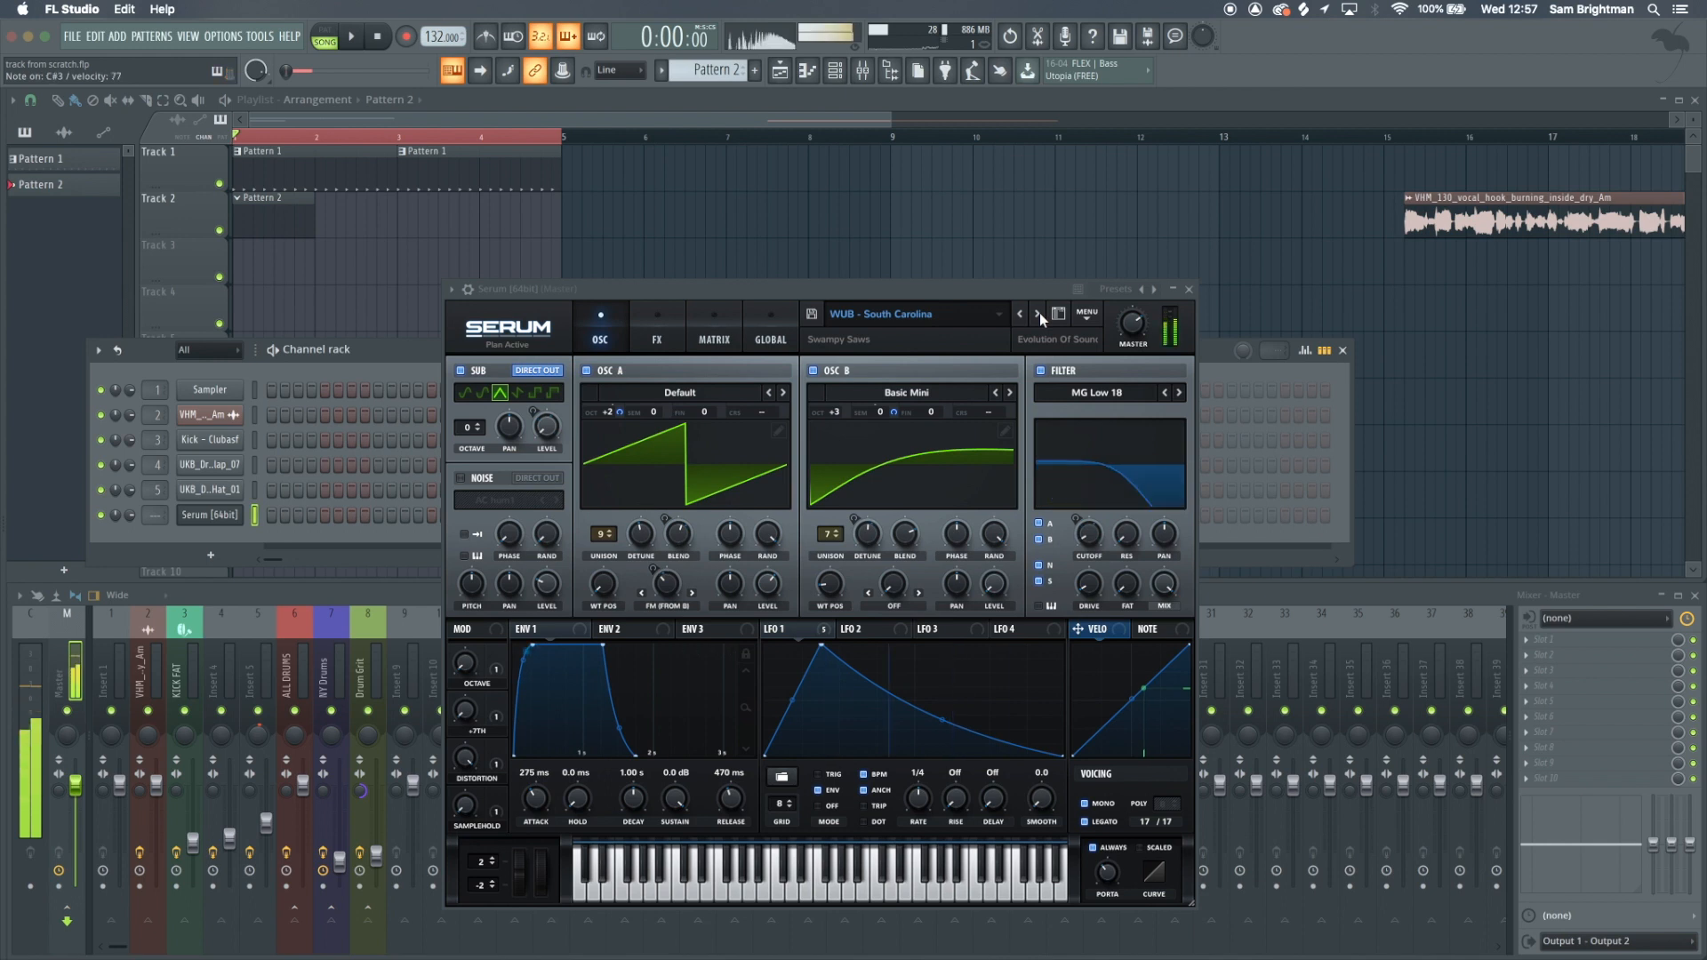
Reopen the Serum channel, save the project and play a test note on WUB - South Carolina
left_click(1189, 290)
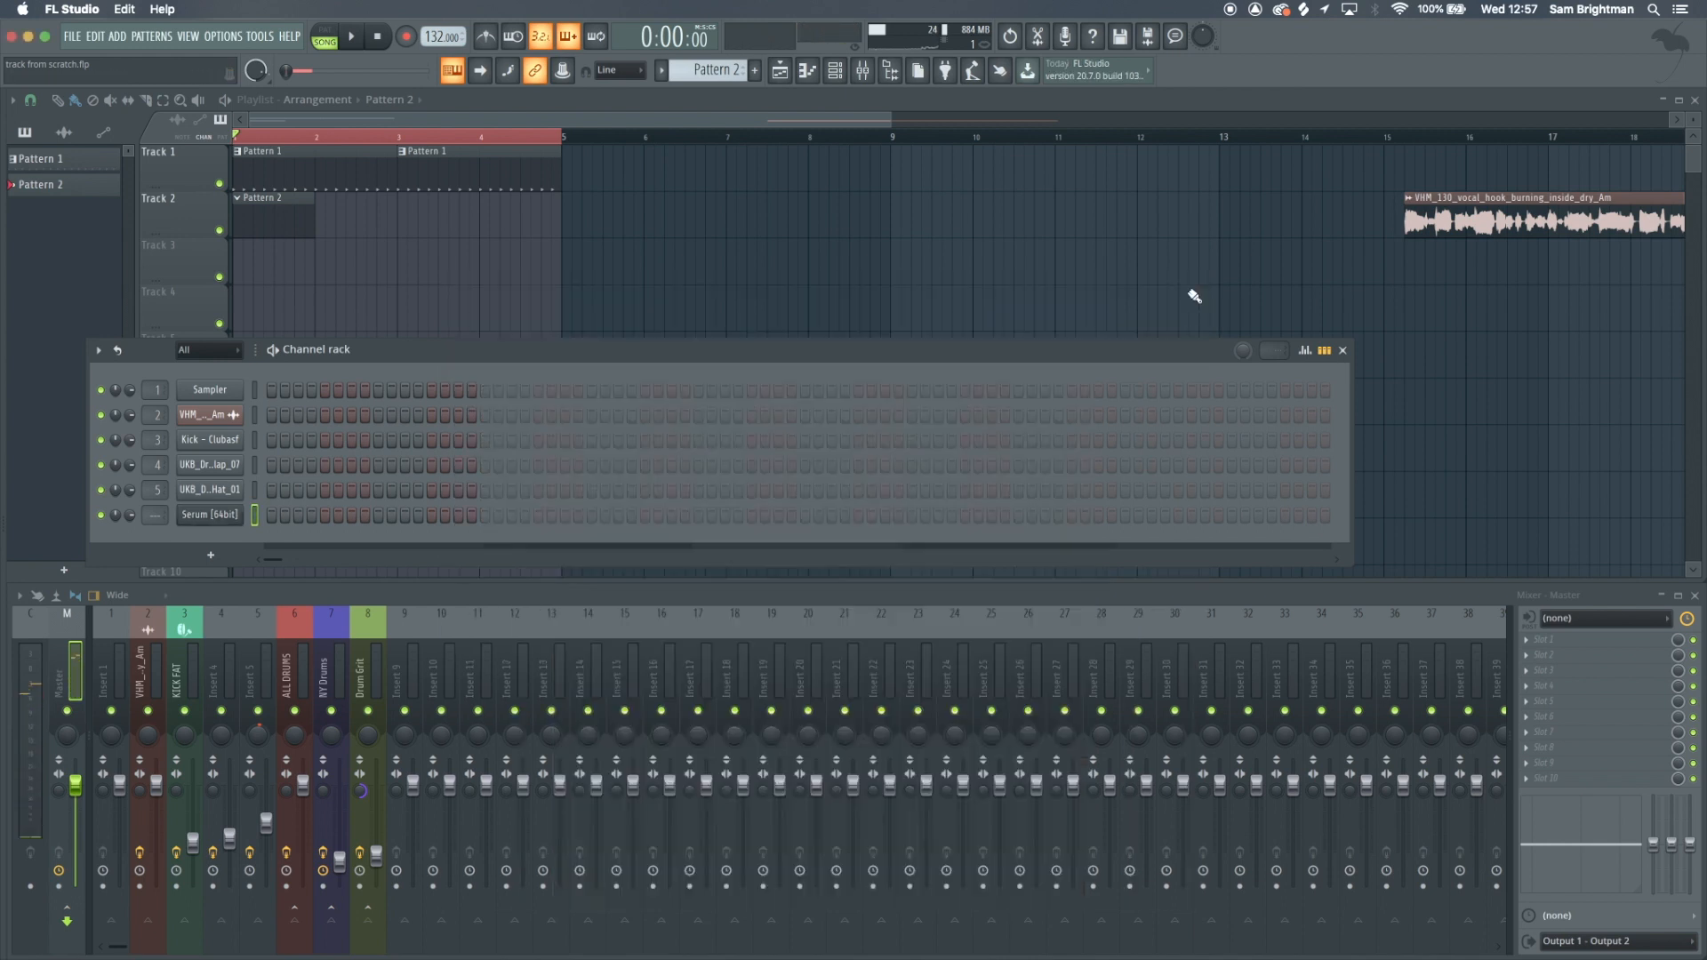
left_click(228, 522)
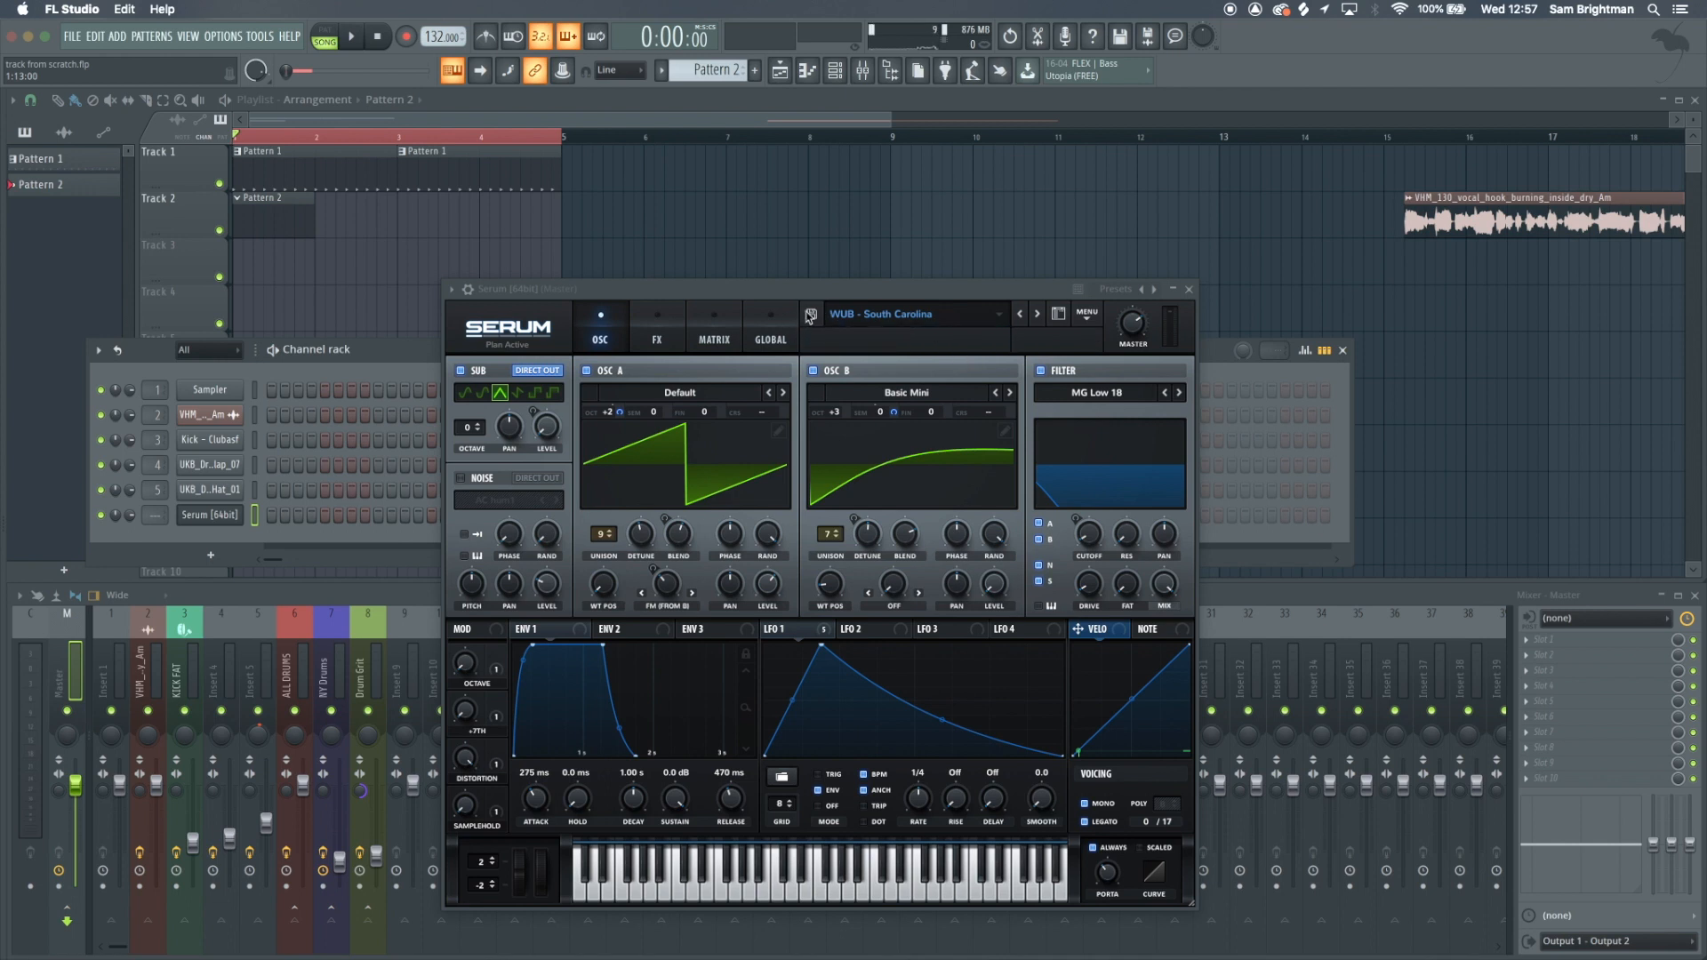
key("space")
key("space")
key("ctrl+s")
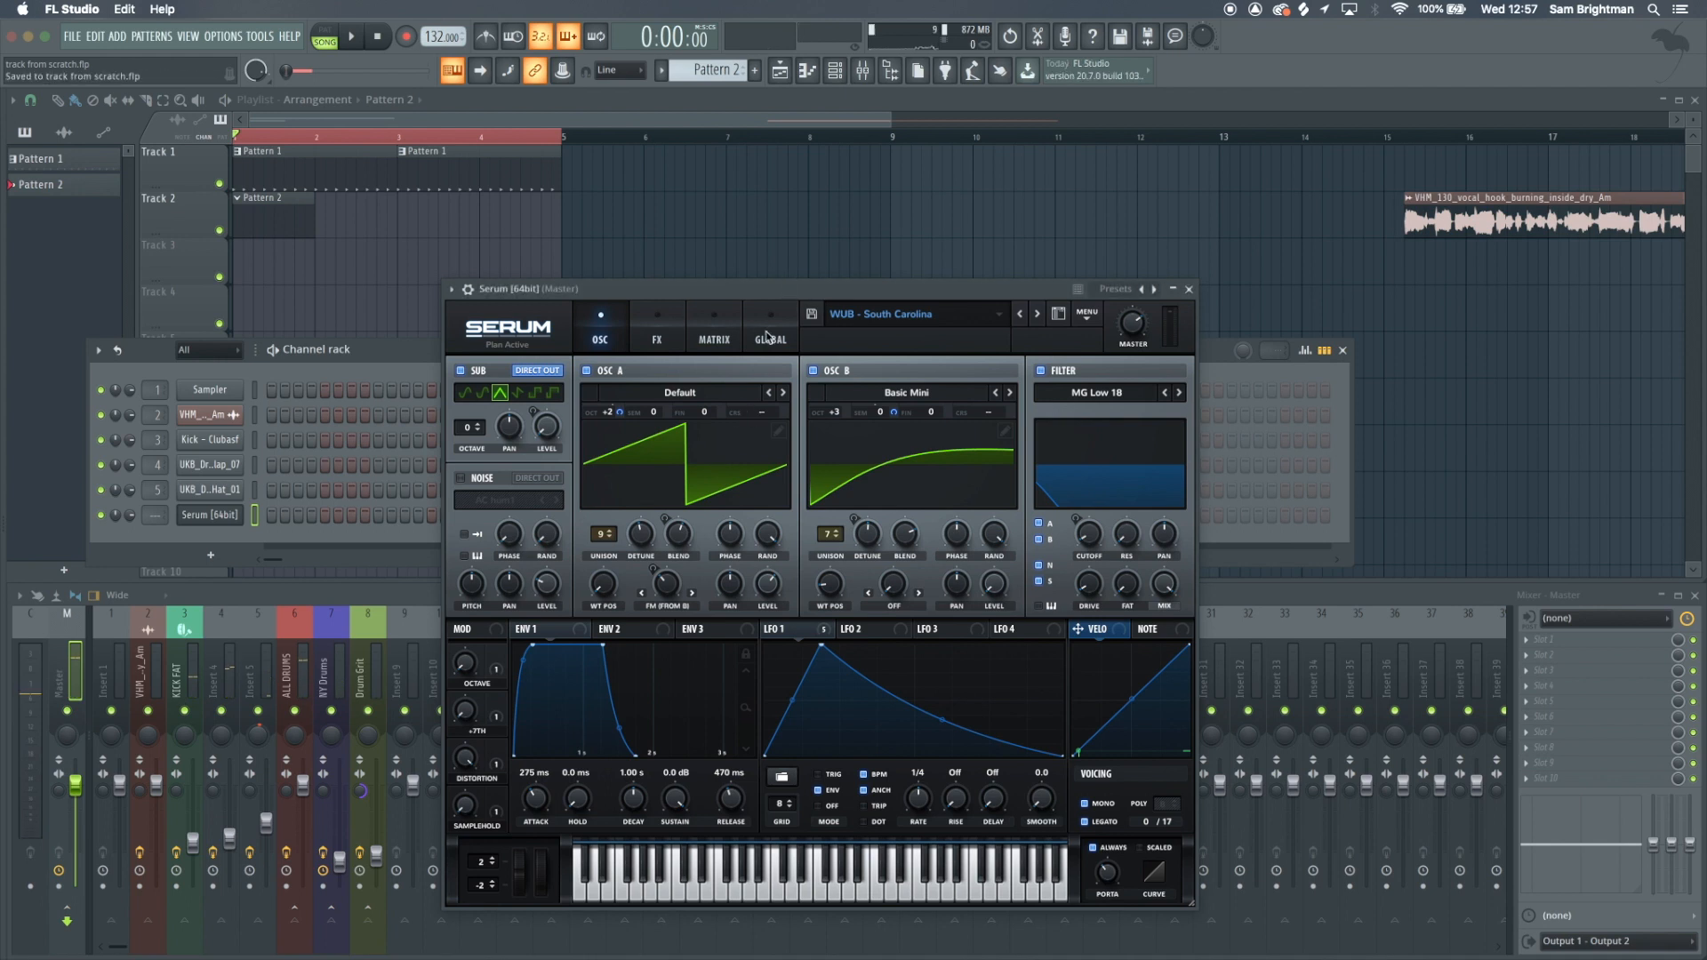
key("z")
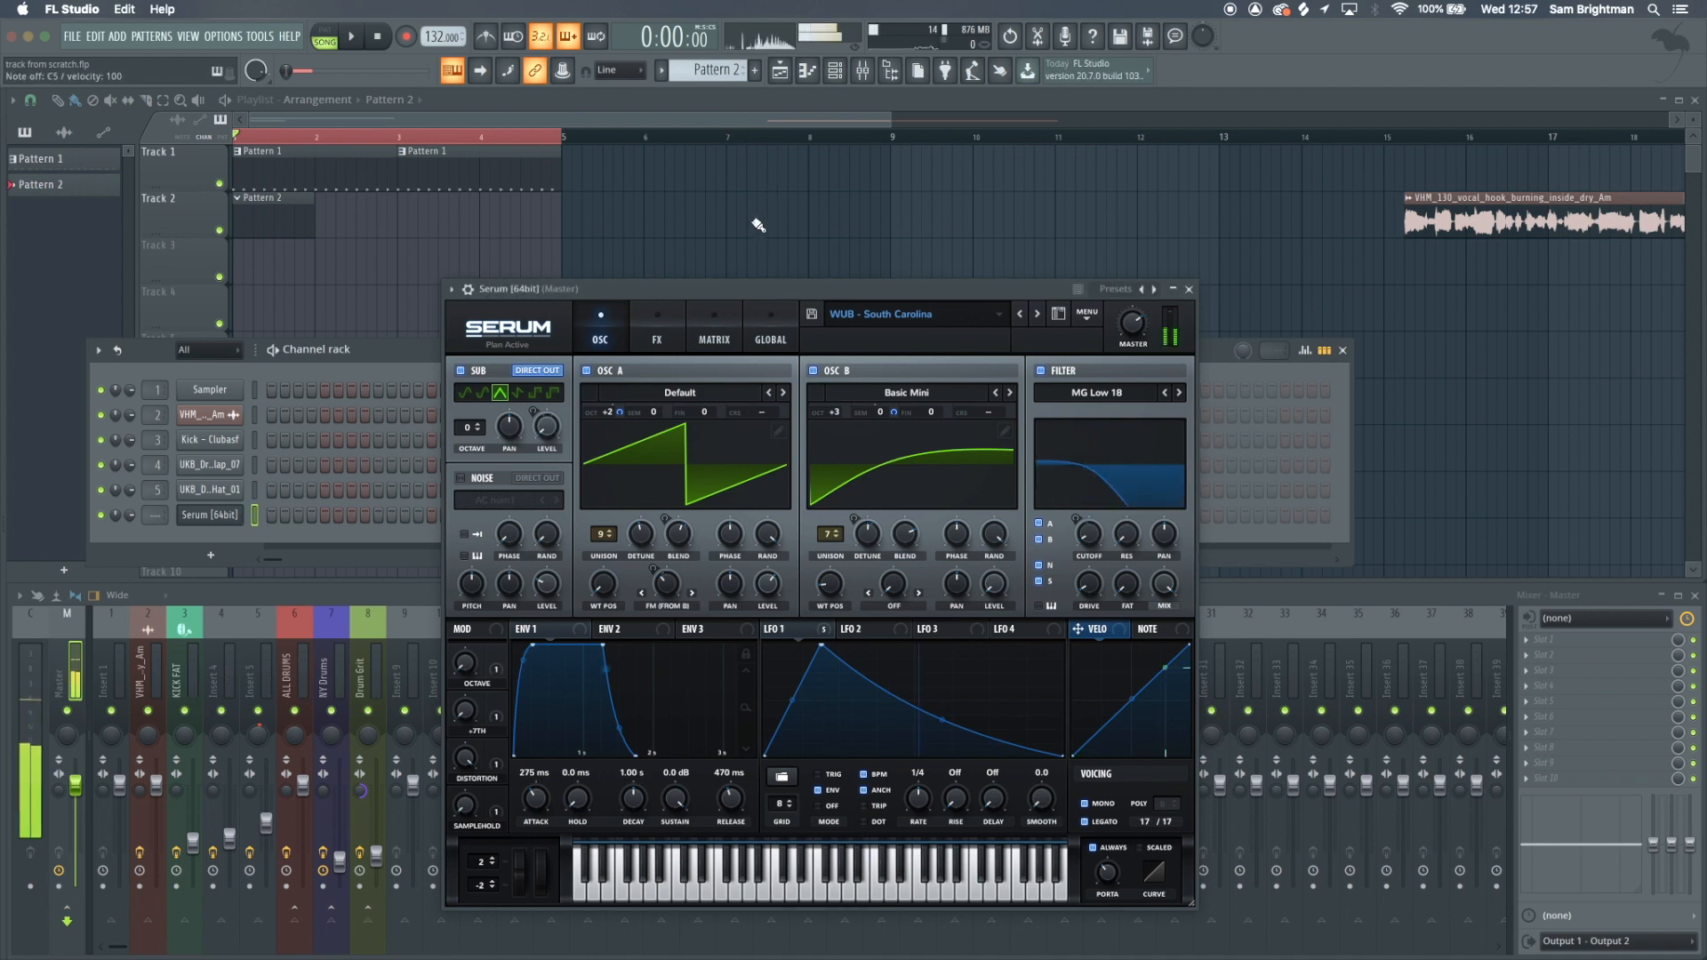
Switch the channel rack from step grid to piano roll view and open the Serum channel's piano roll in Pattern 2
left_click(1189, 289)
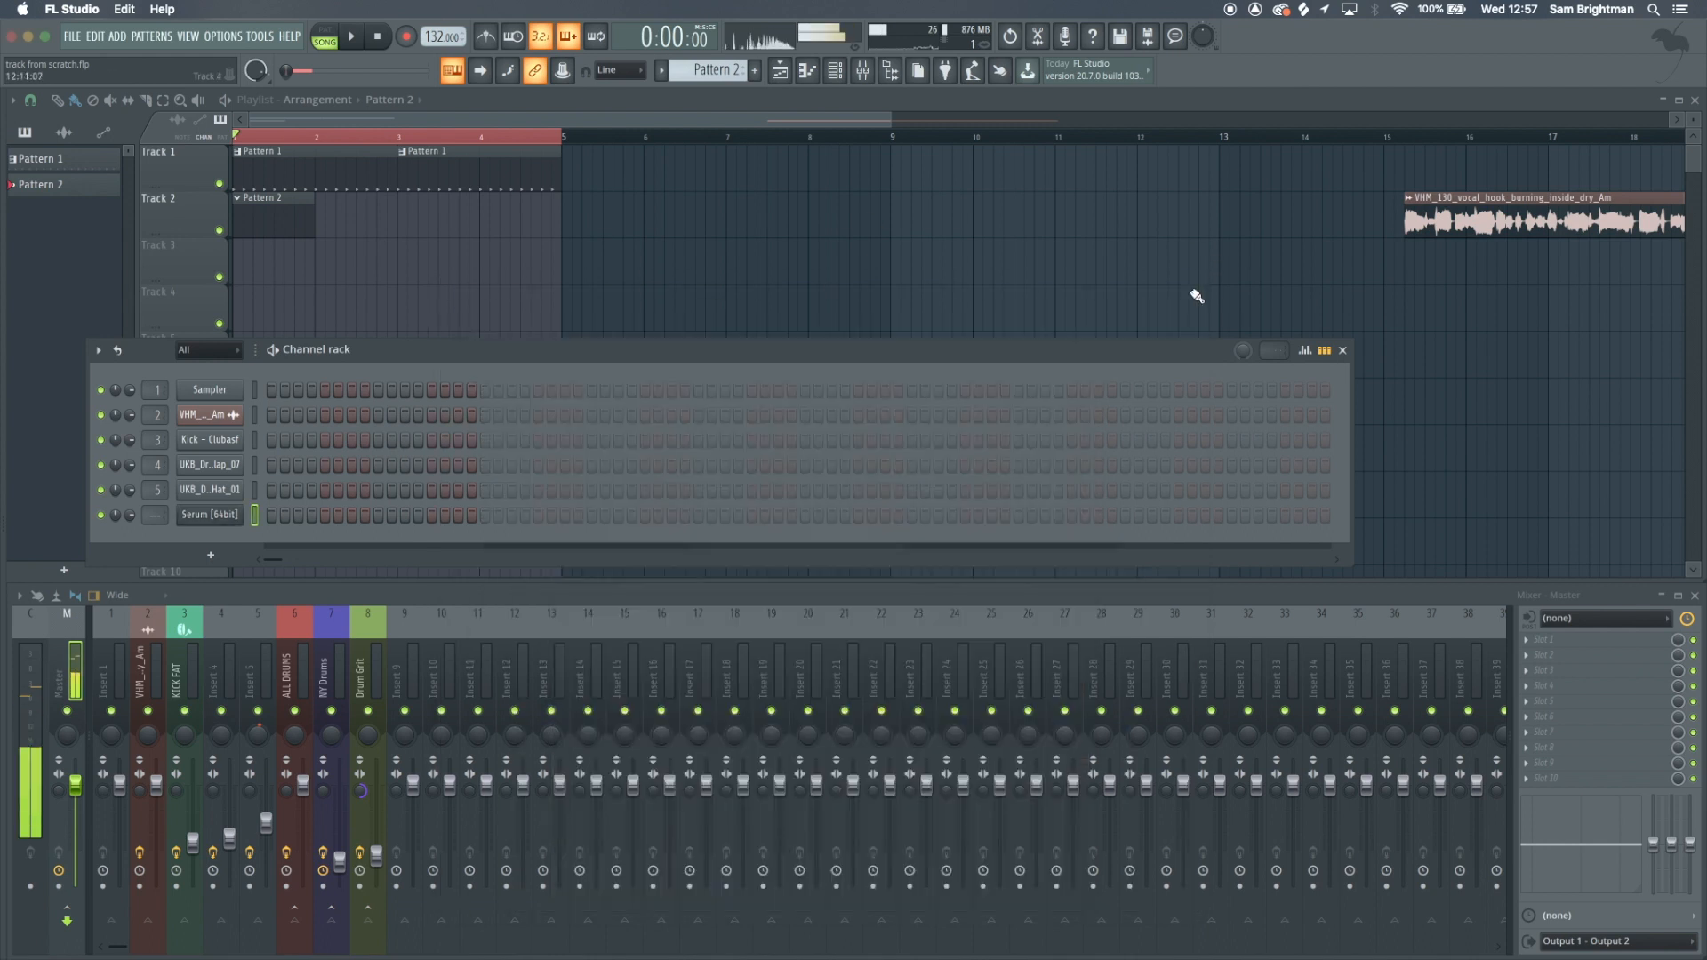
left_click(1324, 351)
left_click(904, 522)
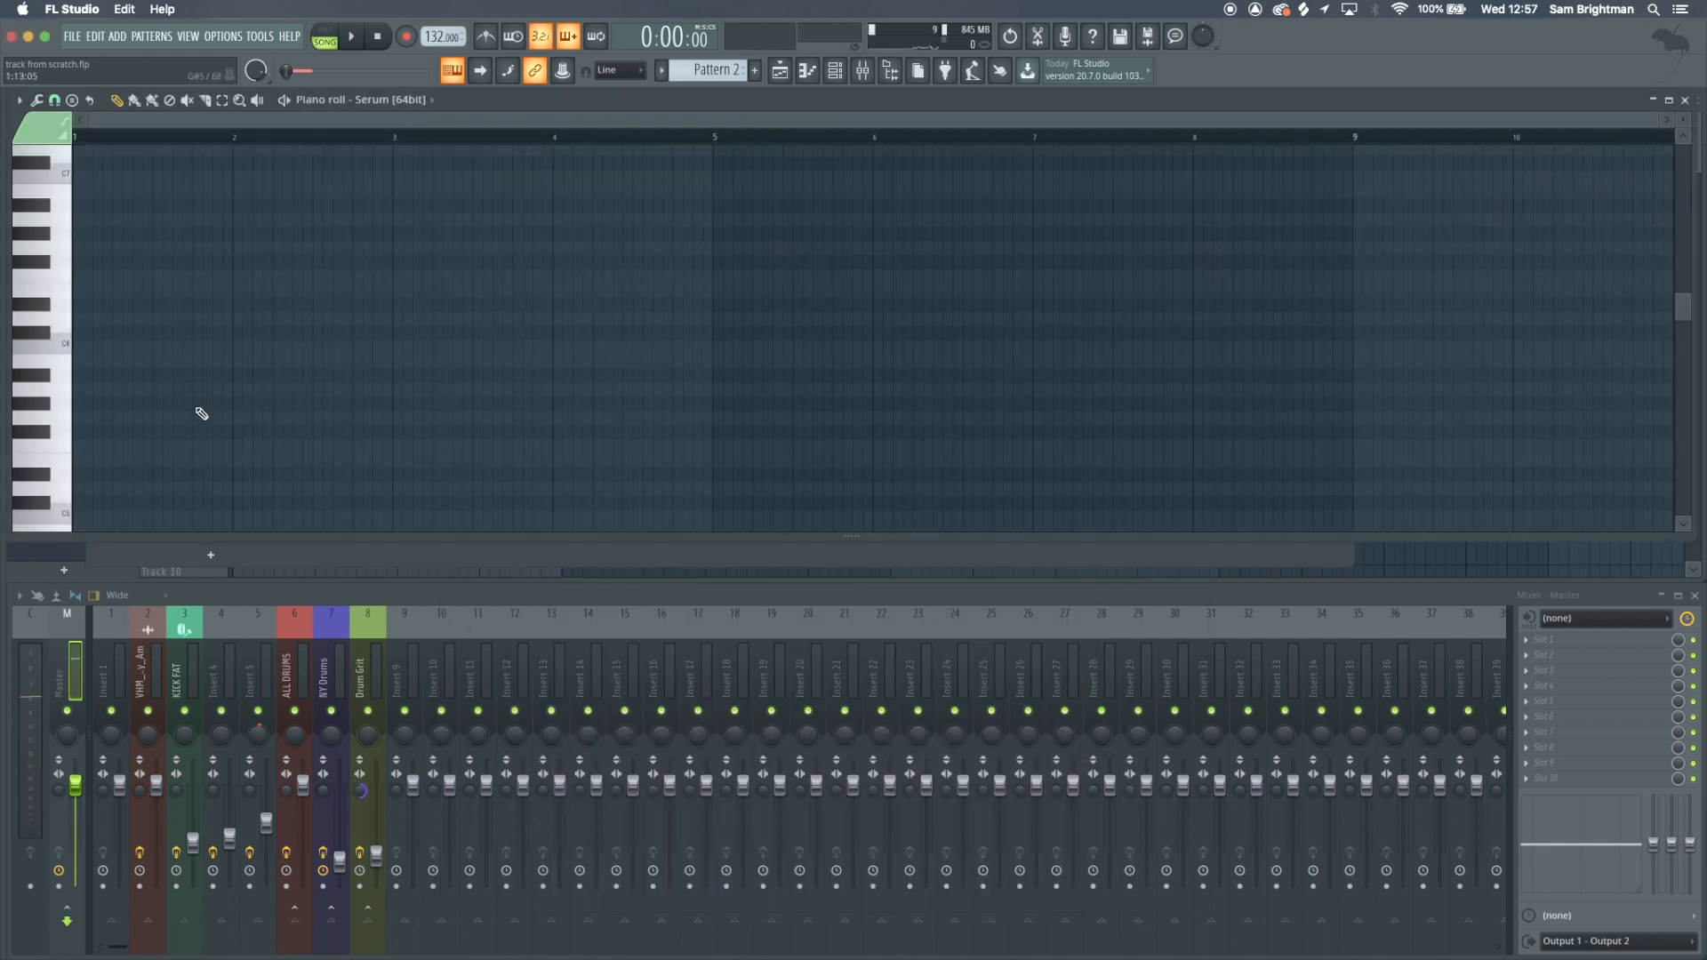
Check the EOS Dark Bass Presets folder in Serum's preset list and close Serum without changing the preset
left_click(836, 71)
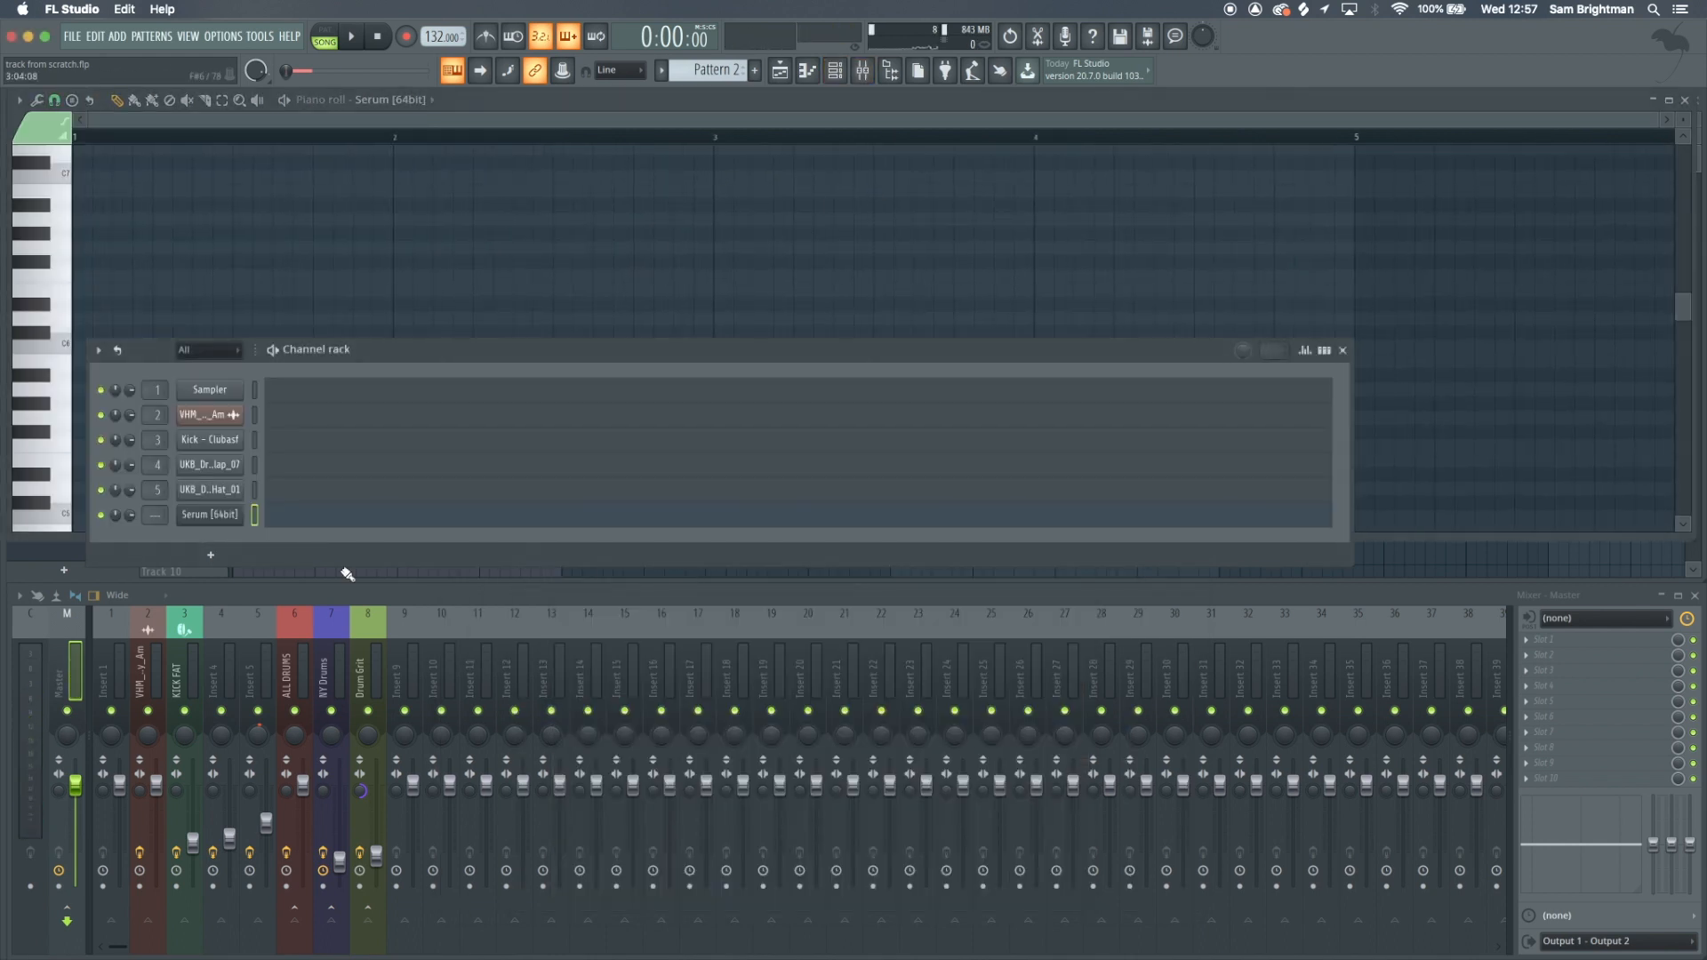
left_click(221, 515)
left_click(891, 316)
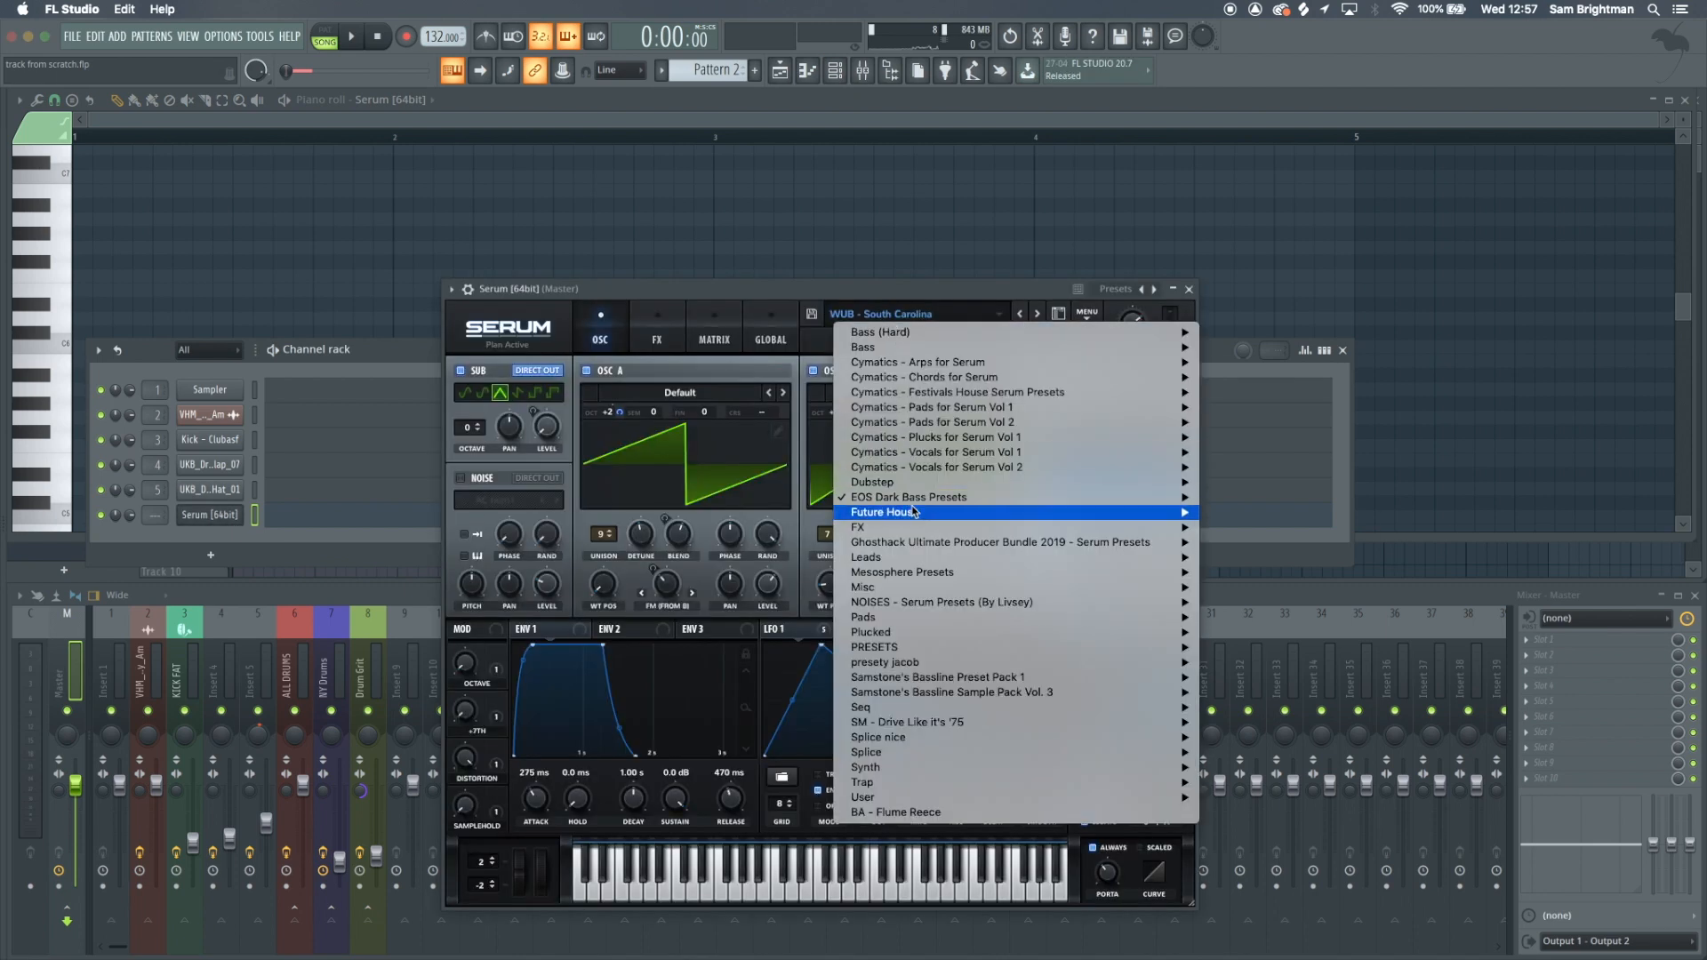
mouse_move(966, 502)
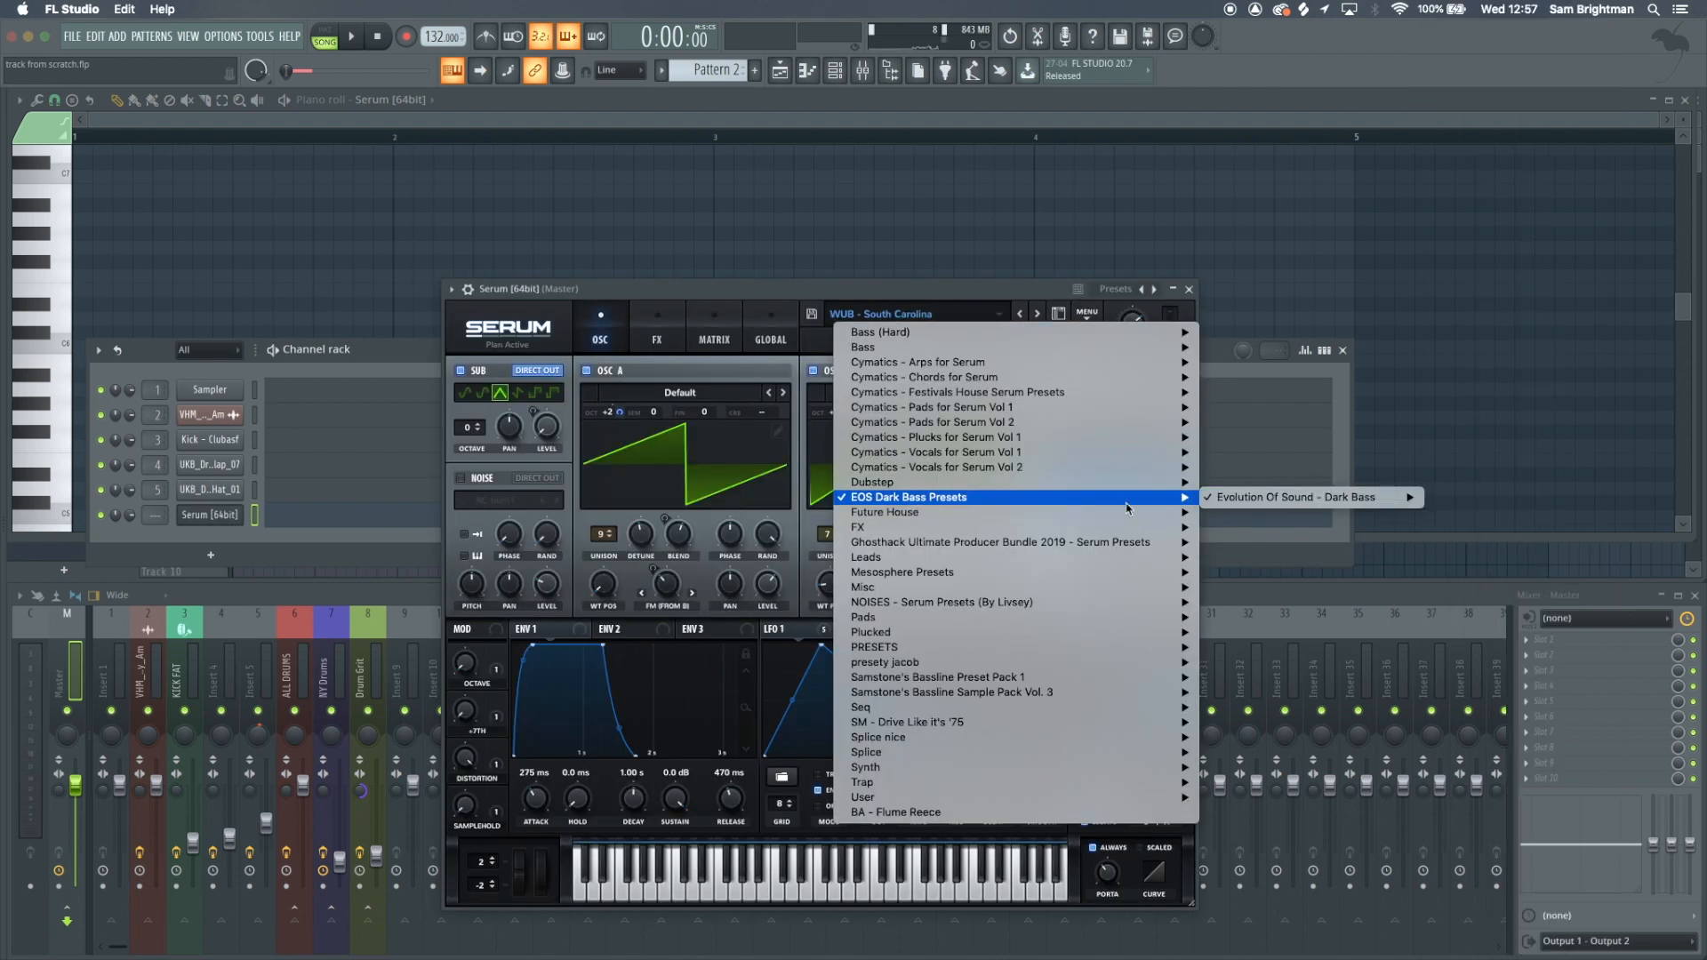
left_click(1189, 289)
left_click(1189, 290)
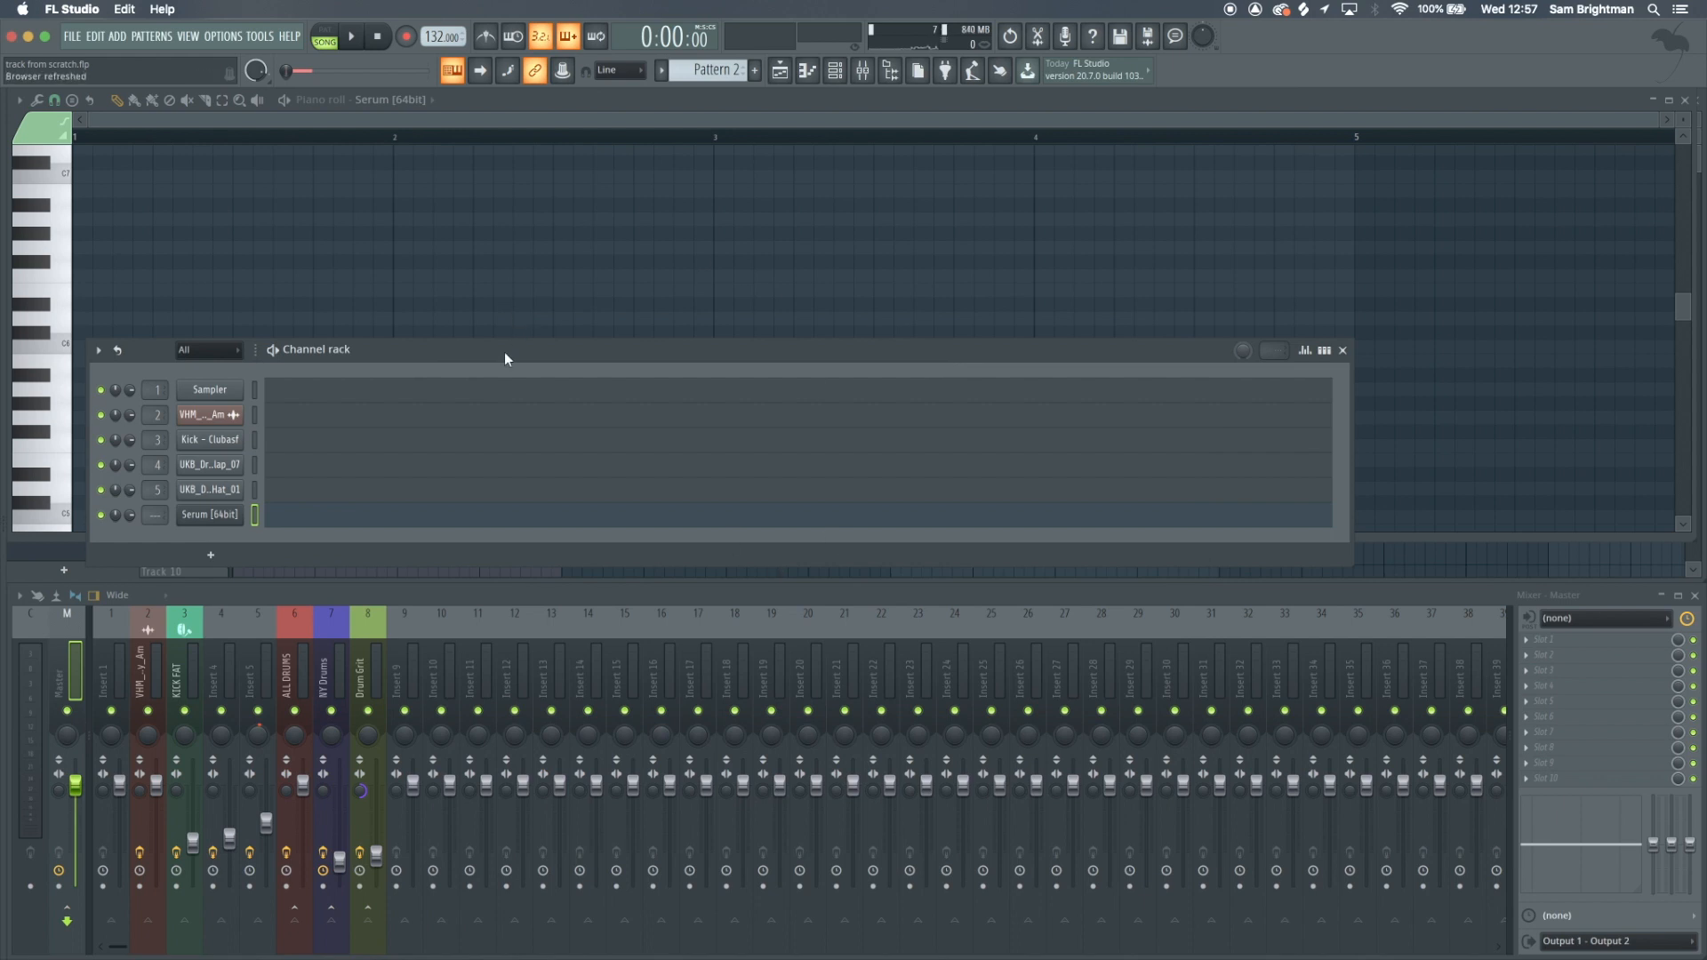
Return to the four-bar loop in the playlist and reopen the Serum channel's piano roll for Pattern 2
key("F6")
key("F7")
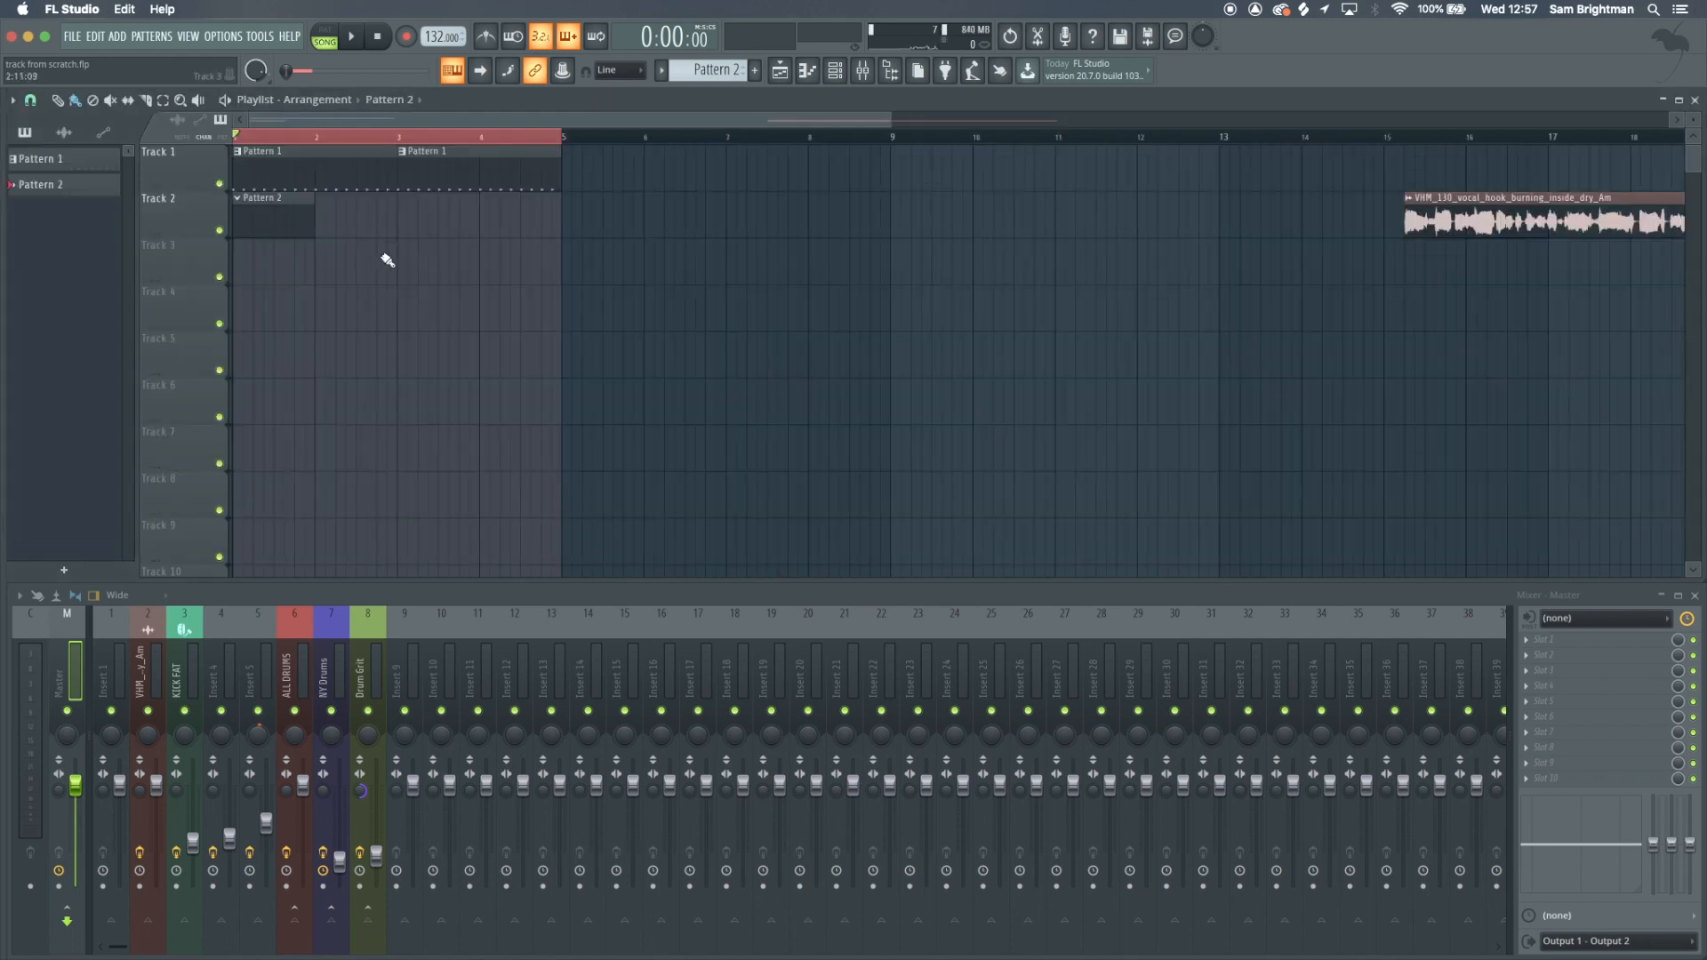
scroll(246, 193, "up", 5)
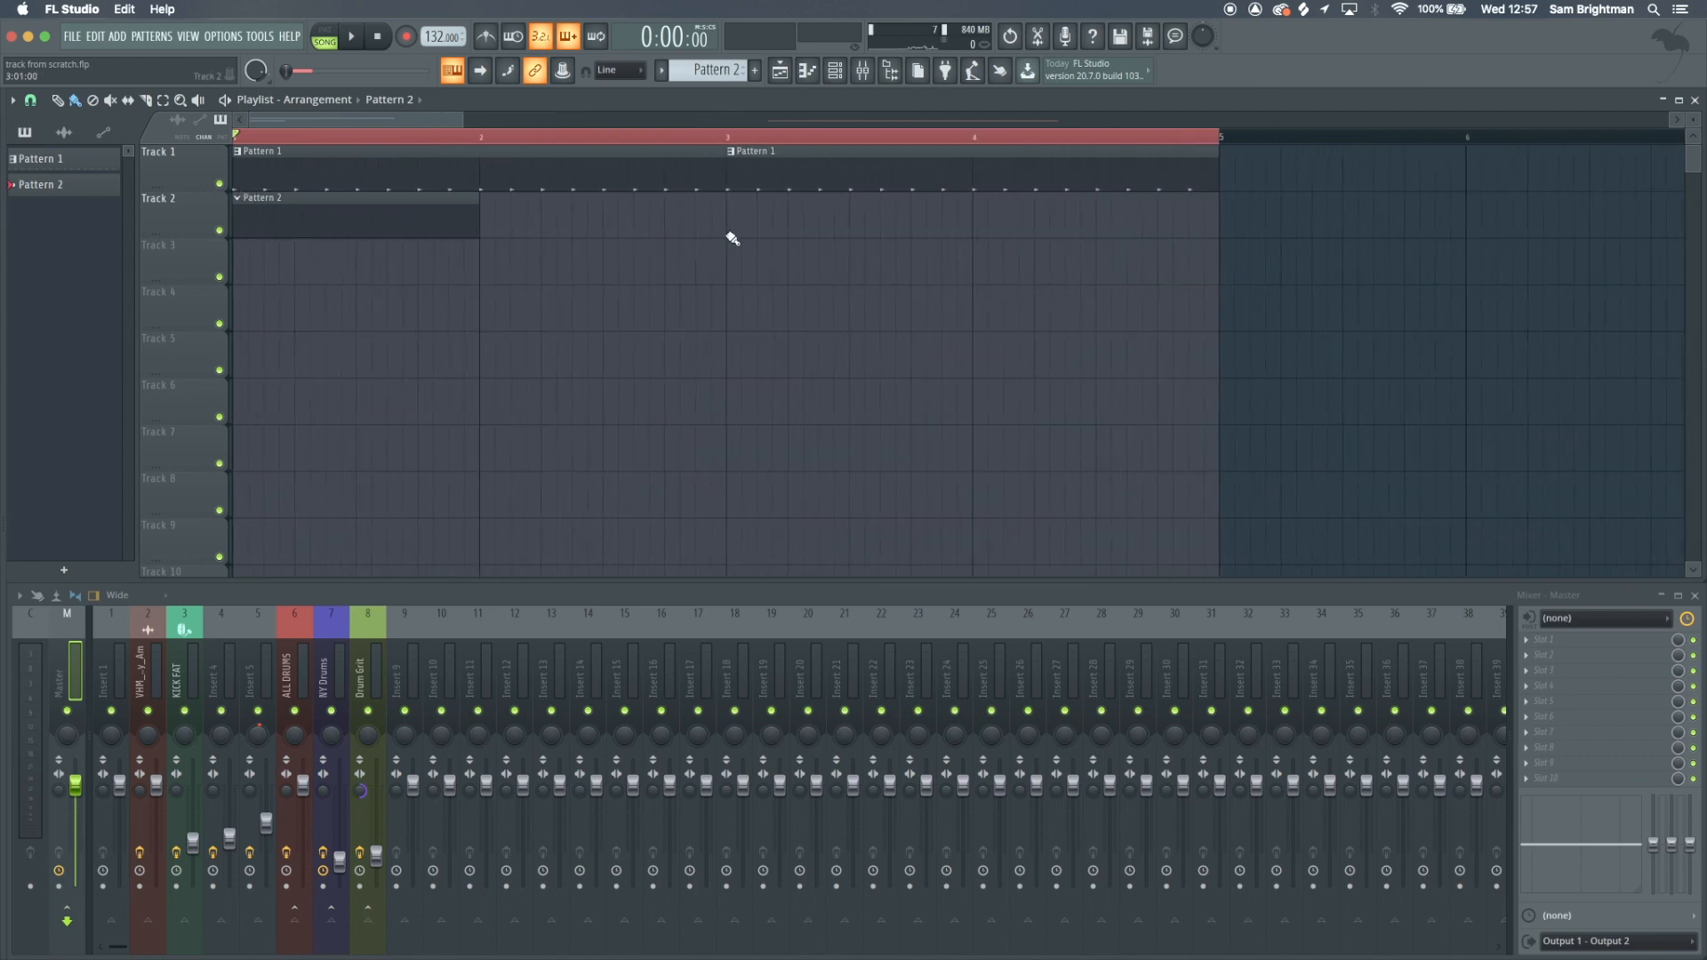
left_click(835, 70)
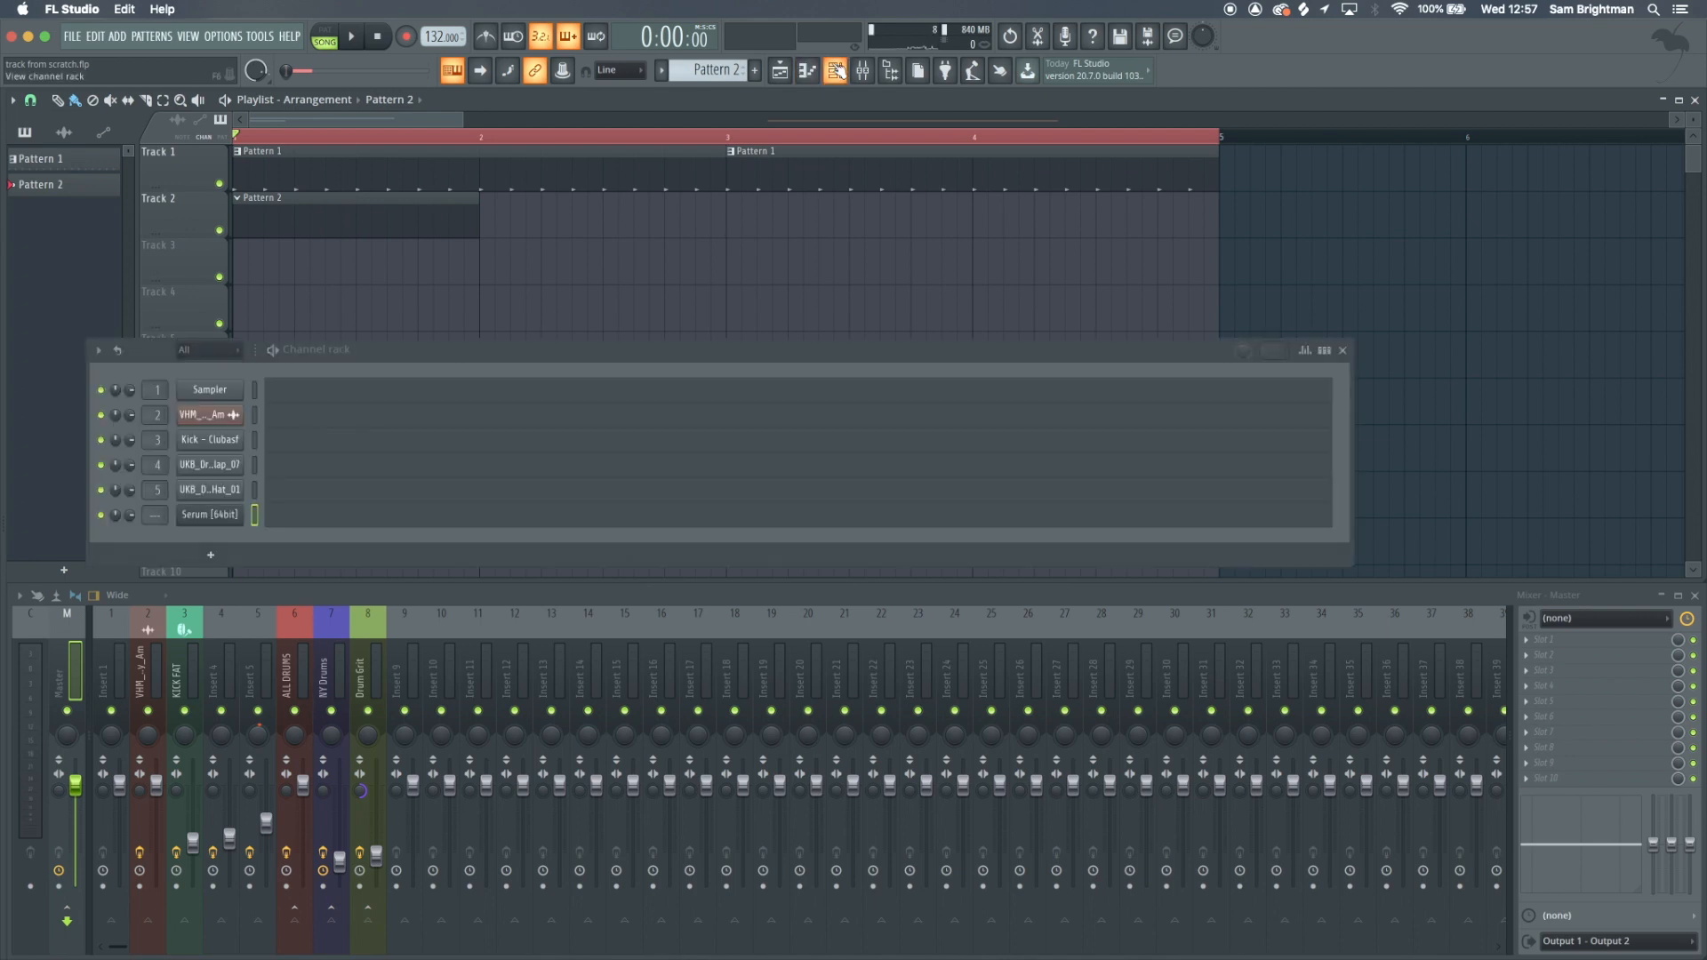
key("space")
left_click(273, 519)
key("space")
Draw a two-step bass note at the start of bar 1, move it to G2 and play it back
scroll(68, 422, "down", 10)
scroll(60, 421, "right", 1)
left_click(61, 418)
left_click(75, 384)
left_click_drag(73, 384, 72, 385)
left_click(110, 387)
left_click(103, 389)
left_click_drag(103, 389, 80, 290)
key("space")
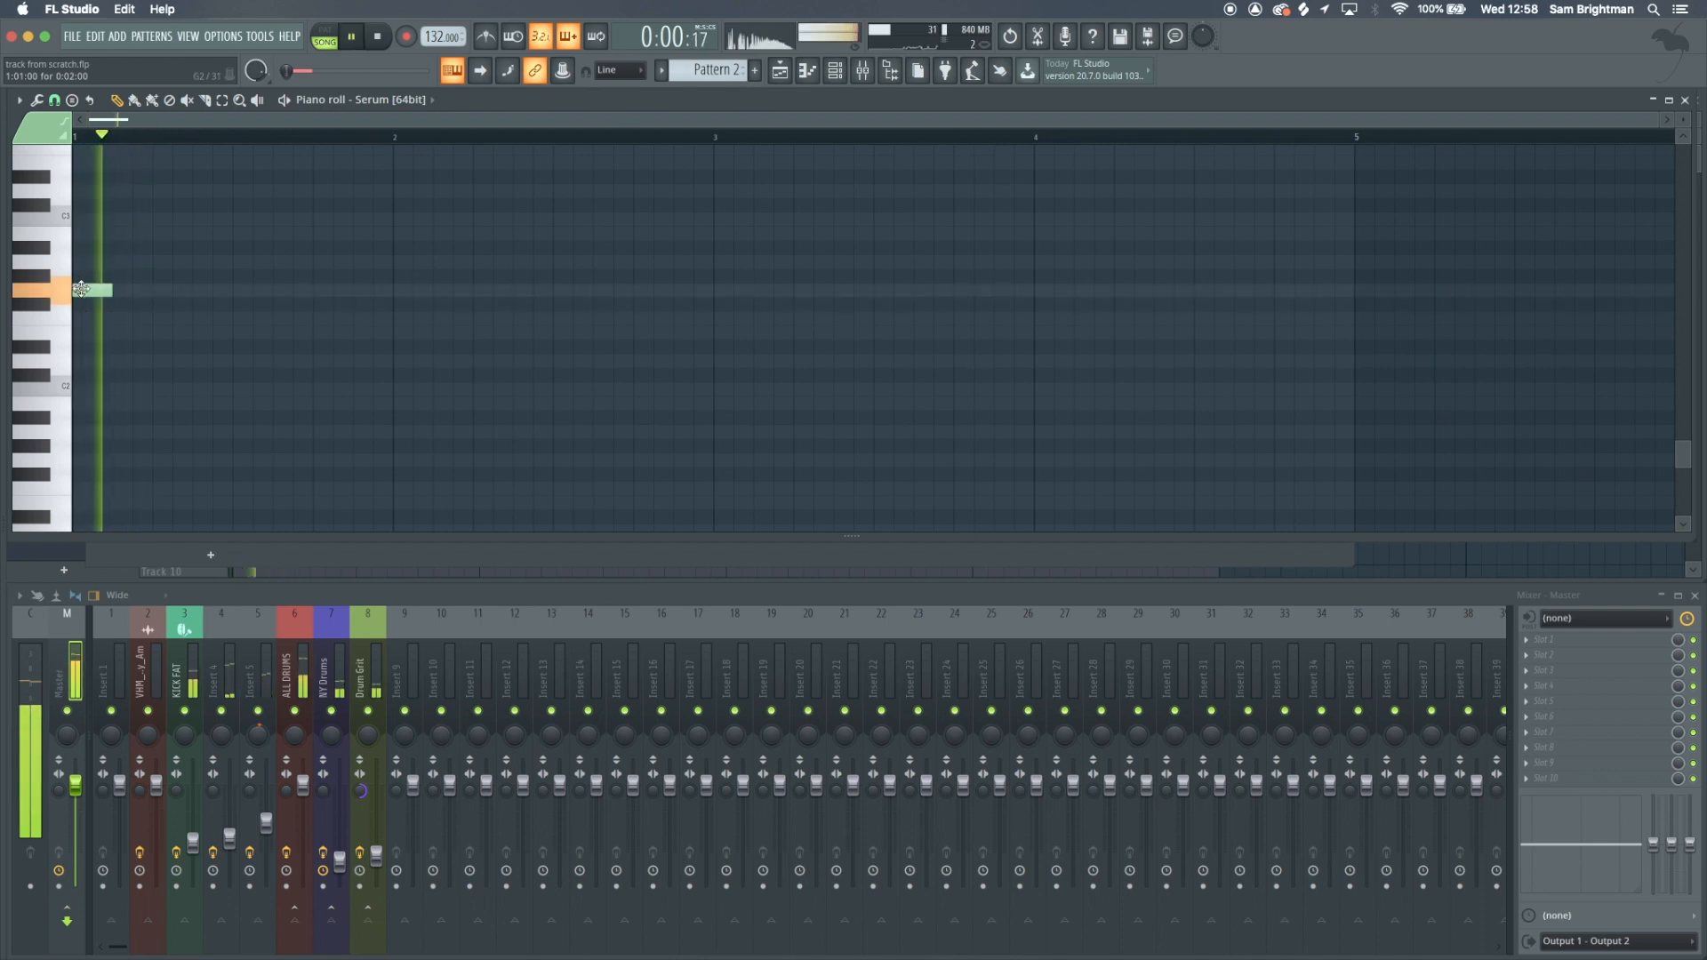
Move the opening note to D2, lengthen it to four steps and add a two-step D2 and a two-step D#2 after it
scroll(80, 290, "up", 2)
key("space")
left_click_drag(142, 290, 222, 362)
key("space")
key("space")
left_click(233, 360)
key("space")
left_click_drag(353, 359, 293, 359)
left_click(350, 348)
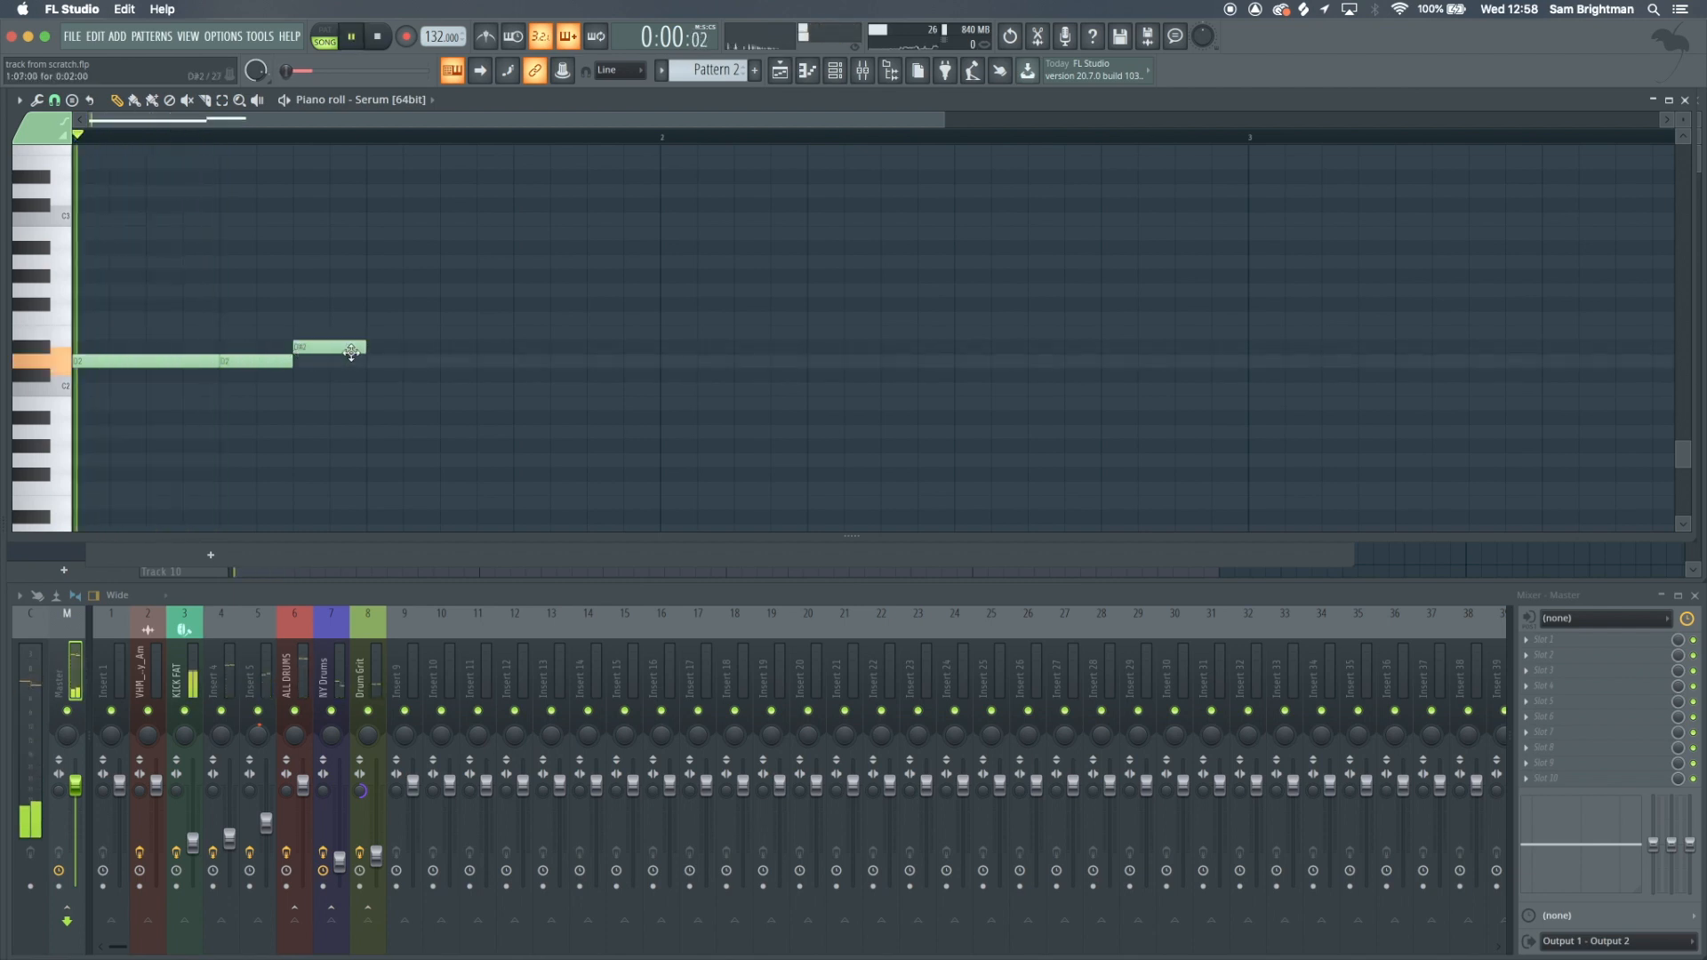
Fill the second half of bar 1 with two four-step D2 notes and play the bar back
left_click(391, 361)
left_click(472, 361)
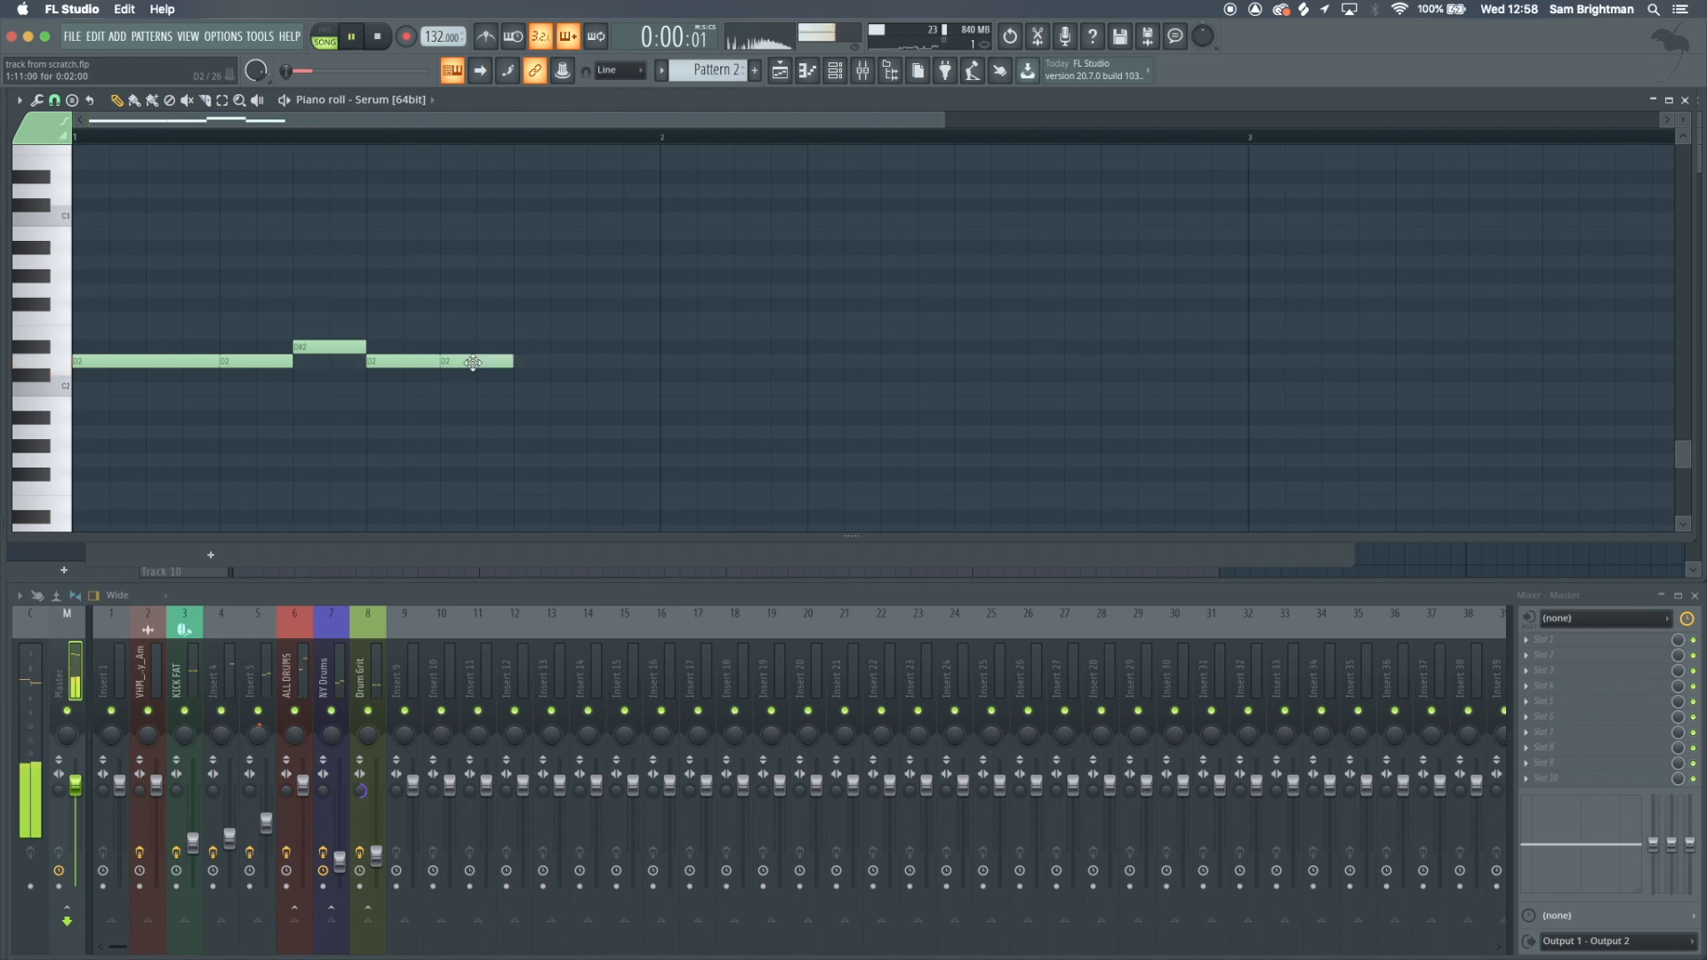
scroll(472, 361, "down", 3)
key("space")
mouse_move(302, 363)
left_mouse_down()
mouse_move(338, 365)
mouse_move(267, 364)
mouse_move(322, 359)
left_mouse_up()
left_click(325, 324)
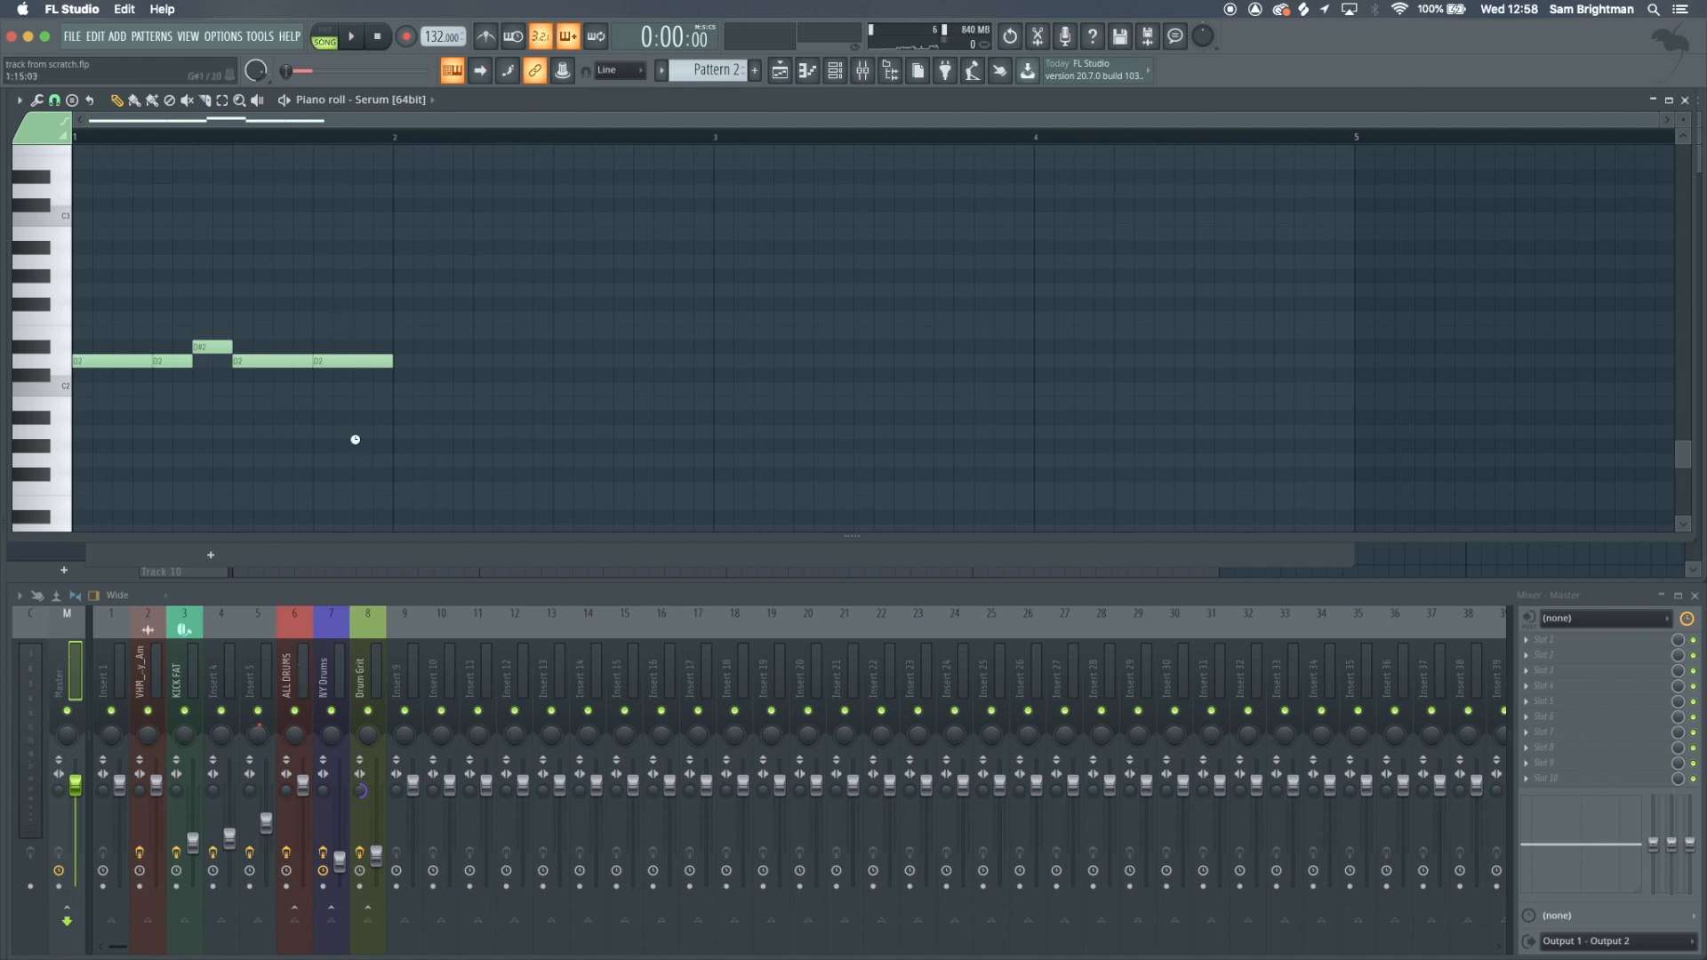
key("space")
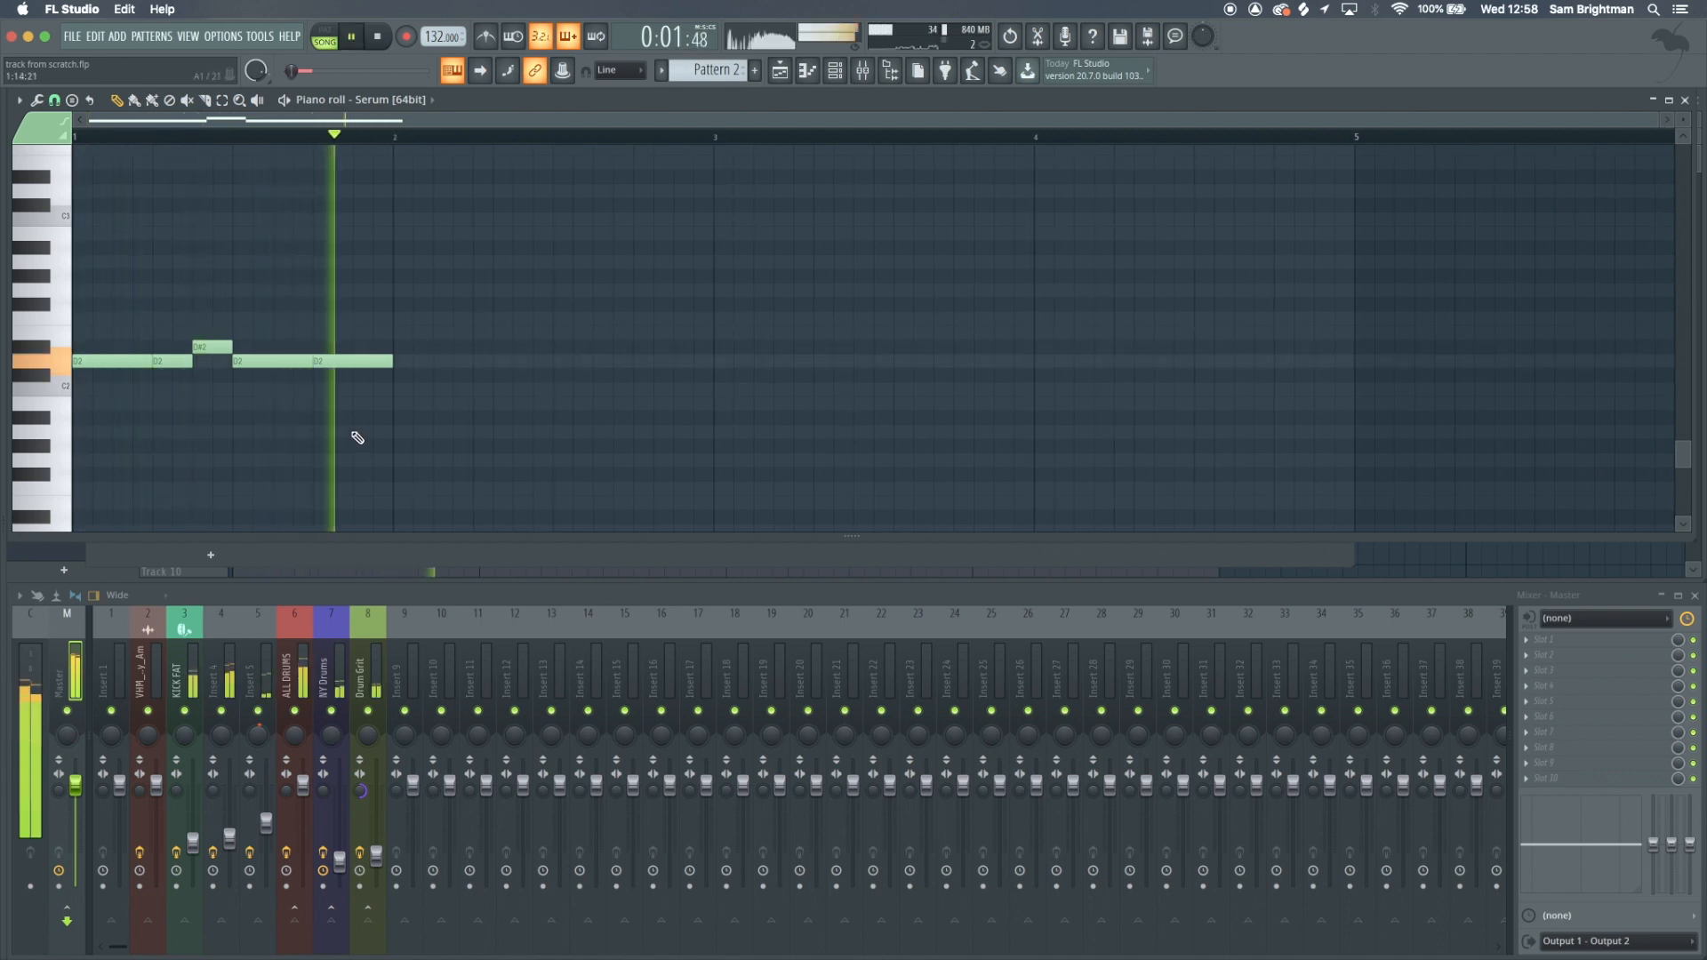
Start bar 2 with two one-step D2 notes, a two-step D2 and a two-step D#2
key("space")
left_click(411, 360)
left_click_drag(434, 357, 472, 358)
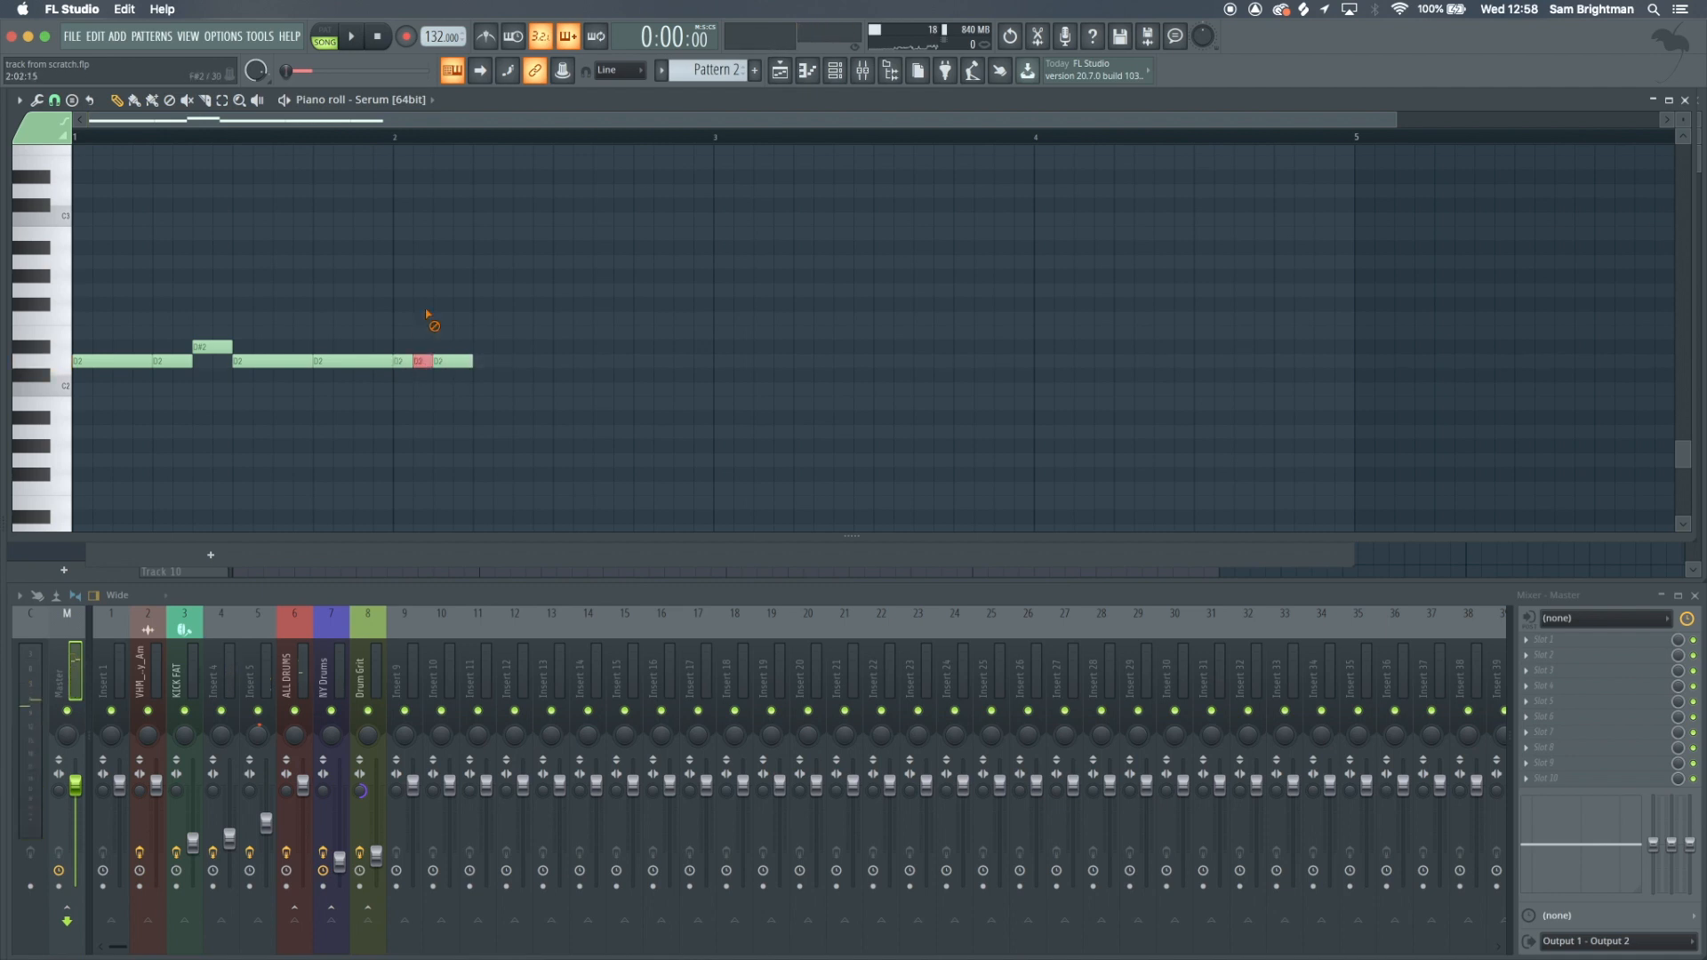
key("space")
left_click(487, 346)
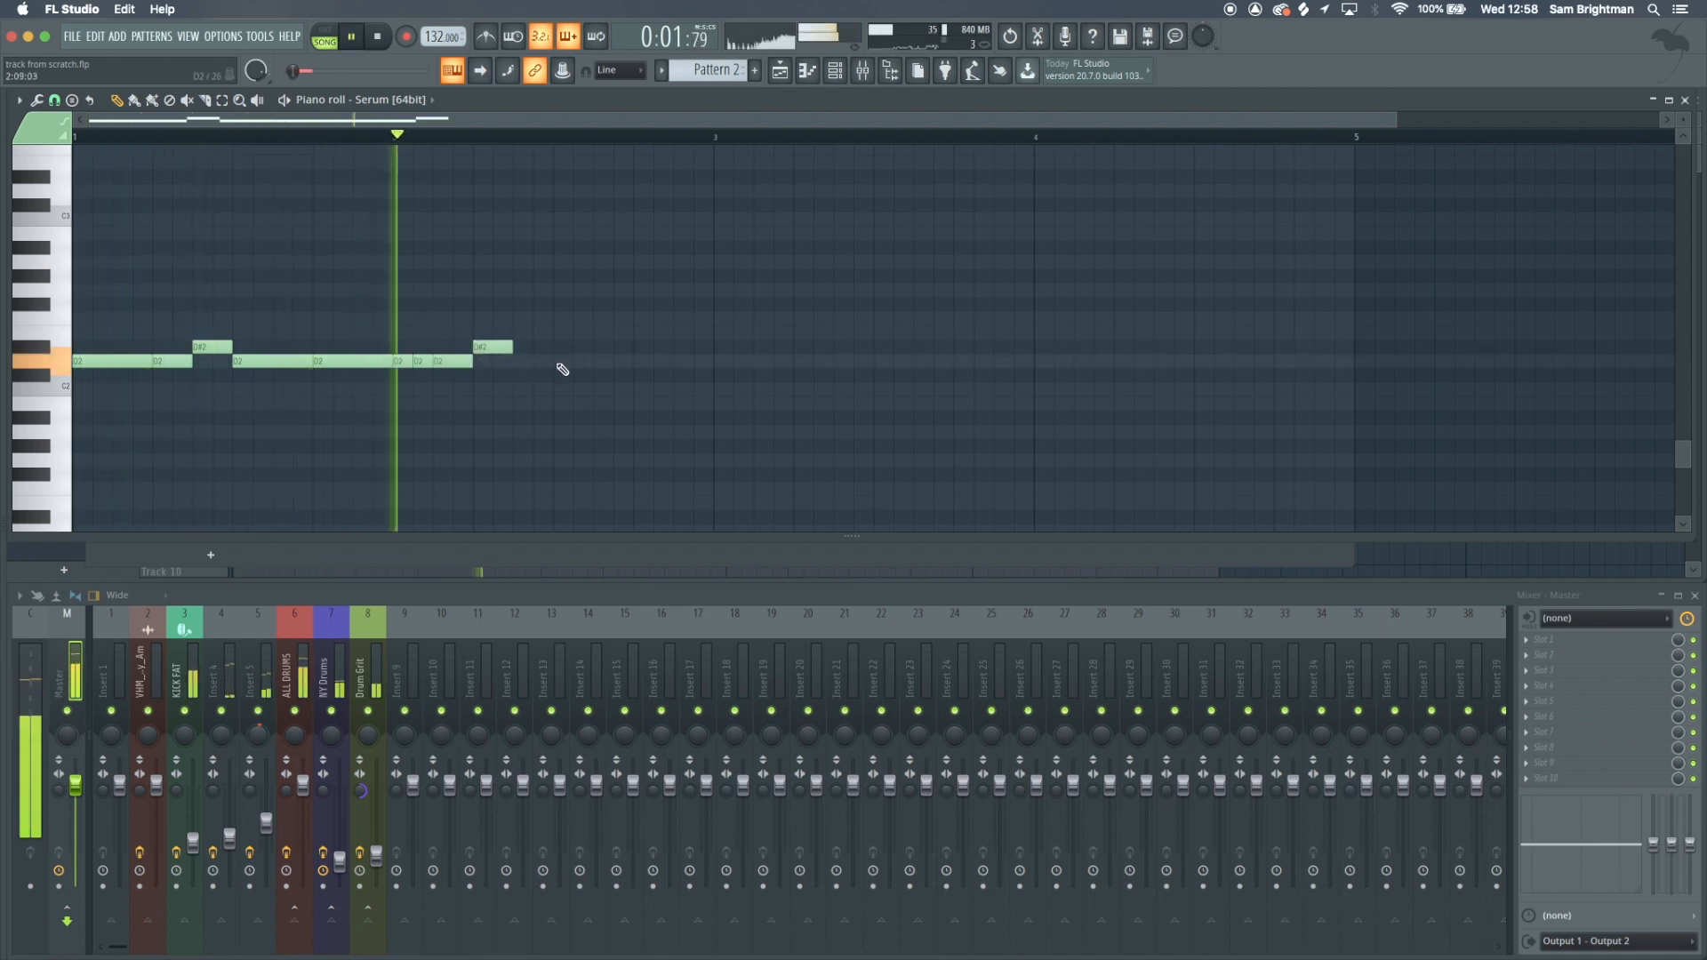
Complete bar 2 with a four-step D2 followed by a four-step C#2 and play the line back
left_click(565, 361)
key("space")
left_click_drag(489, 348, 632, 361)
left_click(532, 347)
key("space")
left_click(654, 374)
scroll(516, 417, "down", 2)
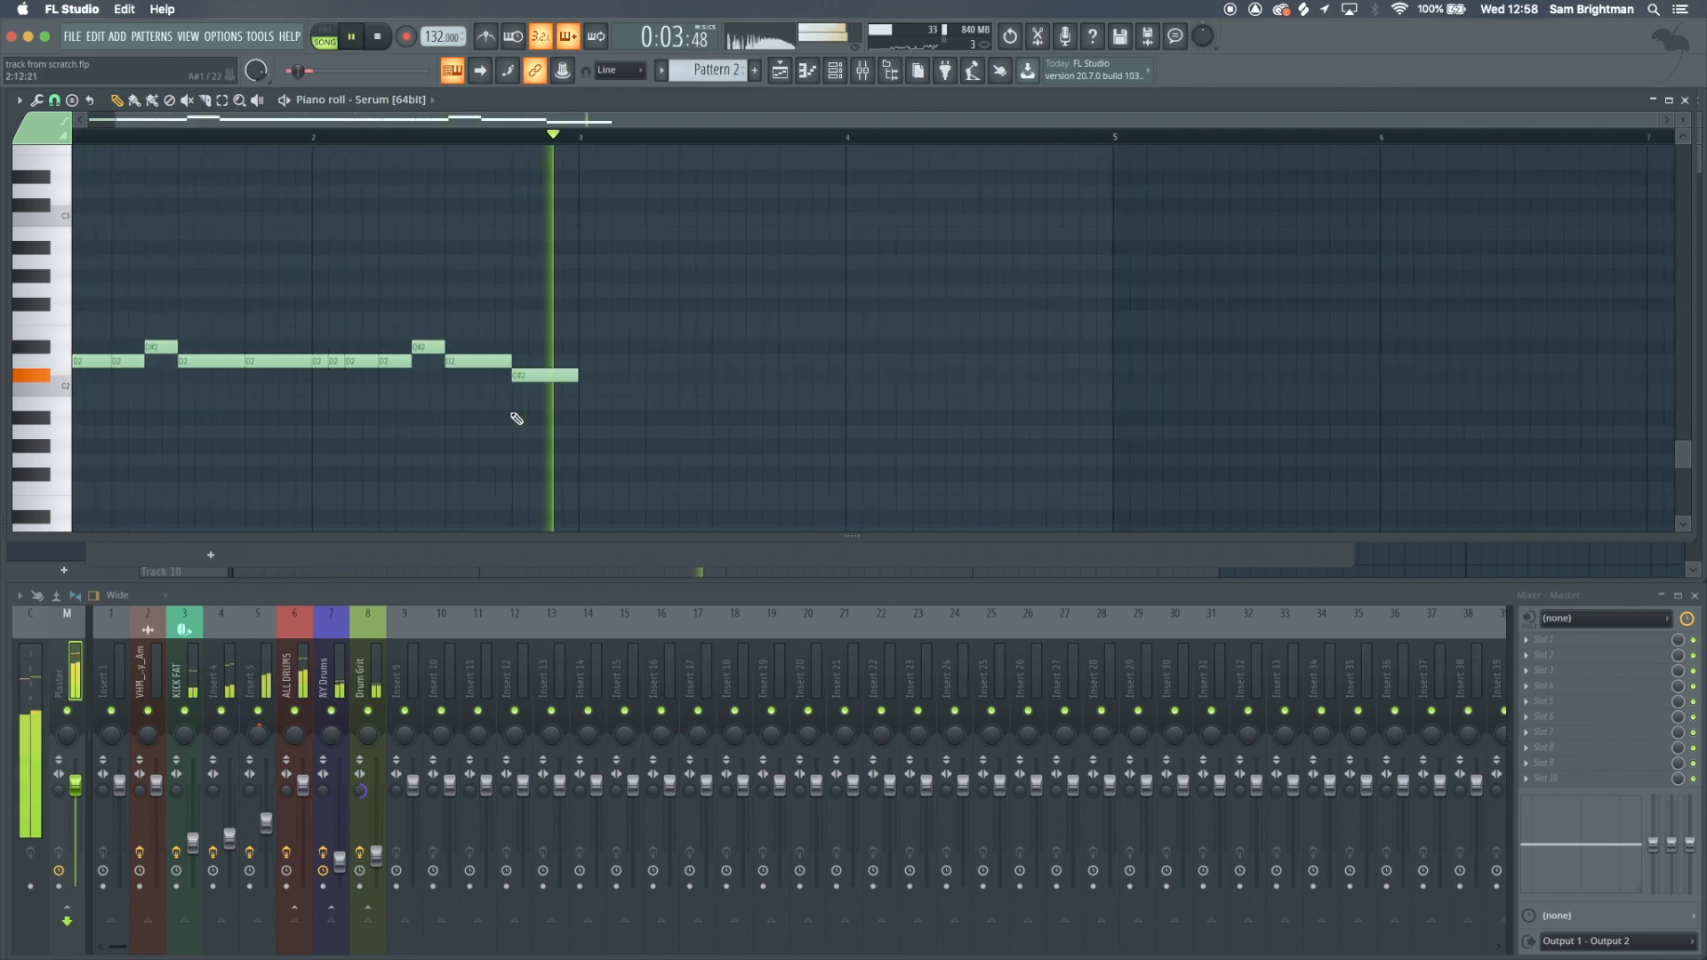
Duplicate the two-bar bassline into bars 3 and 4 and play it back from bar 2
key("ctrl+b")
key("ctrl+d")
key("space")
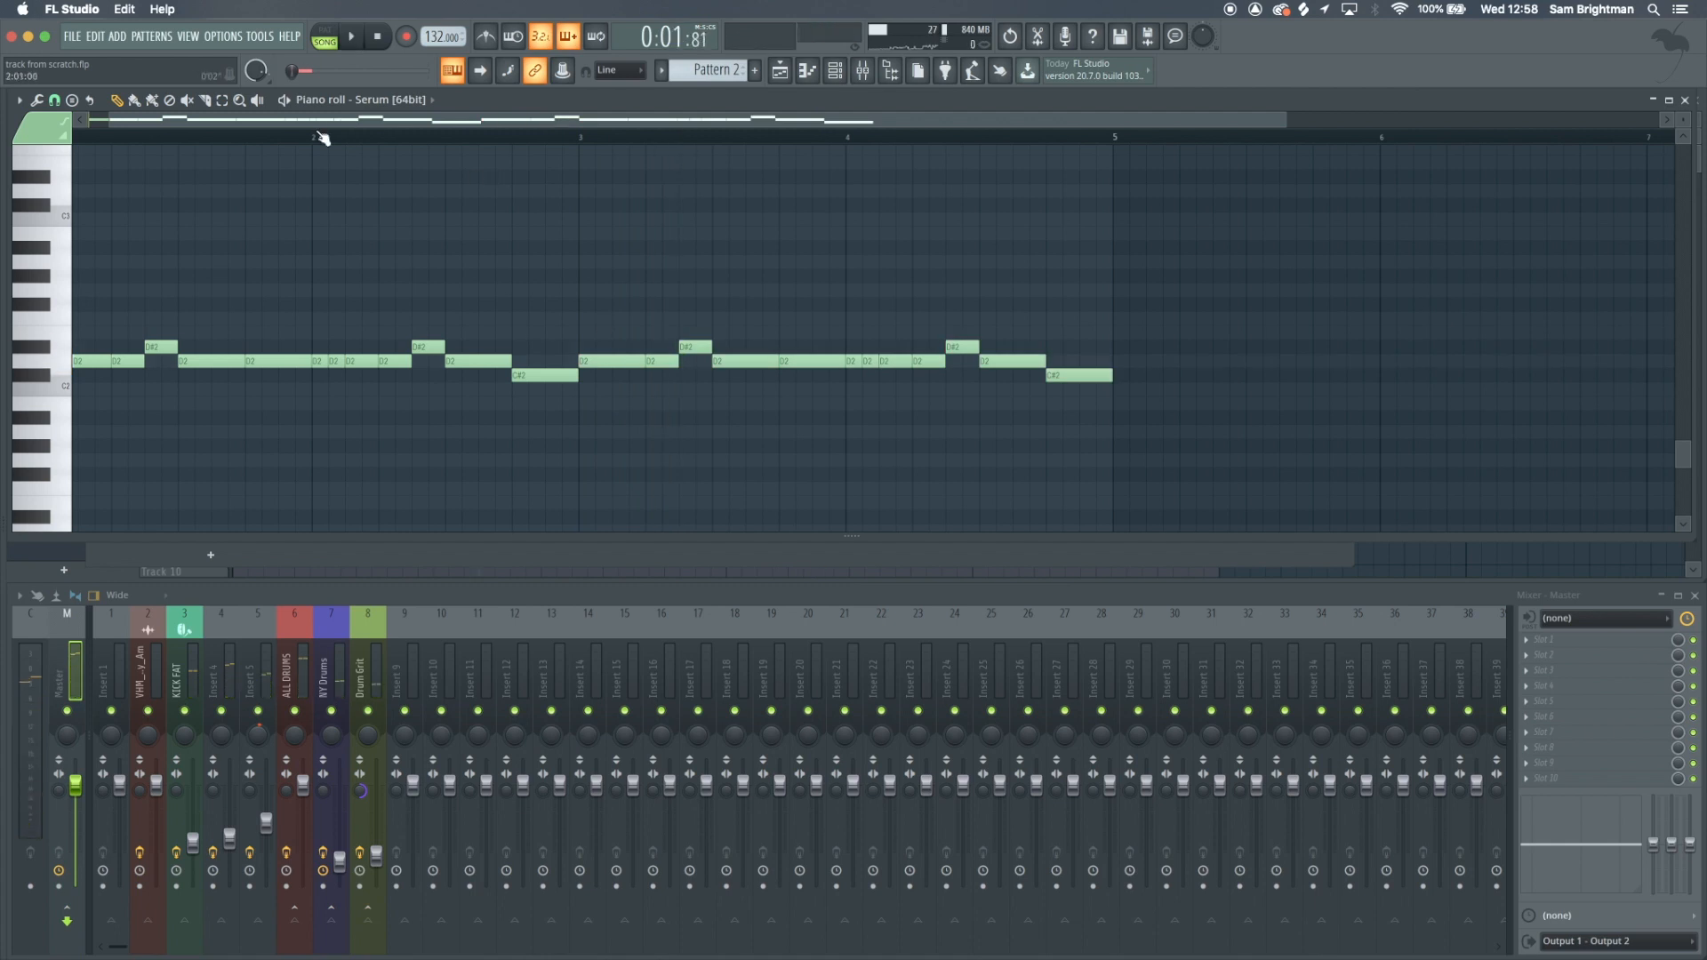
left_click(322, 138)
key("space")
Shorten the C#2 at the end of bar 2 to two steps and fill the gap before it with a two-step D2
scroll(533, 374, "up", 2)
left_click_drag(484, 357, 456, 357)
mouse_move(569, 378)
left_mouse_down()
mouse_move(541, 369)
mouse_move(563, 379)
left_mouse_up()
scroll(960, 397, "down", 3)
Delete the copied notes in bars 3 and 4 and save the project
left_click_drag(956, 395, 483, 232)
key("Delete")
left_click_drag(558, 424, 89, 227)
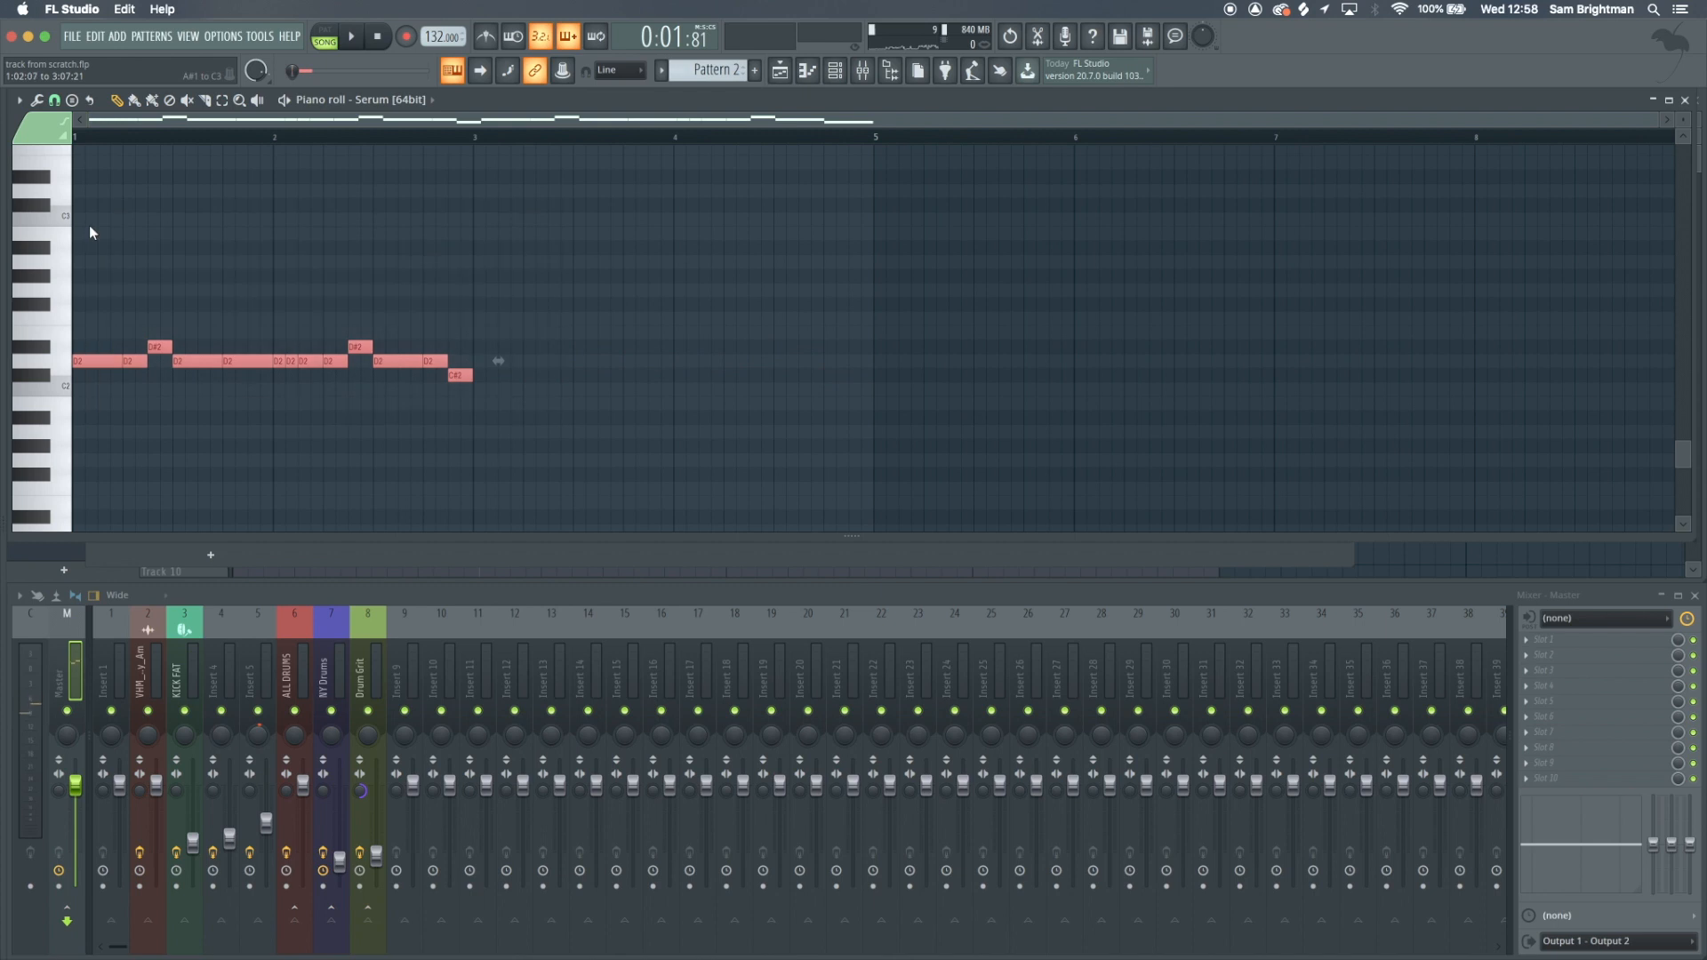
key("super+s")
Duplicate the revised two-bar bassline into bars 3 and 4 and play the pattern
left_click_drag(519, 437, 98, 310)
key("ctrl+b")
key("ctrl+d")
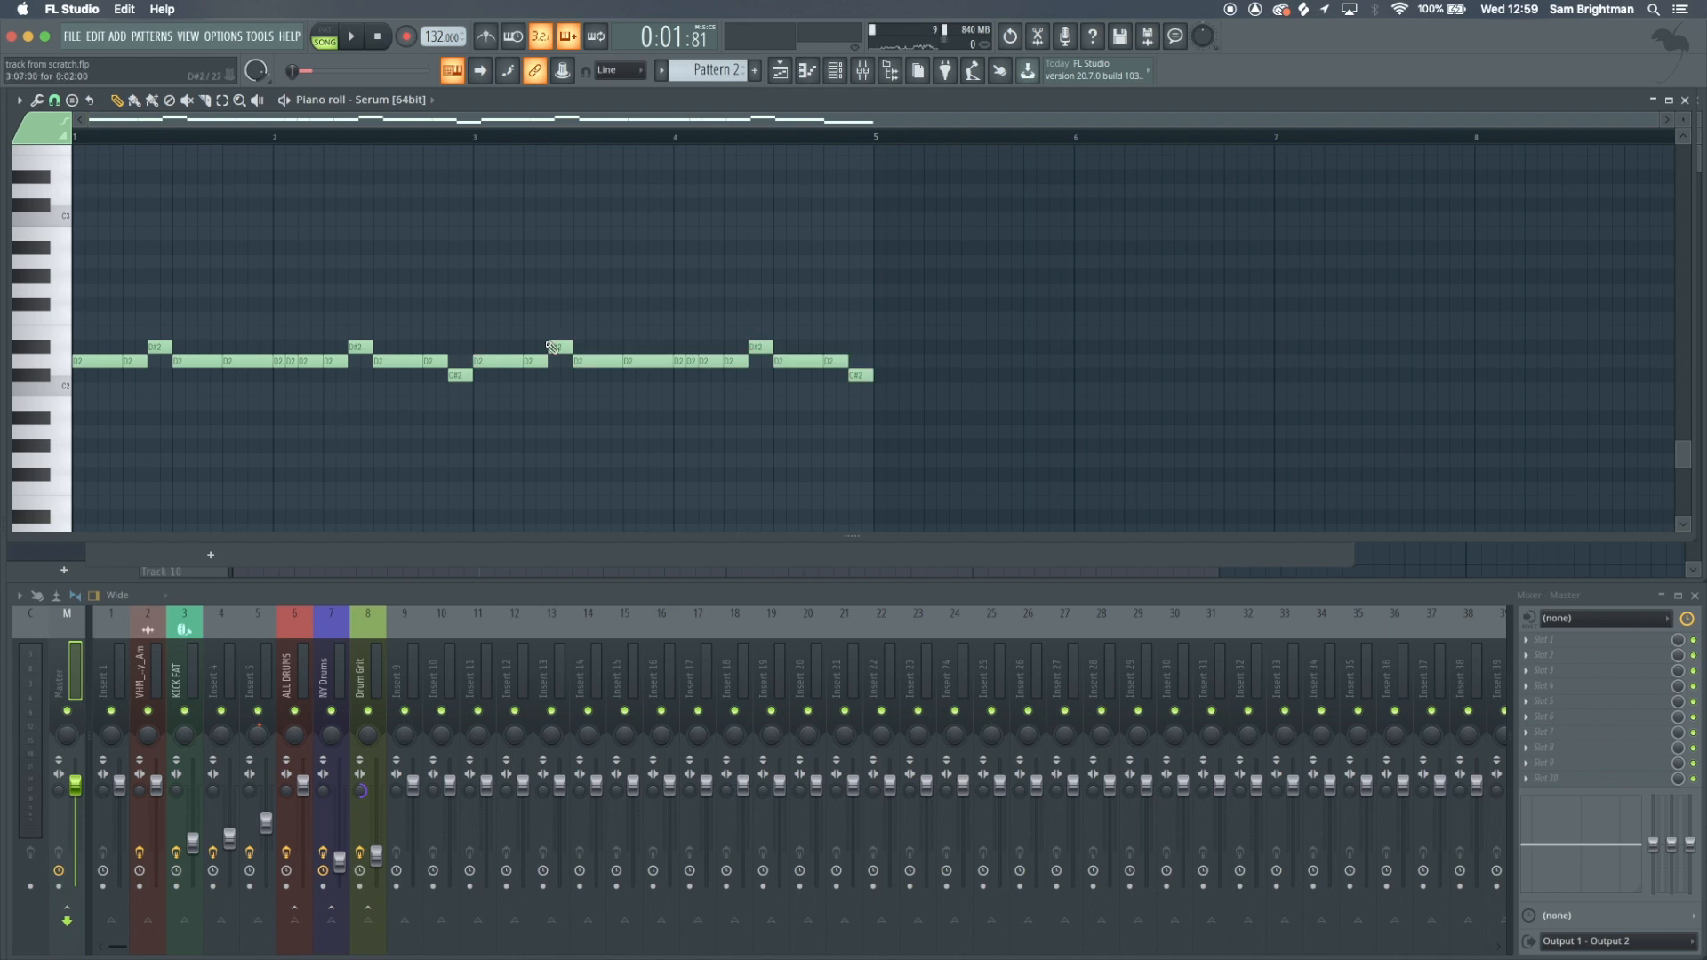
key("space")
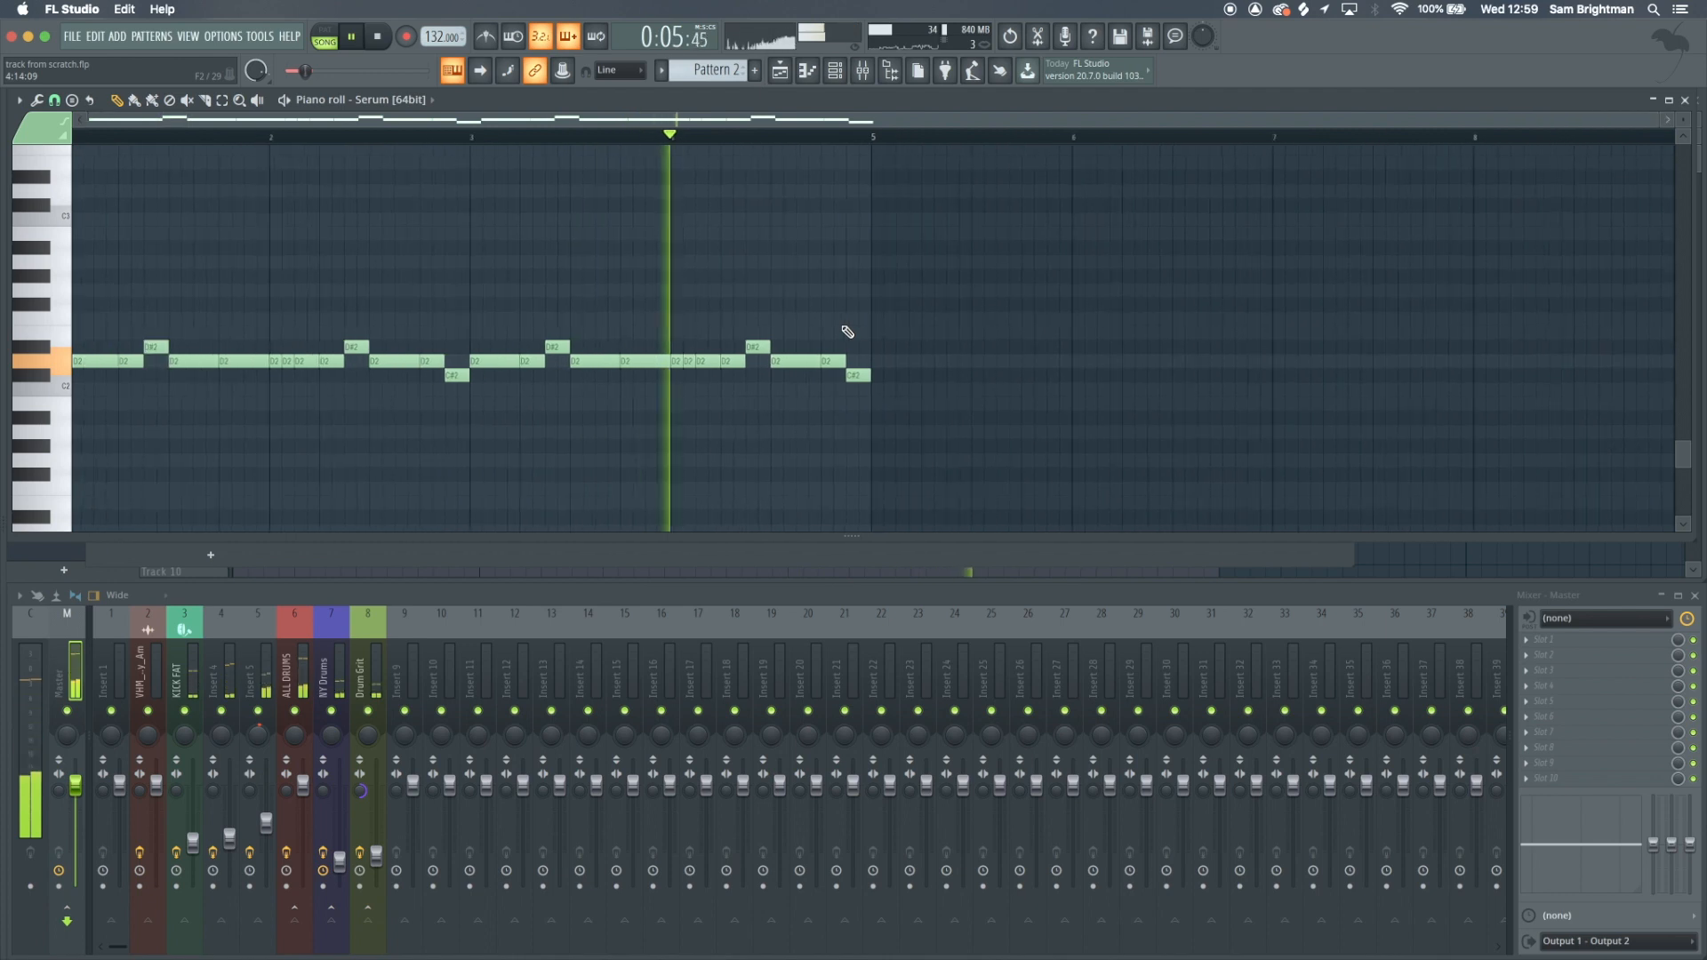
Raise the final D2 before the closing C#2 in bar 4 to A#2 and play back the end of the bassline
scroll(919, 389, "up", 3)
key("space")
left_click_drag(797, 361, 798, 234)
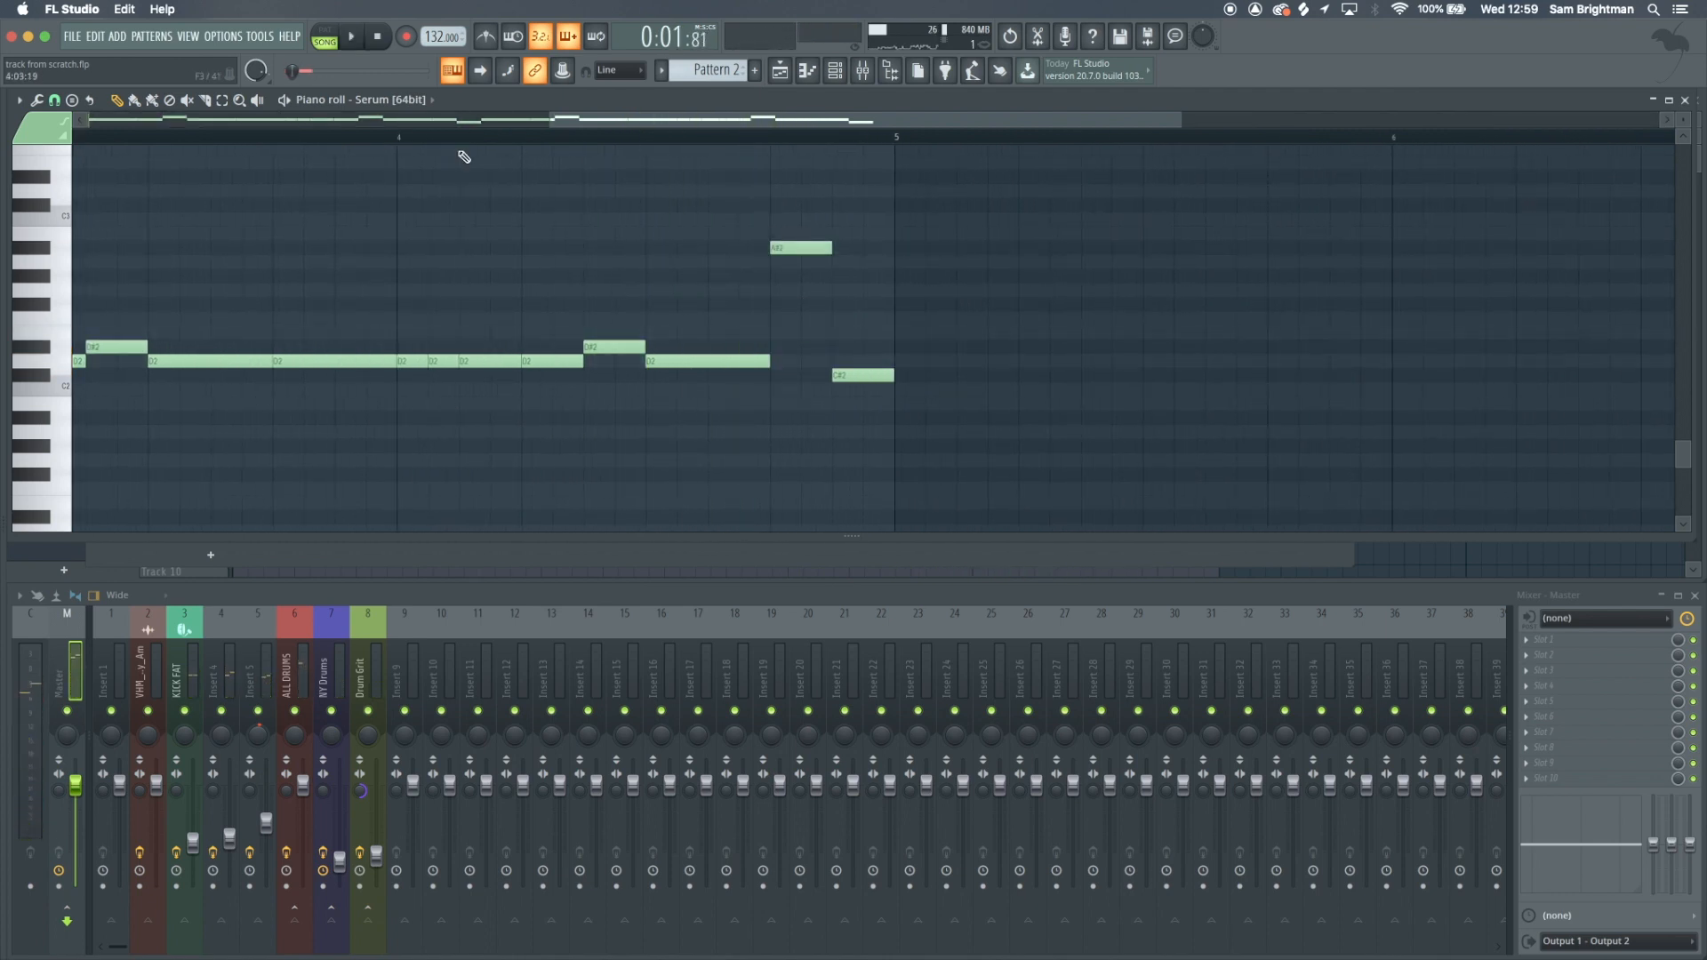
key("space")
scroll(747, 377, "down", 3)
scroll(754, 375, "up", 3)
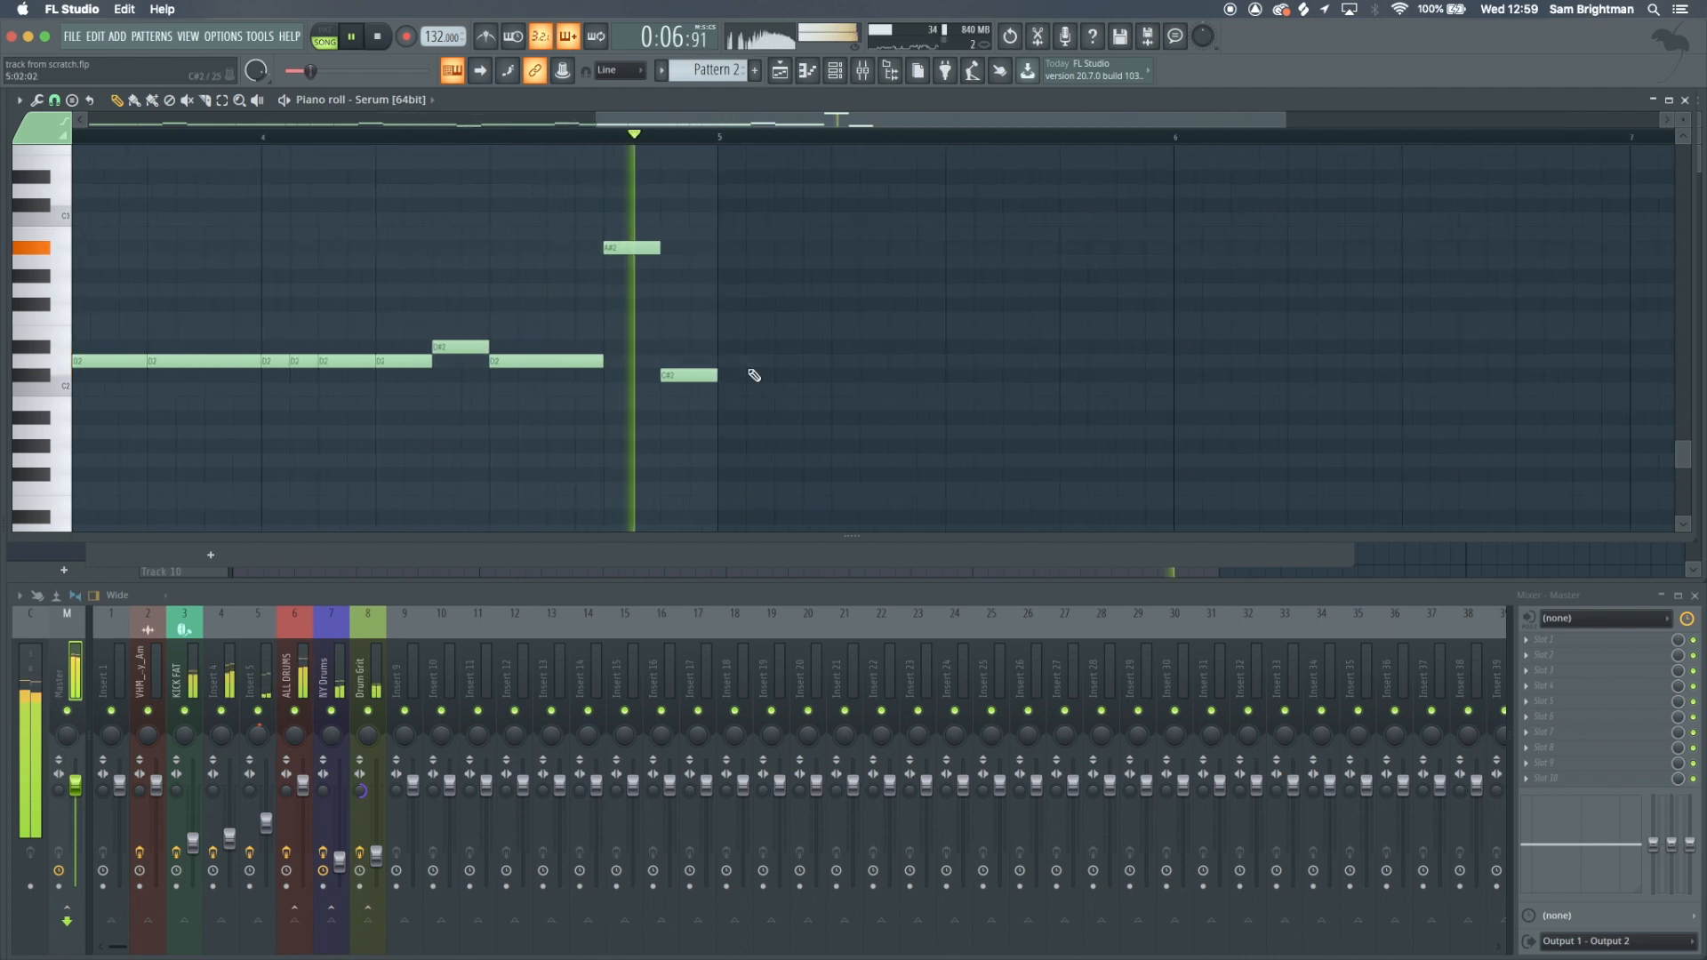
key("space")
Open the Serum instrument and turn off its sub oscillator while the loop plays
key("Escape")
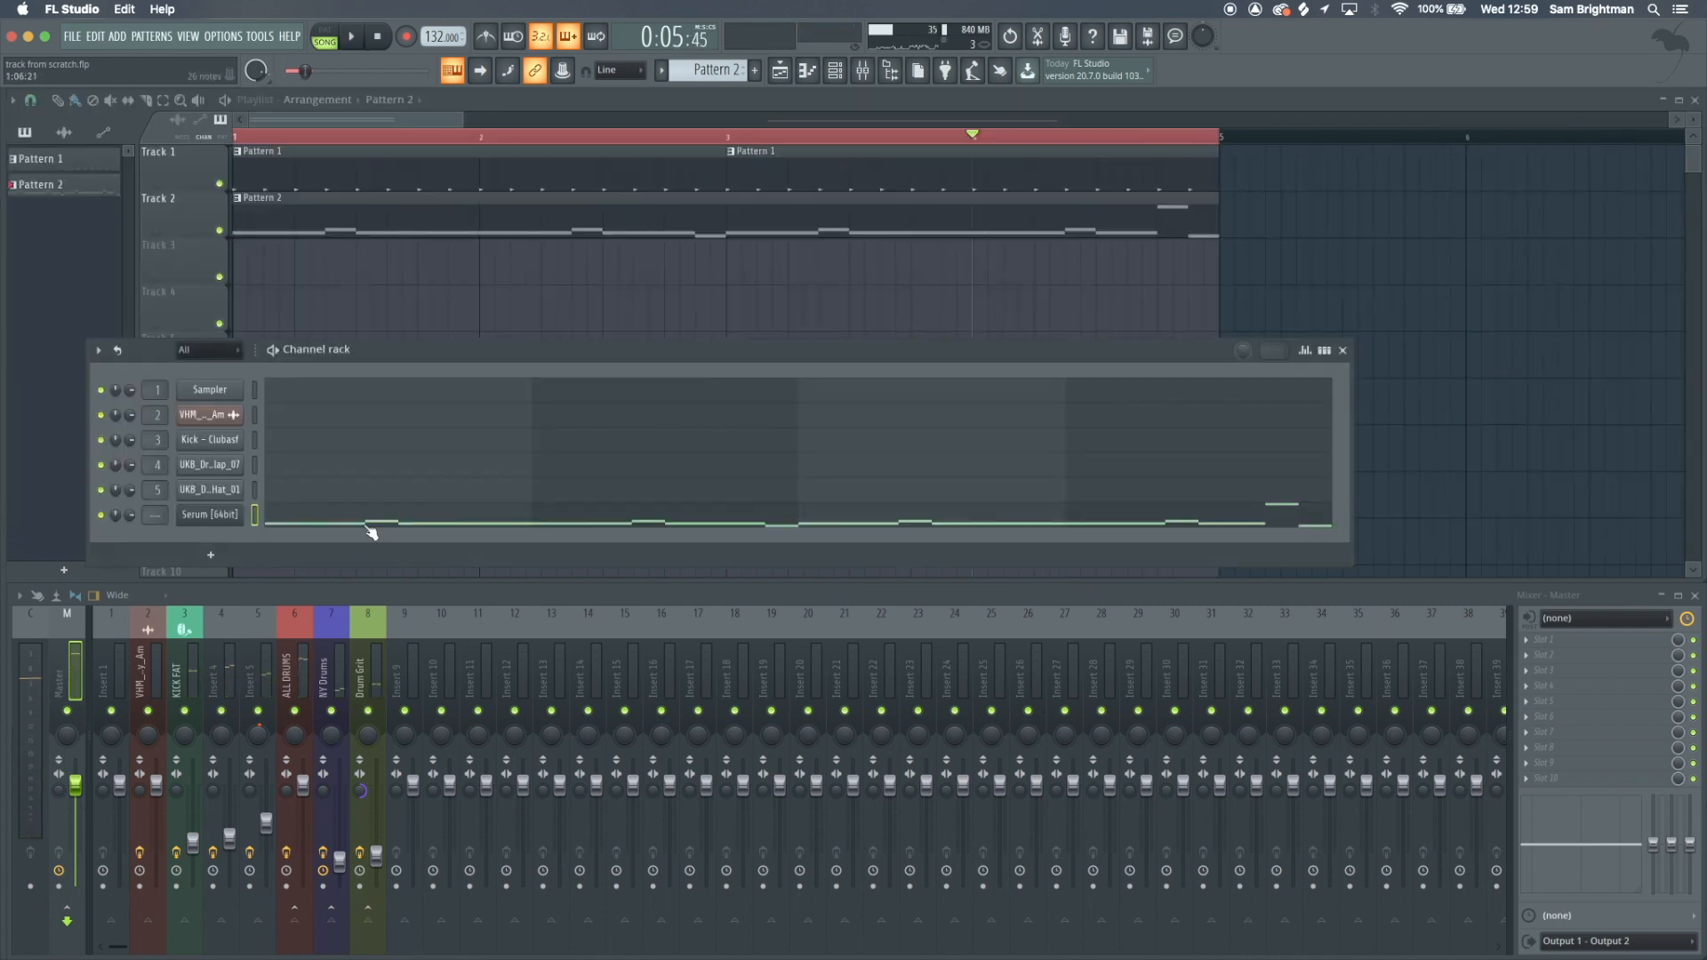
left_click(207, 513)
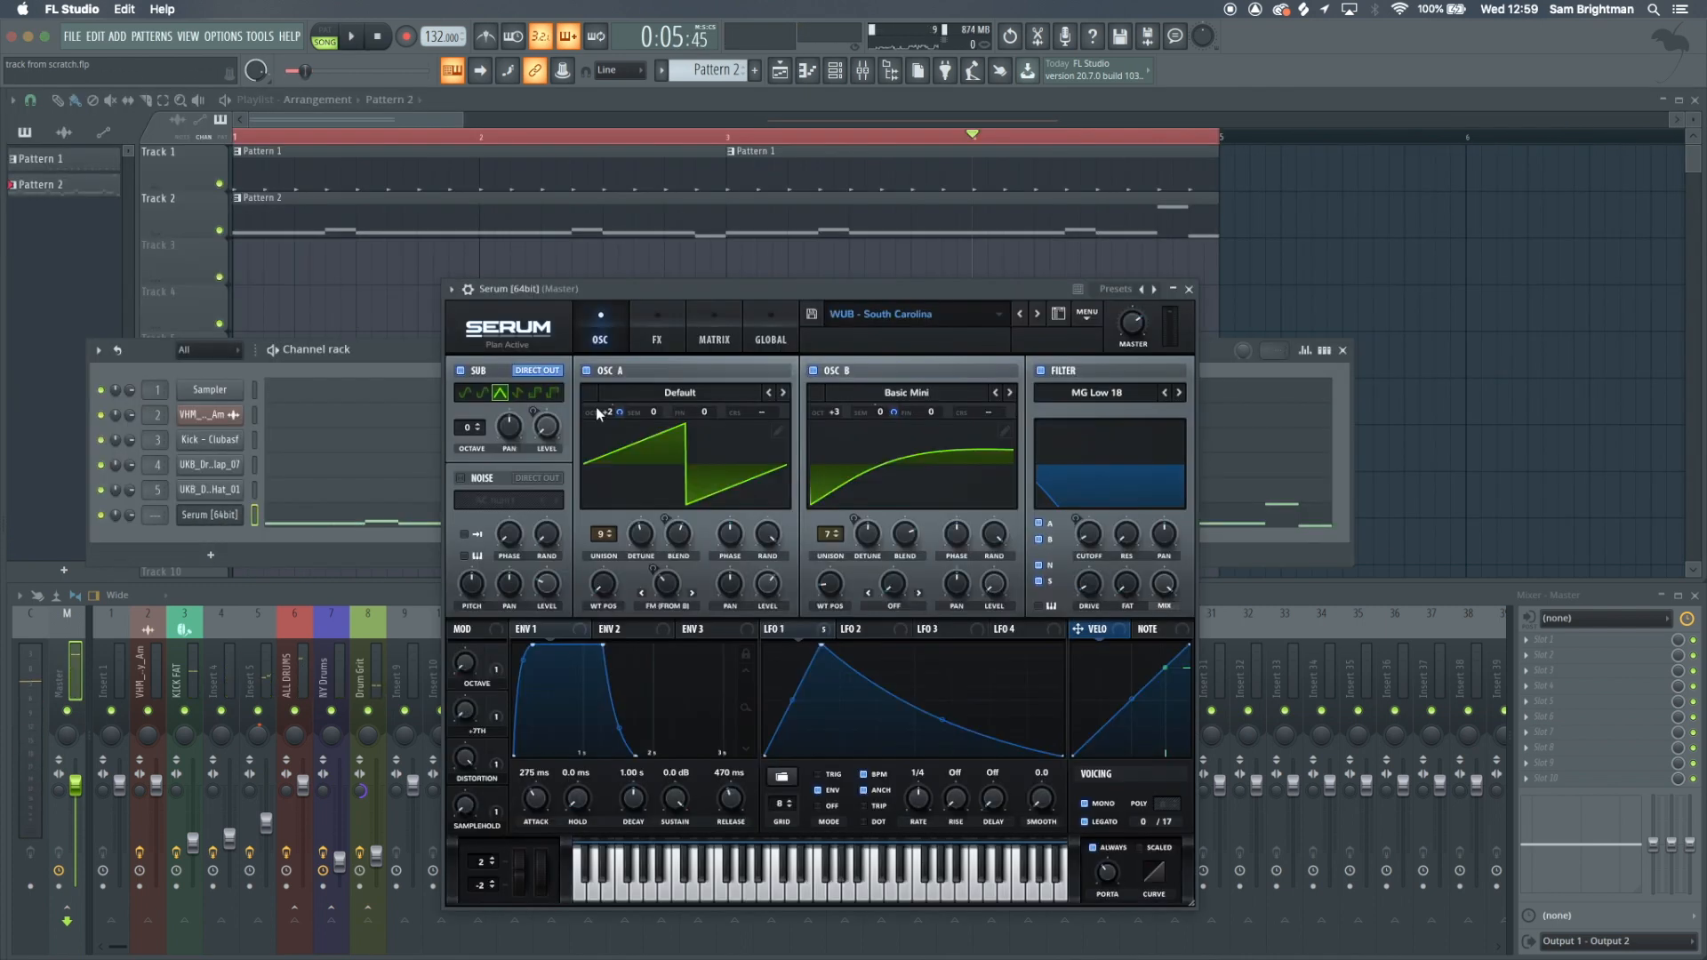
key("space")
left_click(462, 371)
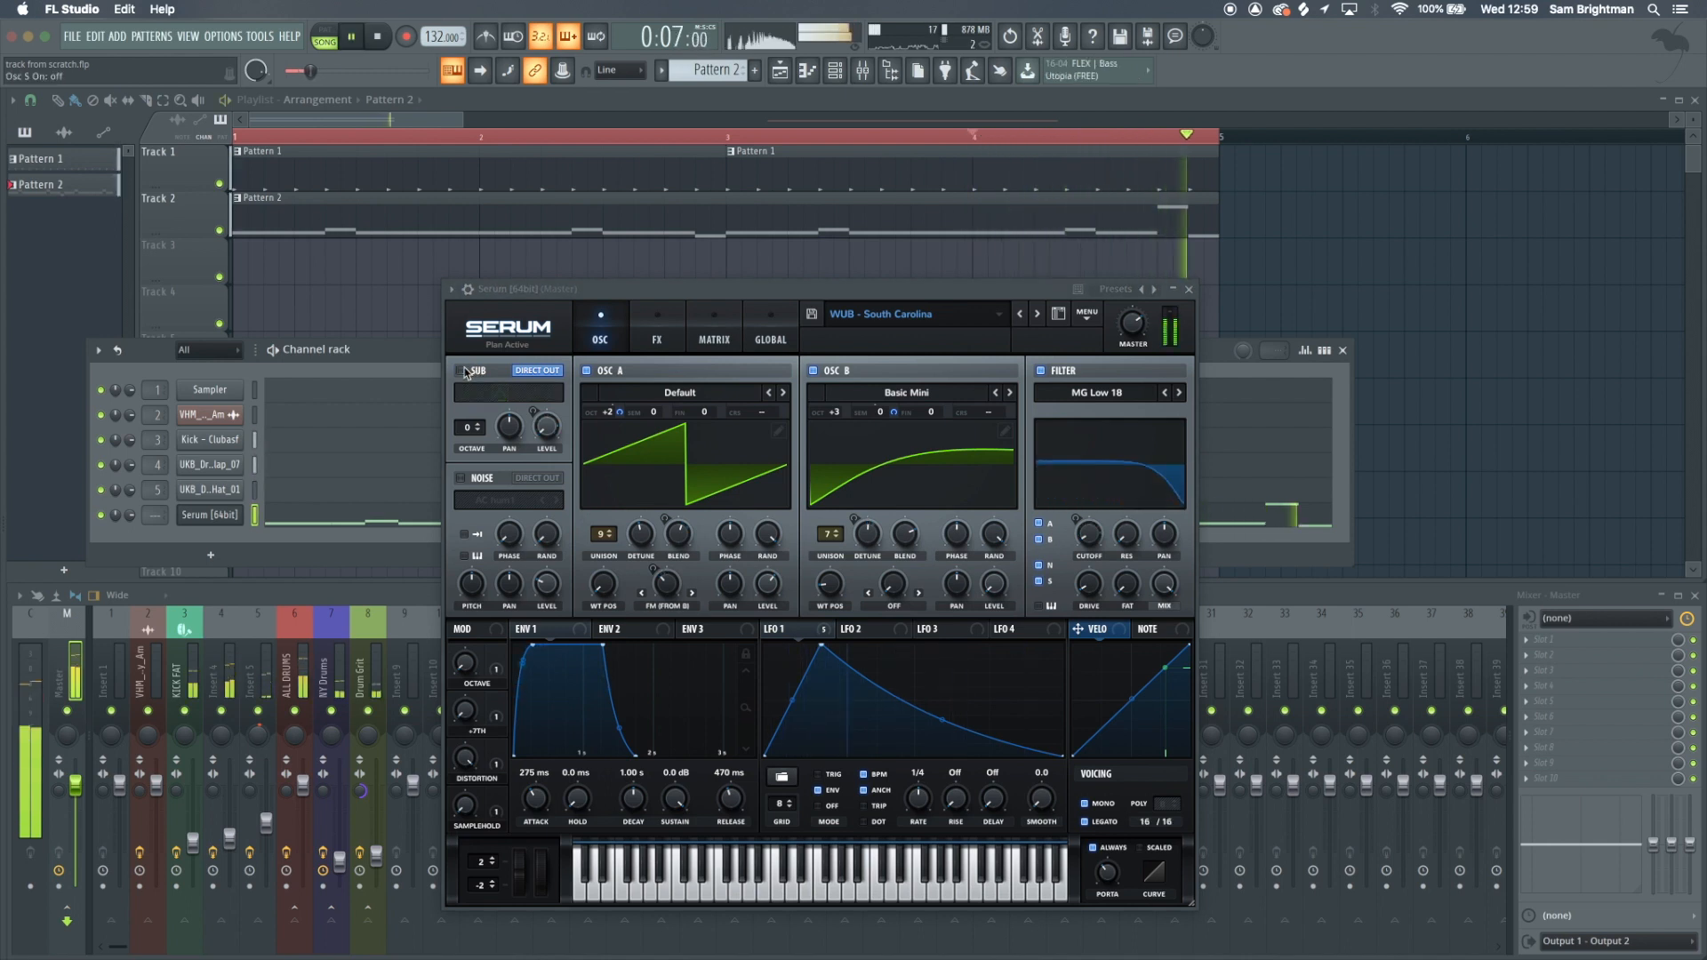
Route the Serum channel to mixer track 9, then play the loop and move the channel rack clear of the mixer
key("Escape")
key("space")
left_click(219, 517)
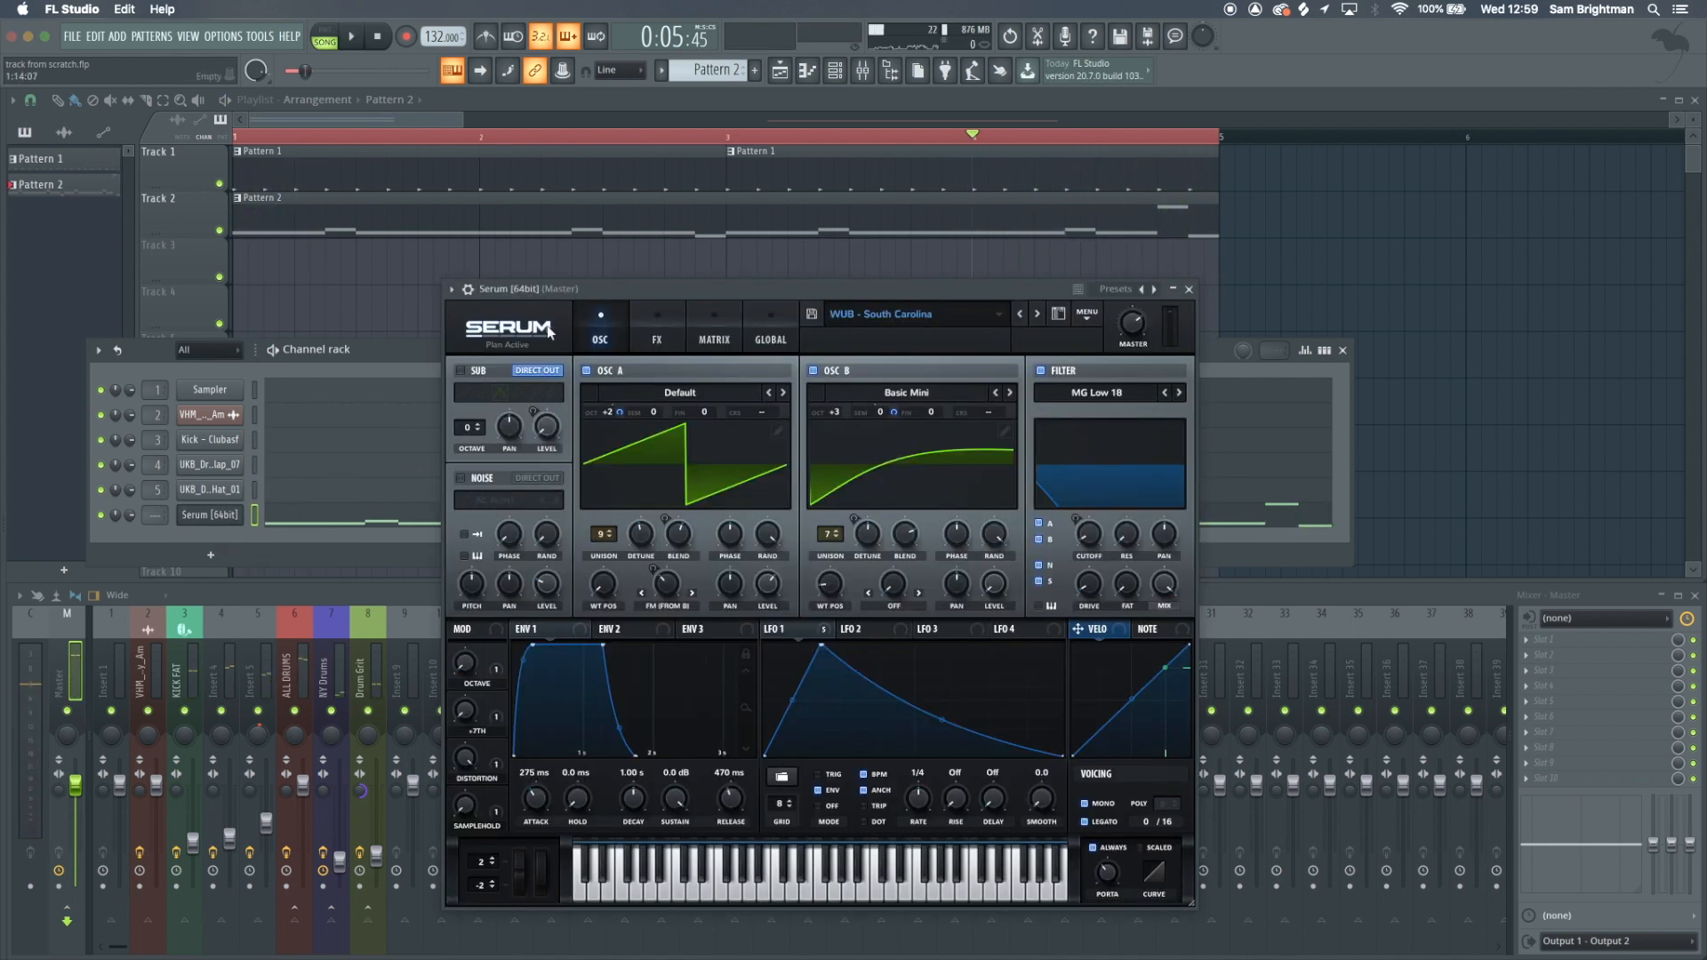
key("ctrl+l")
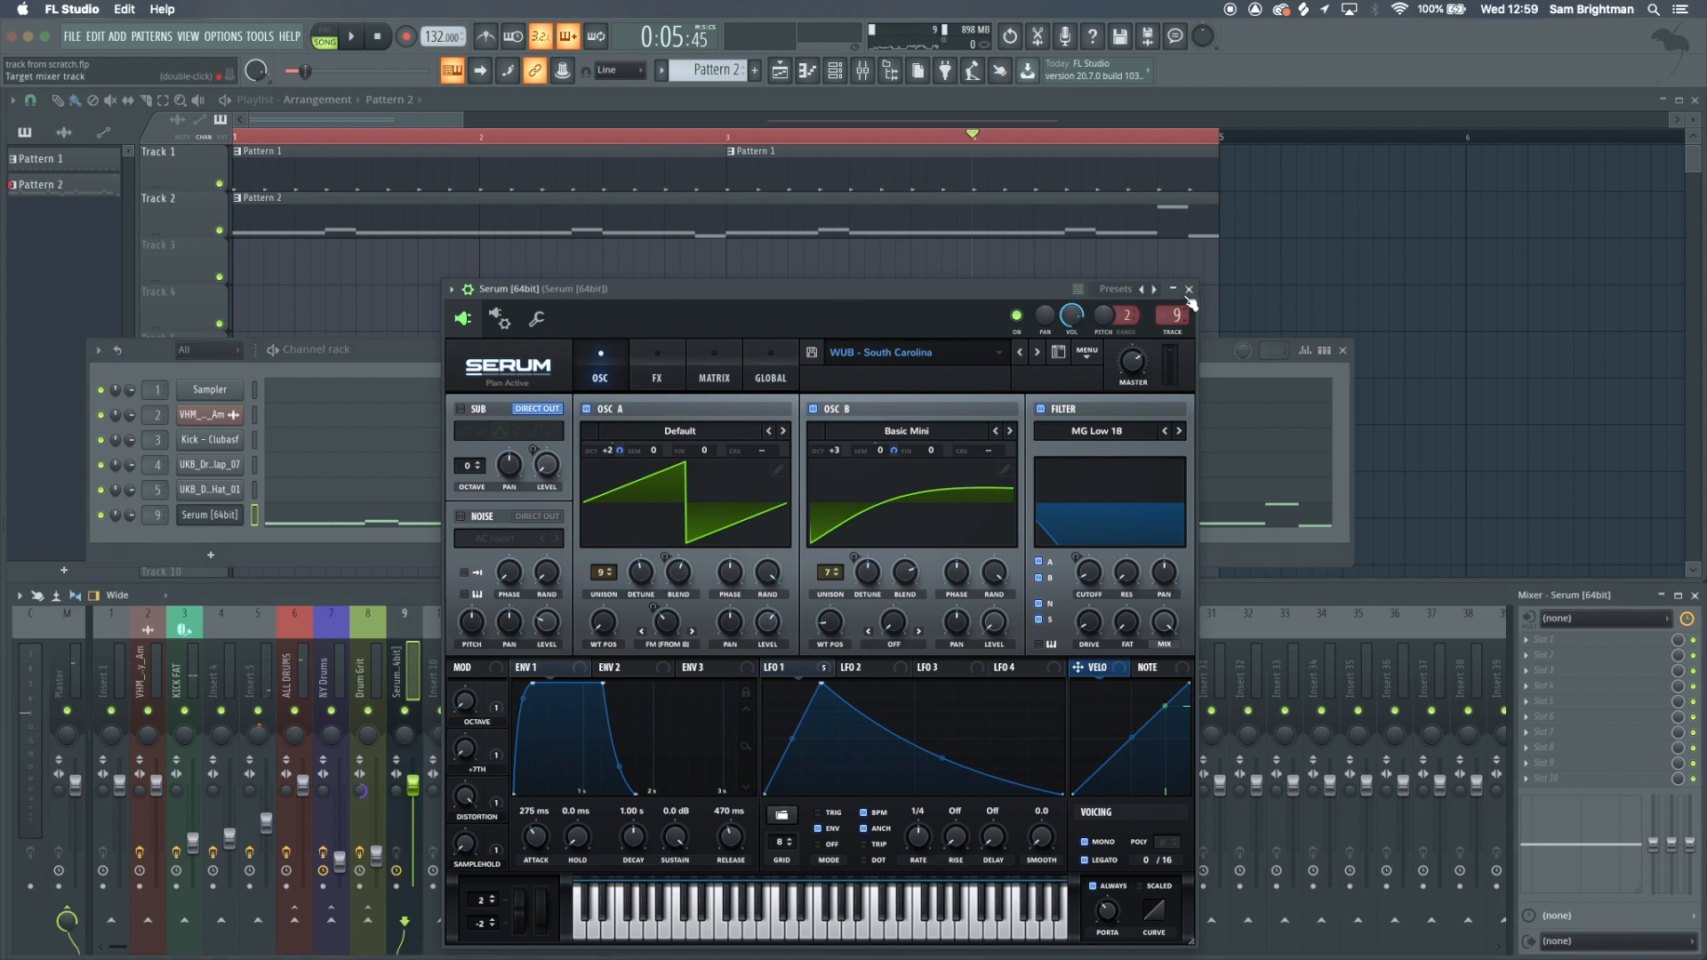
left_click(1188, 289)
key("space")
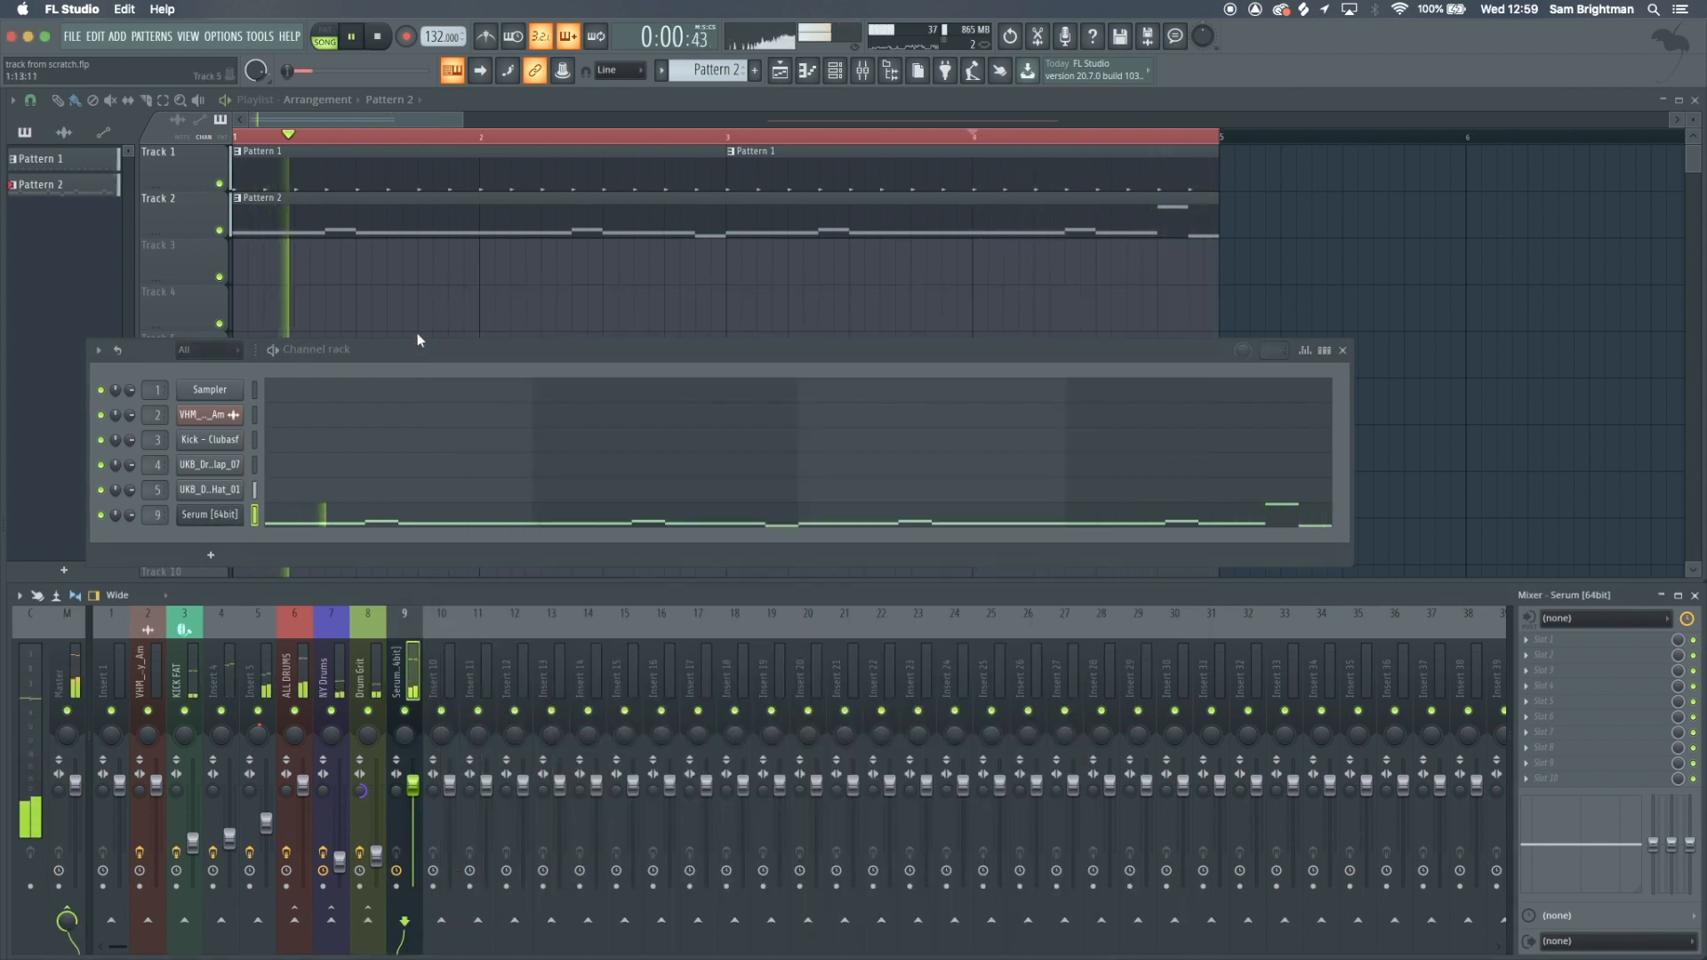
left_click_drag(420, 355, 421, 295)
key("space")
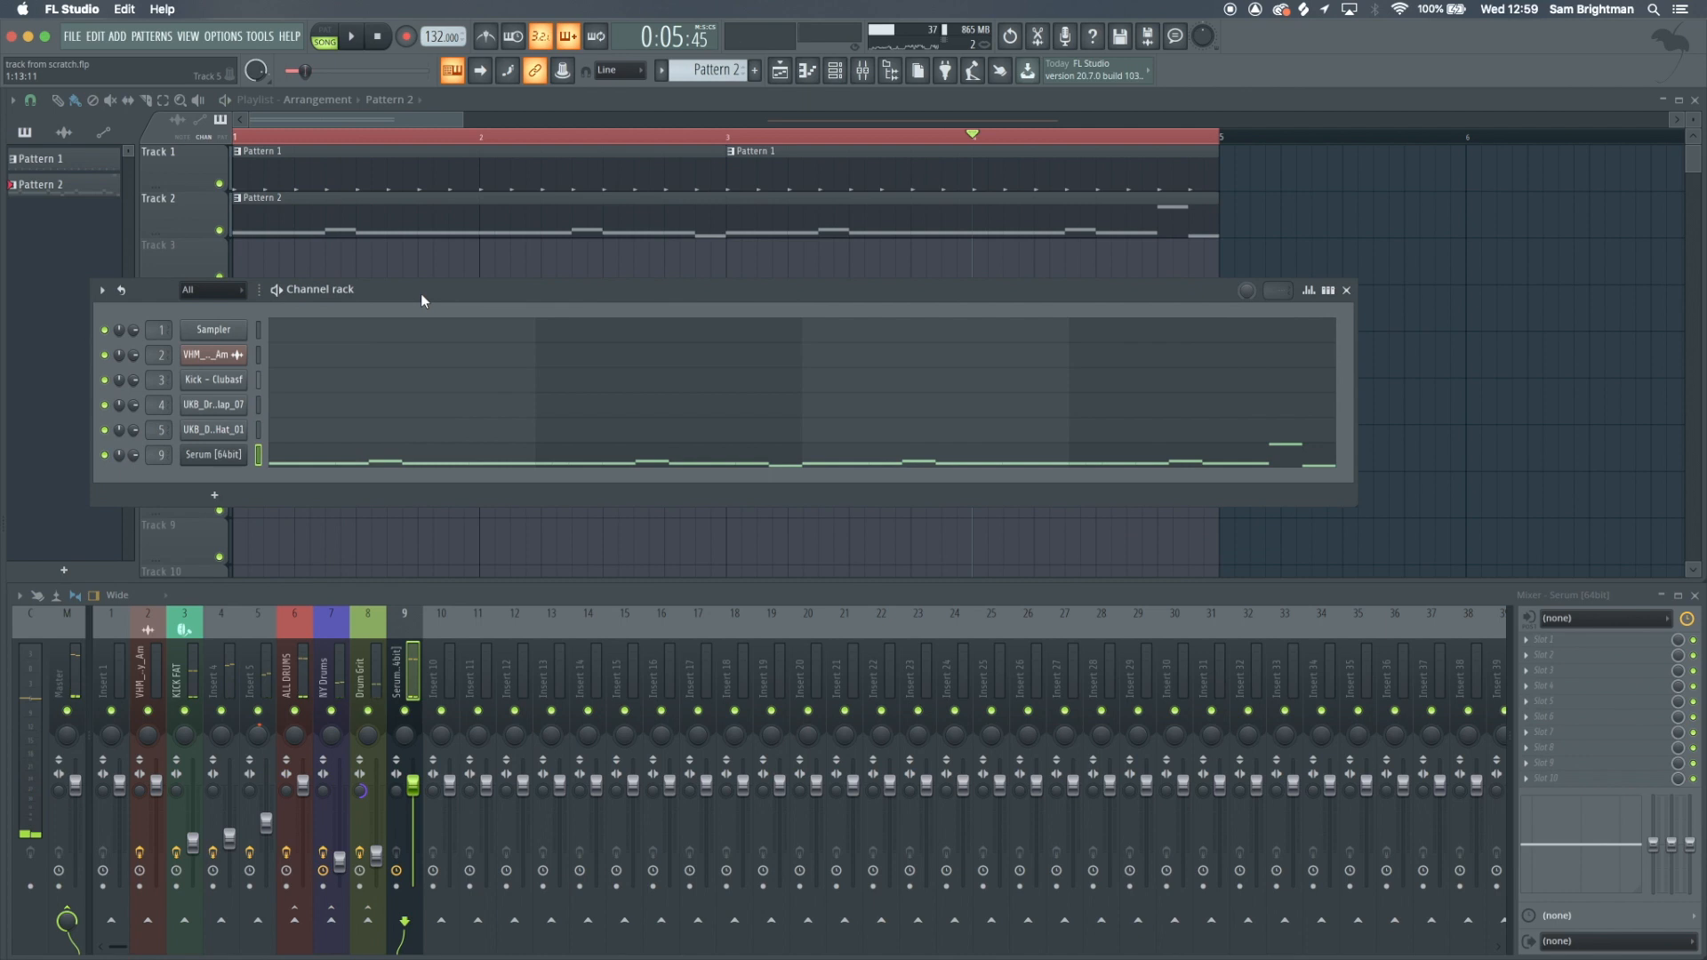
Add a second Serum channel and load the user preset "Chris 2 sub" into it
left_click(228, 496)
left_click(396, 488)
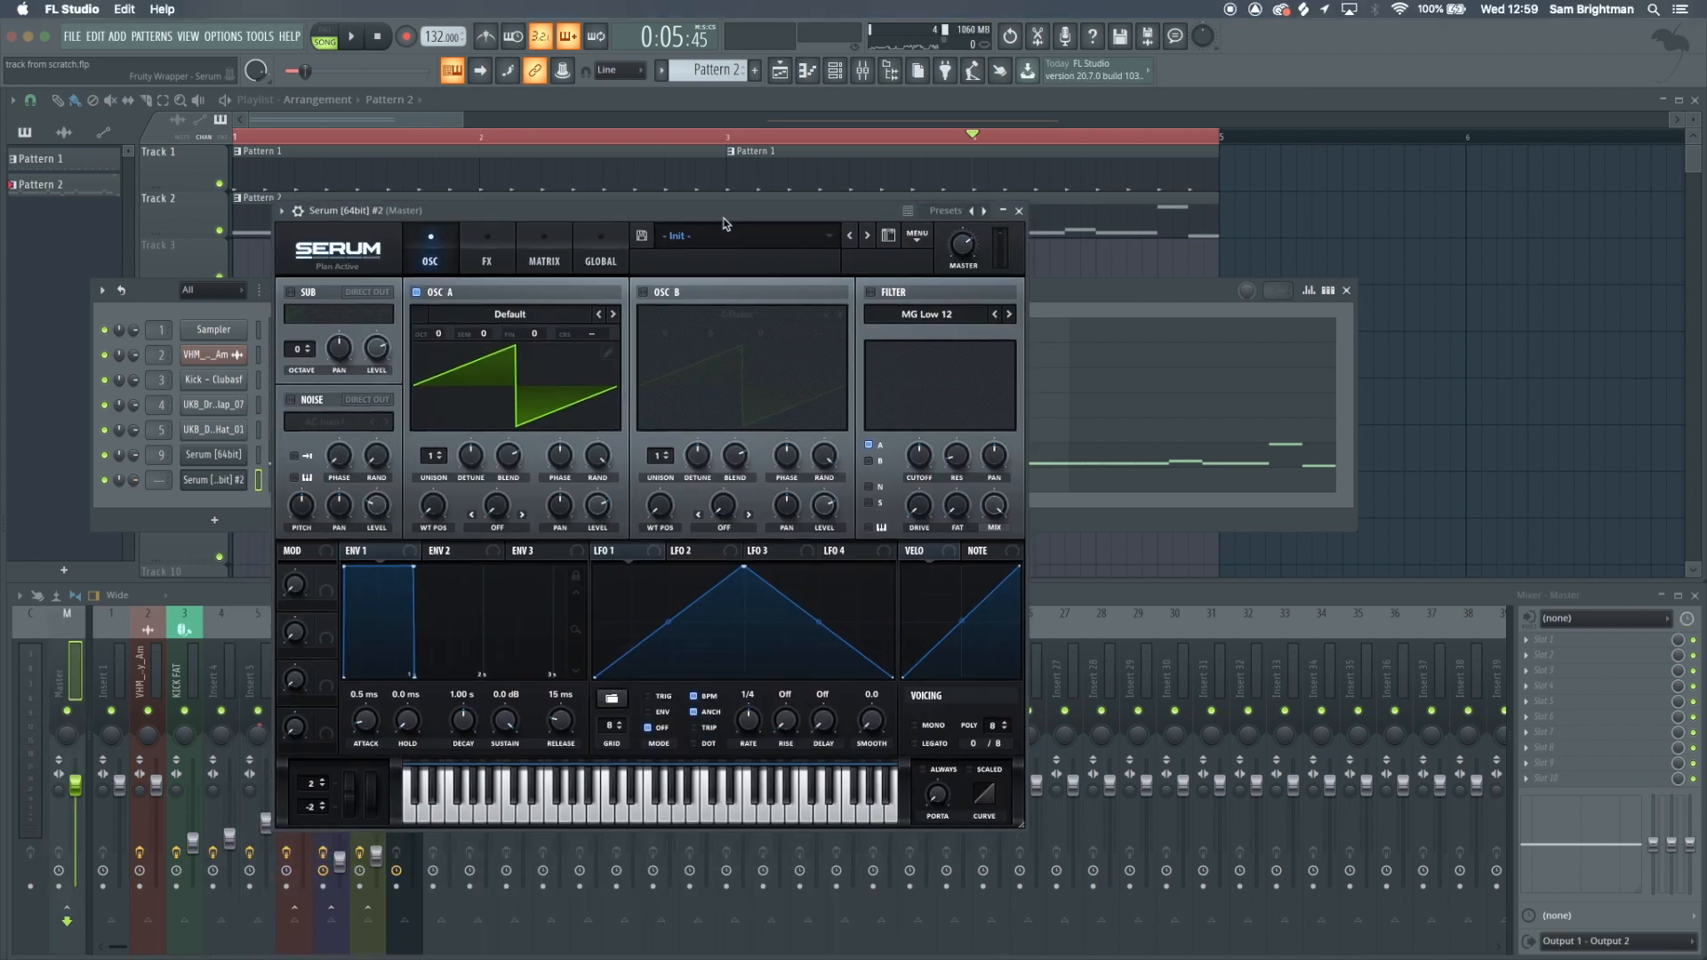
left_click(725, 230)
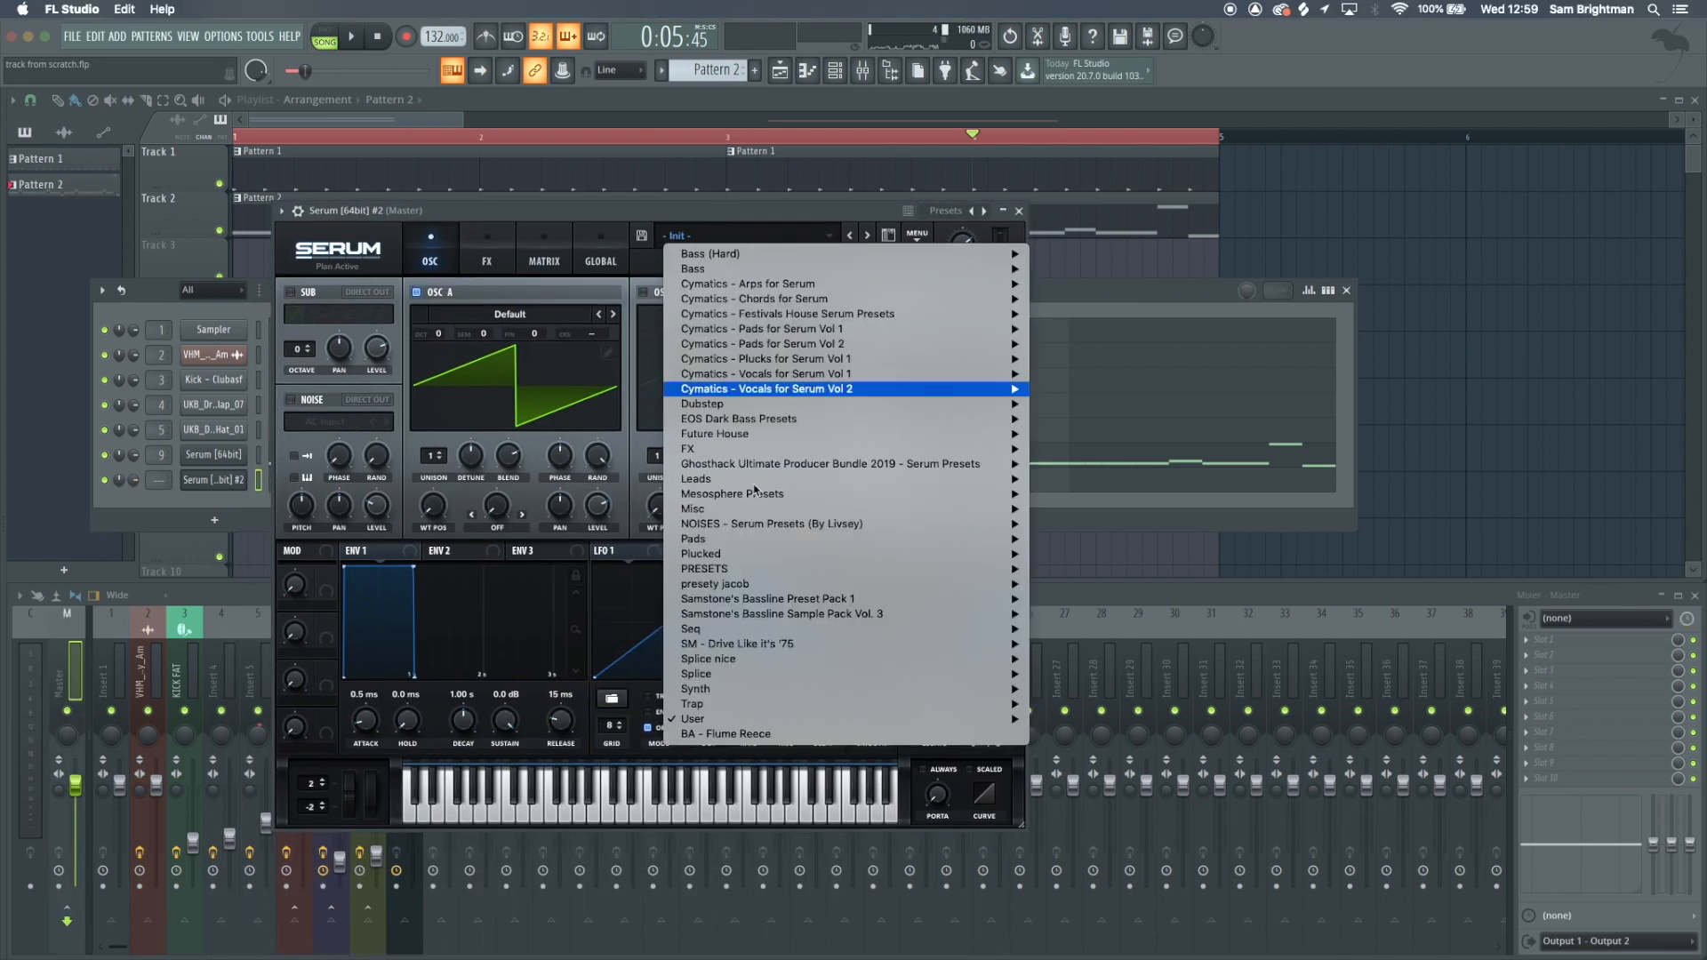
mouse_move(889, 718)
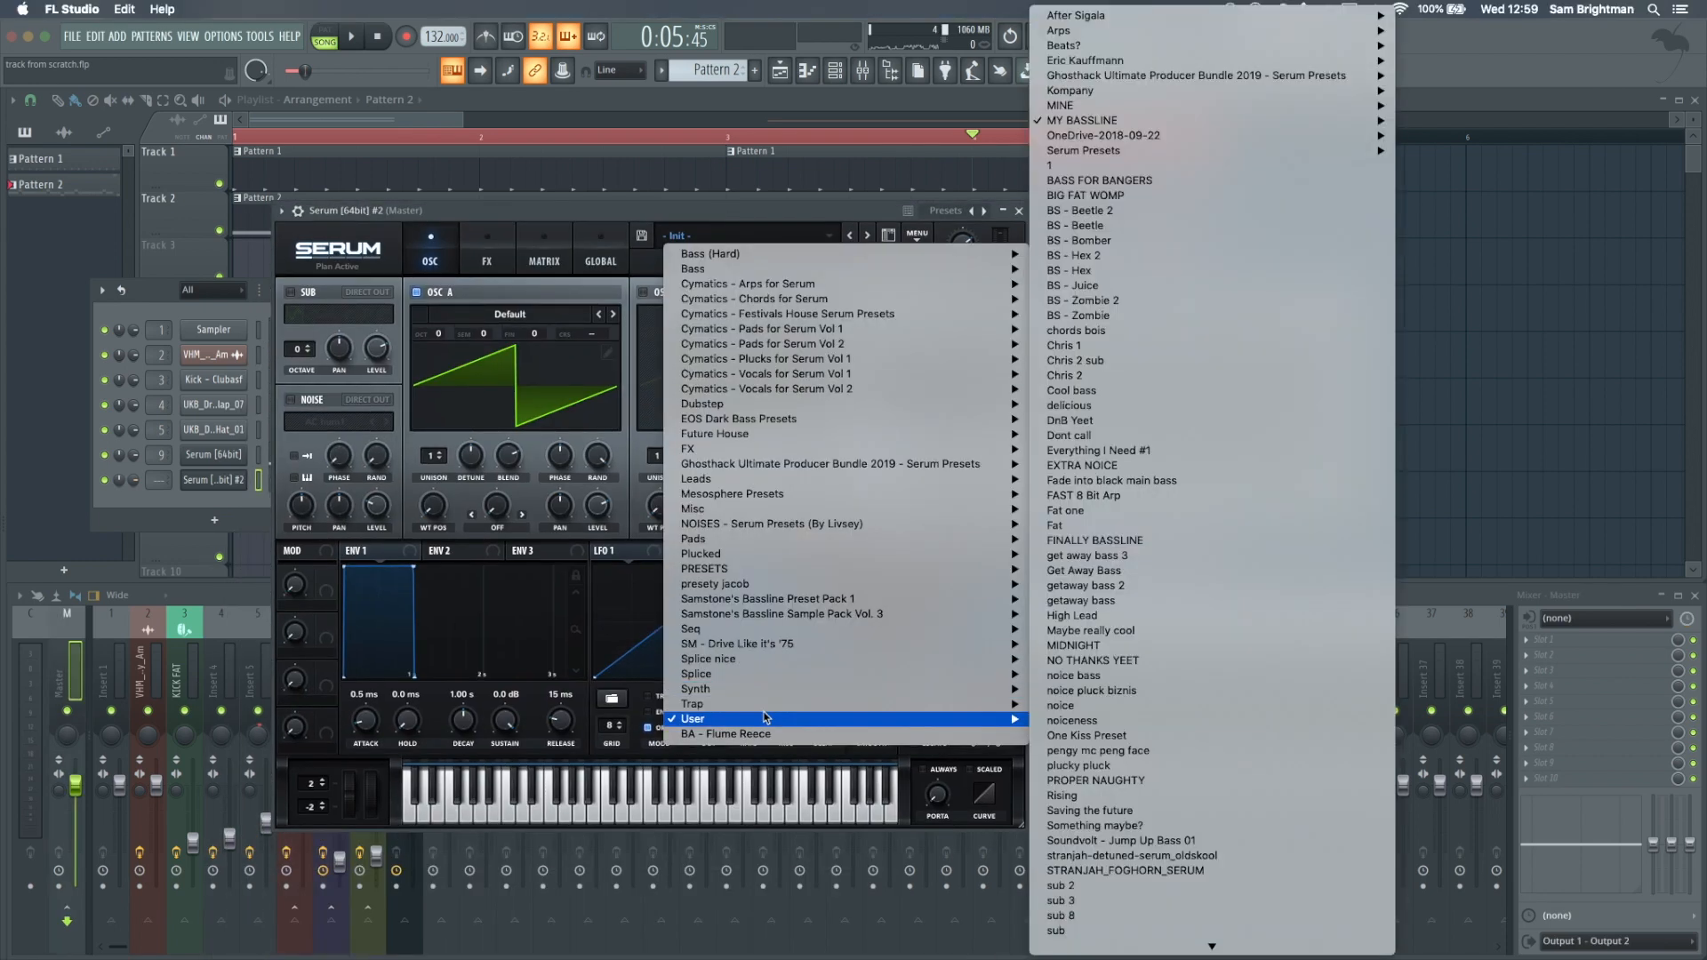
left_click(1172, 586)
left_click(737, 242)
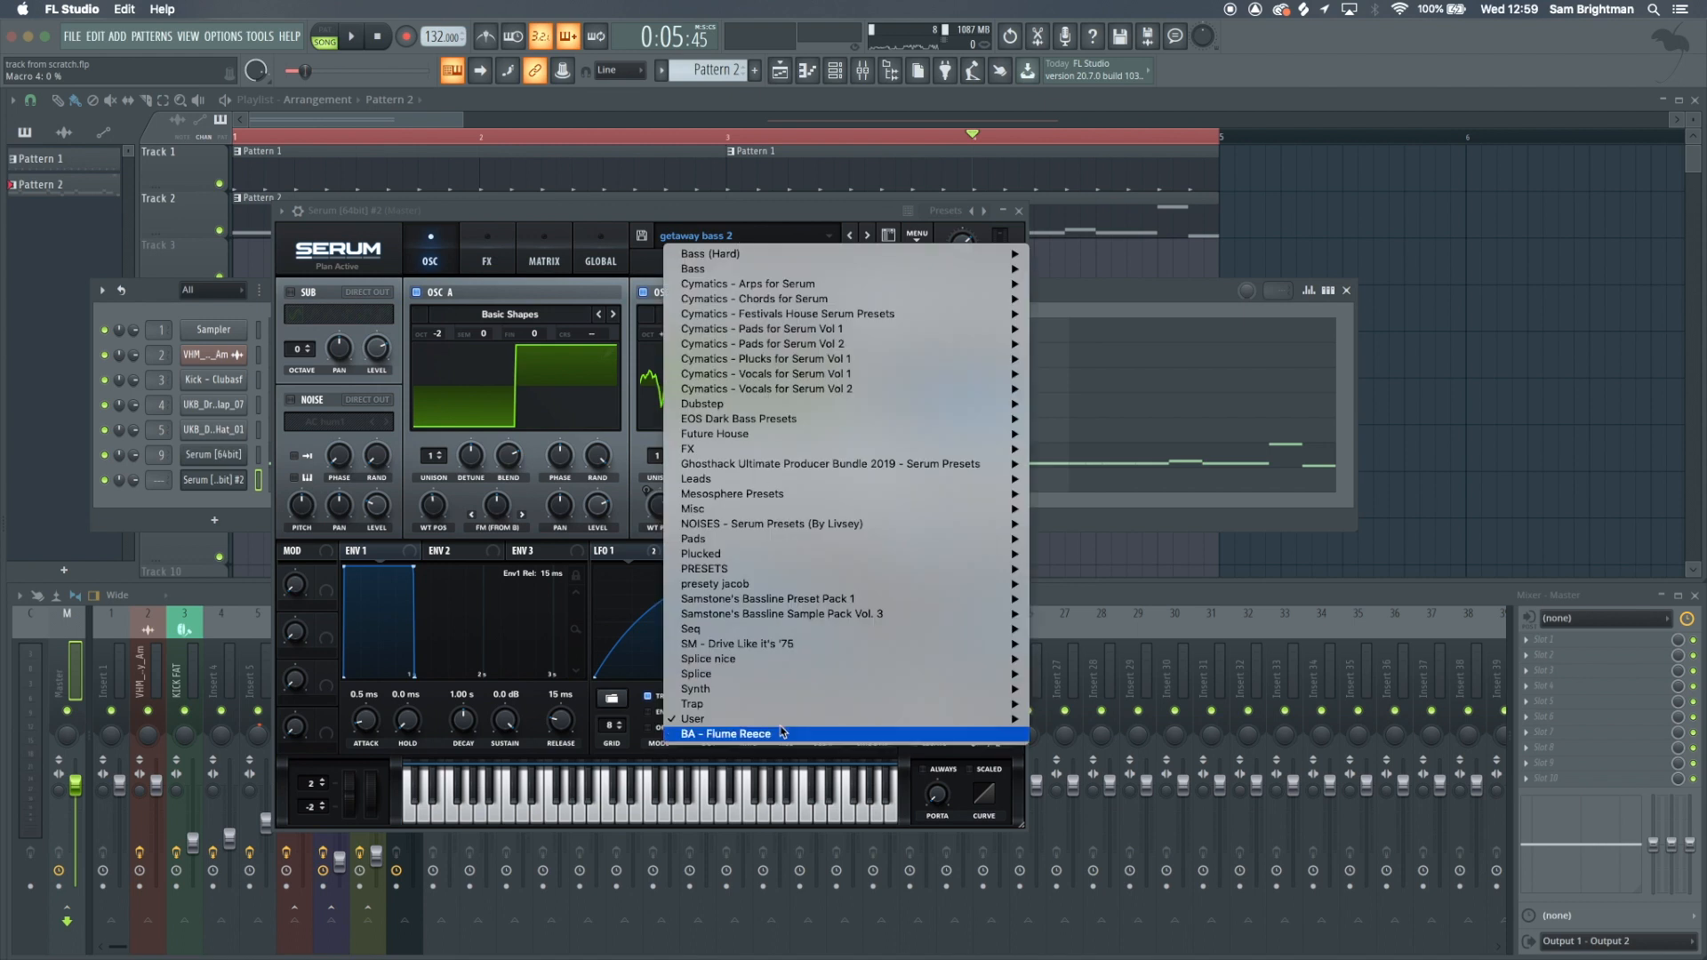
mouse_move(781, 720)
left_click(1096, 361)
left_click(1019, 211)
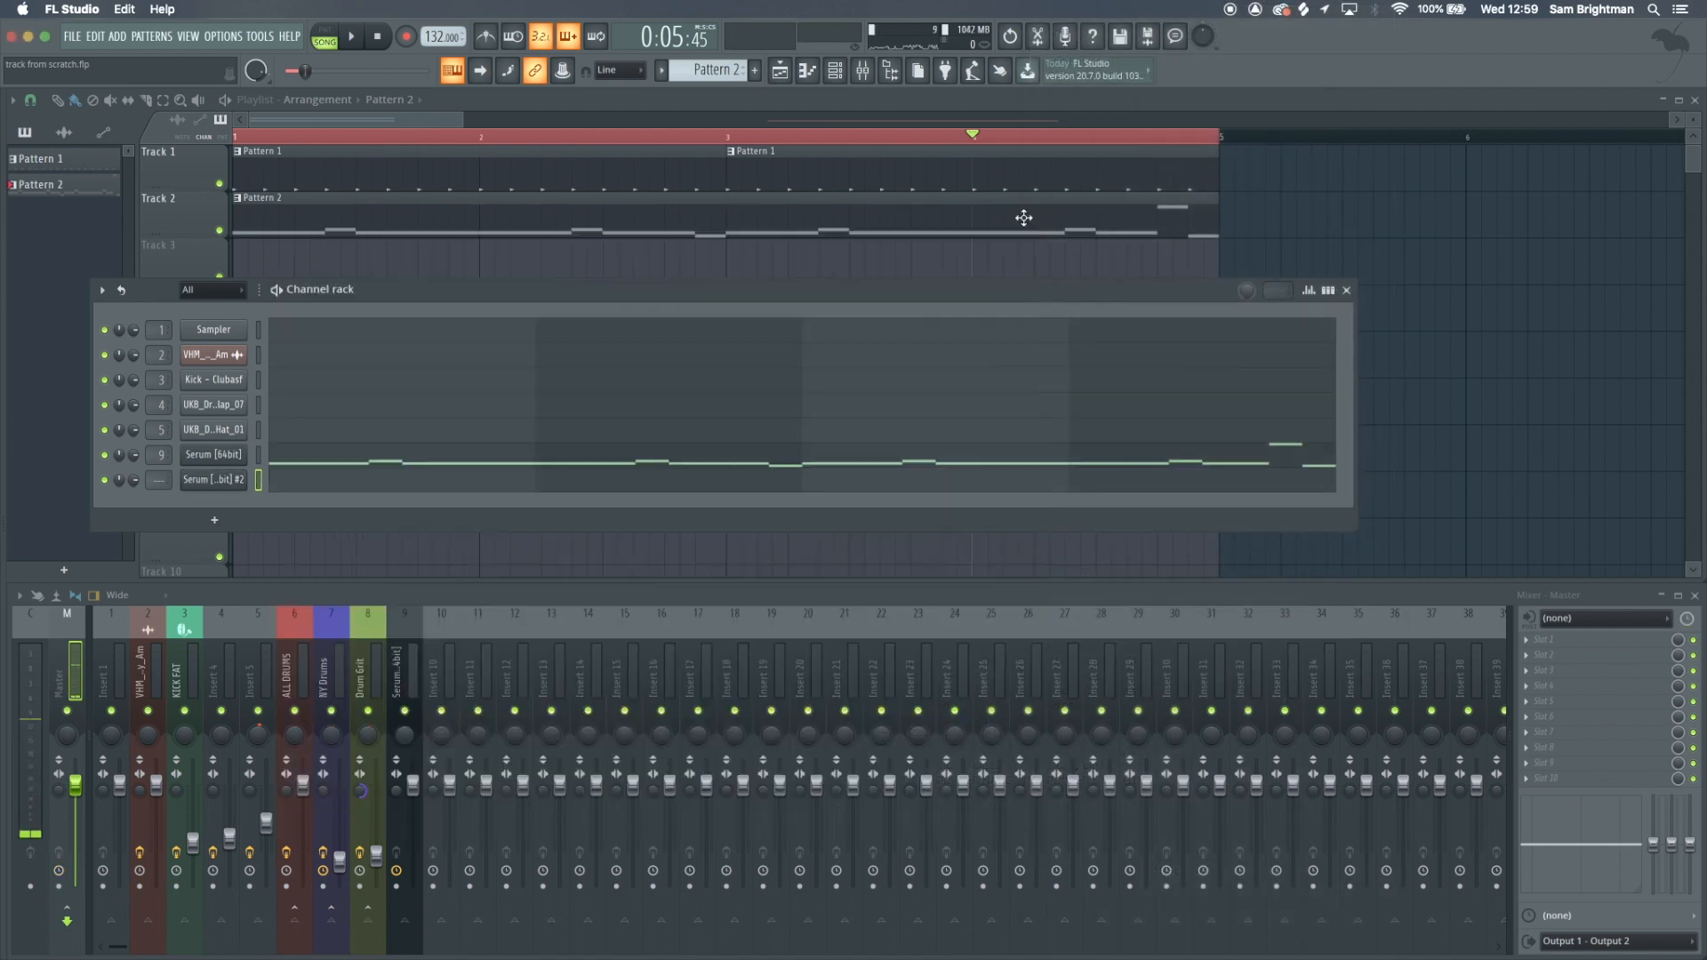
Copy the bassline notes from the first Serum channel into the second Serum's piano roll
left_click(610, 456)
key("Escape")
left_click(512, 485)
key("super+v")
Try the second Serum's copied notes at different octaves during playback, settling one octave up with D3 as the main note
key("space")
key("super+d")
key("super+Up")
scroll(406, 430, "up", 3)
key("super+Up")
scroll(406, 429, "up", 3)
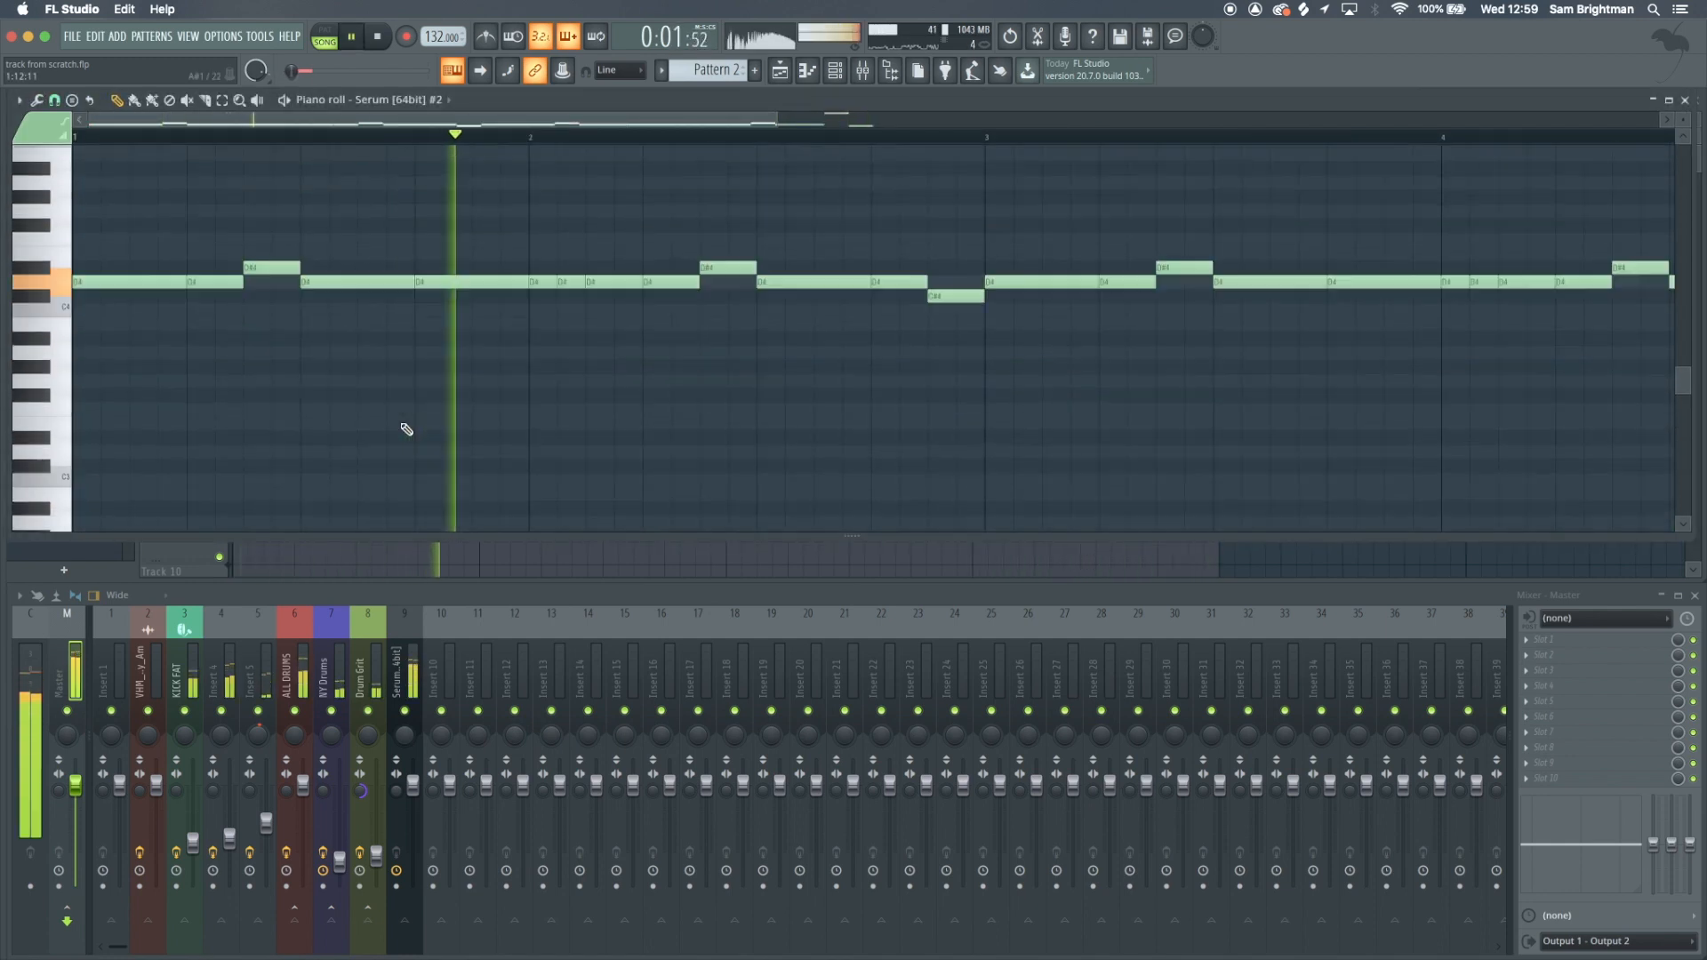
scroll(431, 477, "down", 2)
key("super+Down")
scroll(430, 478, "down", 3)
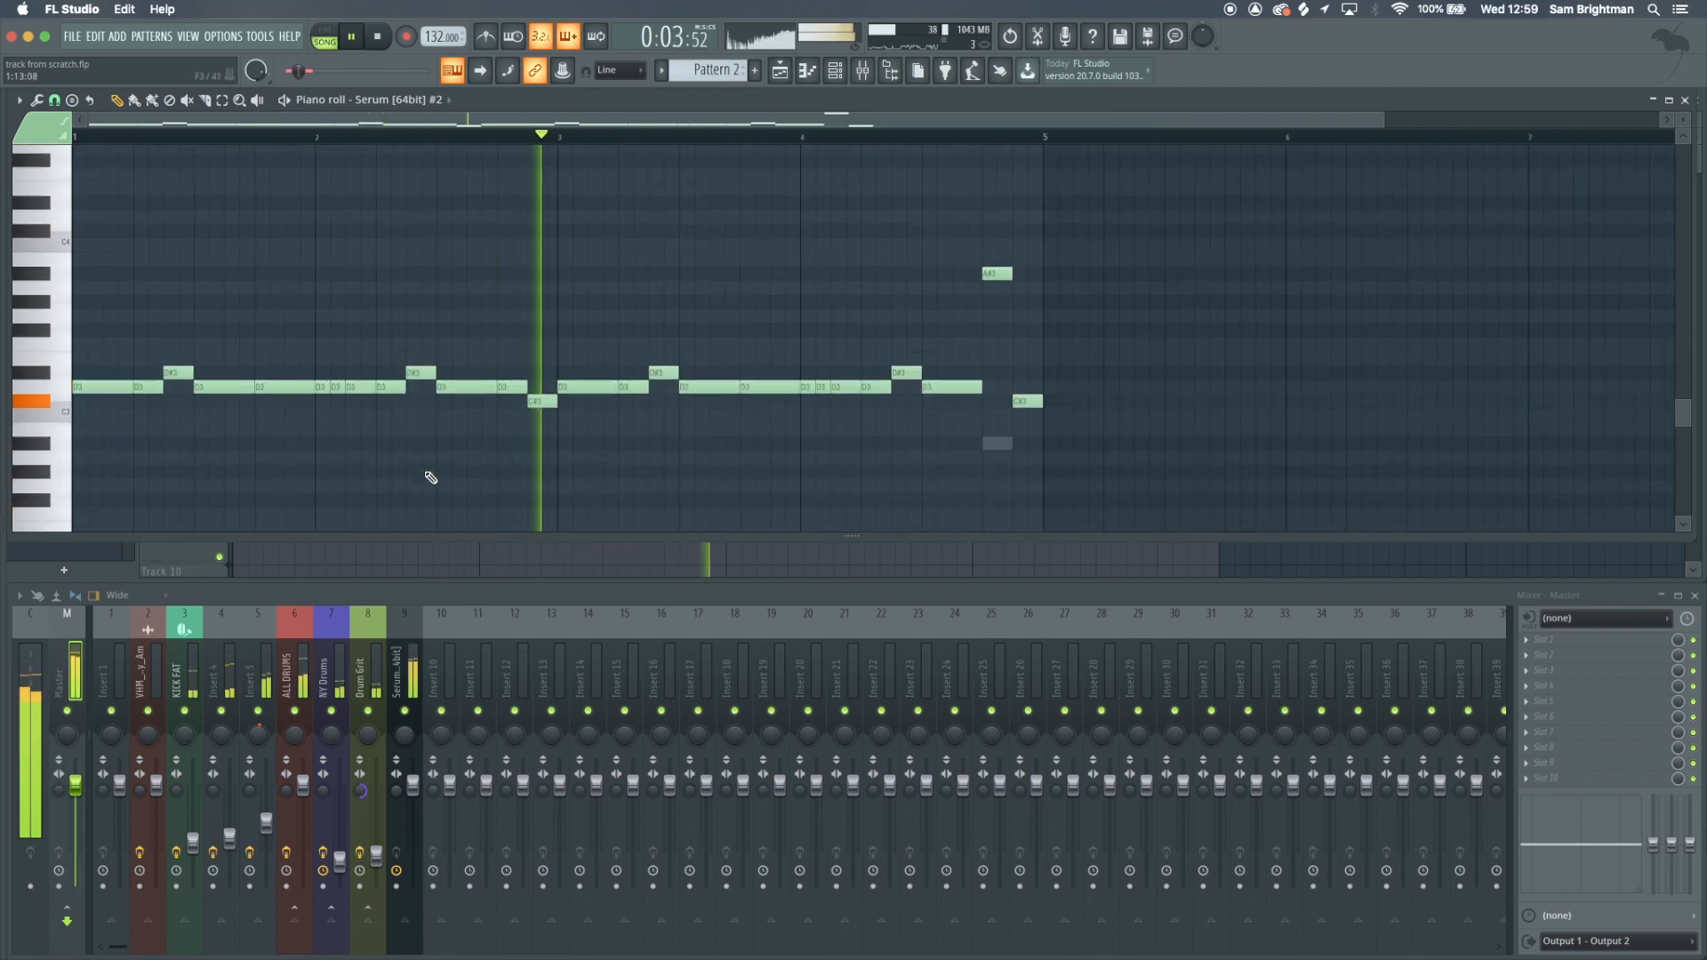
key("Escape")
key("space")
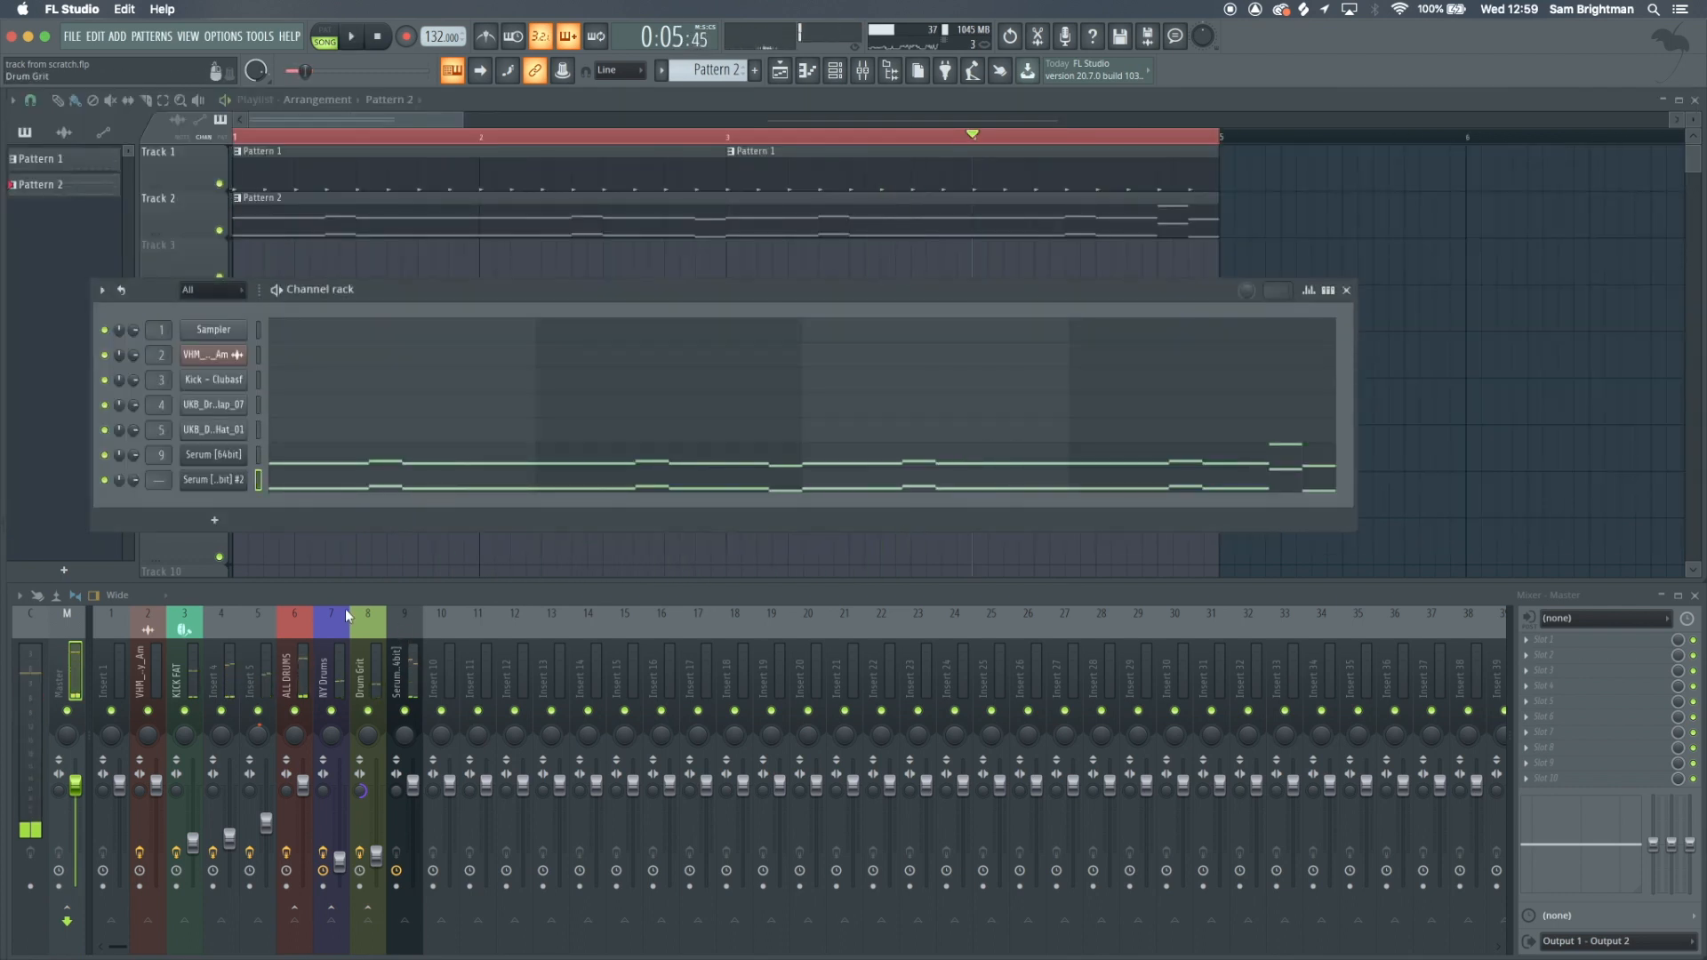
Route the second Serum channel to mixer track 10
left_click(219, 481)
left_click(298, 212)
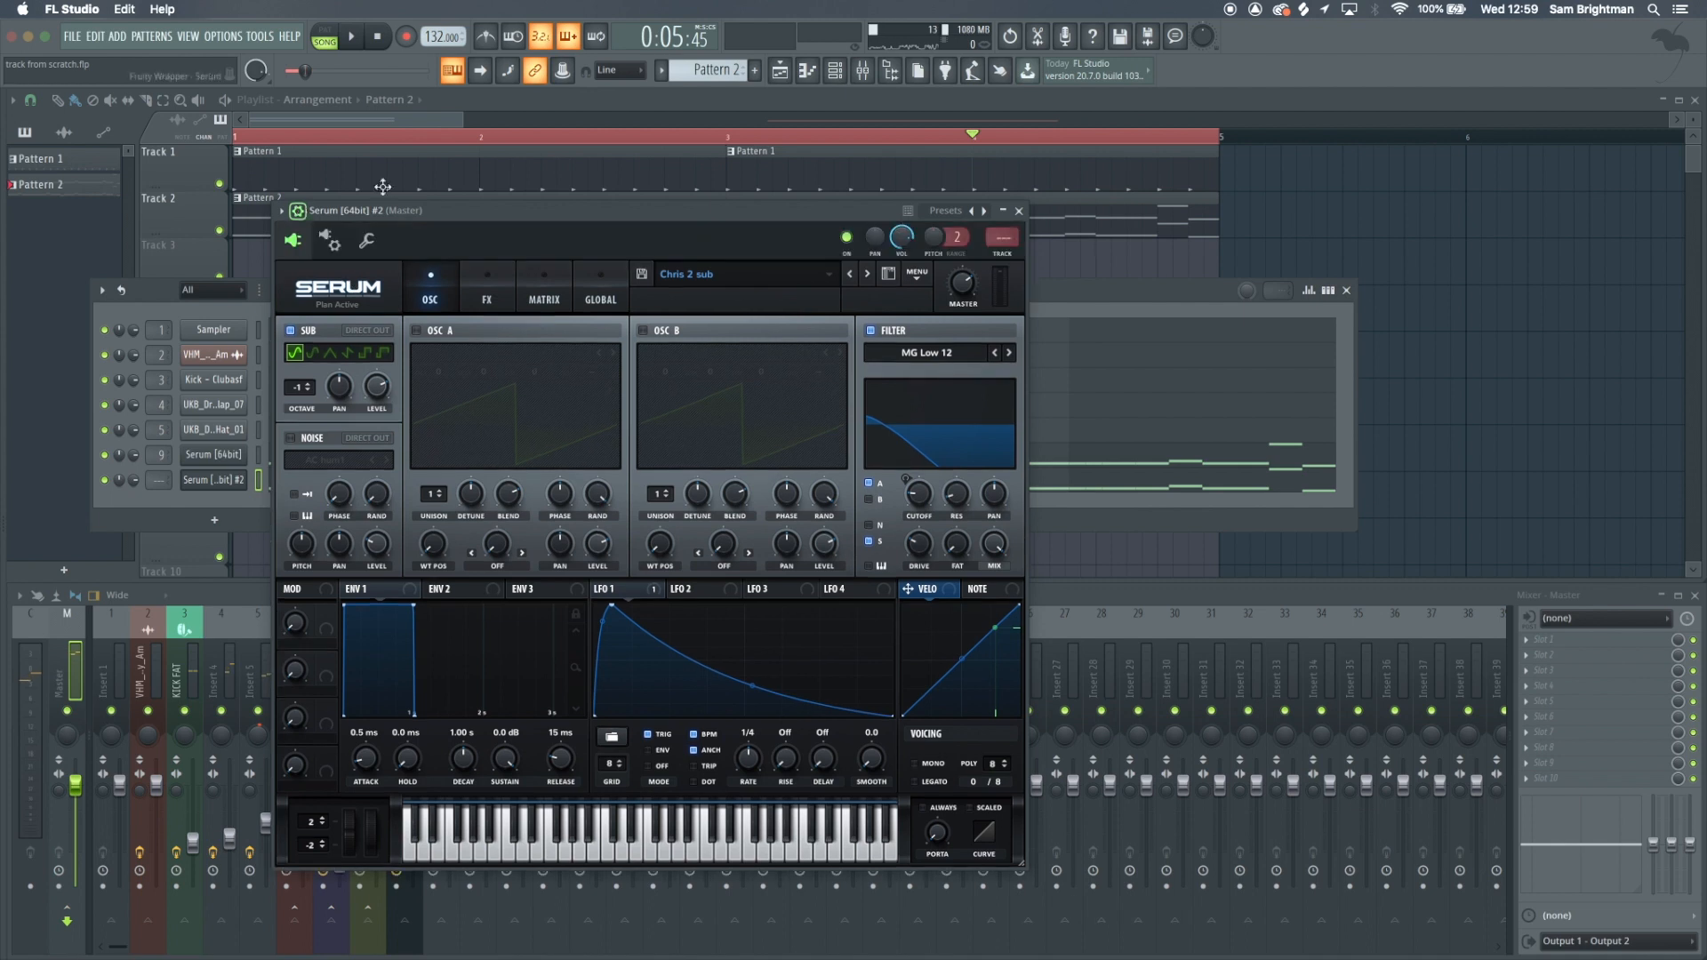
left_click(1020, 211)
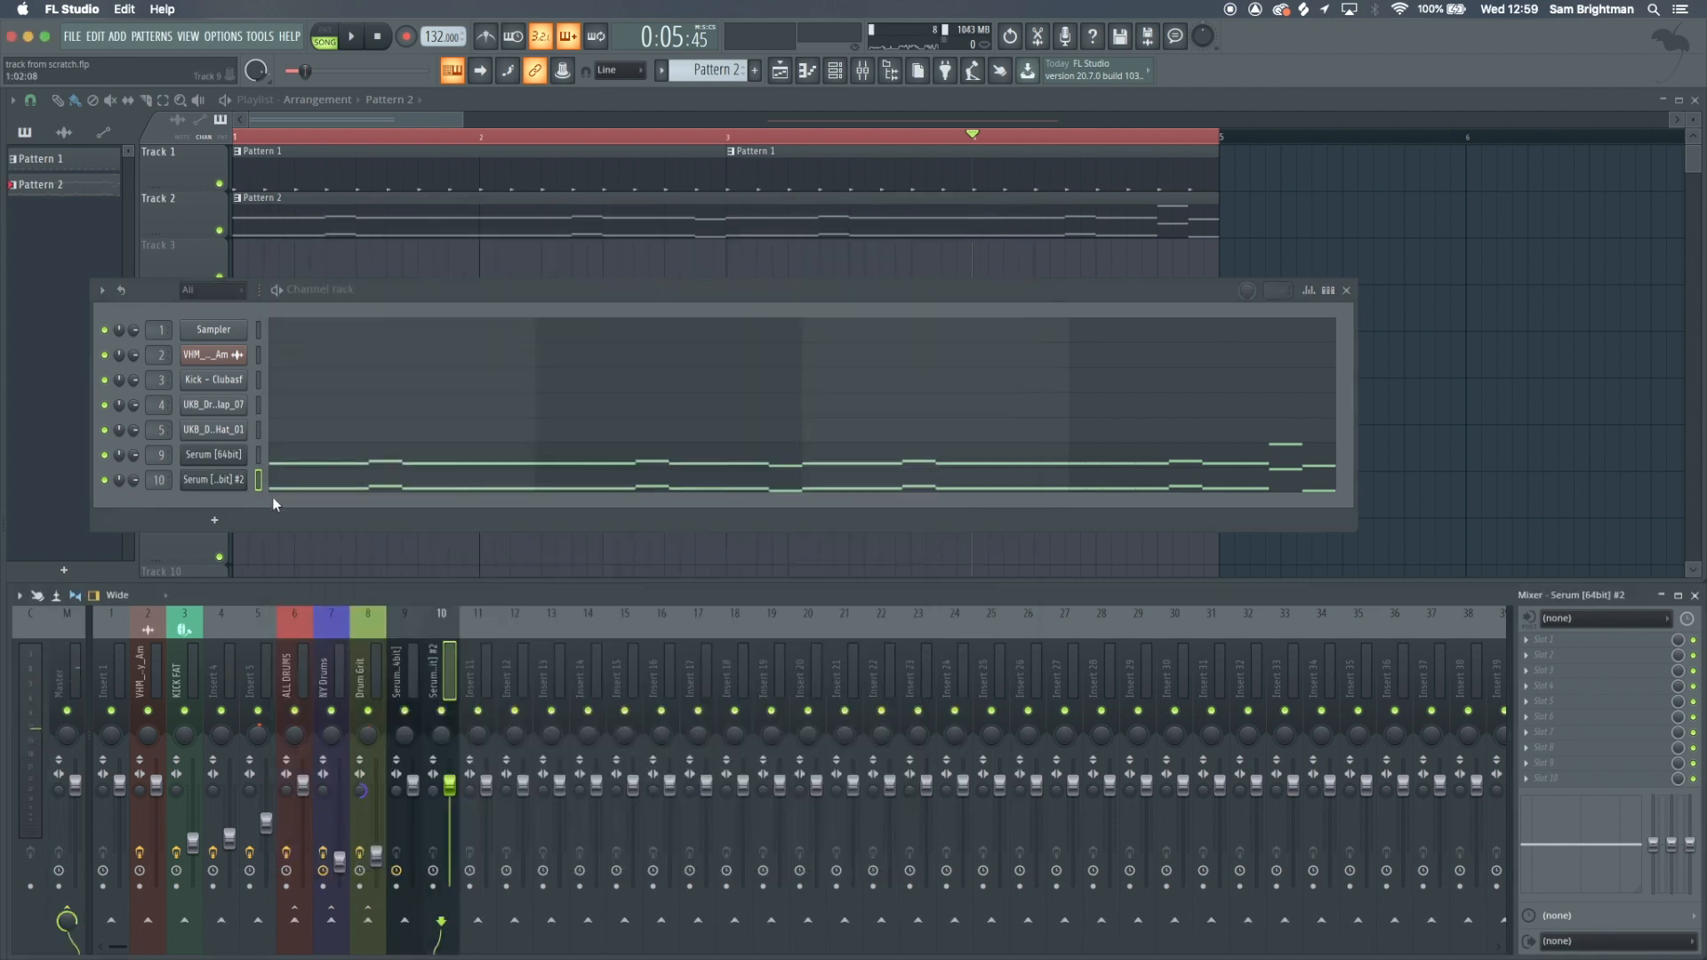
Cut all the notes from the second Serum's piano roll
left_click(299, 459)
key("Escape")
left_click(367, 484)
key("super+x")
key("Escape")
Transpose the first Serum's bassline up three semitones to F2 while the loop plays
left_click(360, 453)
key("shift+Up")
key("shift+Up")
key("space")
scroll(359, 452, "down", 5)
key("shift+Up")
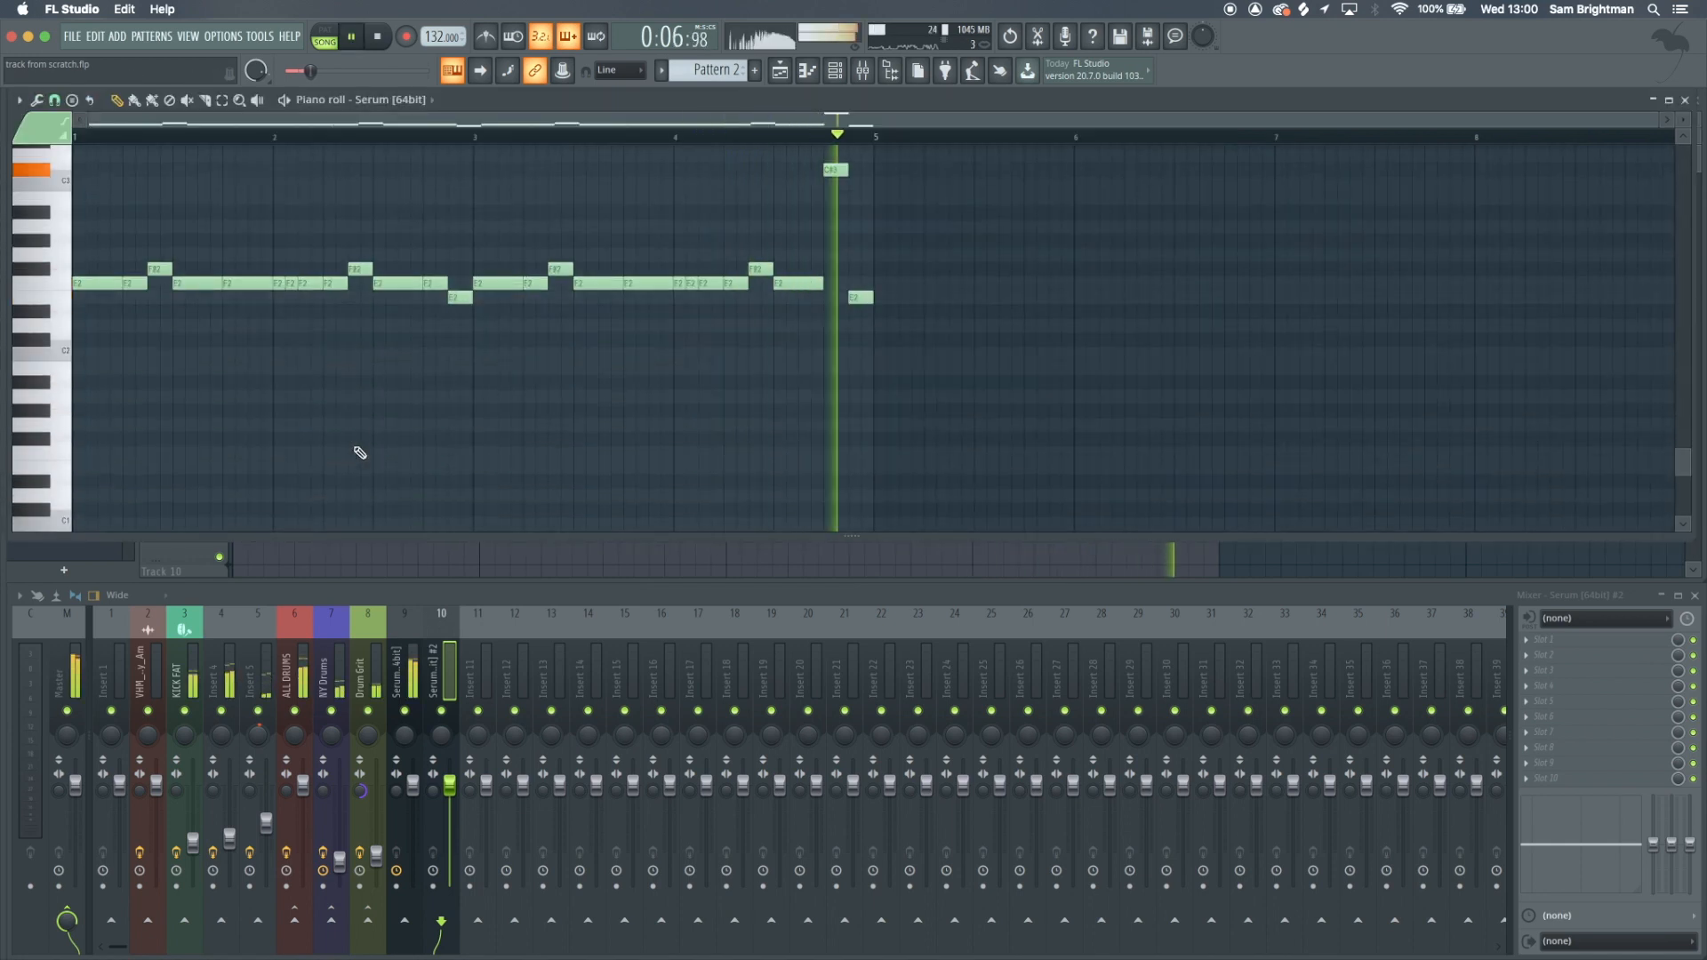
Copy the transposed bassline into the second Serum, raise it one octave and play it back
key("Escape")
left_click(376, 460)
key("super+a")
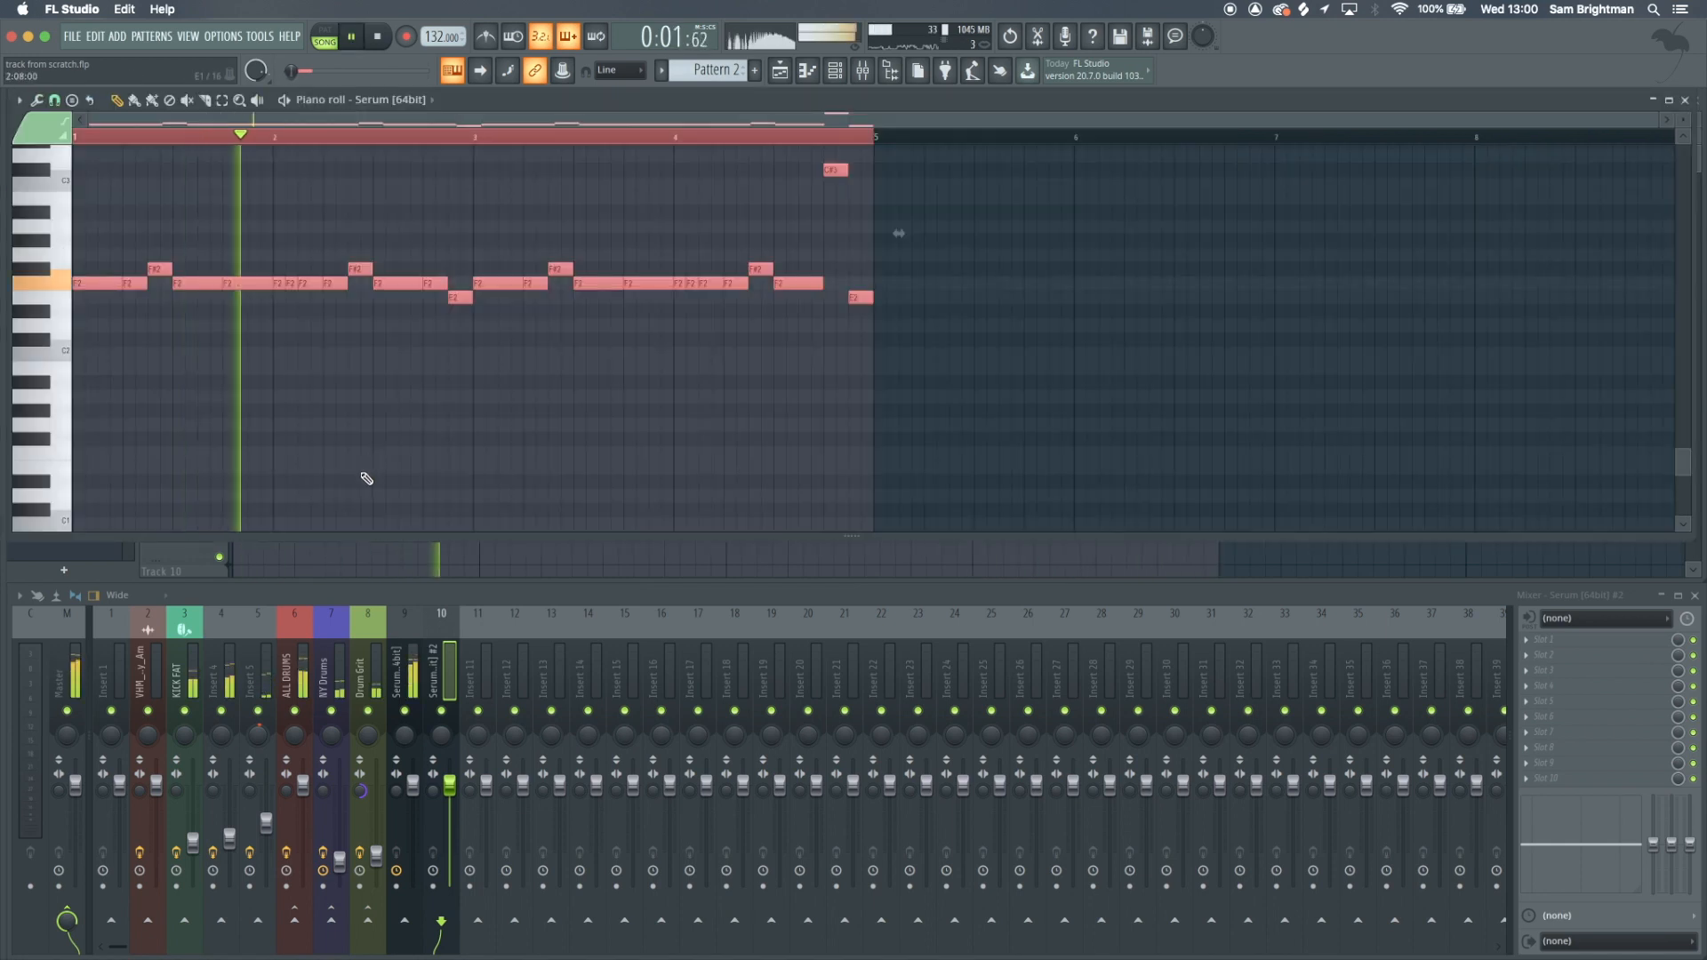
key("Escape")
left_click(353, 481)
key("super+v")
right_click(360, 465)
key("super+Up")
scroll(362, 472, "up", 3)
key("Escape")
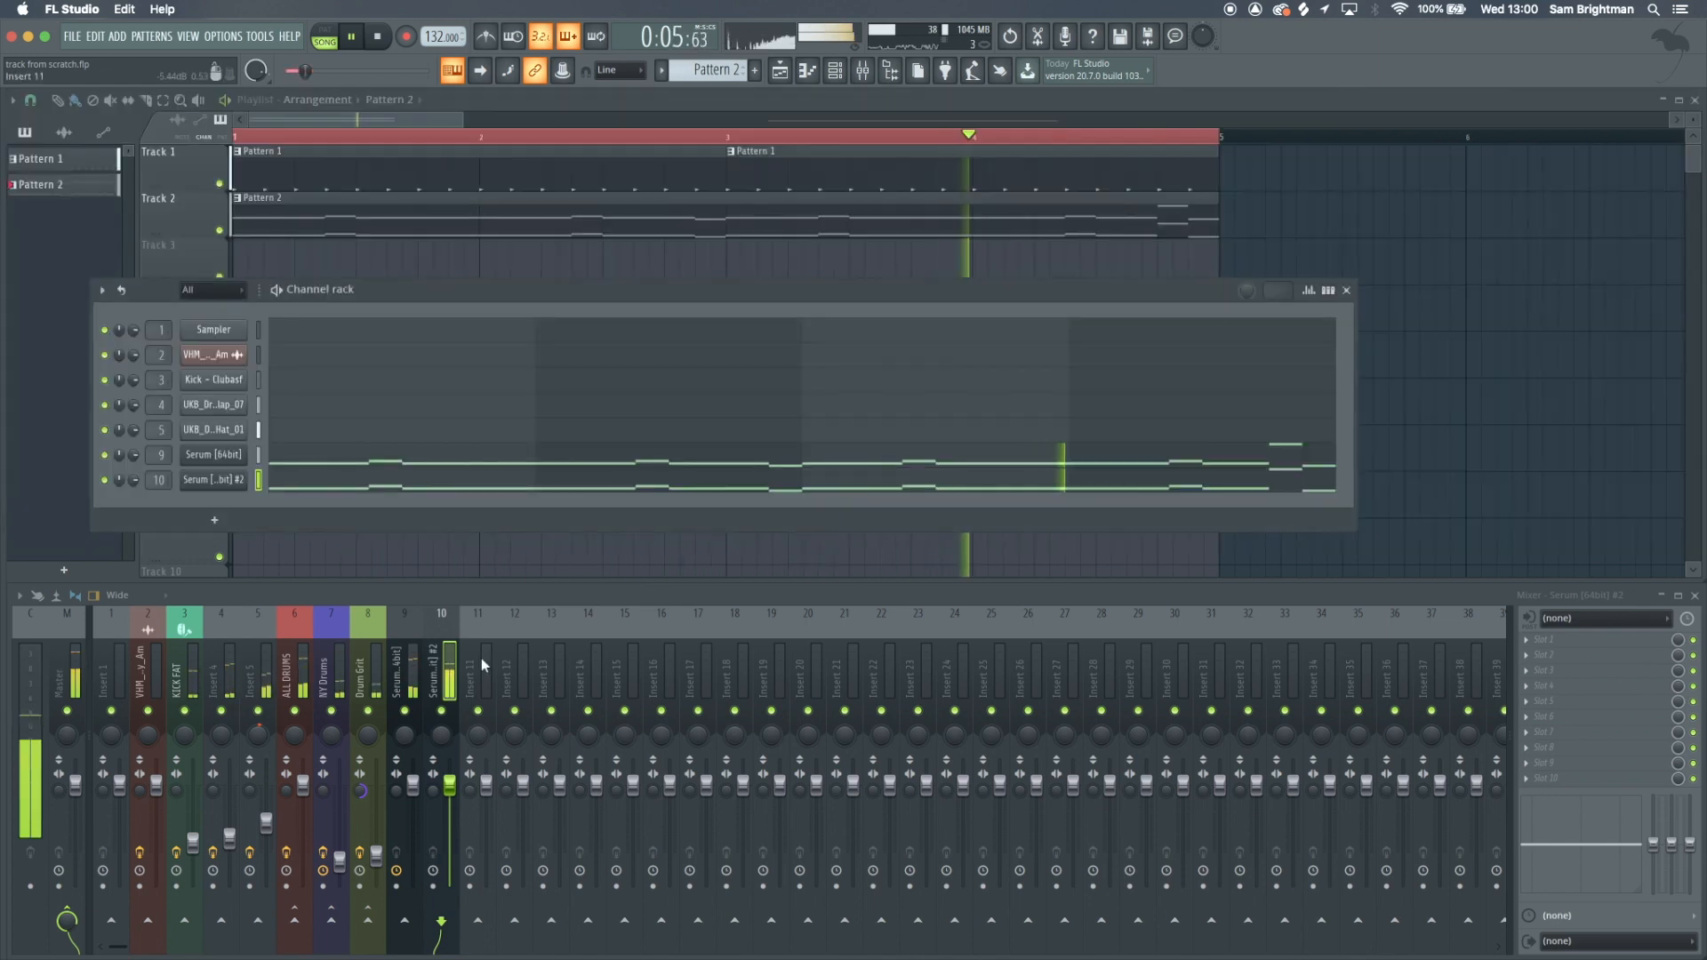
key("space")
Load the "Chris 2 sub" mixer track state onto mixer track 10 and sidechain the KICK FAT track to it
left_click(18, 594)
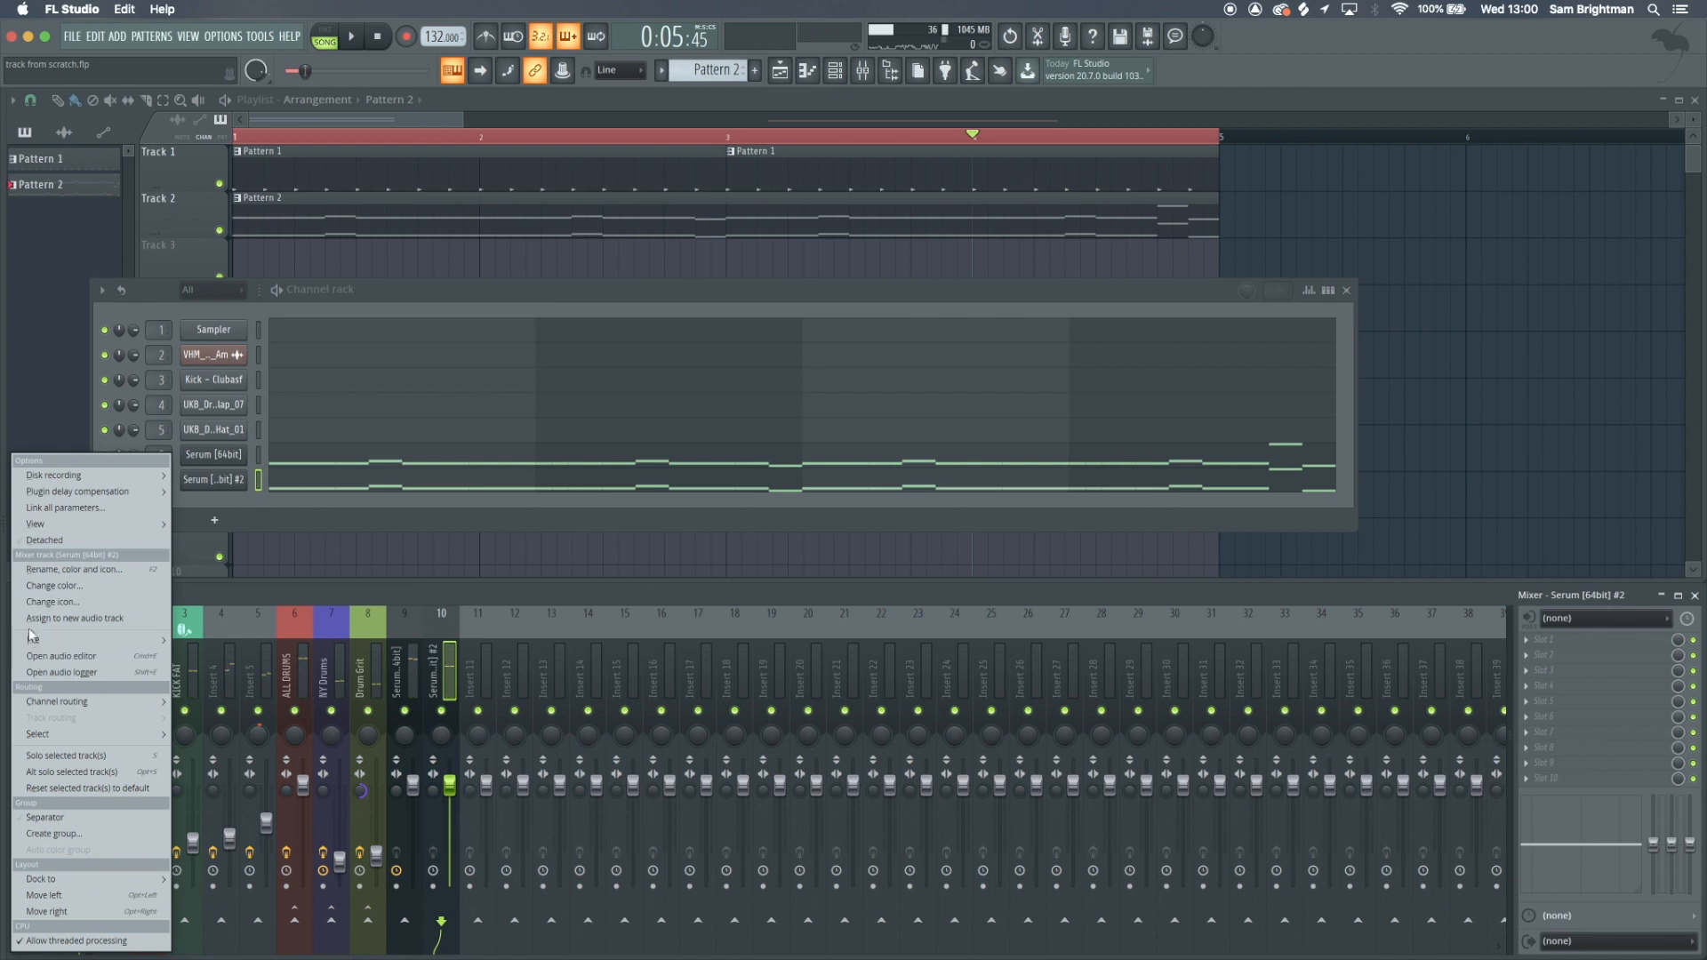
mouse_move(30, 643)
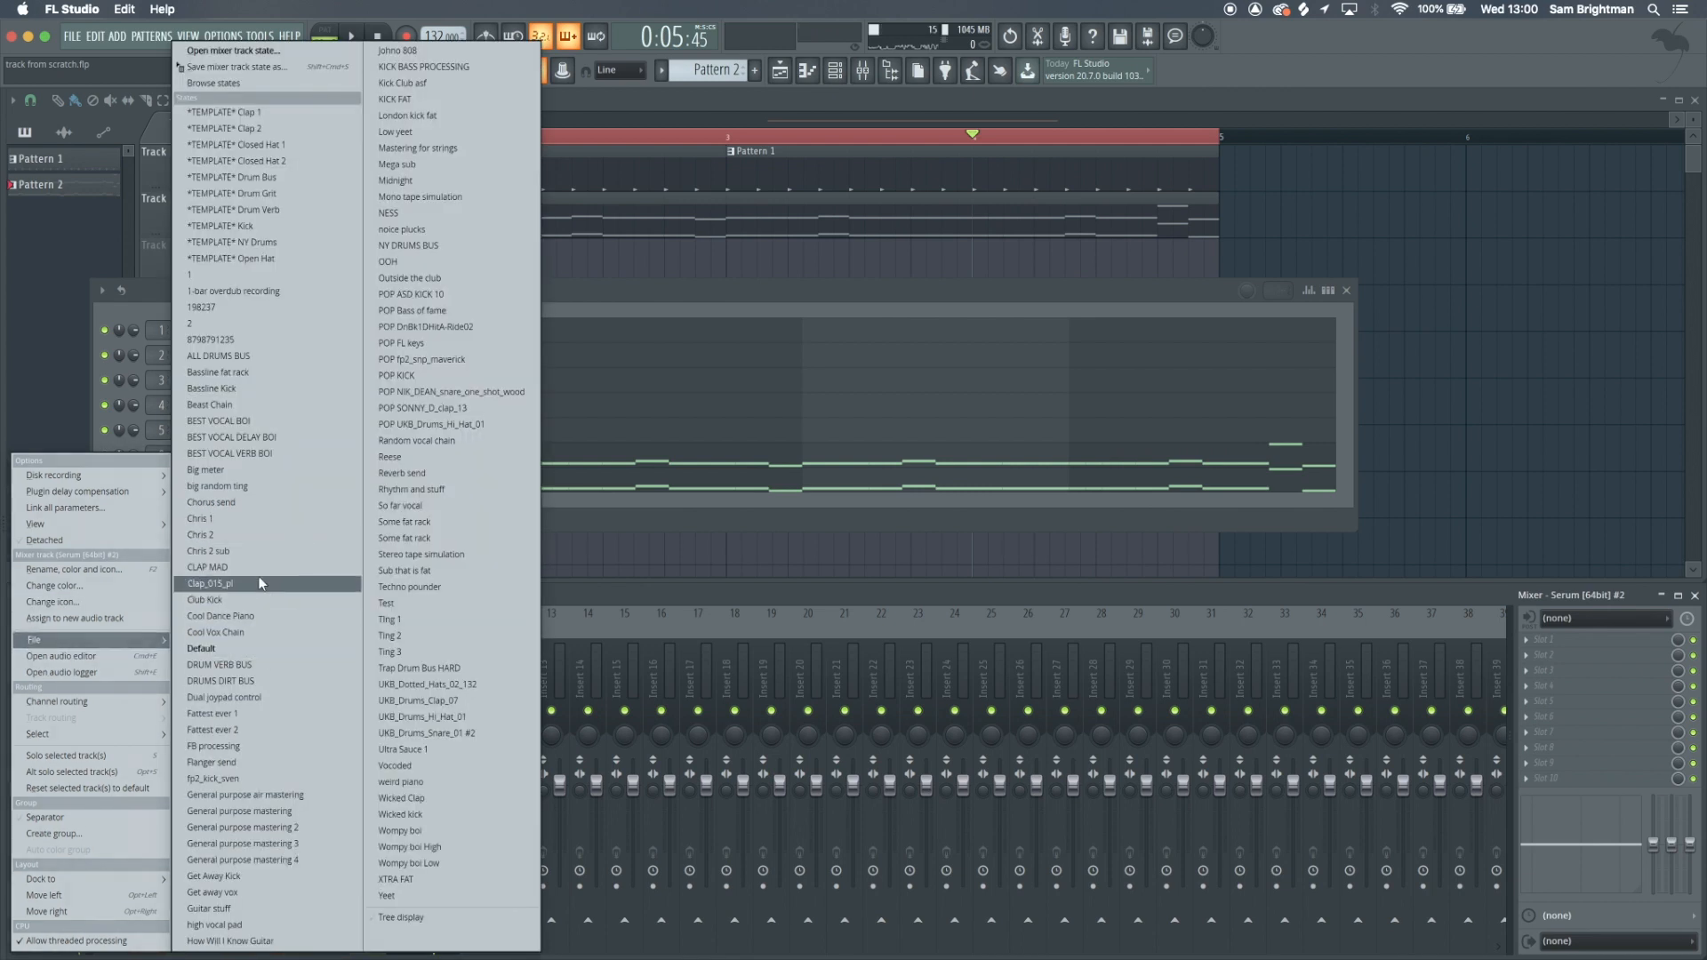
left_click(244, 550)
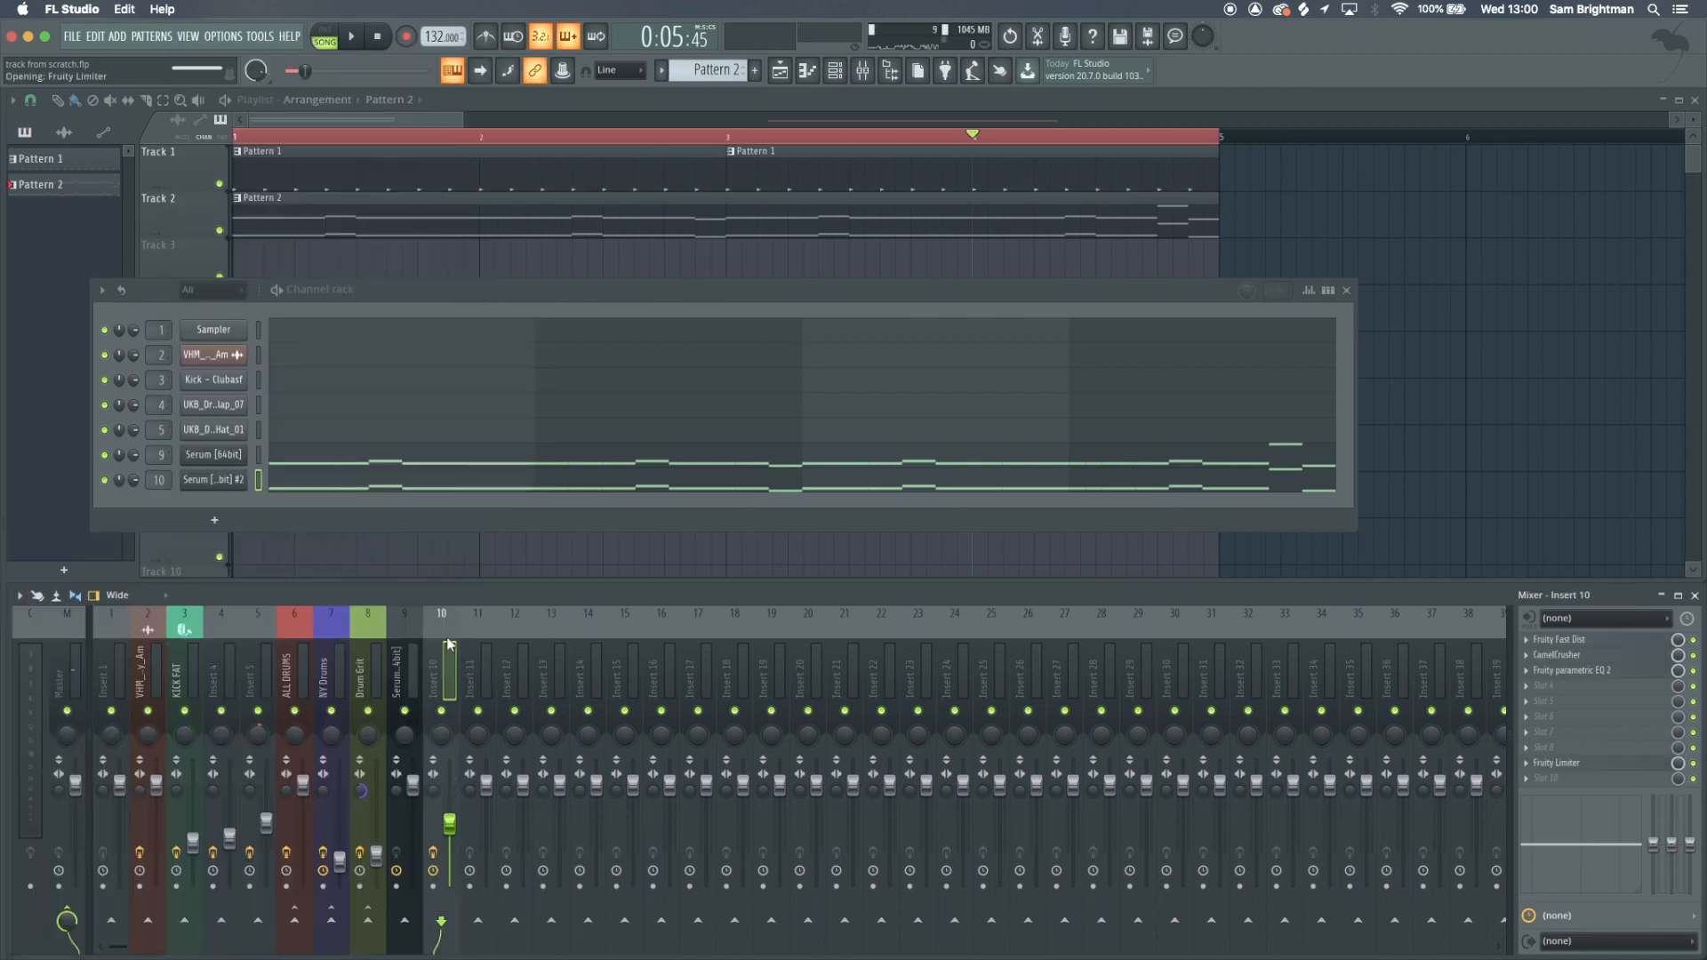
left_click(195, 653)
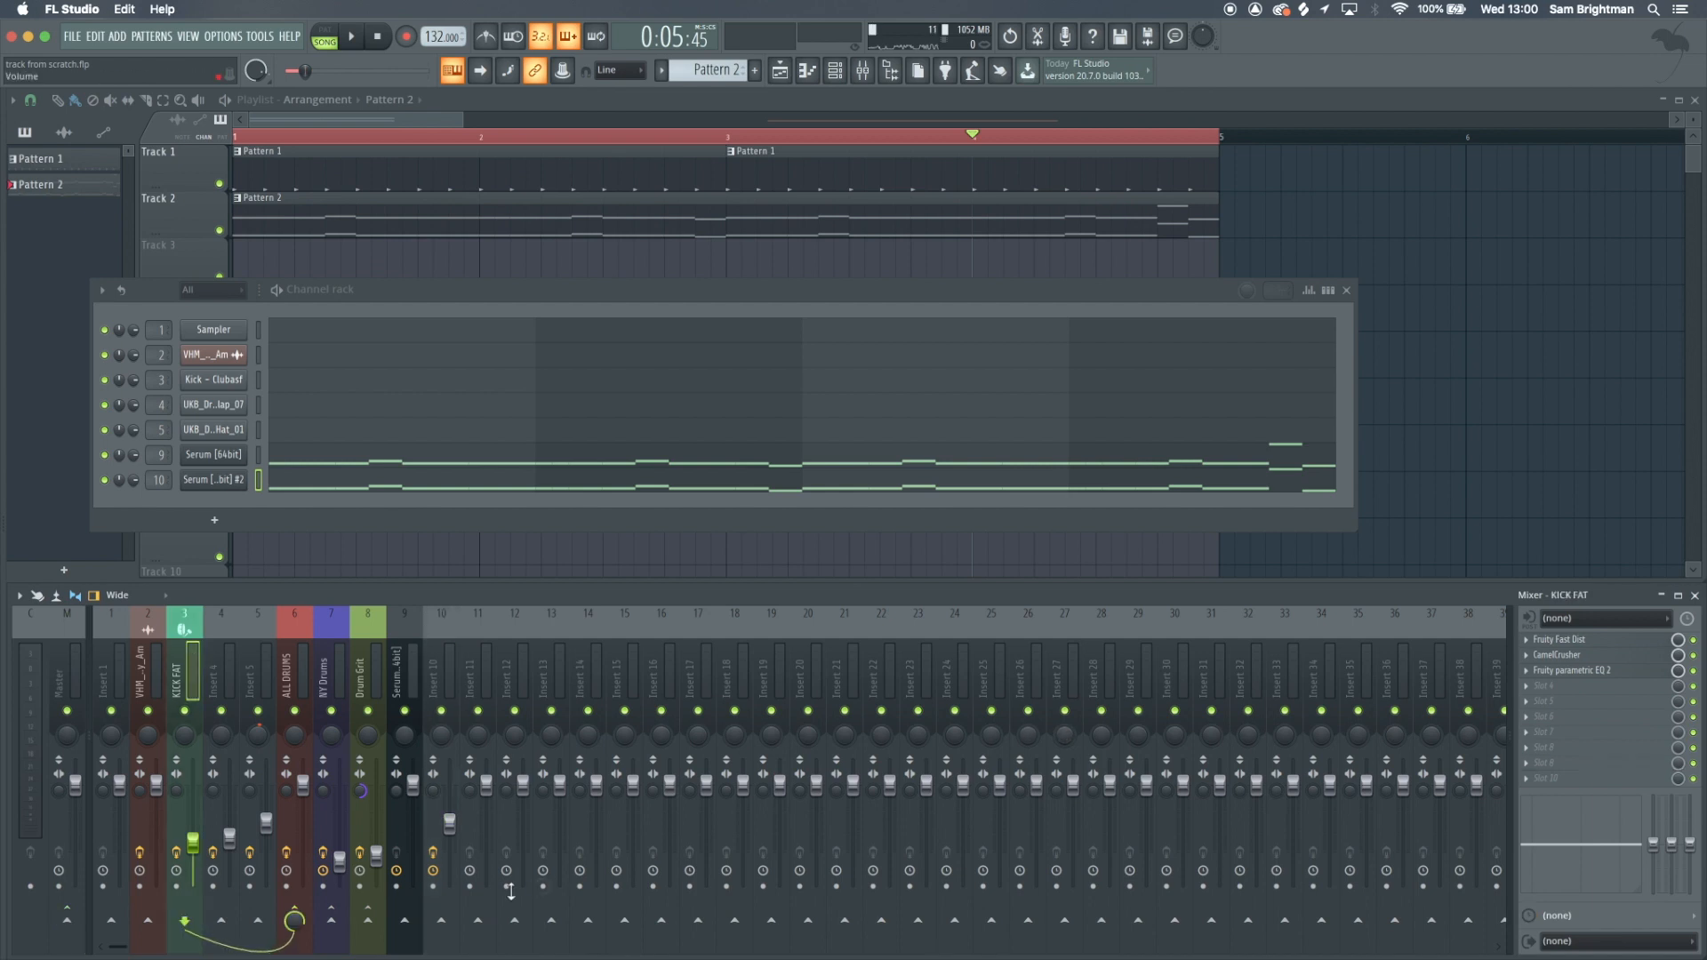
Inspect the Fruity Fast Dist, CamelCrusher and Fruity parametric EQ 2 effects on mixer track 10
left_click(450, 663)
left_click(1609, 642)
left_click(1607, 640)
left_click(1606, 639)
left_click(1606, 640)
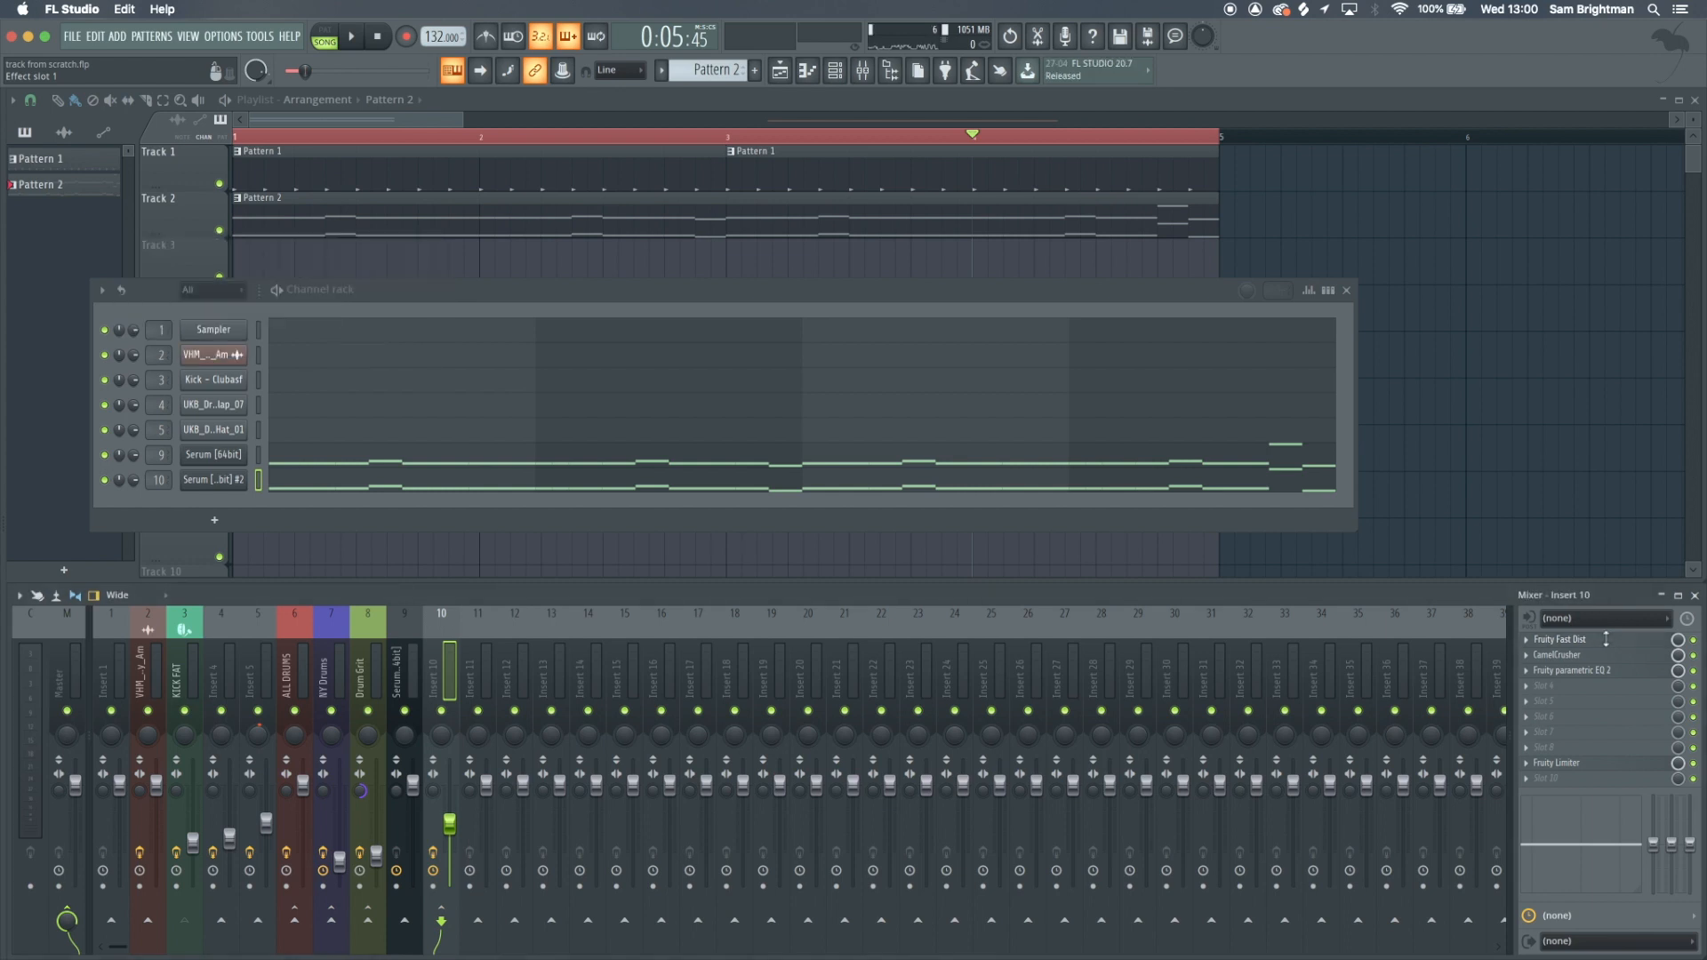
left_click(1596, 655)
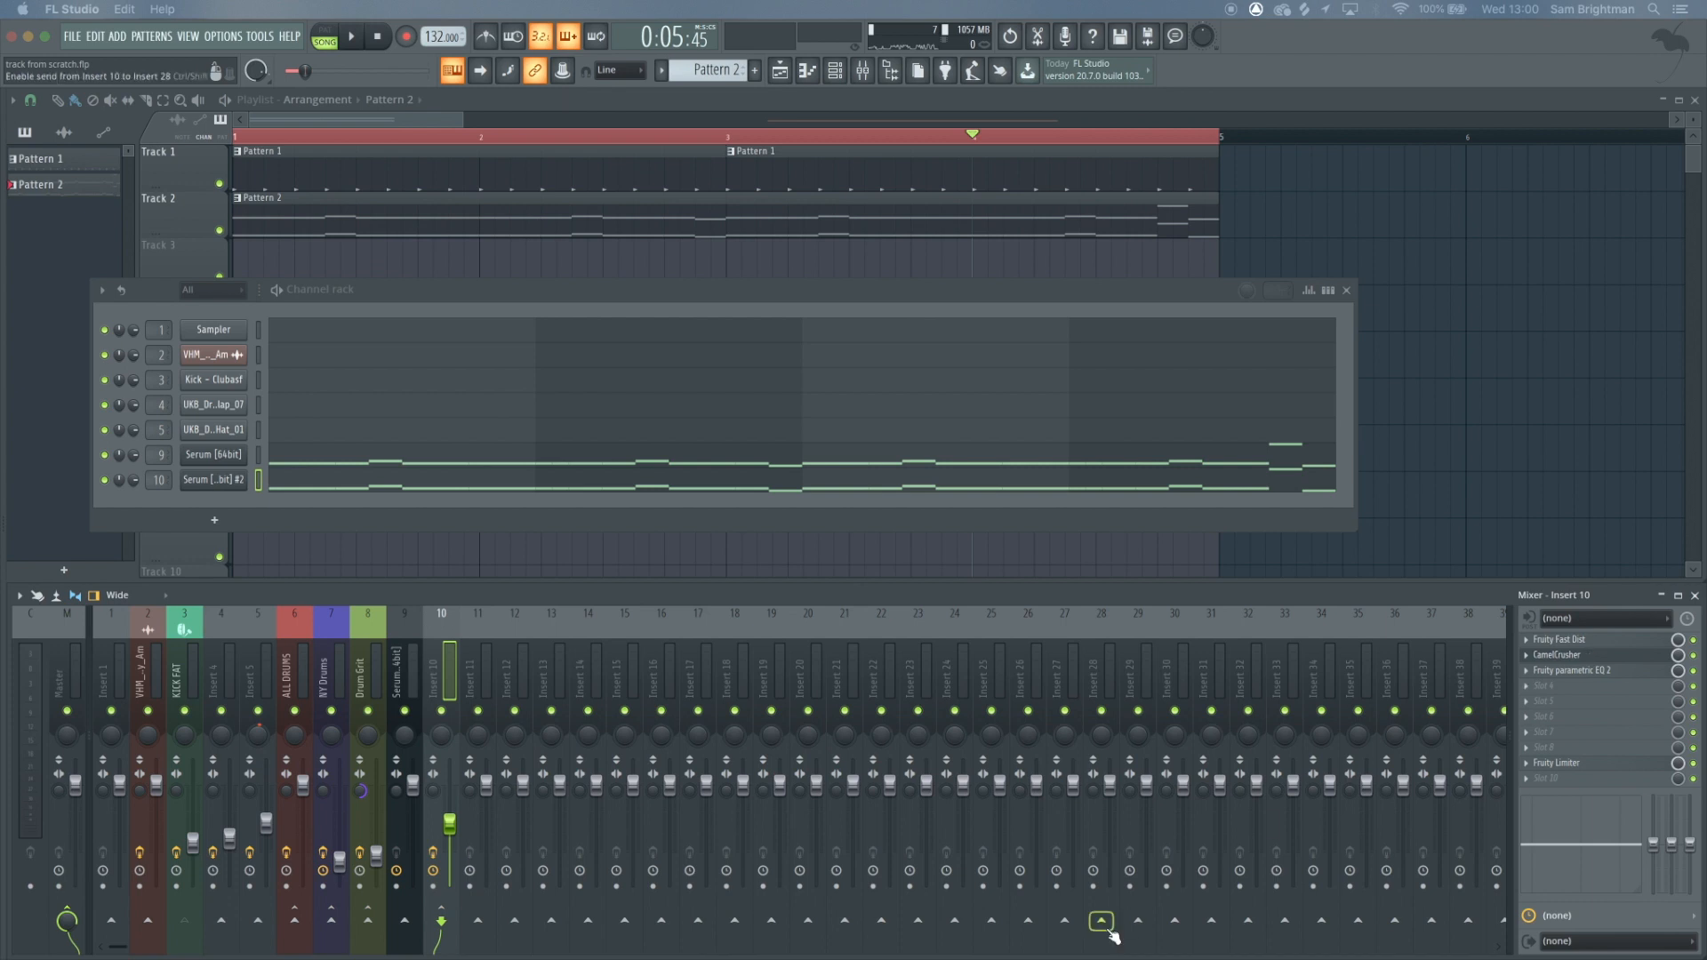
left_click_drag(450, 486, 645, 445)
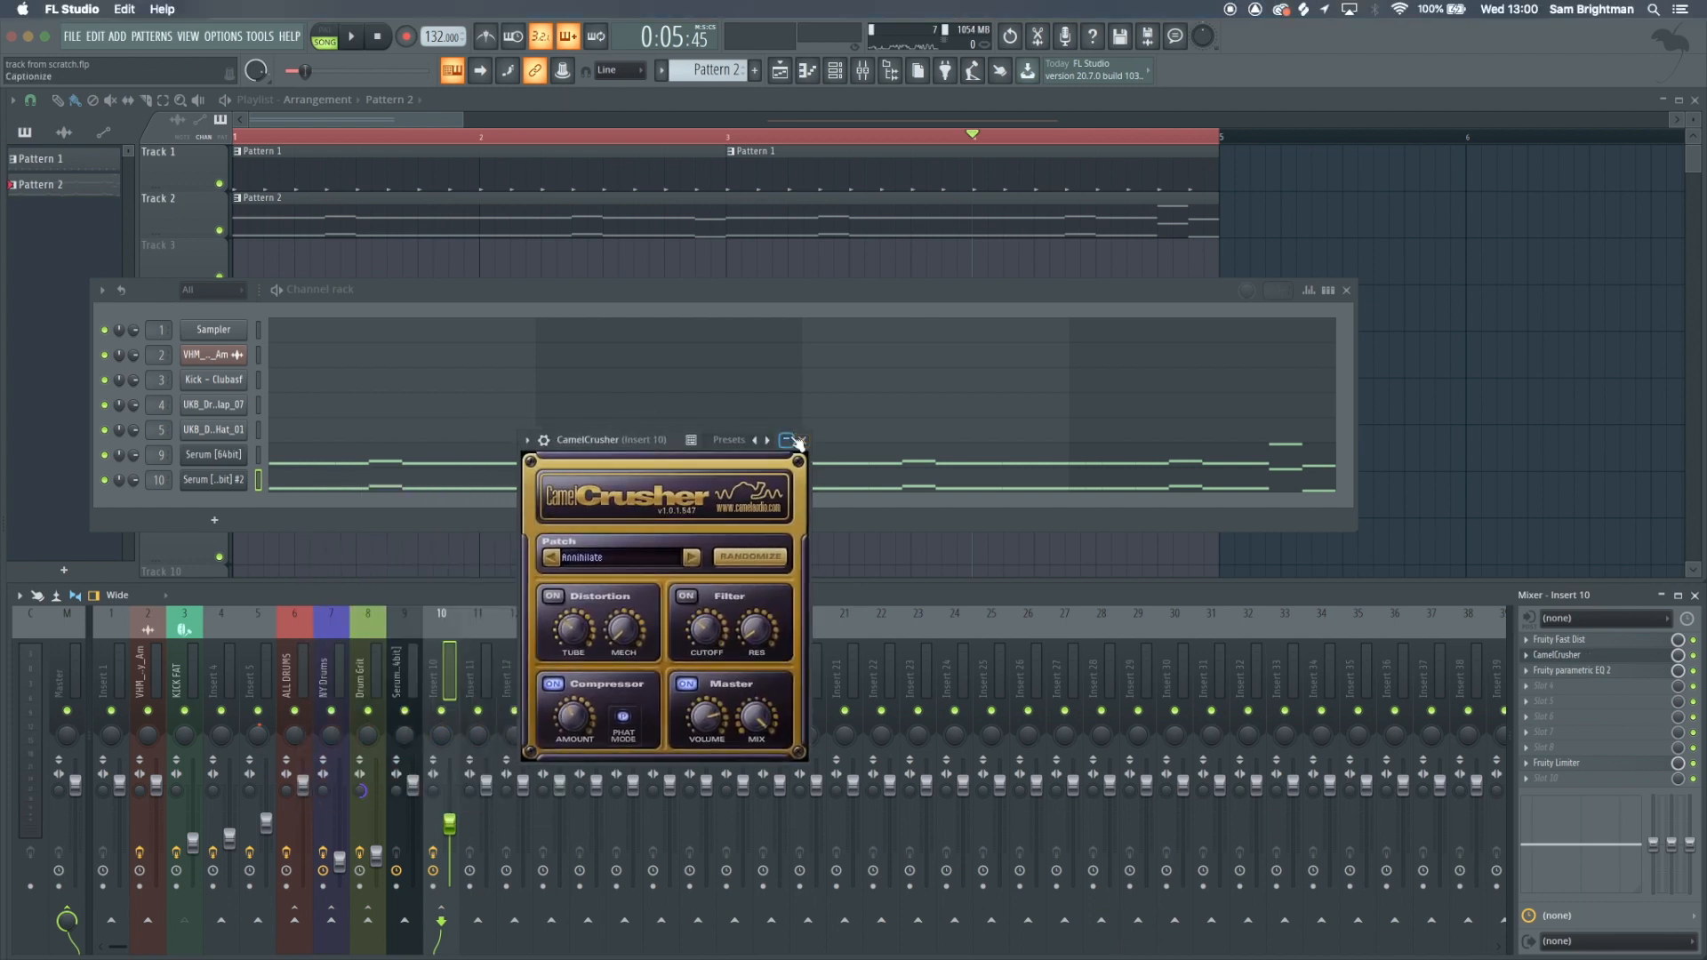
left_click(800, 441)
left_click(1577, 671)
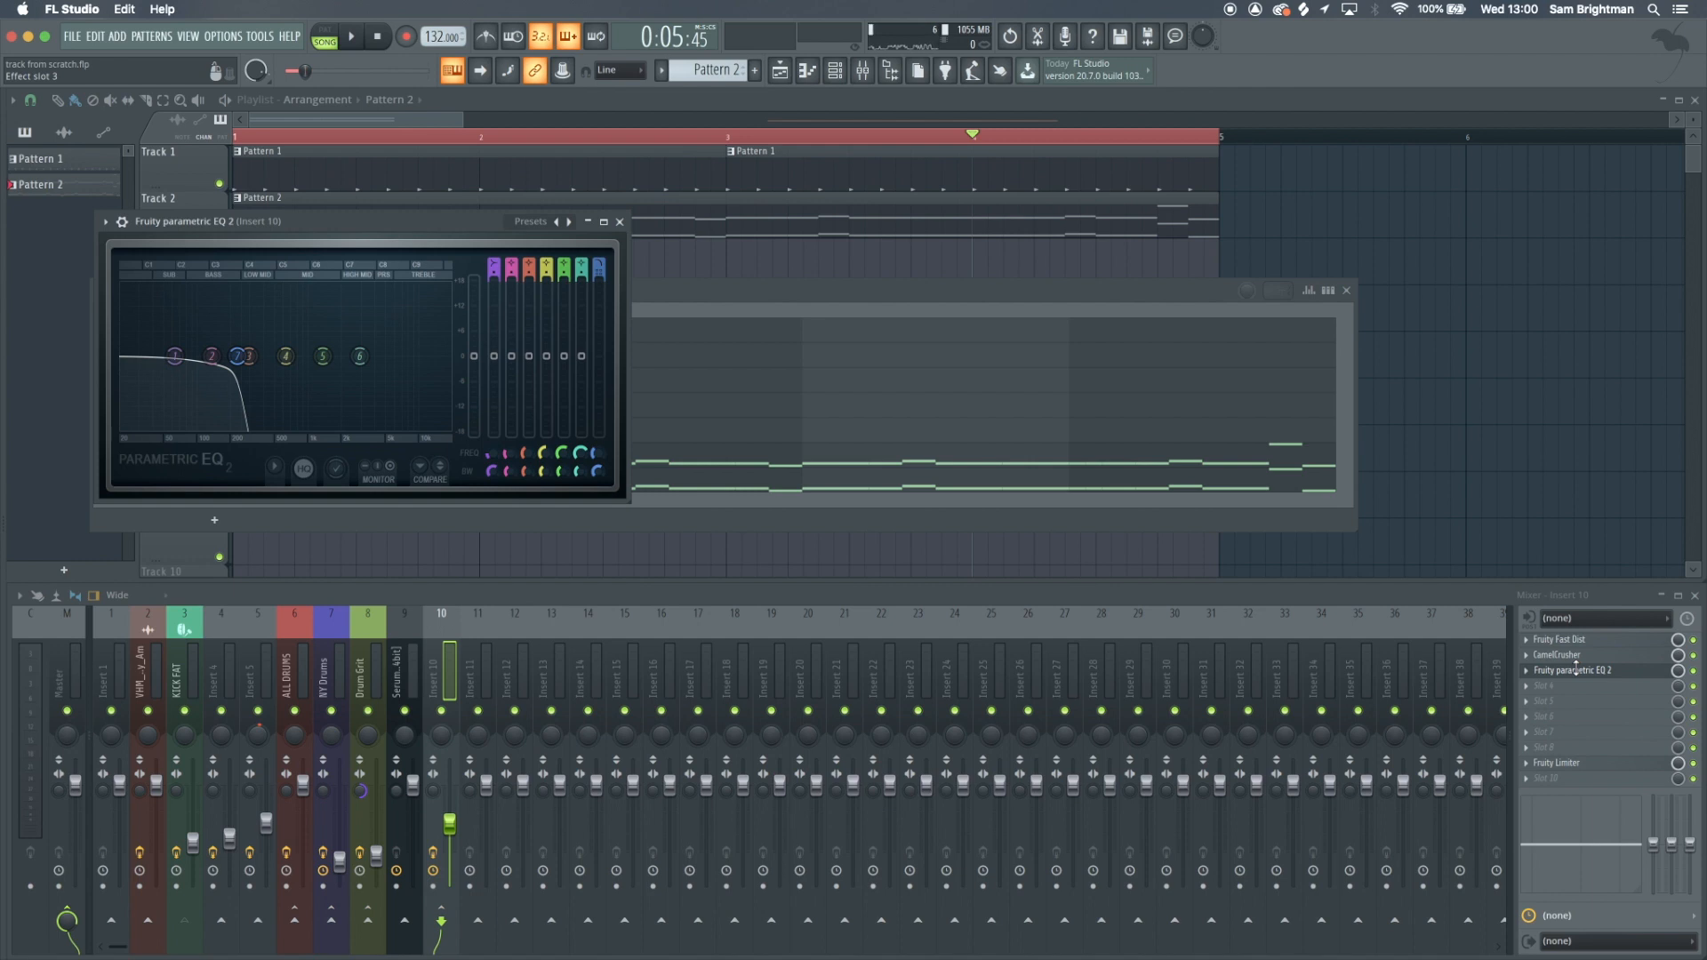
left_click(1576, 670)
Open the Fruity Limiter on mixer track 10 and examine its gain reduction while the loop plays
left_click(1572, 764)
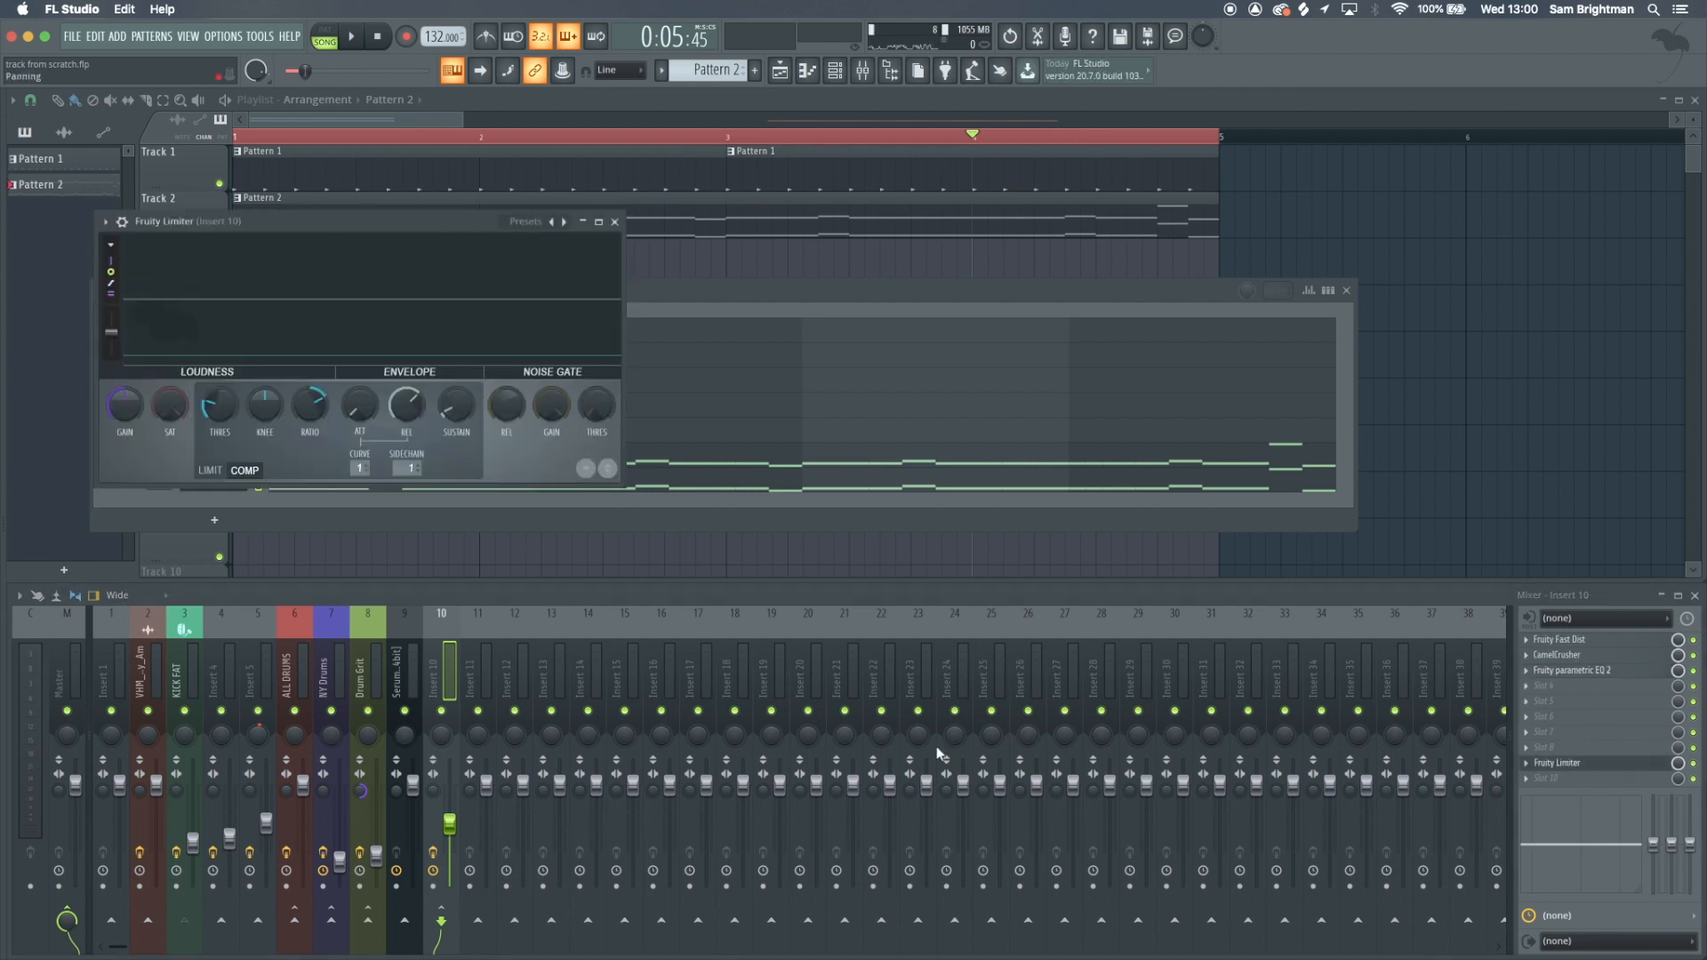
key("space")
left_click_drag(359, 220, 761, 330)
key("space")
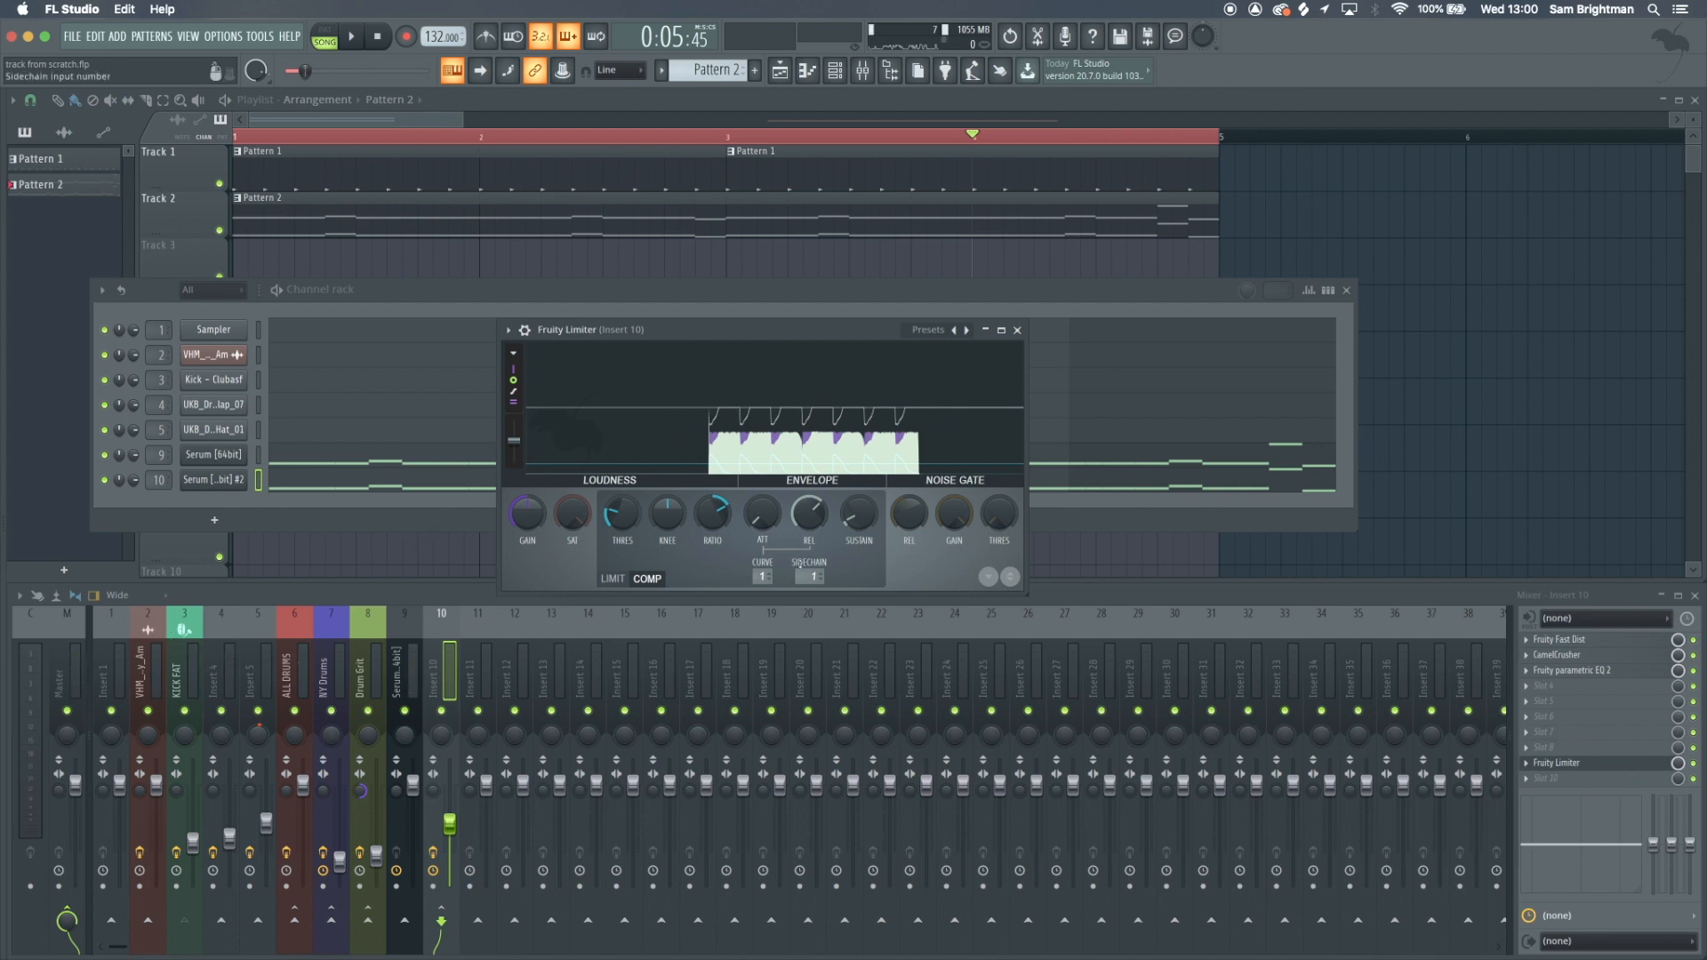
Choose KICK FAT as the sidechain input in the Fruity Limiter's COMP mode and select the KICK FAT mixer track
left_click(612, 578)
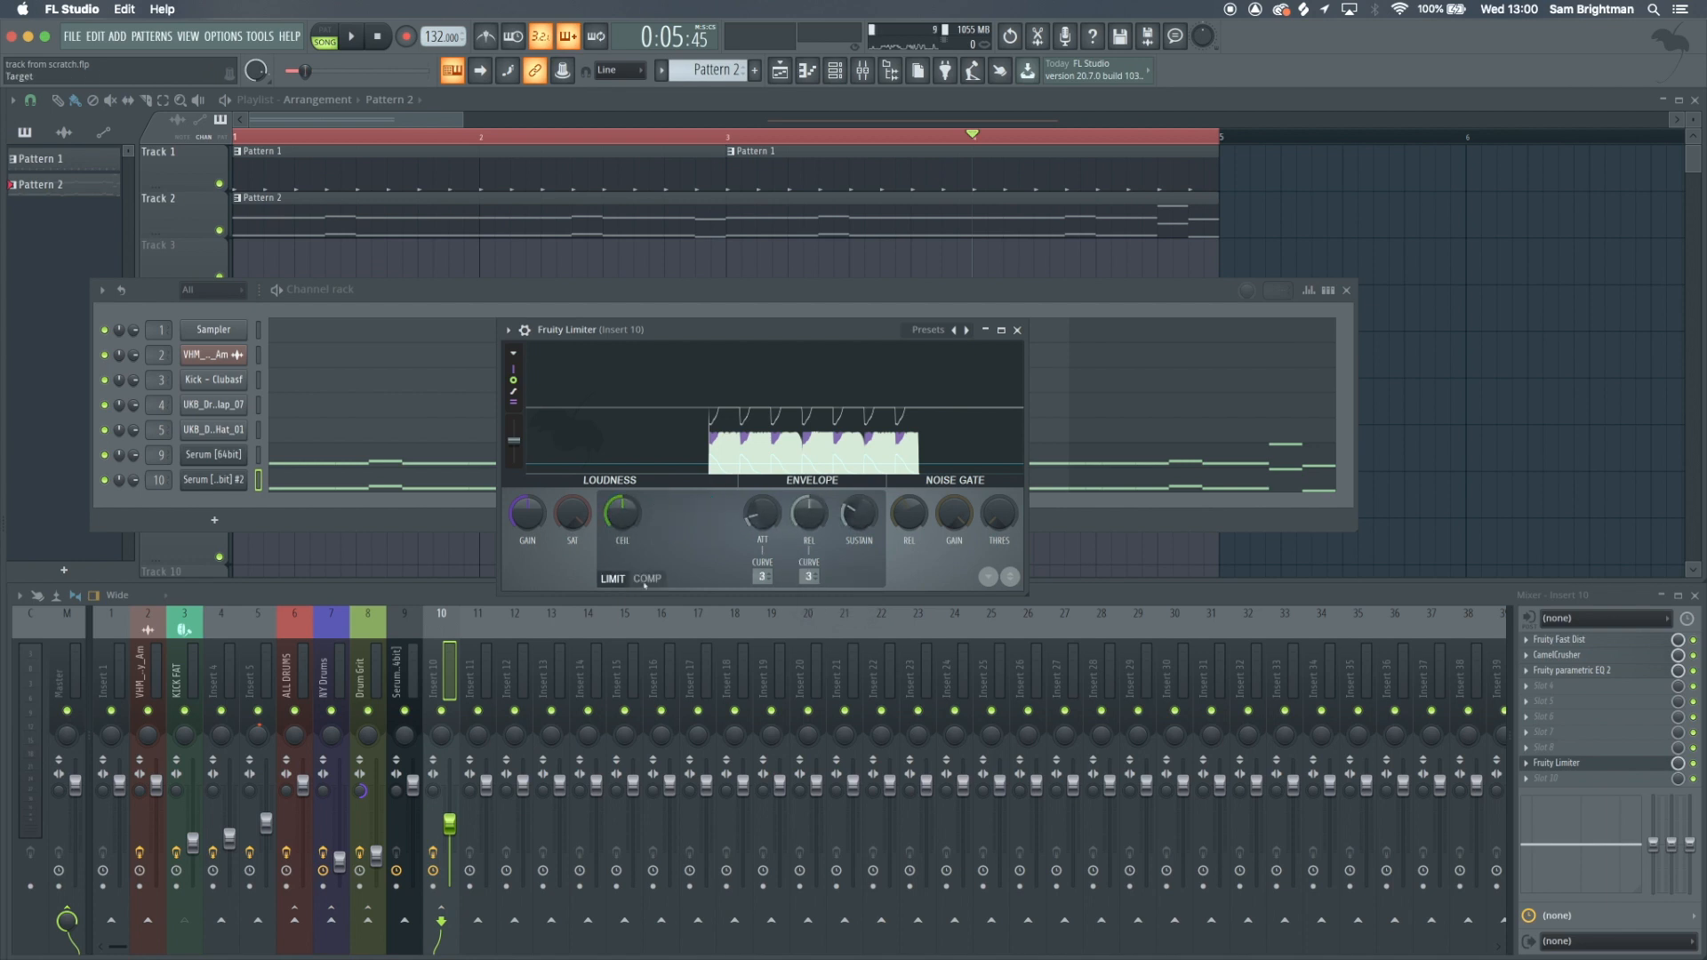
left_click(645, 579)
left_click(806, 574)
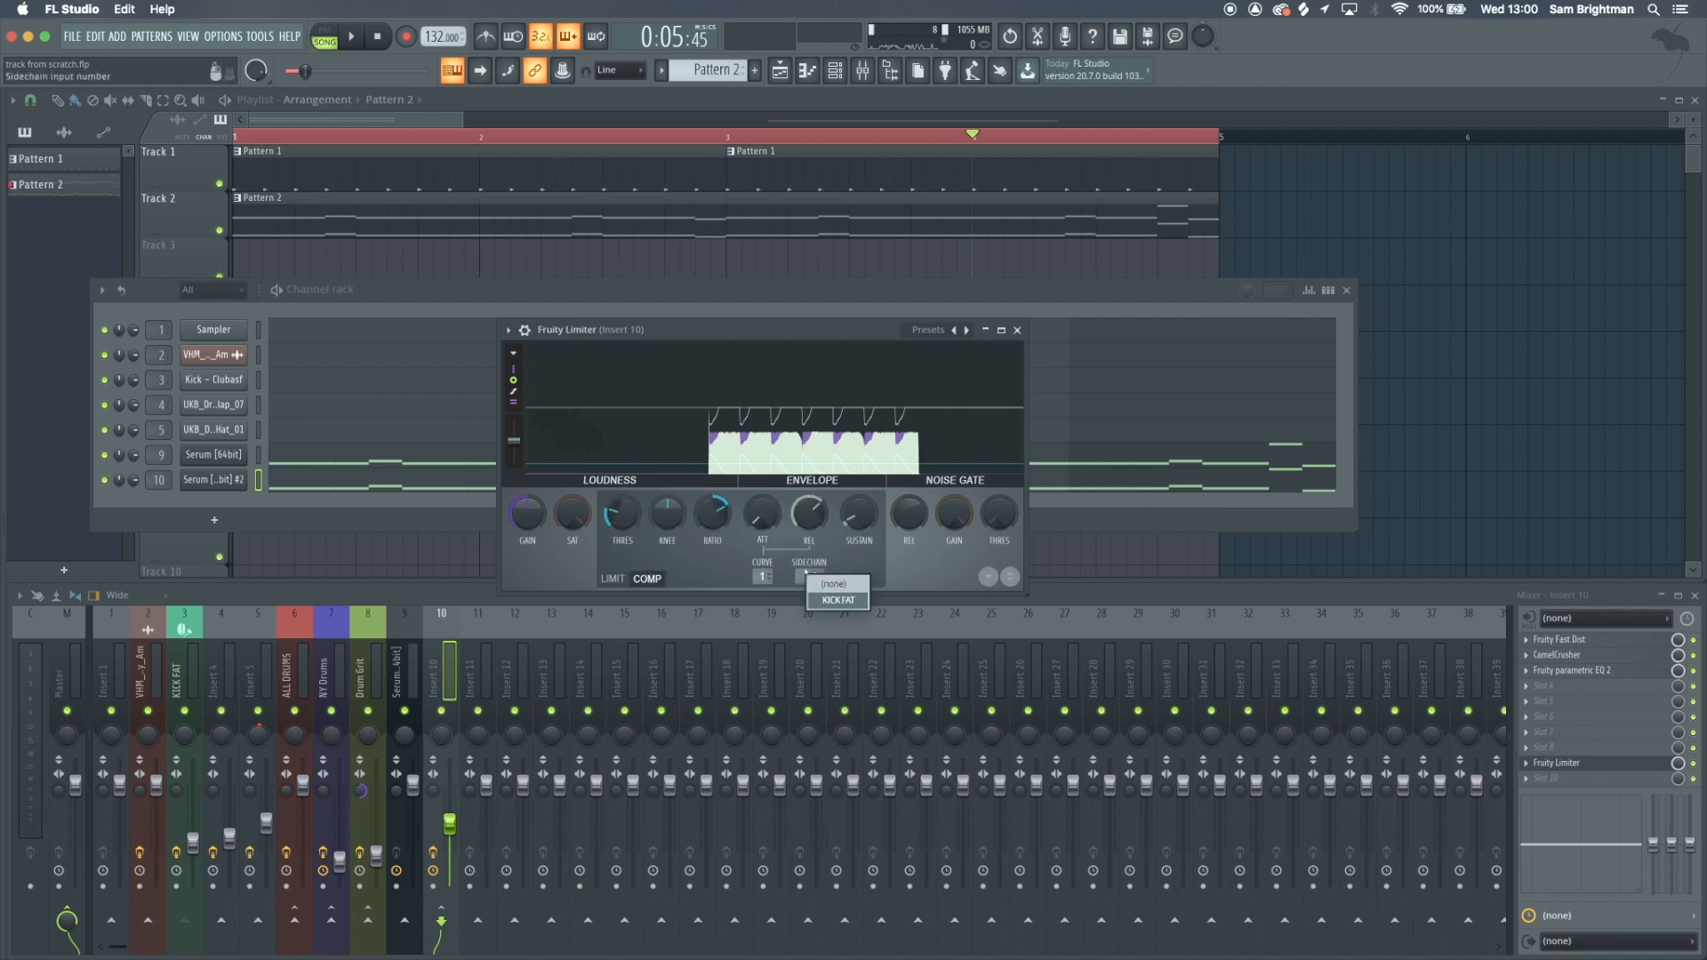
left_click(836, 600)
left_click(186, 662)
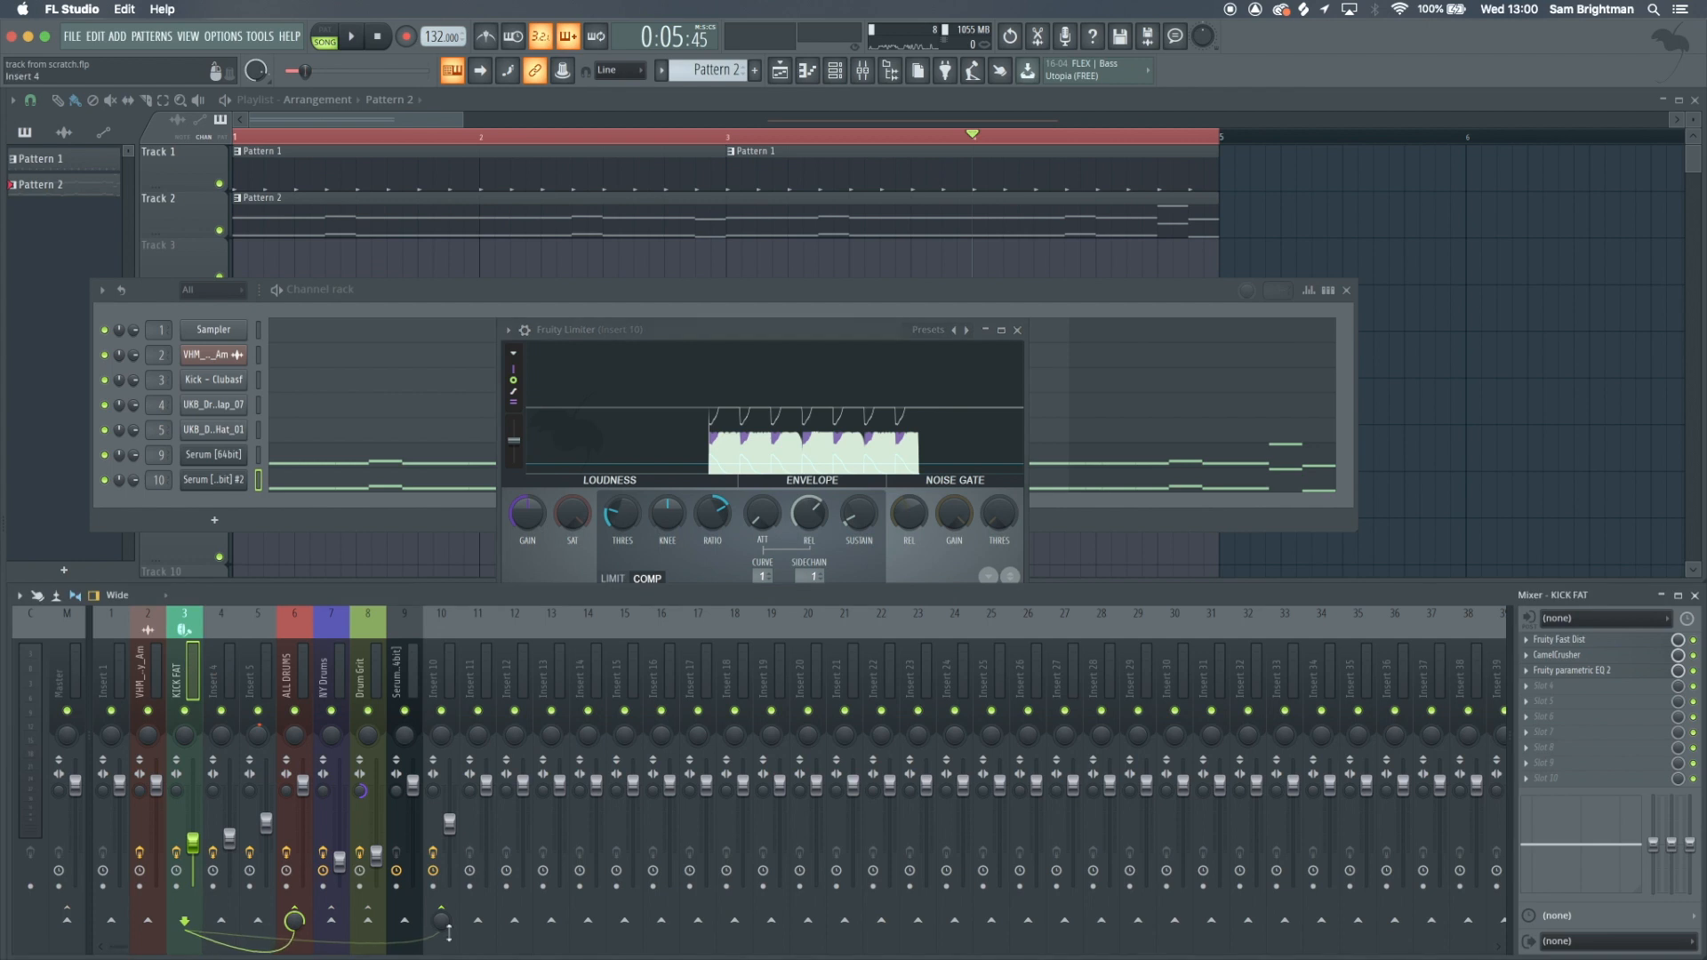
Select mixer track 10, set its Fruity Limiter's sidechain input to KICK FAT and play the loop to check the ducking
left_click(444, 663)
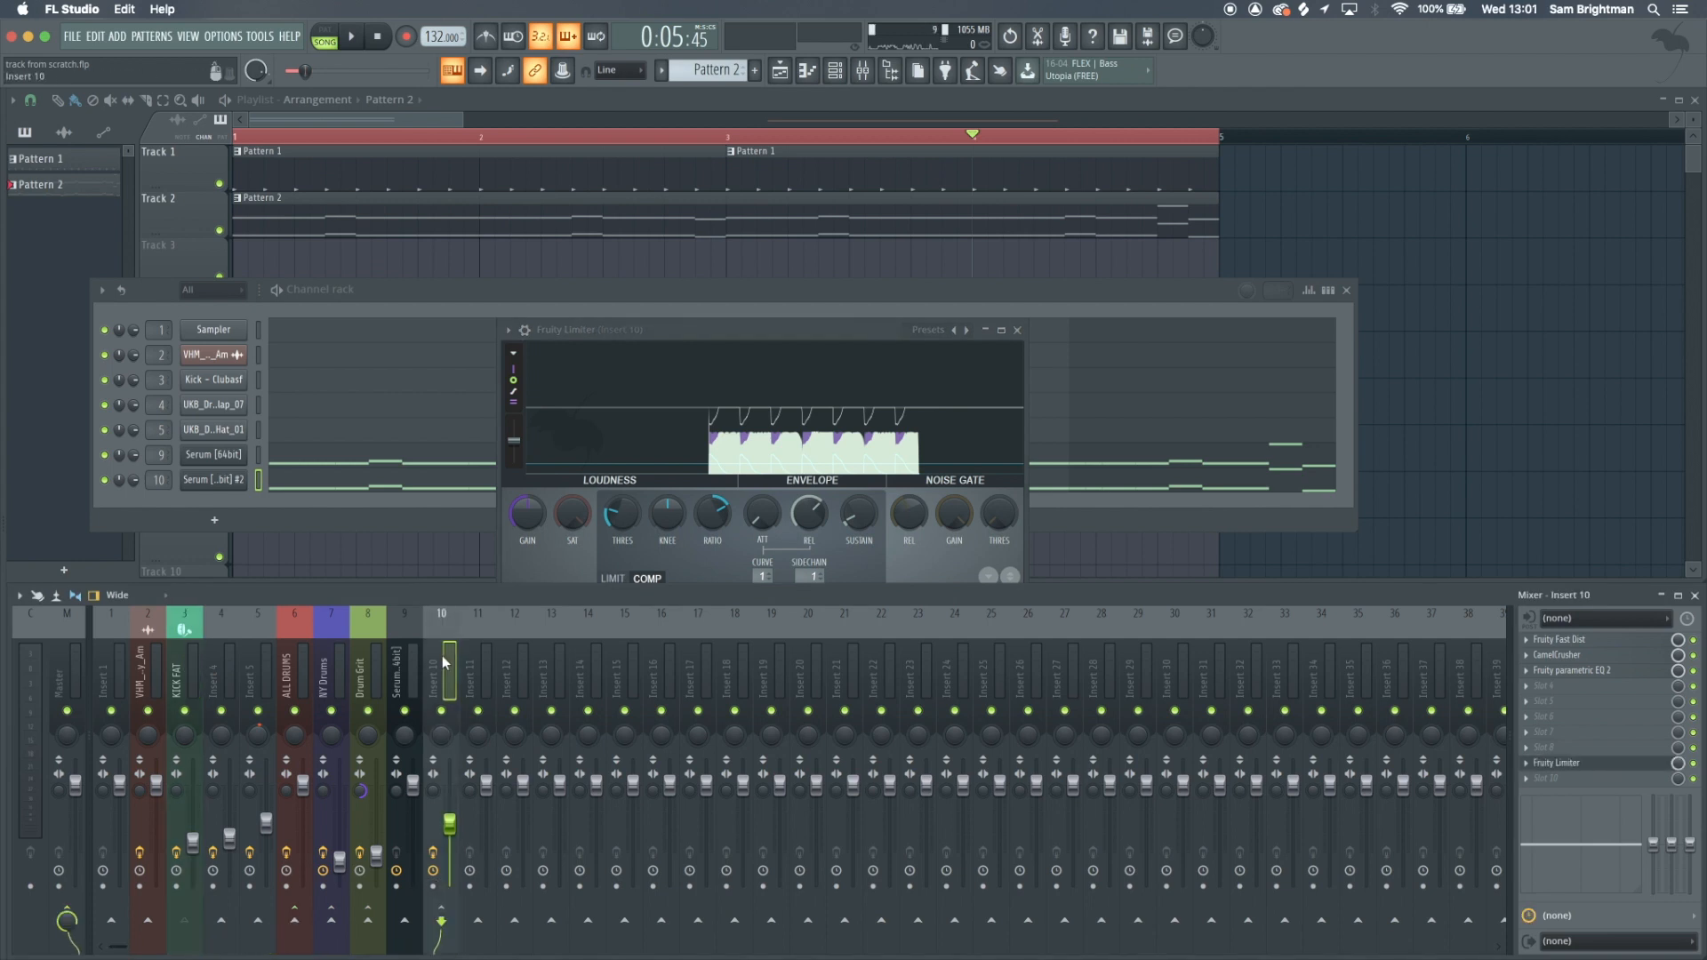
left_click(806, 577)
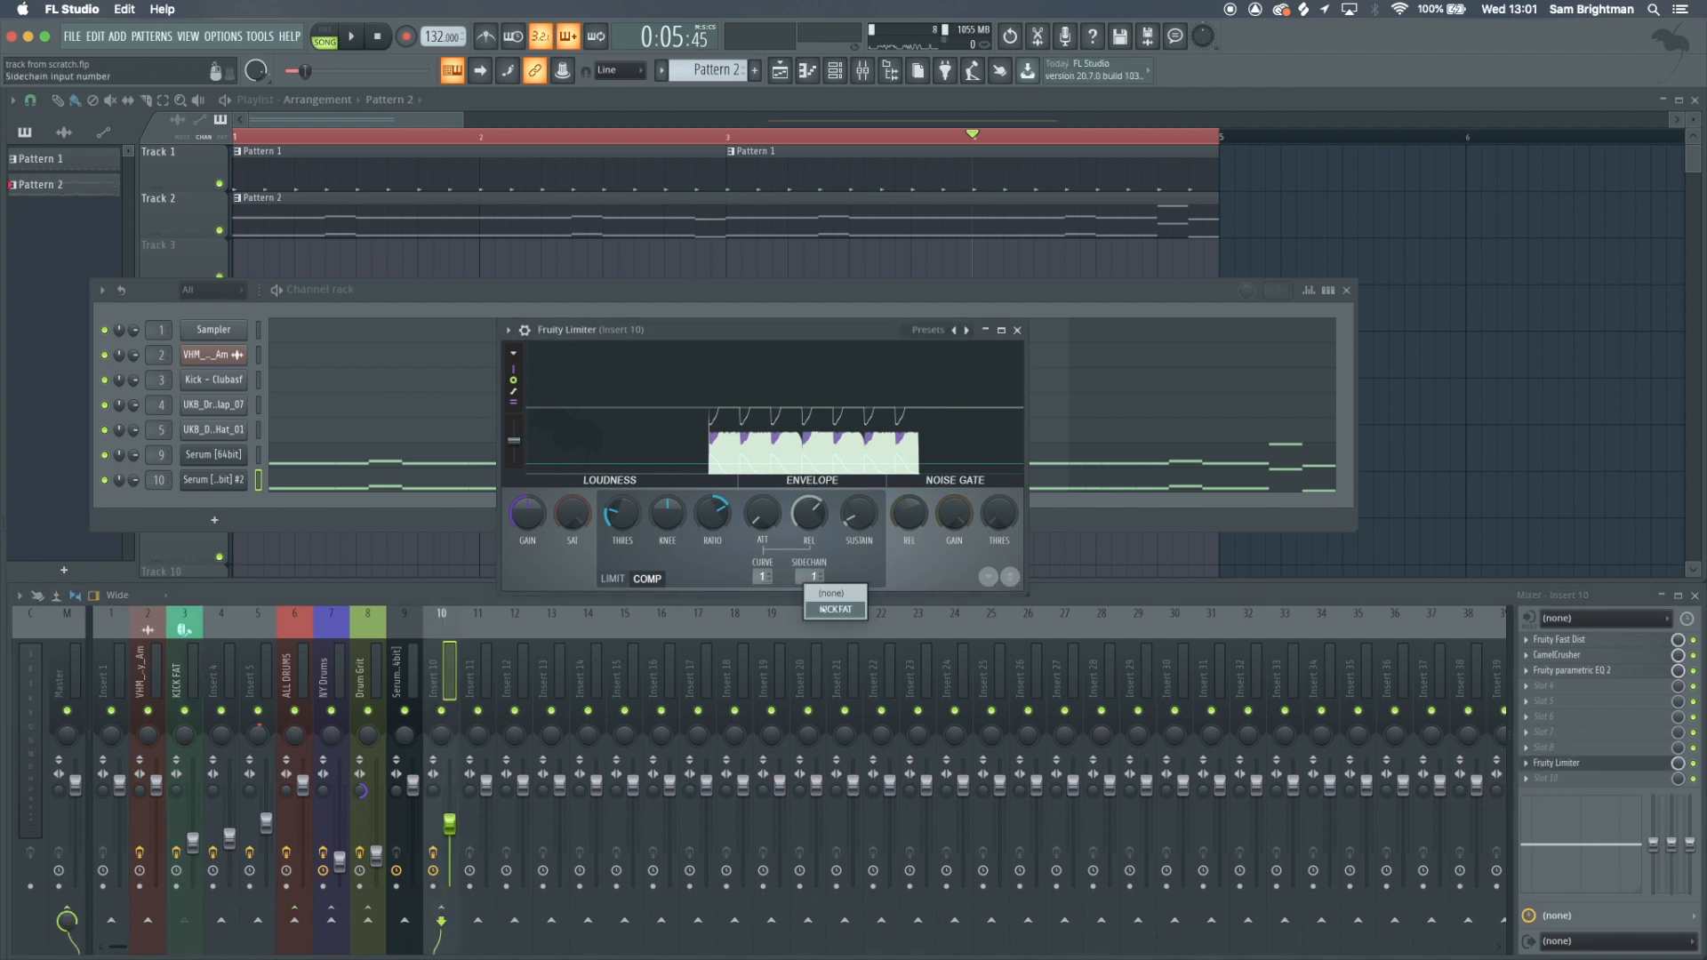
left_click(820, 610)
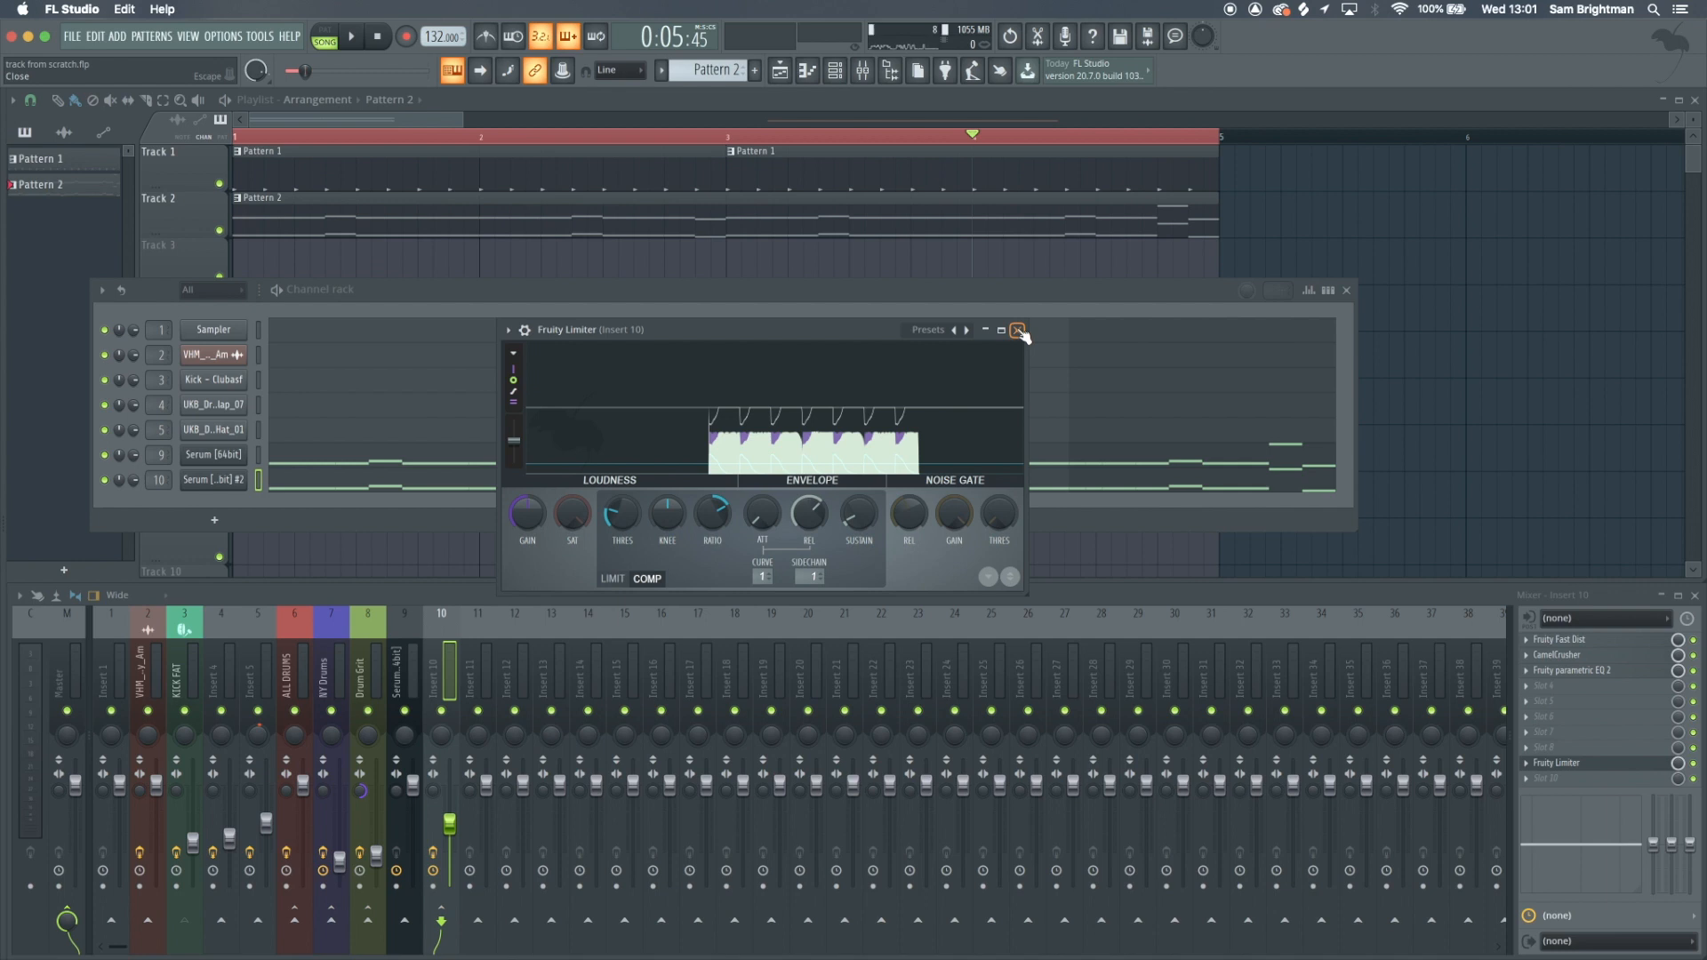
key("space")
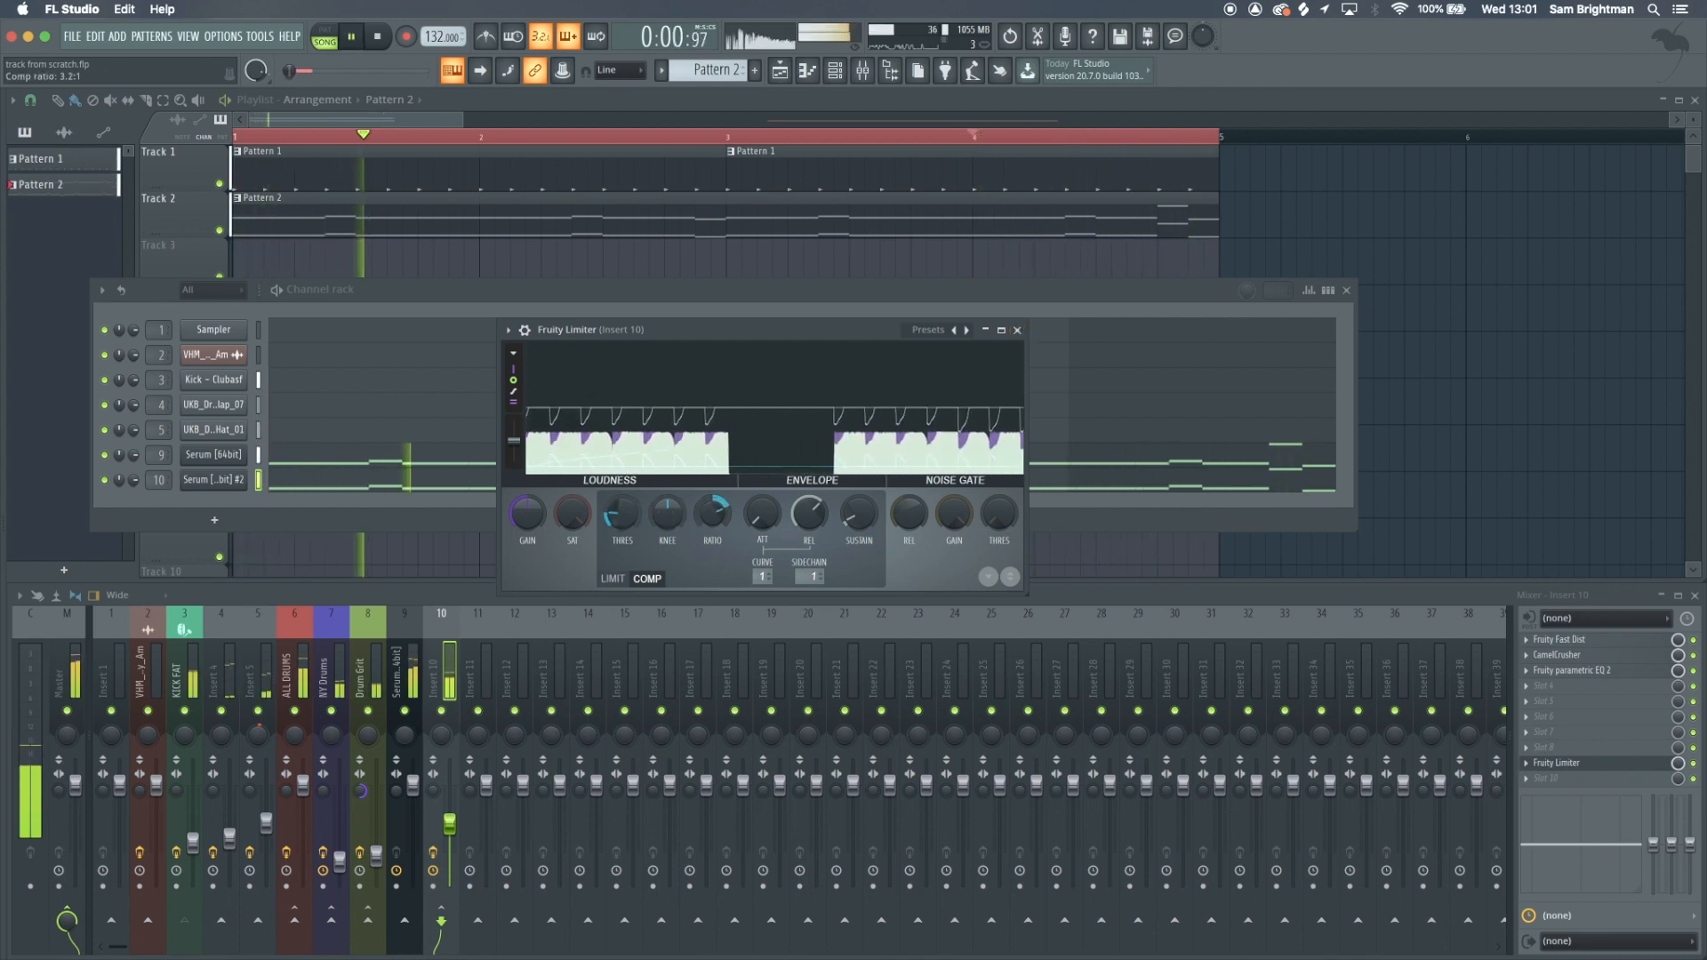
key("Escape")
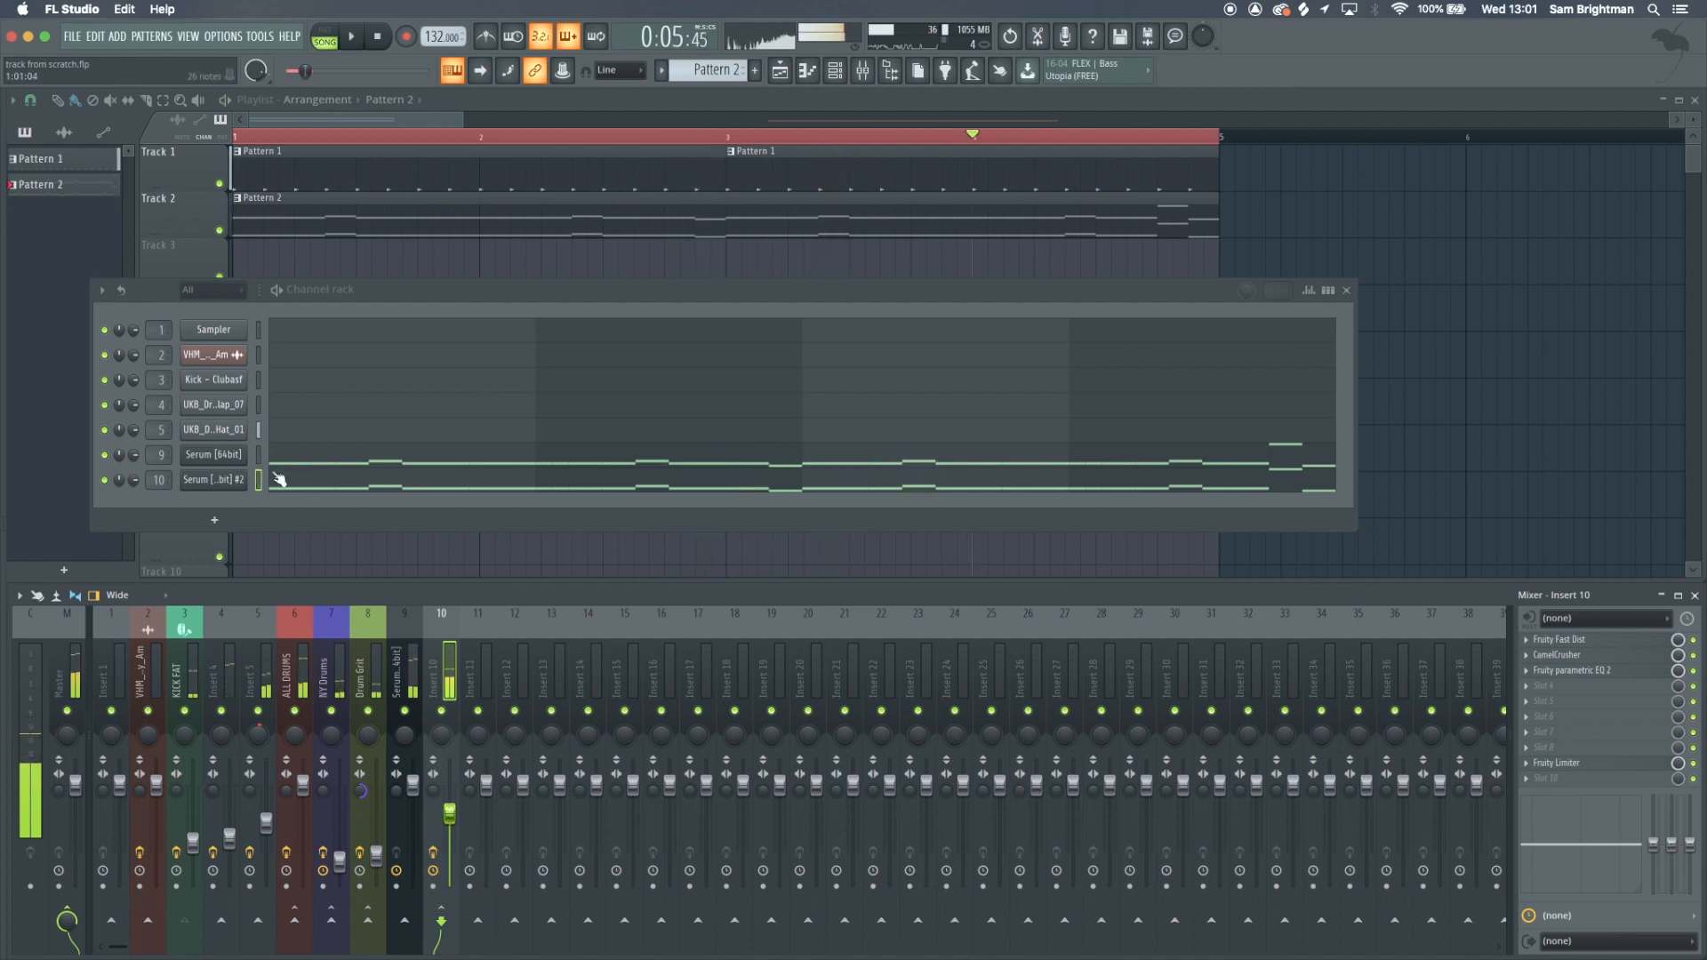
key("space")
key("F9")
key("F9")
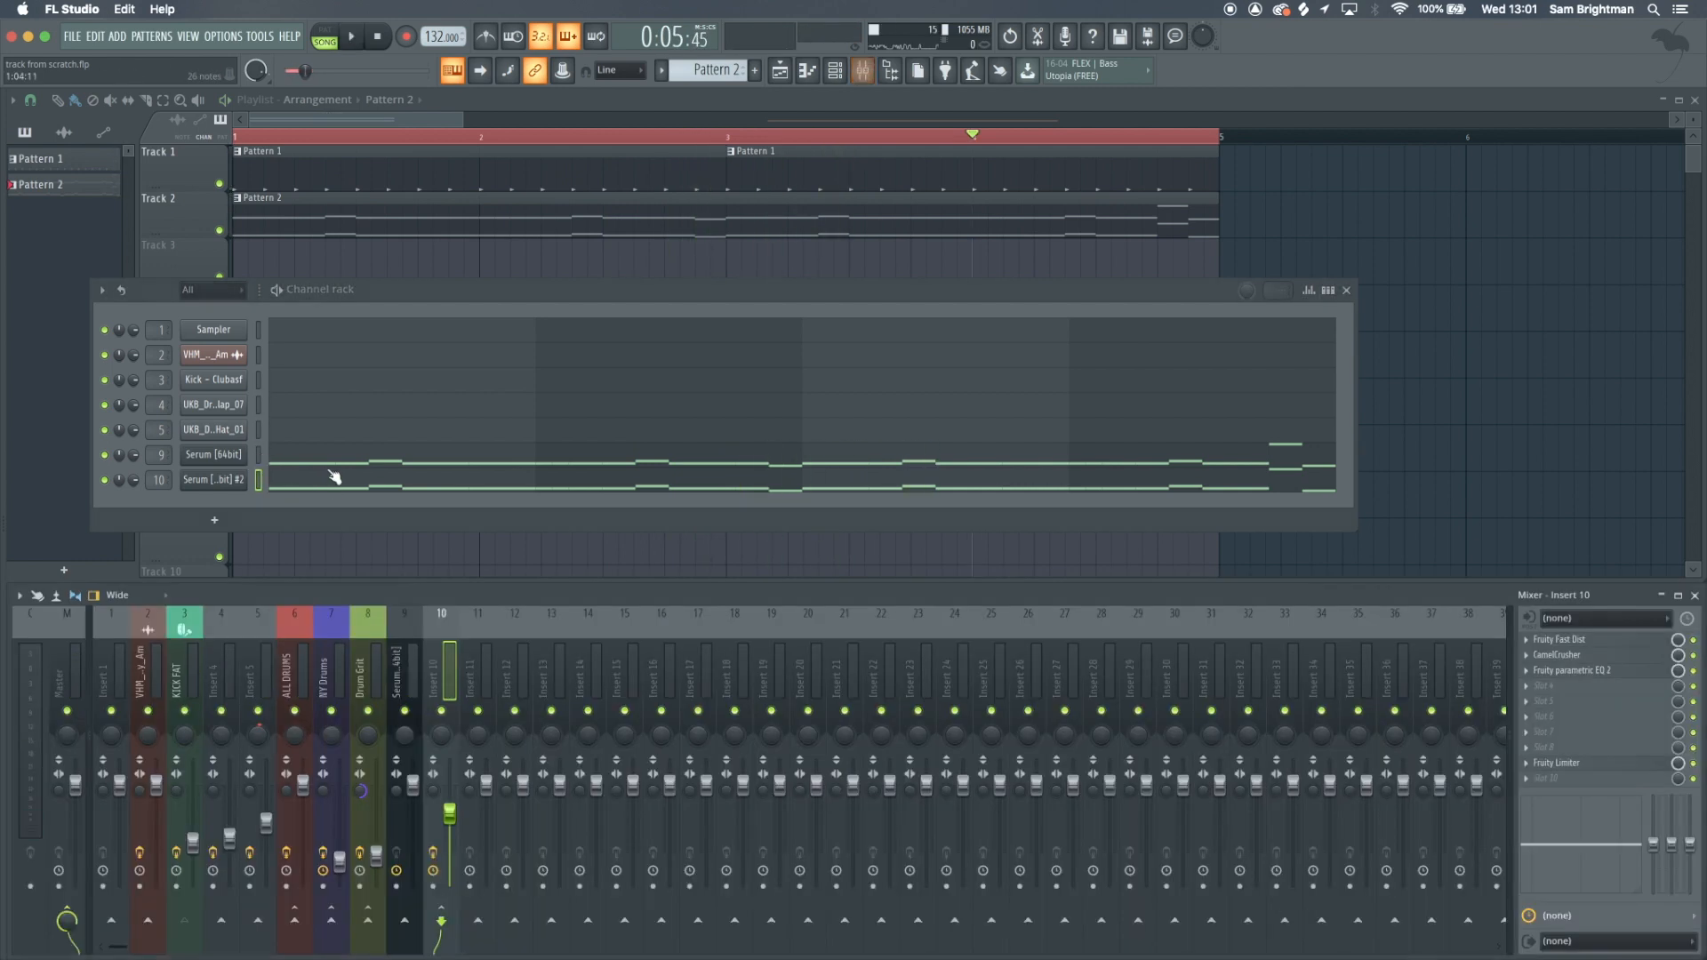
Review the first Serum channel's bassline notes in the piano roll while the loop plays
left_click(334, 460)
key("space")
scroll(336, 460, "down", 3)
scroll(112, 299, "up", 2)
key("space")
key("F7")
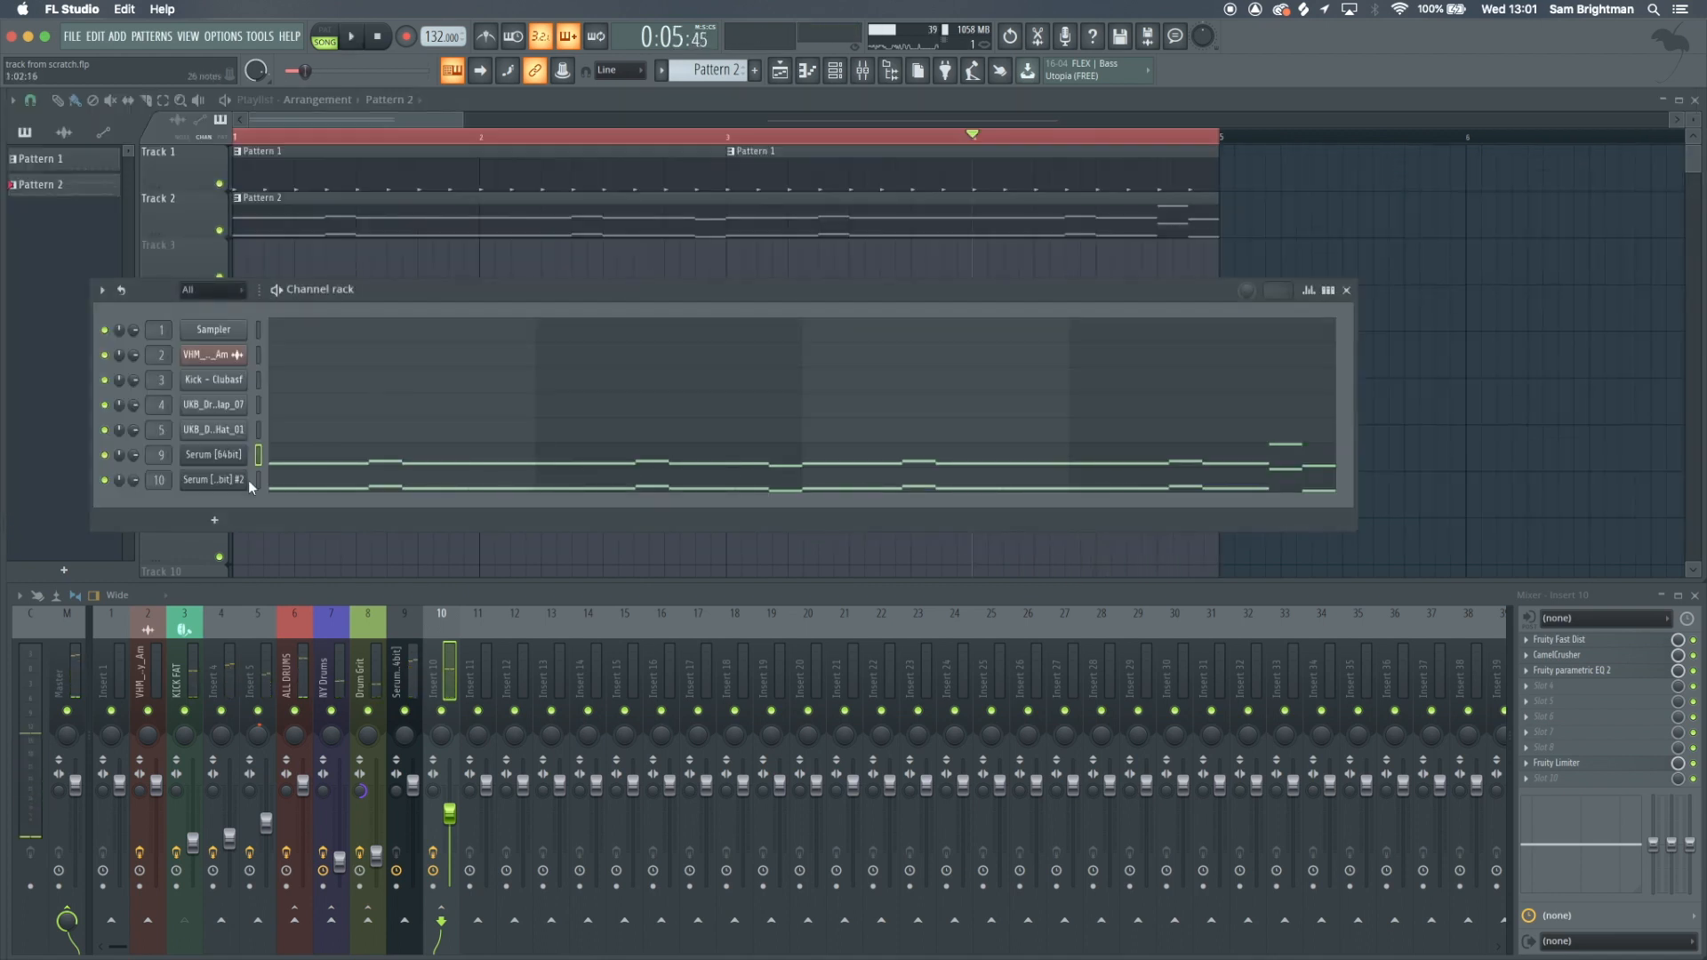
Audition the WUB - South Carolina patch on the first Serum channel and switch off its mono voicing
left_click(202, 452)
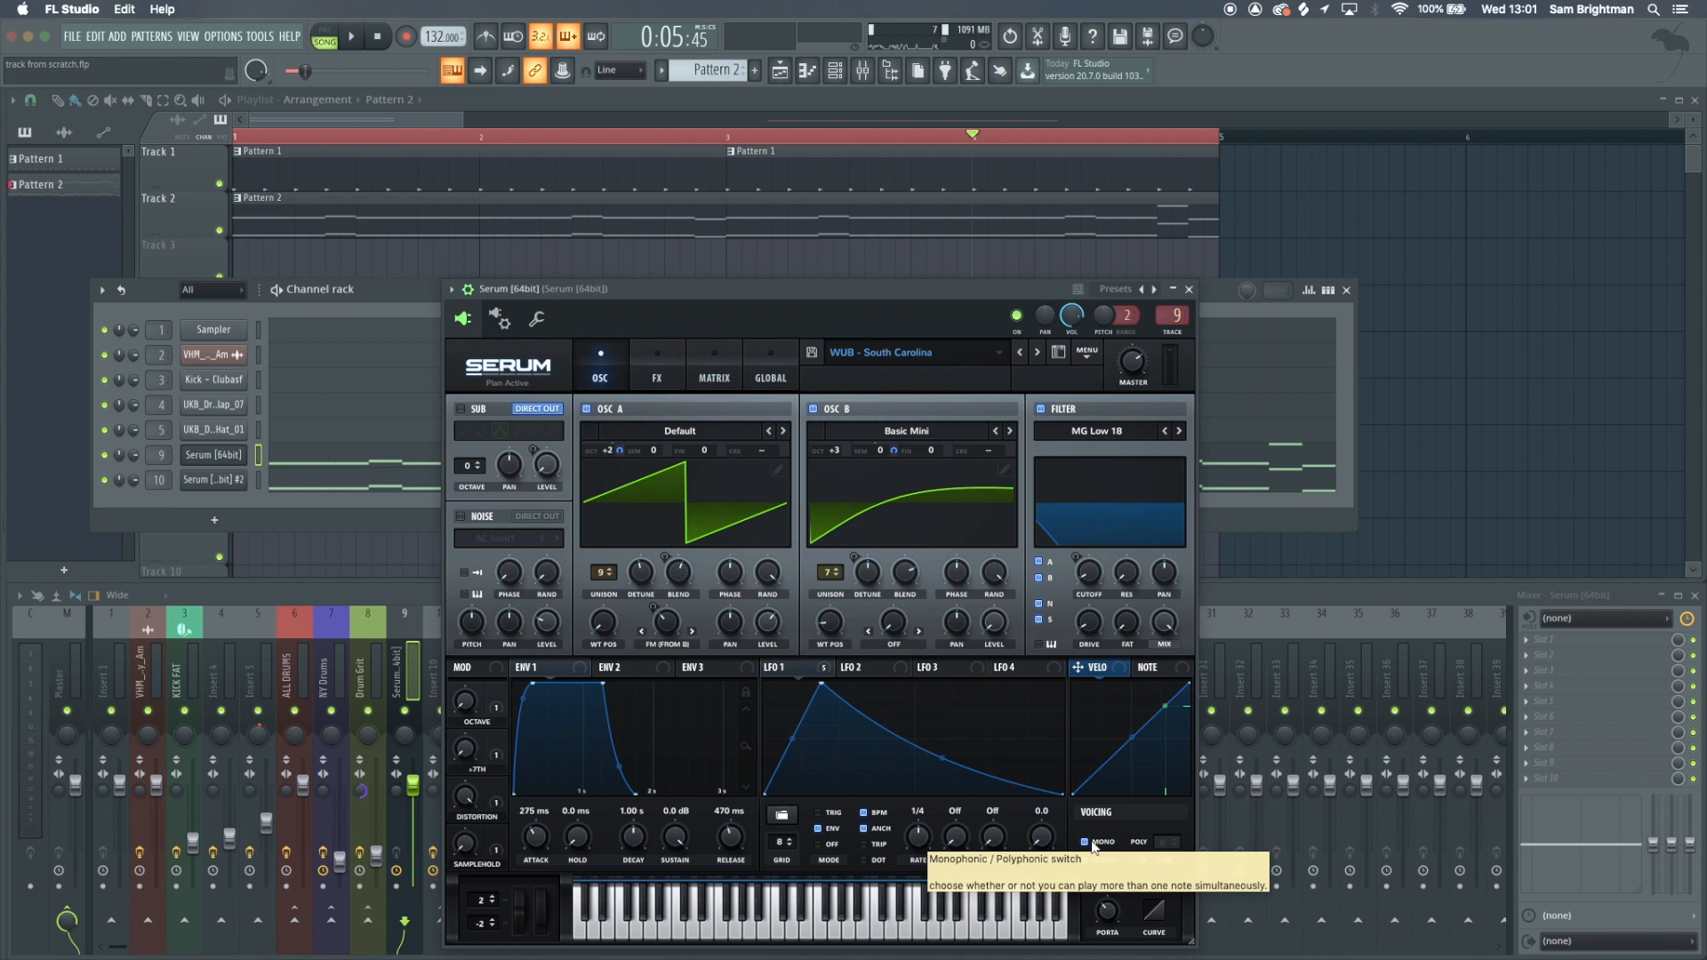
key("x")
key("x")
key("x")
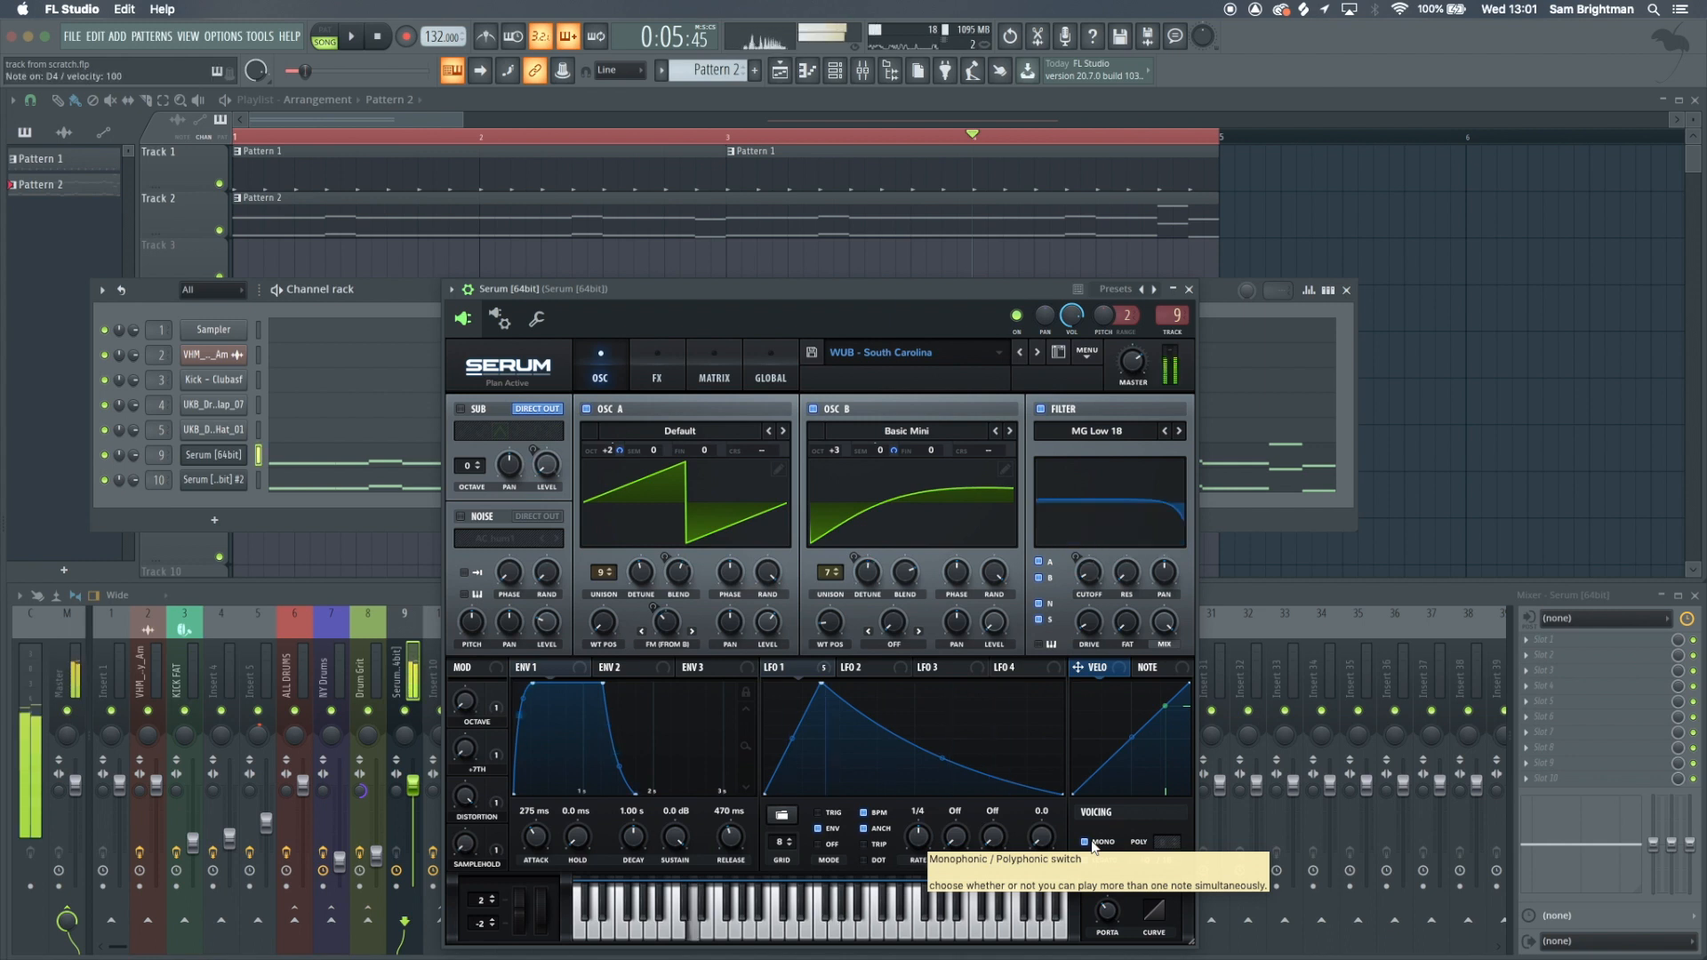
key("x")
key("x")
key("x")
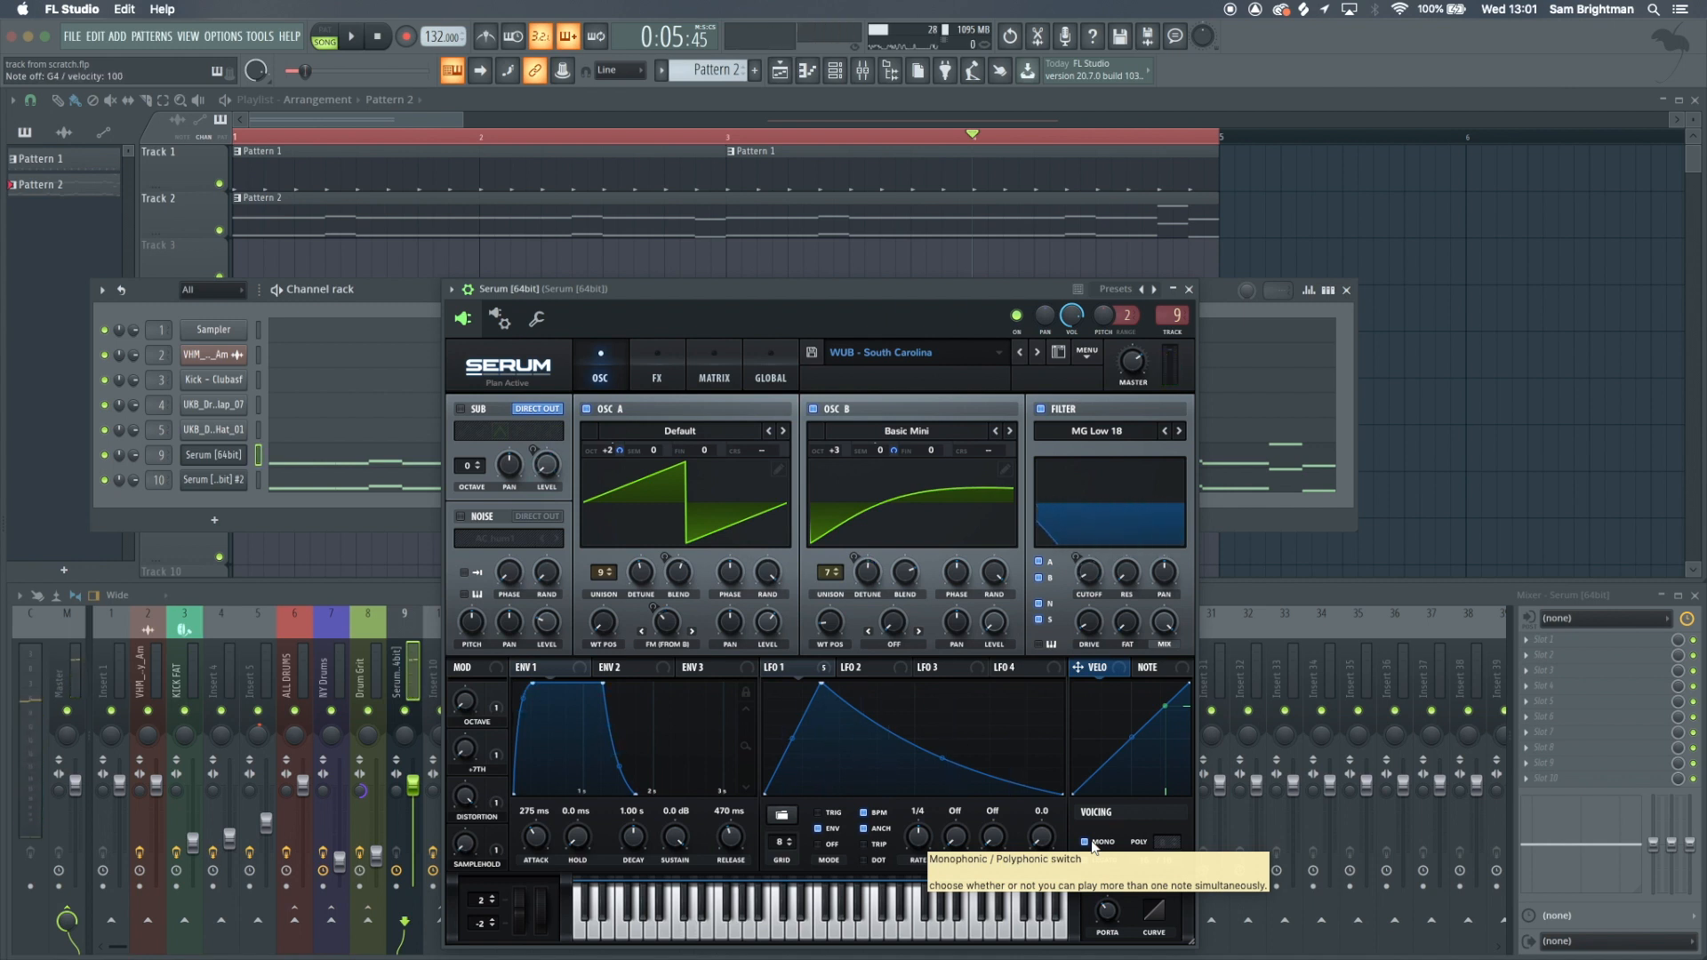
left_click(1086, 842)
key("x")
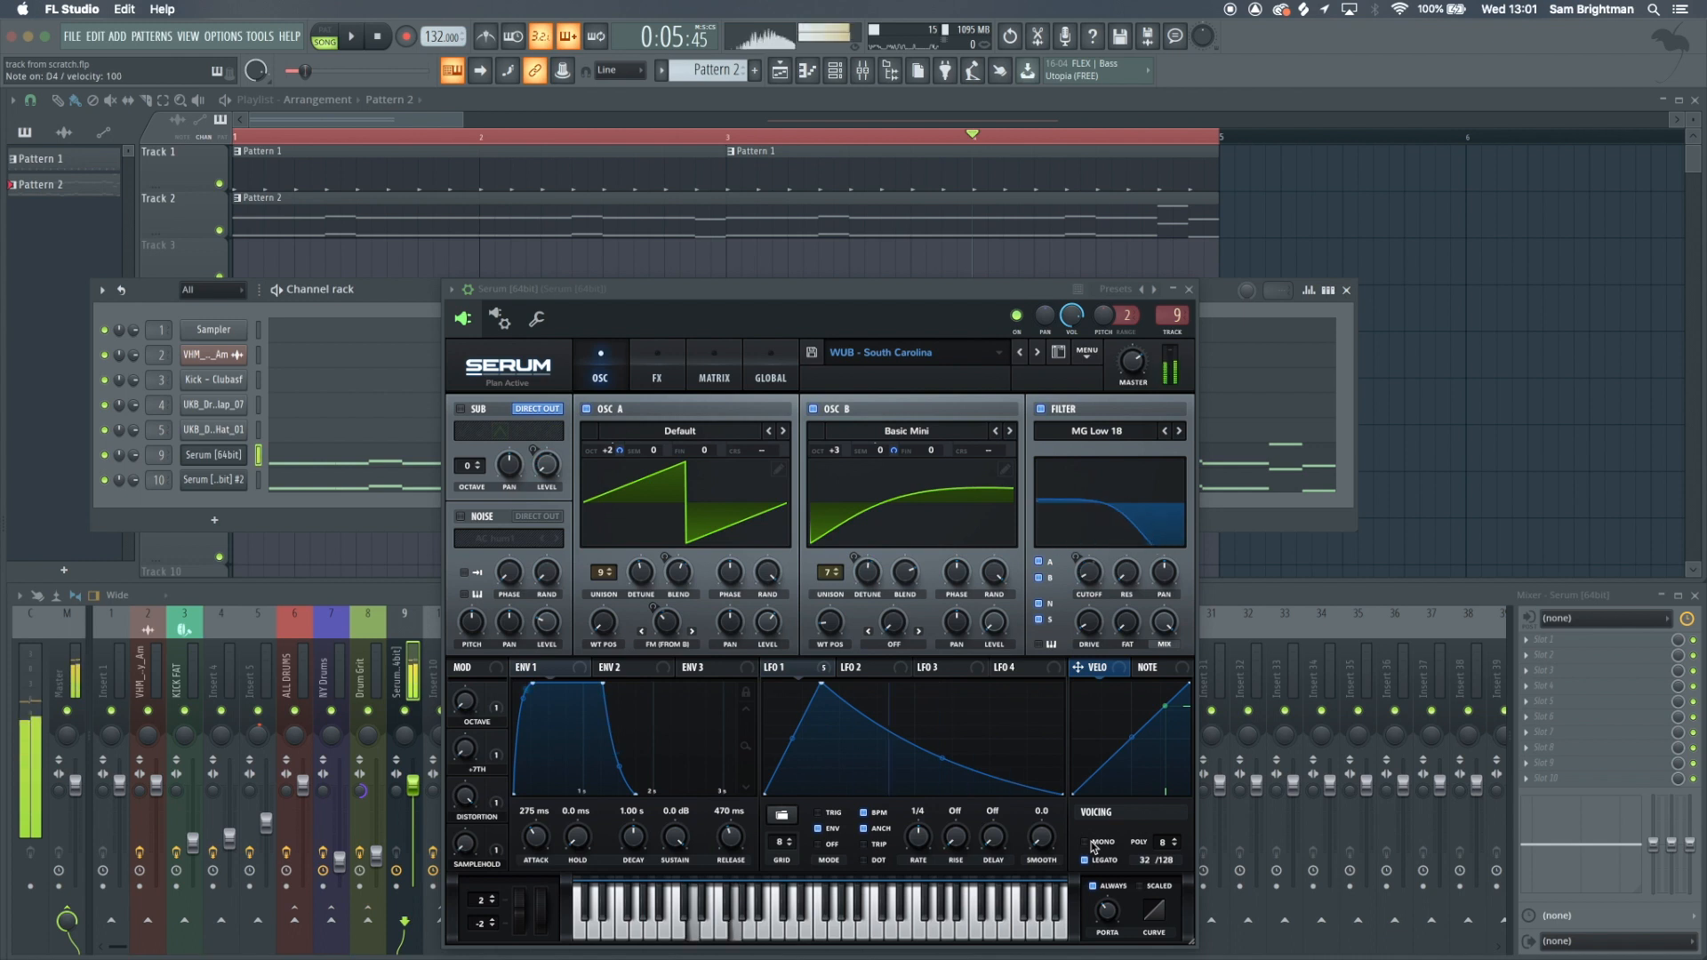
left_click(1189, 291)
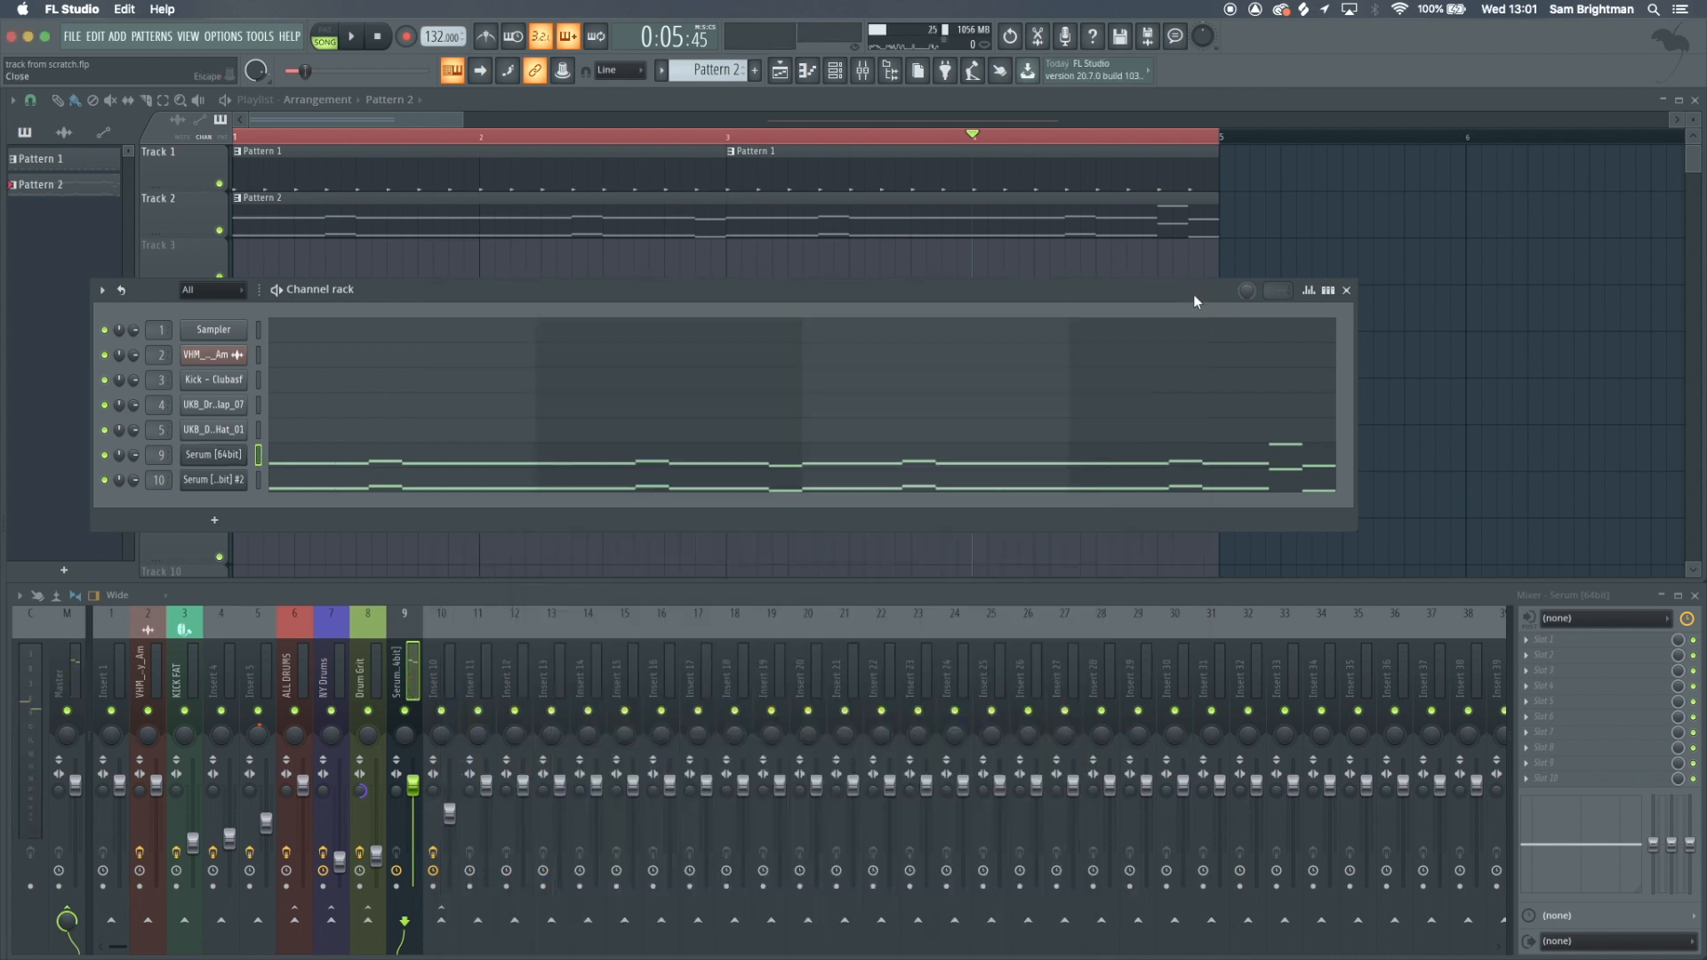
Duplicate all of the first Serum channel's bassline notes one octave higher, at F3, and play them back
left_click(960, 459)
key("ctrl+a")
scroll(133, 333, "up", 5)
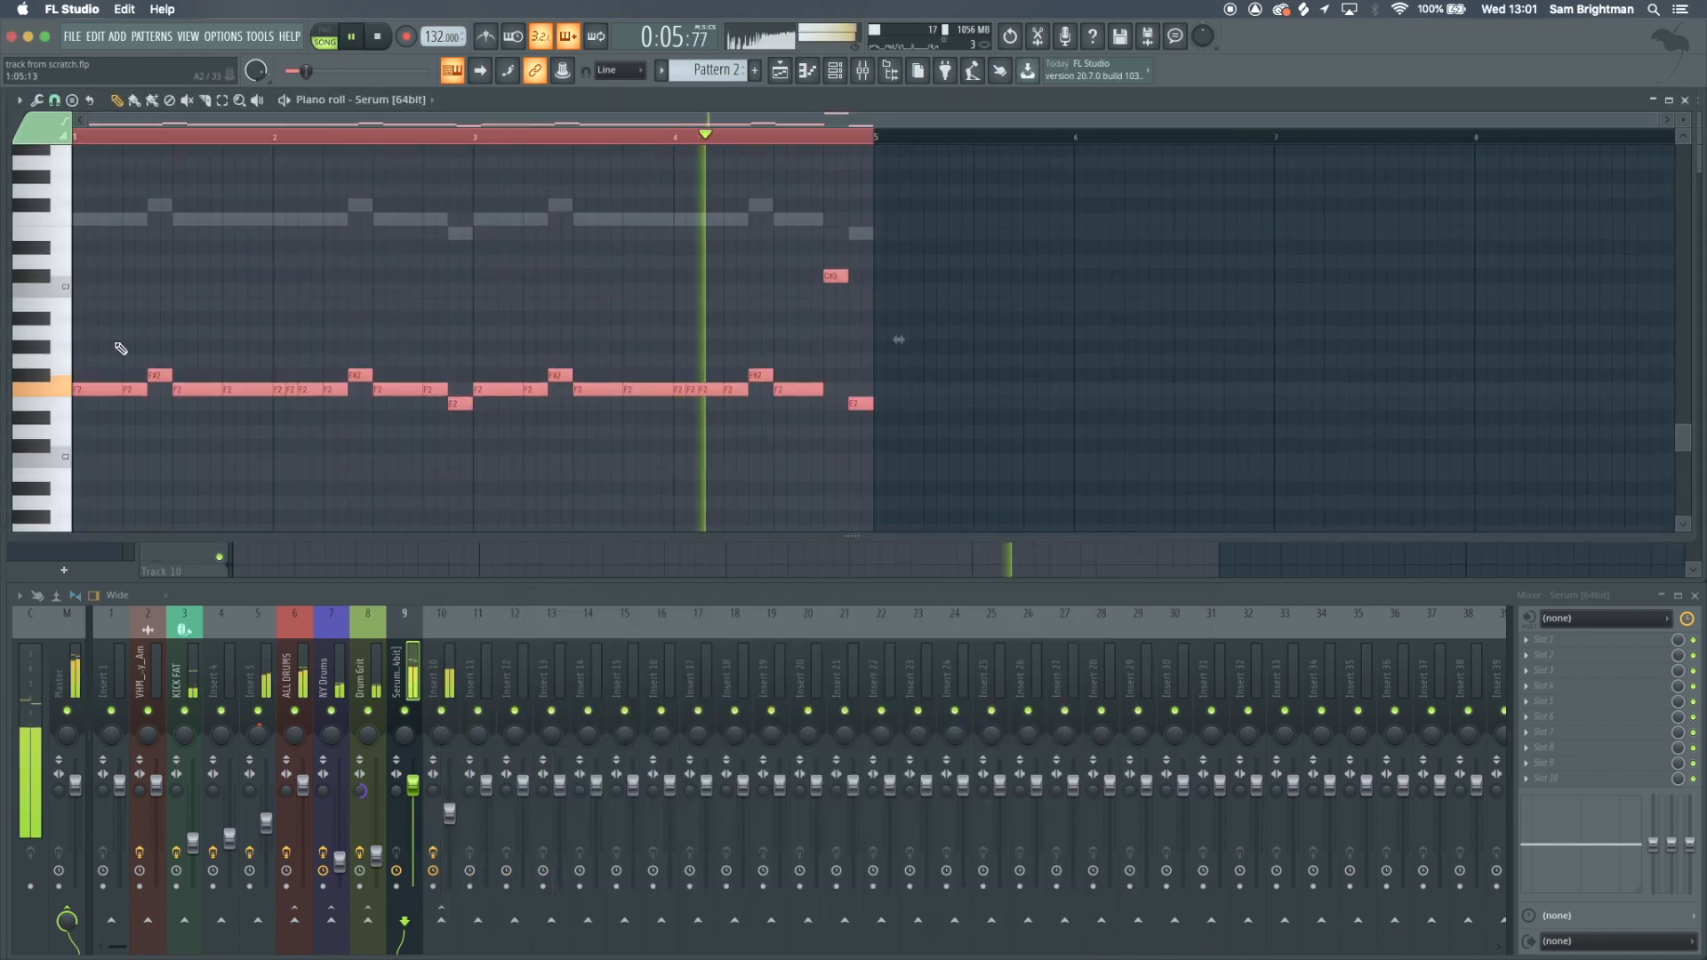
left_click_drag(83, 394, 77, 233, "shift")
key("space")
scroll(78, 233, "down", 2)
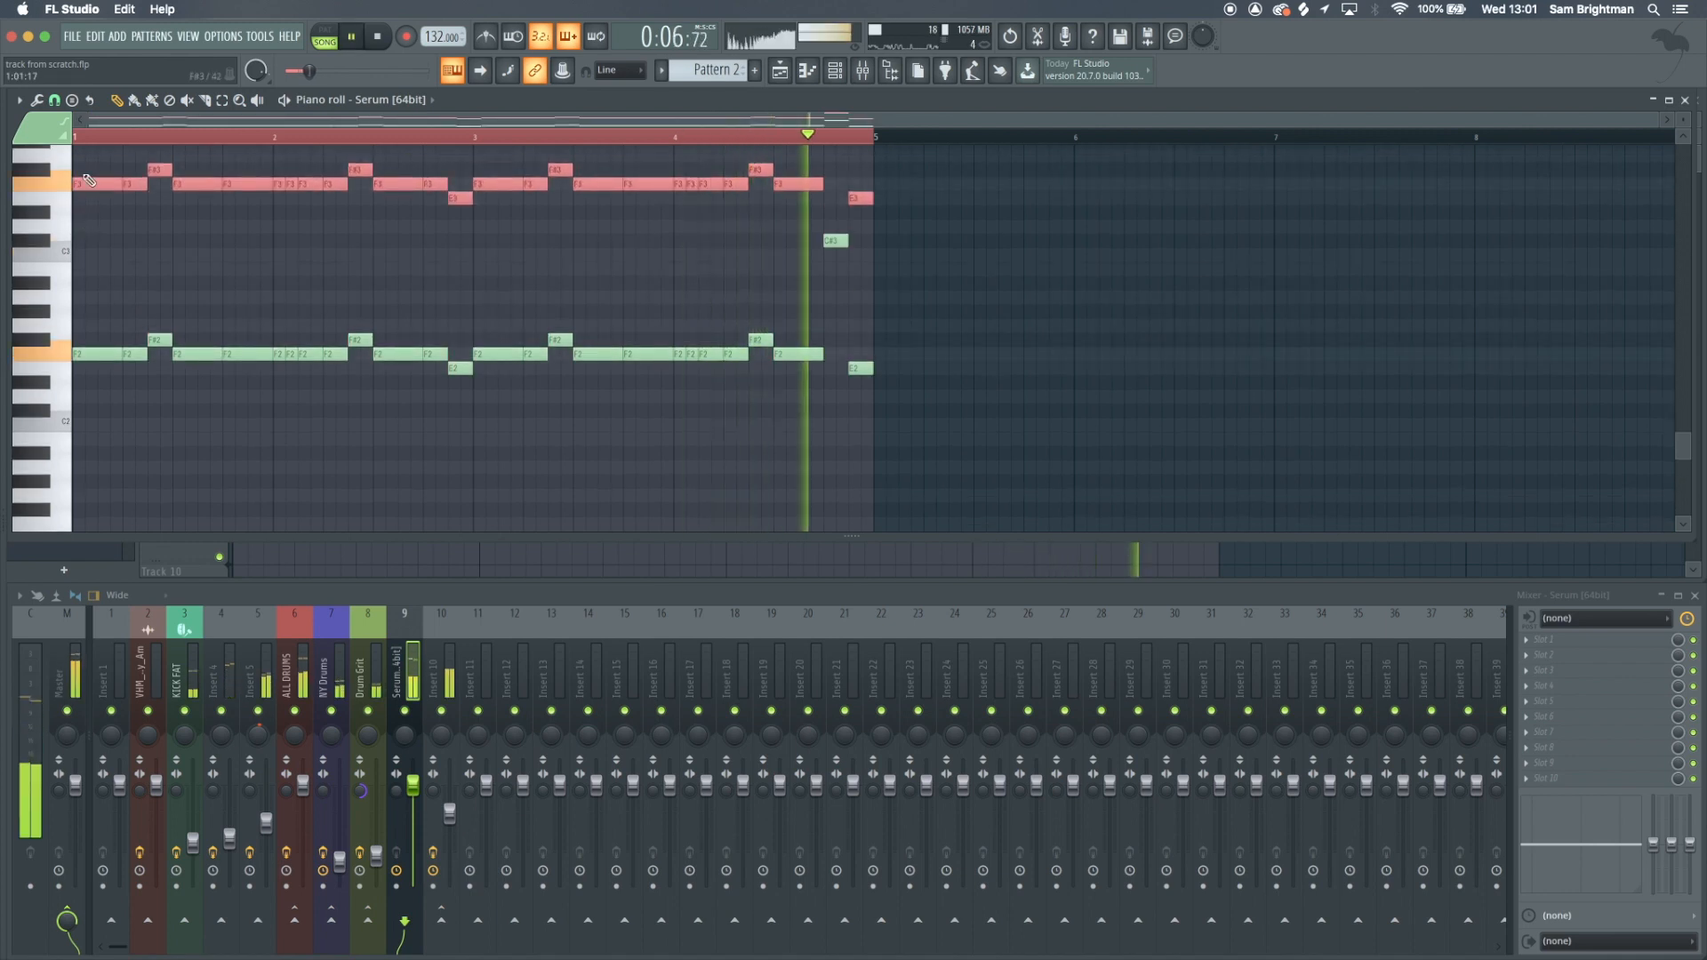
Add a copy of the bassline notes one octave below the original, at F1, and play it back
left_click_drag(76, 180, 72, 511, "shift")
key("space")
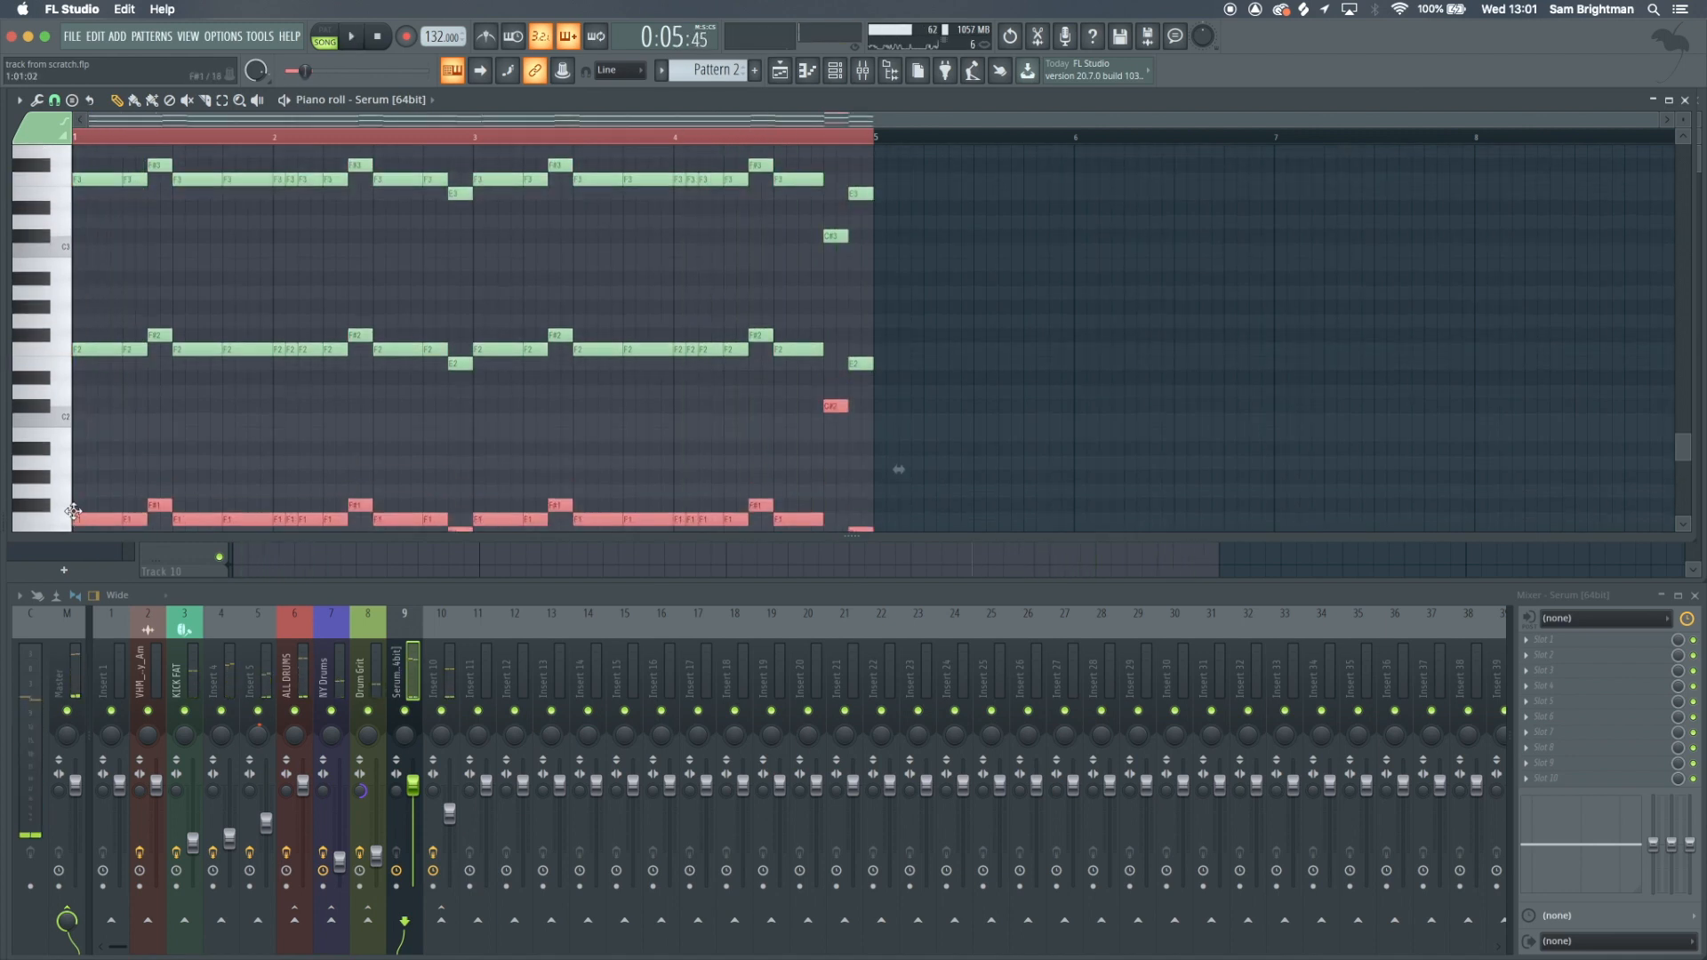
key("space")
left_click(137, 469, "ctrl")
key("space")
scroll(358, 443, "down", 5)
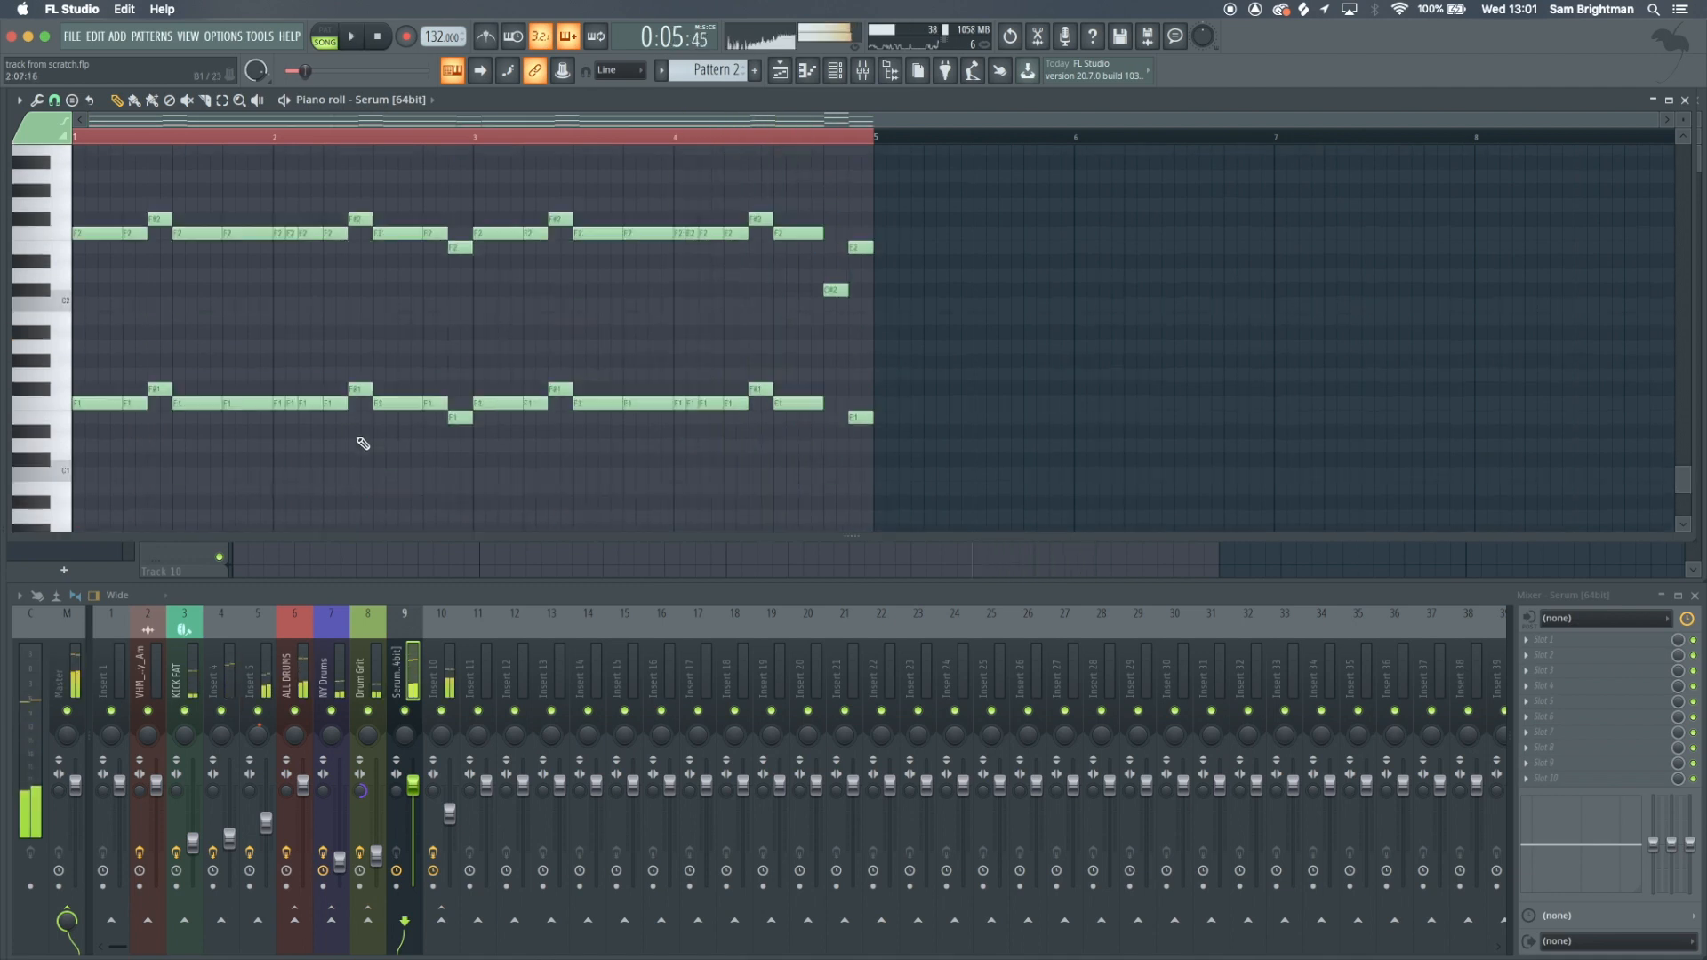
Delete the low bassline layer around F1, keeping the short C#2 note, and play the remaining notes
key("space")
key("space")
left_click_drag(908, 426, 7, 361, "ctrl")
mouse_move(7, 361)
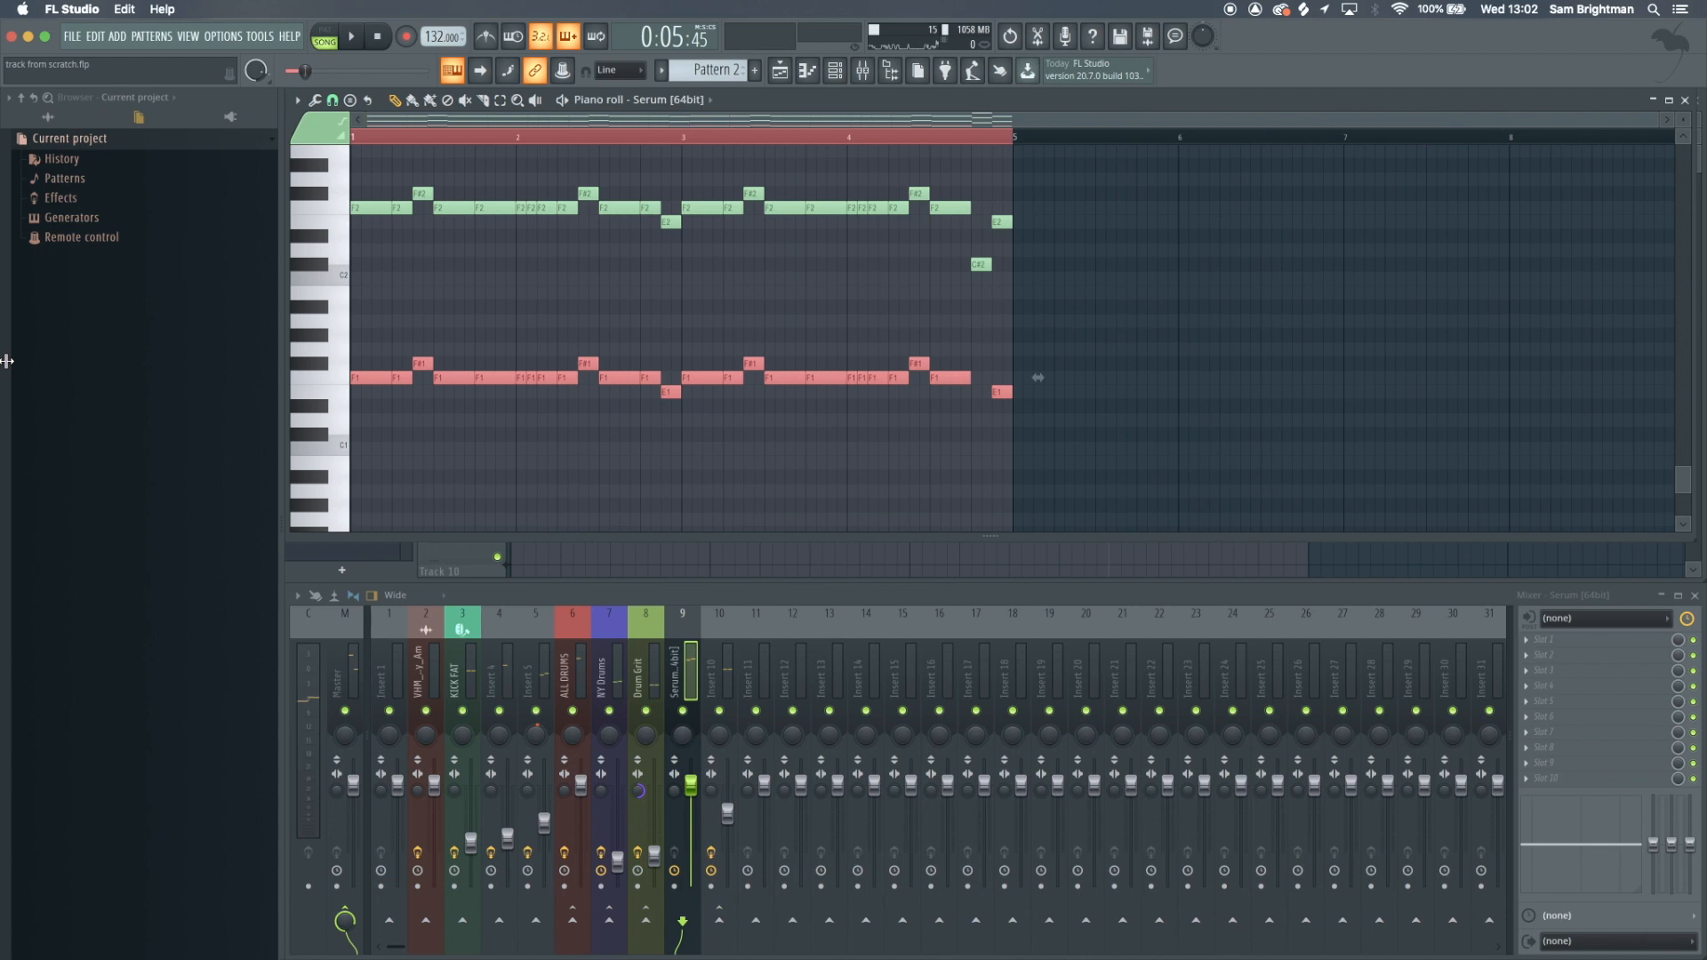
key("Delete")
key("space")
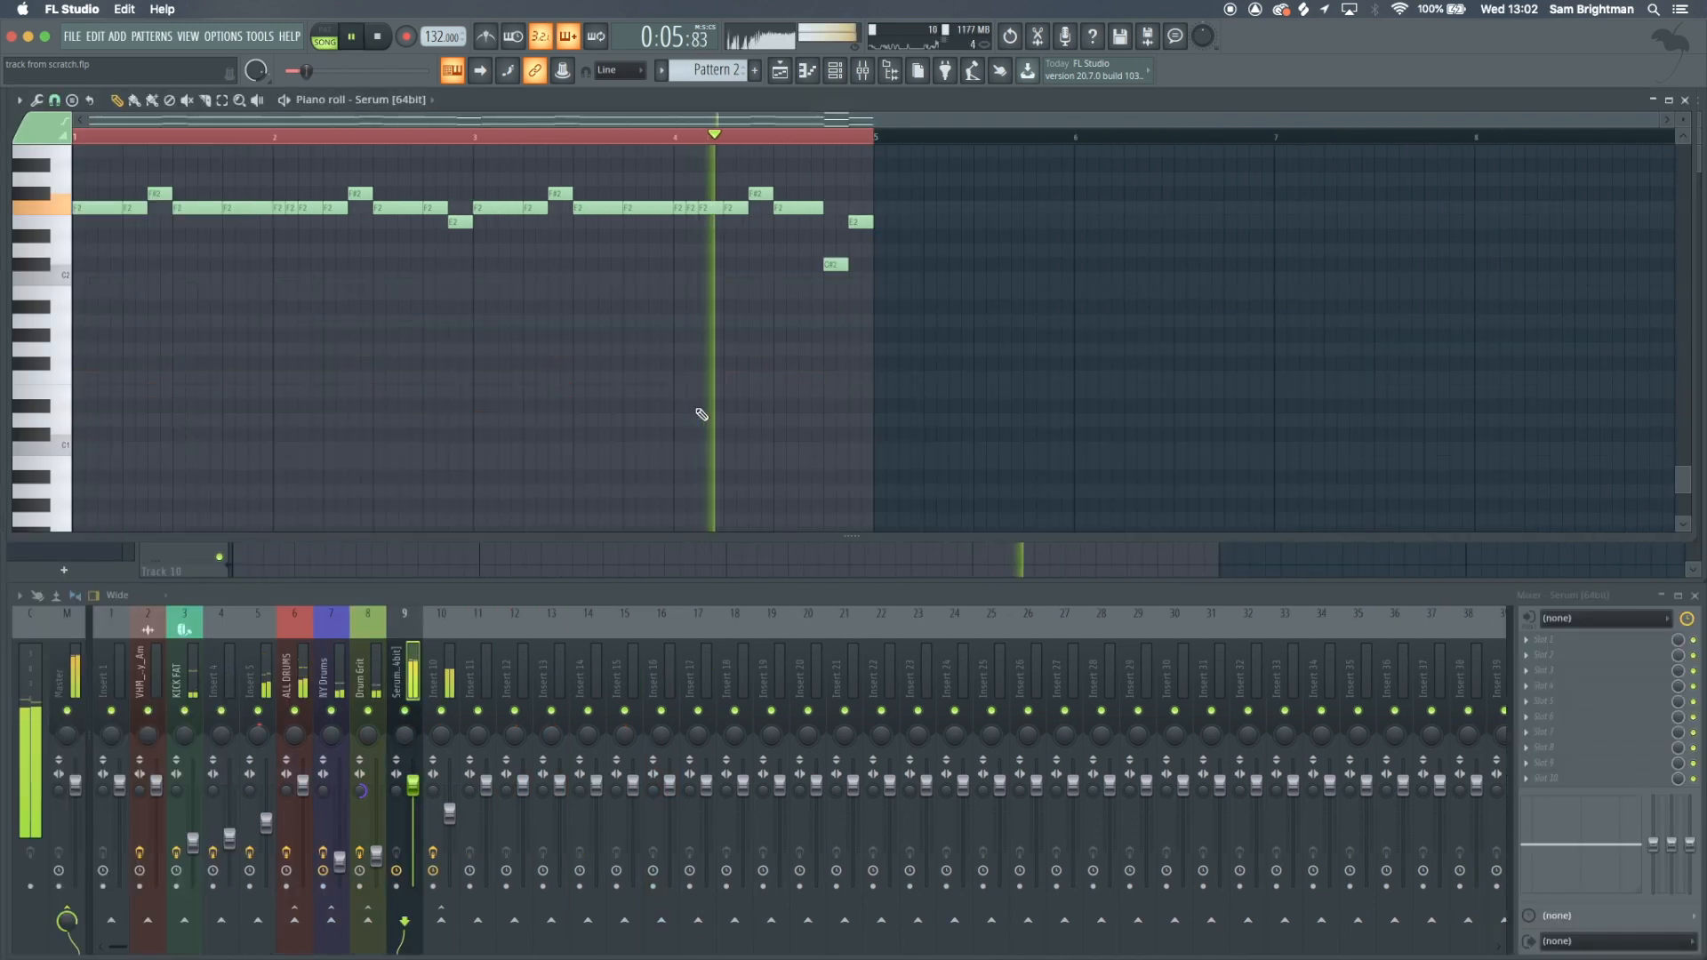
Add a Fruity Limiter in COMP mode to the last effect slot of the Serum track, mixer track 9
key("F5")
scroll(602, 332, "down", 3)
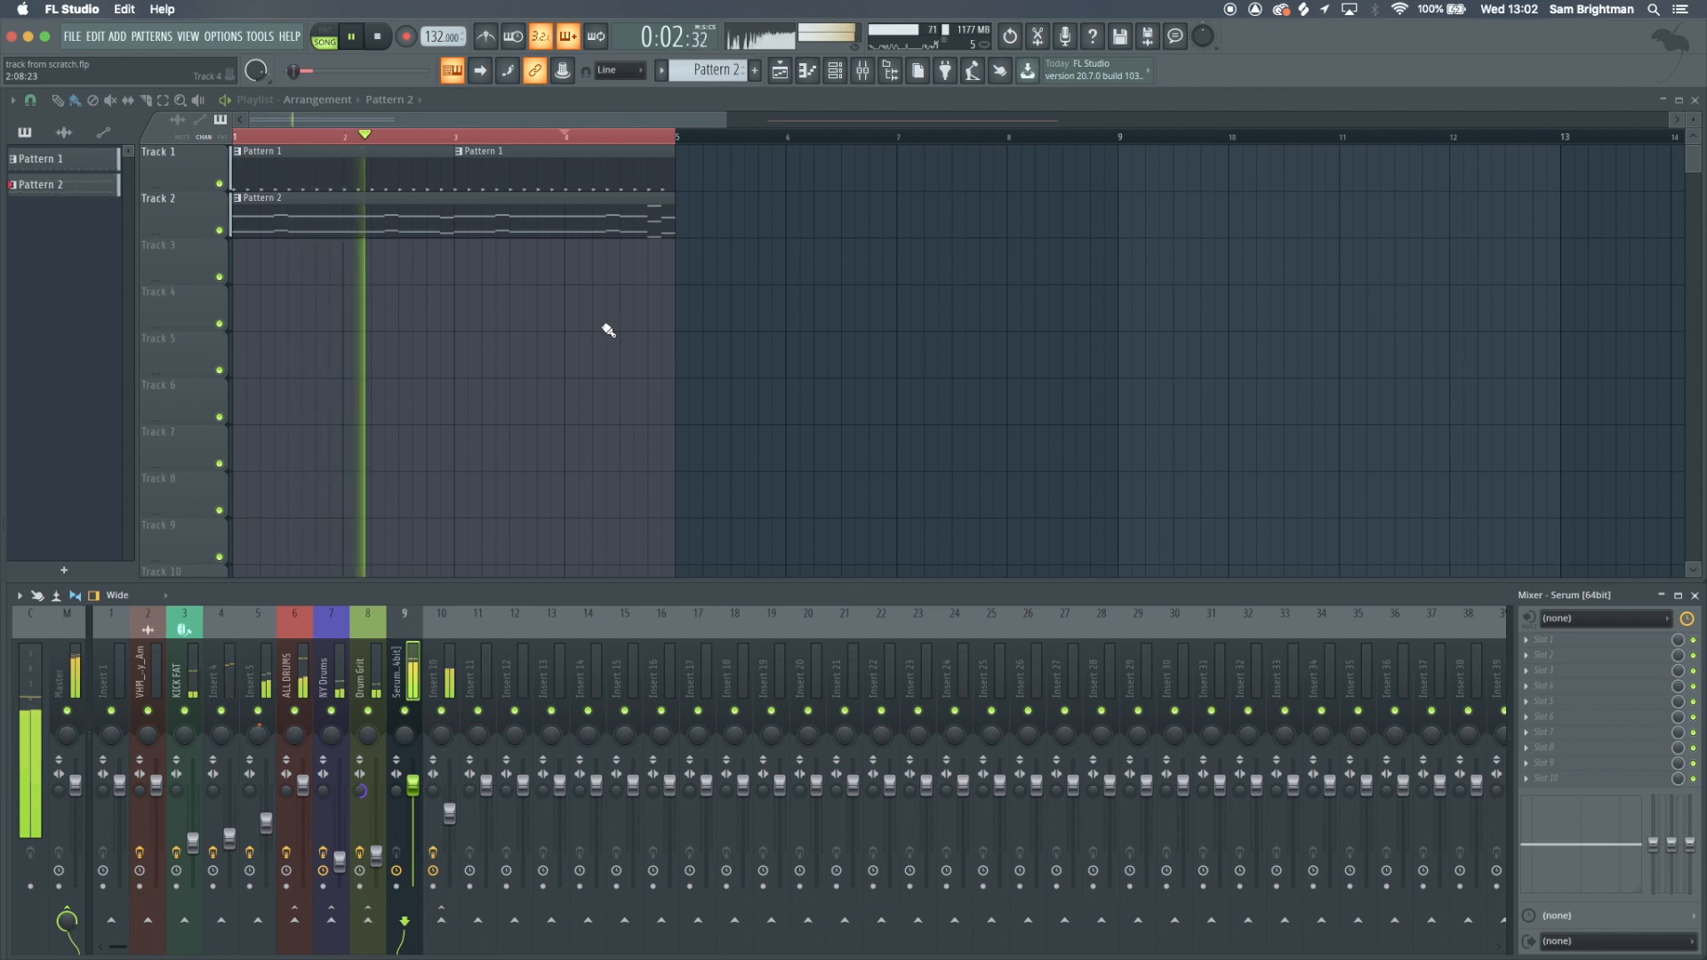
key("space")
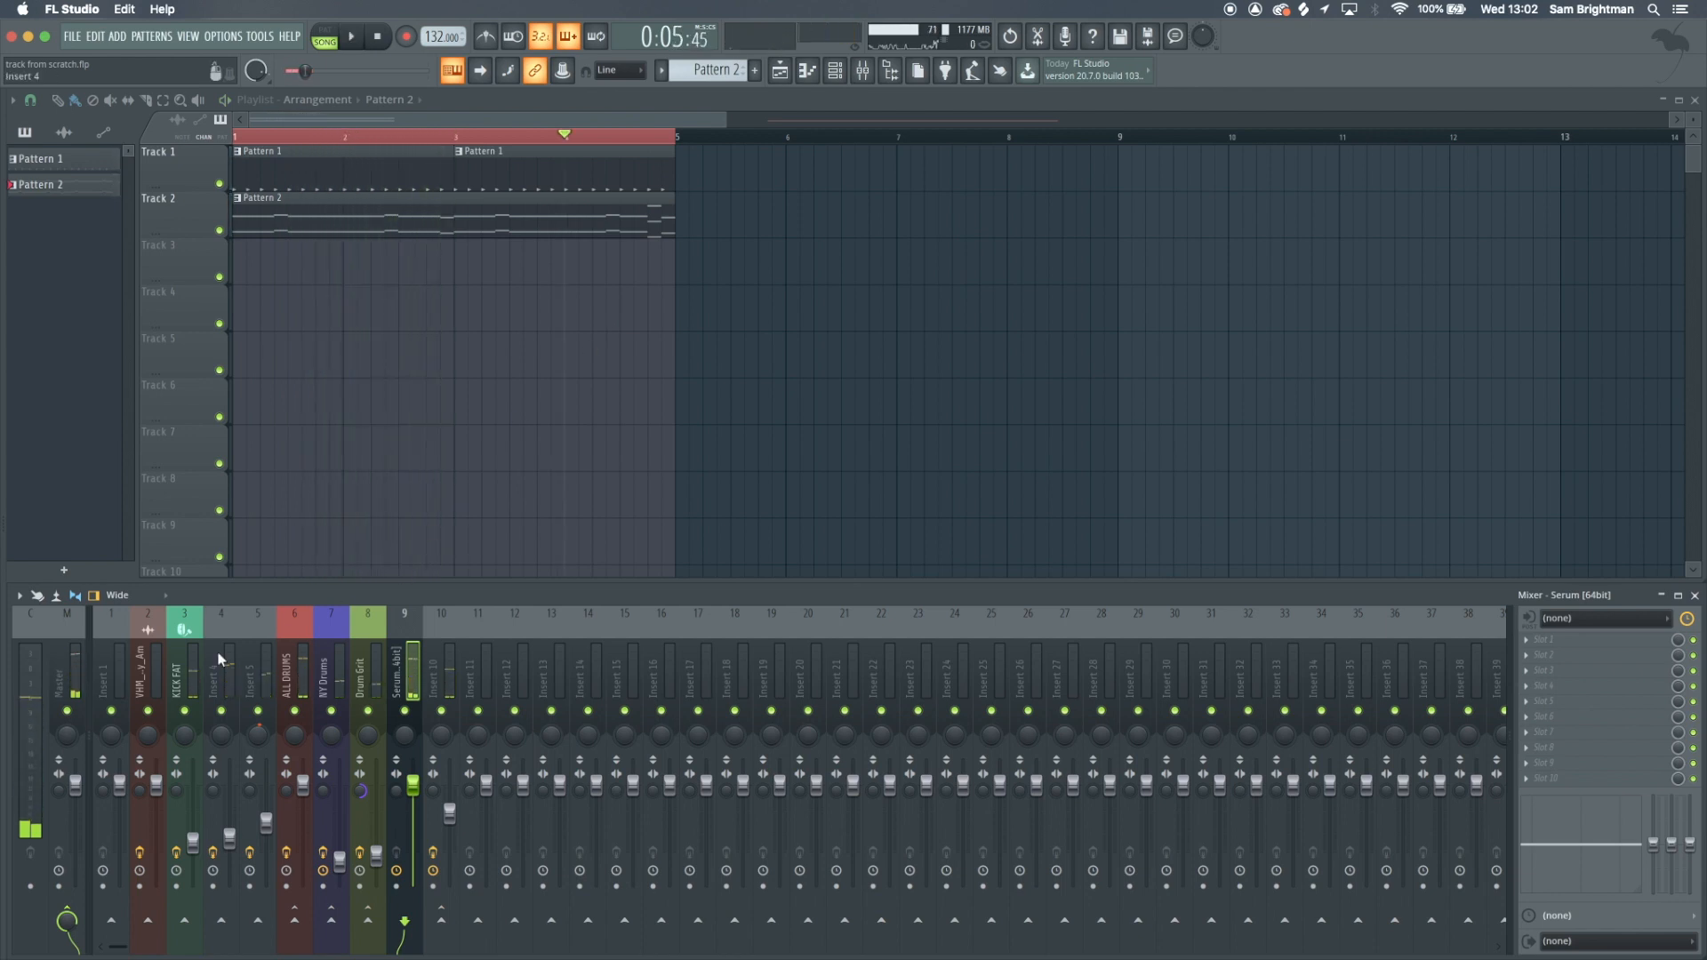
left_click(184, 676)
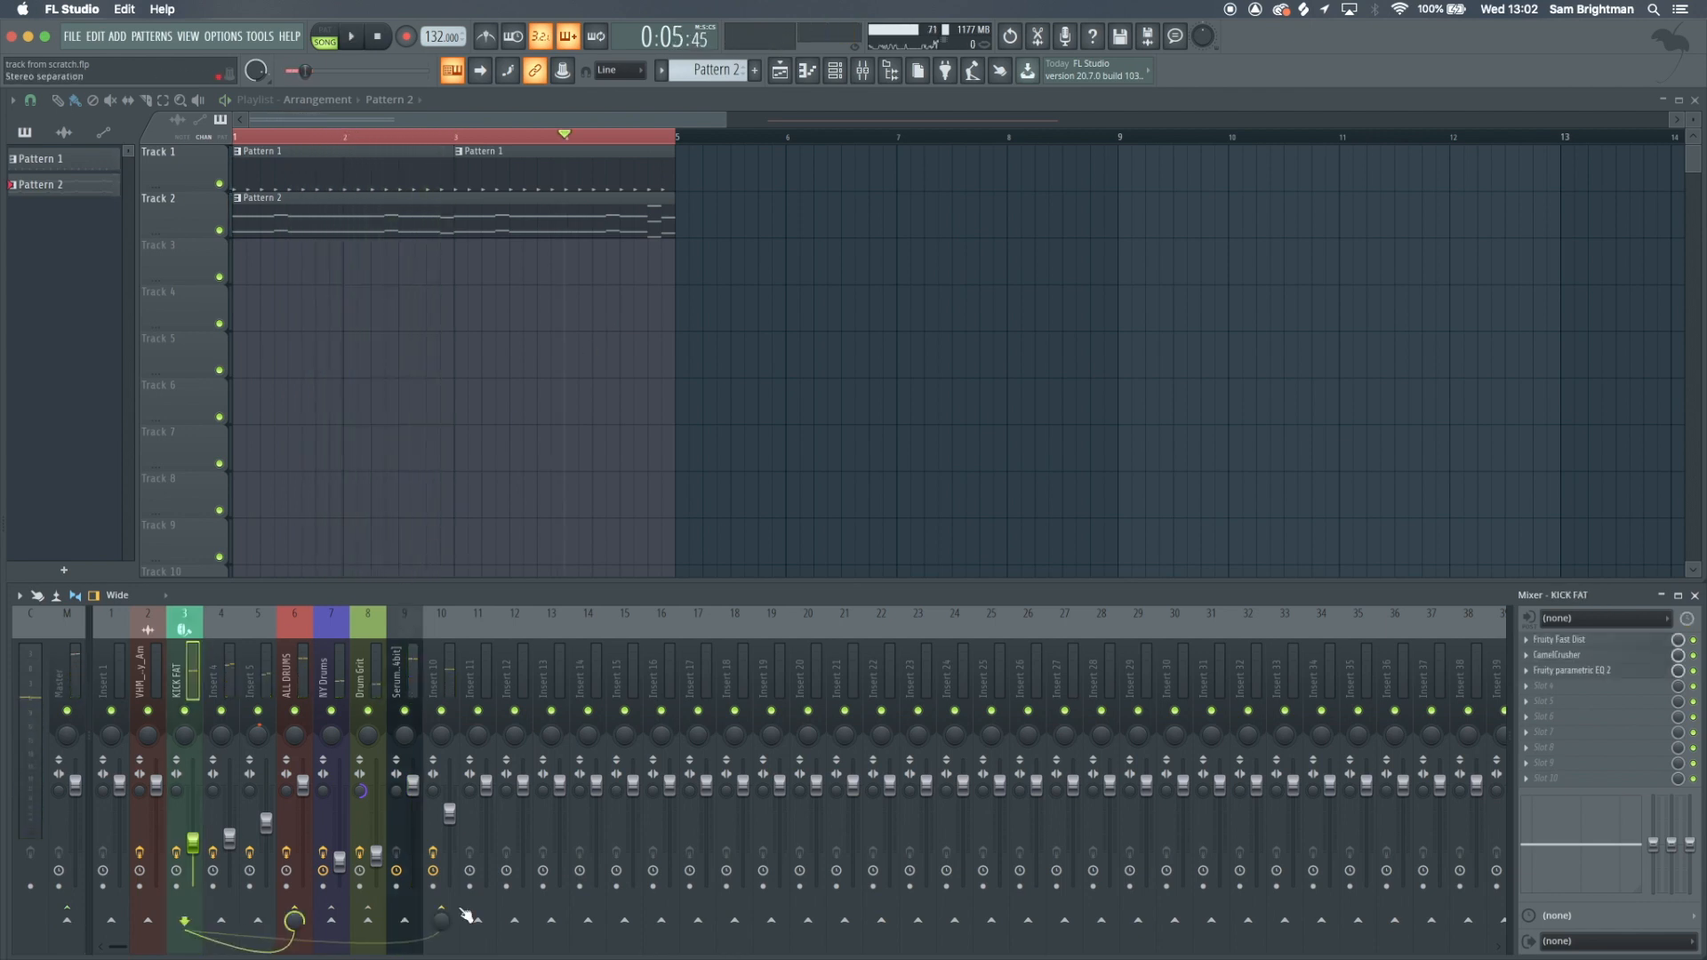
left_click(398, 763)
left_click(1597, 786)
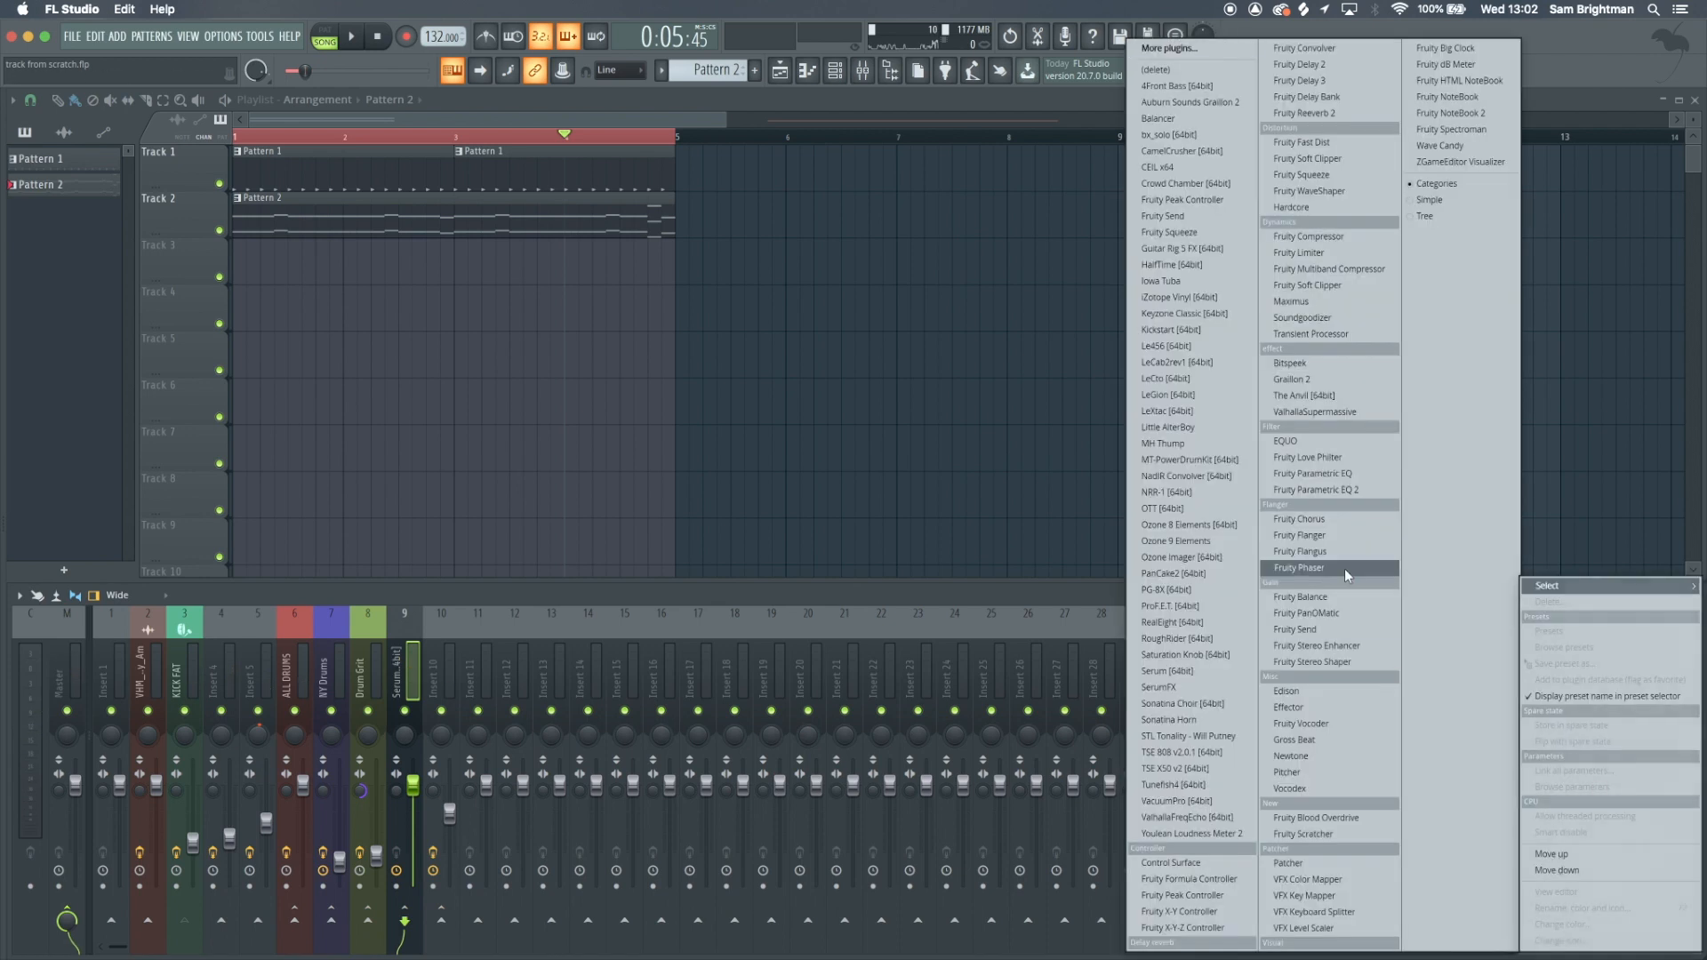
left_click(1315, 256)
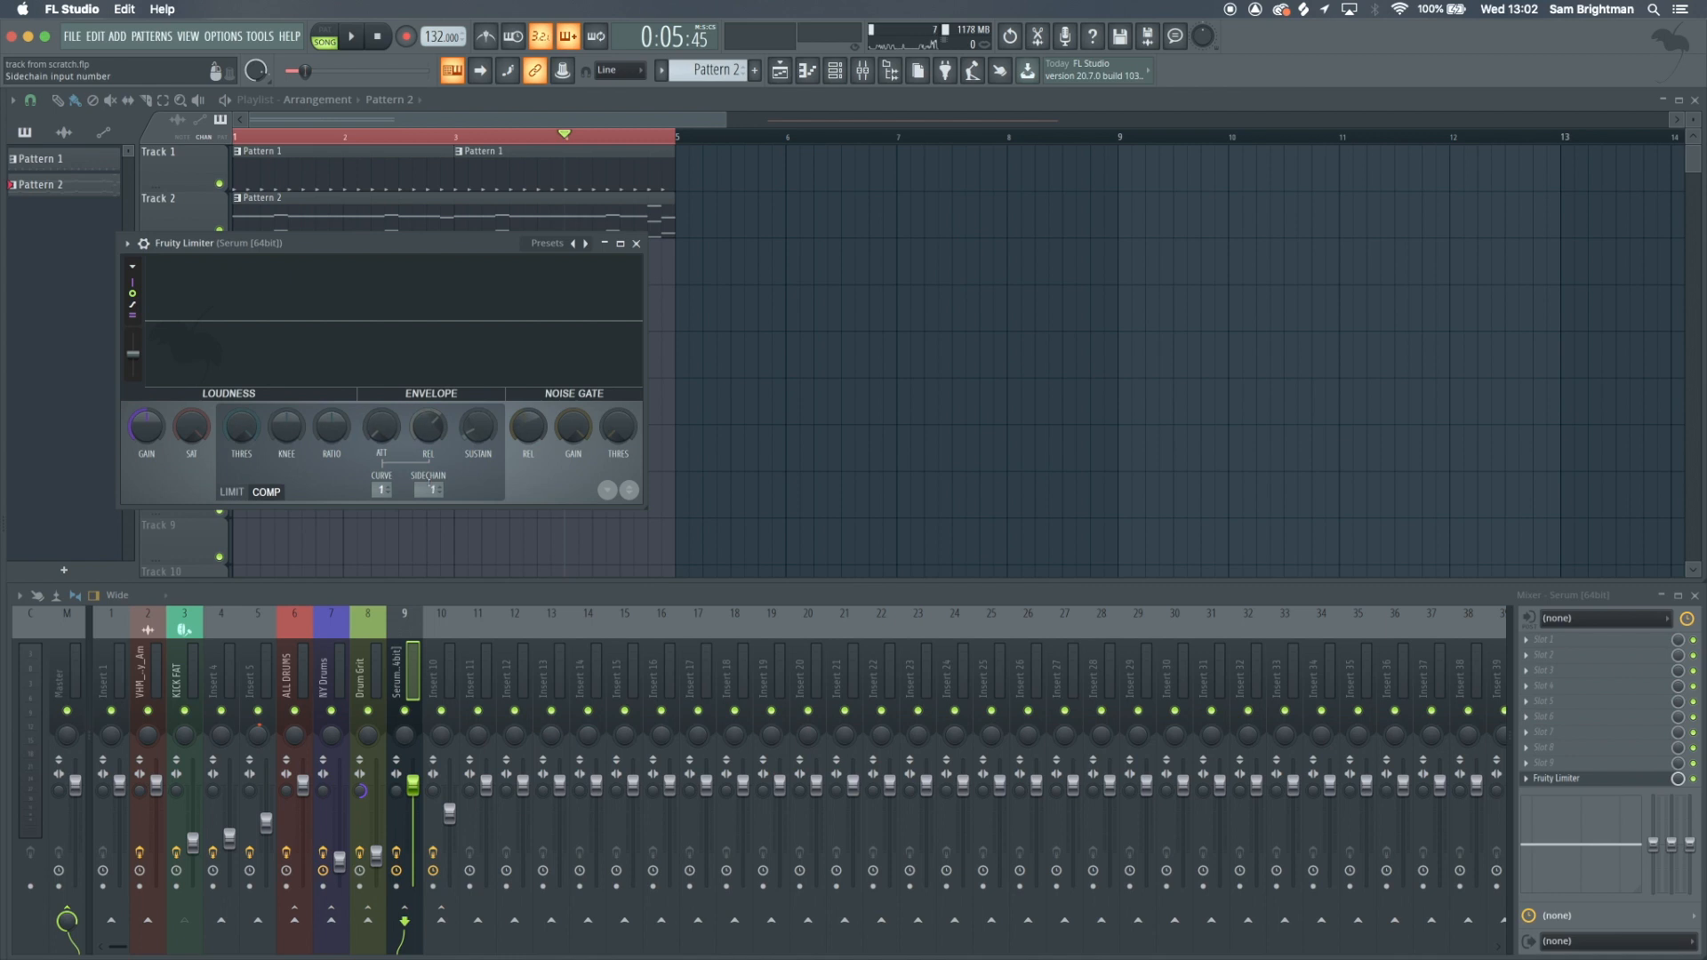
Adjust the compression threshold of the Serum track's Fruity Limiter and play the loop to hear the result
left_click_drag(241, 427, 333, 421)
key("space")
key("Escape")
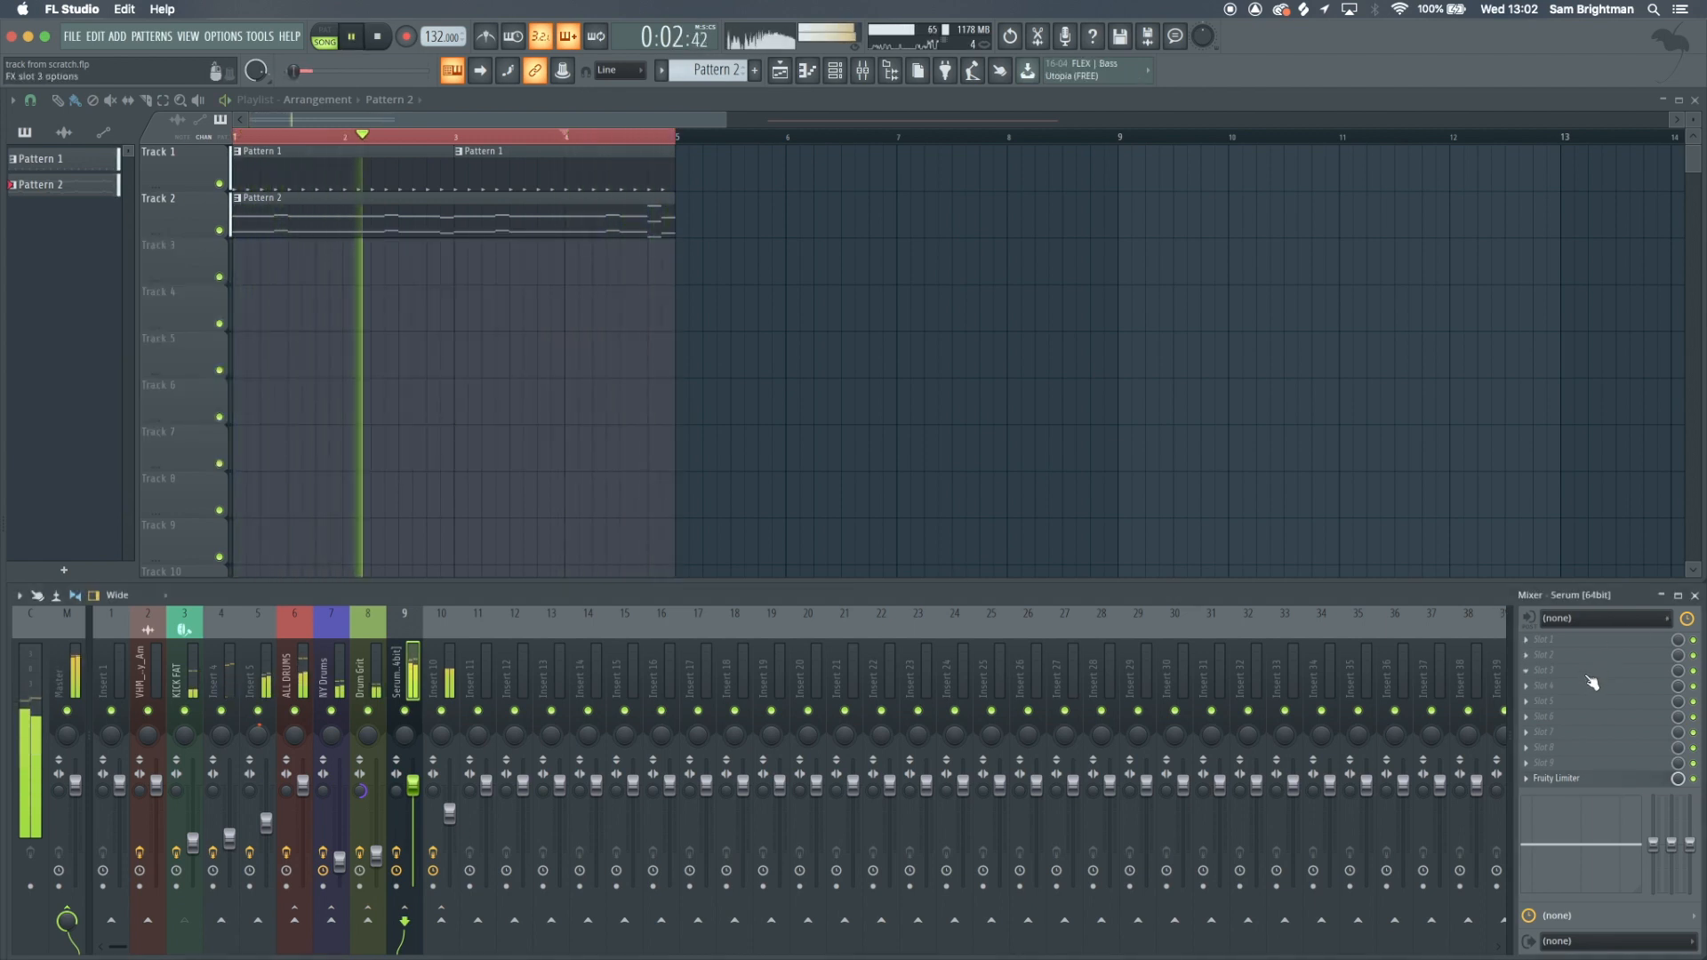
key("space")
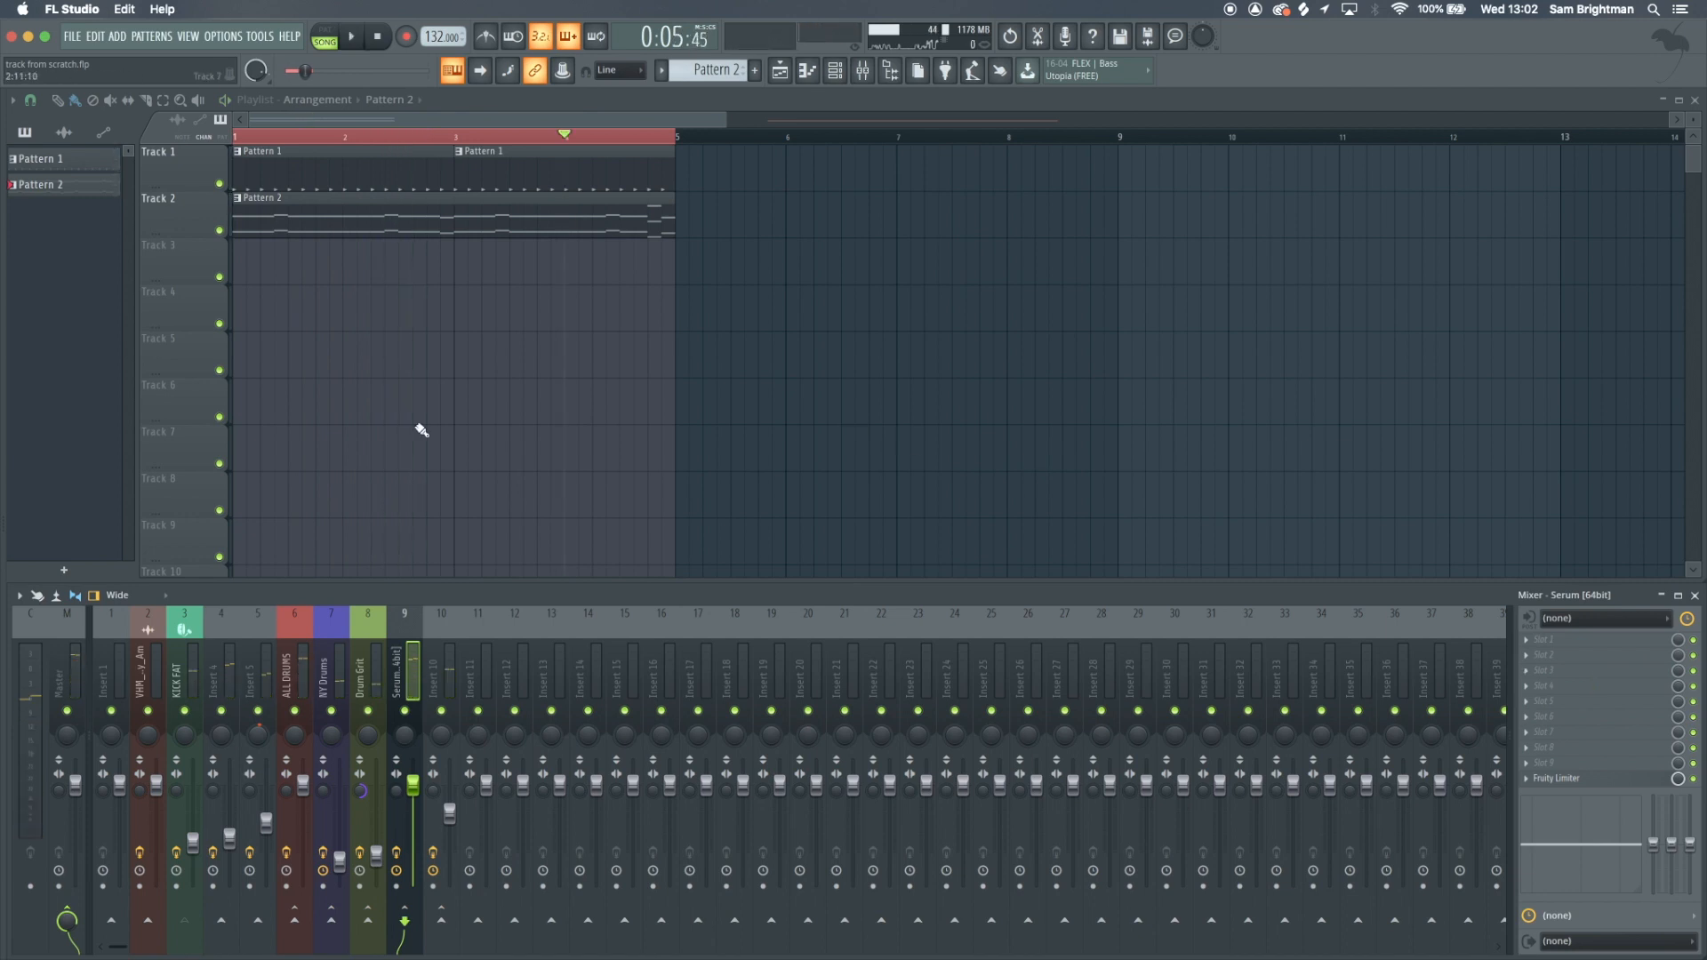
Clear the four-bar time selection in the playlist and return the playhead to bar 1
scroll(270, 132, "down", 4)
double_click(263, 138)
left_click_drag(273, 139, 174, 141)
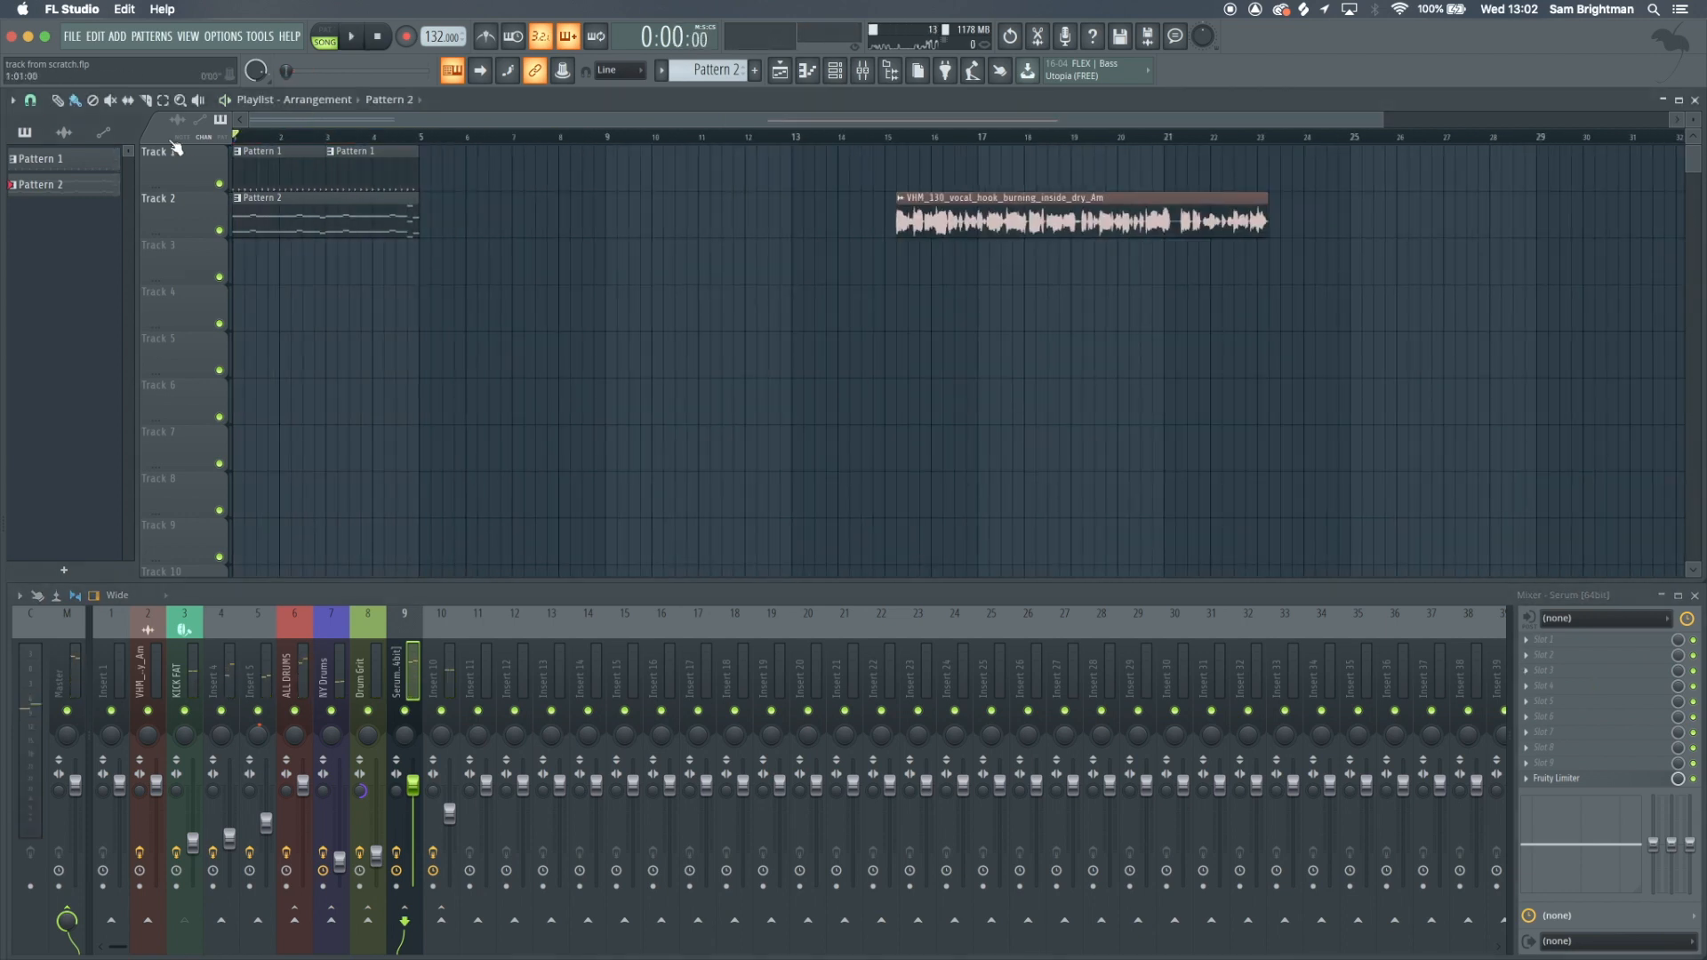
scroll(284, 245, "up", 2)
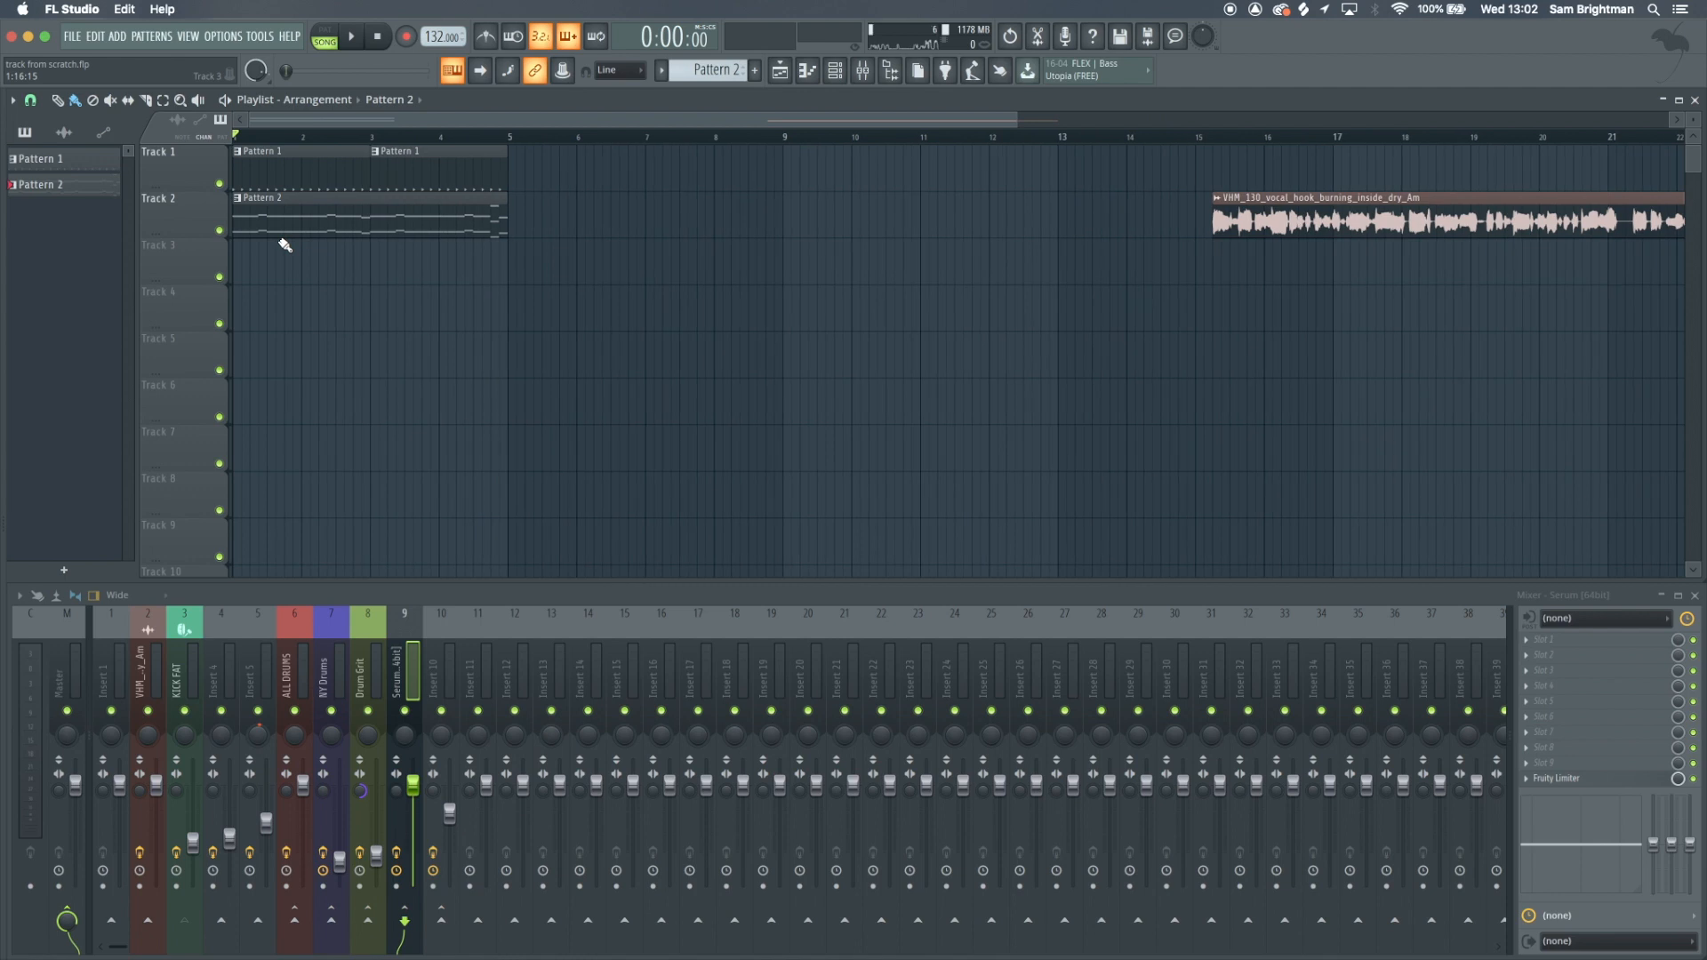
key("space")
key("space")
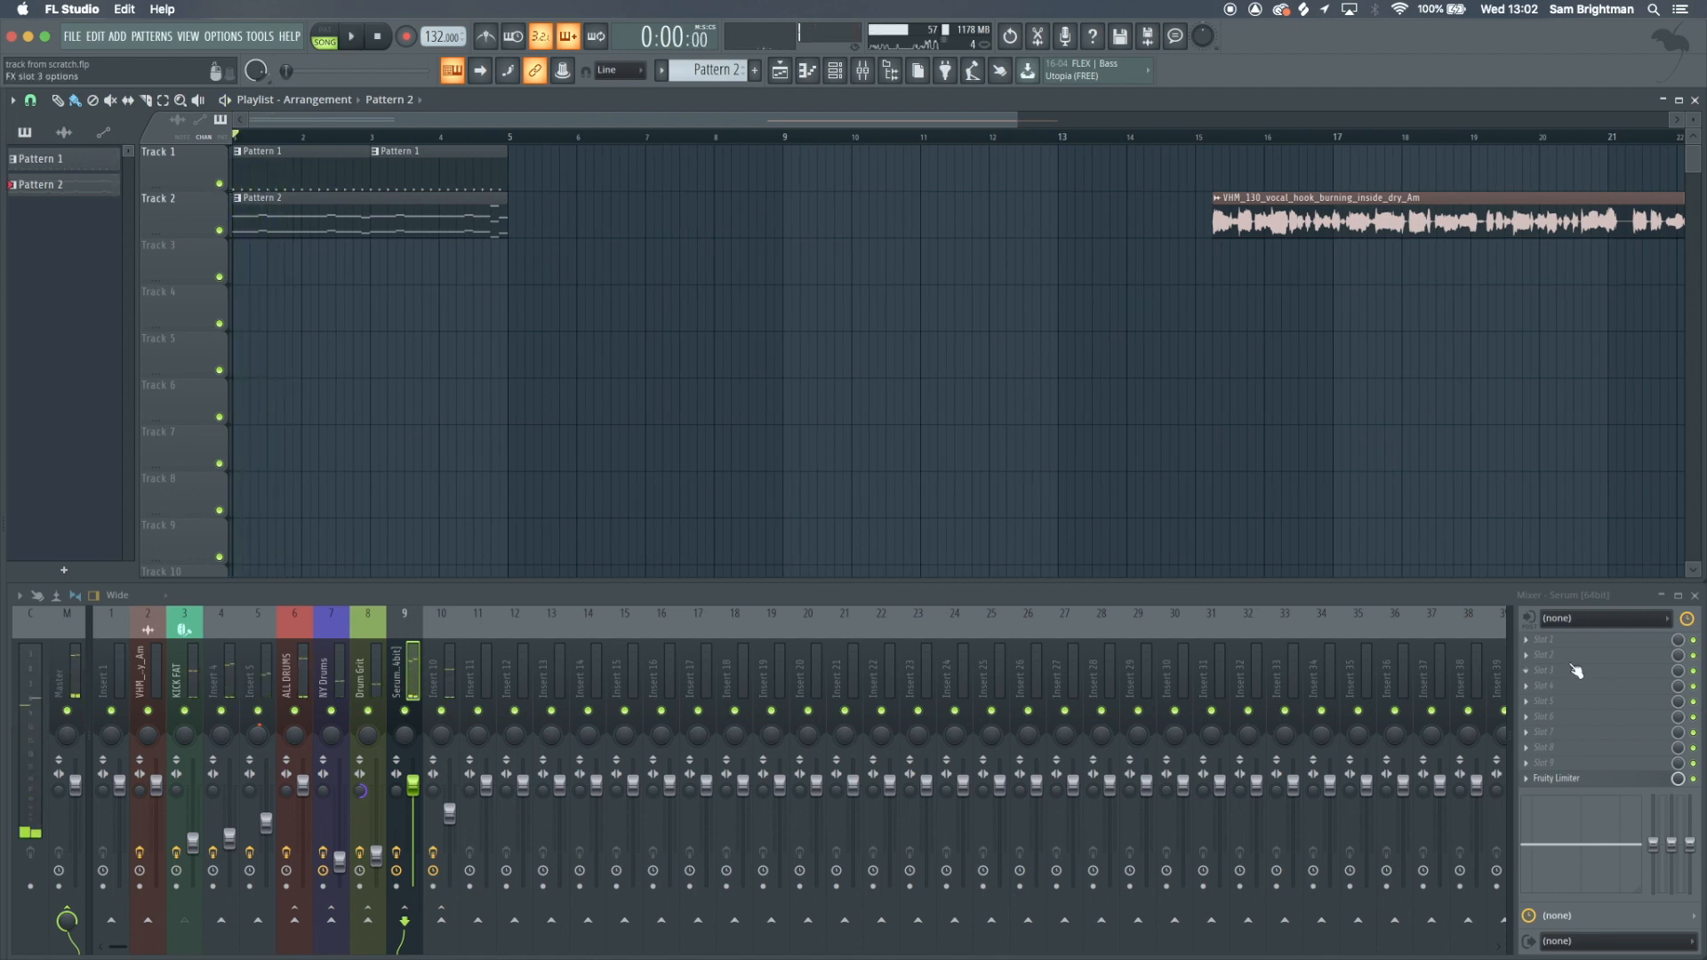
Add Fruity Parametric EQ 2 to the first slot of mixer track 9 and high-pass the low end with band 1
left_click(1566, 638)
left_click(1334, 490)
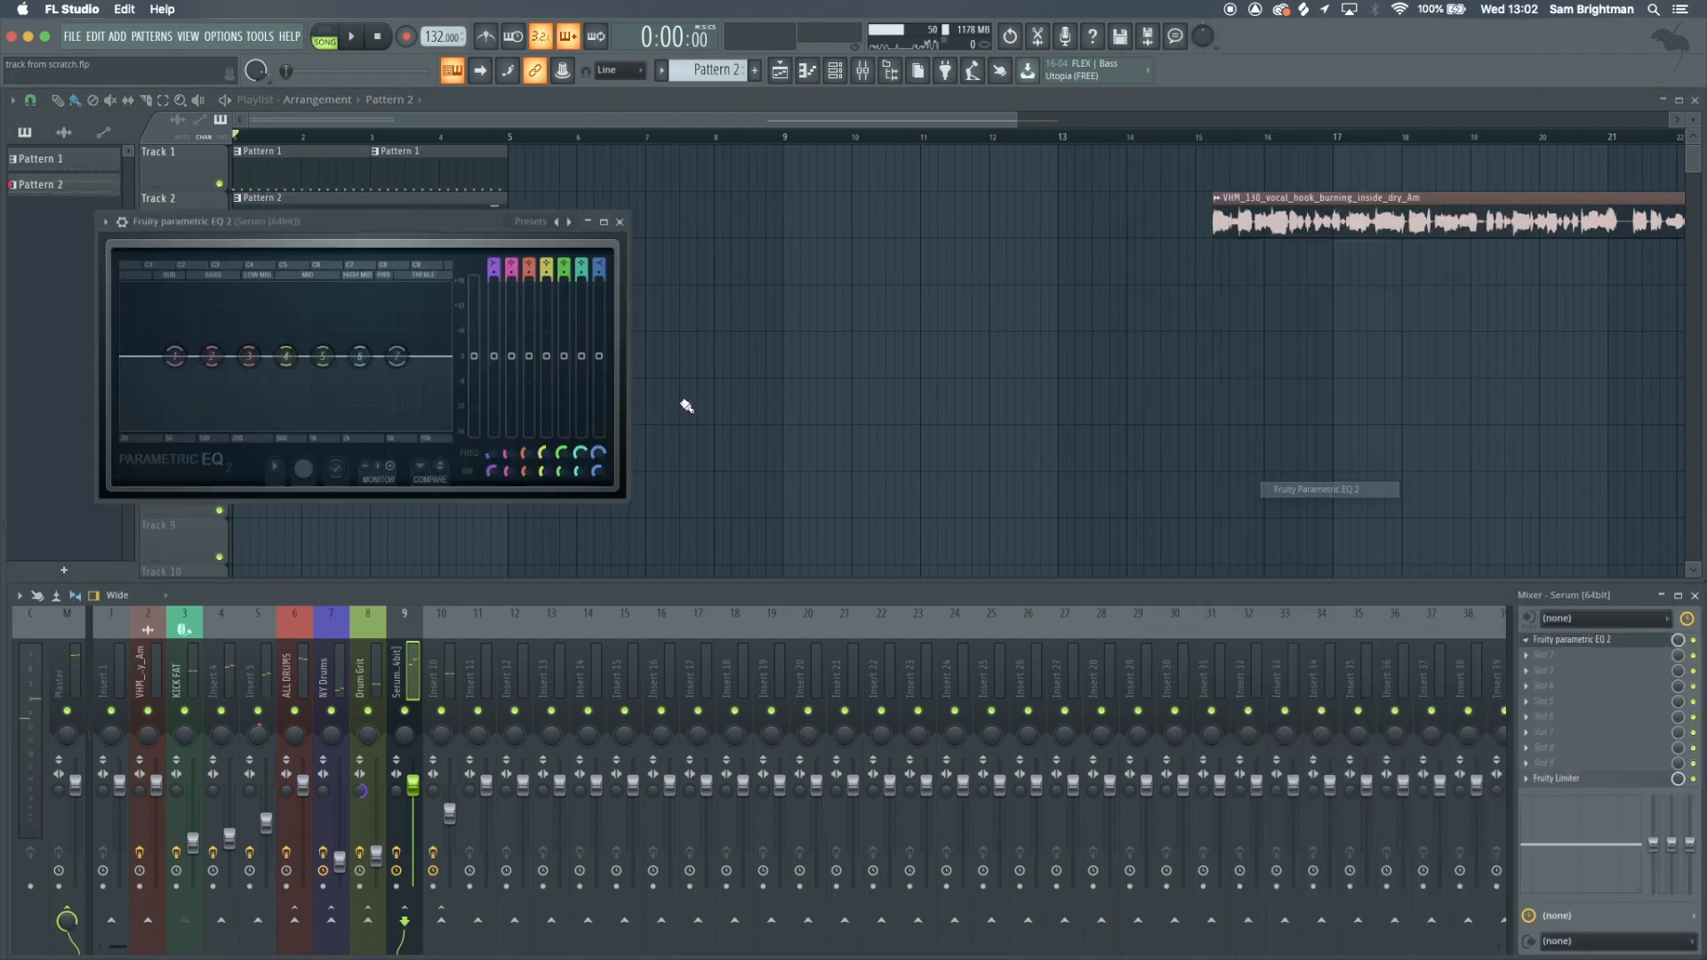
left_click_drag(493, 259, 492, 402)
key("space")
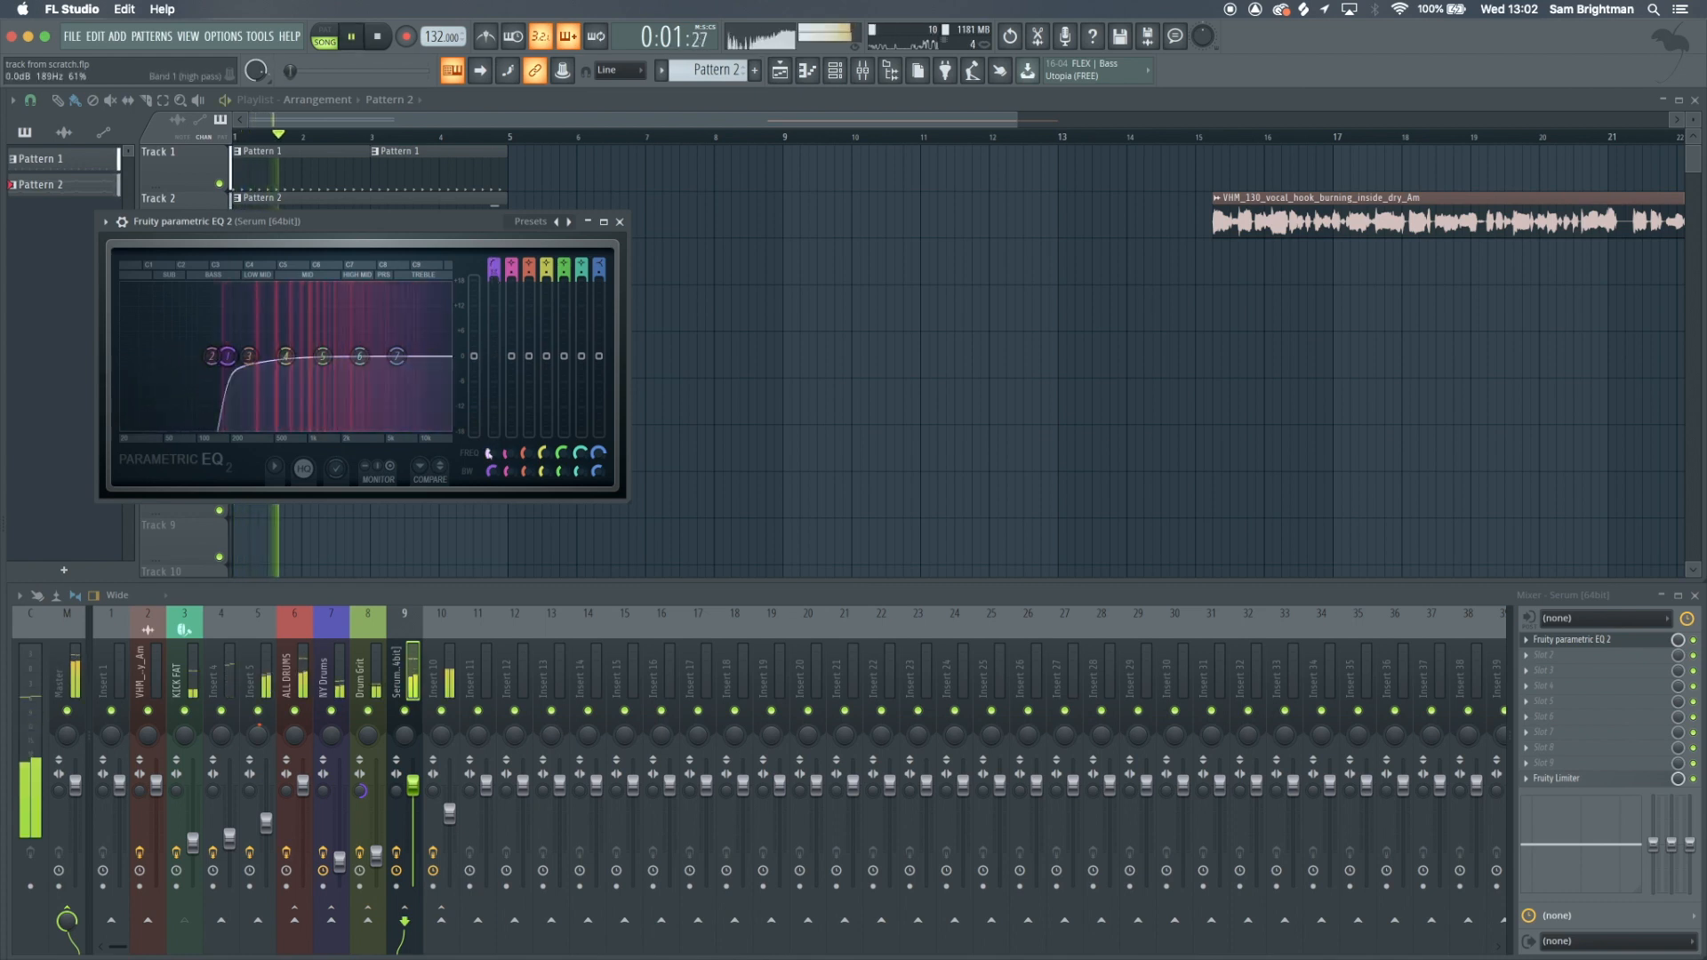
key("space")
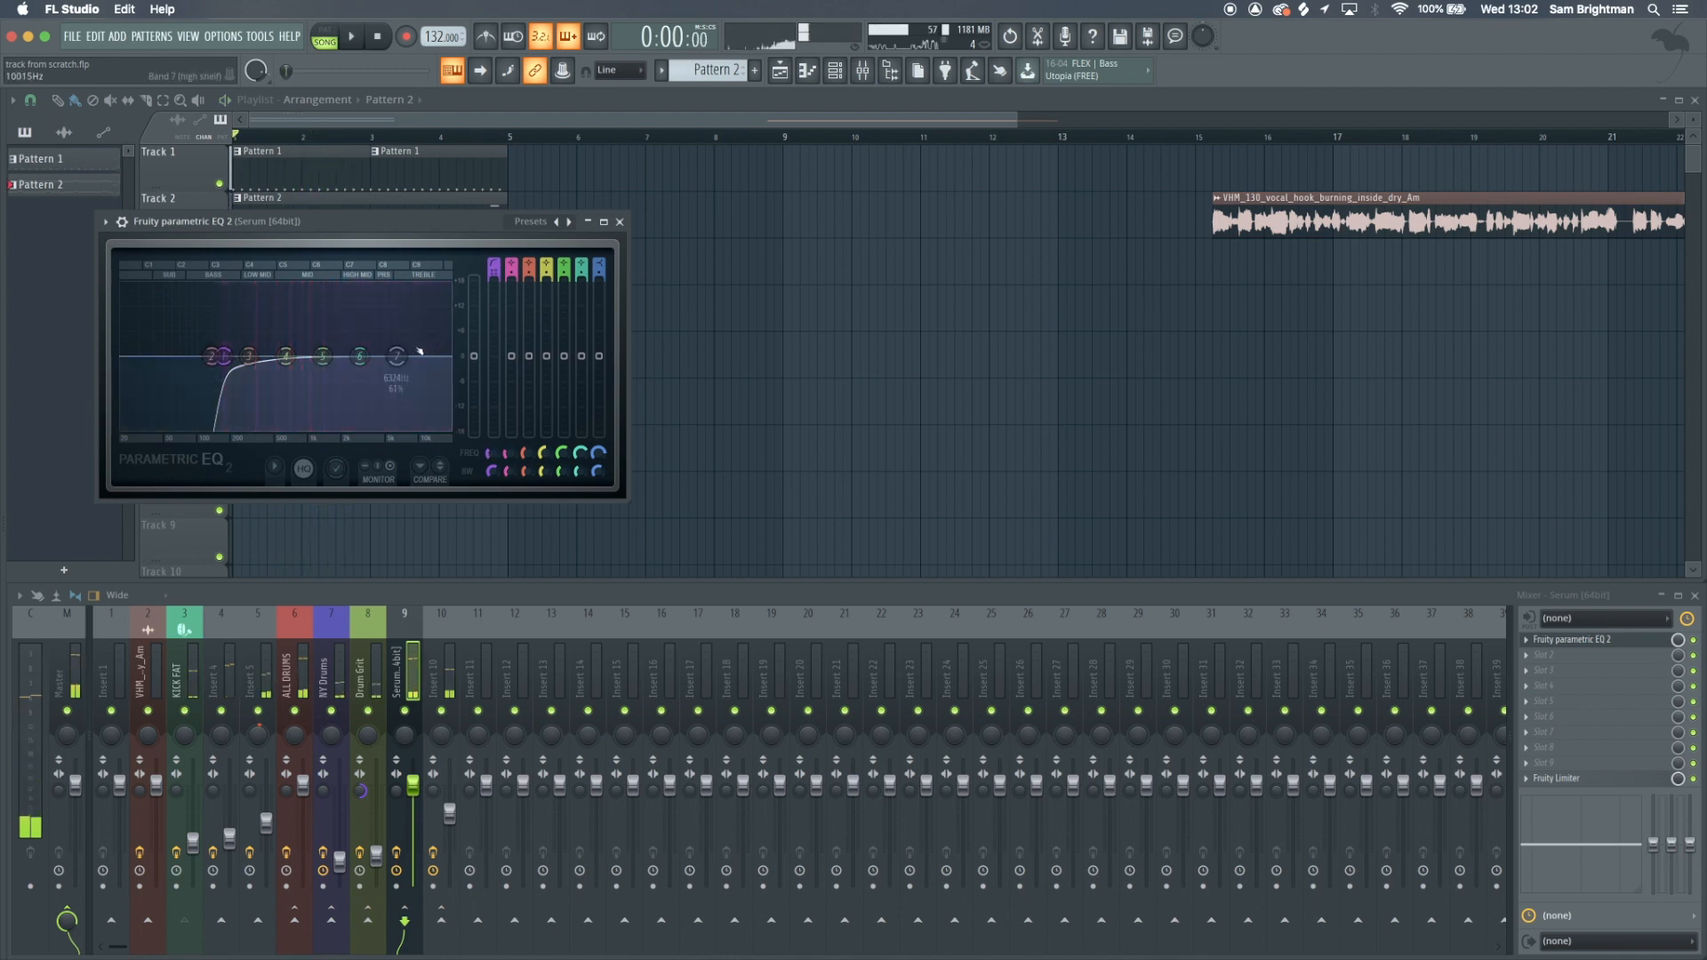
key("Escape")
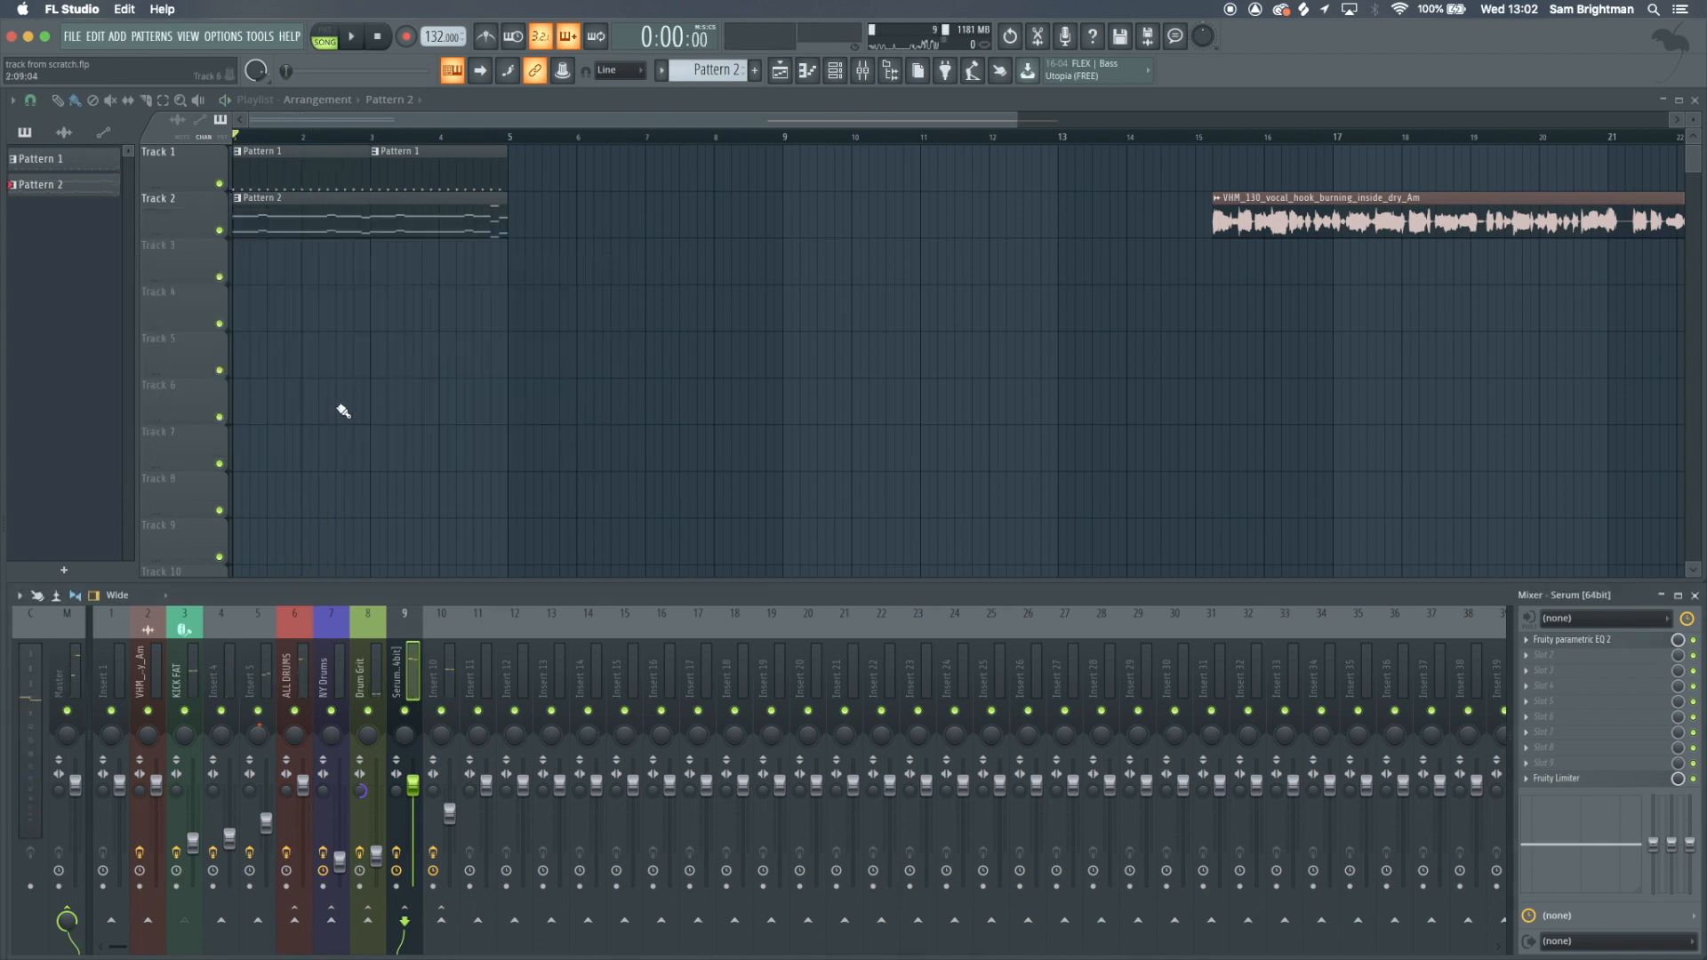
Play the loop, move the playhead to bar 15 just before the vocal hook clip and open Pattern 2's Serum notes for editing
scroll(343, 411, "up", 2)
key("space")
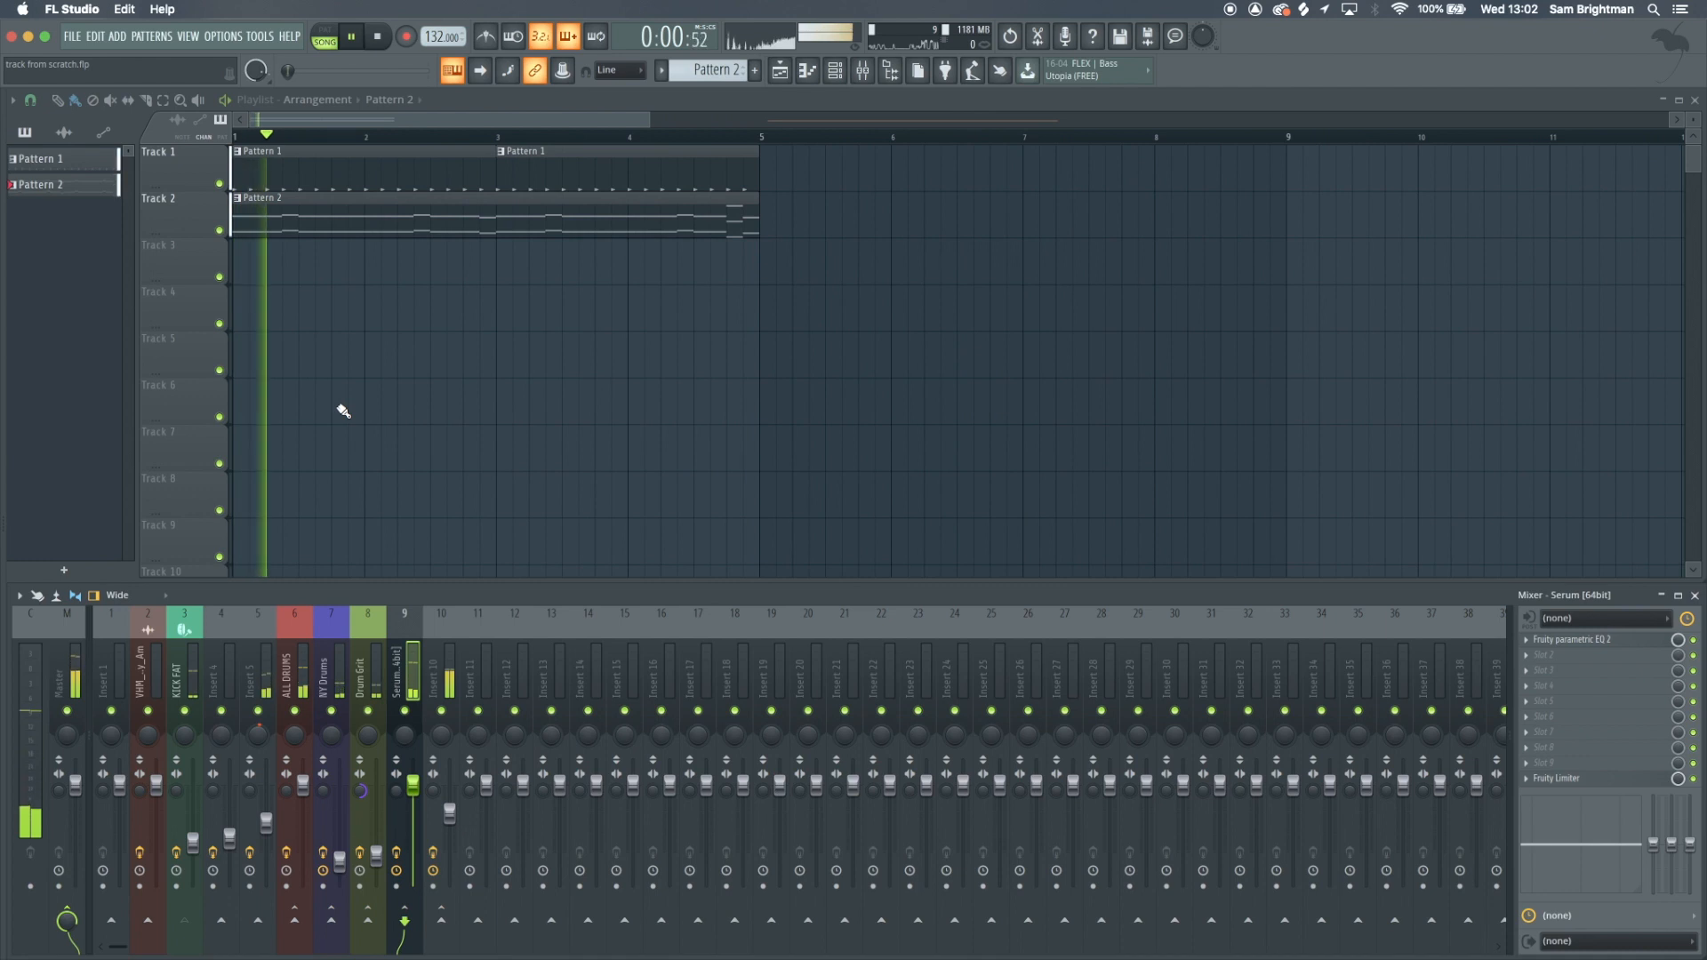
scroll(343, 411, "down", 4)
key("space")
left_click(803, 139)
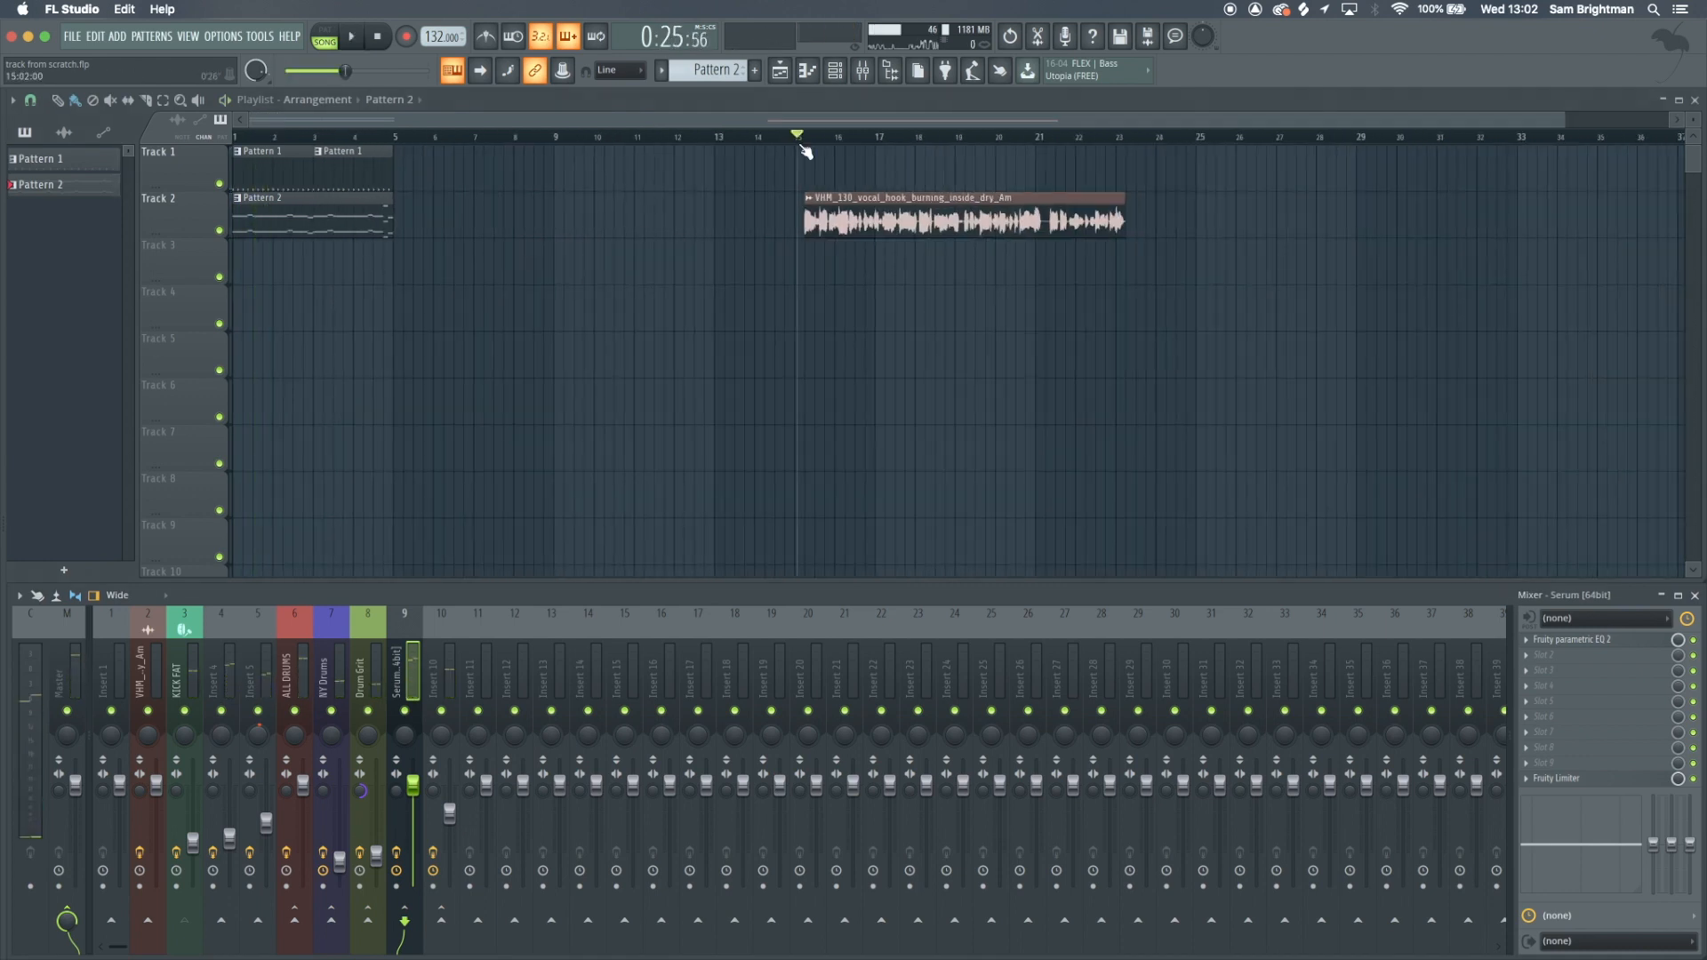
double_click(315, 229)
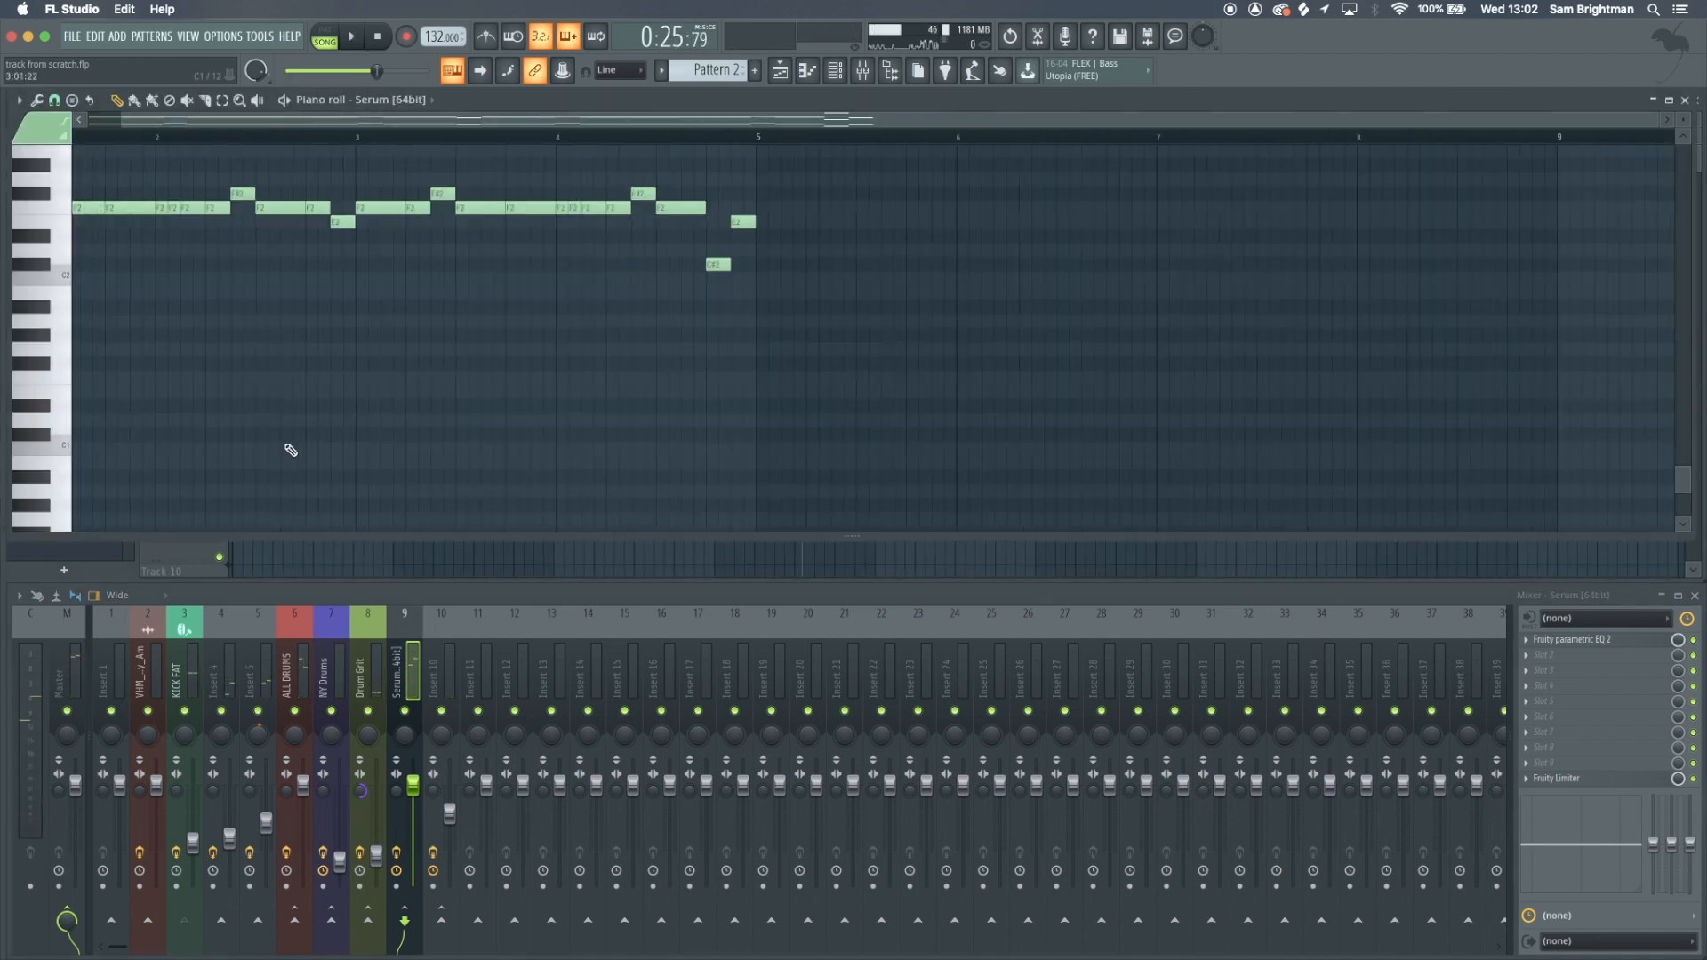
Audition the F2 key on Serum's piano roll and check the vocal hook clip's channel settings
left_click(69, 420)
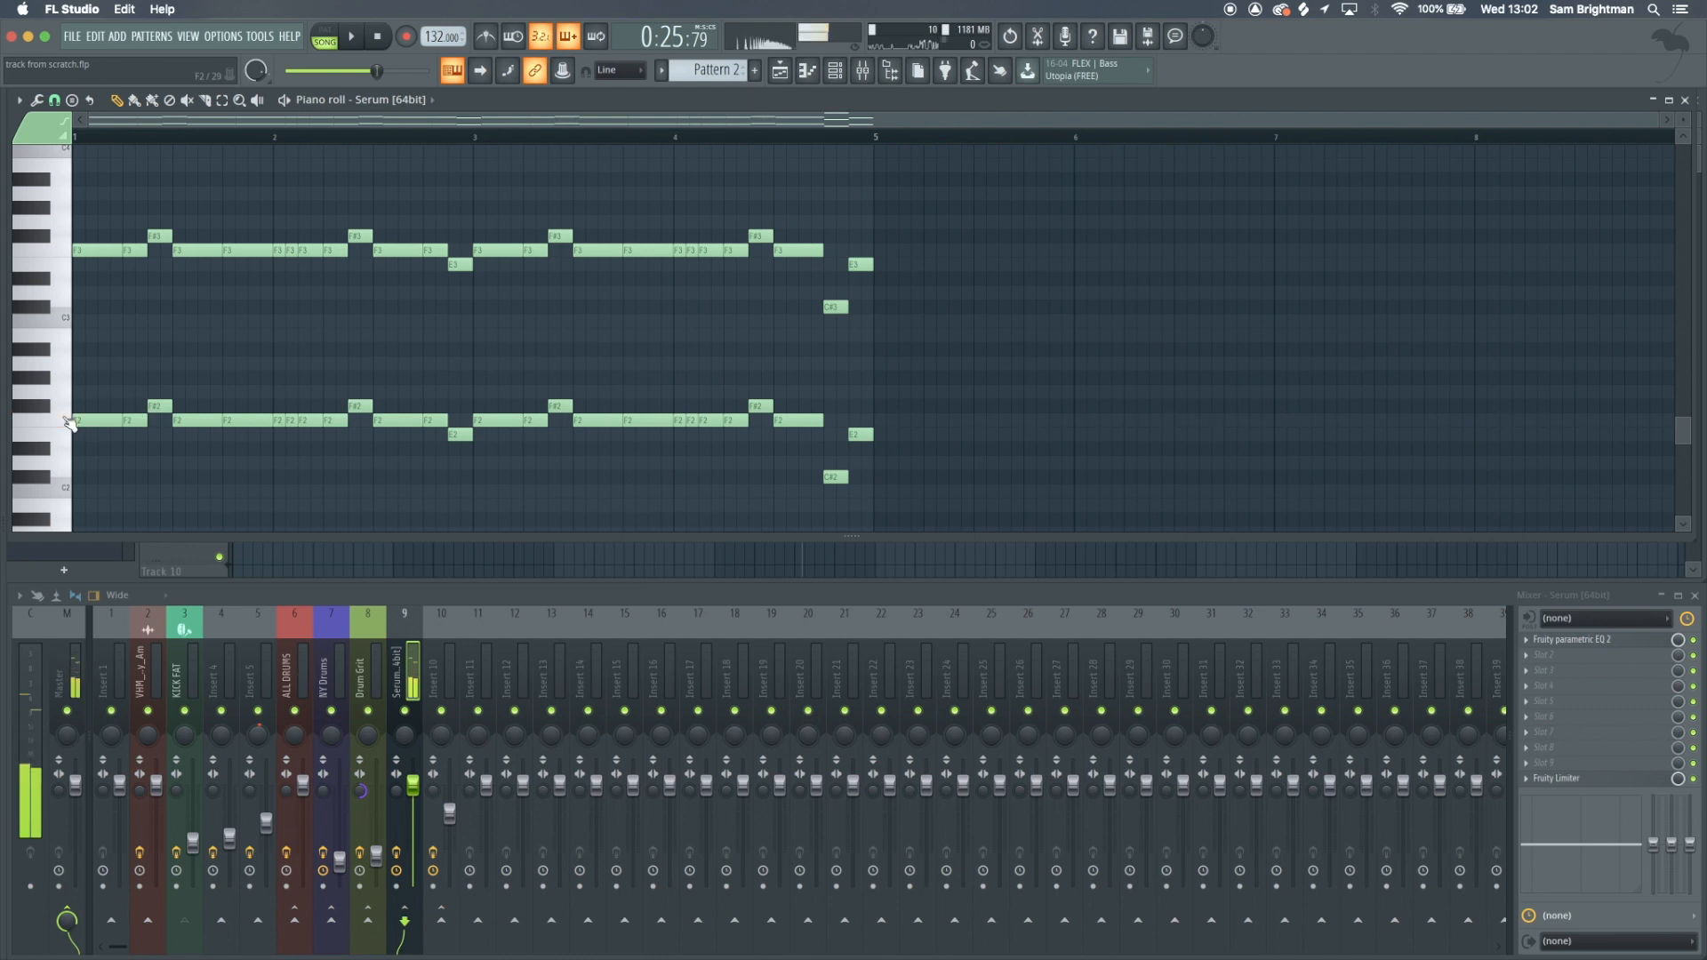
key("Escape")
double_click(876, 212)
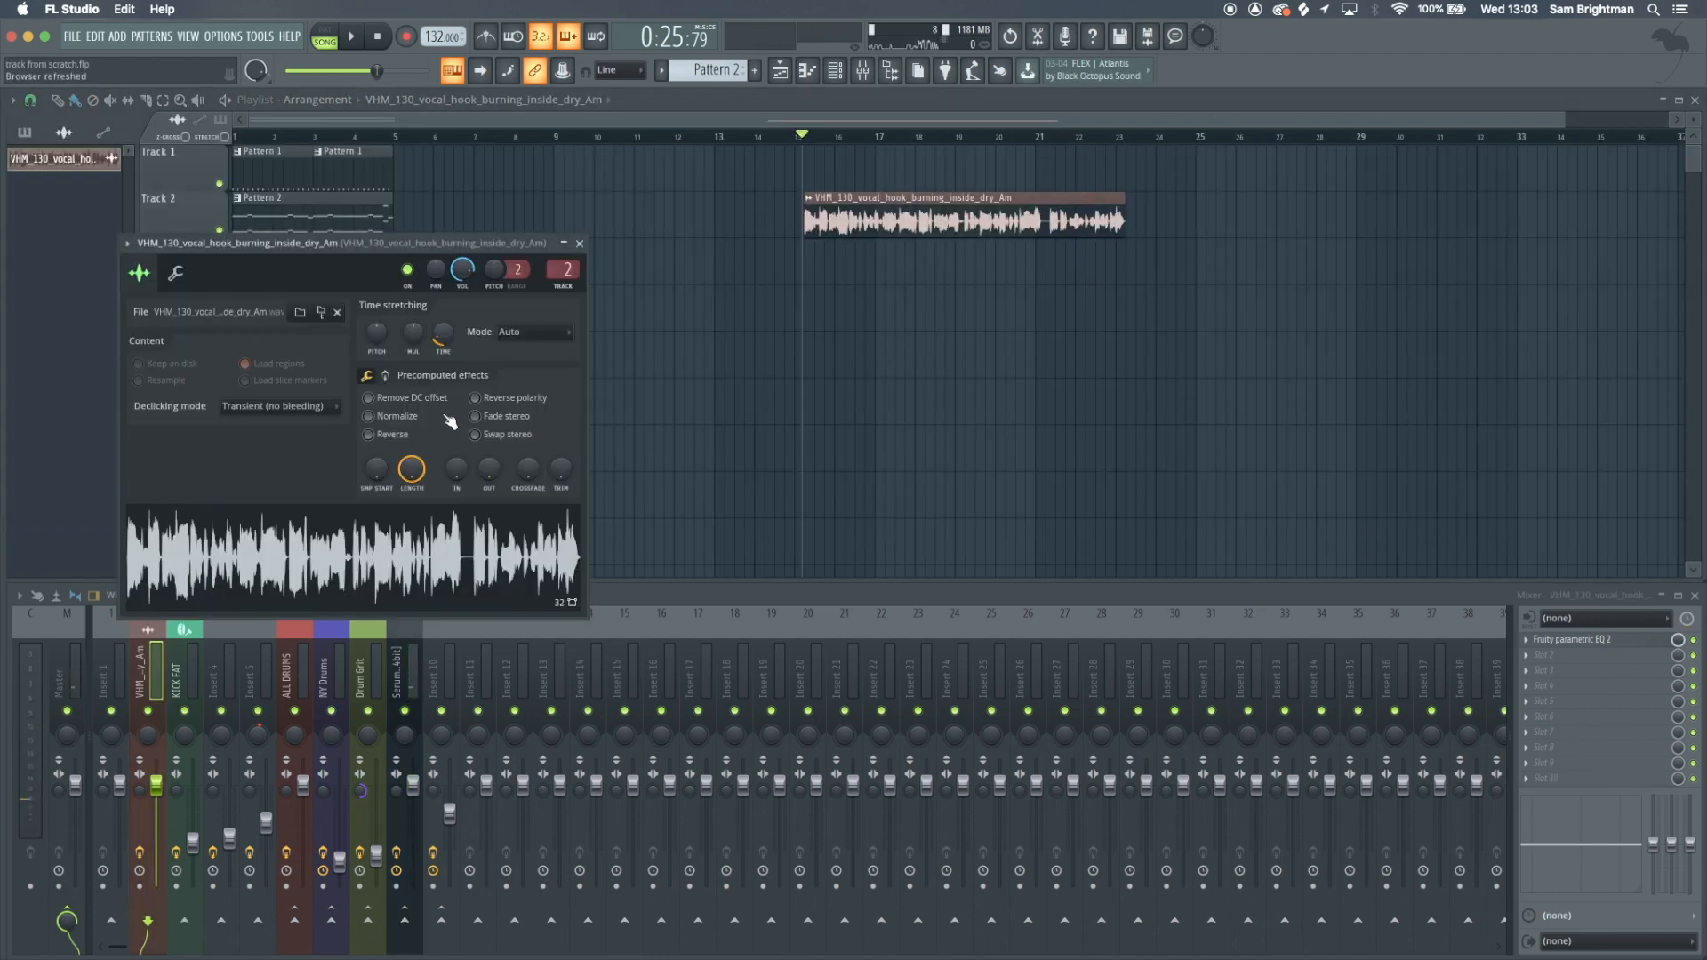
key("Escape")
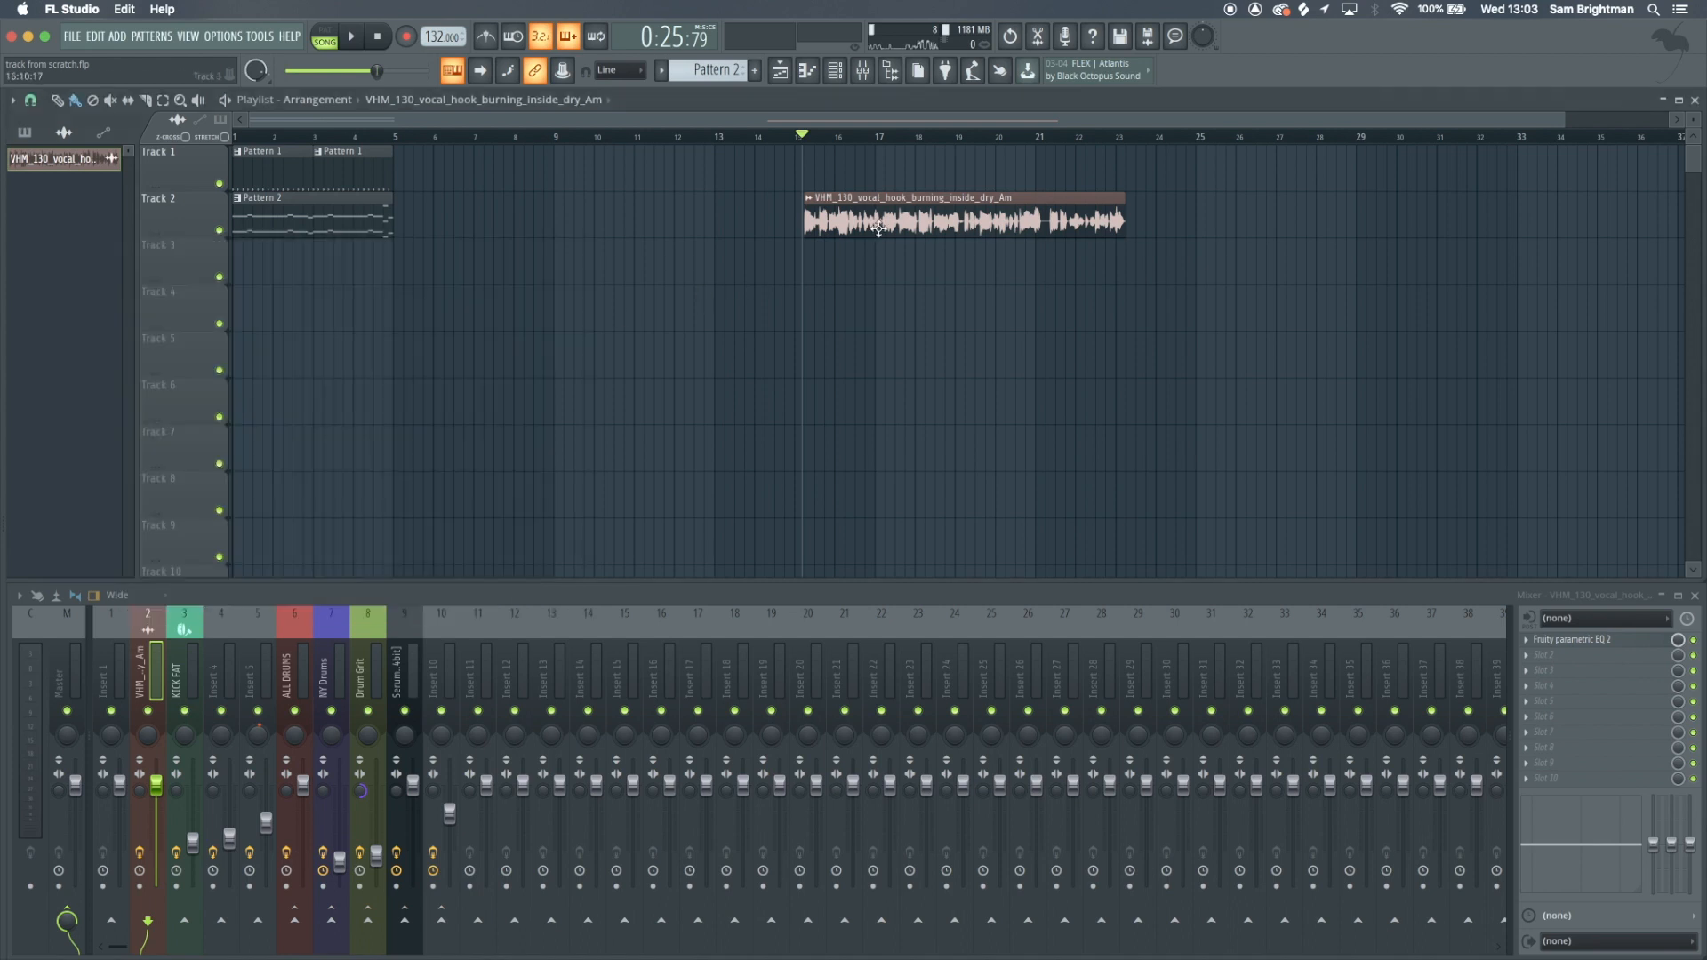
Raise the vocal hook's time-stretching pitch and check it against Pattern 2's Serum notes
double_click(882, 221)
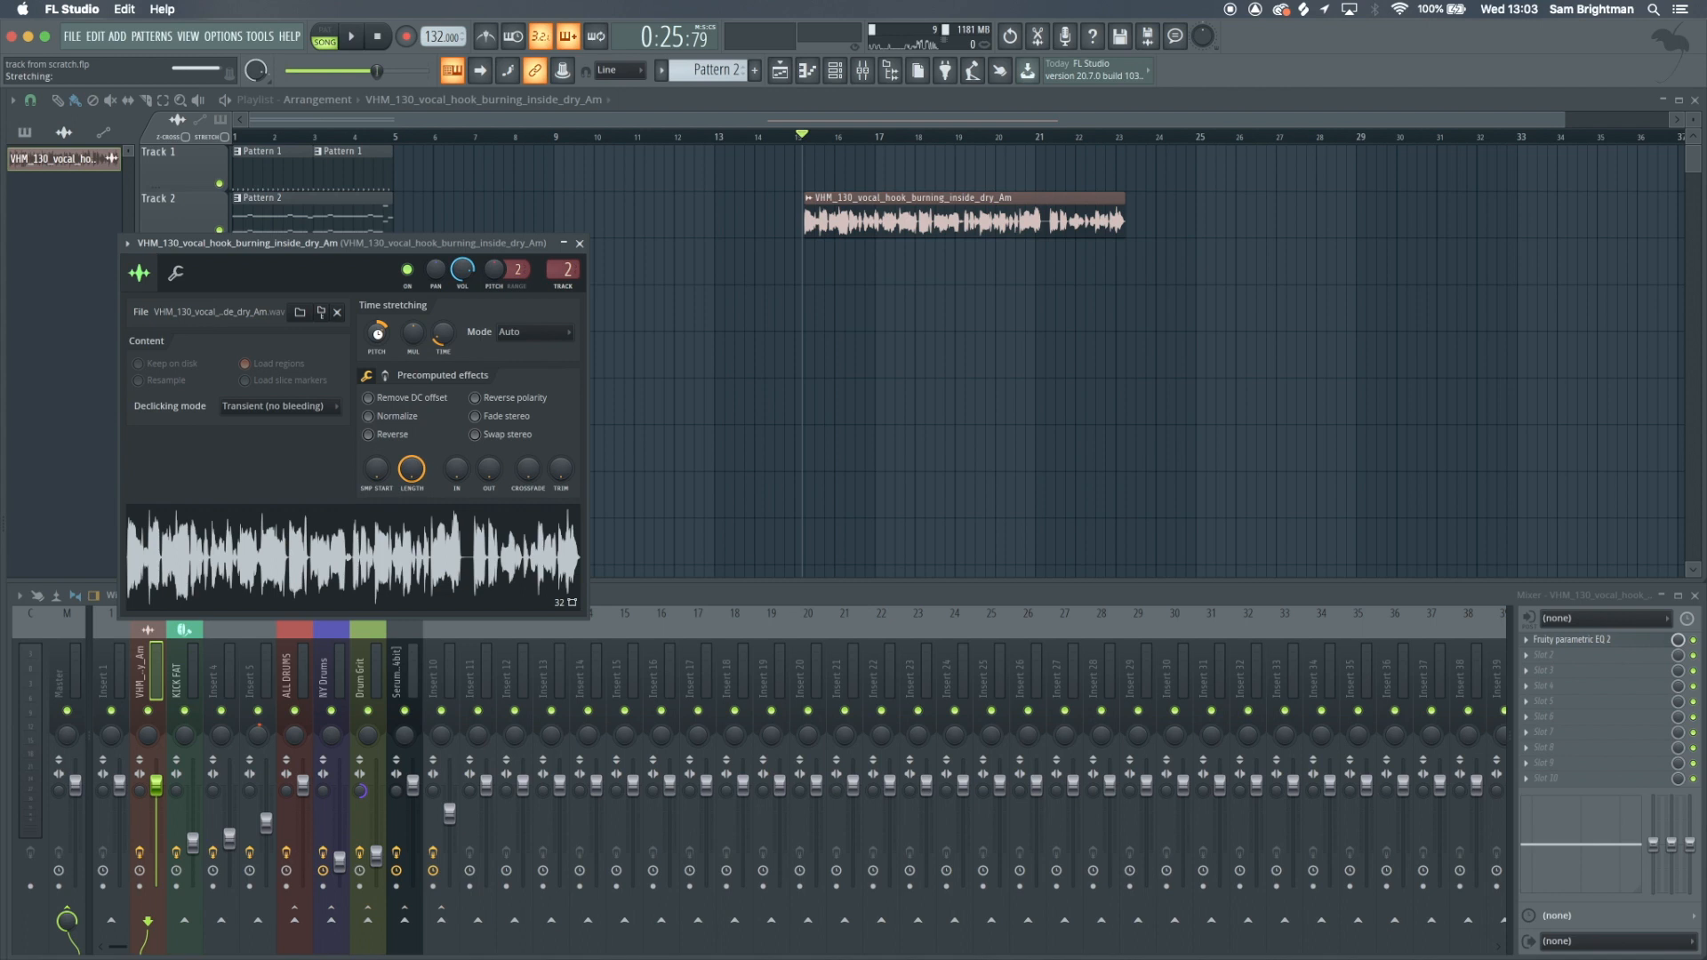
key("Escape")
double_click(381, 216)
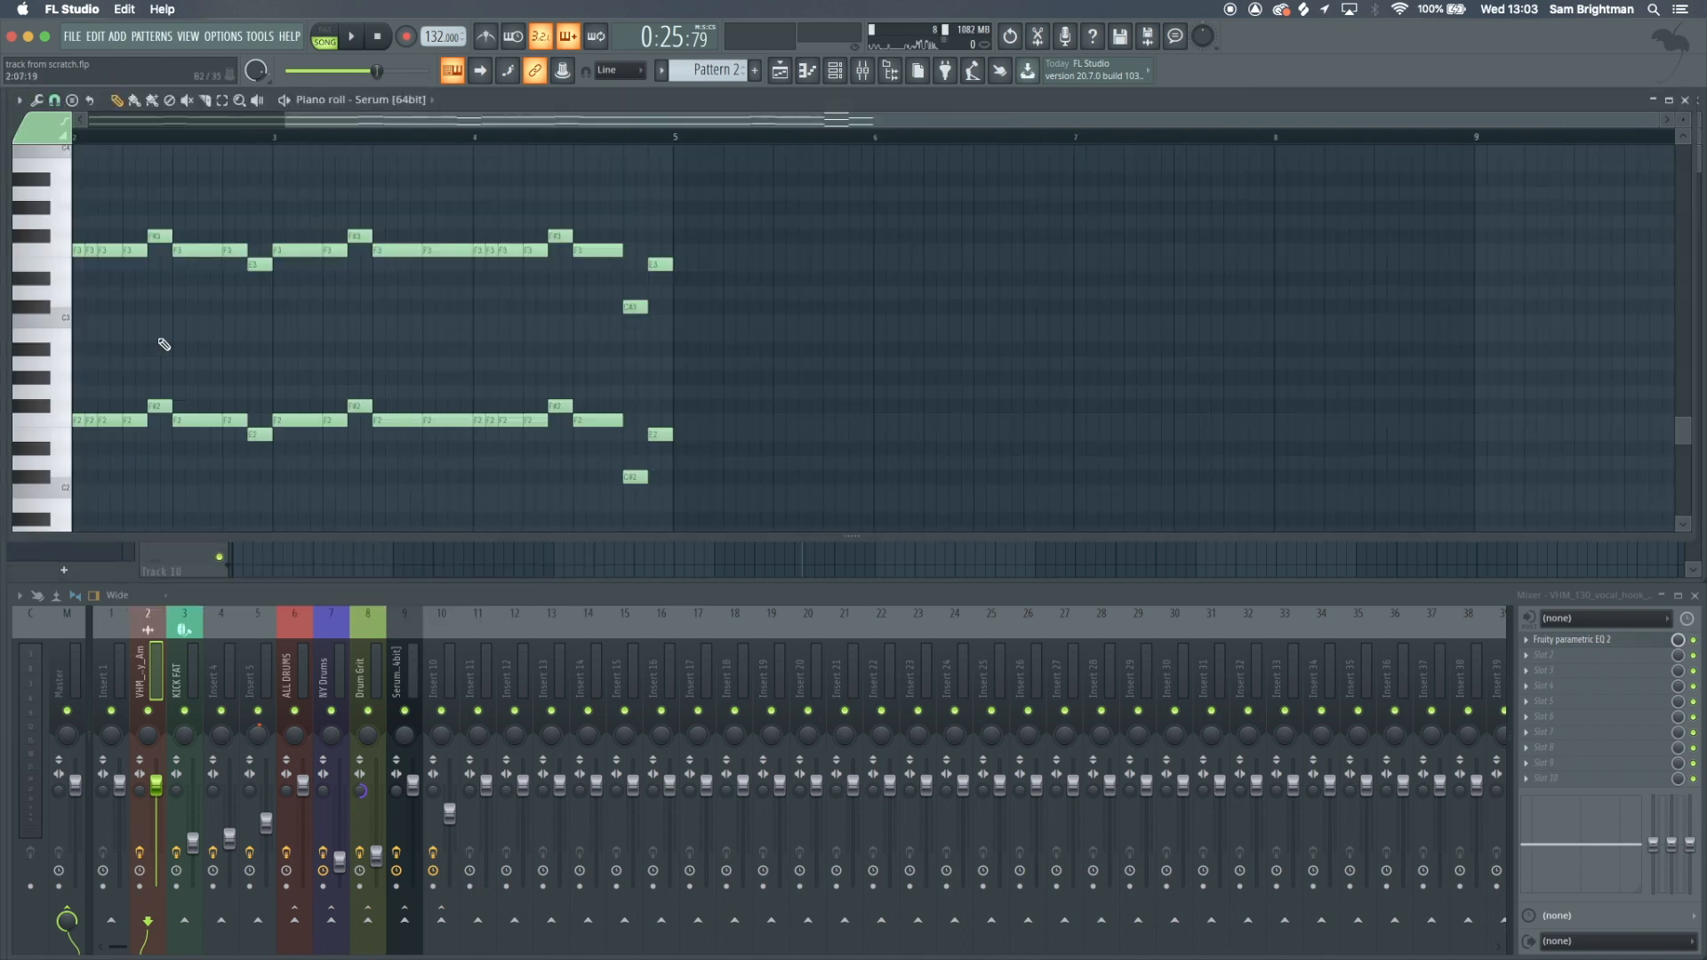
key("Escape")
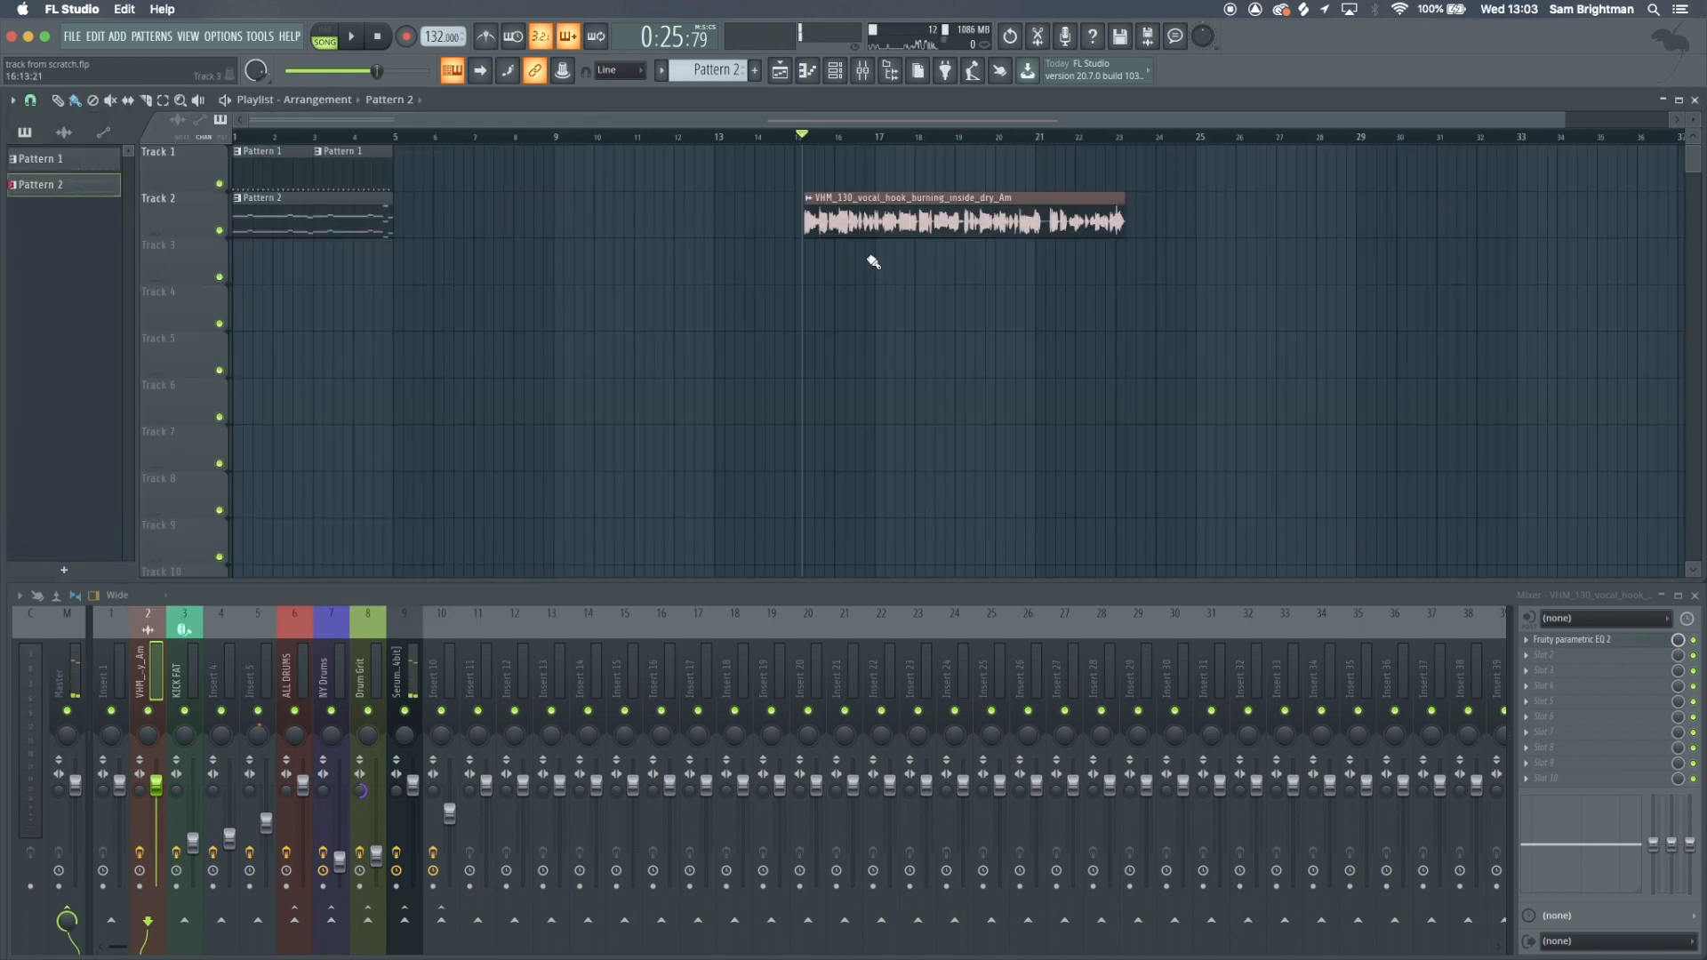
Reset the vocal hook's time-stretching pitch to its default in the channel settings
scroll(1014, 197, "up", 3)
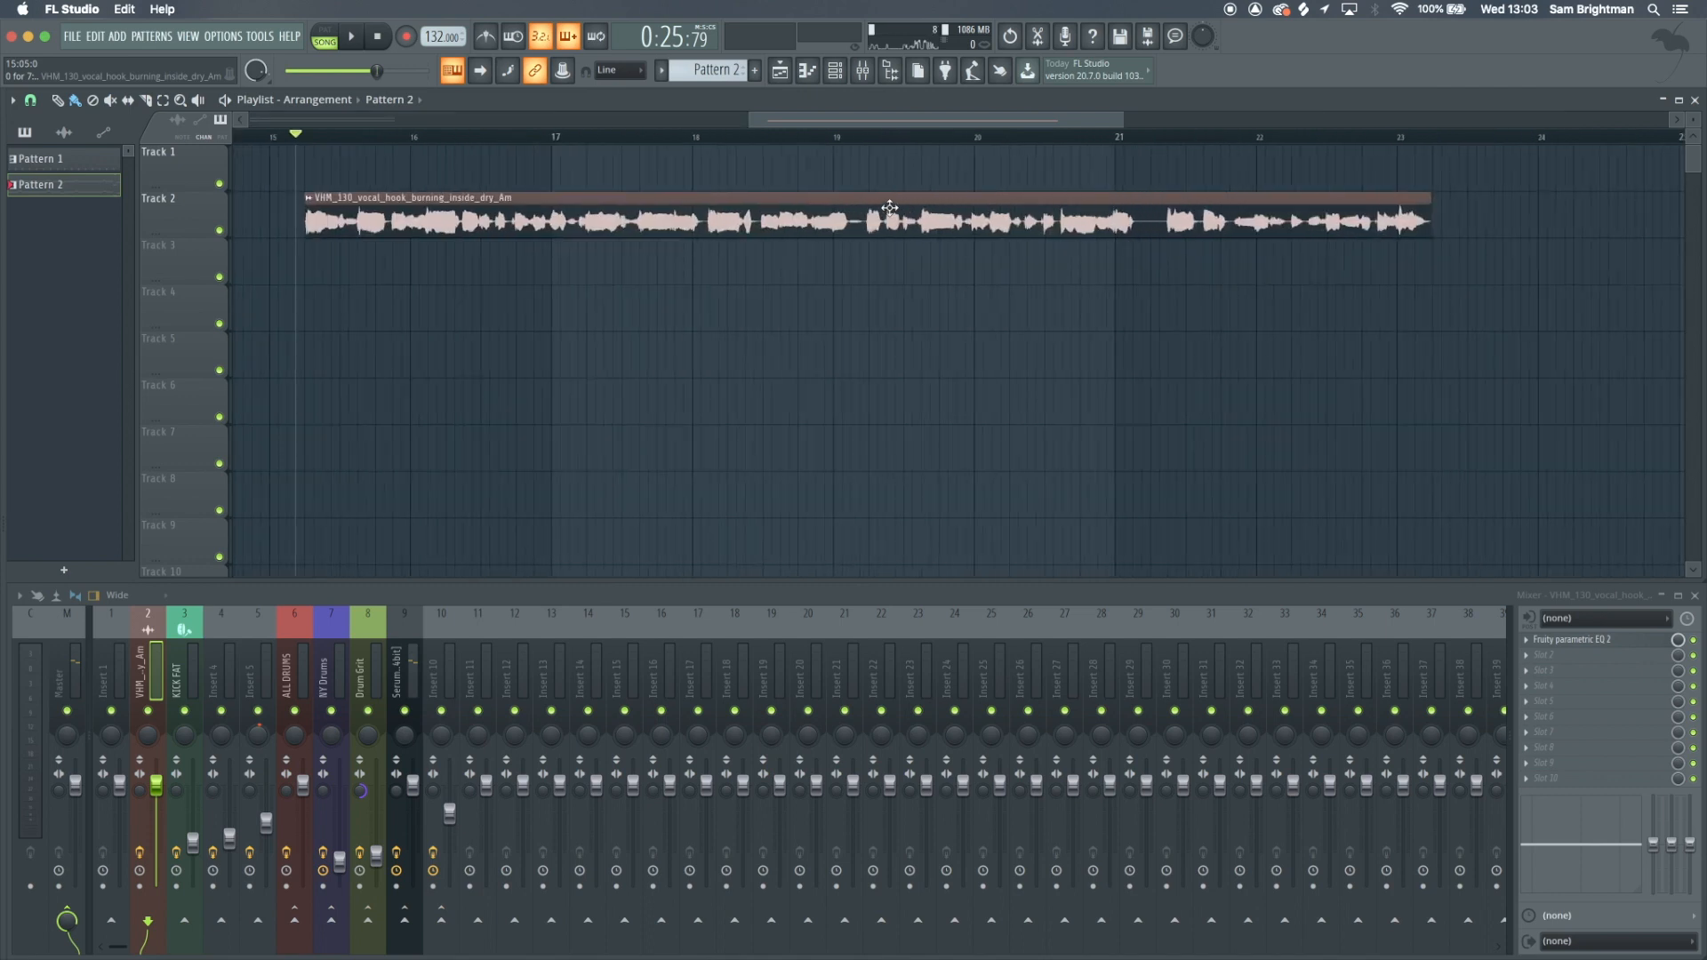
double_click(493, 210)
right_click(377, 332)
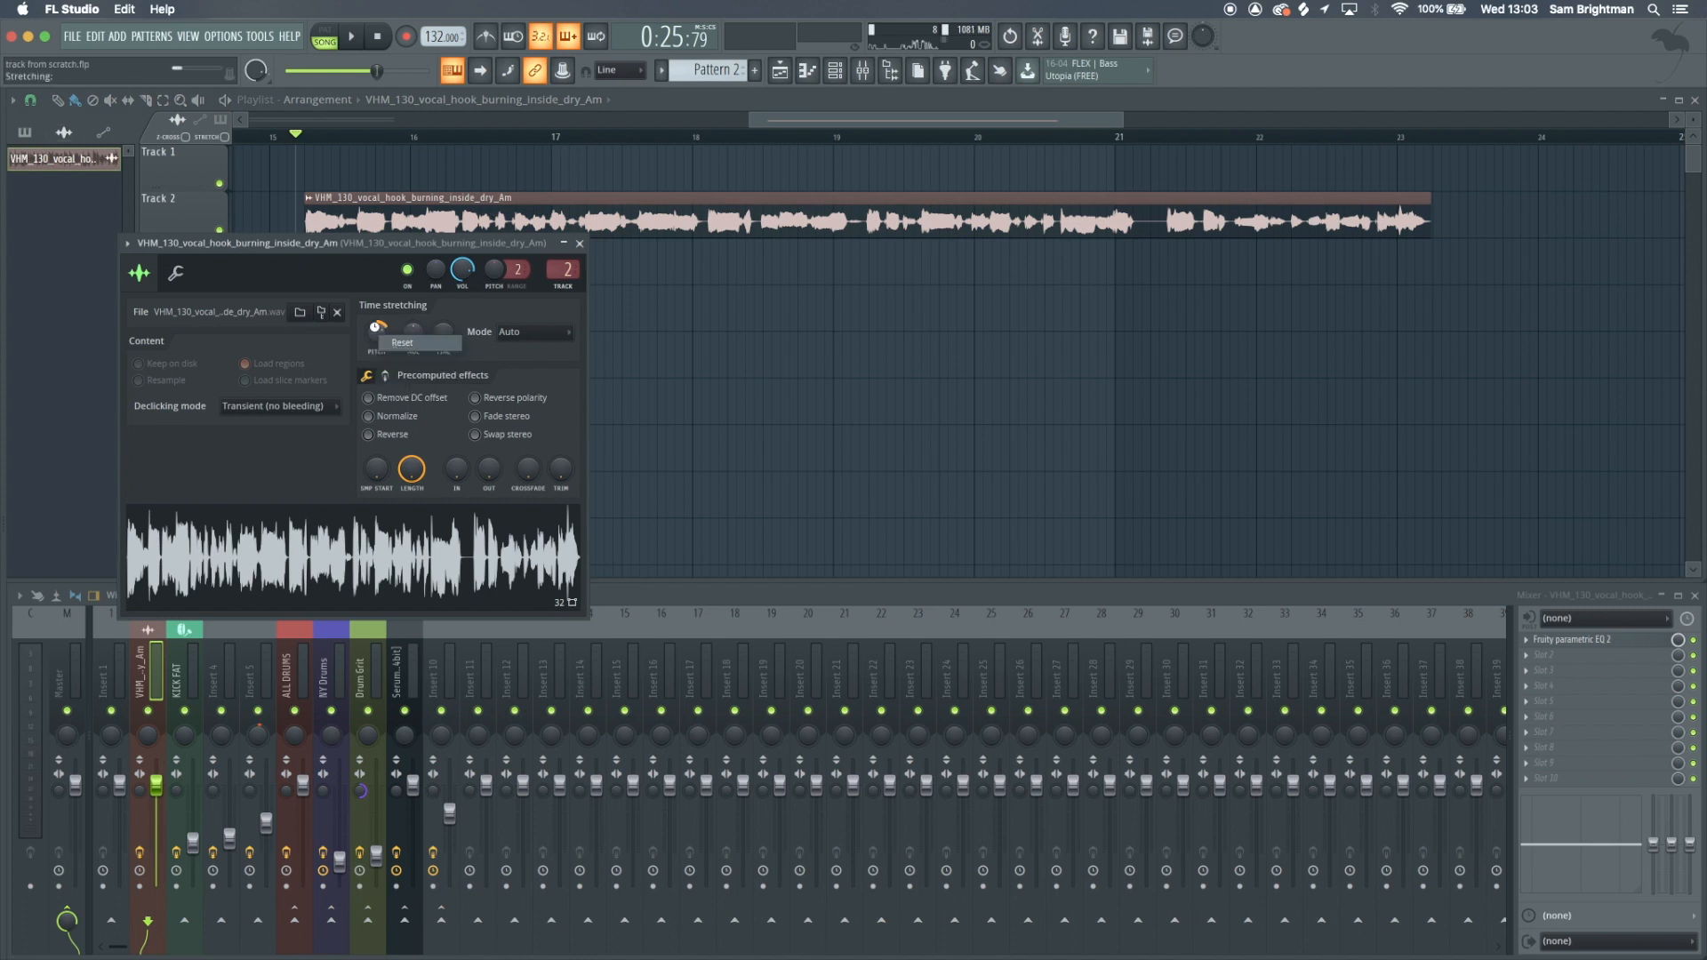
left_click(382, 342)
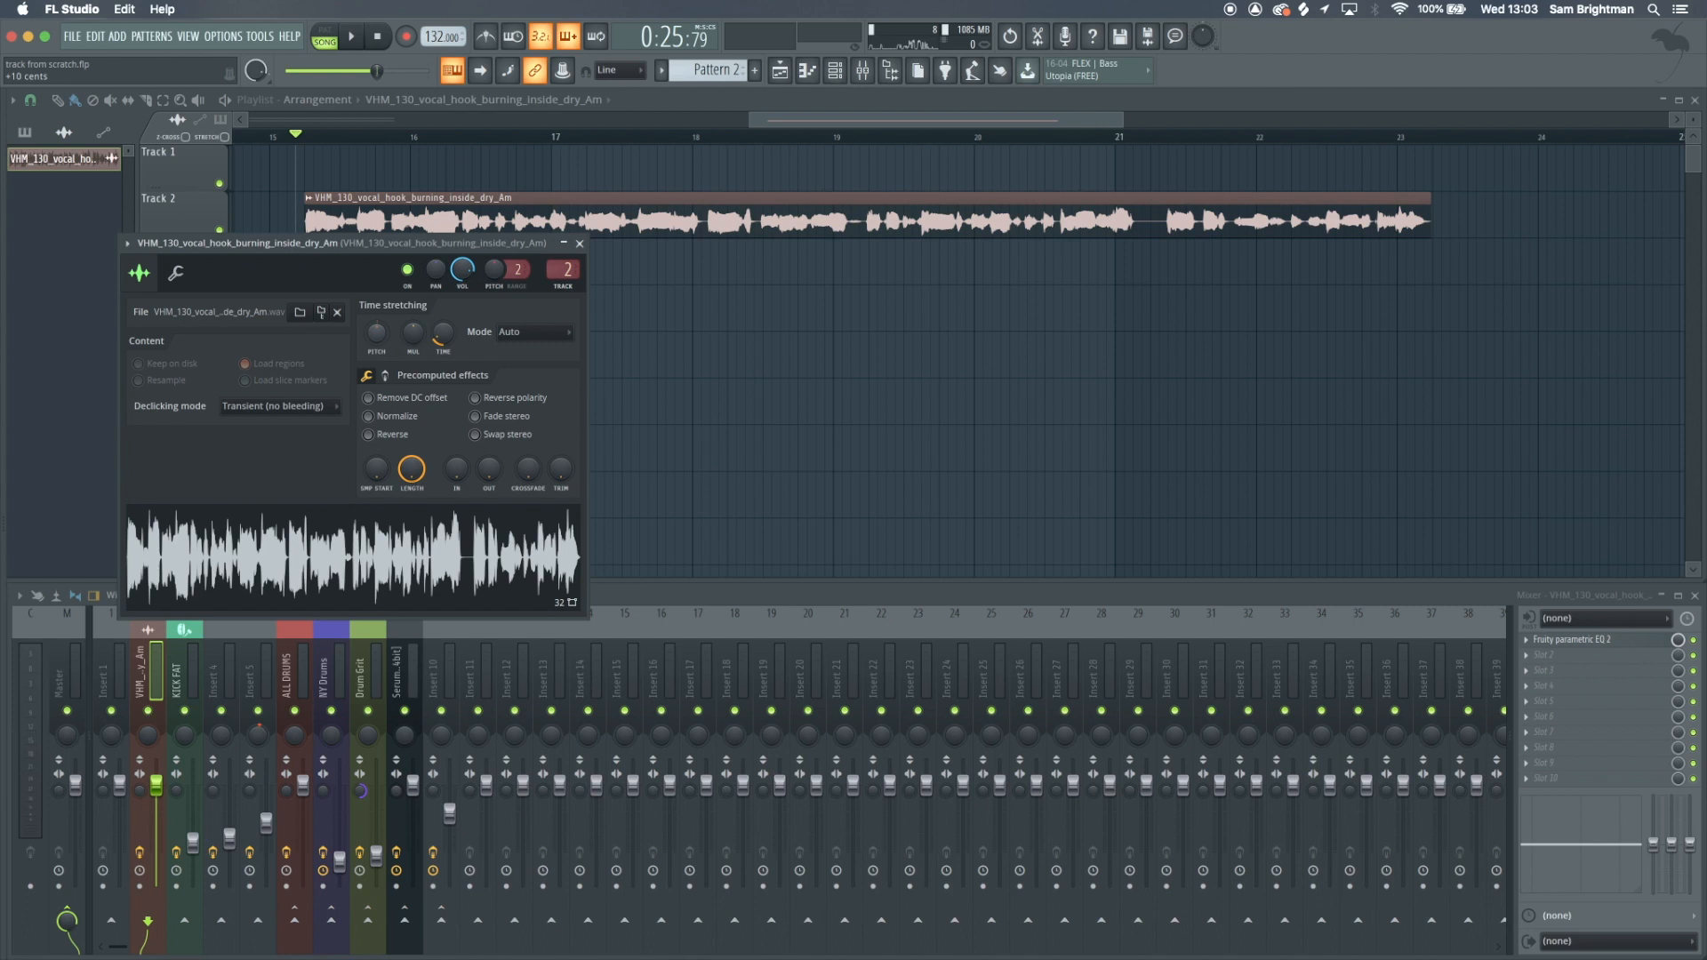
right_click(381, 335)
left_click(388, 345)
key("Escape")
Audition F2 in Pattern 2's Serum notes and play the loop from the start of the arrangement
scroll(392, 333, "down", 3)
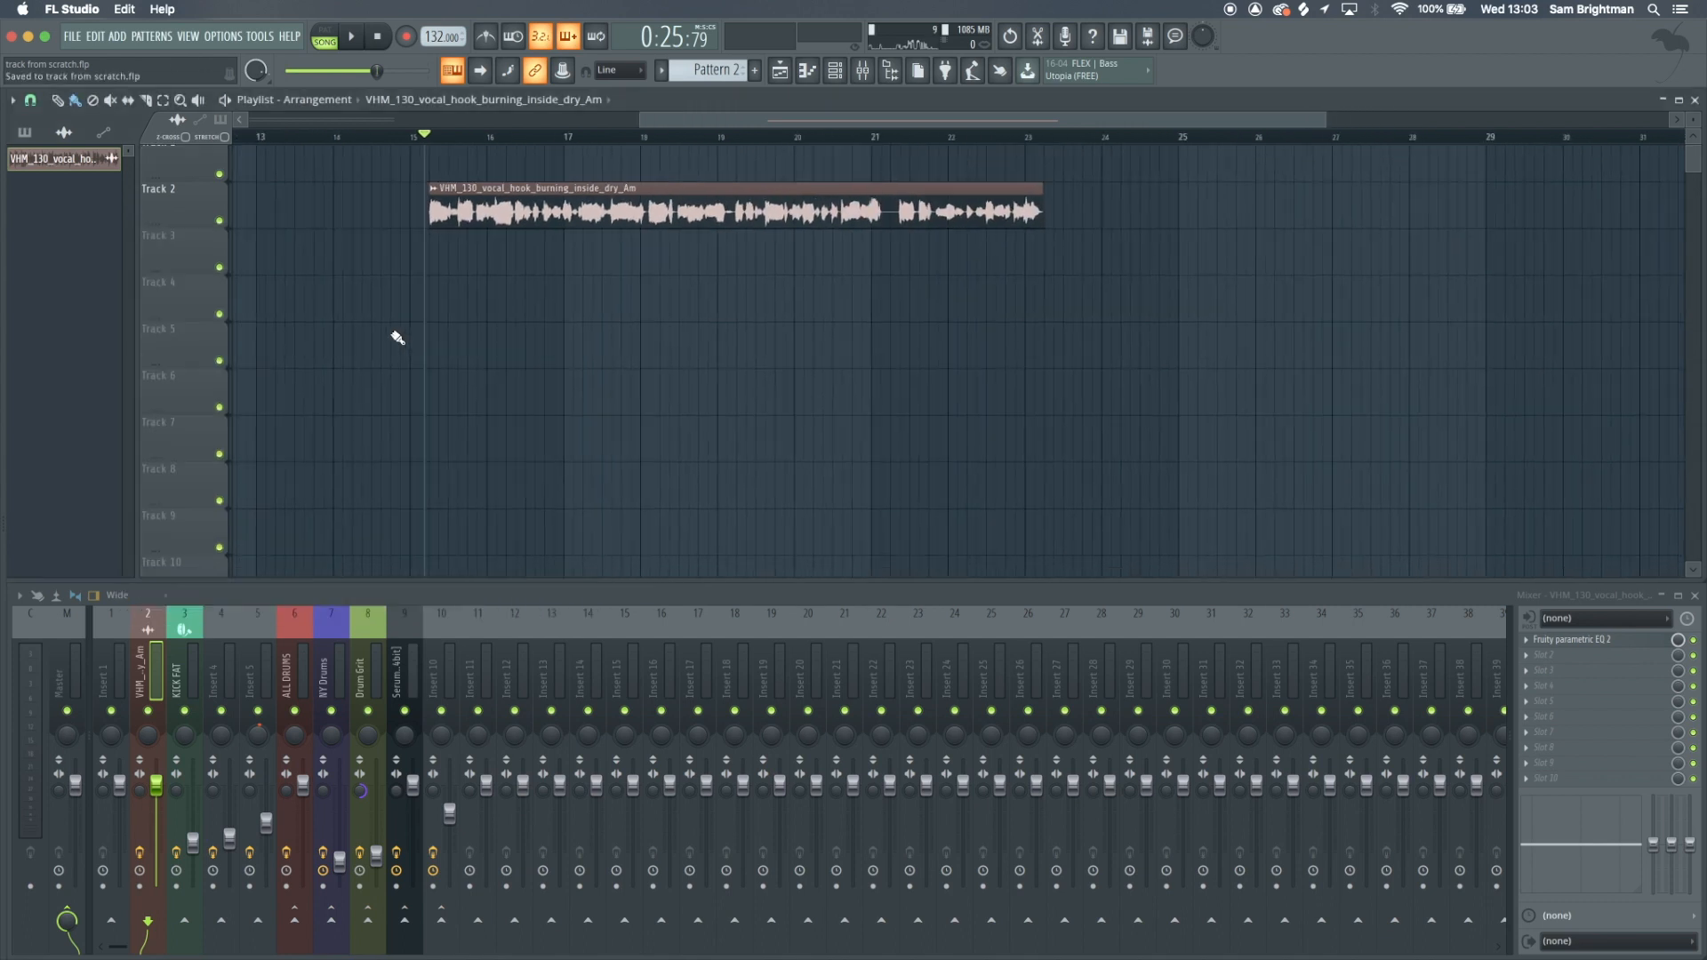
scroll(393, 334, "left", 10)
double_click(355, 229)
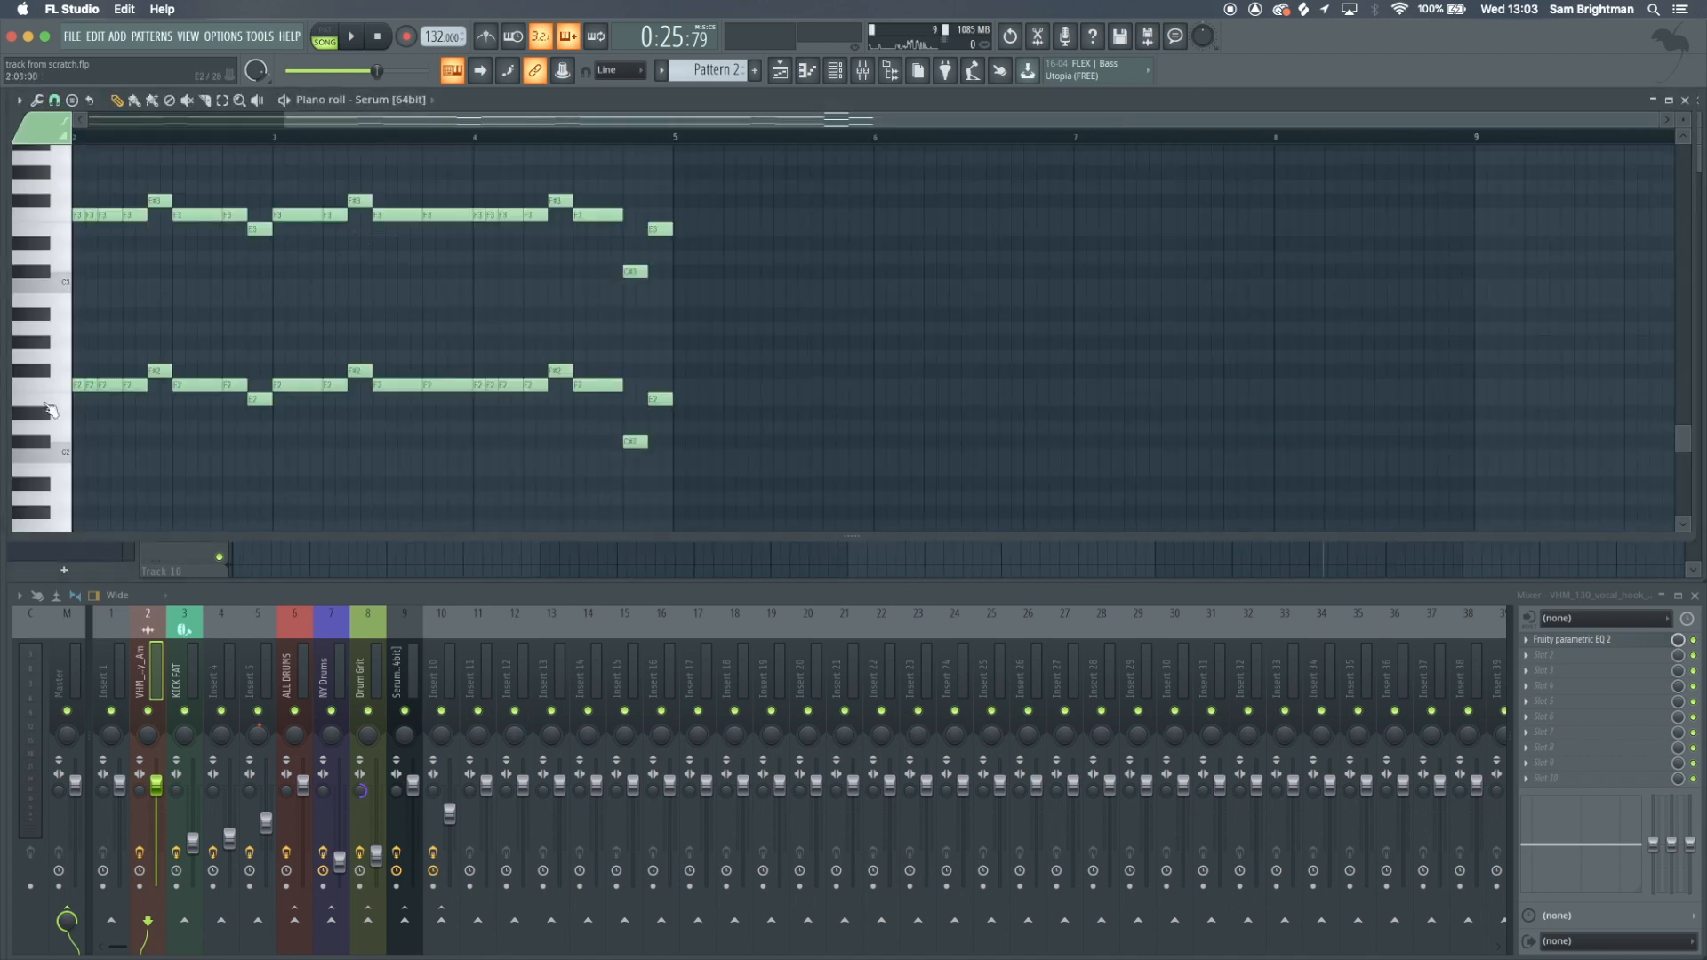
left_click(34, 387)
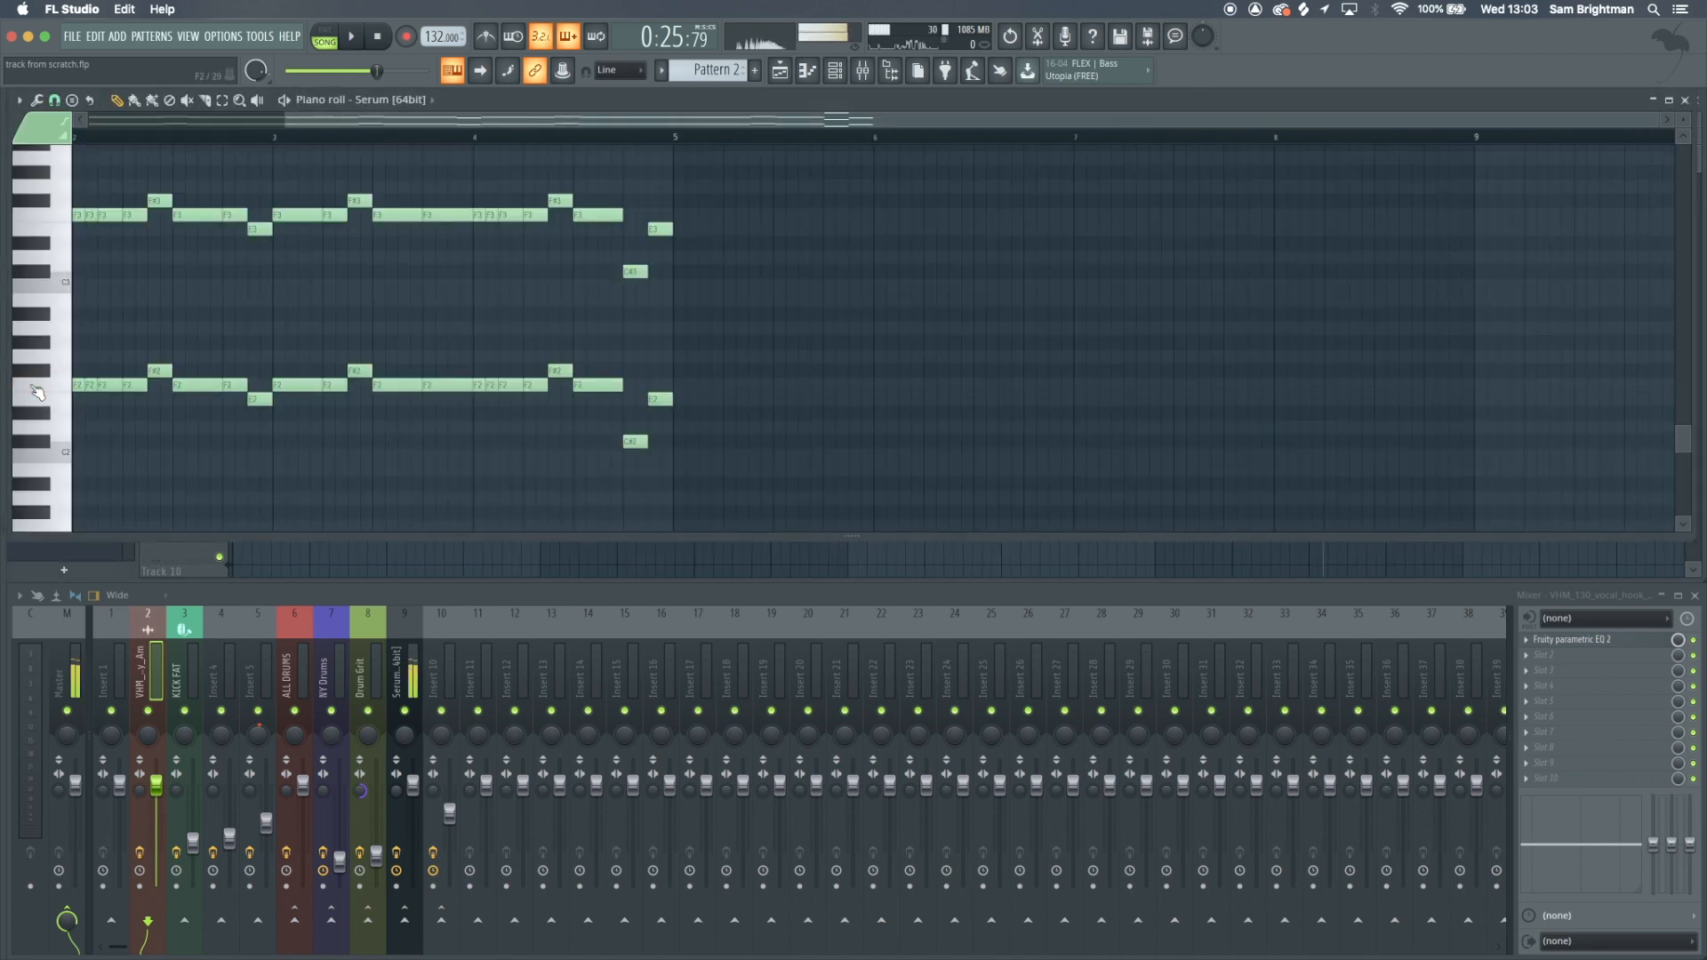
left_click_drag(88, 140, 2, 139)
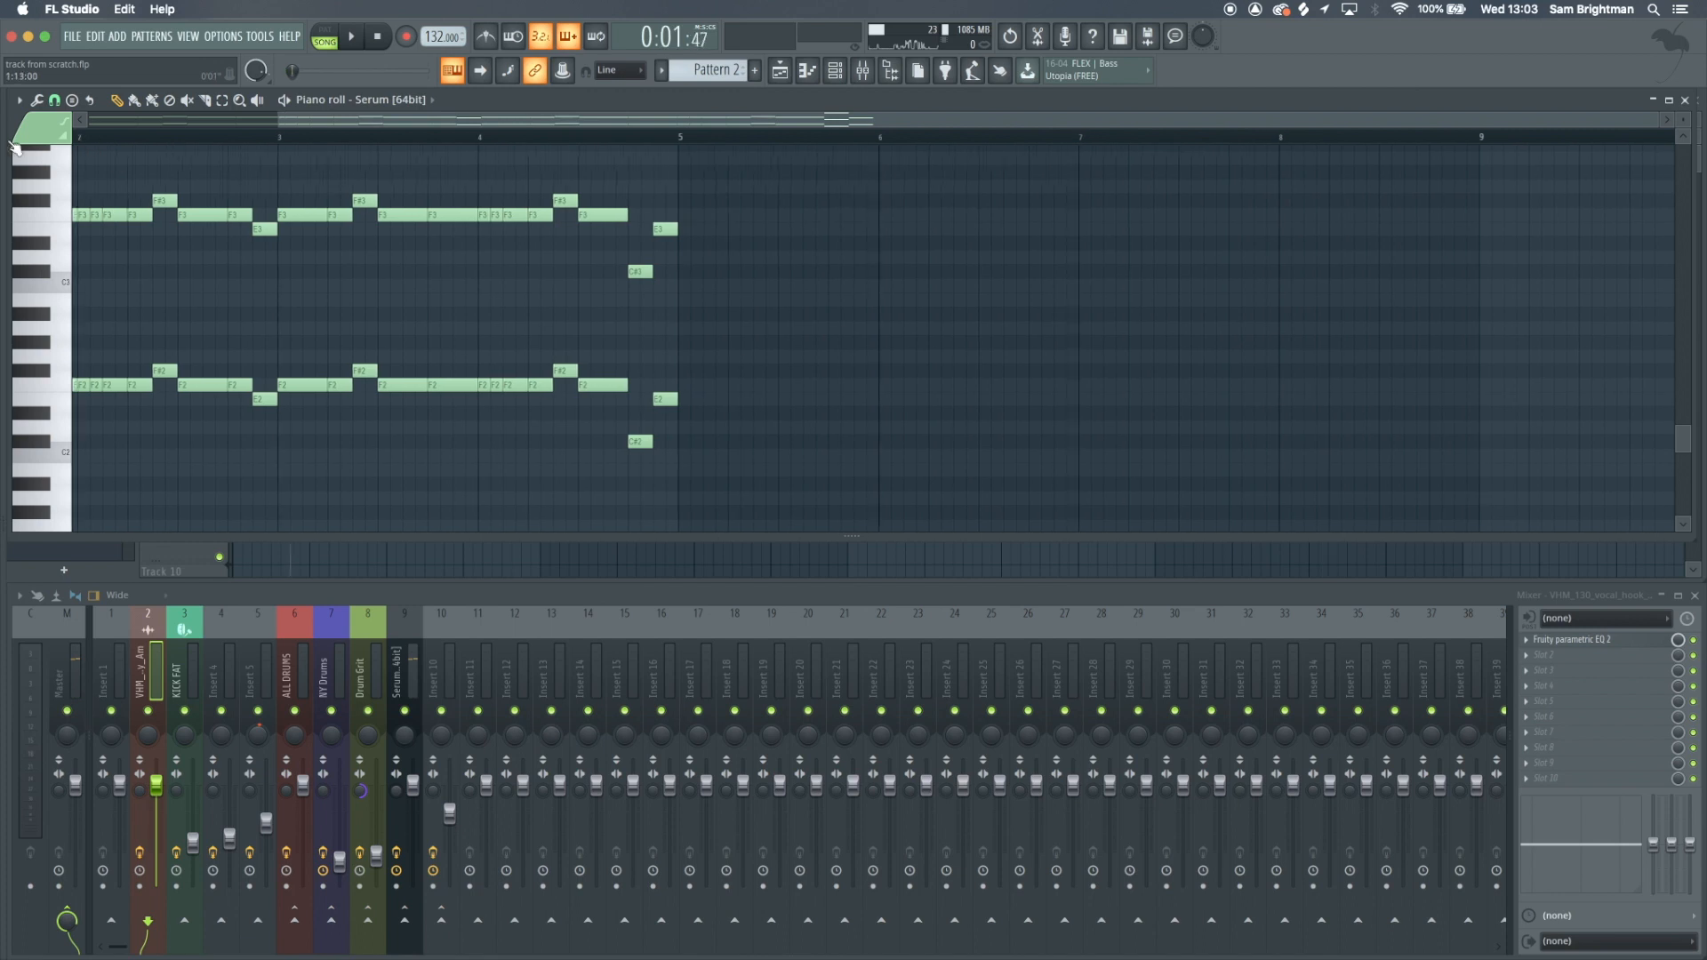
key("space")
key("Escape")
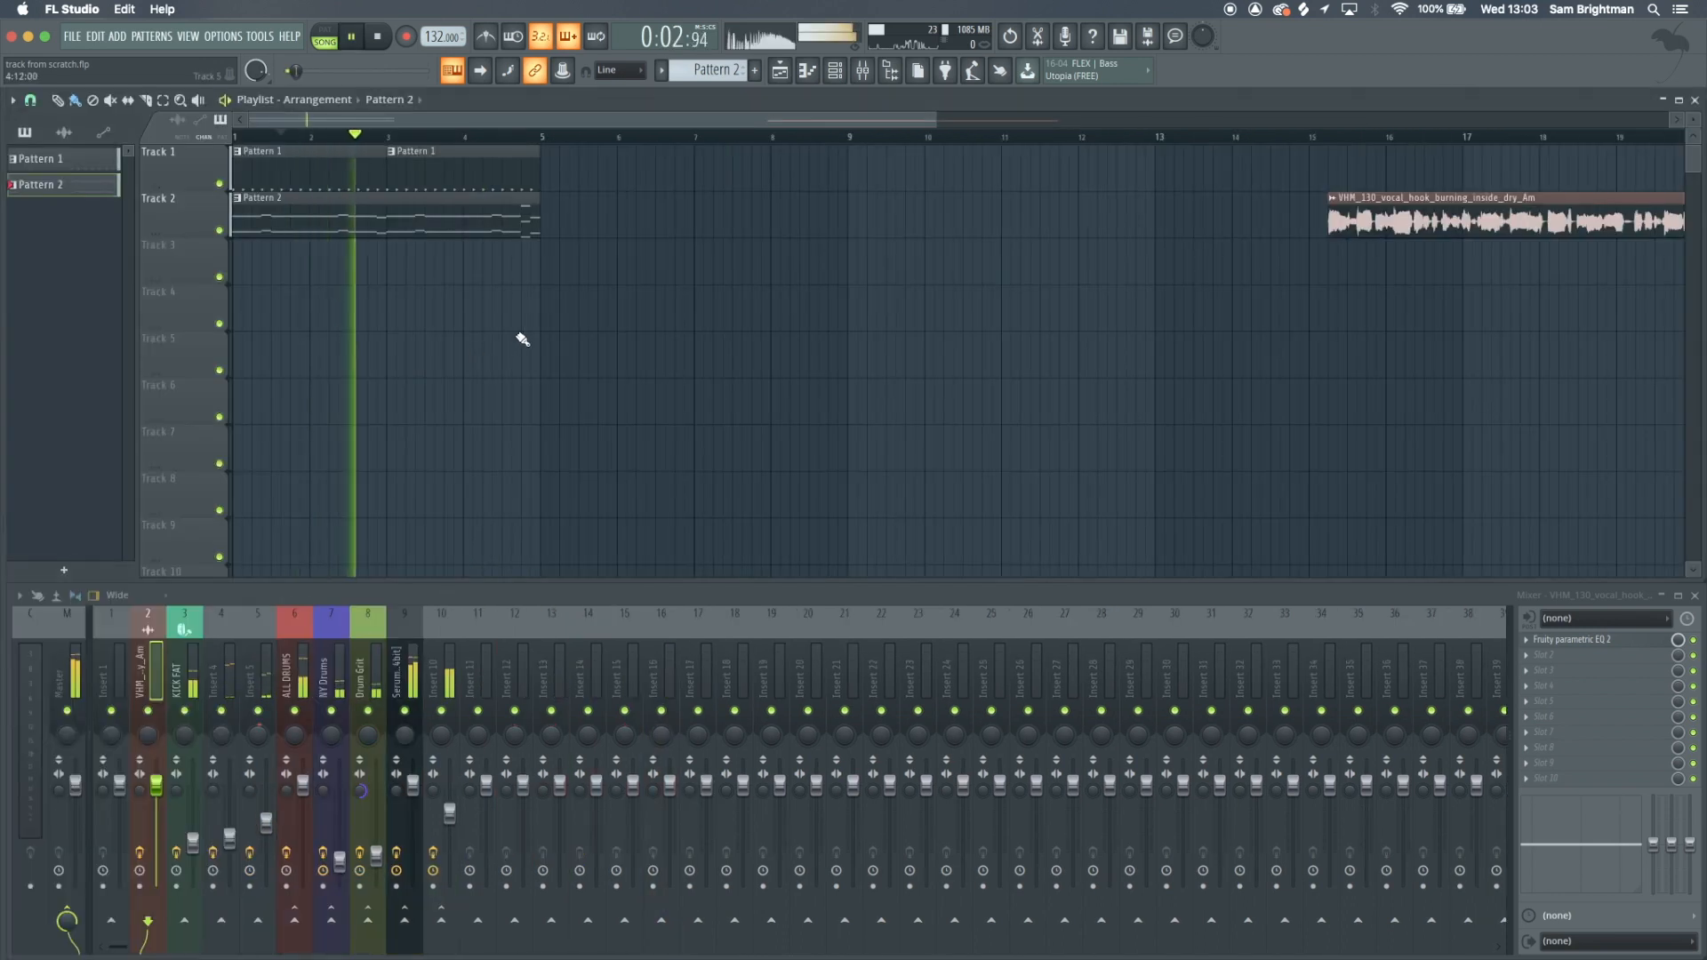
key("space")
Raise the vocal hook's pitch by 305 cents, place its clip at bar 1 on Track 3 and play it with the loop
left_click(1331, 137)
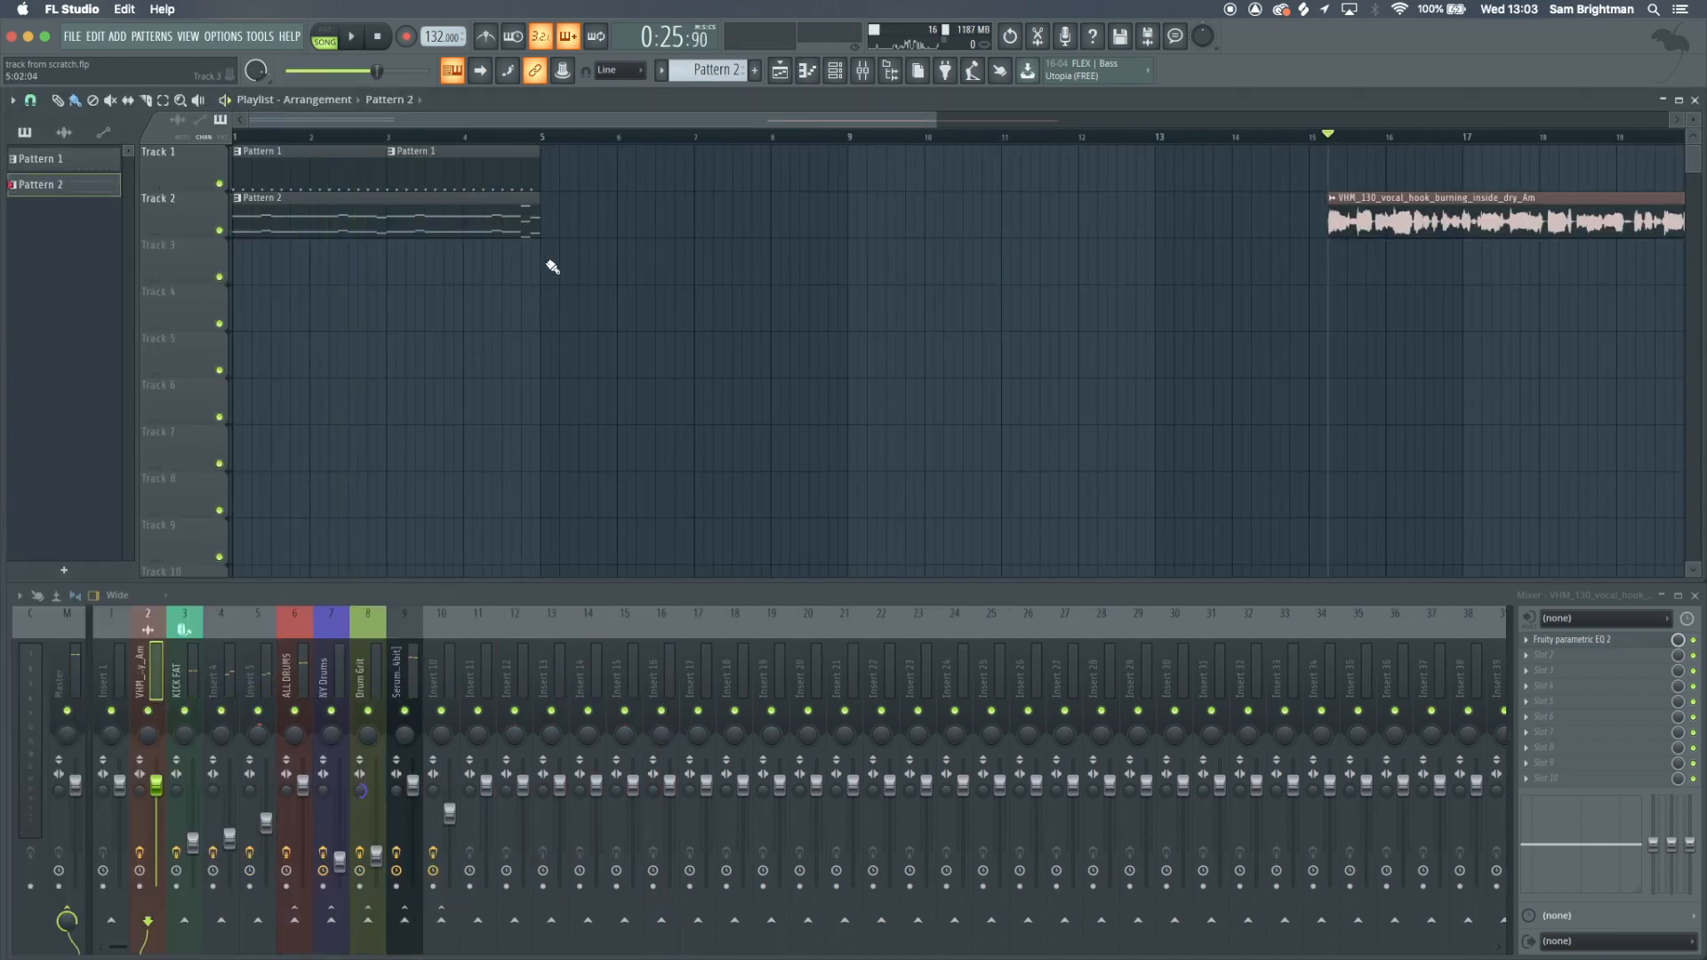
double_click(1391, 222)
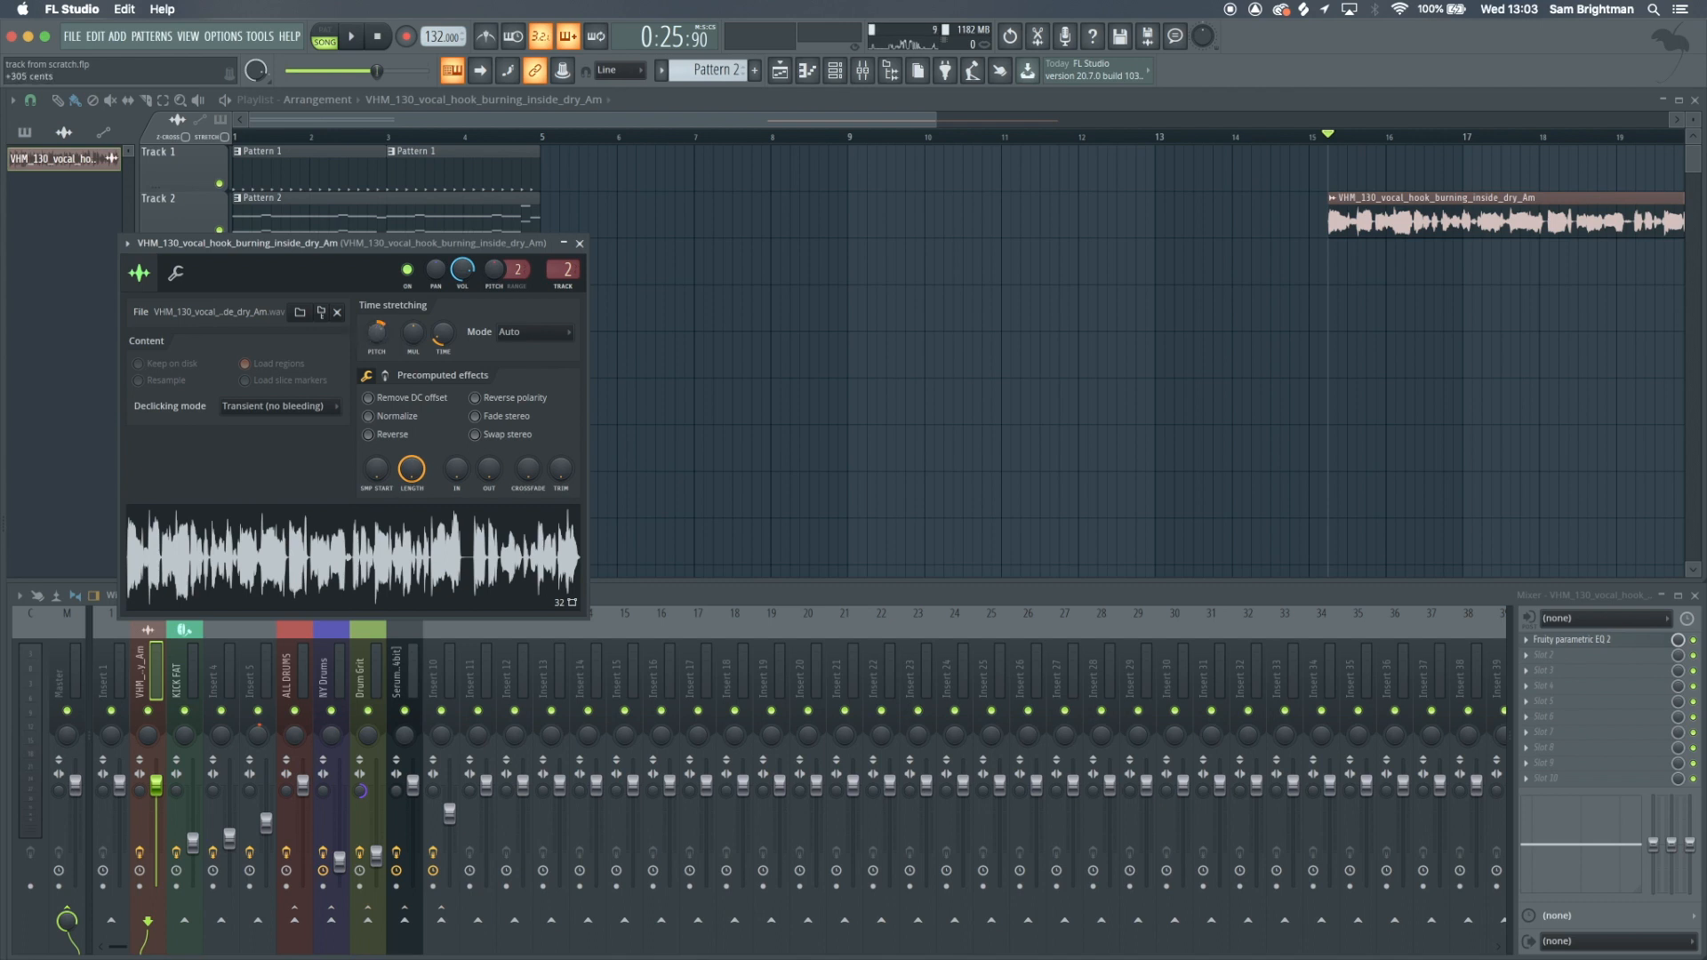
left_click_drag(1387, 222, 286, 275)
key("space")
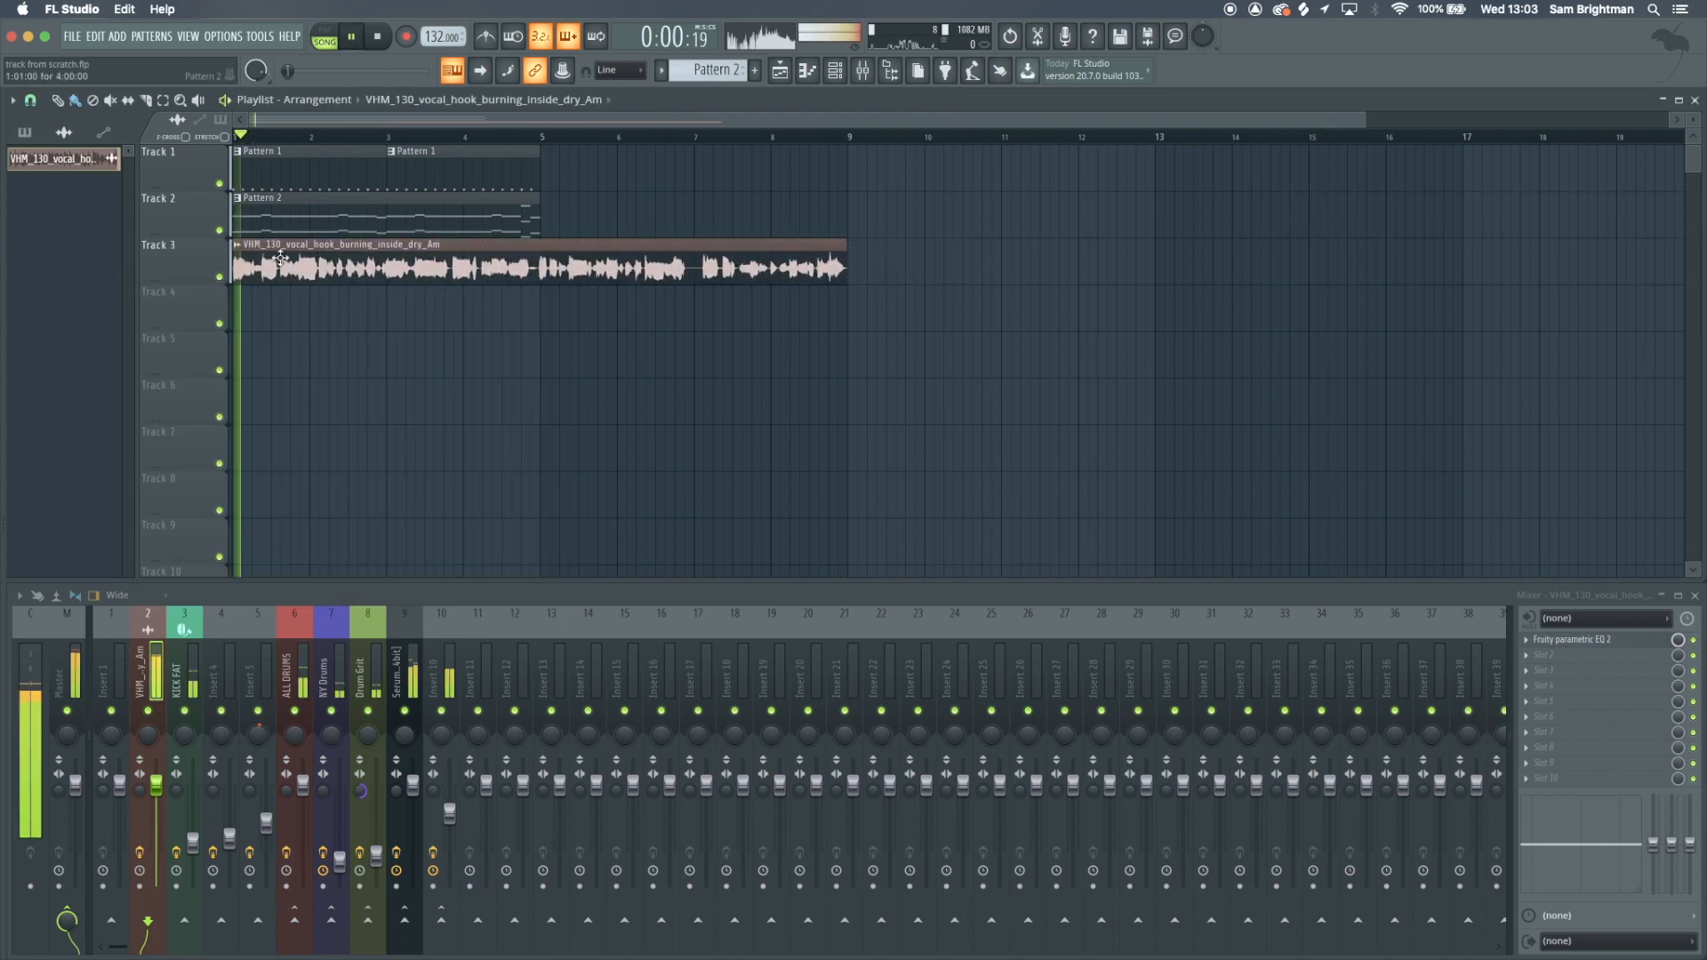
scroll(251, 142, "up", 4)
scroll(280, 264, "down", 5)
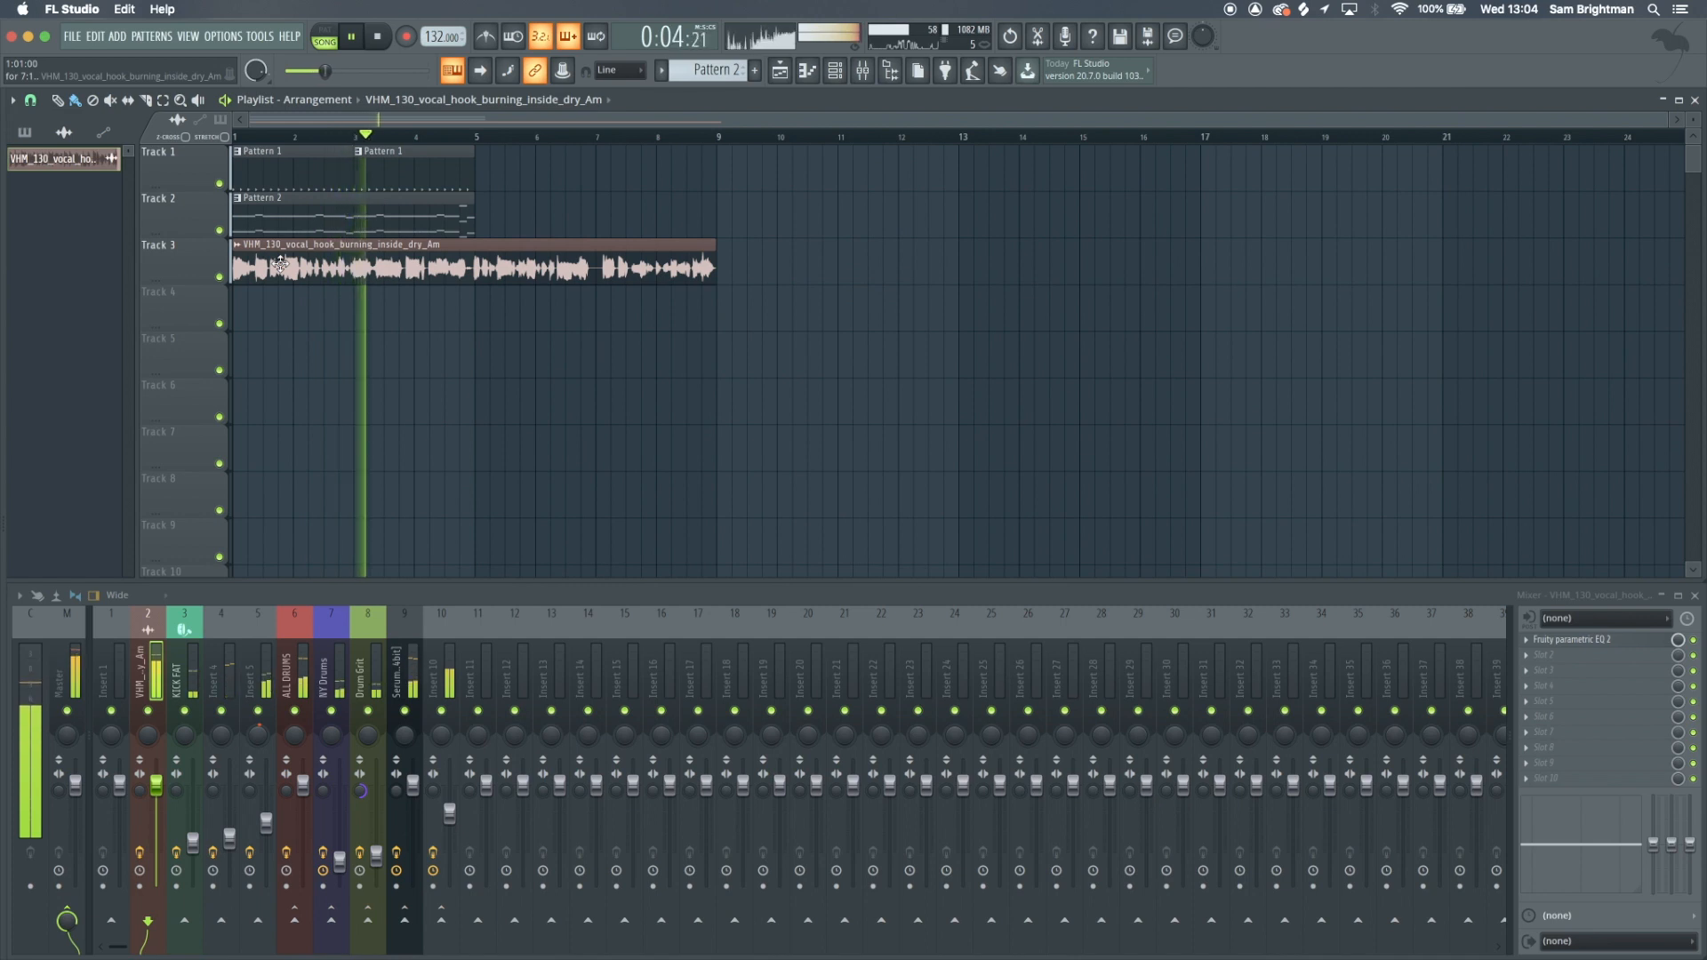
key("space")
Place copies of Pattern 1 at bars 9 and 11 on Track 1 and move the vocal hook clip to bar 9 on Track 2
left_click_drag(280, 264, 911, 258)
left_click(403, 178)
left_click(725, 167)
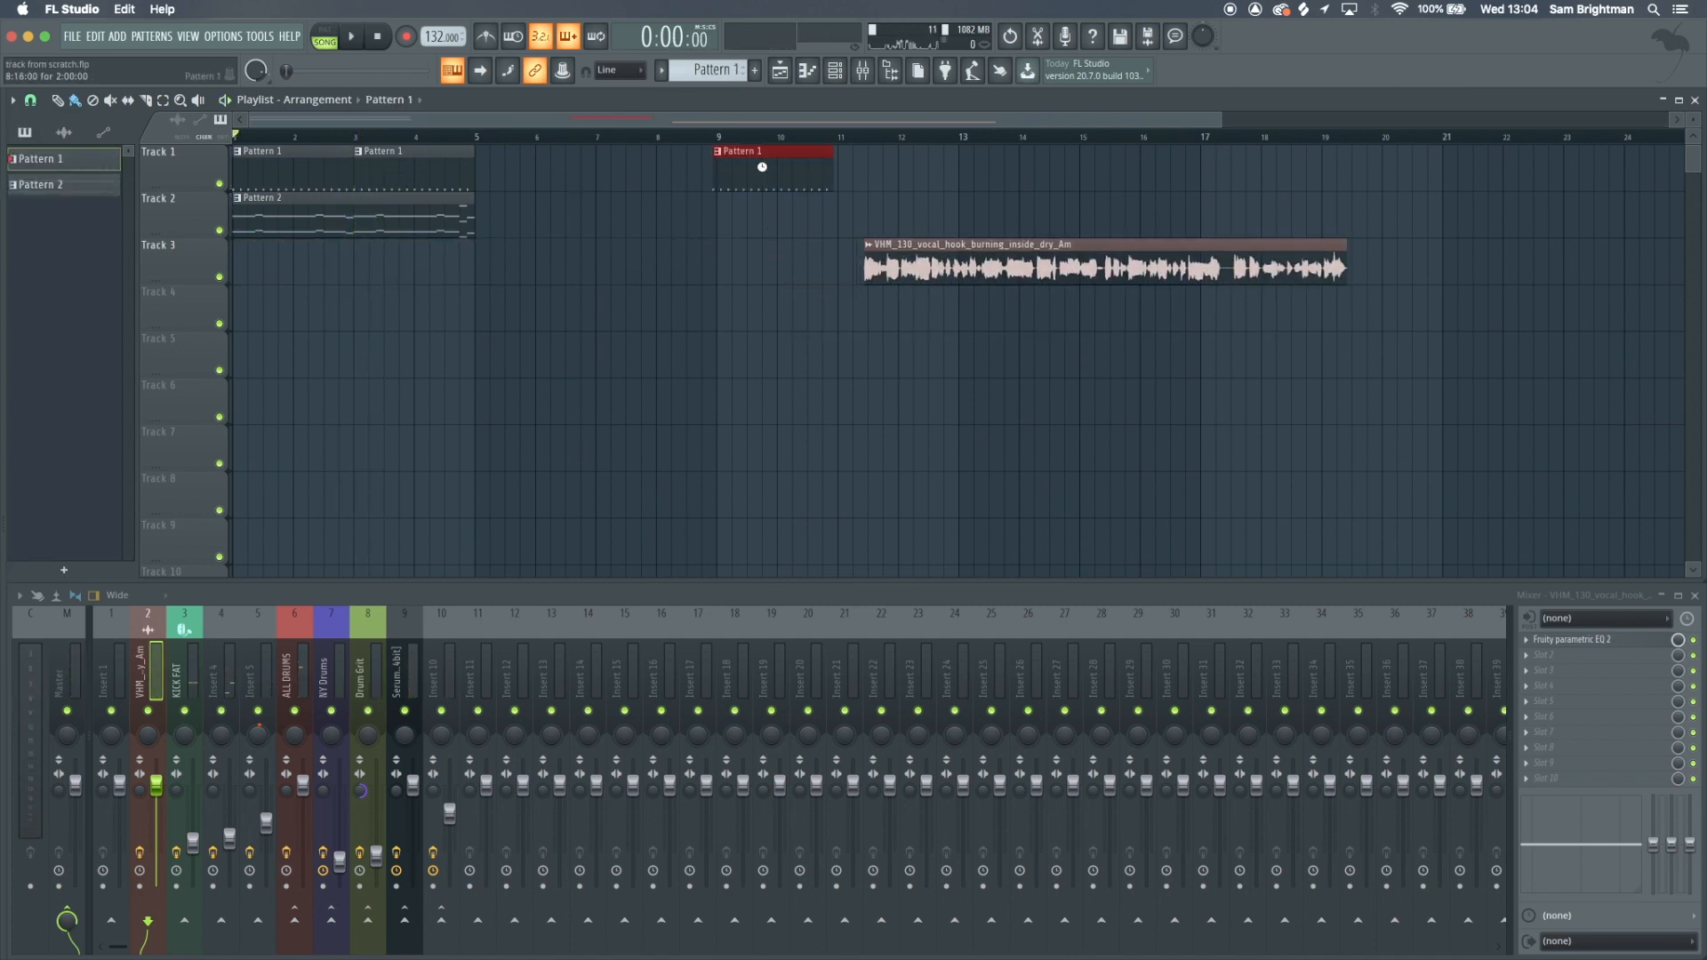
left_click(844, 168)
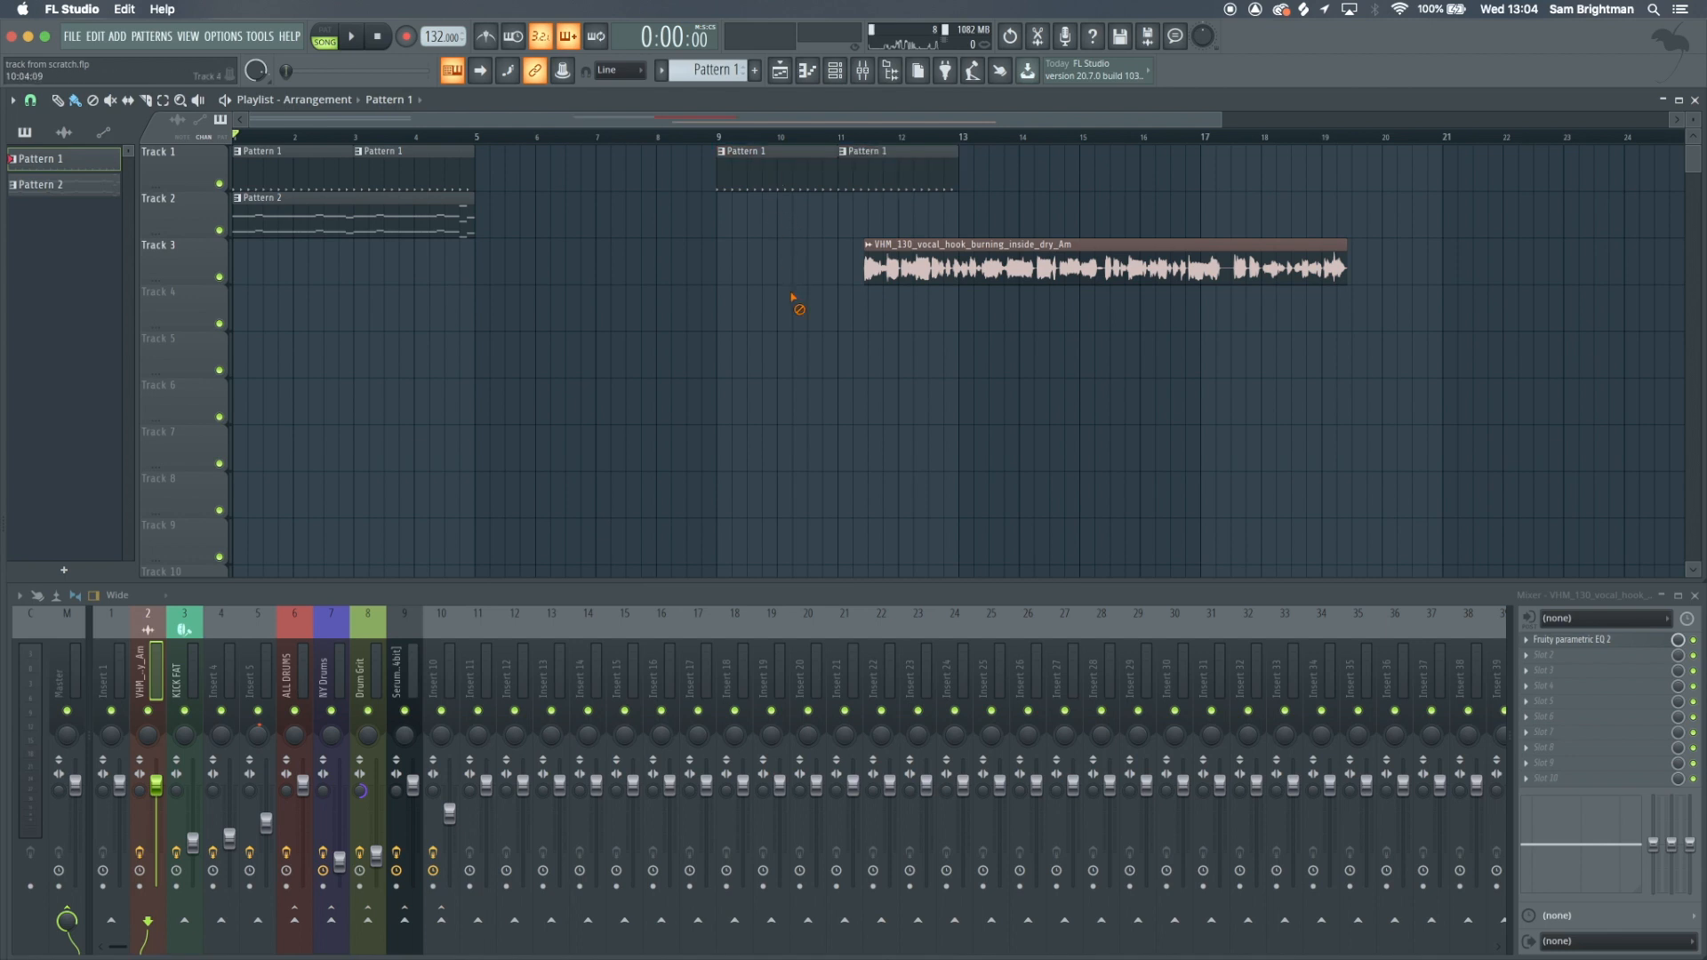
left_click_drag(978, 271, 831, 225)
Move the playhead to bar 9 and set the vocal hook's time-stretching pitch to +200 cents
left_click(715, 136)
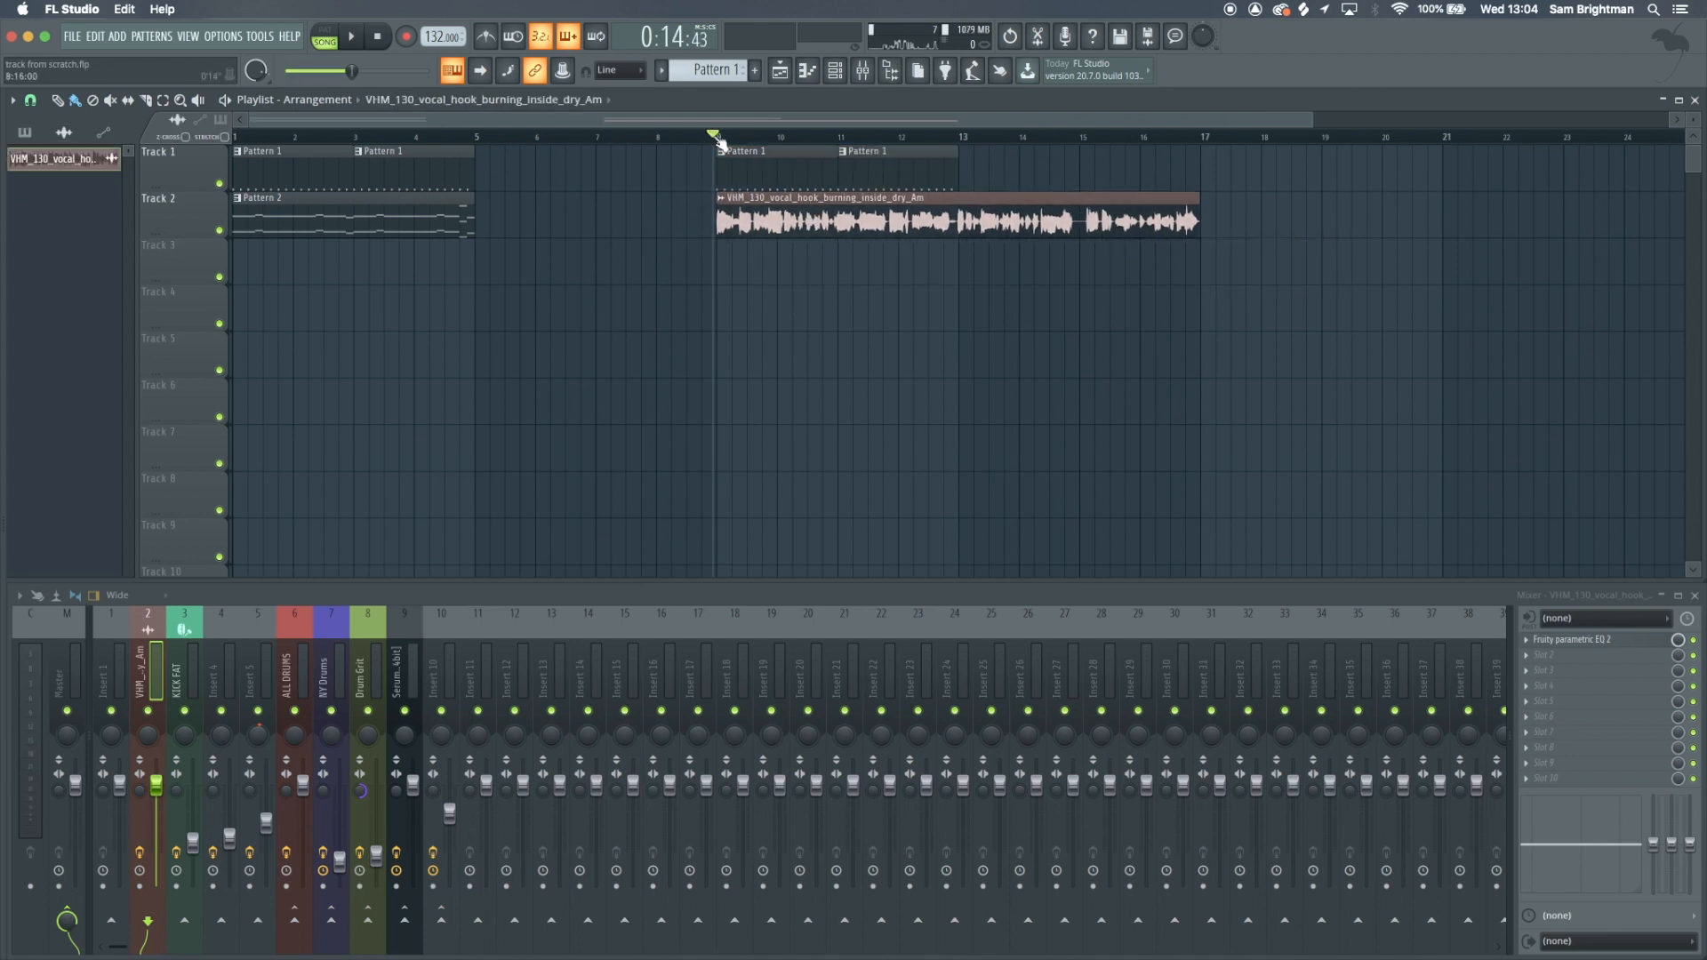
double_click(777, 206)
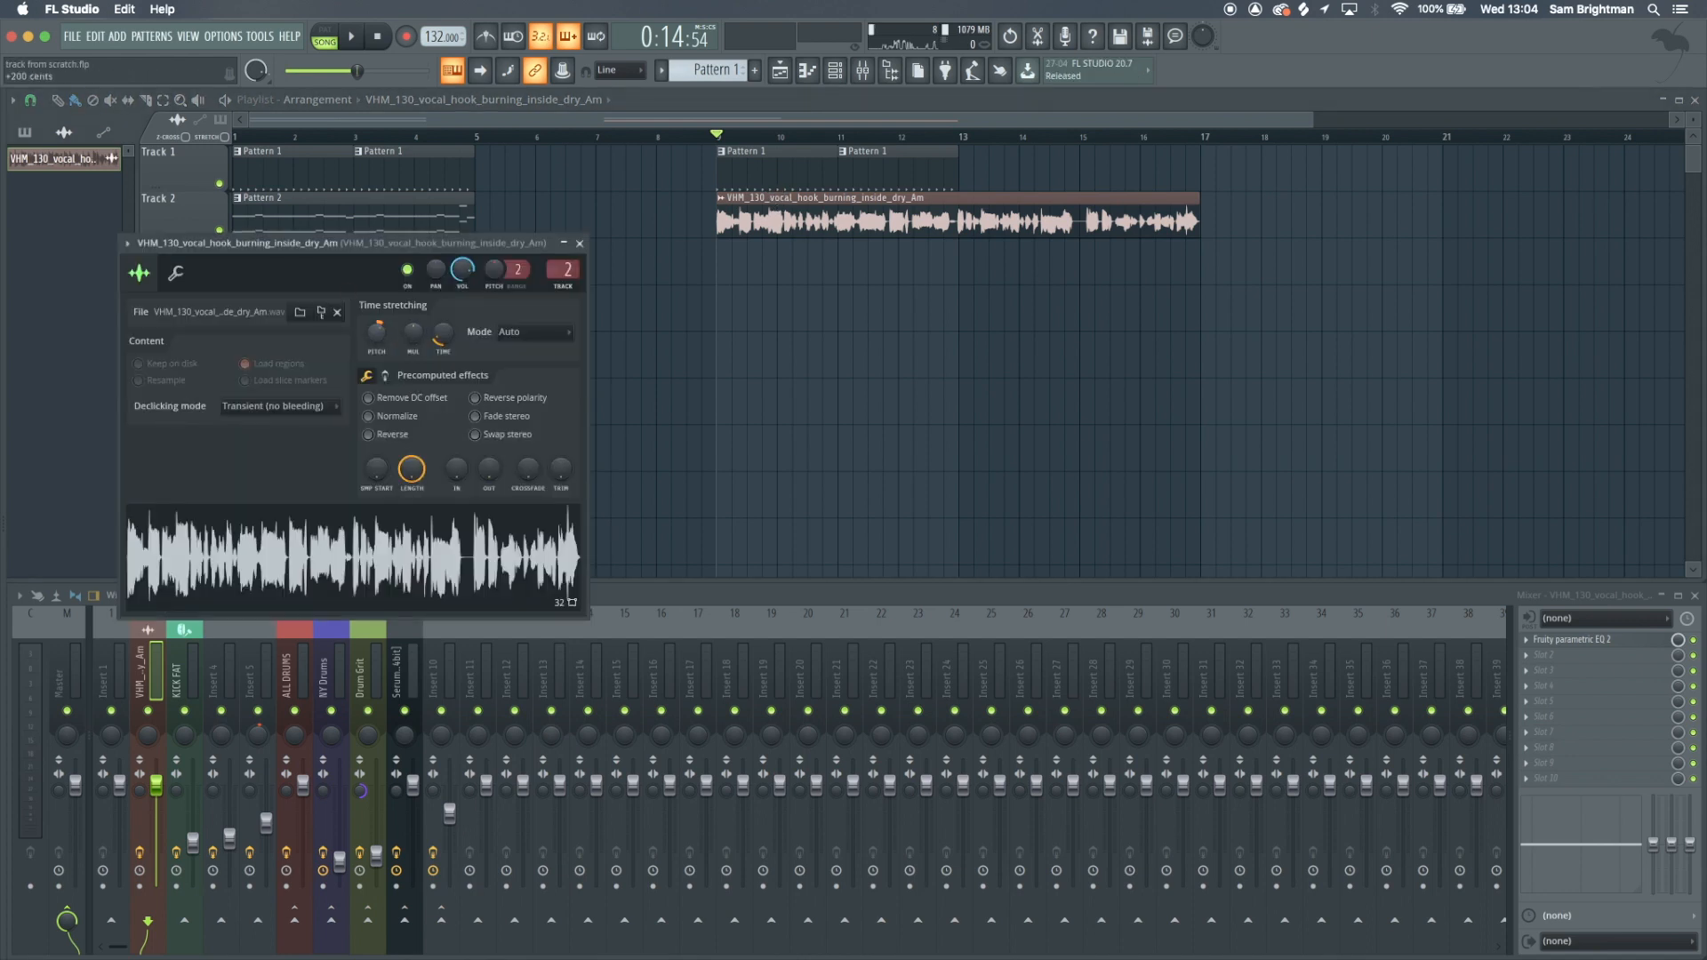
key("Escape")
Transpose all of Pattern 2's notes on the first Serum channel down two semitones
double_click(289, 221)
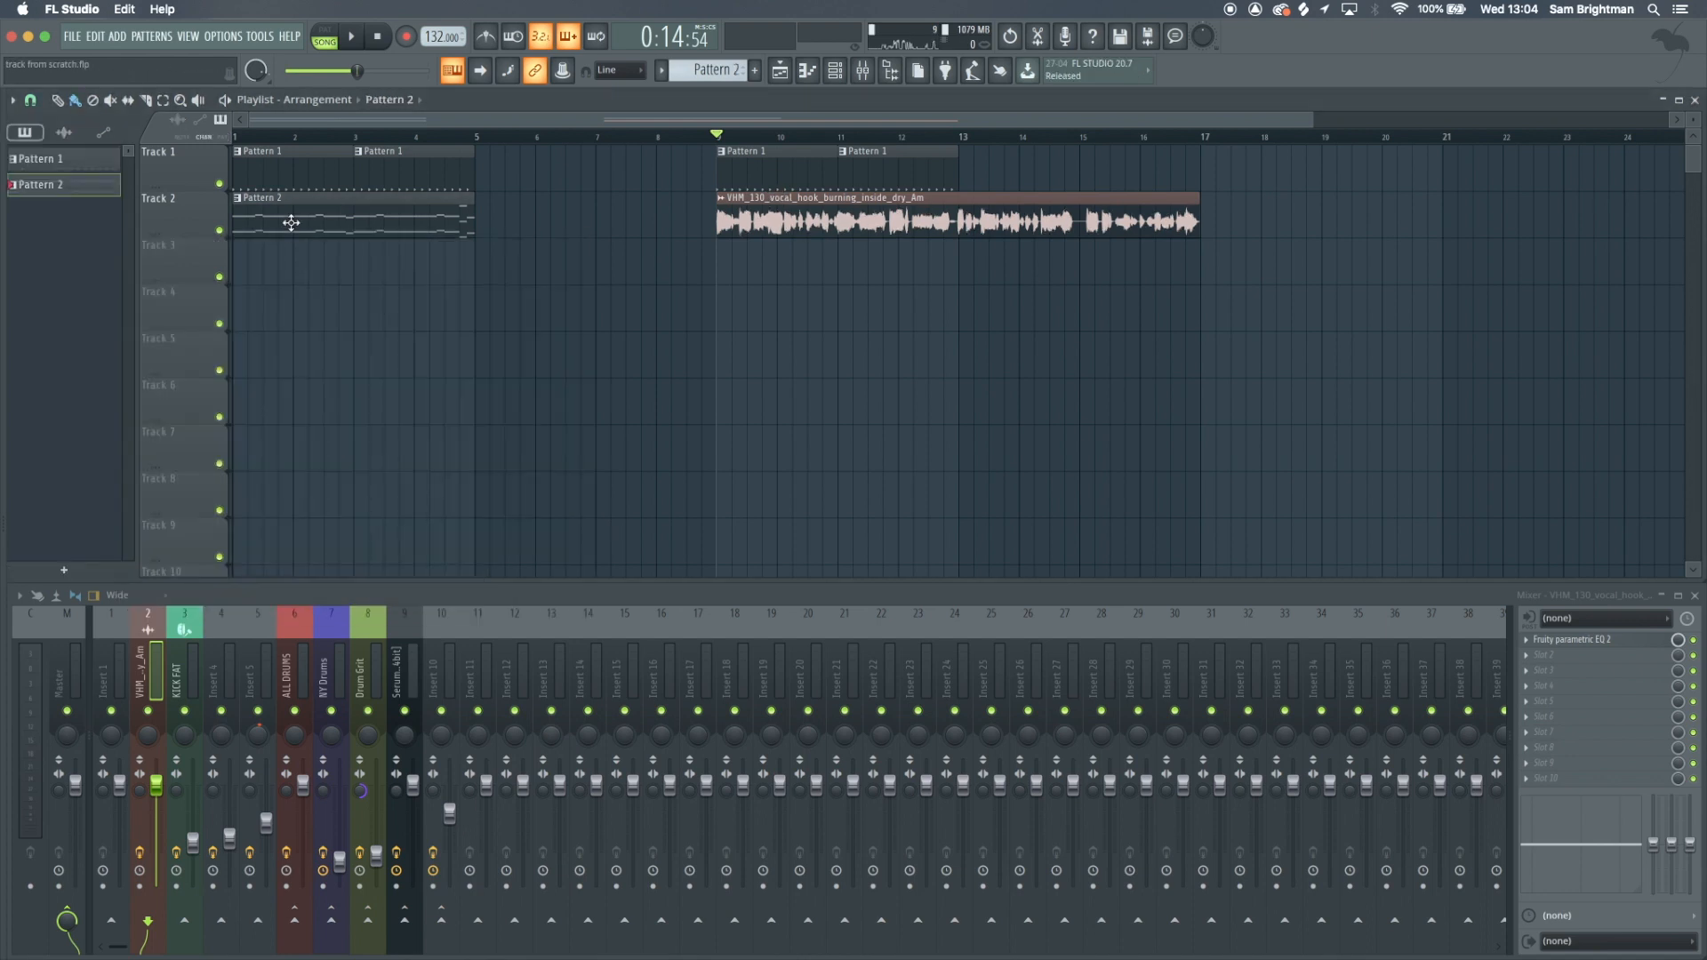
scroll(283, 371, "up", 3)
key("ctrl+a")
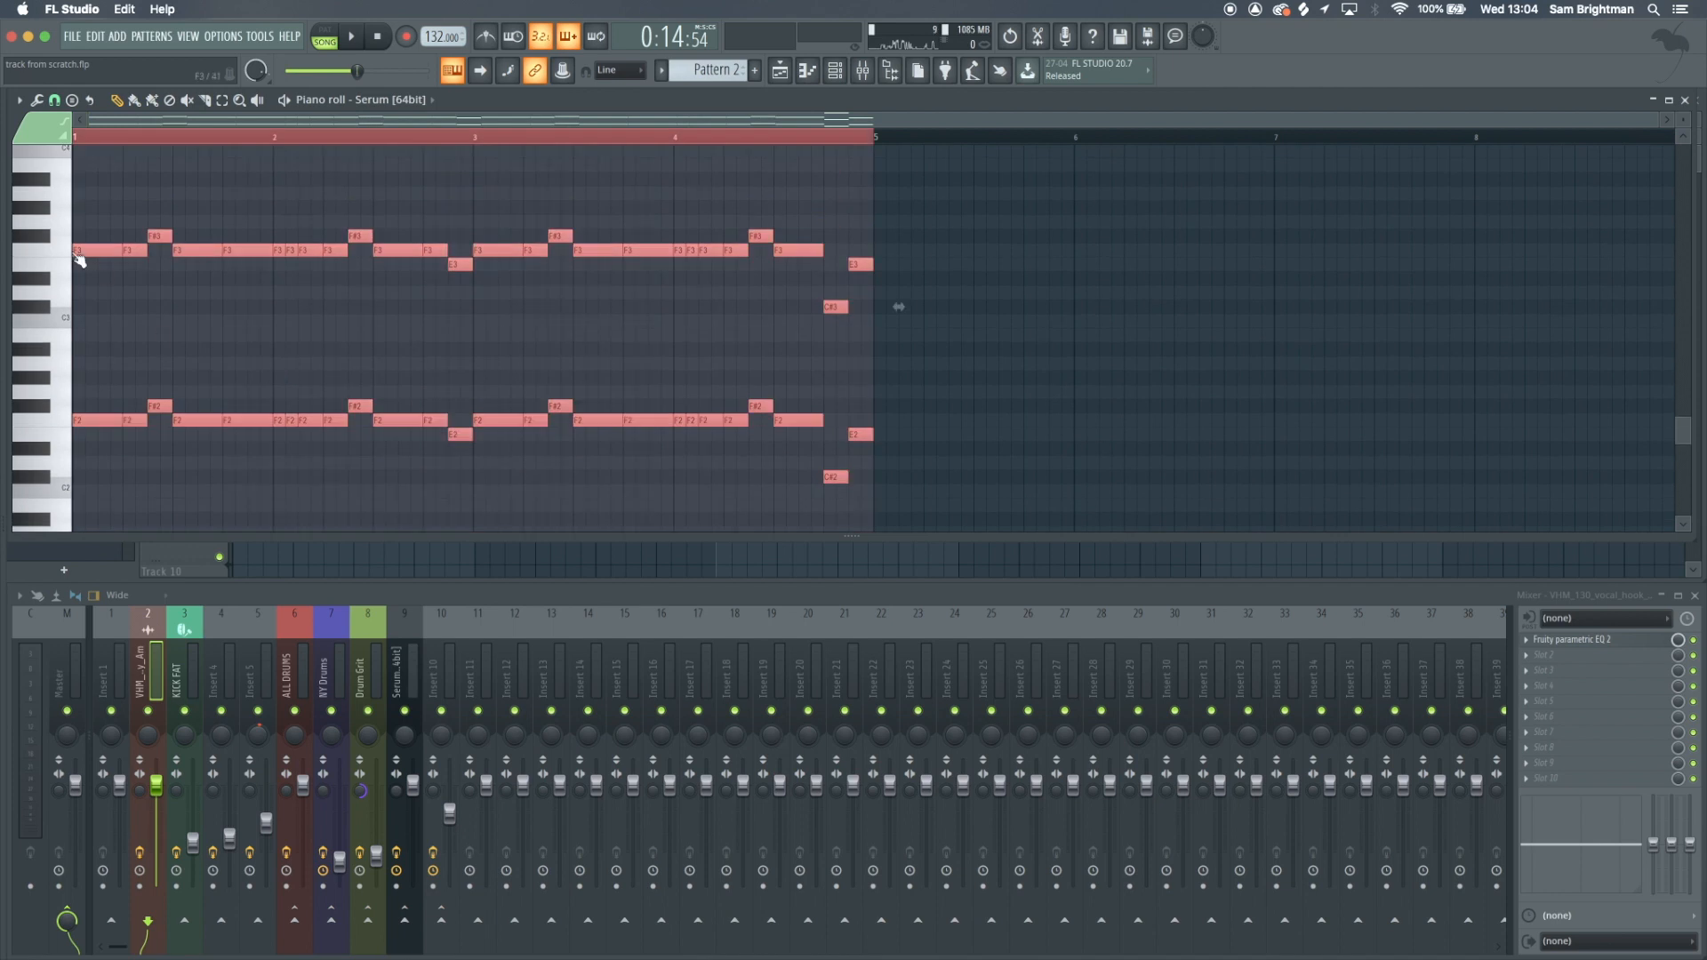
left_click_drag(80, 247, 82, 284)
key("Escape")
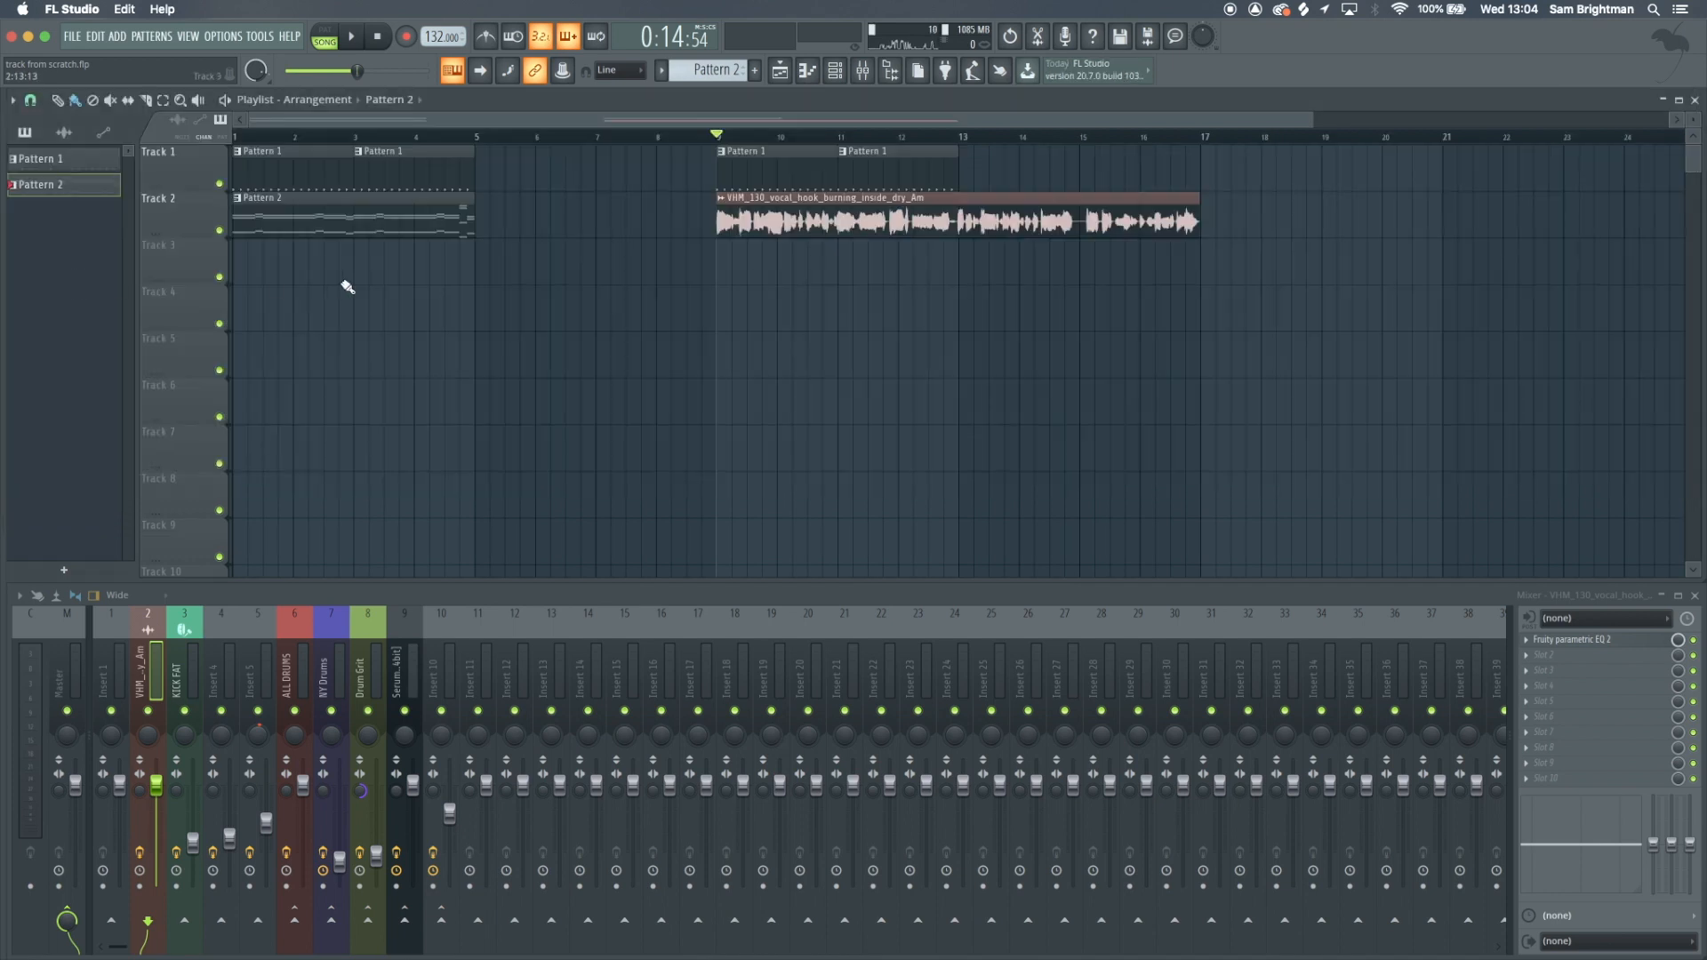
Transpose all notes of the Serum #2 channel in Pattern 2 down two semitones to match
left_click(835, 71)
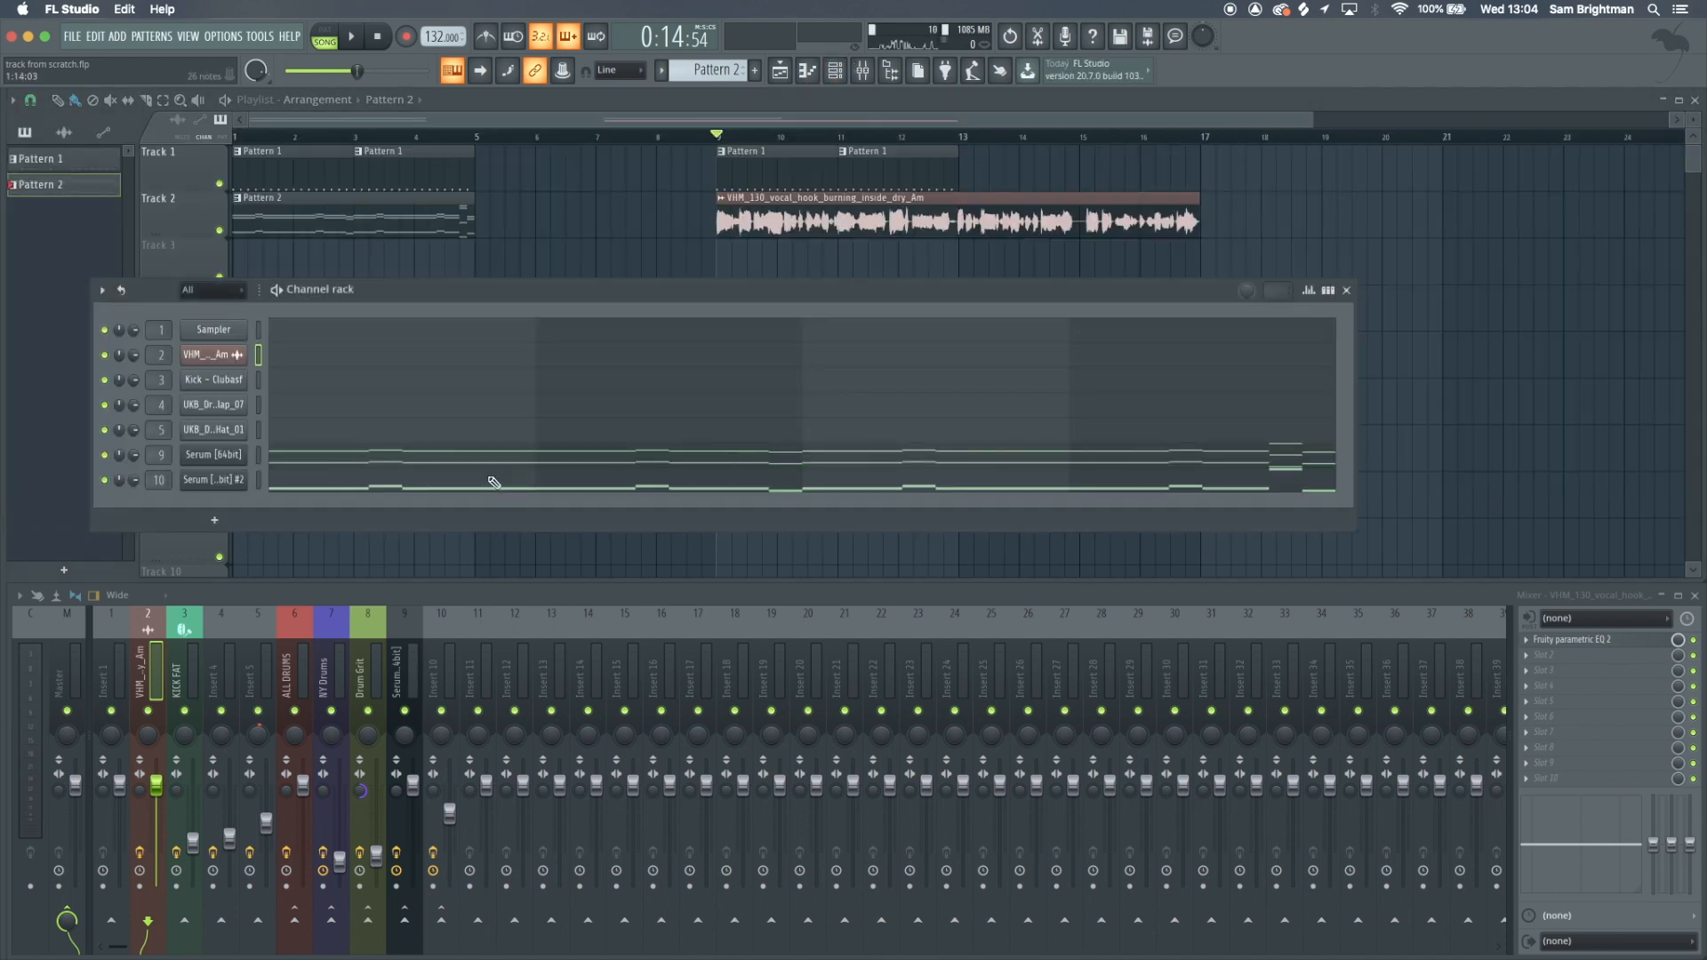
left_click(498, 486)
key("ctrl+a")
left_click_drag(84, 252, 87, 282)
Play the arrangement from bar 1 to hear the transposed bassline with the drums
key("space")
left_click(229, 355)
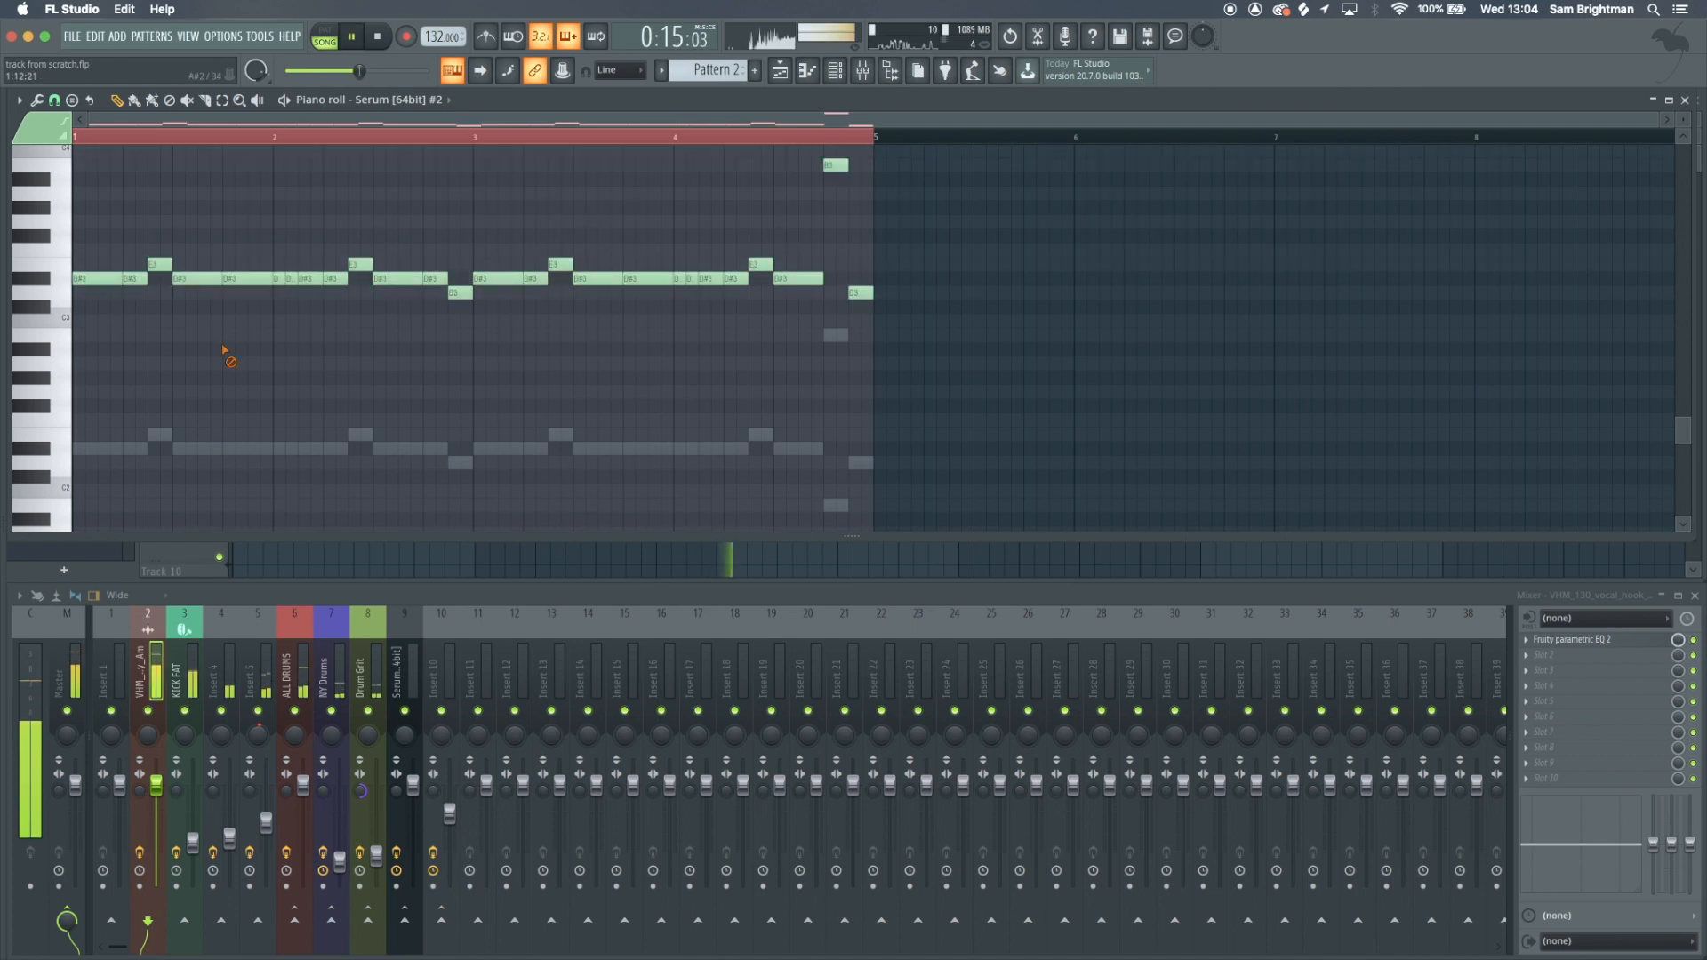
key("Escape")
key("Escape")
left_click_drag(305, 137, 234, 137)
scroll(335, 320, "down", 3)
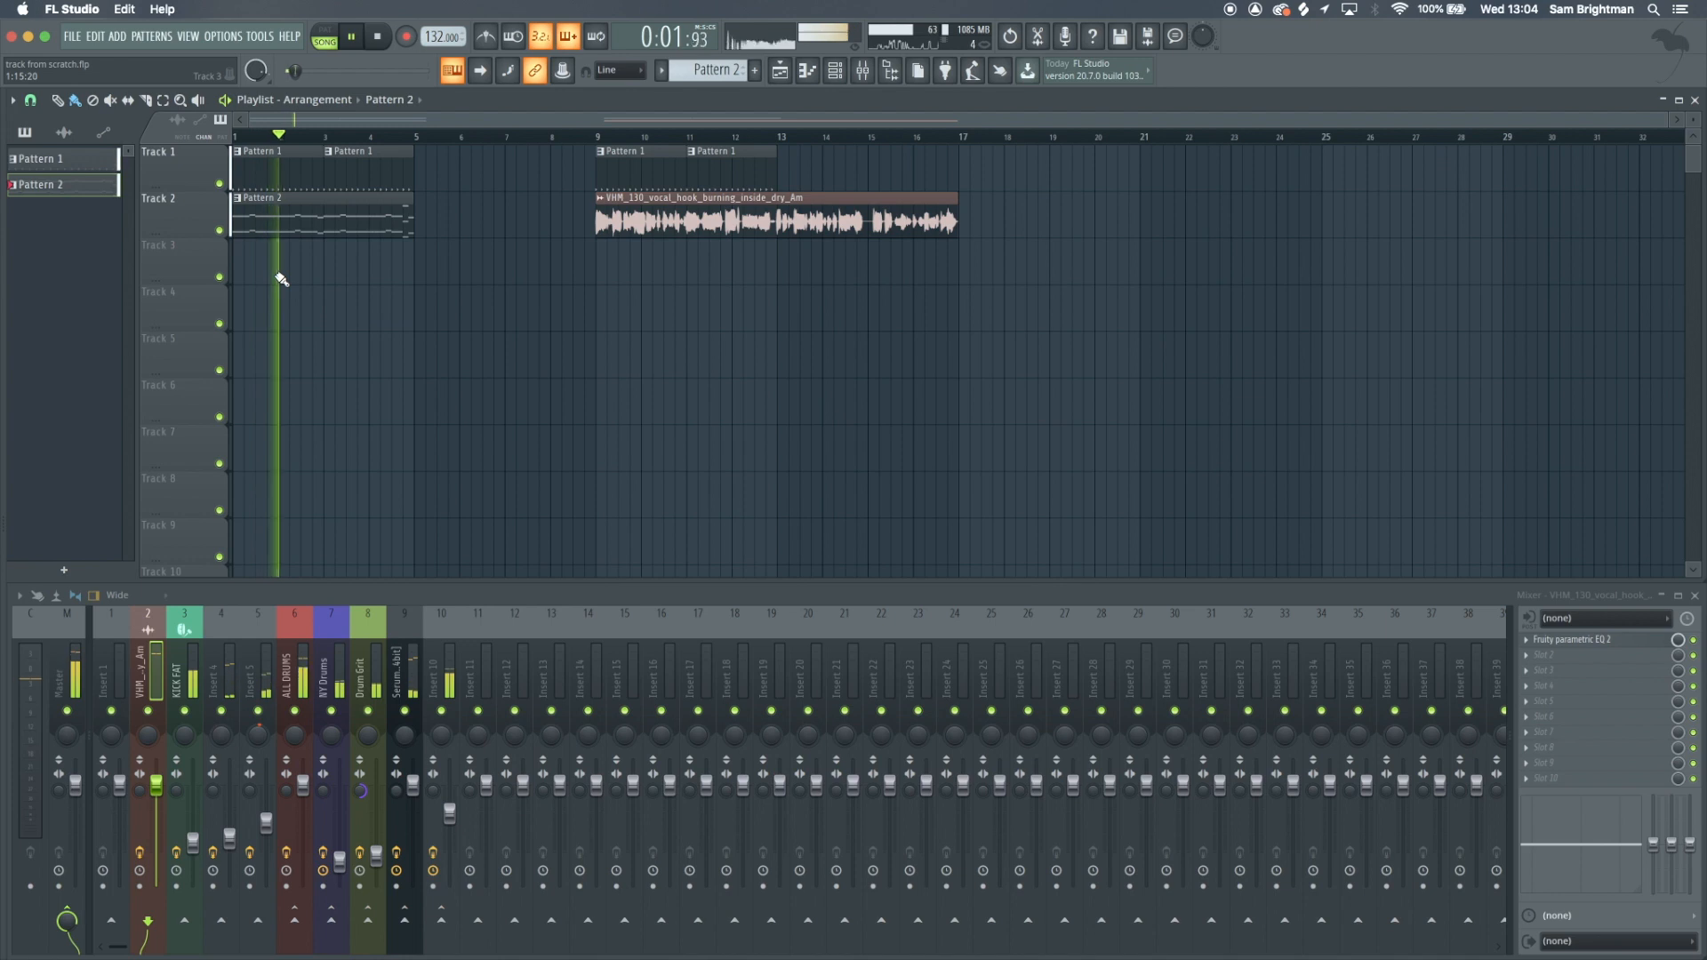
scroll(281, 279, "up", 3)
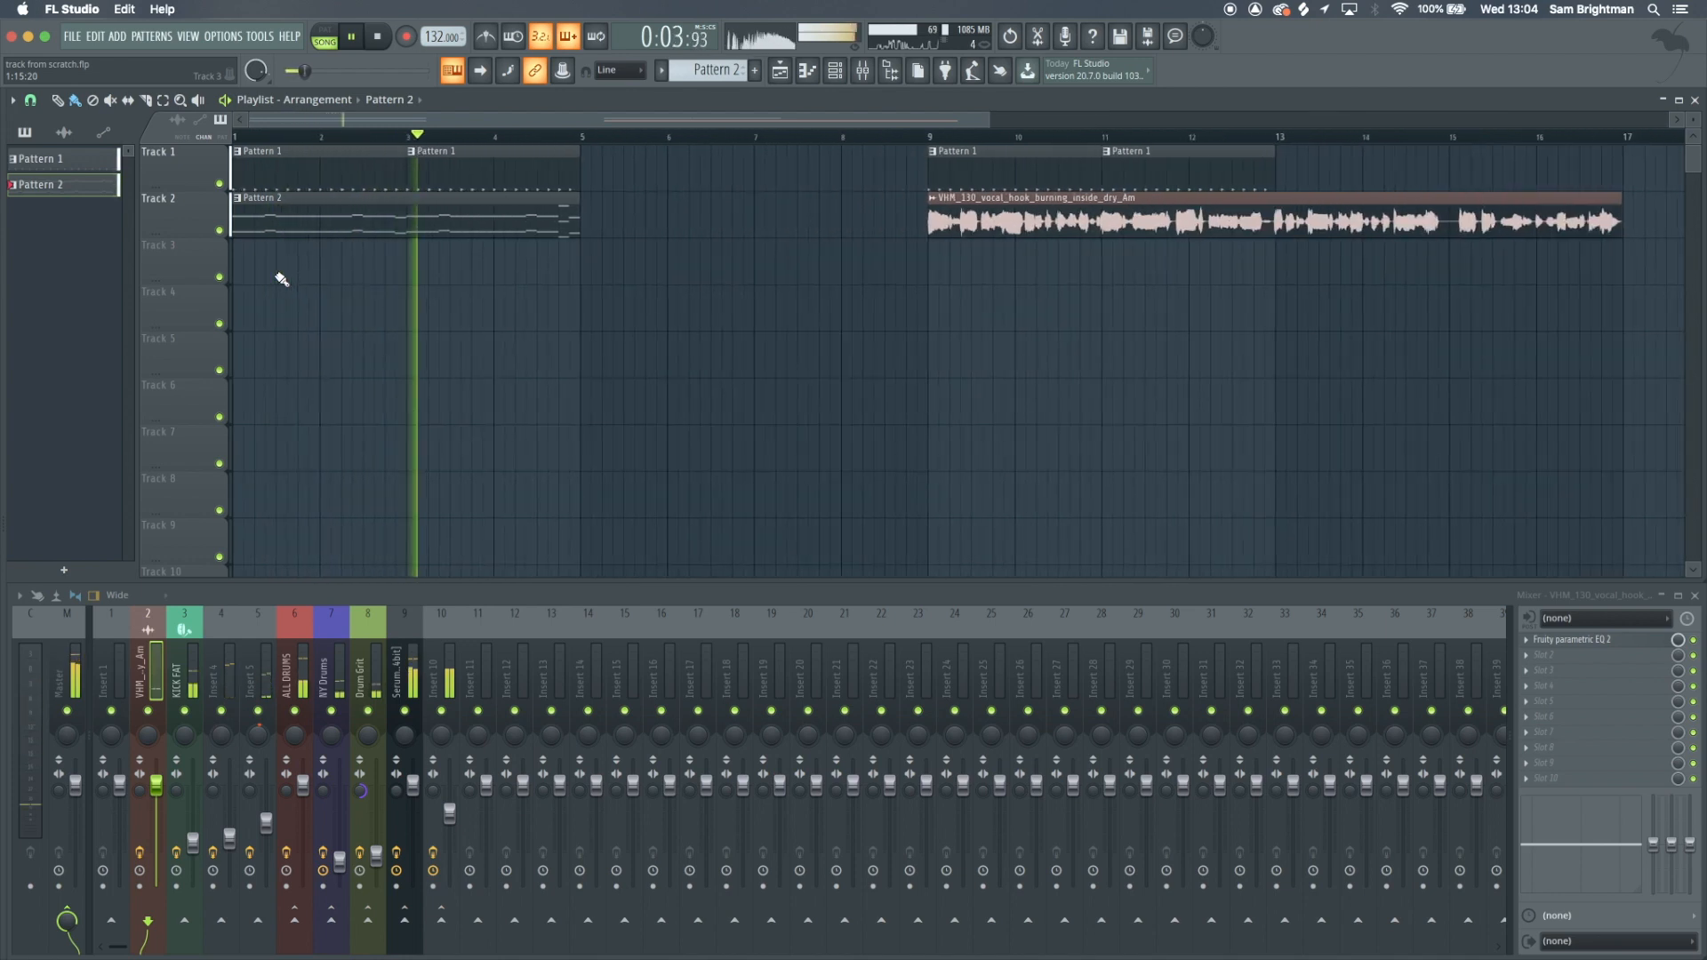
scroll(507, 350, "down", 3)
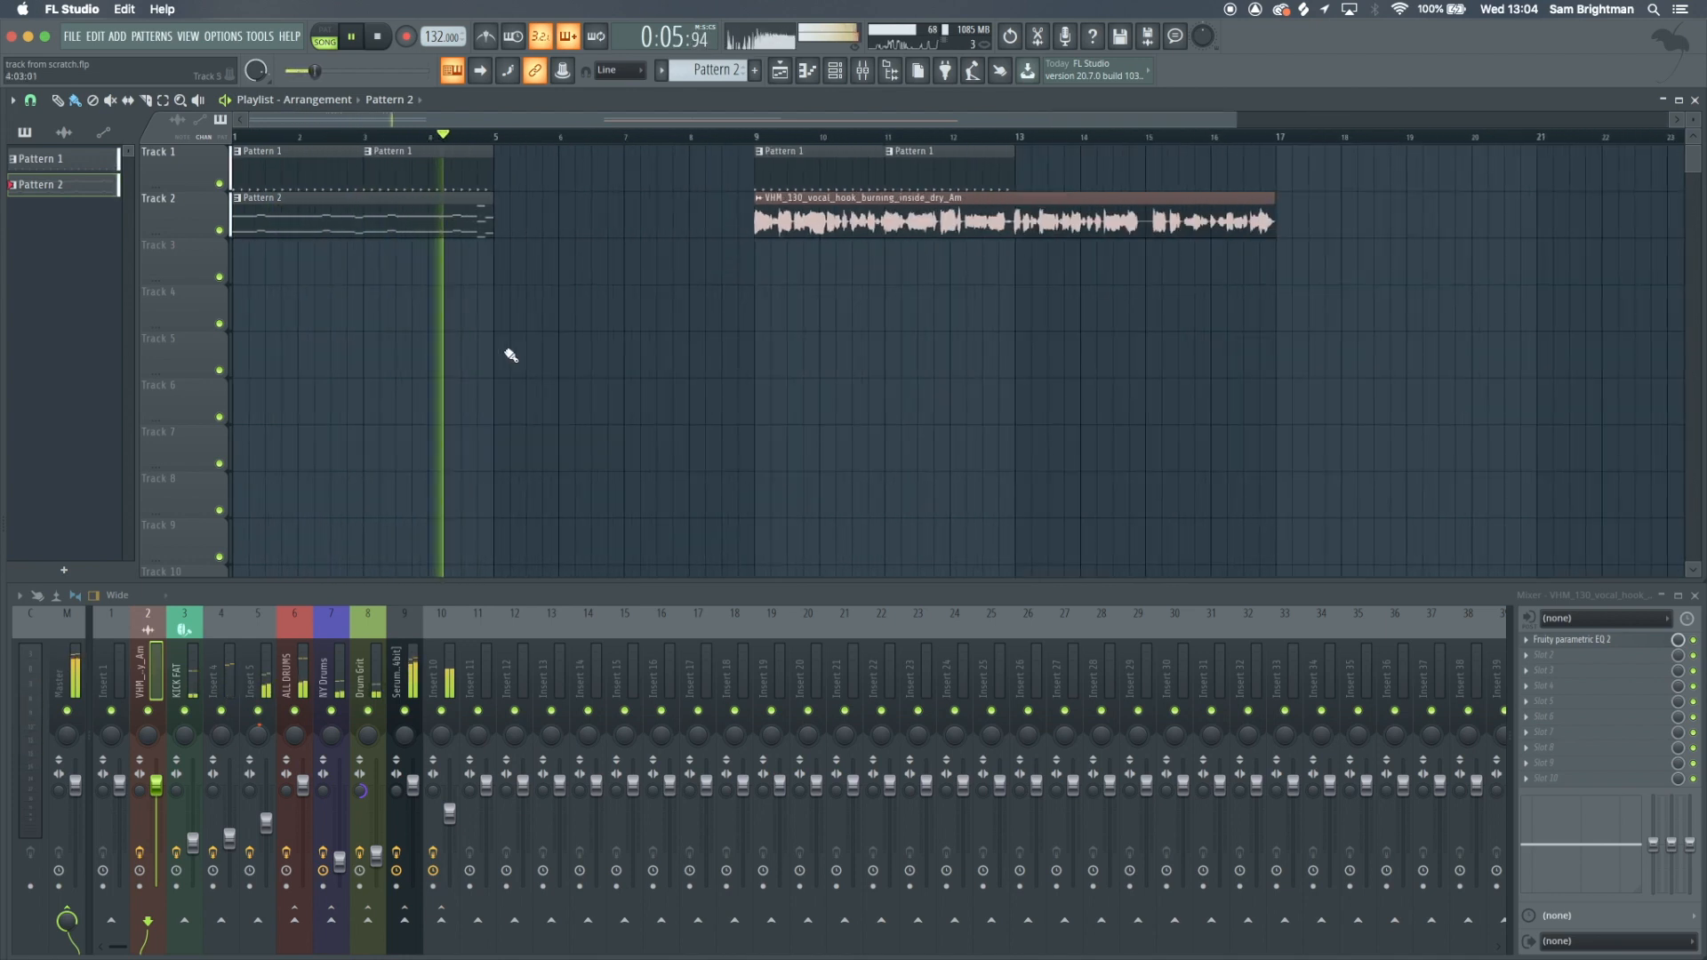
key("space")
Play the vocal section from bar 9 and check the vocal hook clip's channel settings
left_click(755, 136)
key("space")
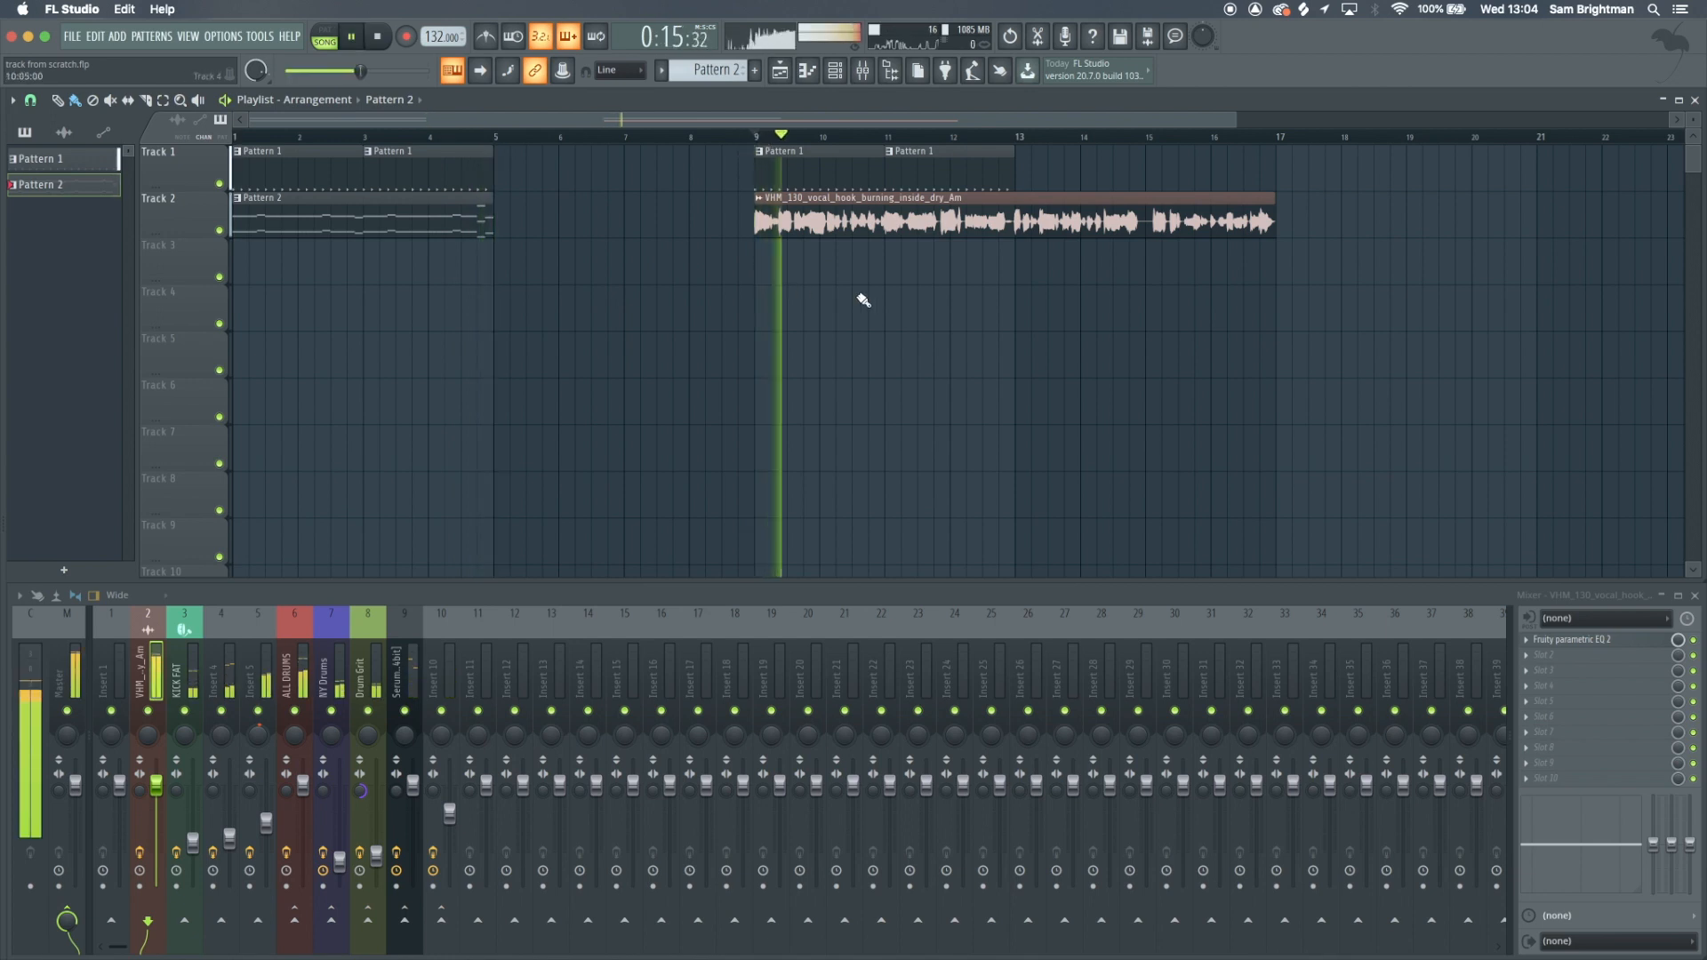
scroll(880, 301, "down", 2)
key("space")
double_click(717, 218)
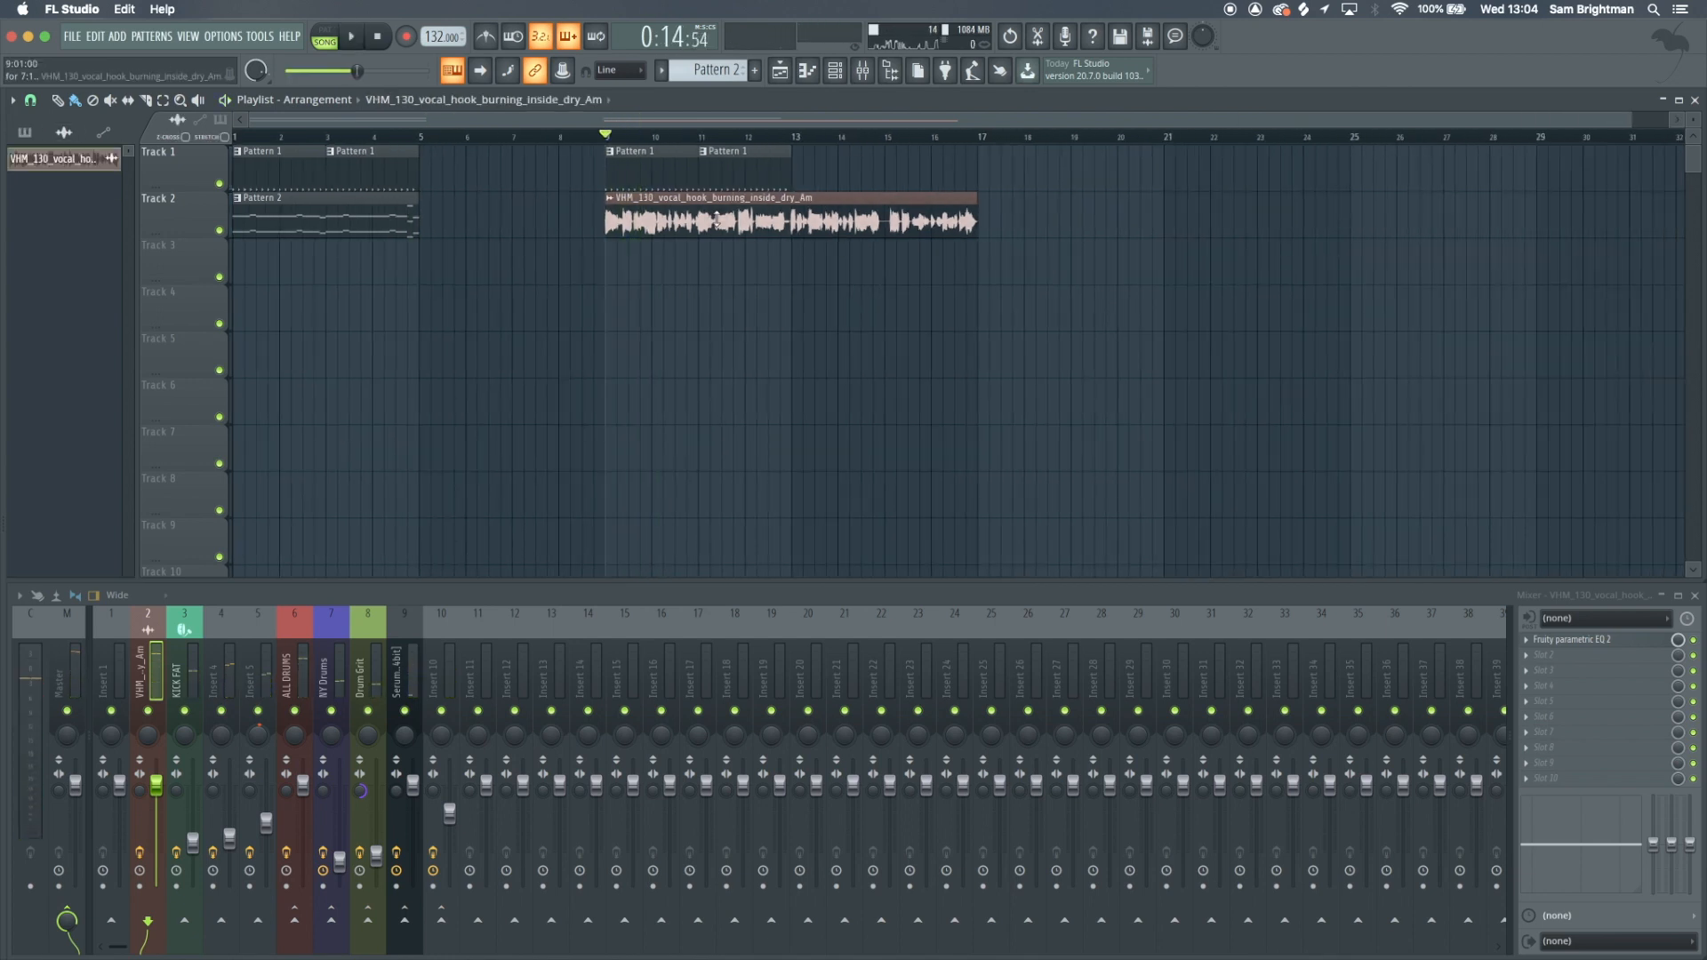
key("Escape")
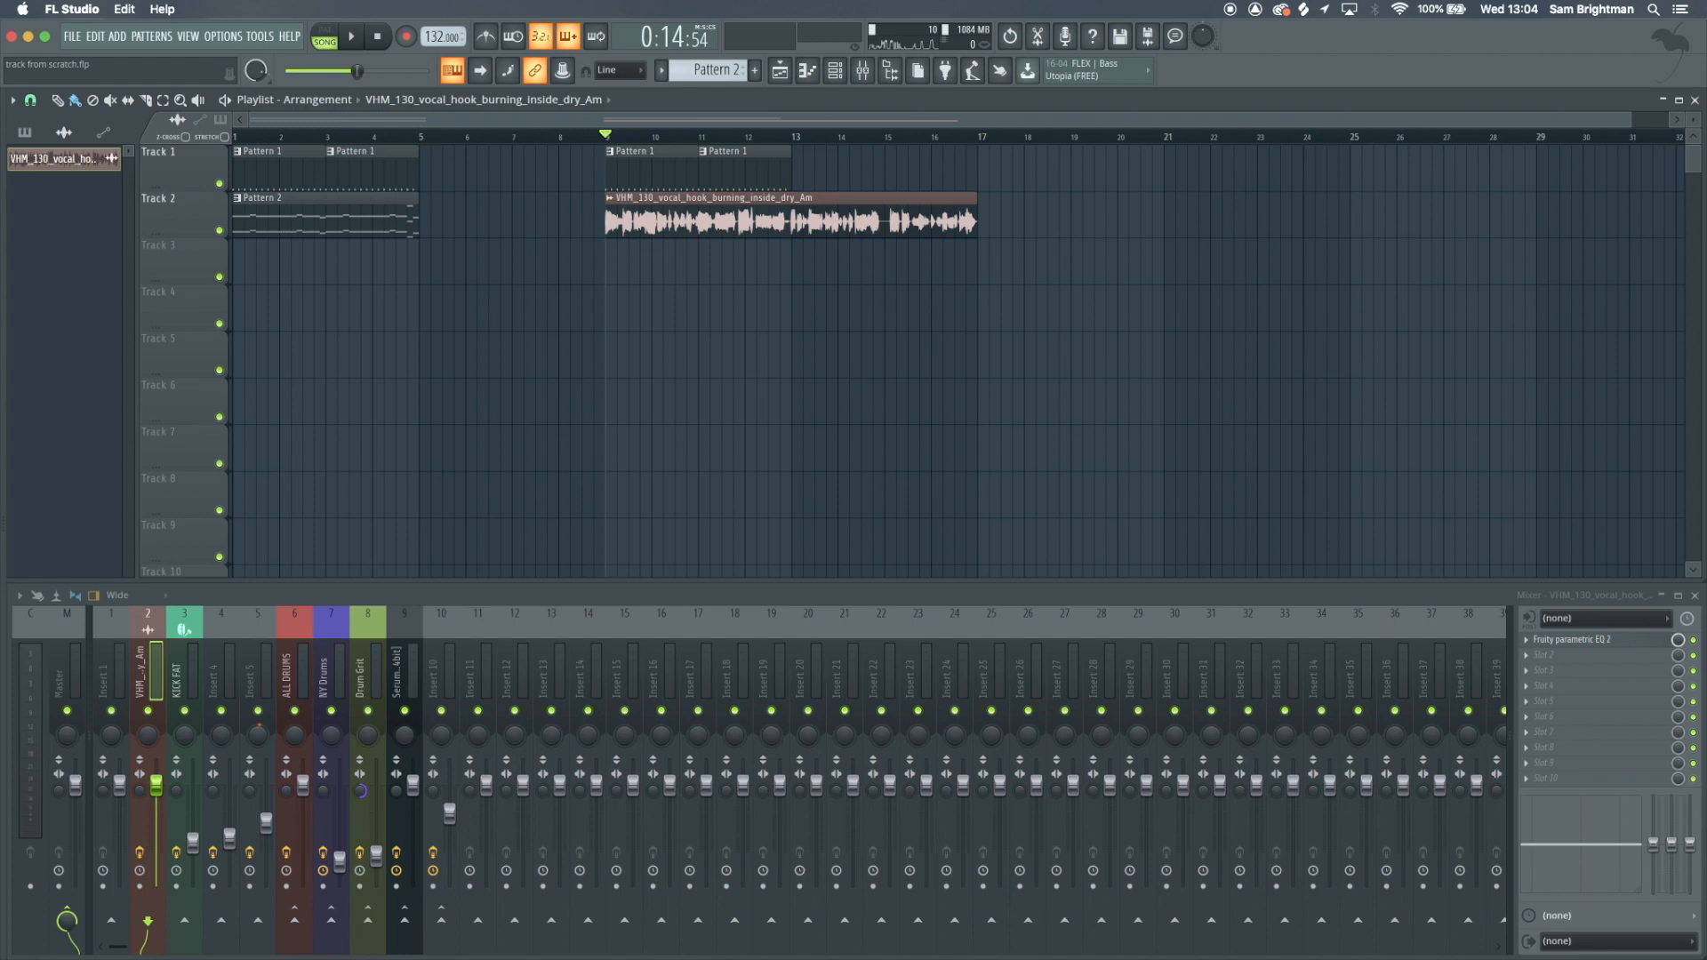
Duplicate the two Pattern 1 clips under the vocal section to bars 13 and 15 on Track 1
left_click(743, 594)
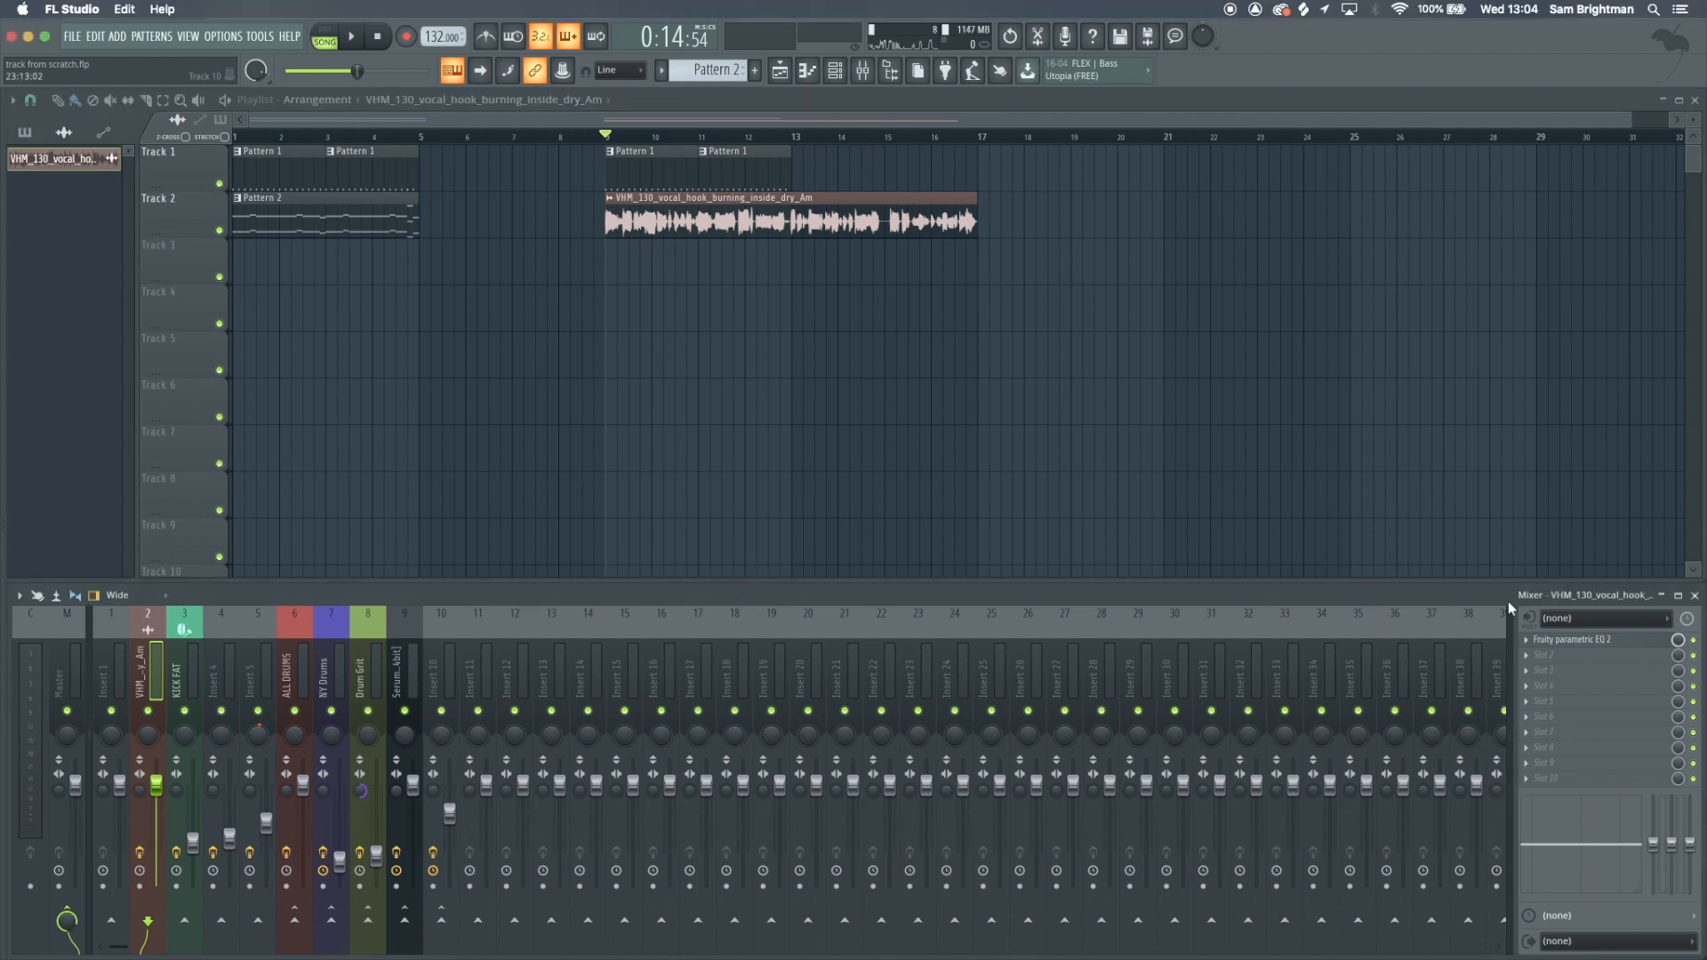
scroll(653, 302, "up", 4)
left_click(842, 168, "super")
key("super+b")
right_click(877, 416)
scroll(879, 418, "down", 2)
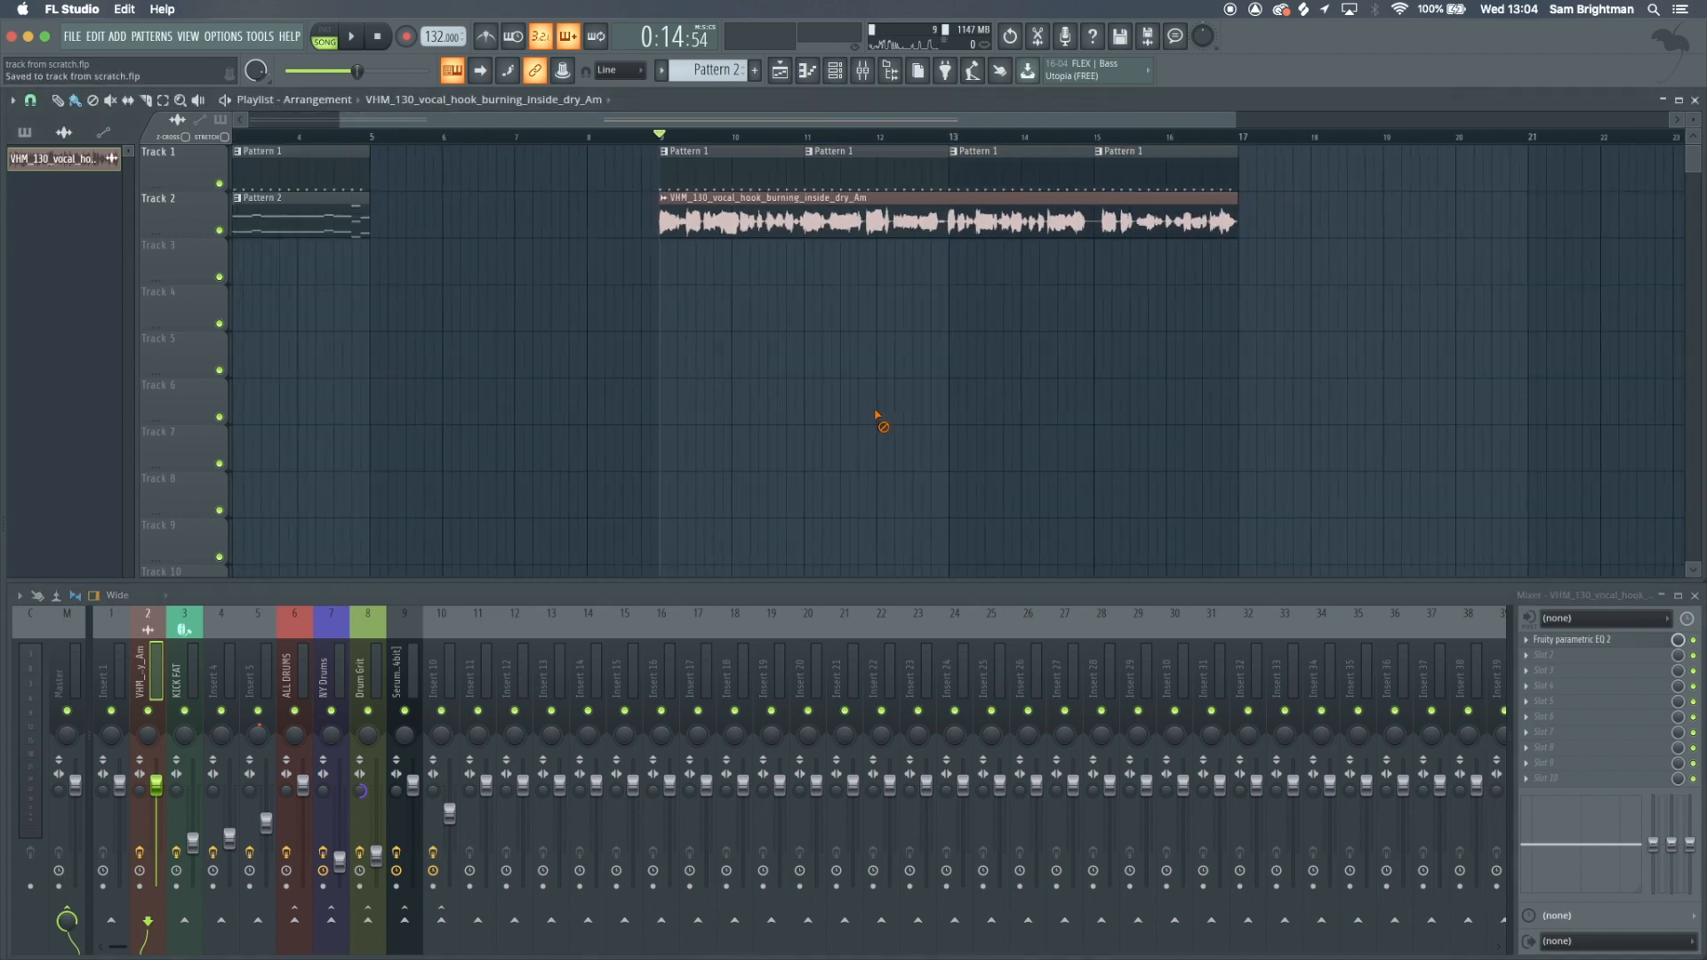
Check the vocal track's Fruity parametric EQ 2 with a short playback from bar 9 and save the project
left_click(1598, 649)
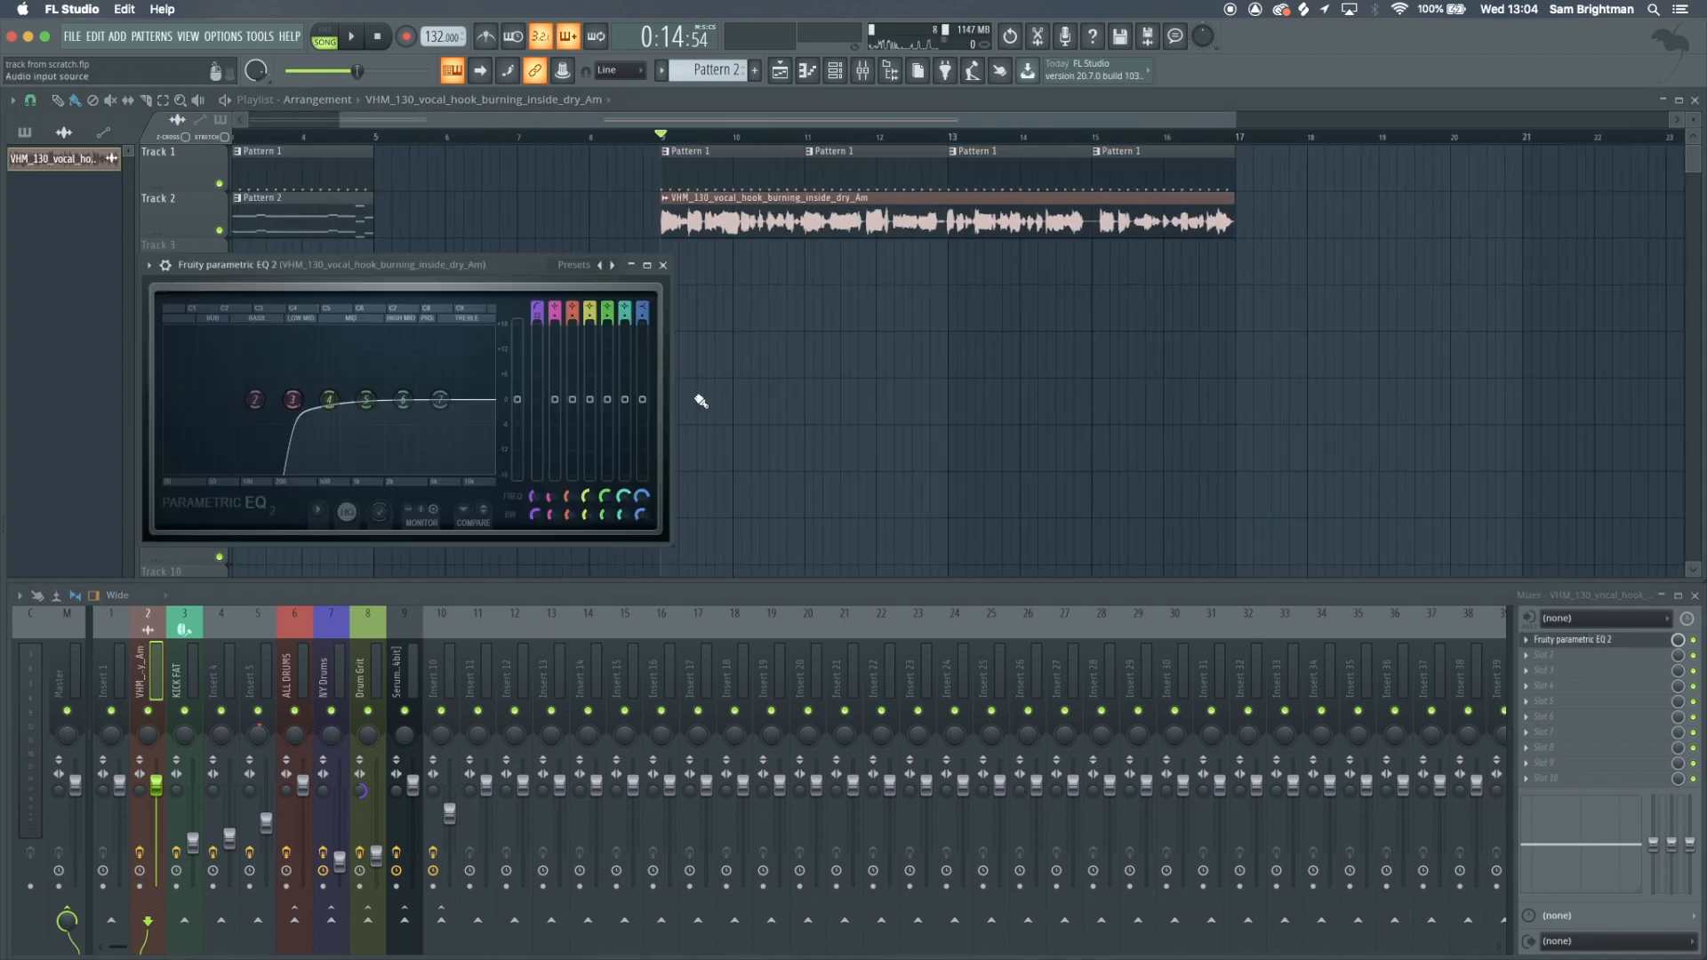
left_click(669, 264)
key("space")
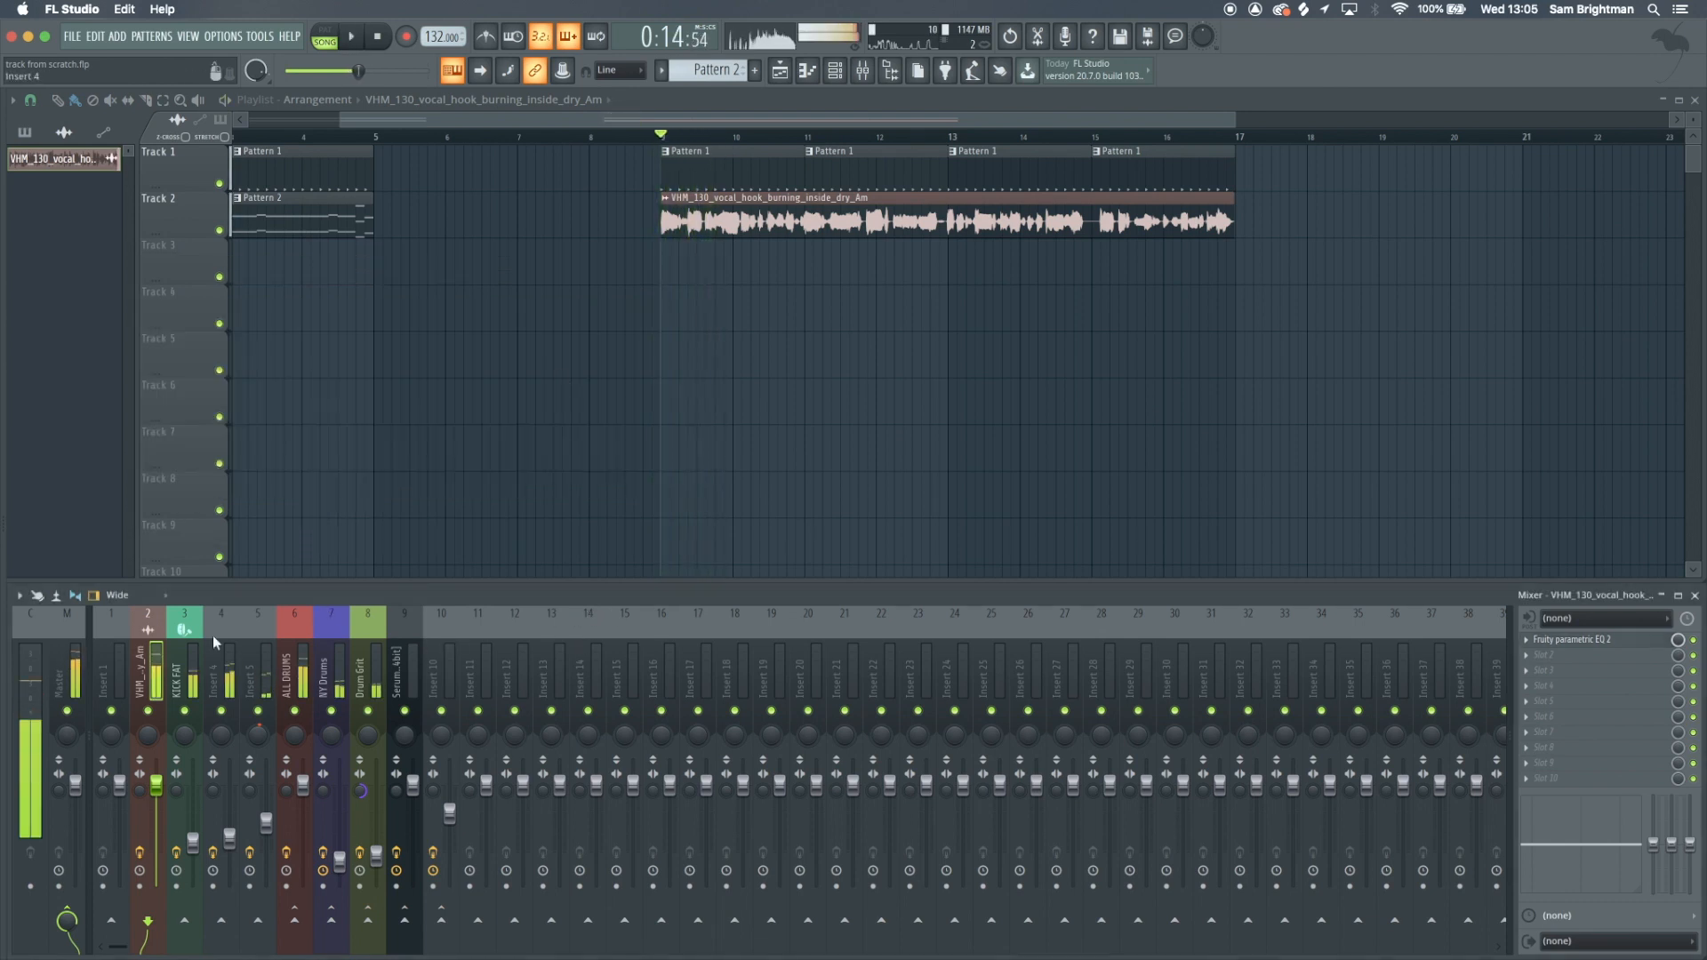
key("space")
key("super+s")
Load the BEST VOCAL BOI mixer track state onto the vocal hook's insert and lower its fader slightly
left_click(19, 596)
mouse_move(53, 639)
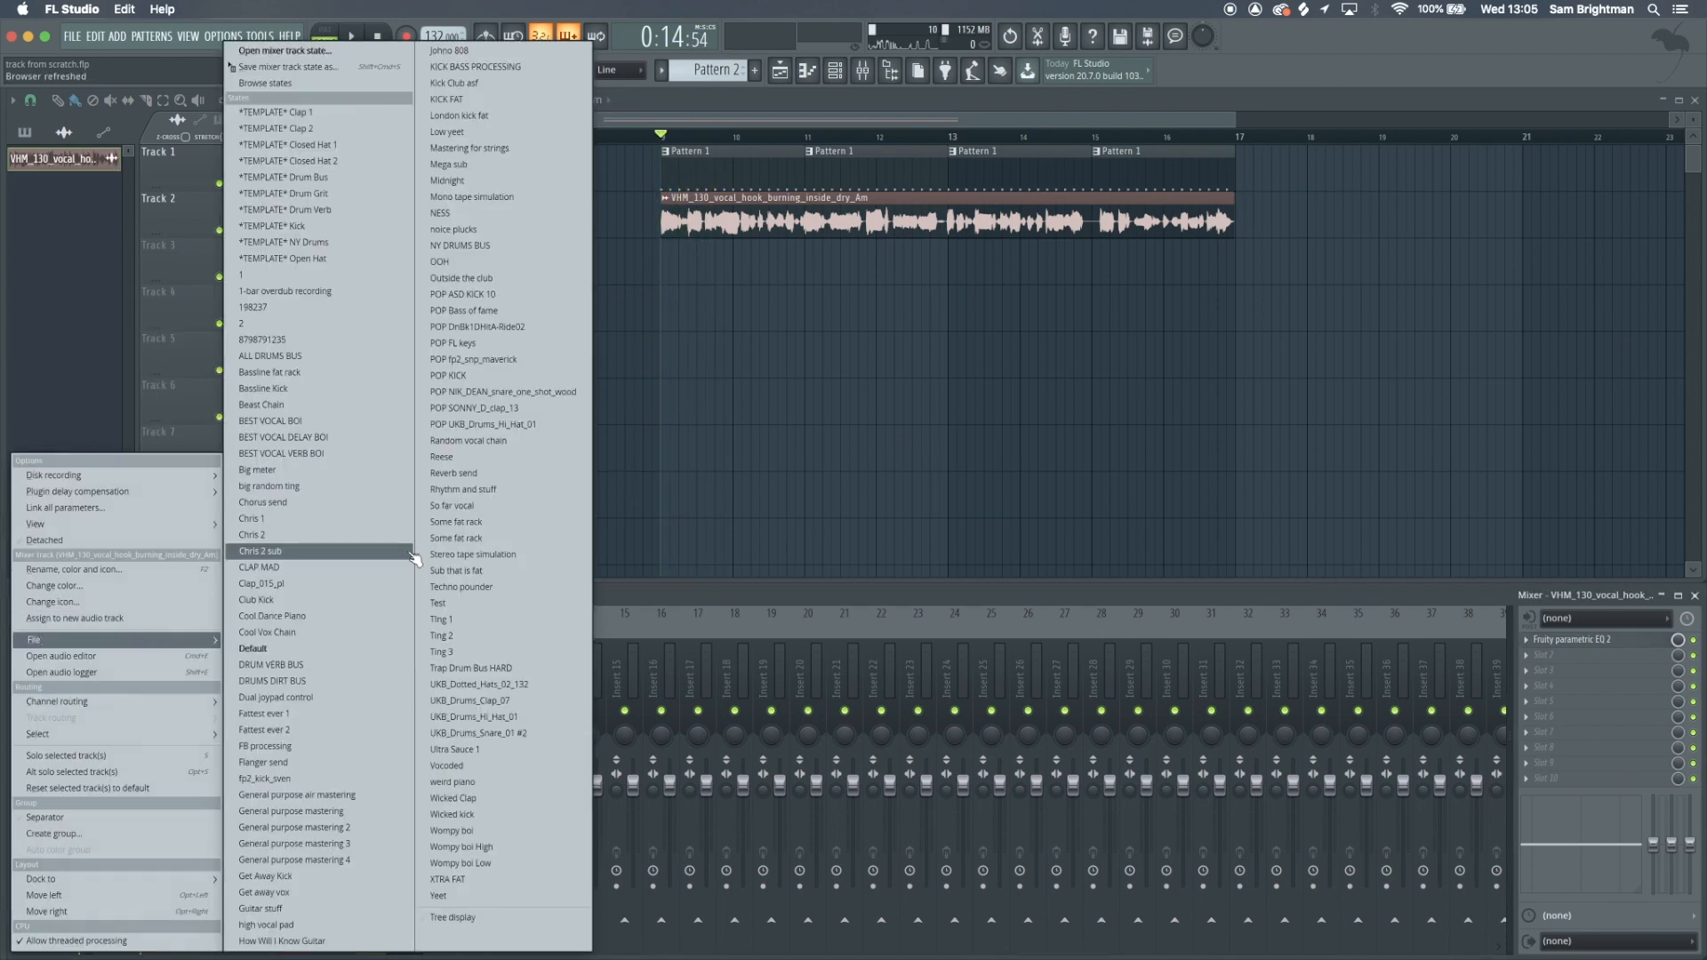
left_click(319, 346)
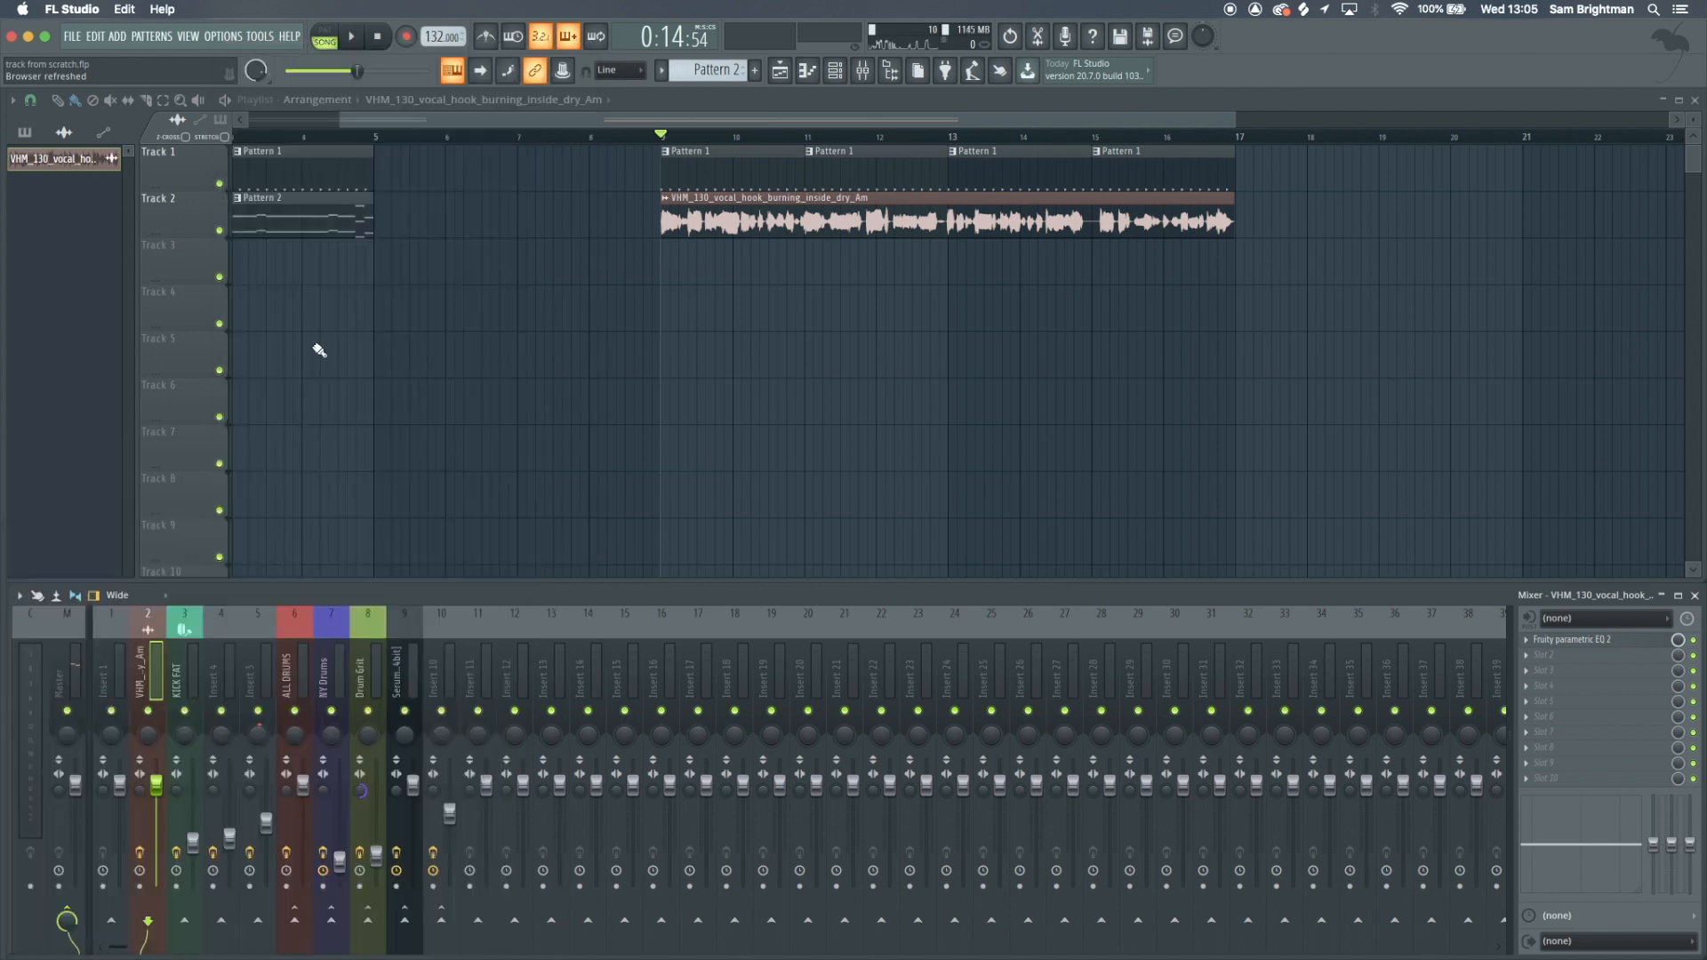
left_click(20, 601)
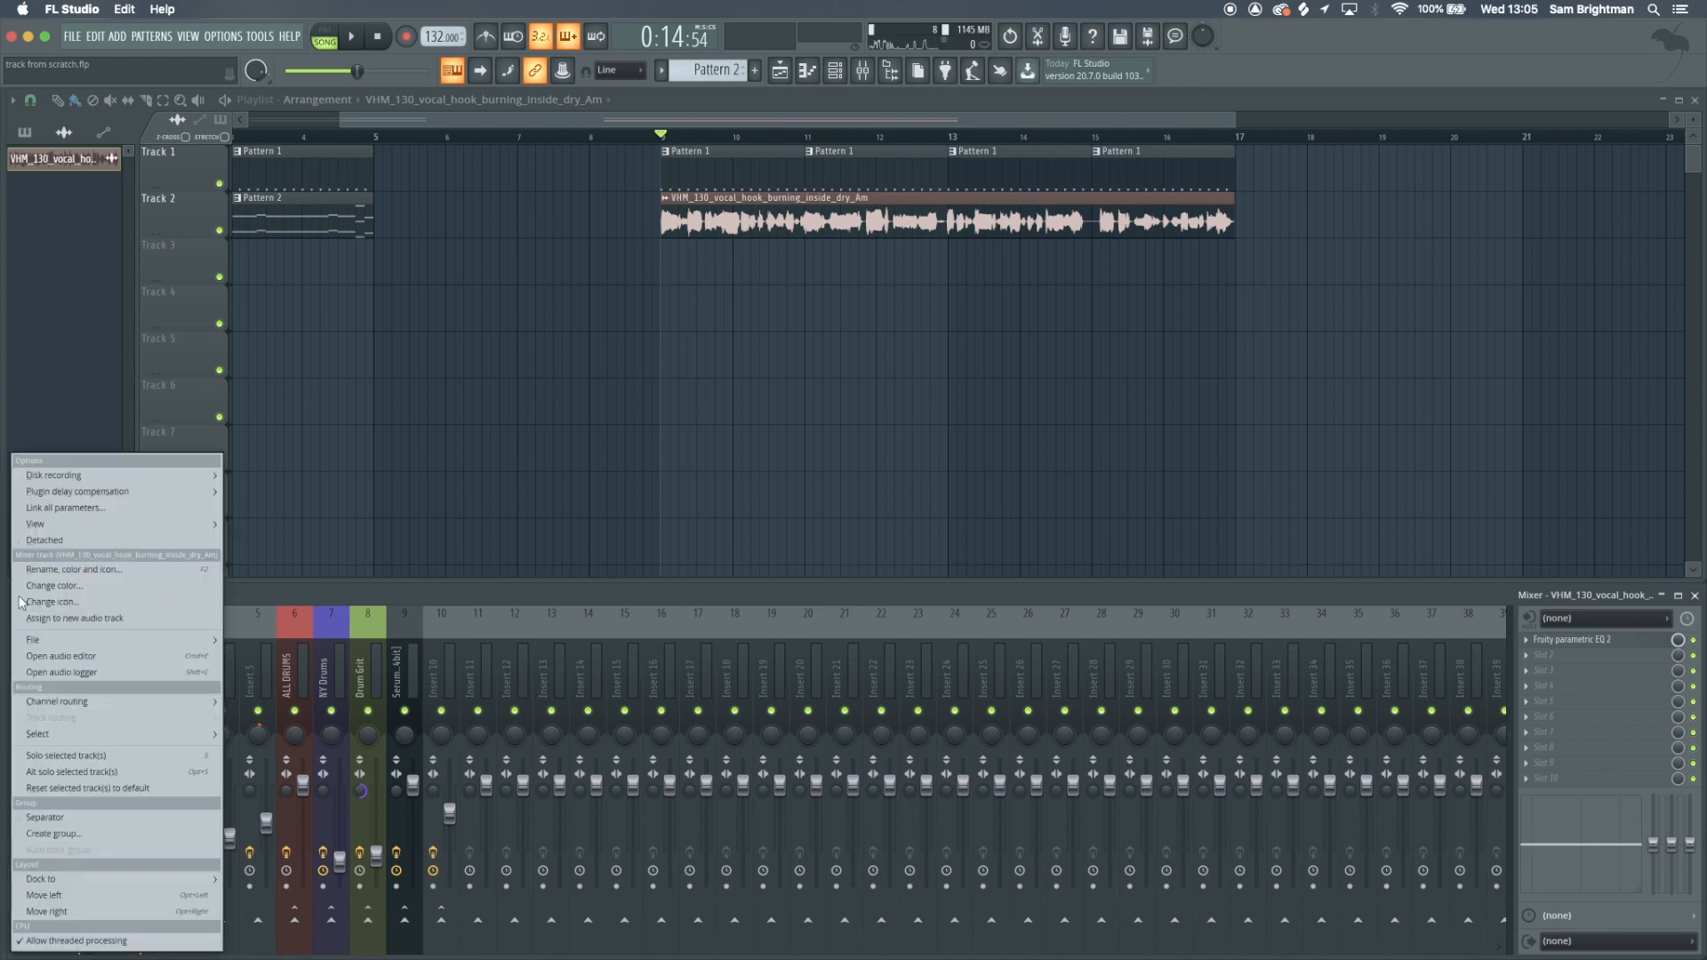
mouse_move(31, 640)
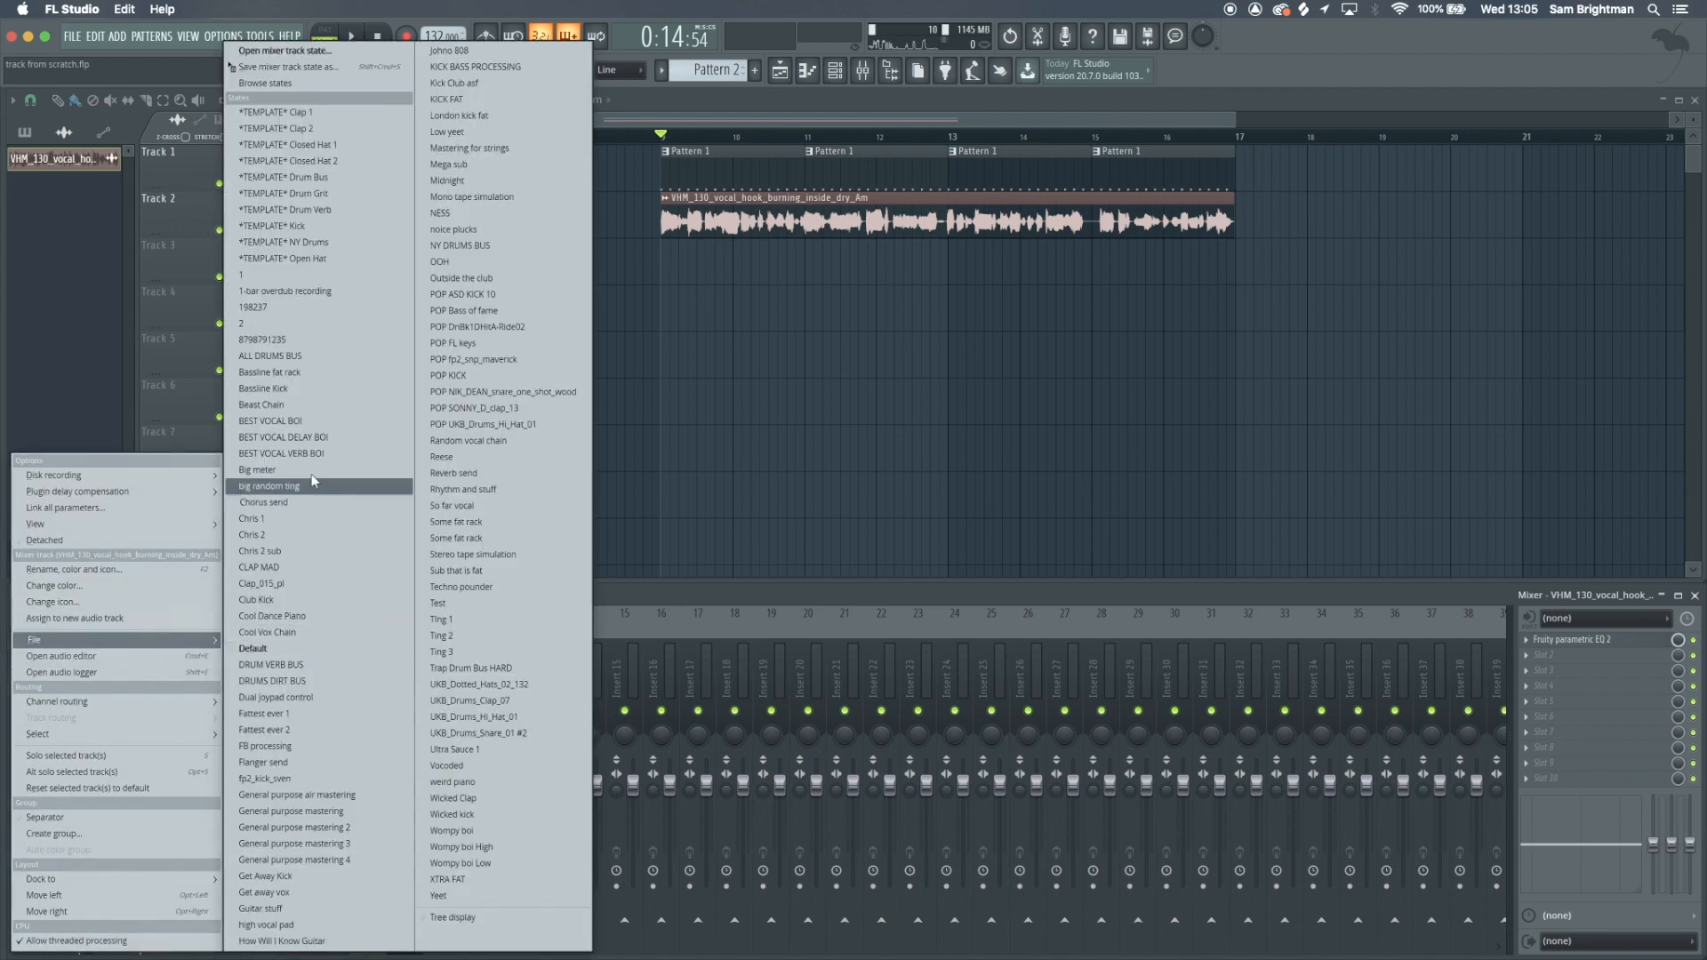
left_click(319, 421)
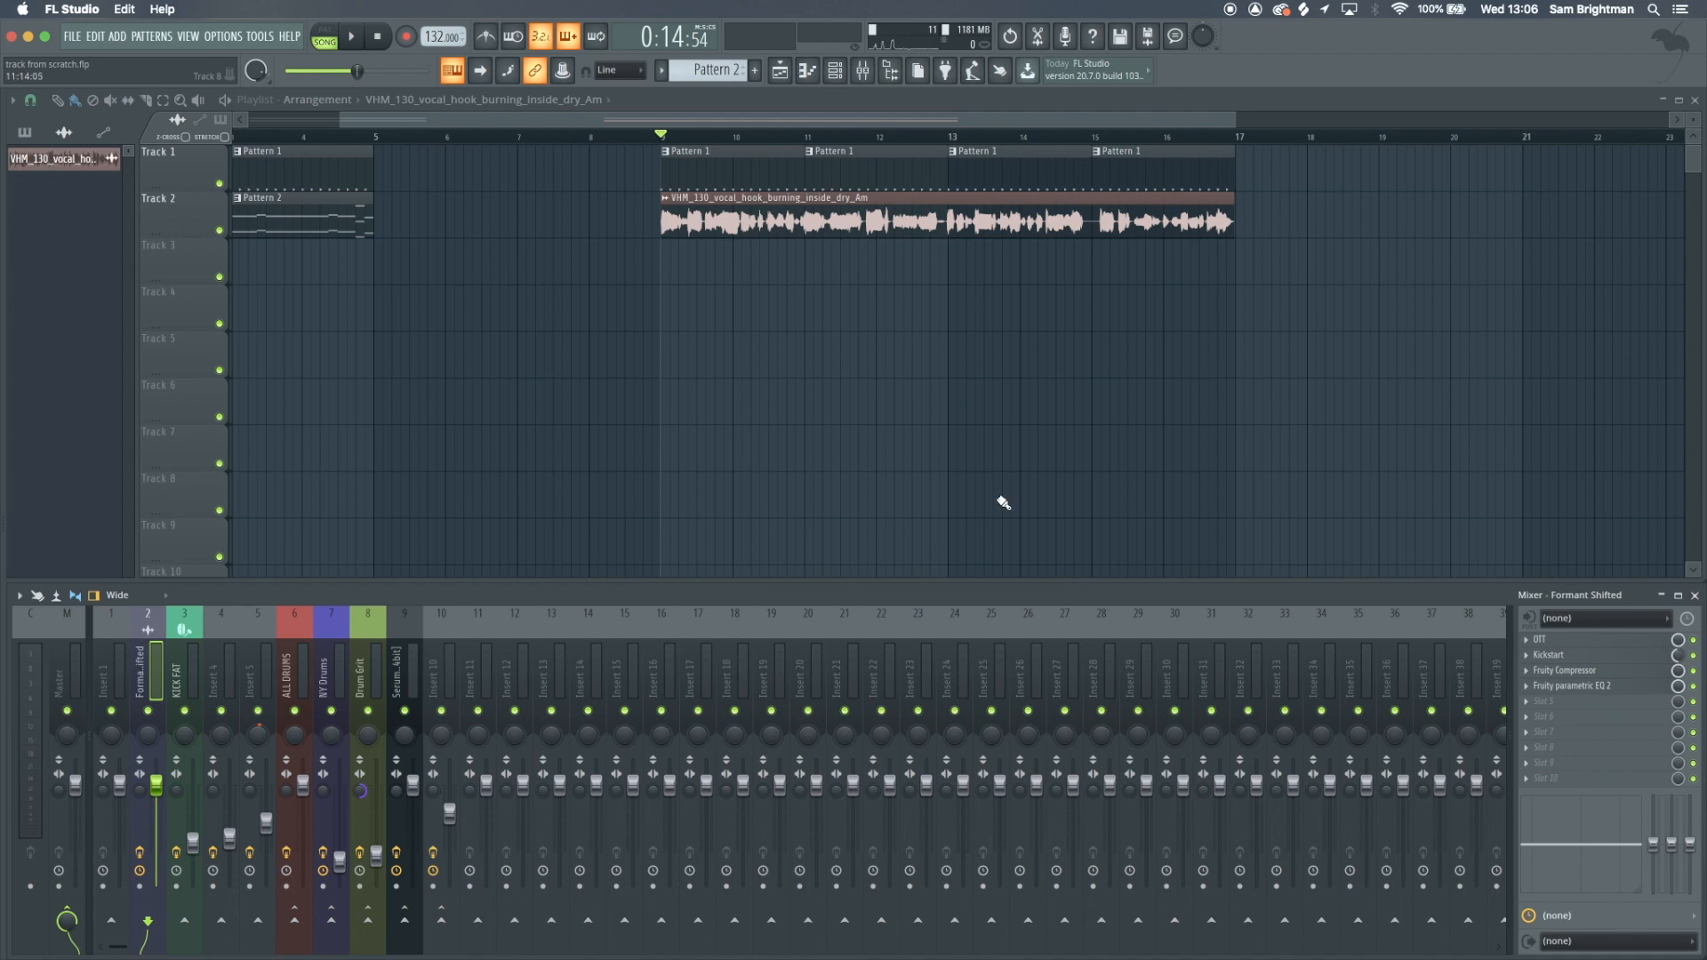
left_click_drag(155, 784, 156, 801)
Open OTT on the Formant Shifted vocal track and play the section from bar 9 through it
left_click_drag(383, 959, 761, 338)
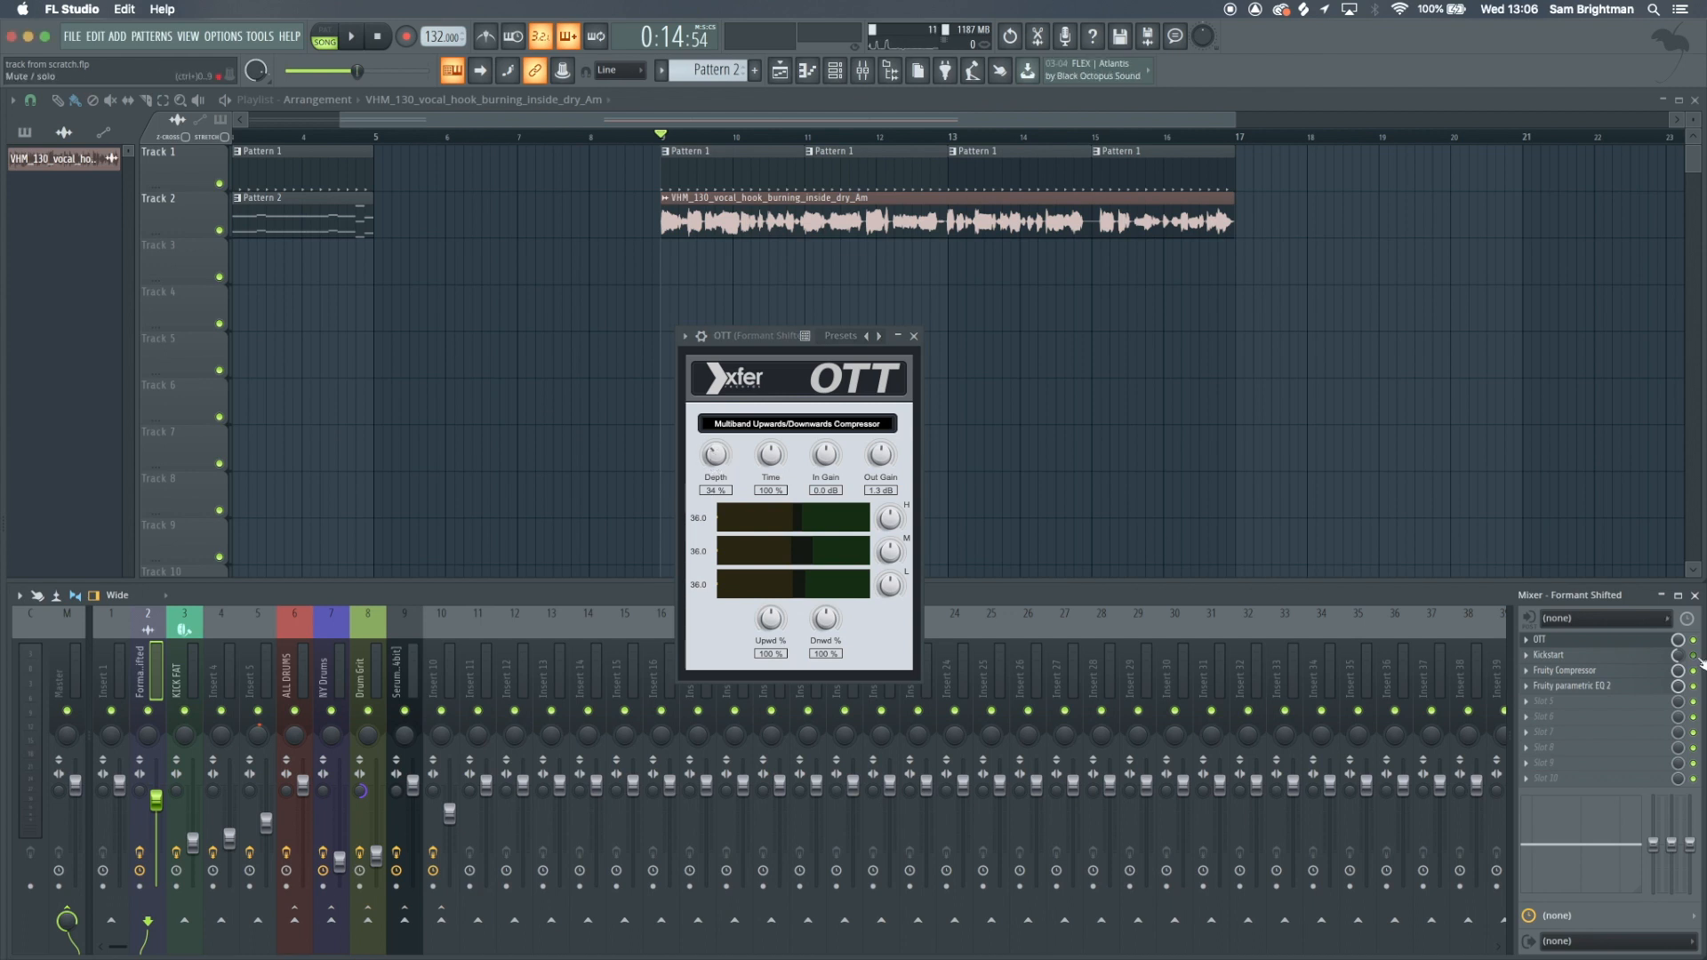
key("space")
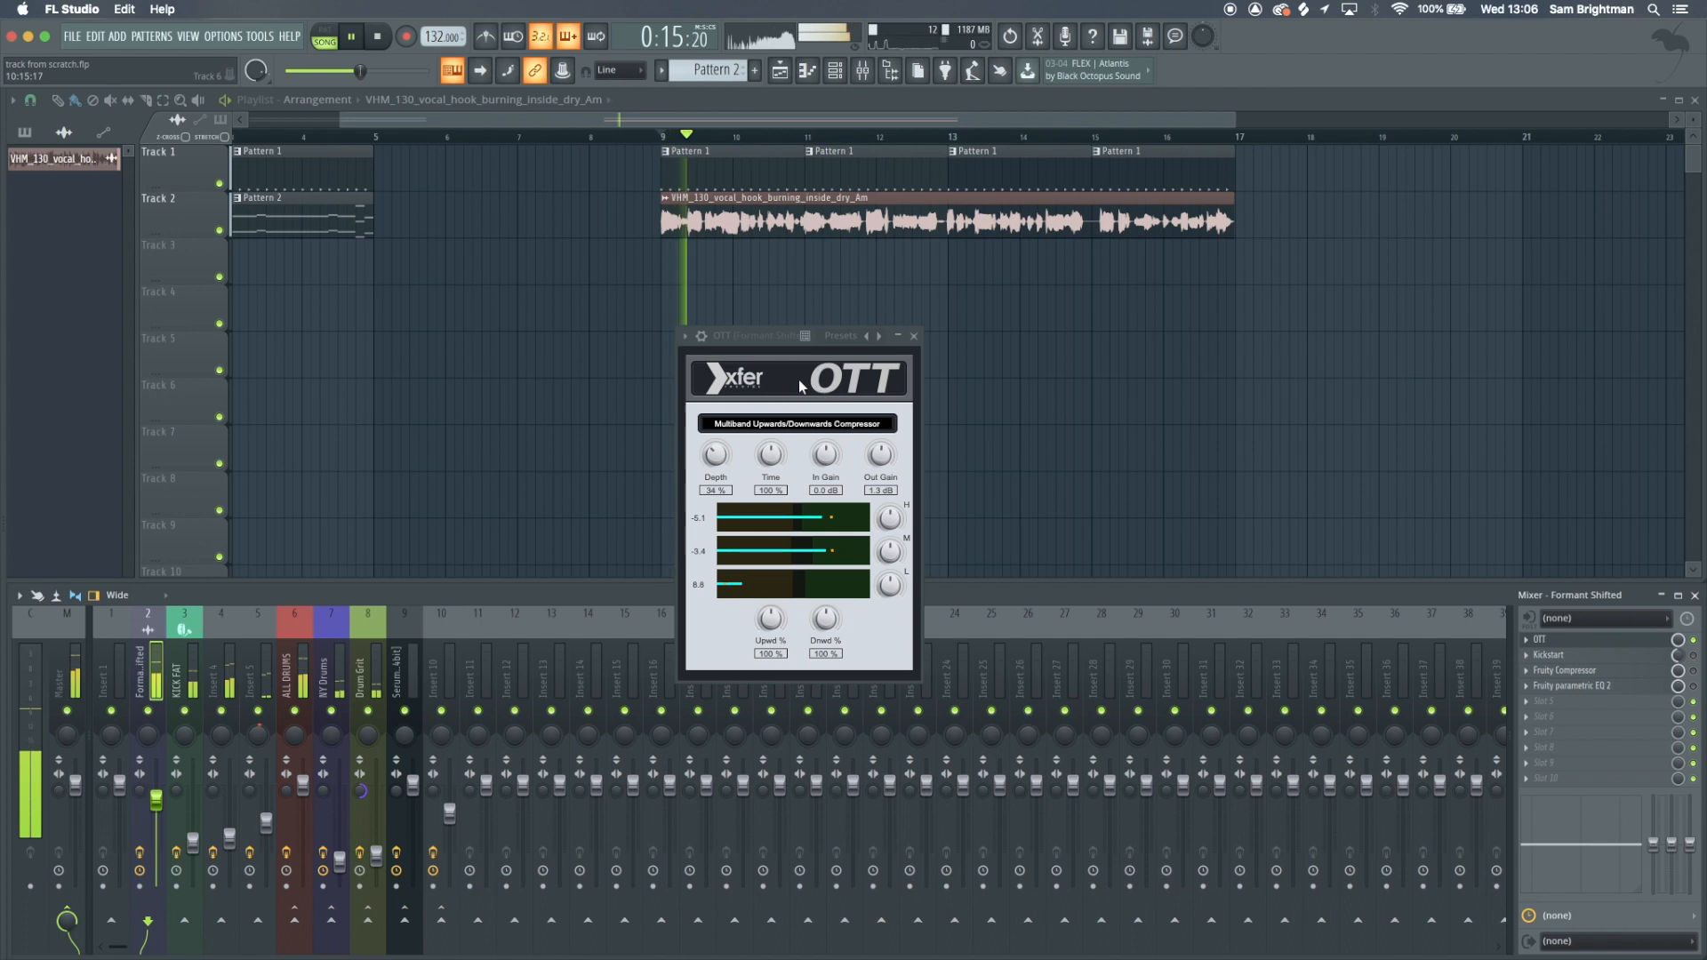
key("space")
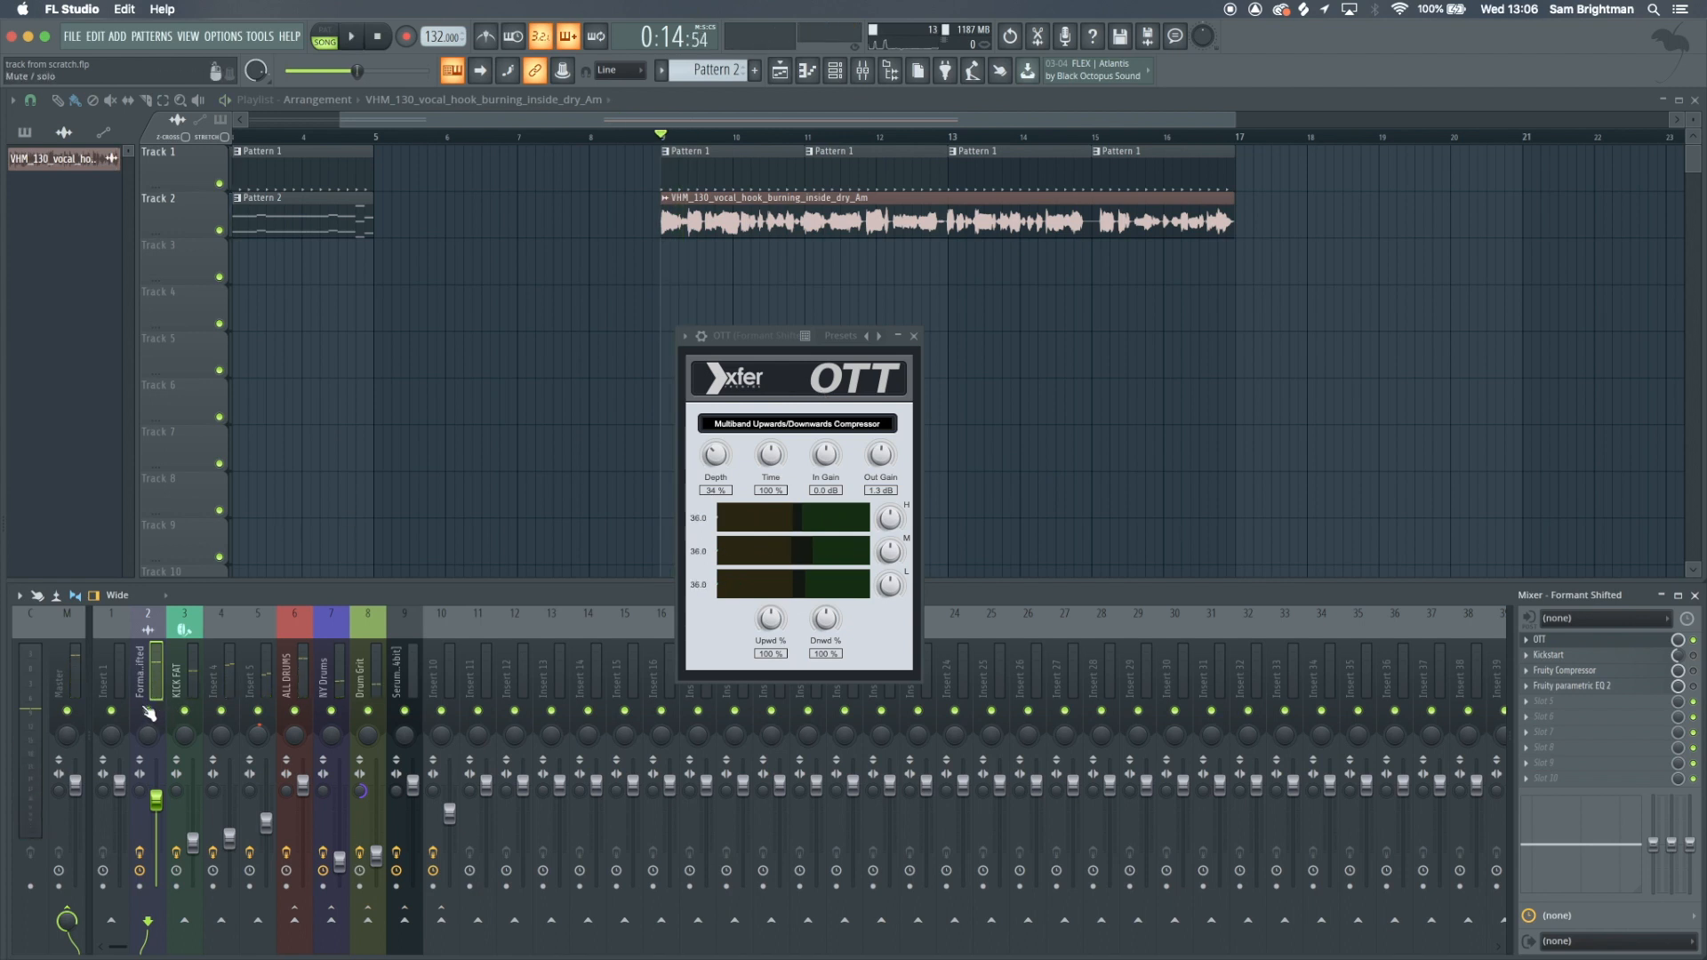
key("space")
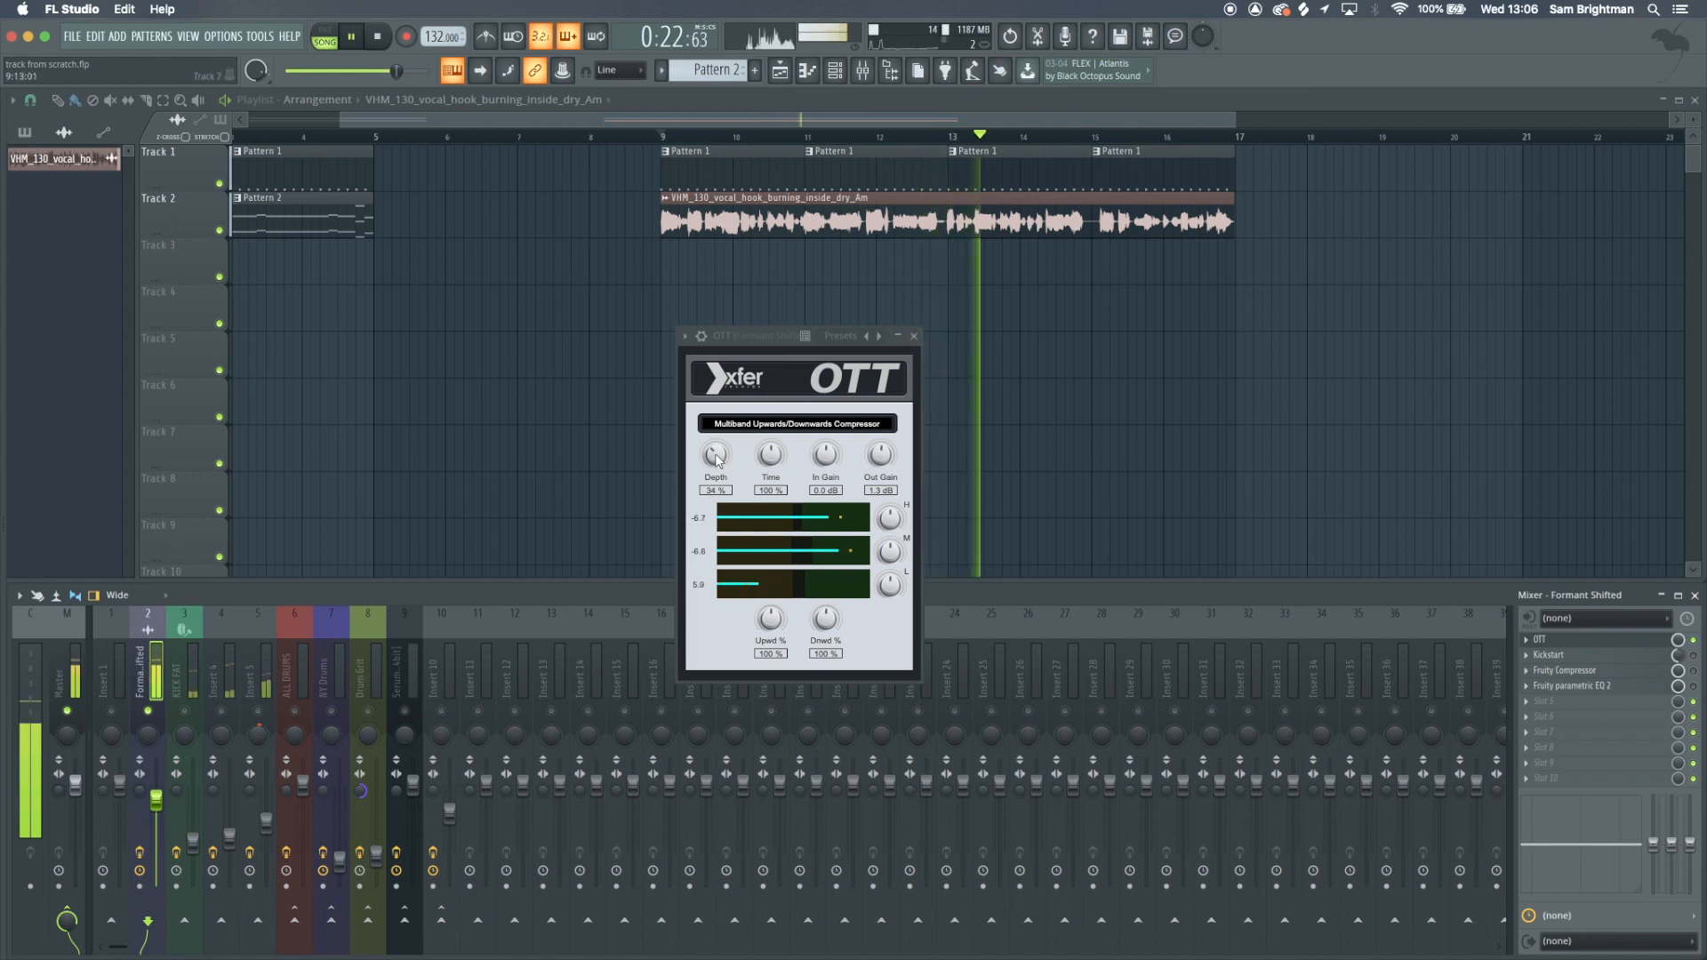
Try OTT's Depth at 100% on the playing vocal, turn it back down and close the plugin
left_click_drag(716, 456, 628, 199)
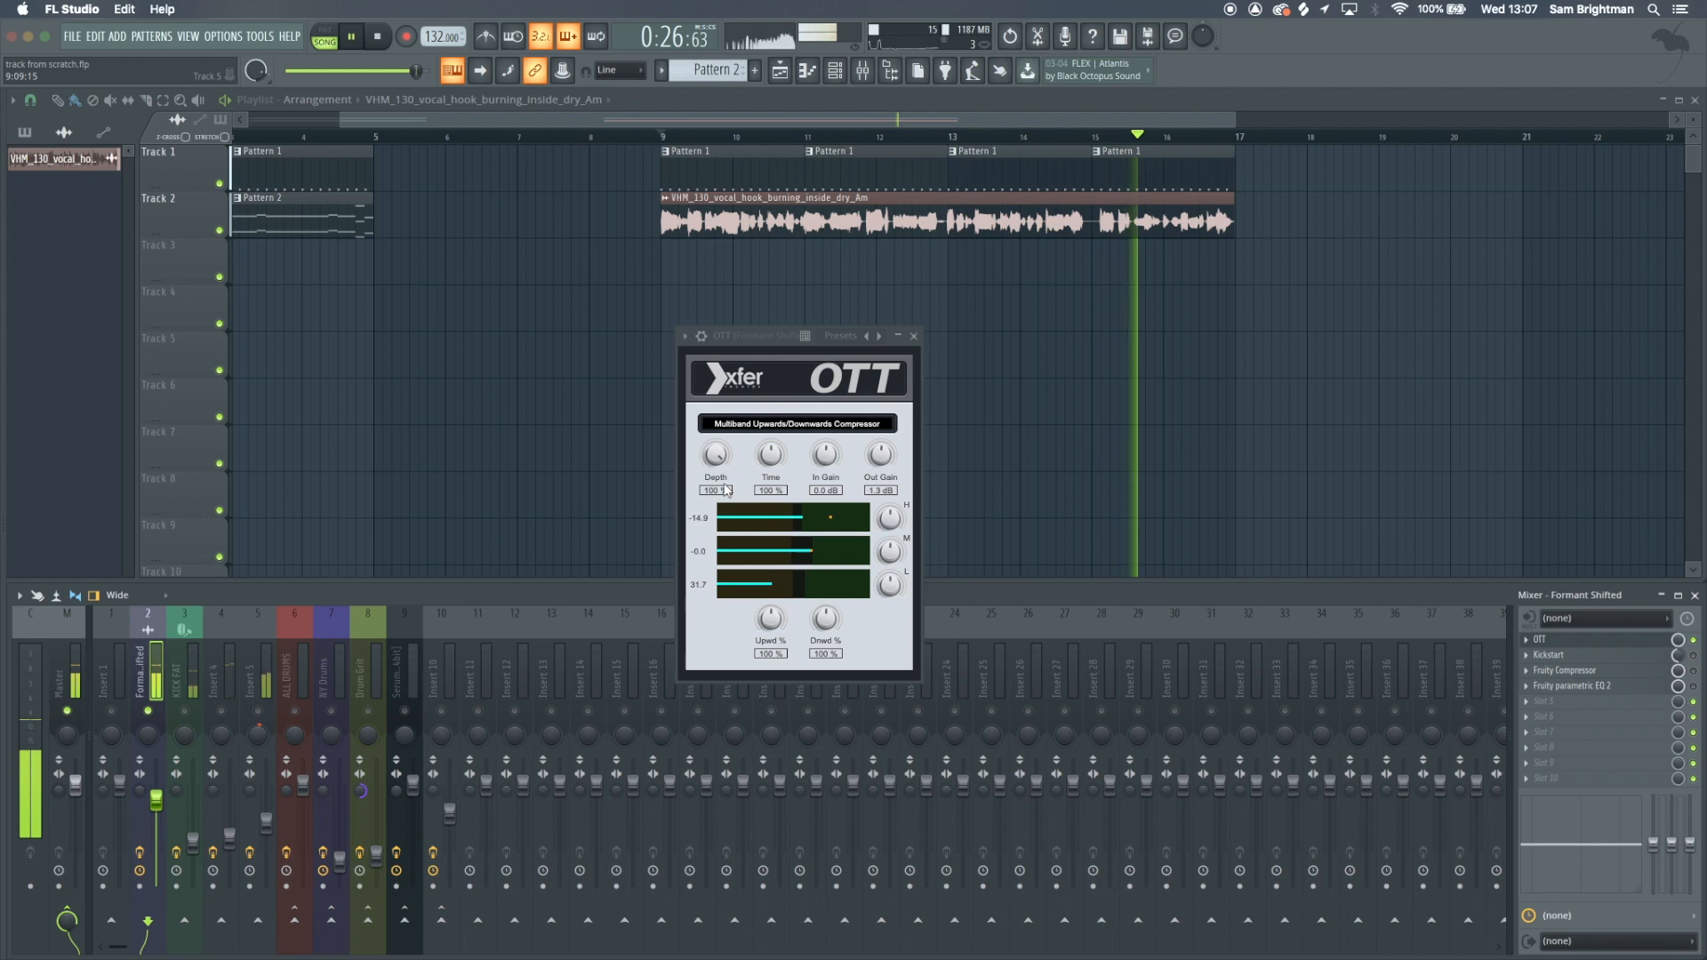
key("space")
left_click_drag(715, 456, 729, 593)
key("Escape")
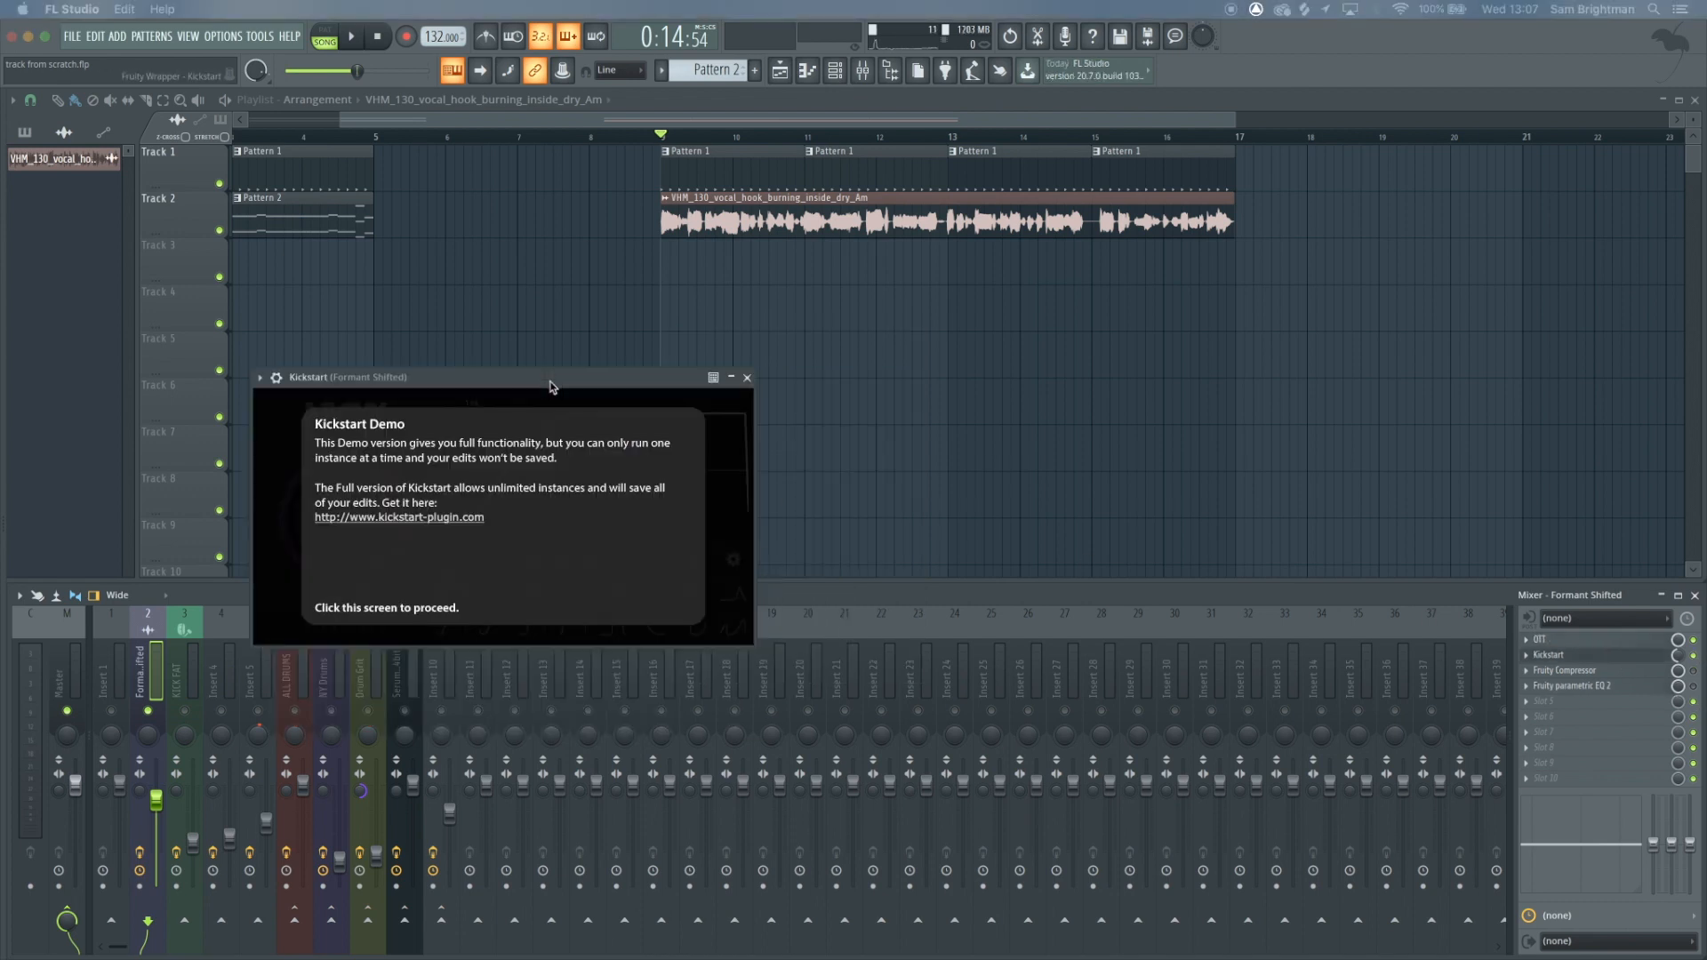
Proceed past Kickstart's demo notice and play the vocal section to hear its 1/4 ducking curve
left_click_drag(550, 381, 626, 252)
left_click(463, 477)
key("space")
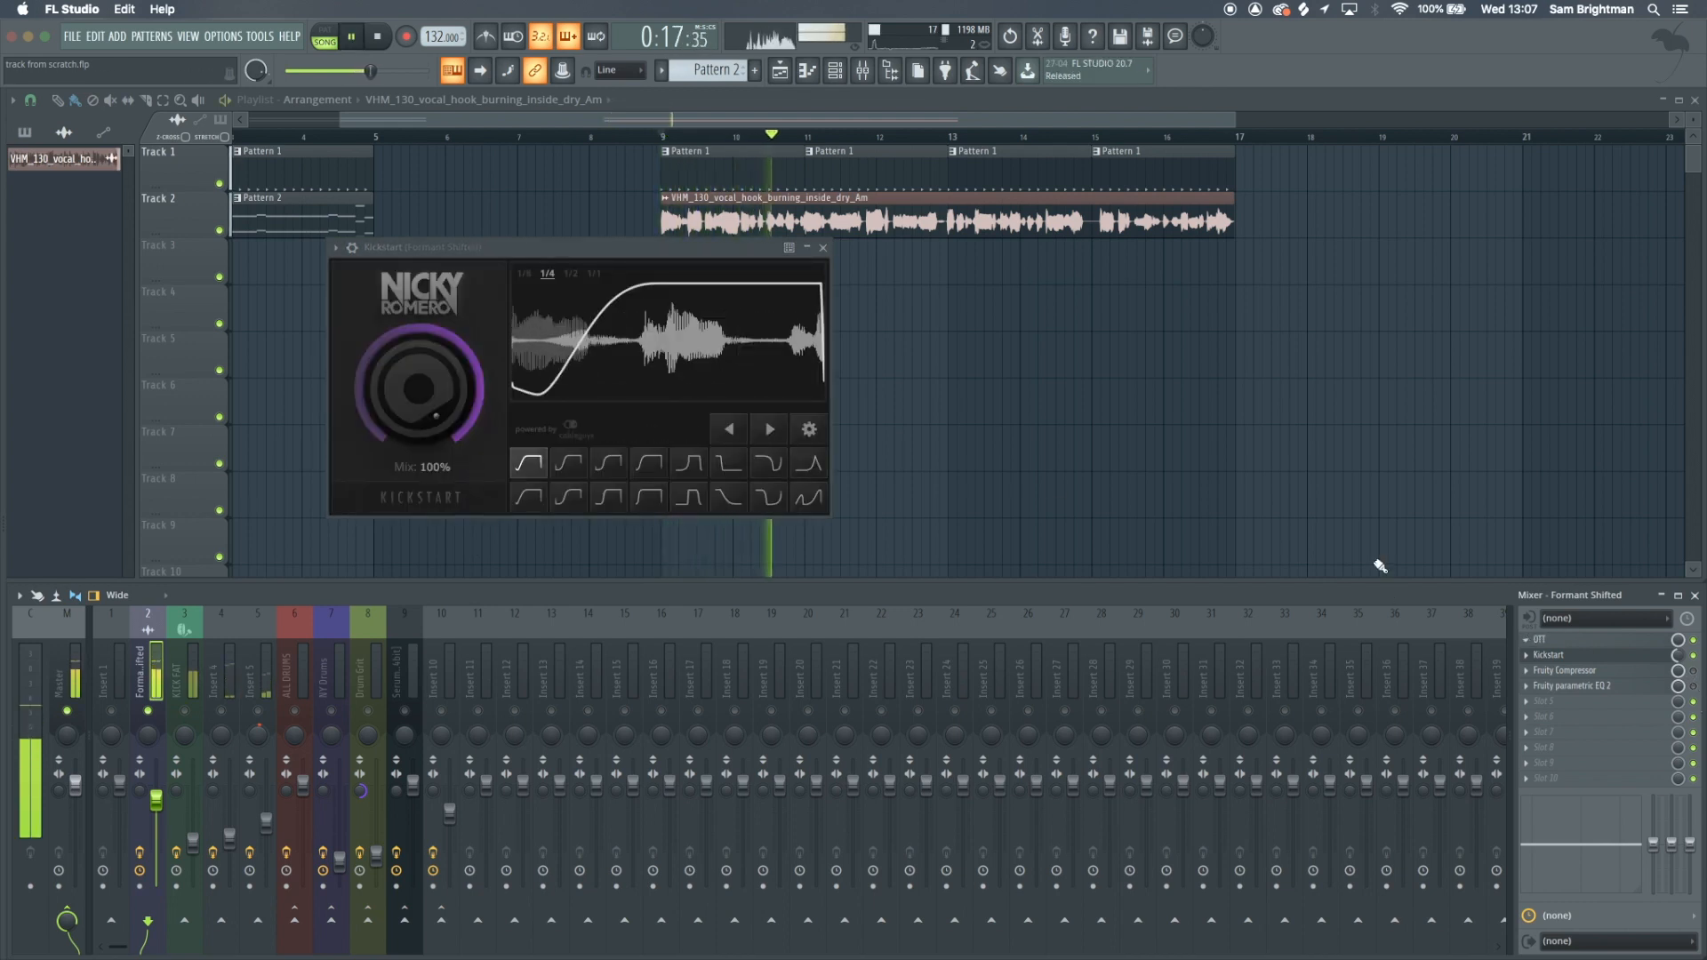
key("space")
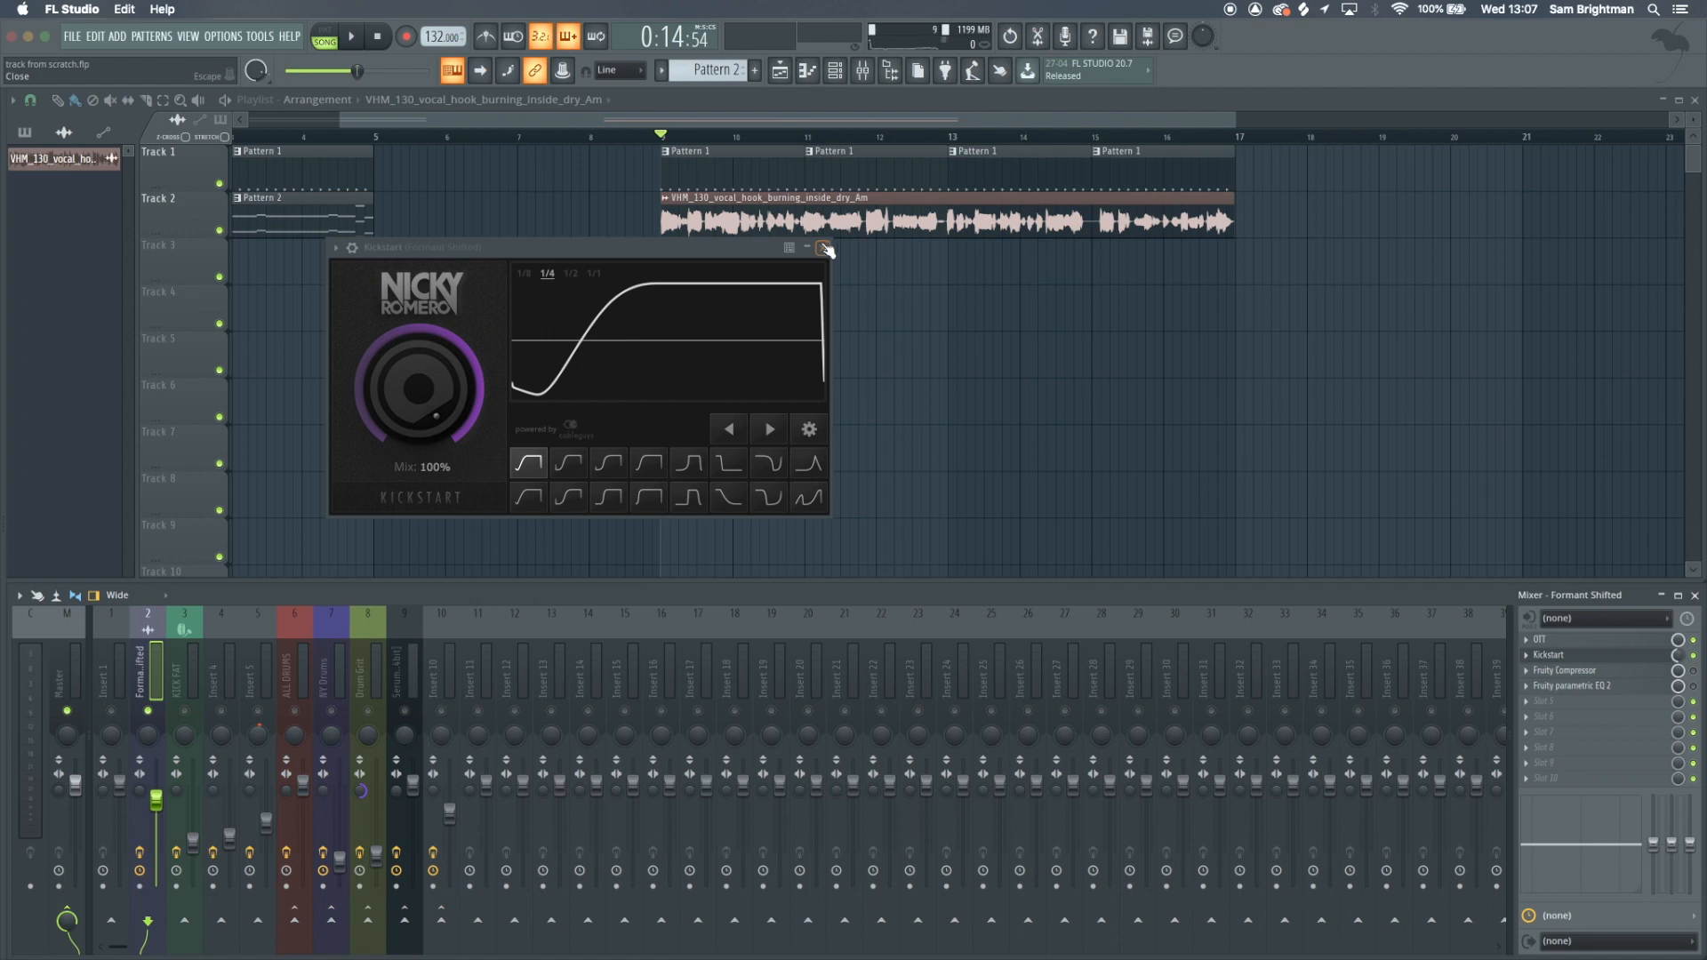
key("space")
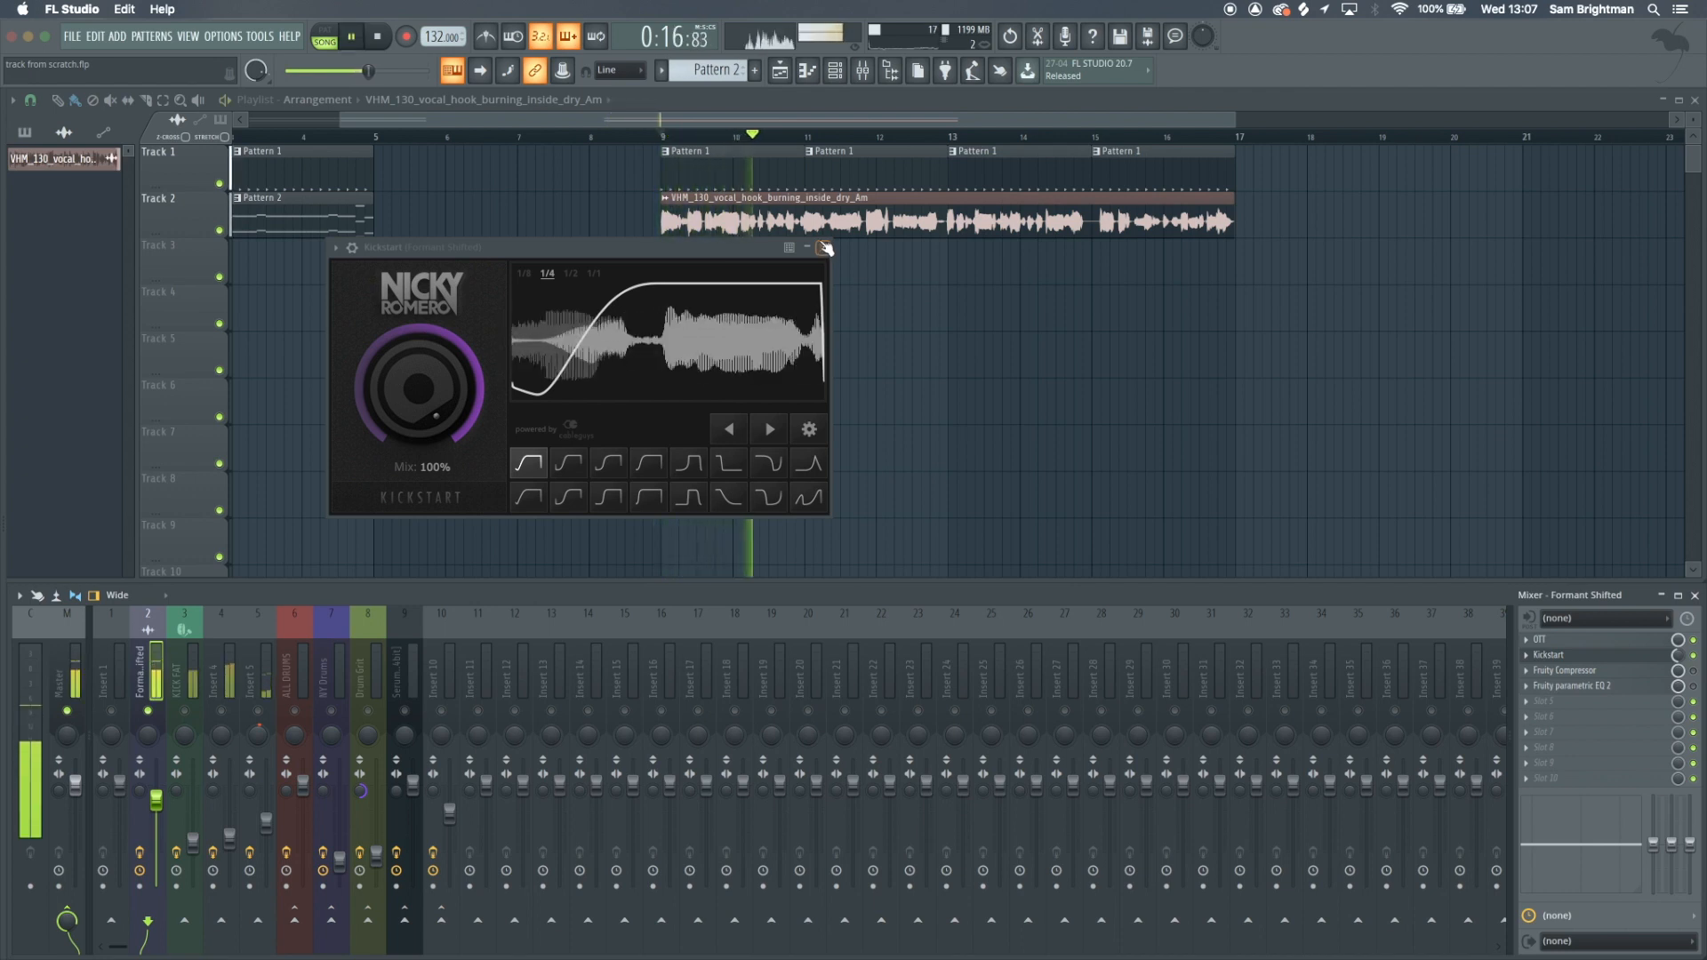
left_click(825, 248)
key("space")
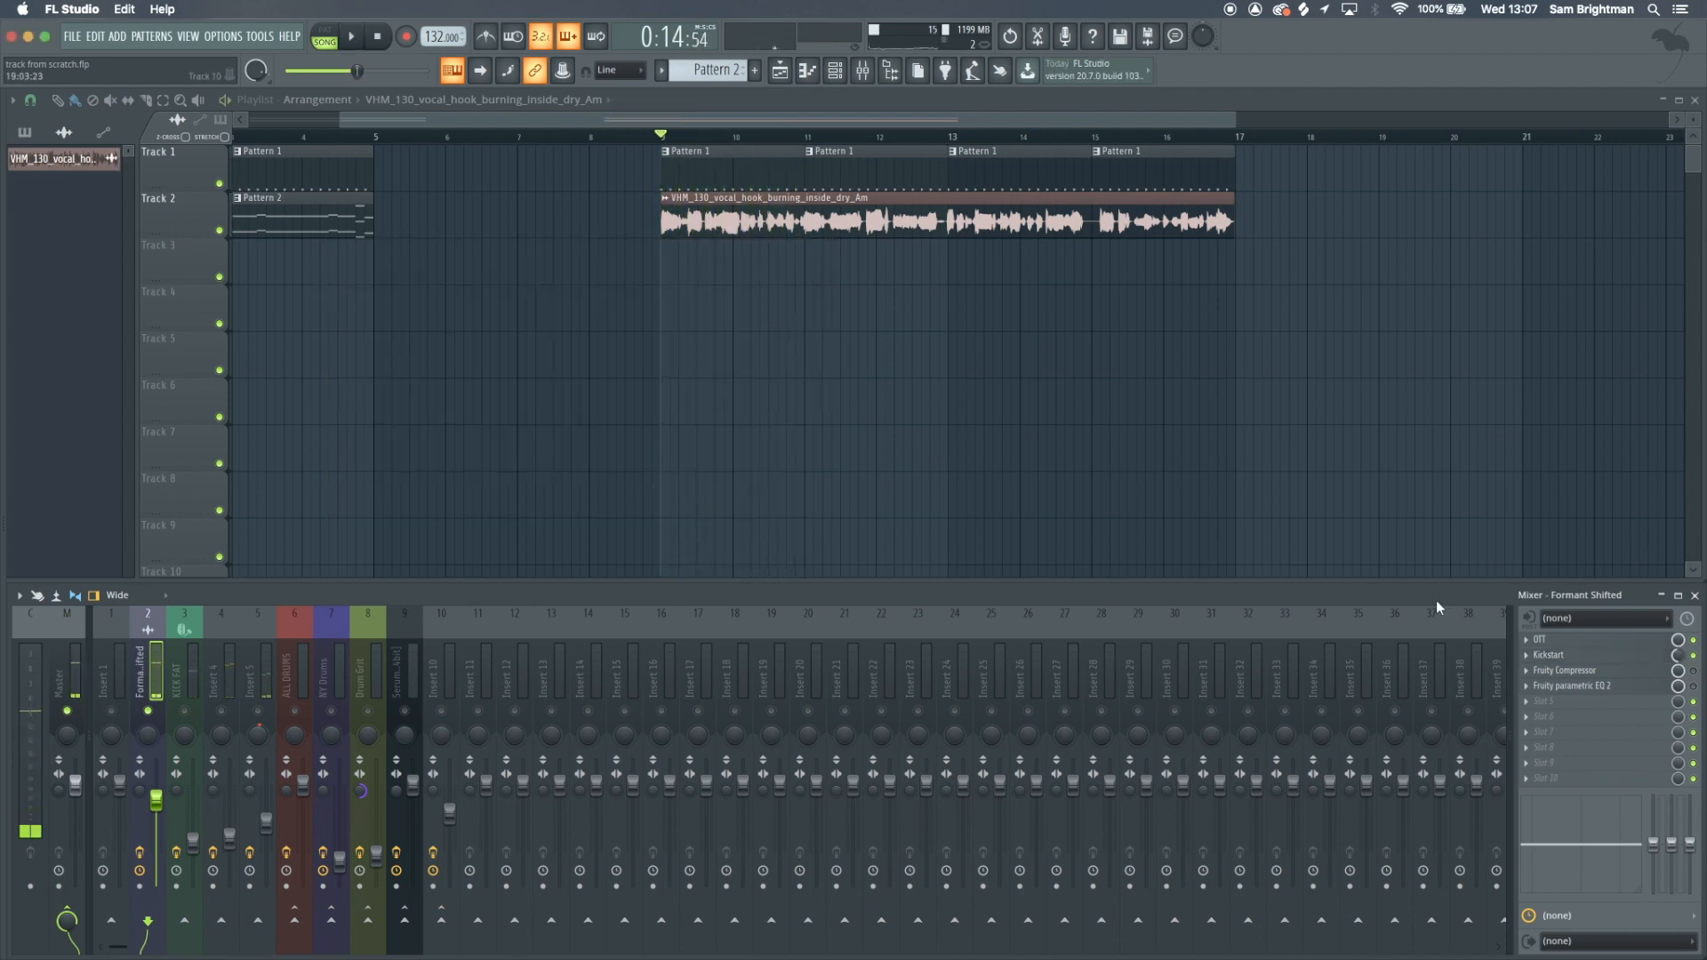
Review the vocal track's Fruity Compressor settings while playing the section from bar 9
left_click(1628, 674)
left_click_drag(239, 135, 650, 334)
key("space")
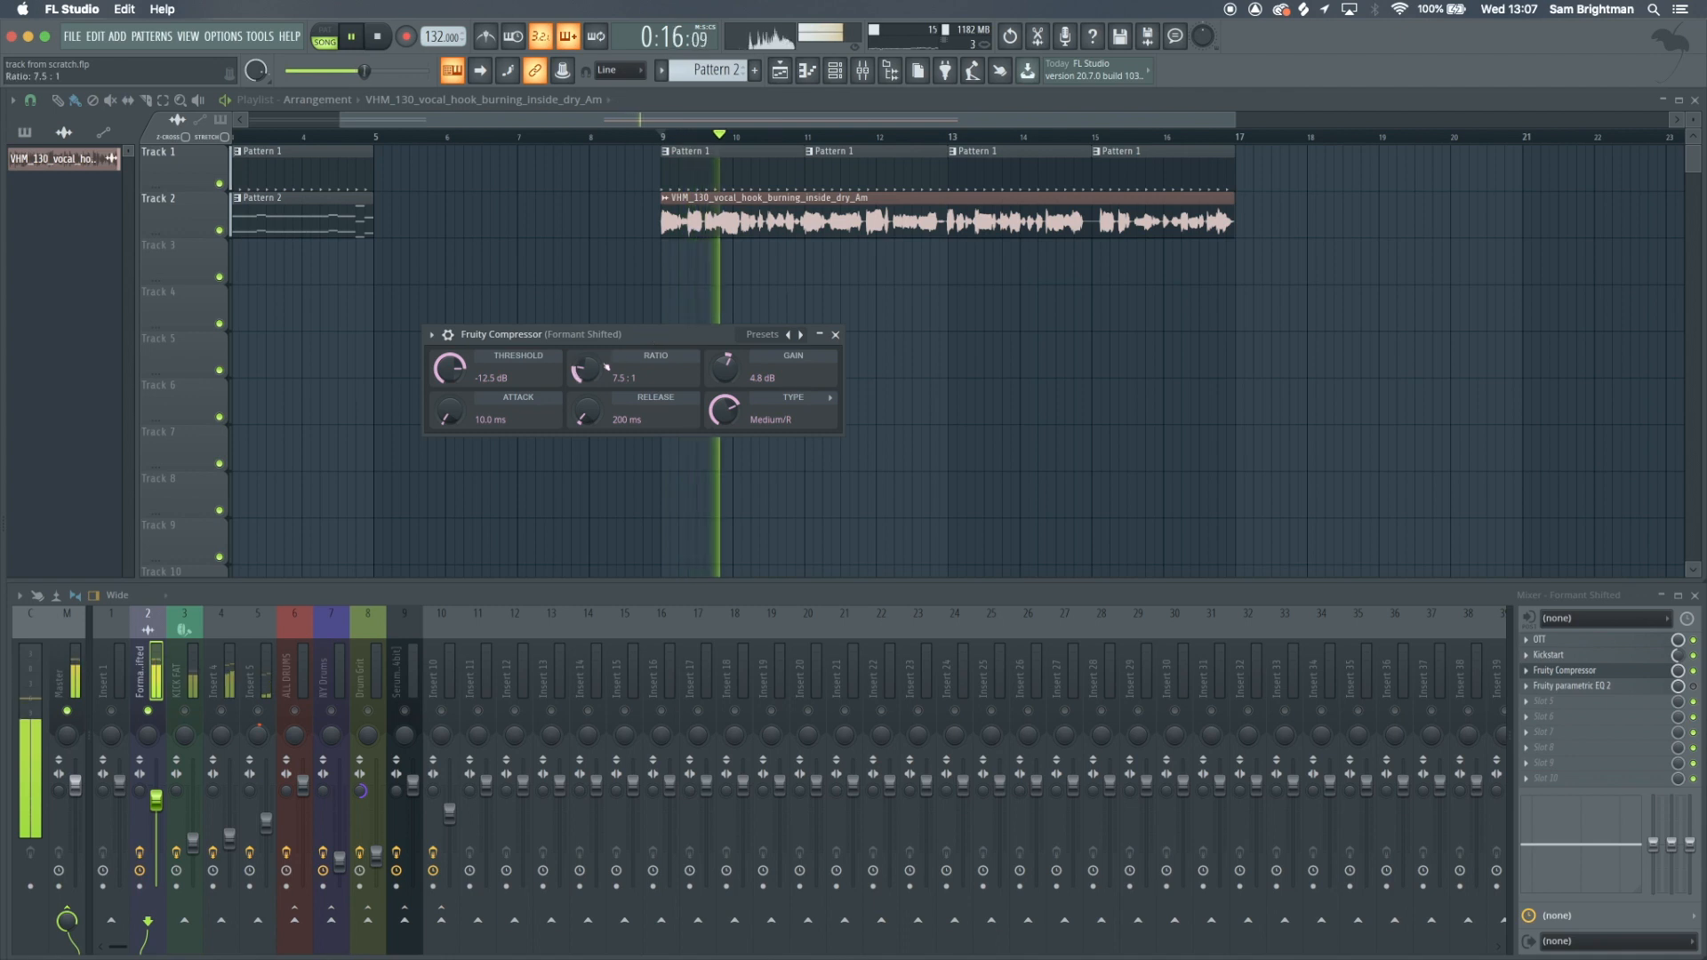
left_click(835, 335)
key("space")
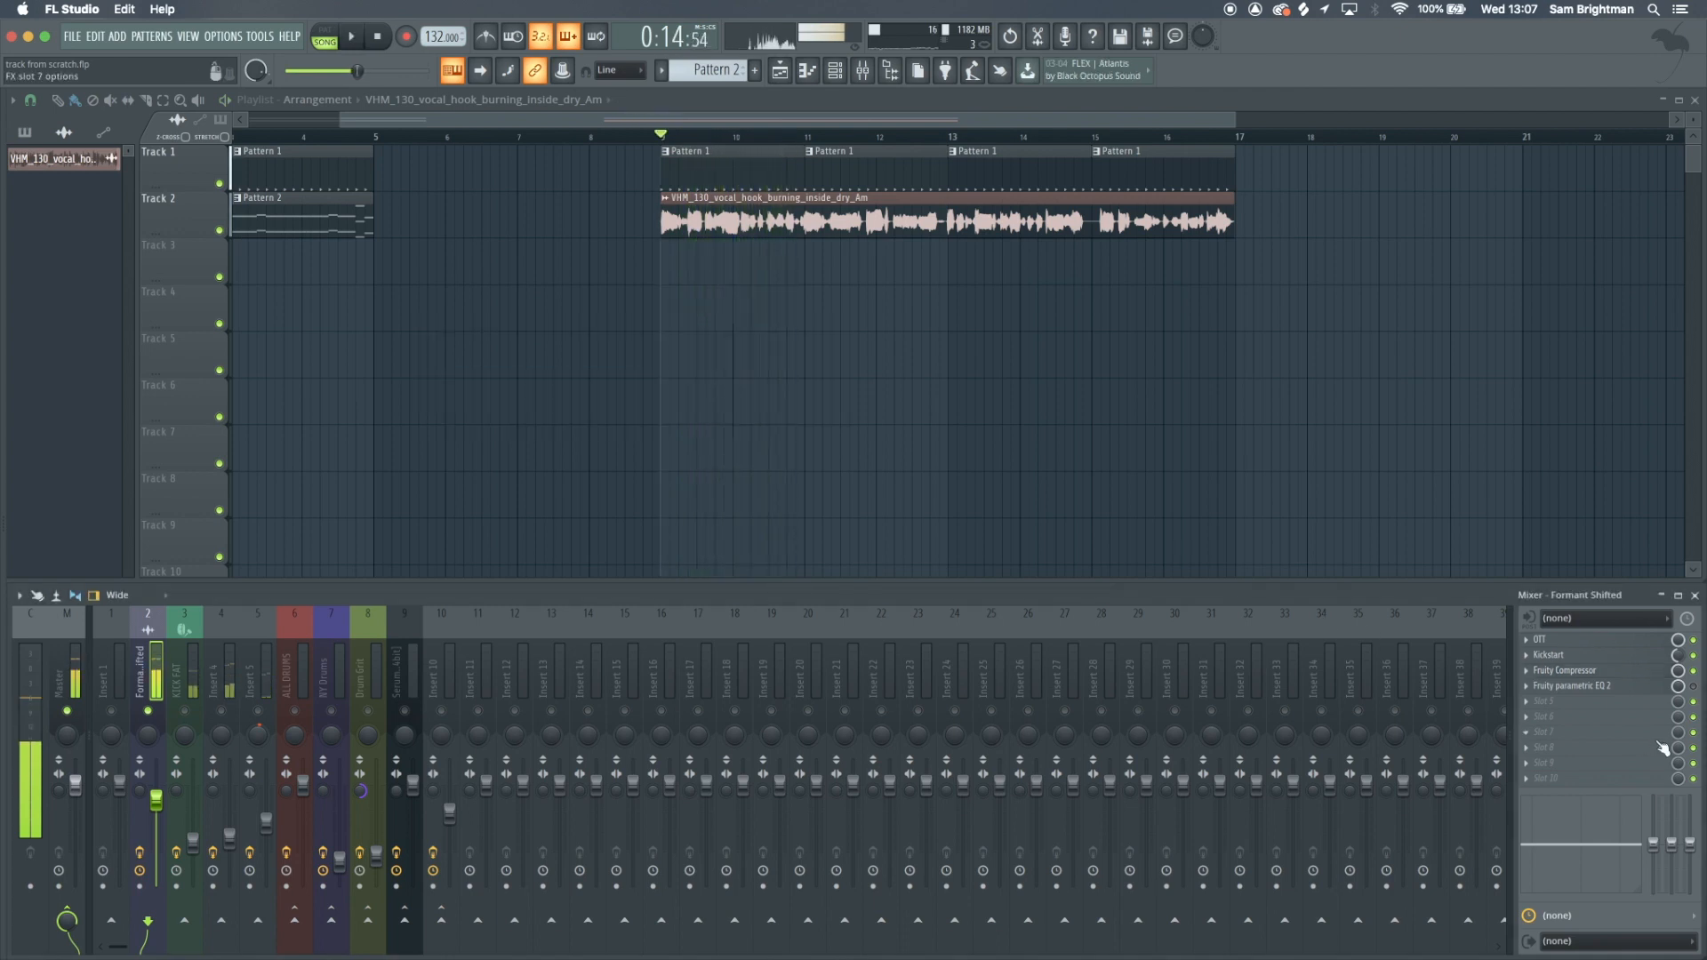
left_click(1614, 672)
left_click(1611, 672)
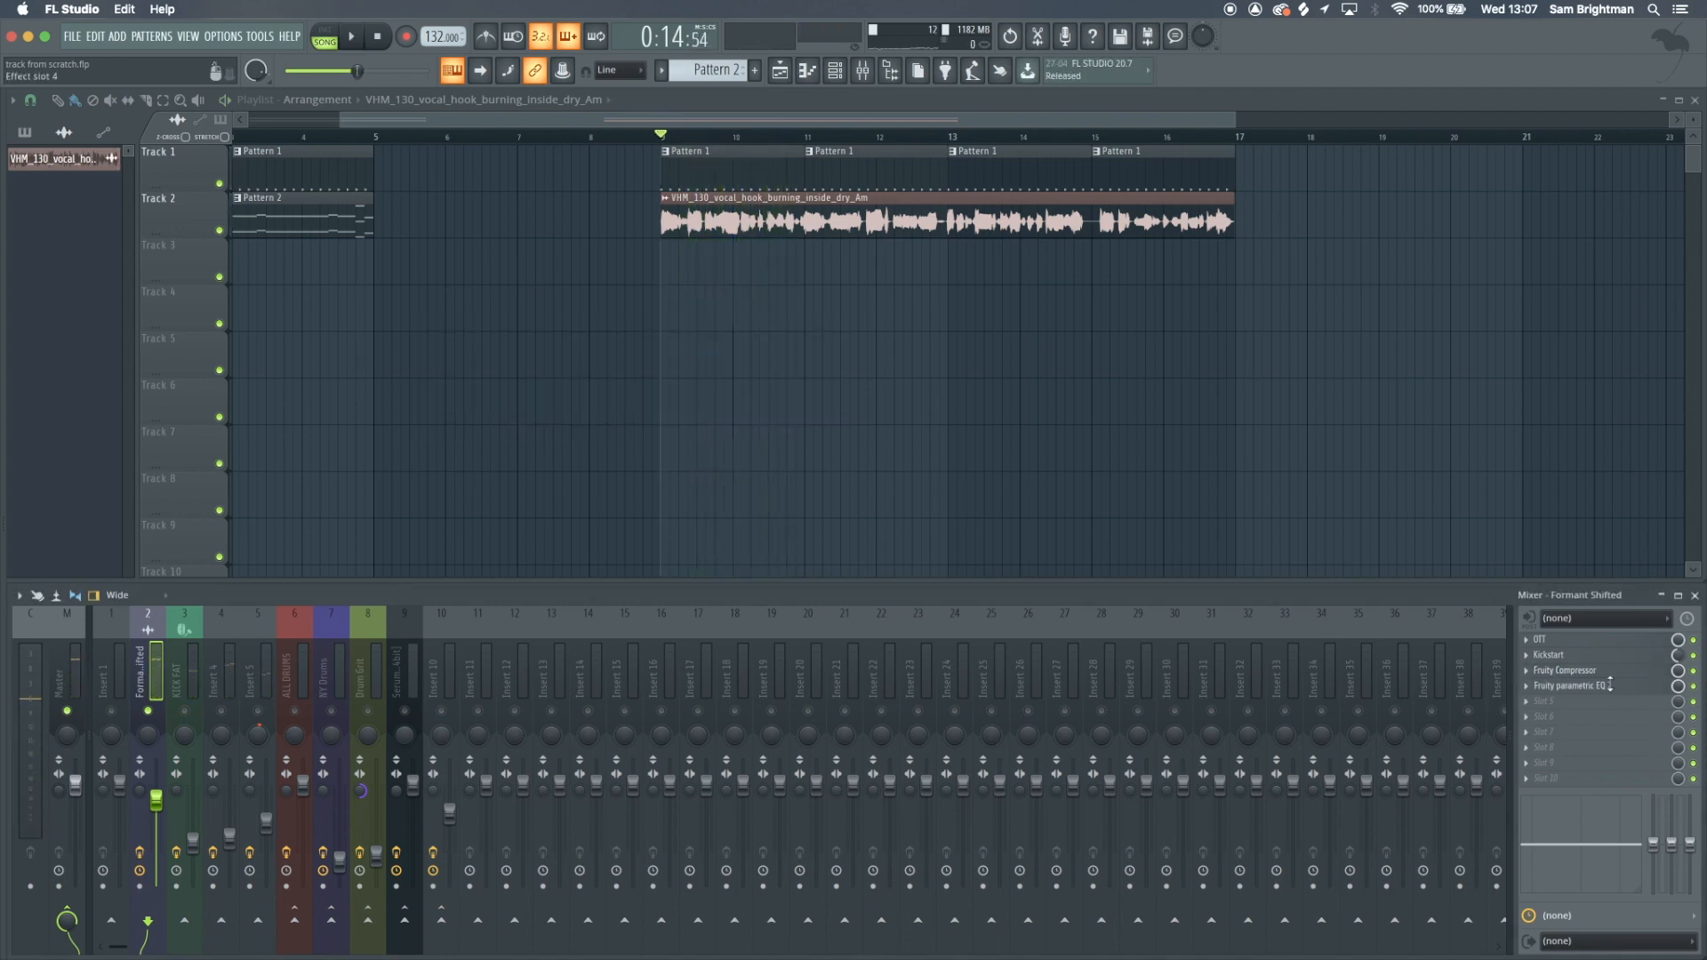
Inspect the vocal chain's Fruity parametric EQ 2 curve and play the vocal through the full effects chain
left_click(1608, 685)
left_click_drag(296, 177, 699, 412)
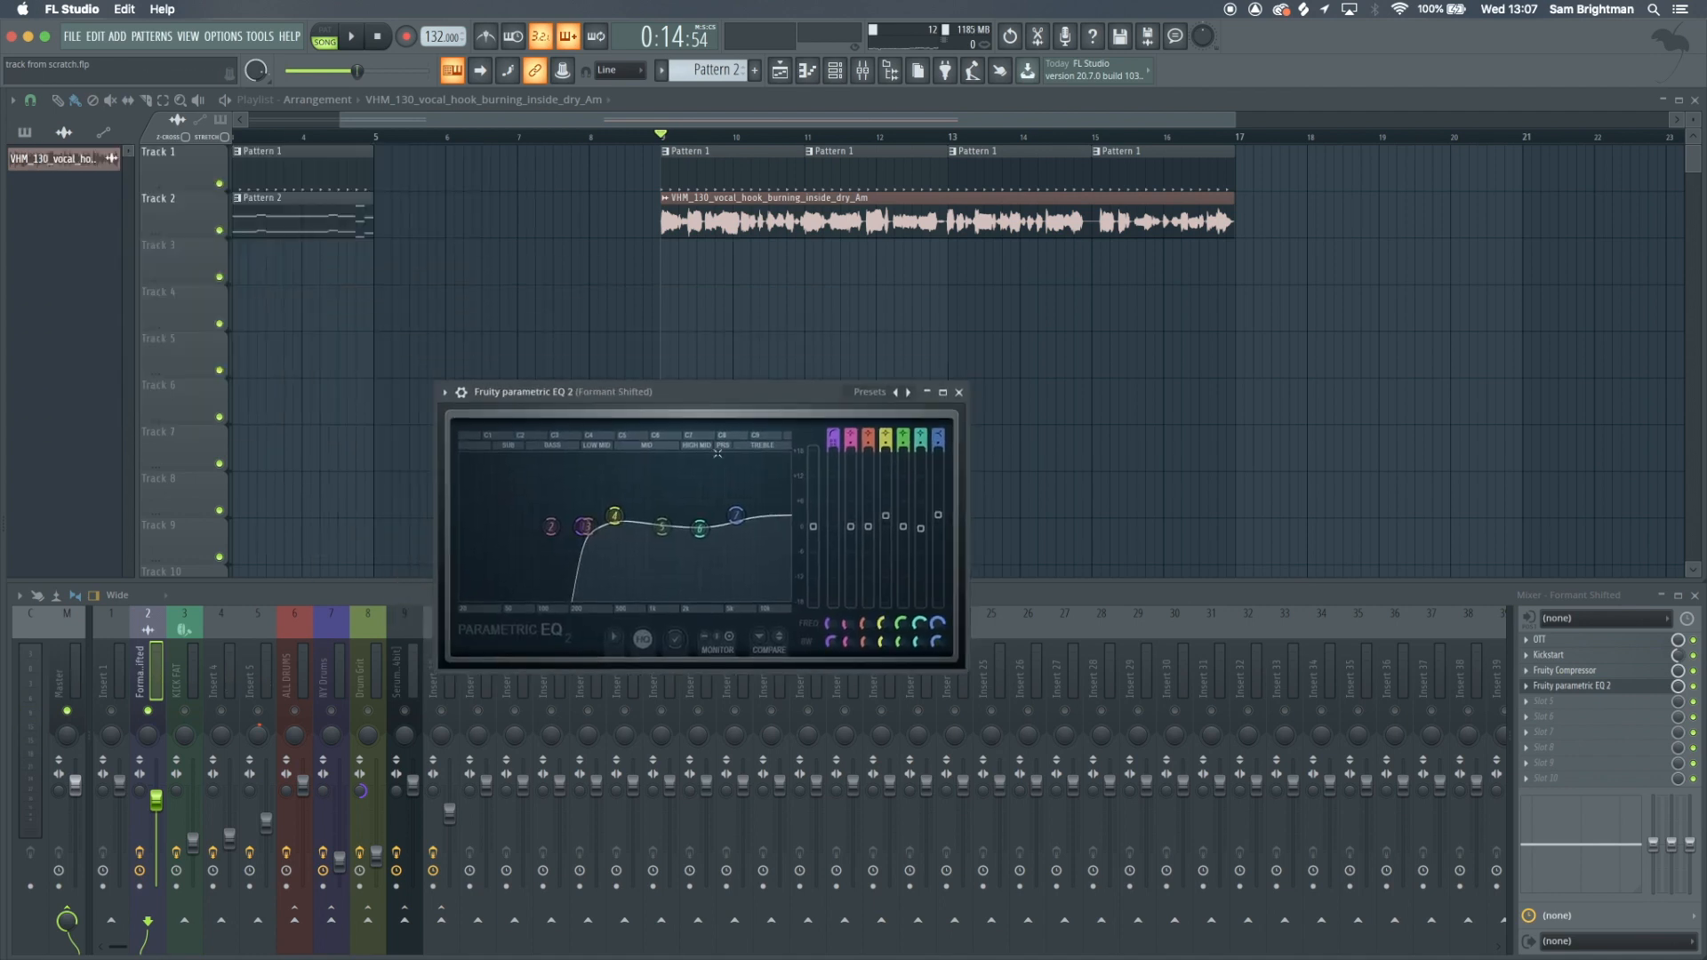
key("Escape")
key("space")
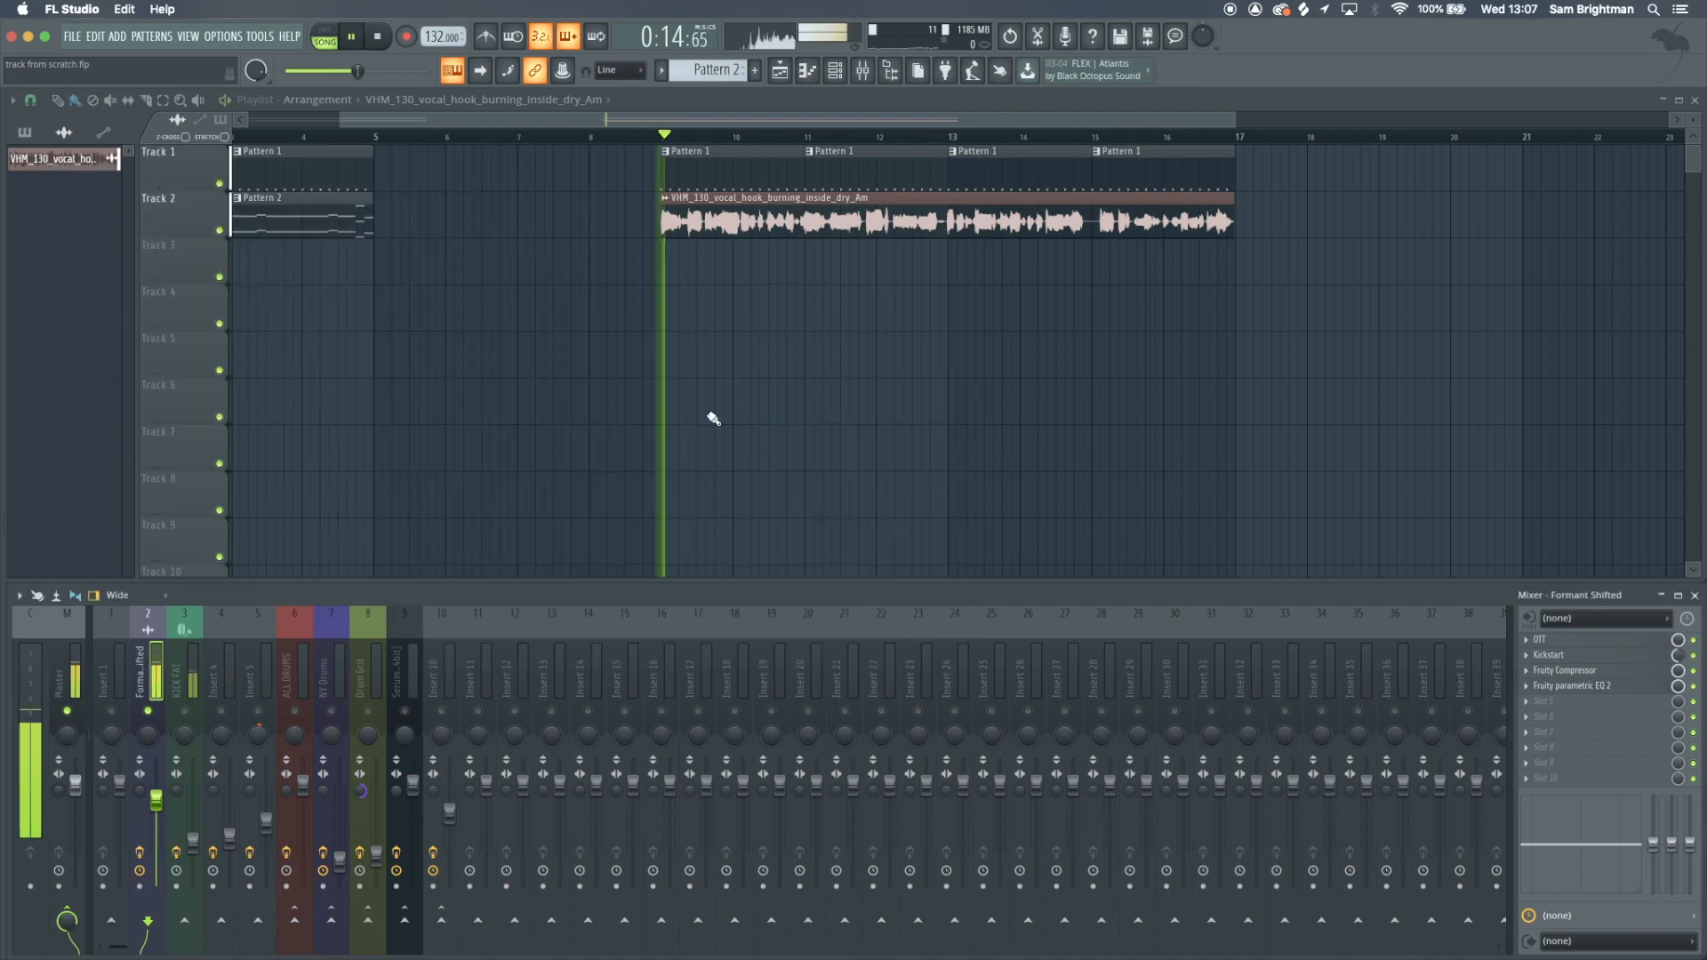
key("space")
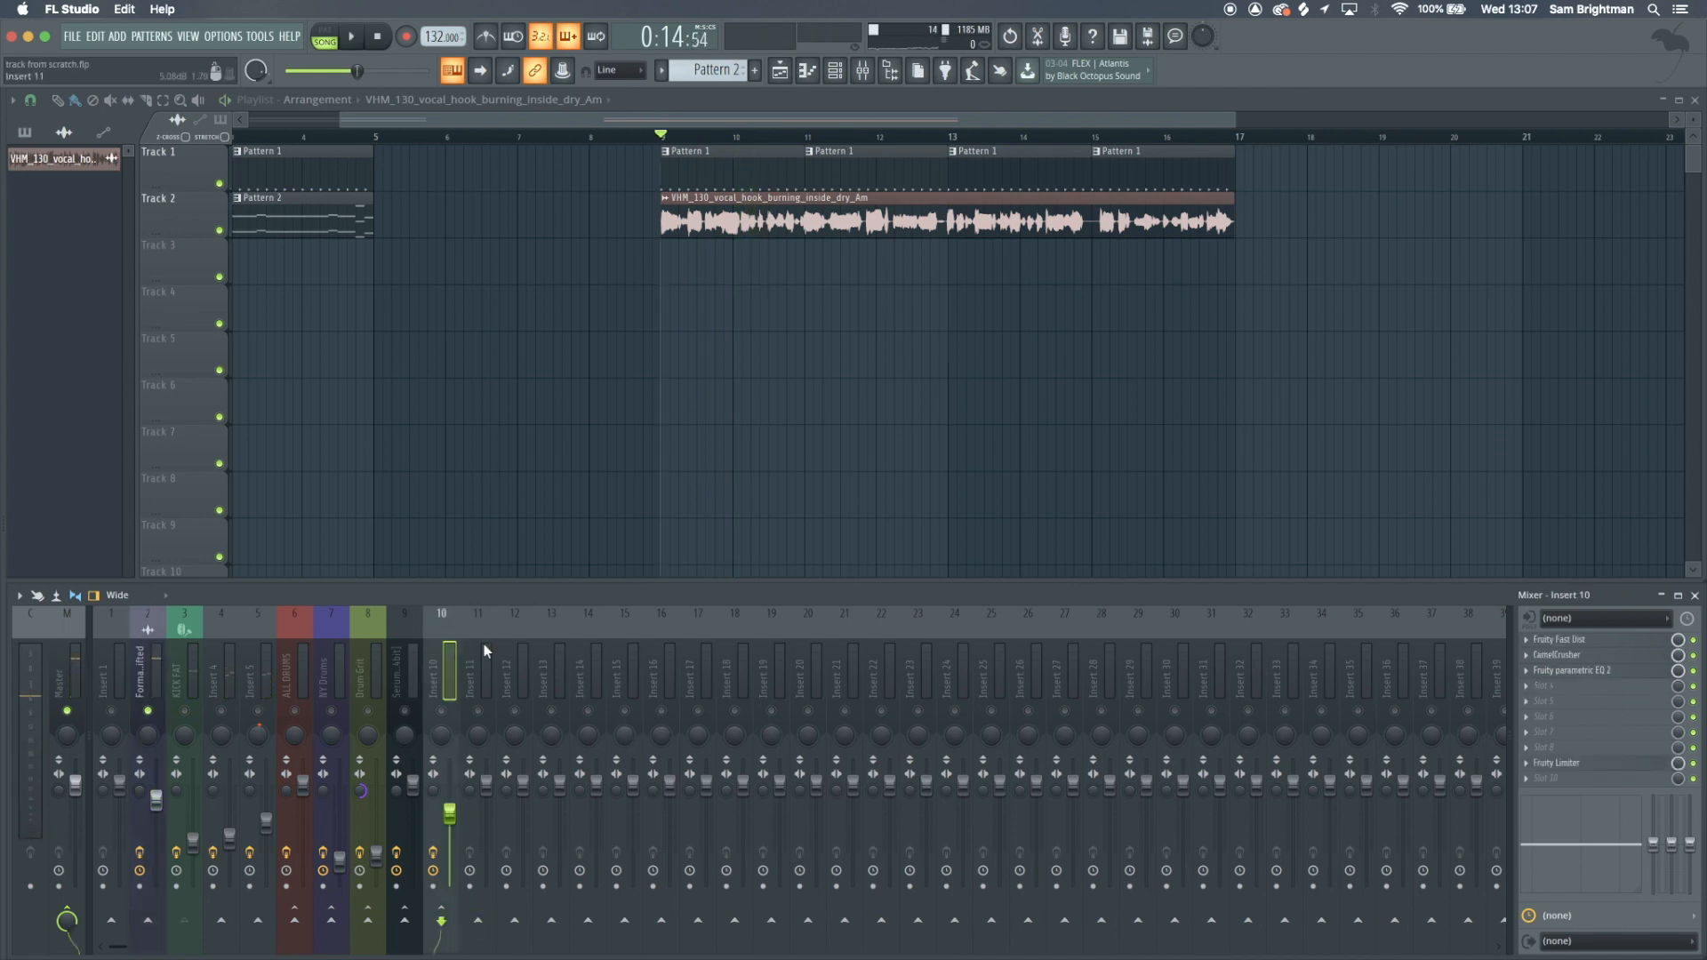
Send the vocal track to Insert 11 and load the BEST VOCAL DELAY BOI mixer track state onto that insert
left_click(486, 647)
left_click(147, 677)
left_click(476, 711)
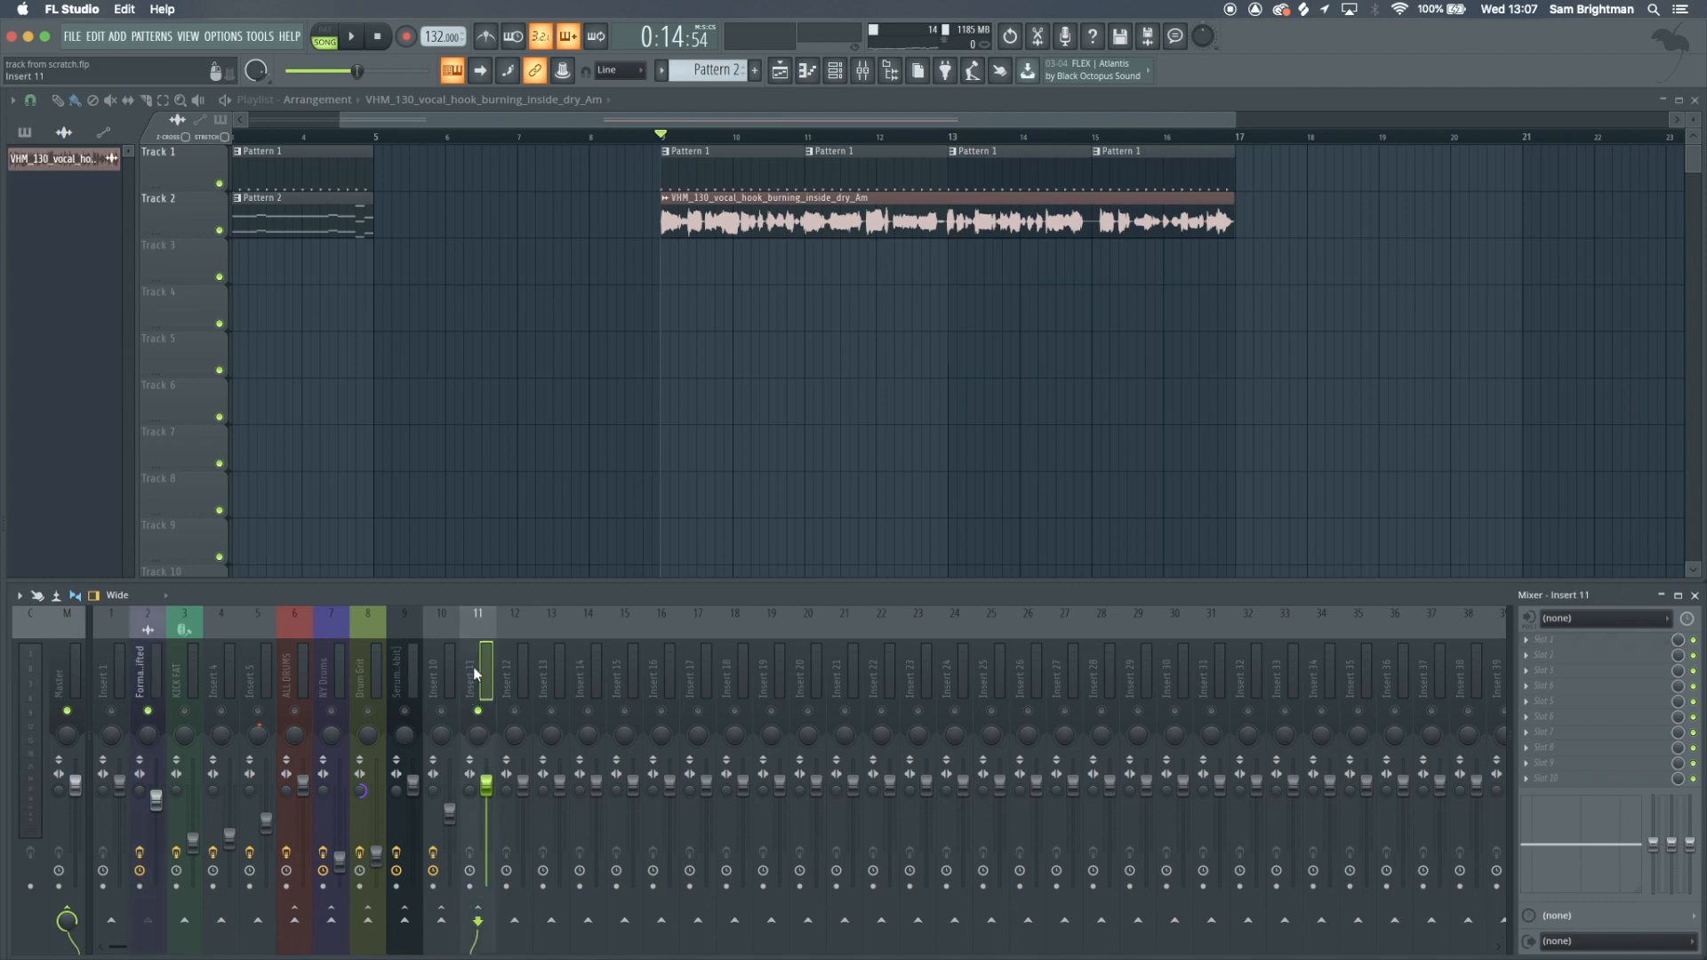
left_click(46, 605)
mouse_move(89, 640)
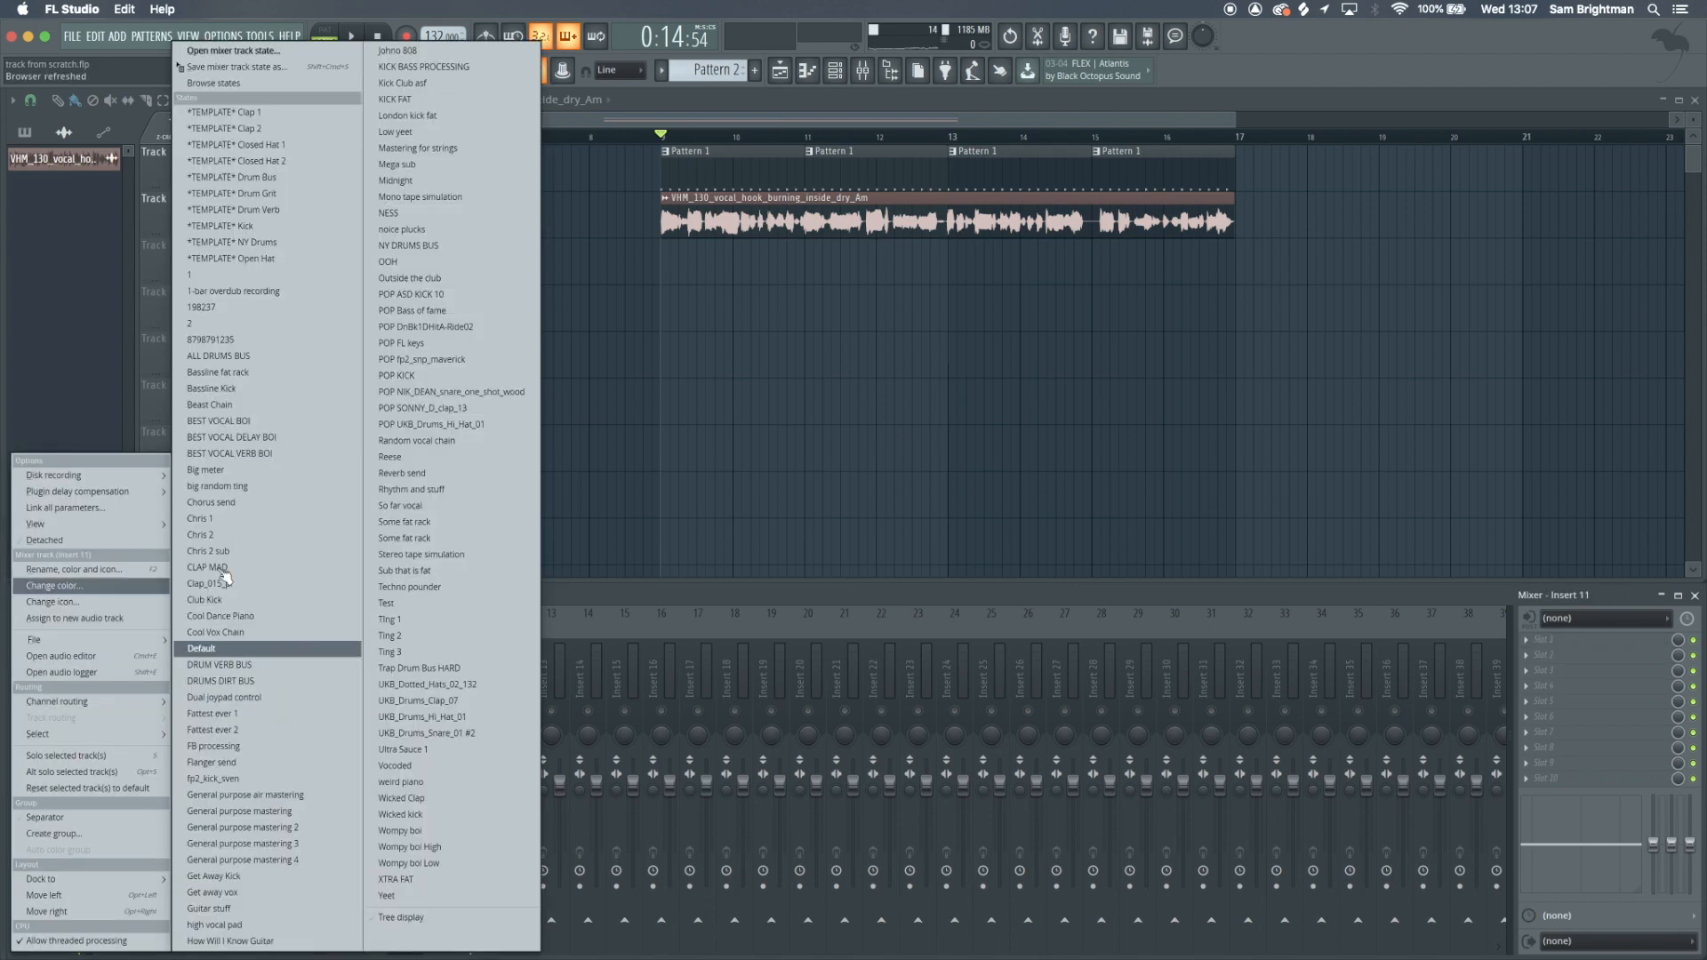
left_click(233, 438)
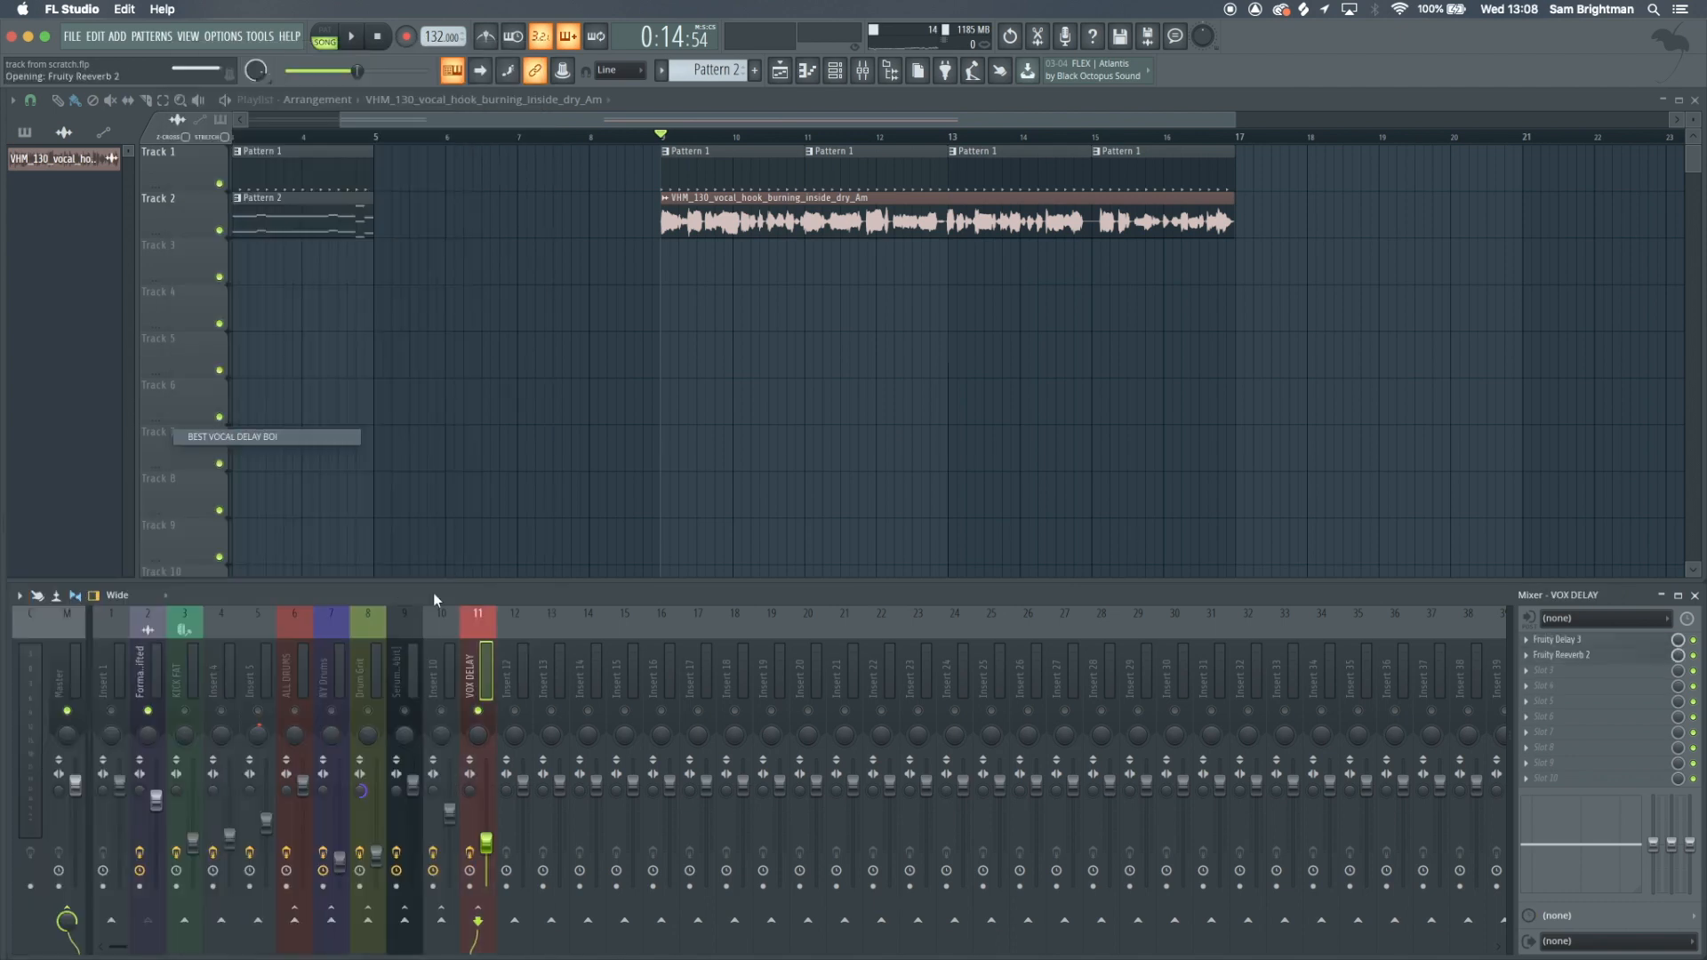
Play the vocal with the delay, then review Fruity Delay 3 and the vocal track's routing to VOX DELAY
key("space")
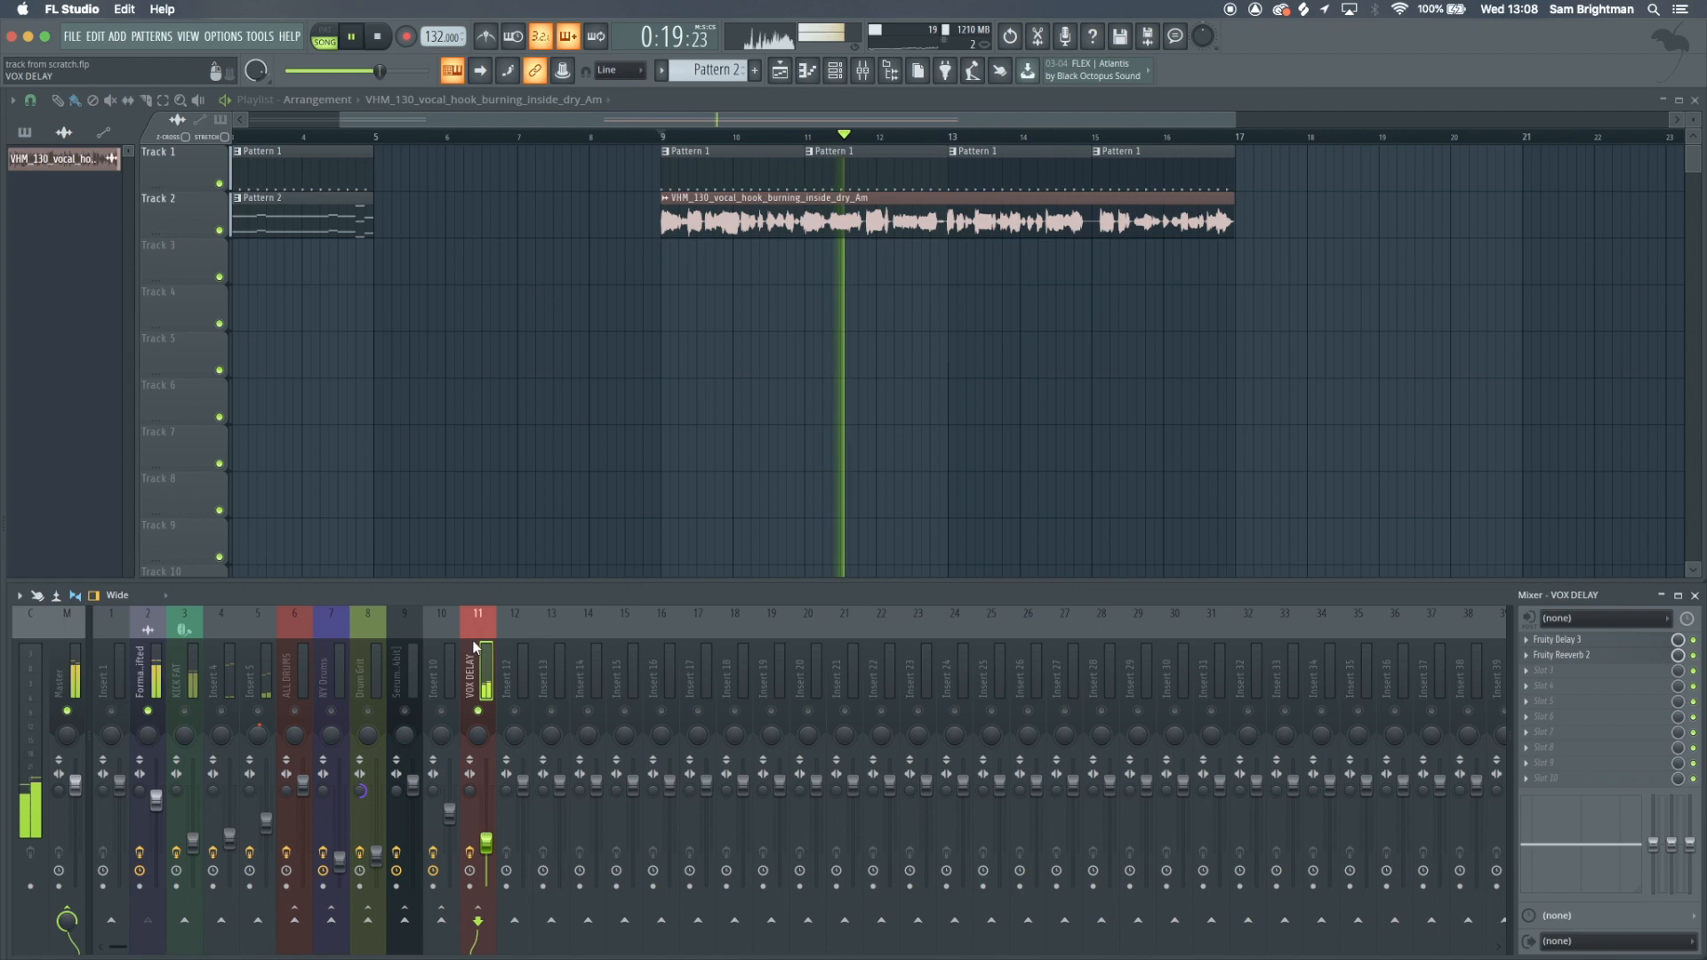
key("space")
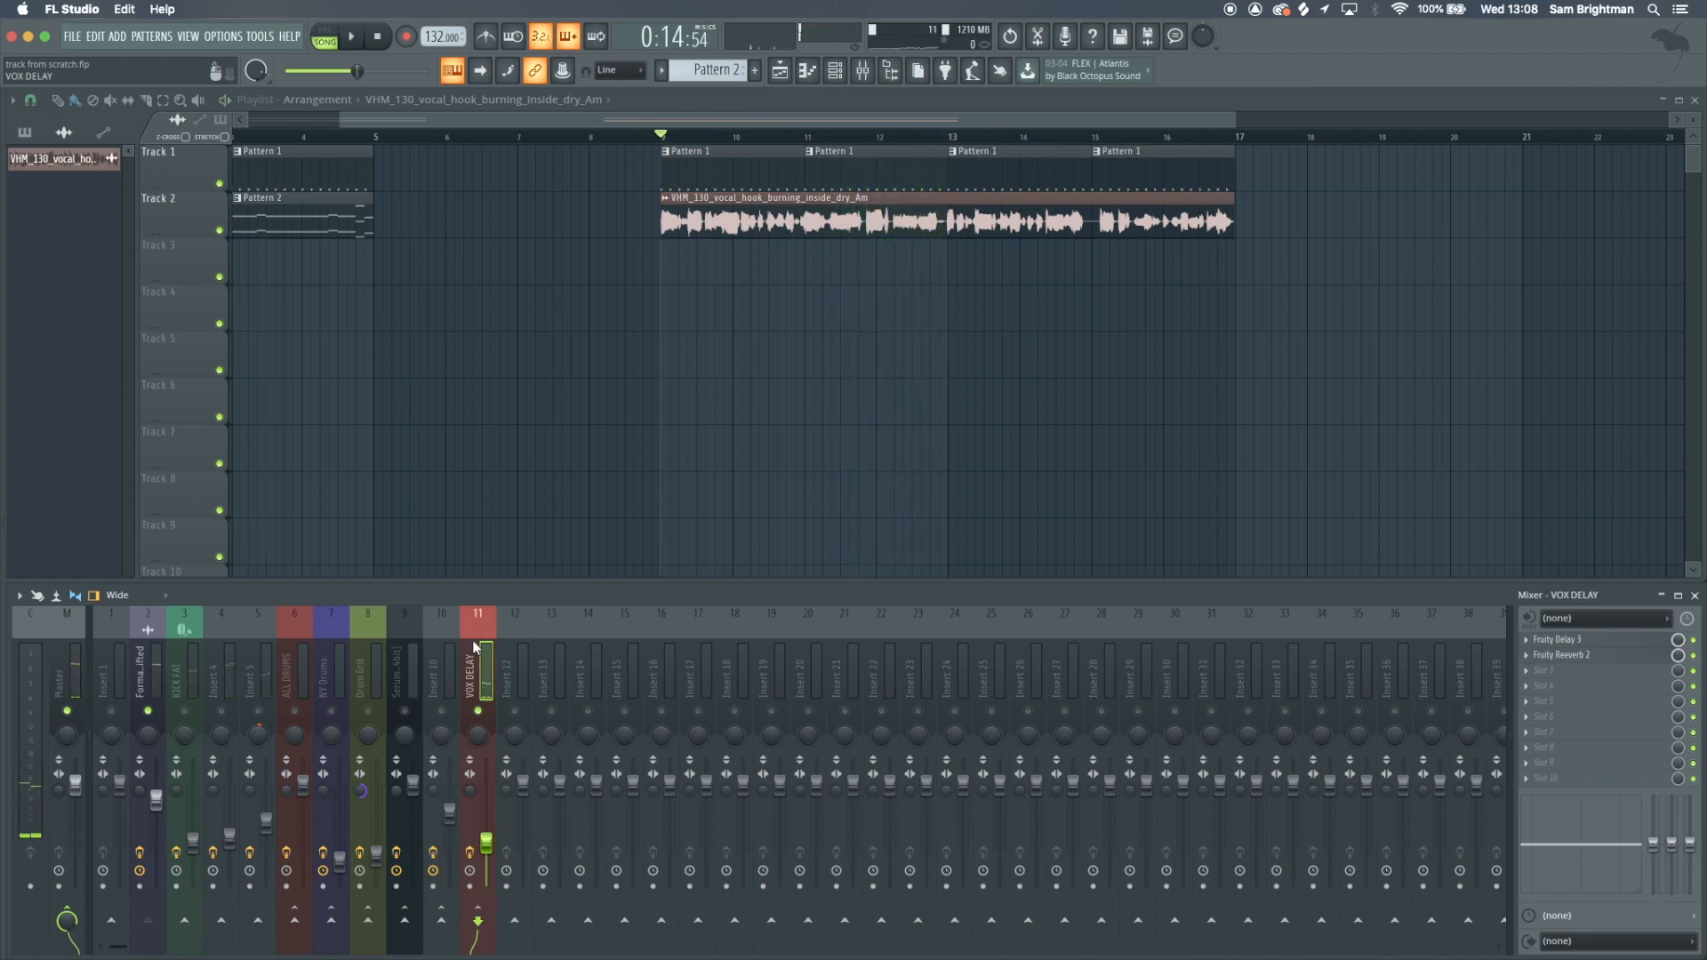
left_click(1568, 644)
left_click_drag(468, 134, 845, 297)
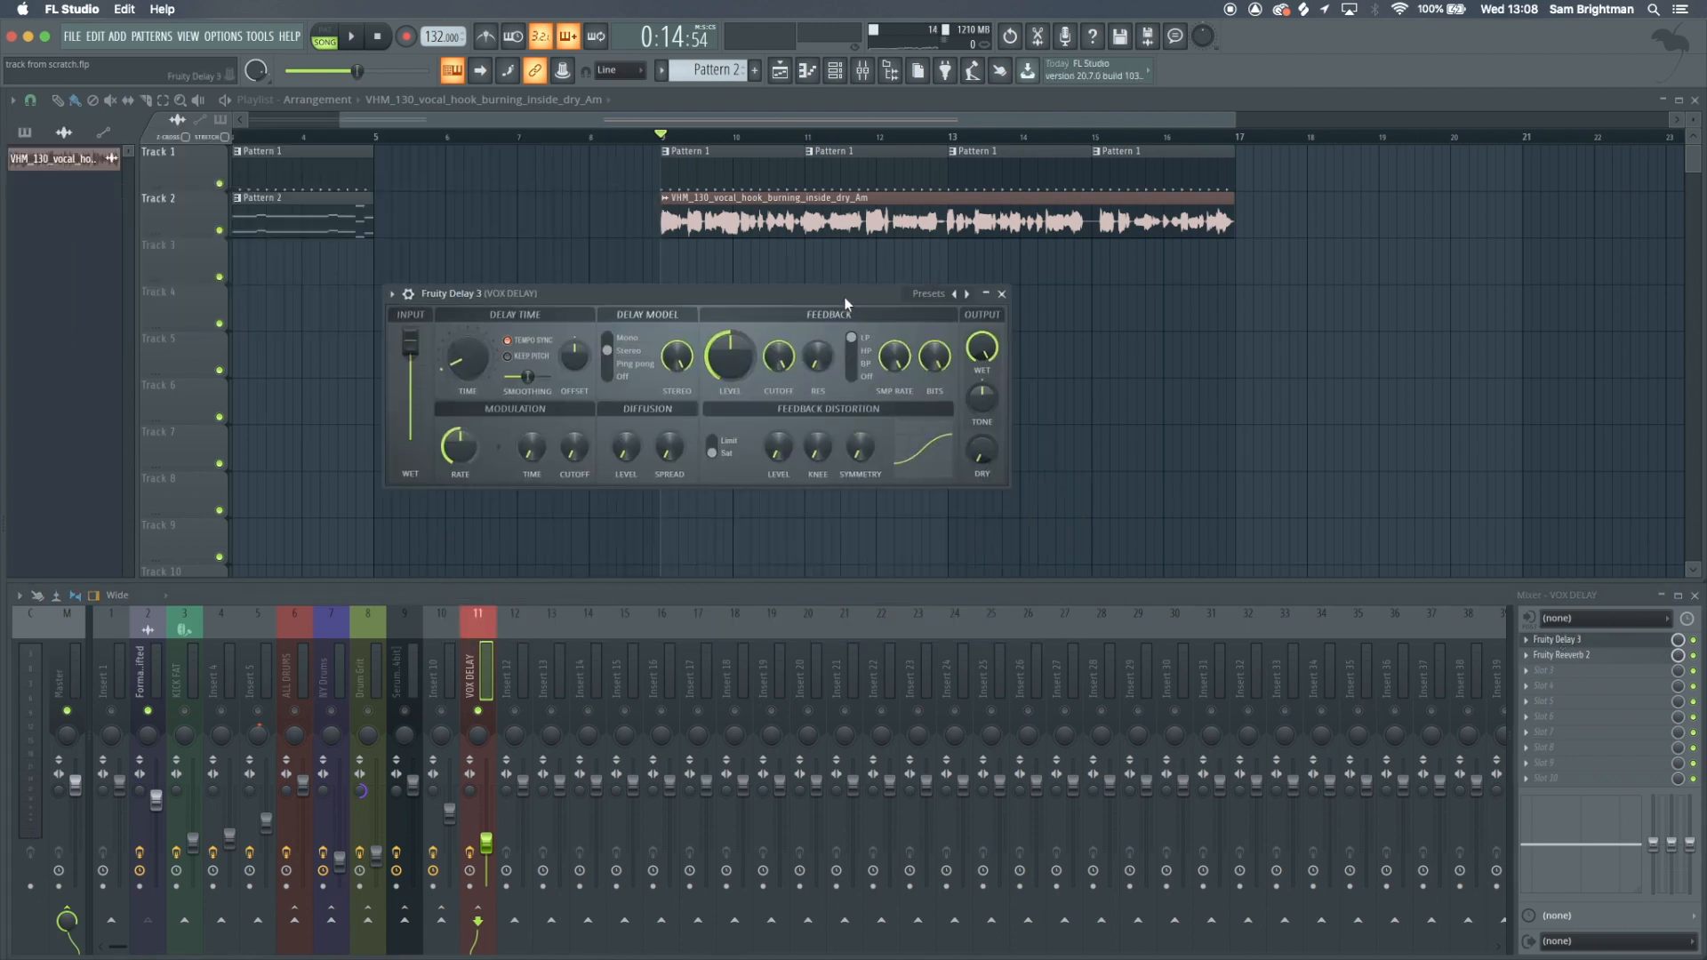
left_click(143, 676)
left_click(477, 920)
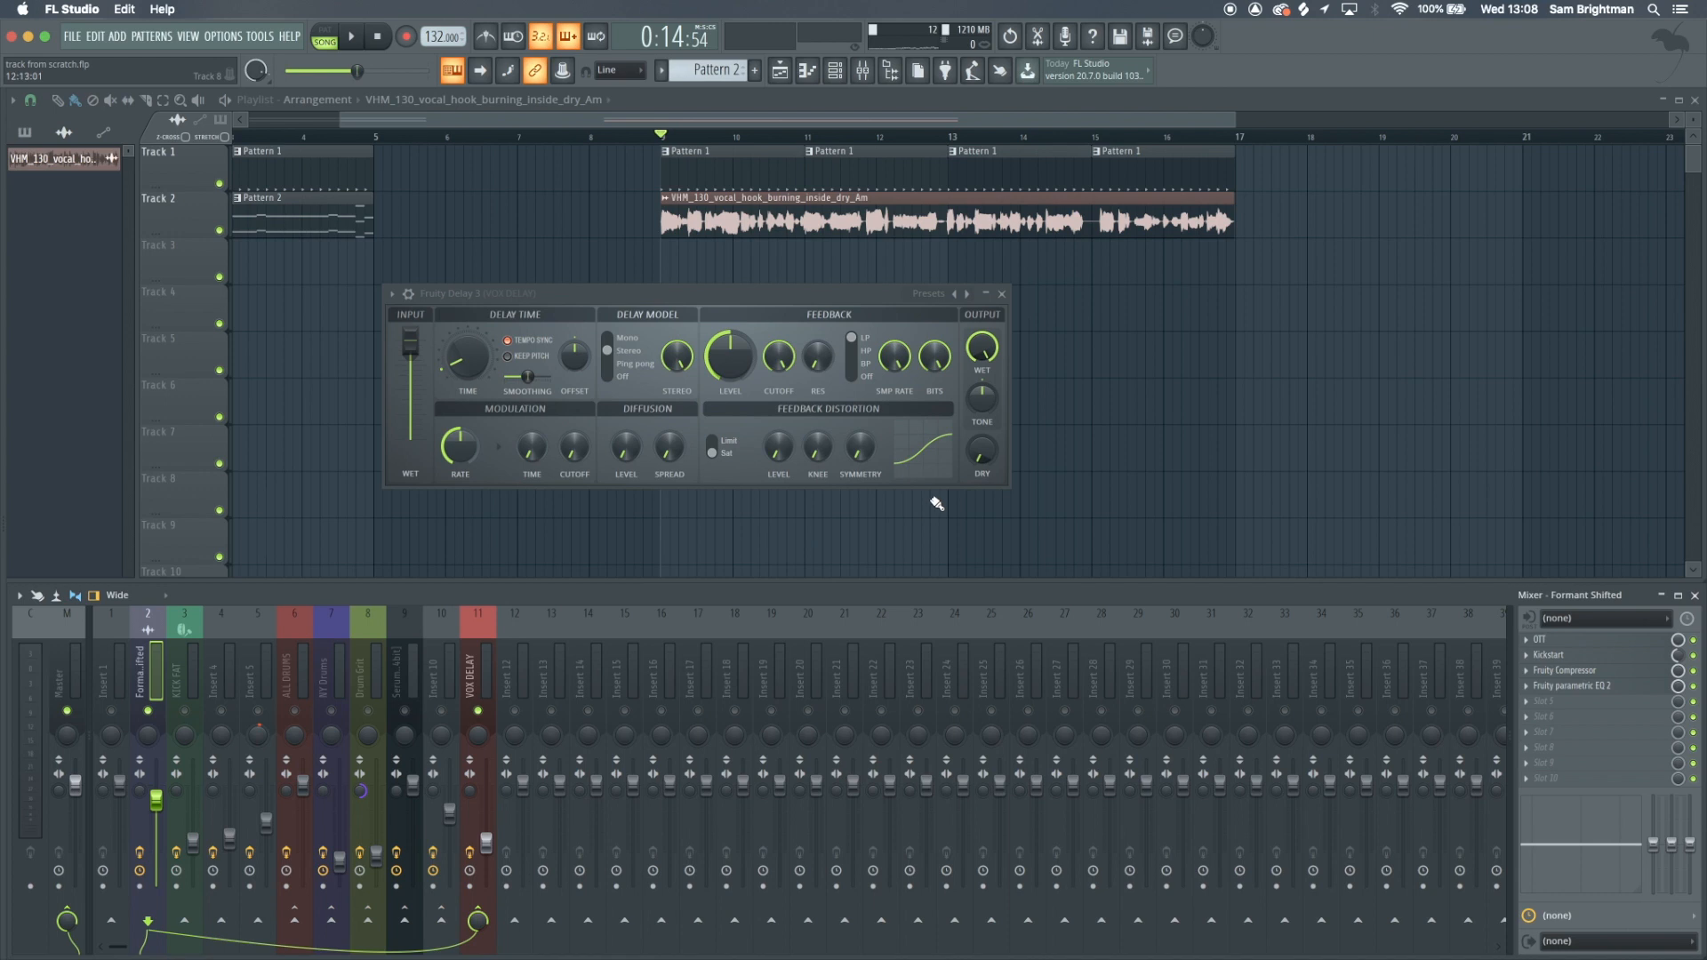
Compare Fruity Delay 3's dry output at 100% and turned fully down during playback, and save the project
left_click(986, 433)
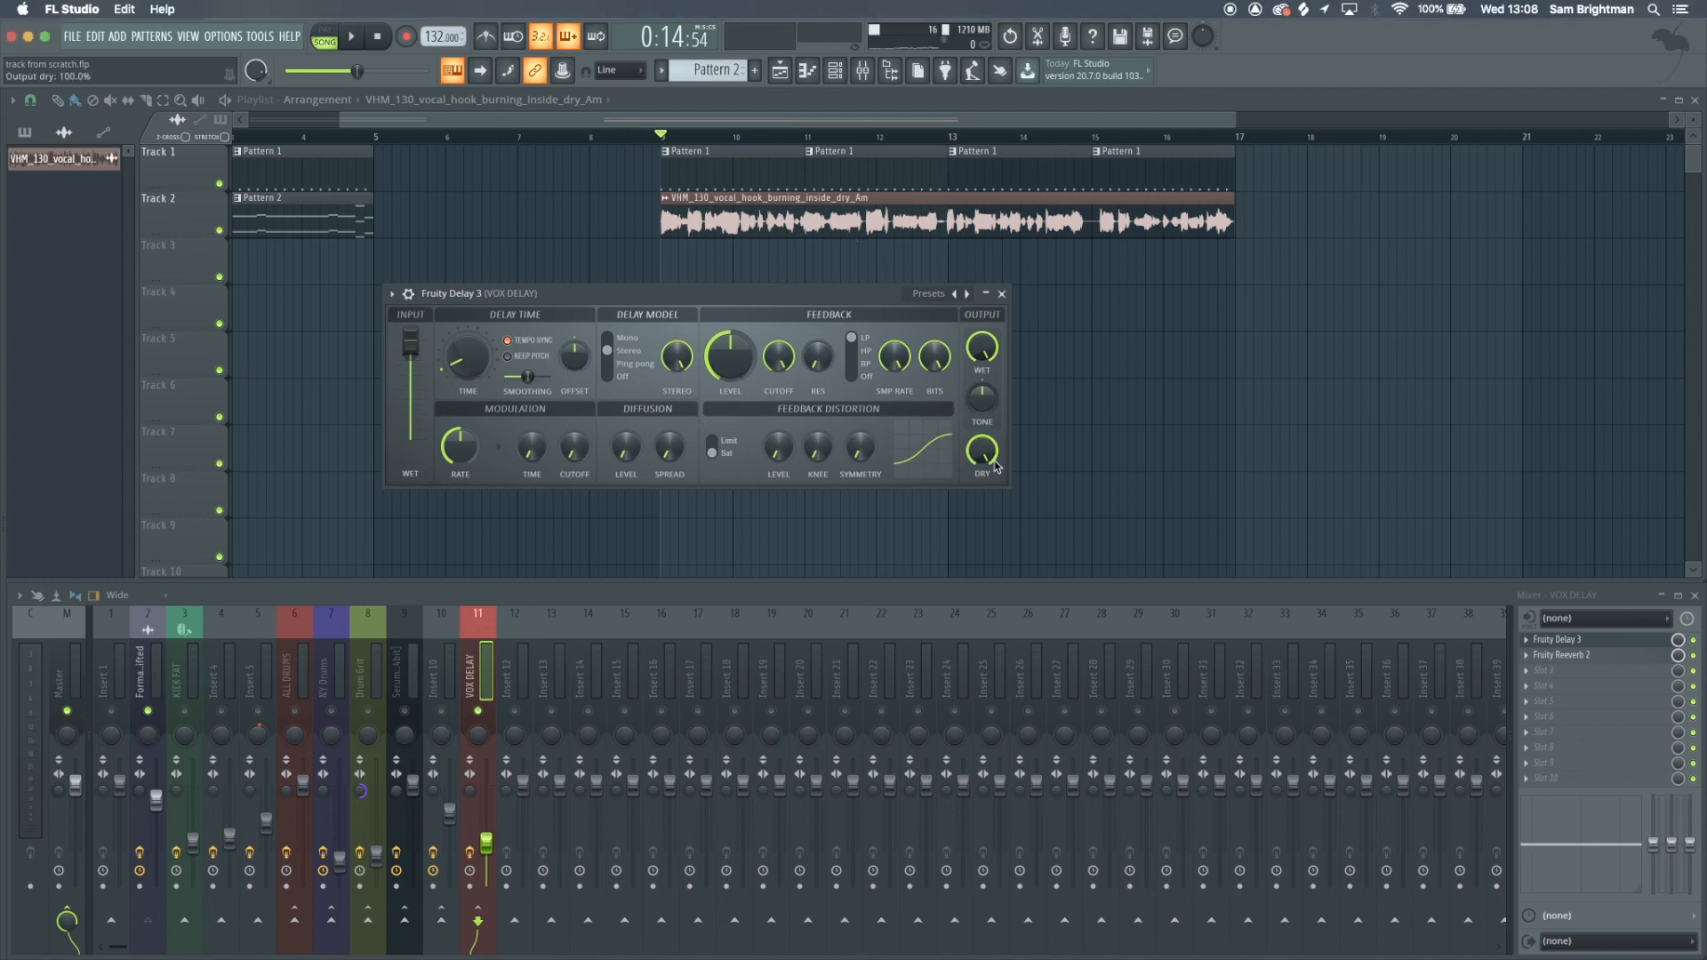
key("space")
left_click_drag(984, 460, 984, 569)
key("super+s")
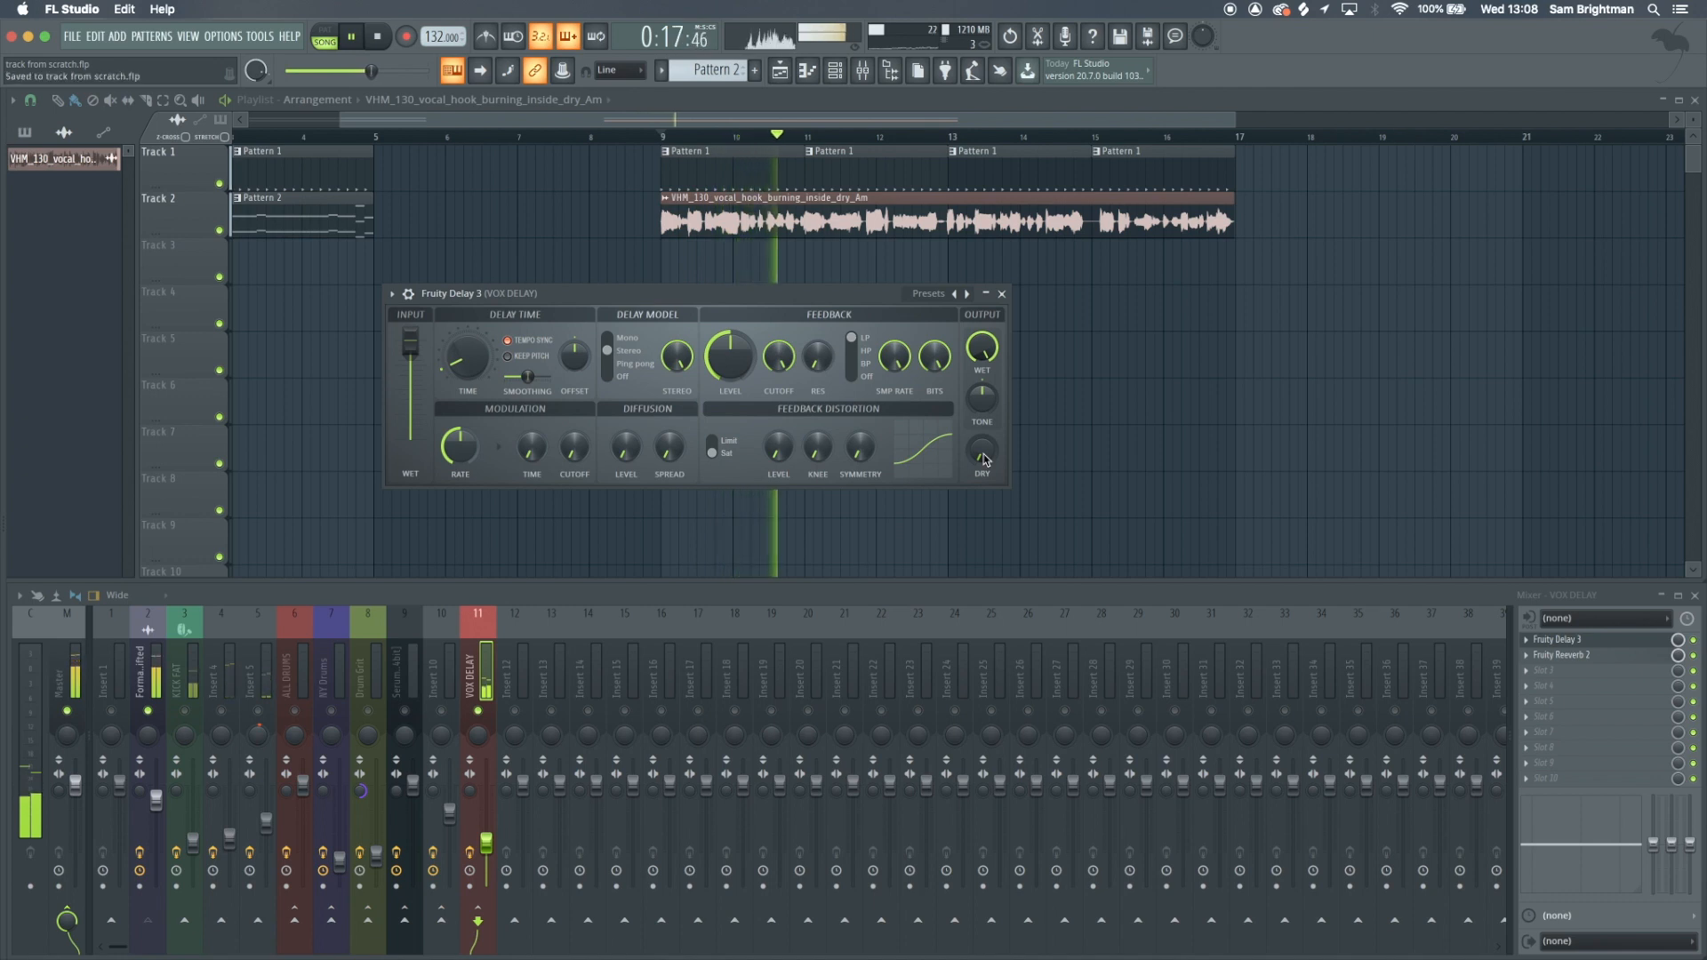
key("space")
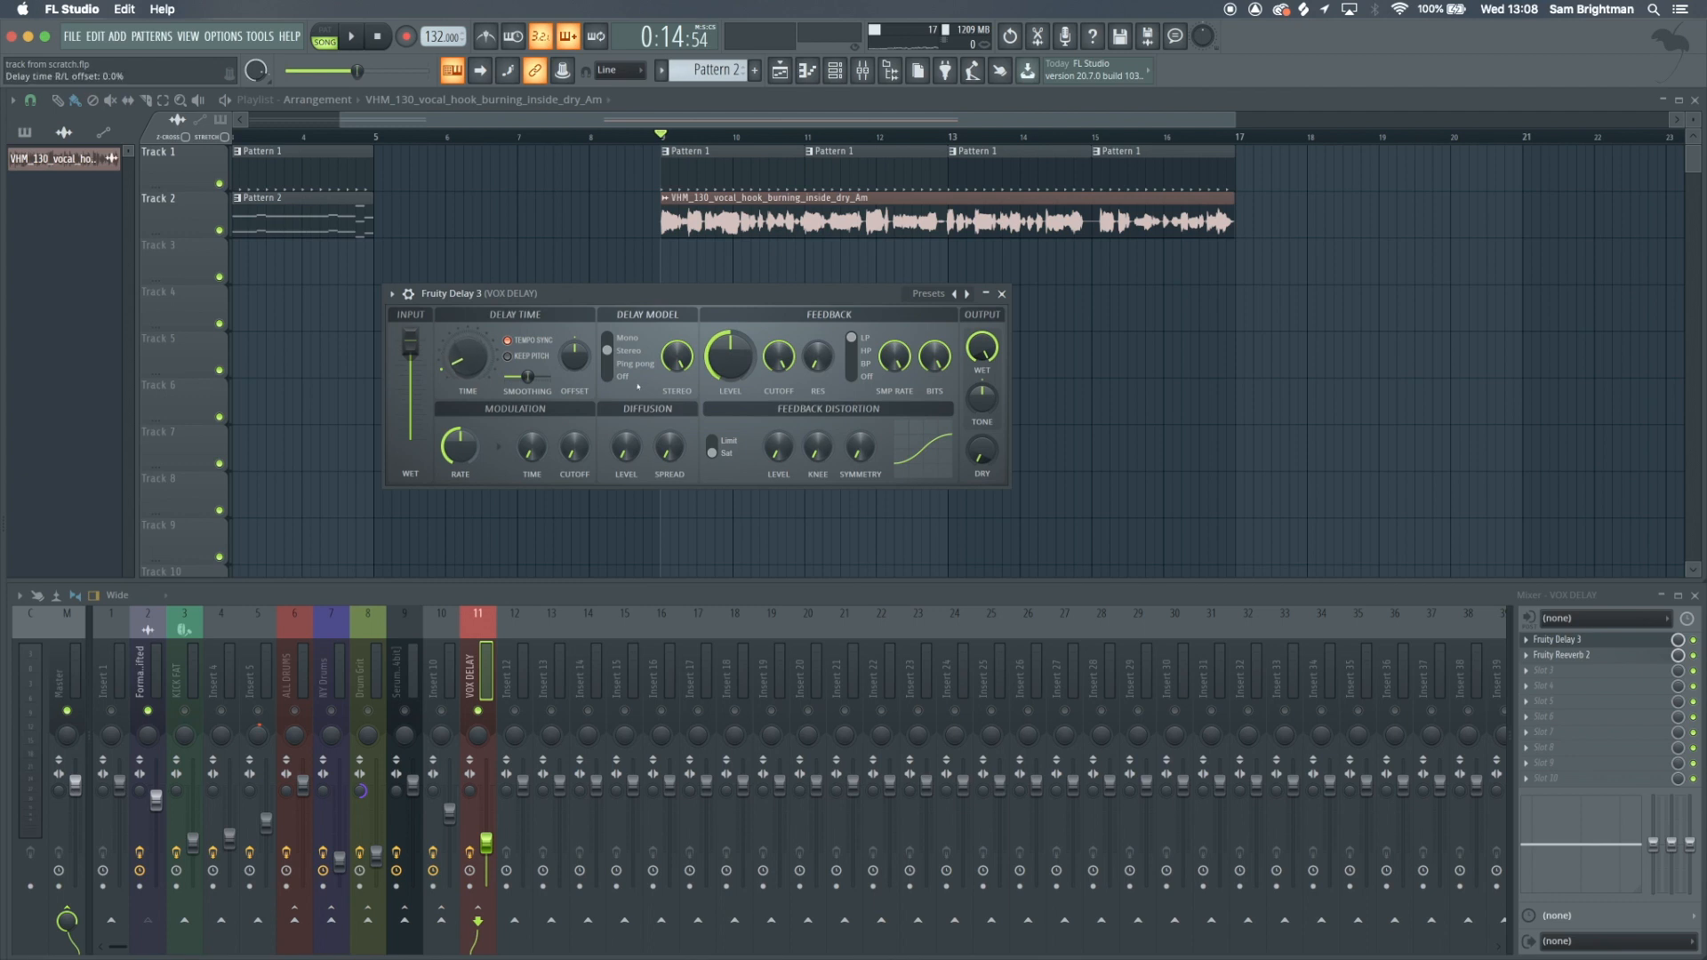
Inspect Fruity Reeverb 2 on the VOX DELAY insert, then play the vocal to hear its effect
left_click(1558, 639)
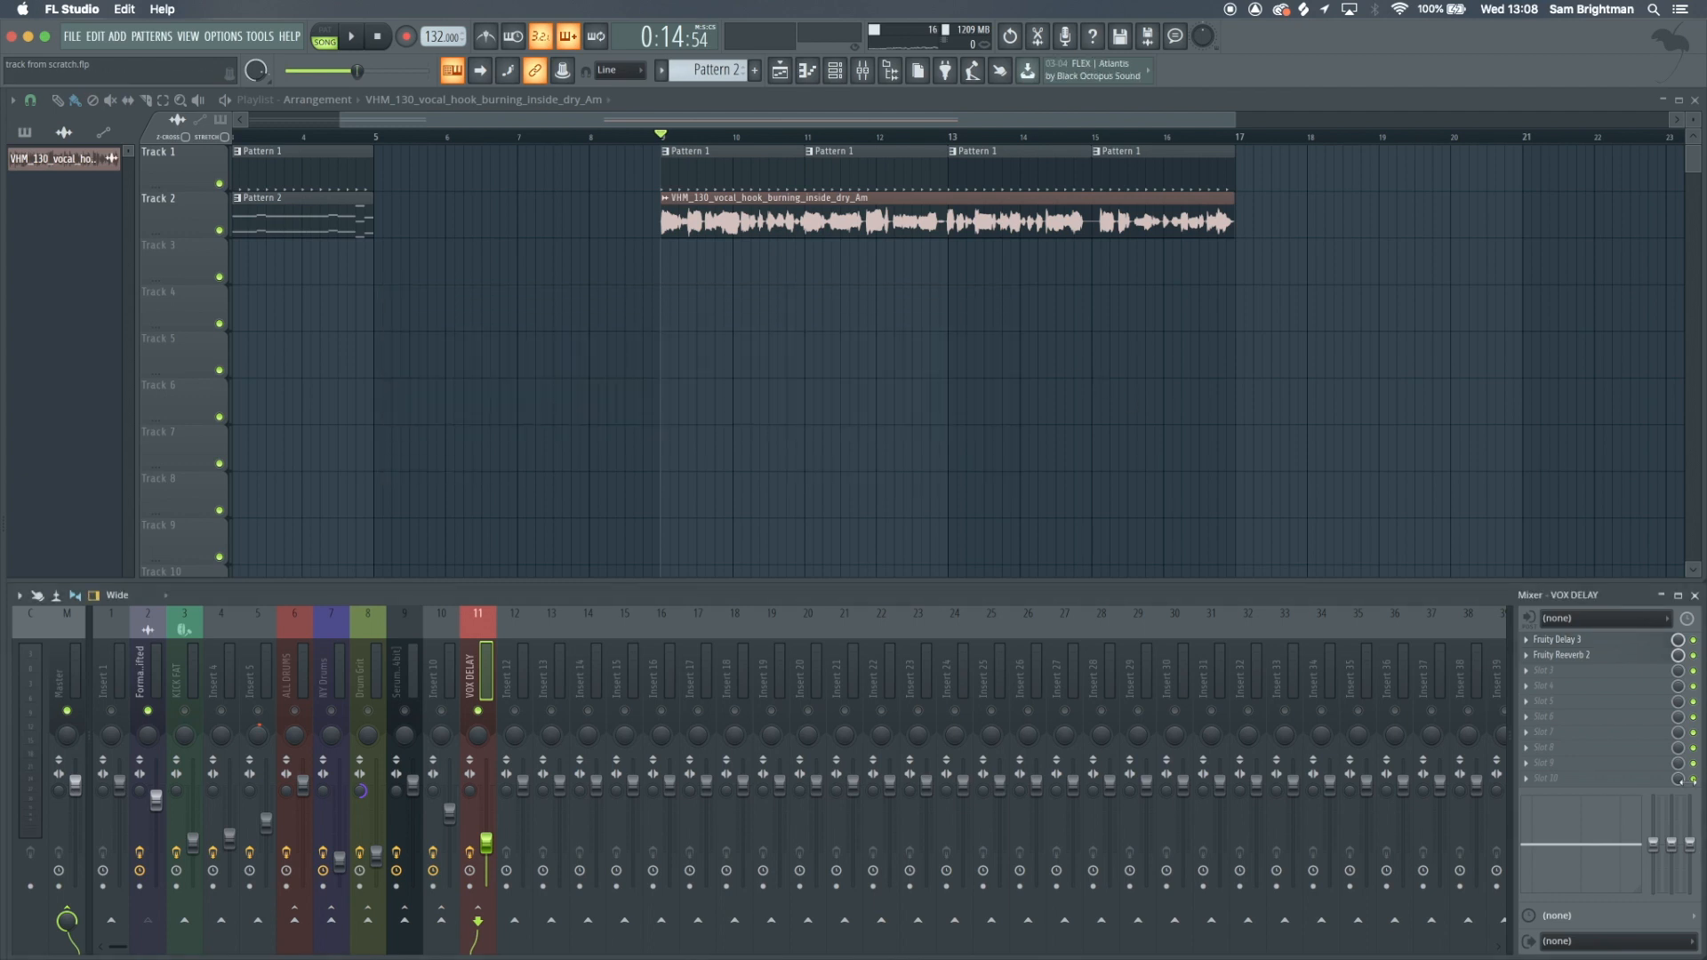
left_click(1631, 658)
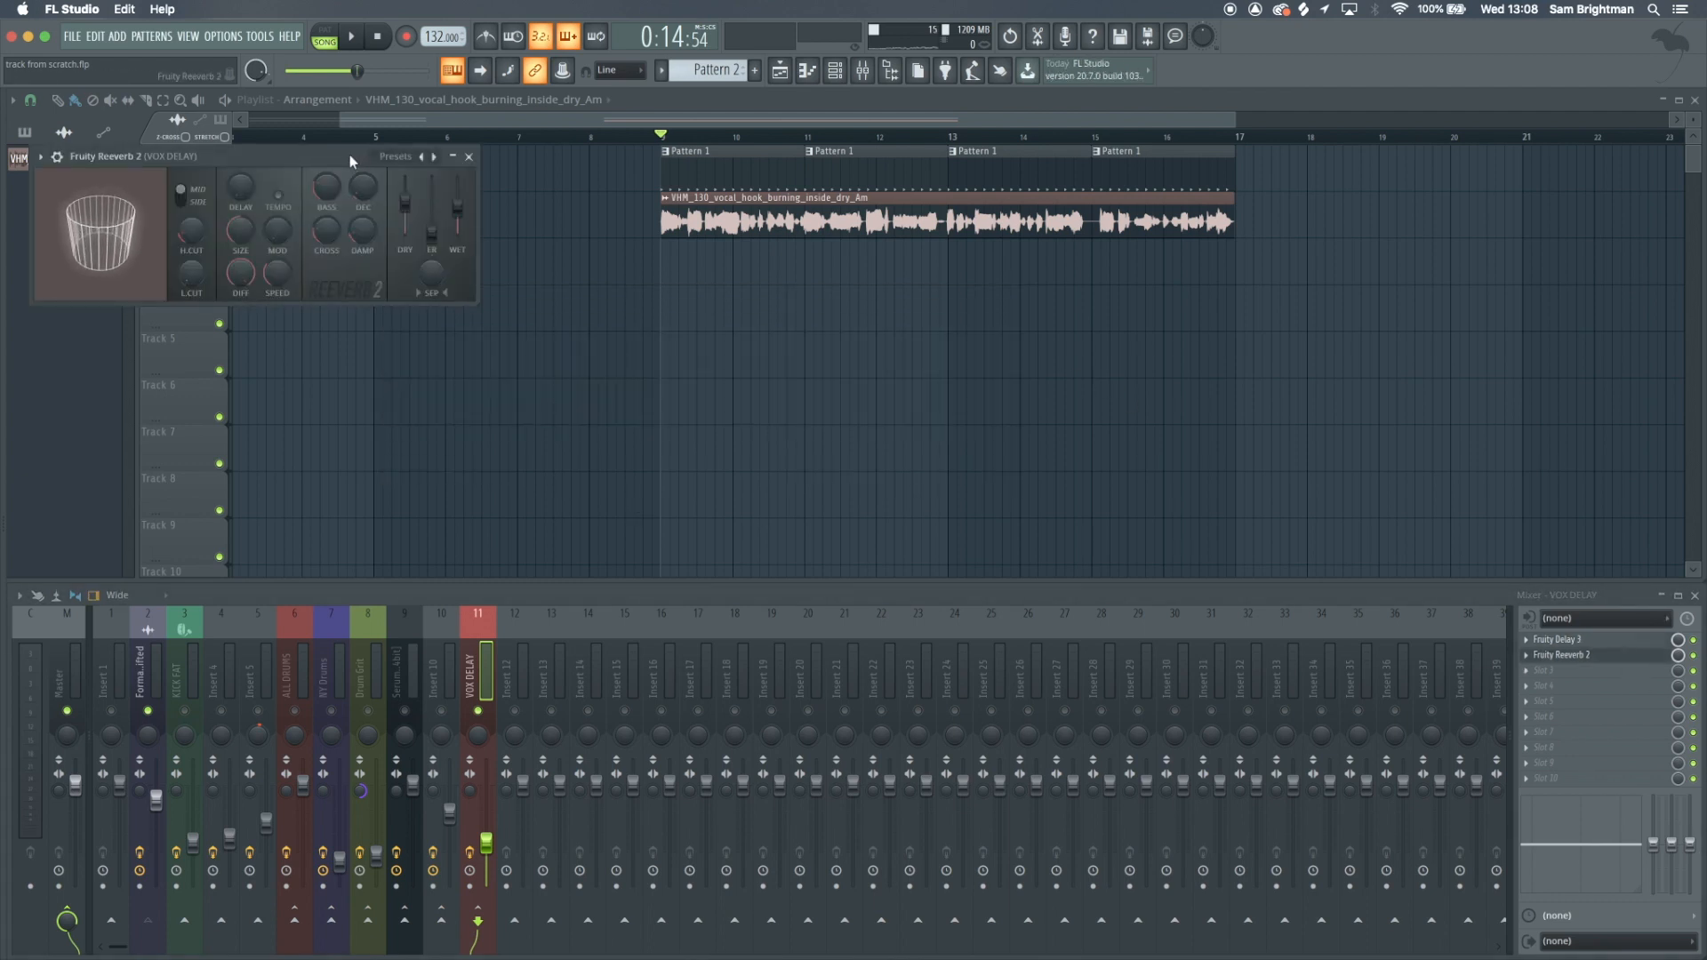
left_click_drag(349, 155, 649, 354)
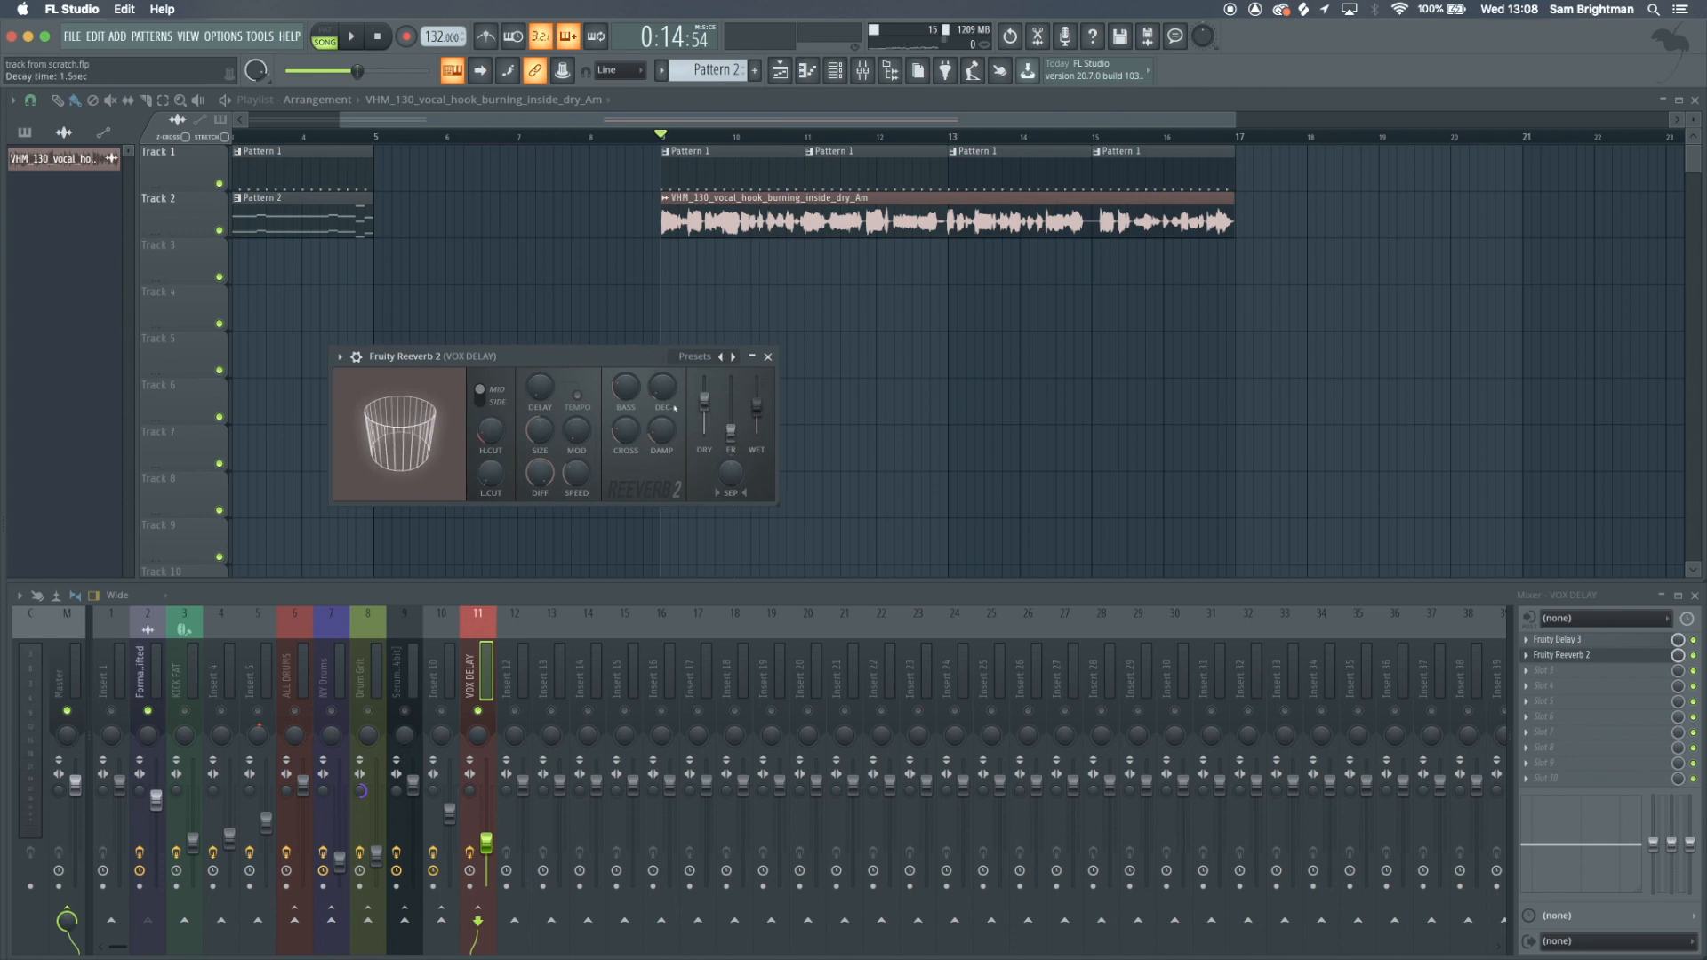
key("Escape")
key("space")
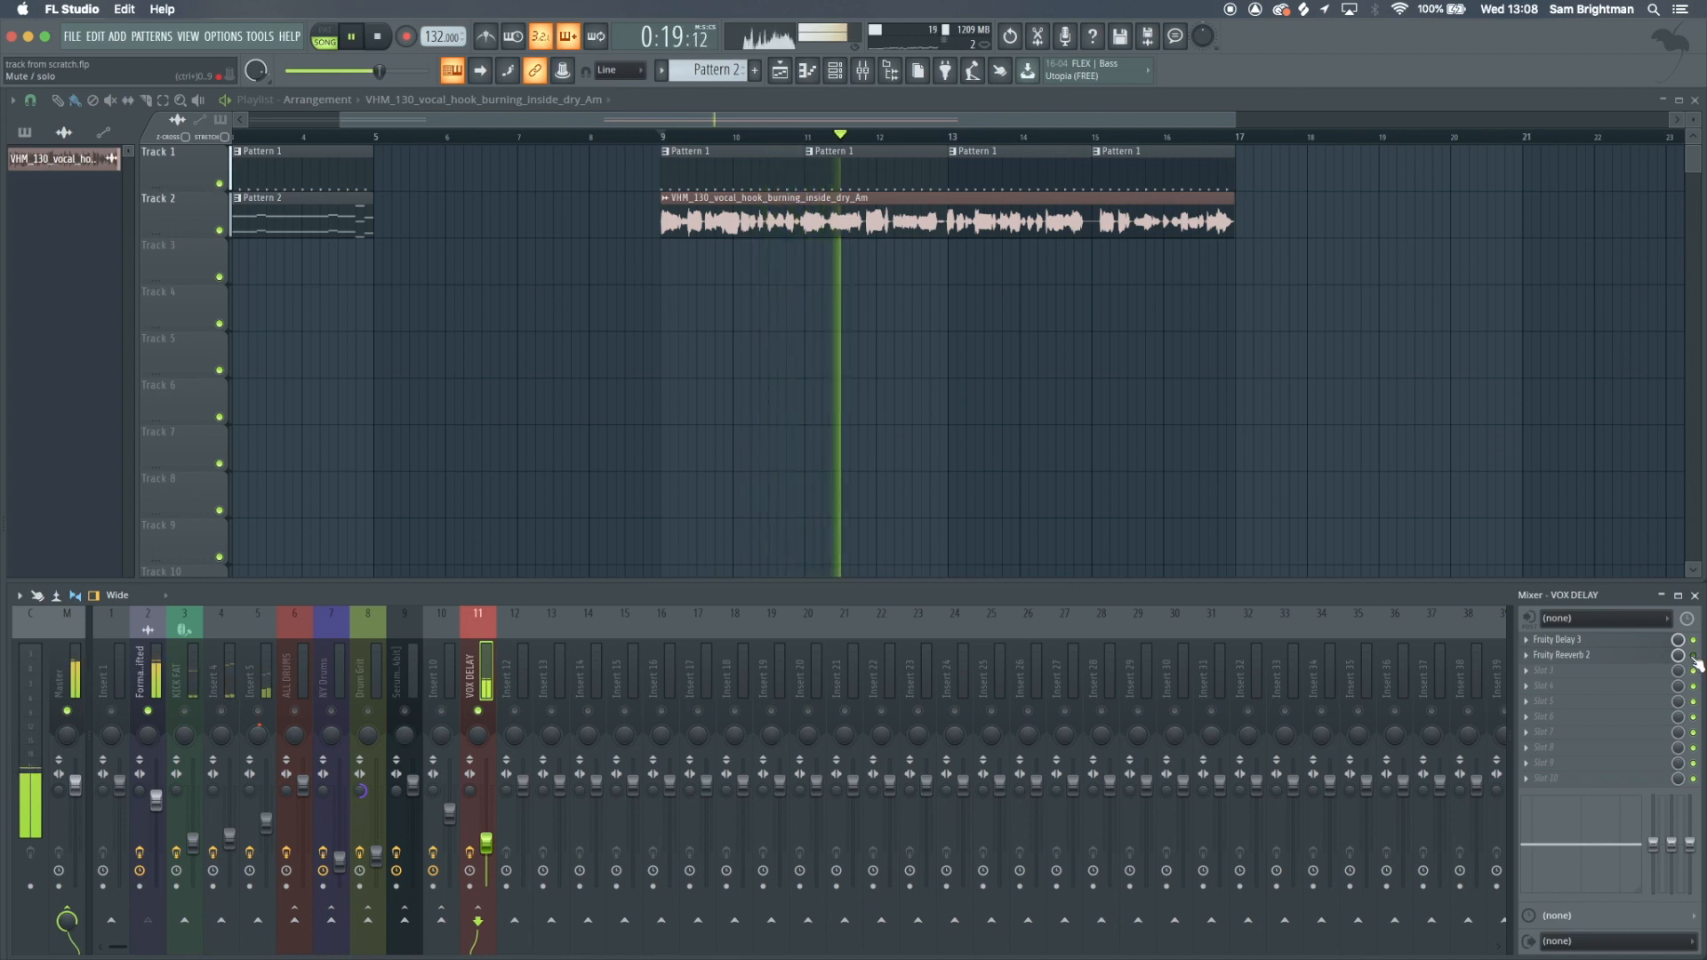
key("space")
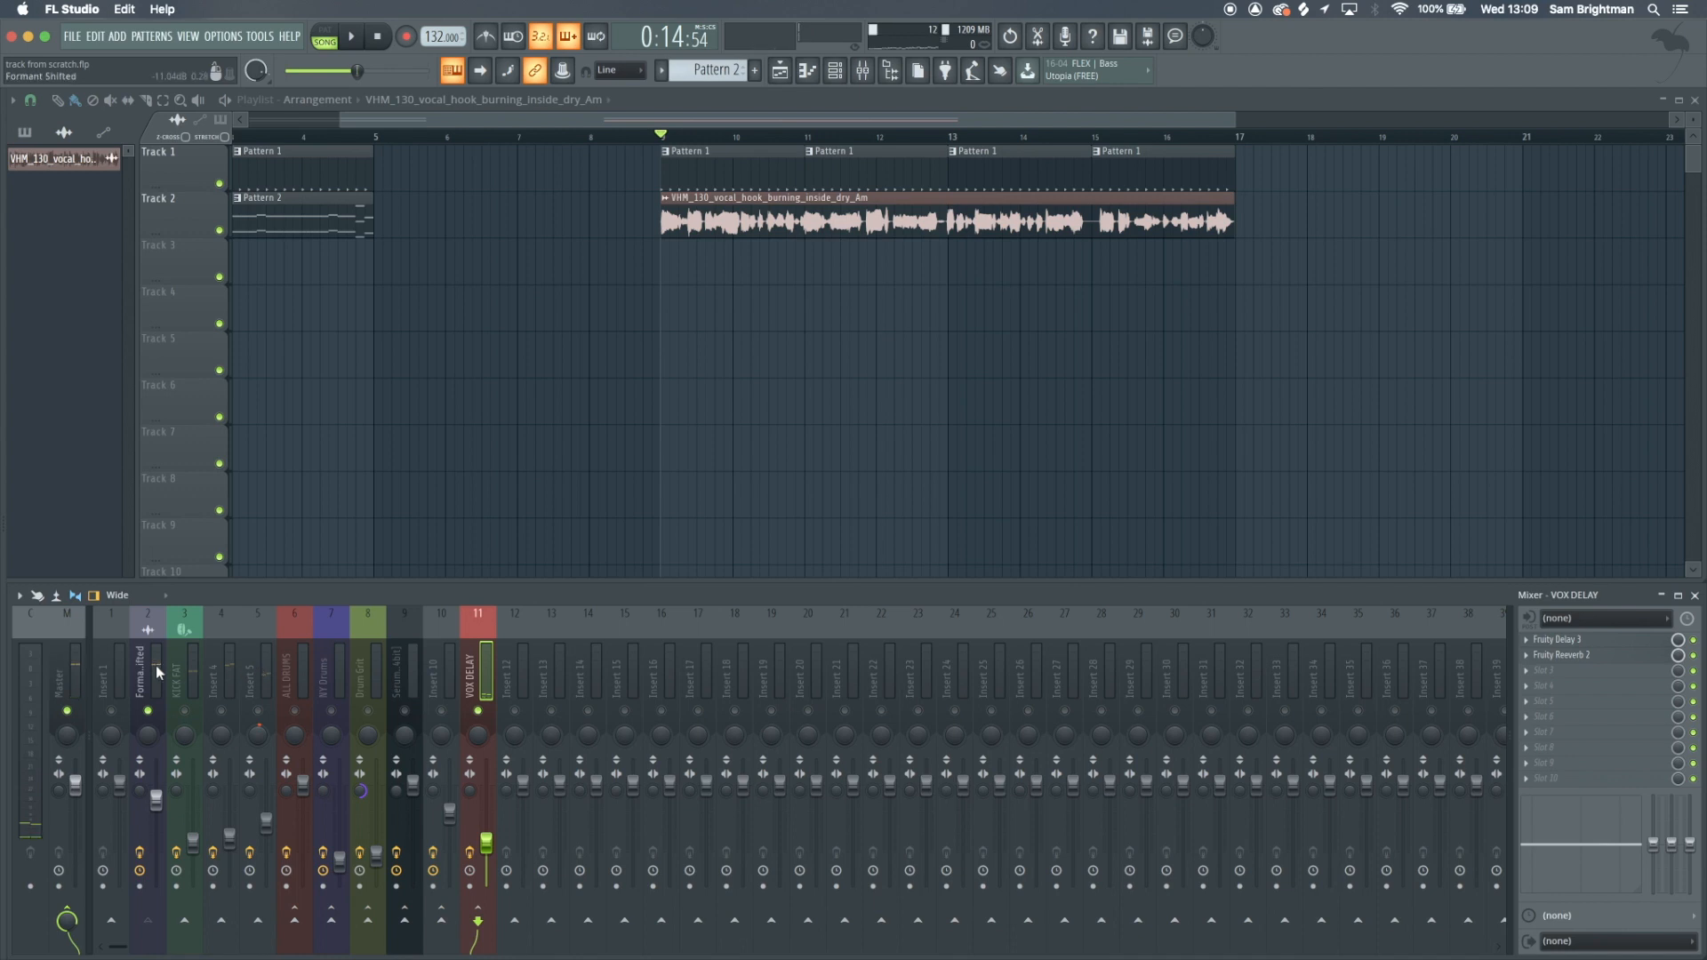
Load the BEST VOCAL VERB BOI mixer track state onto Insert 12 and send the vocal track to it
key("s")
left_click(514, 666)
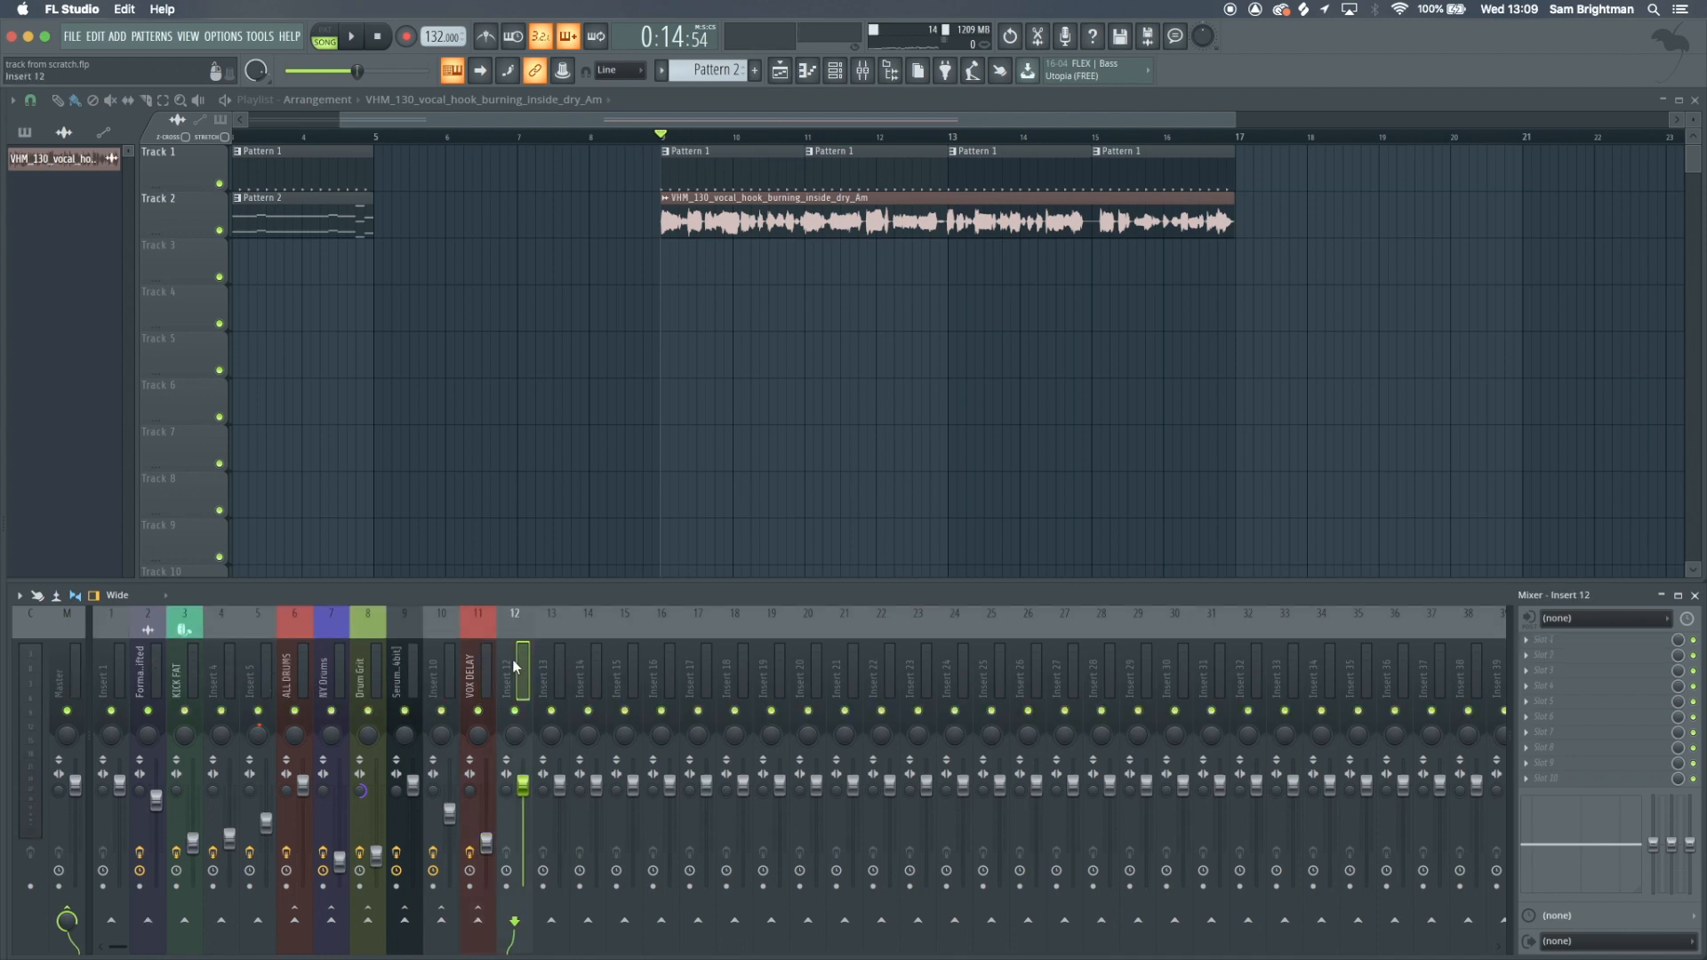
left_click(18, 595)
mouse_move(35, 639)
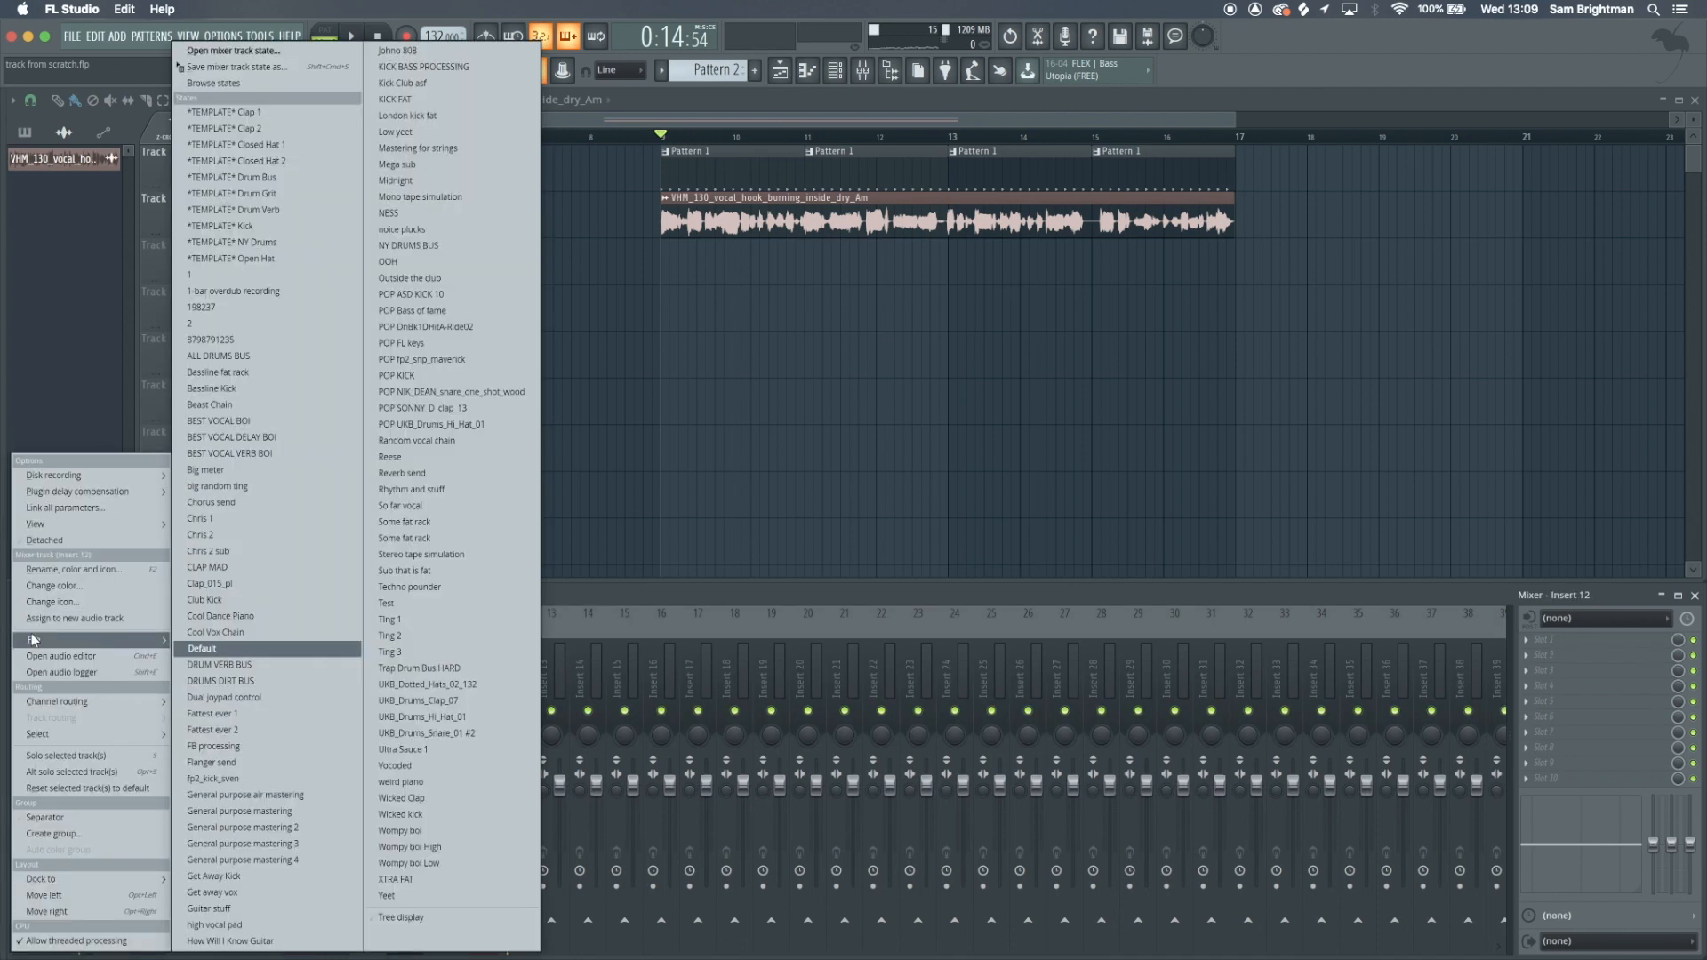
left_click(210, 453)
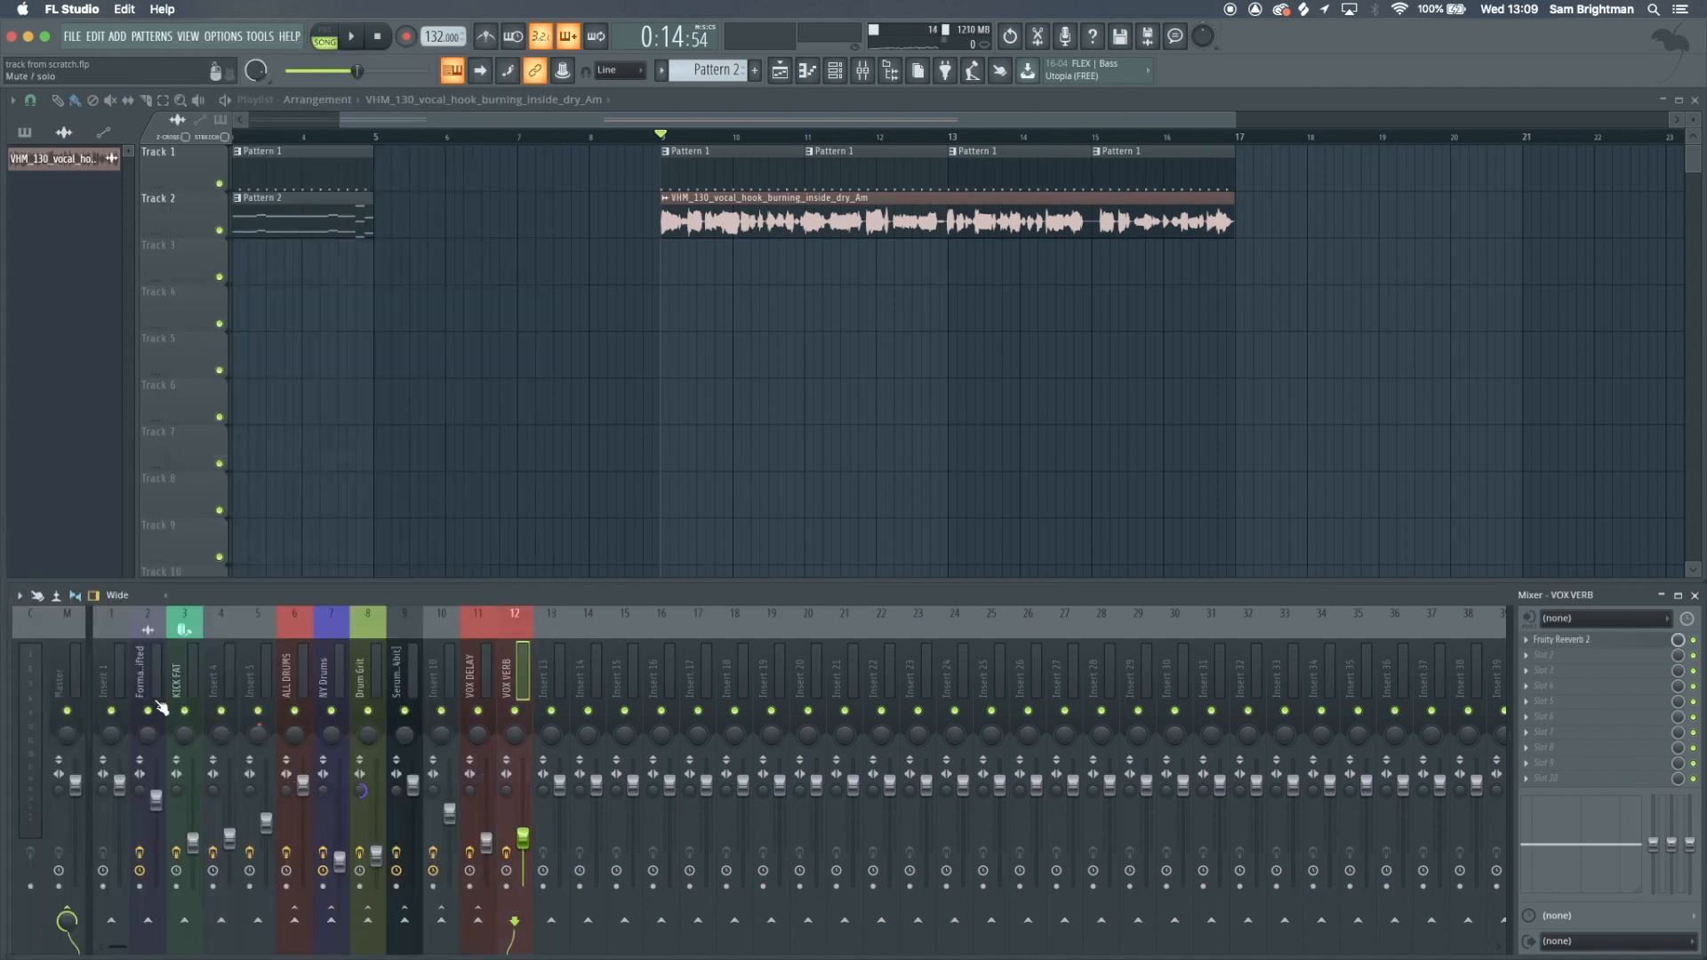
left_click(515, 920)
left_click(509, 644)
Inspect Fruity Reeverb 2 on the VOX VERB insert and play the soloed vocal with its delay and reverb sends
left_click(1581, 634)
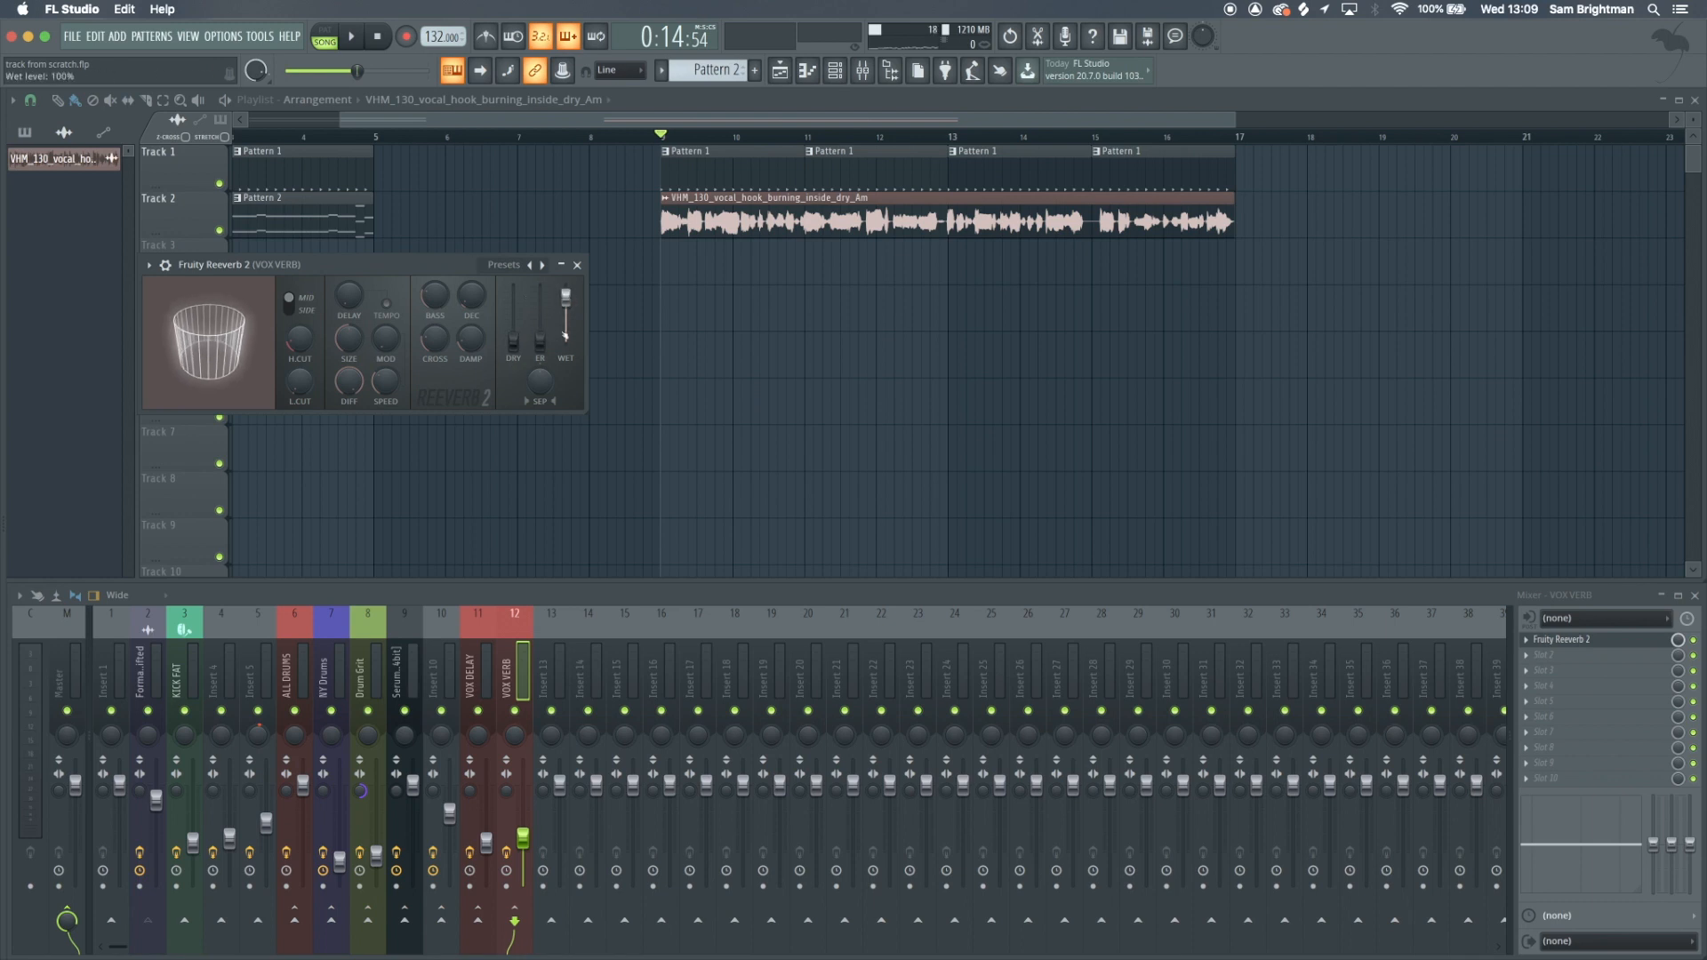
left_click(577, 265)
key("space")
key("space")
key("space")
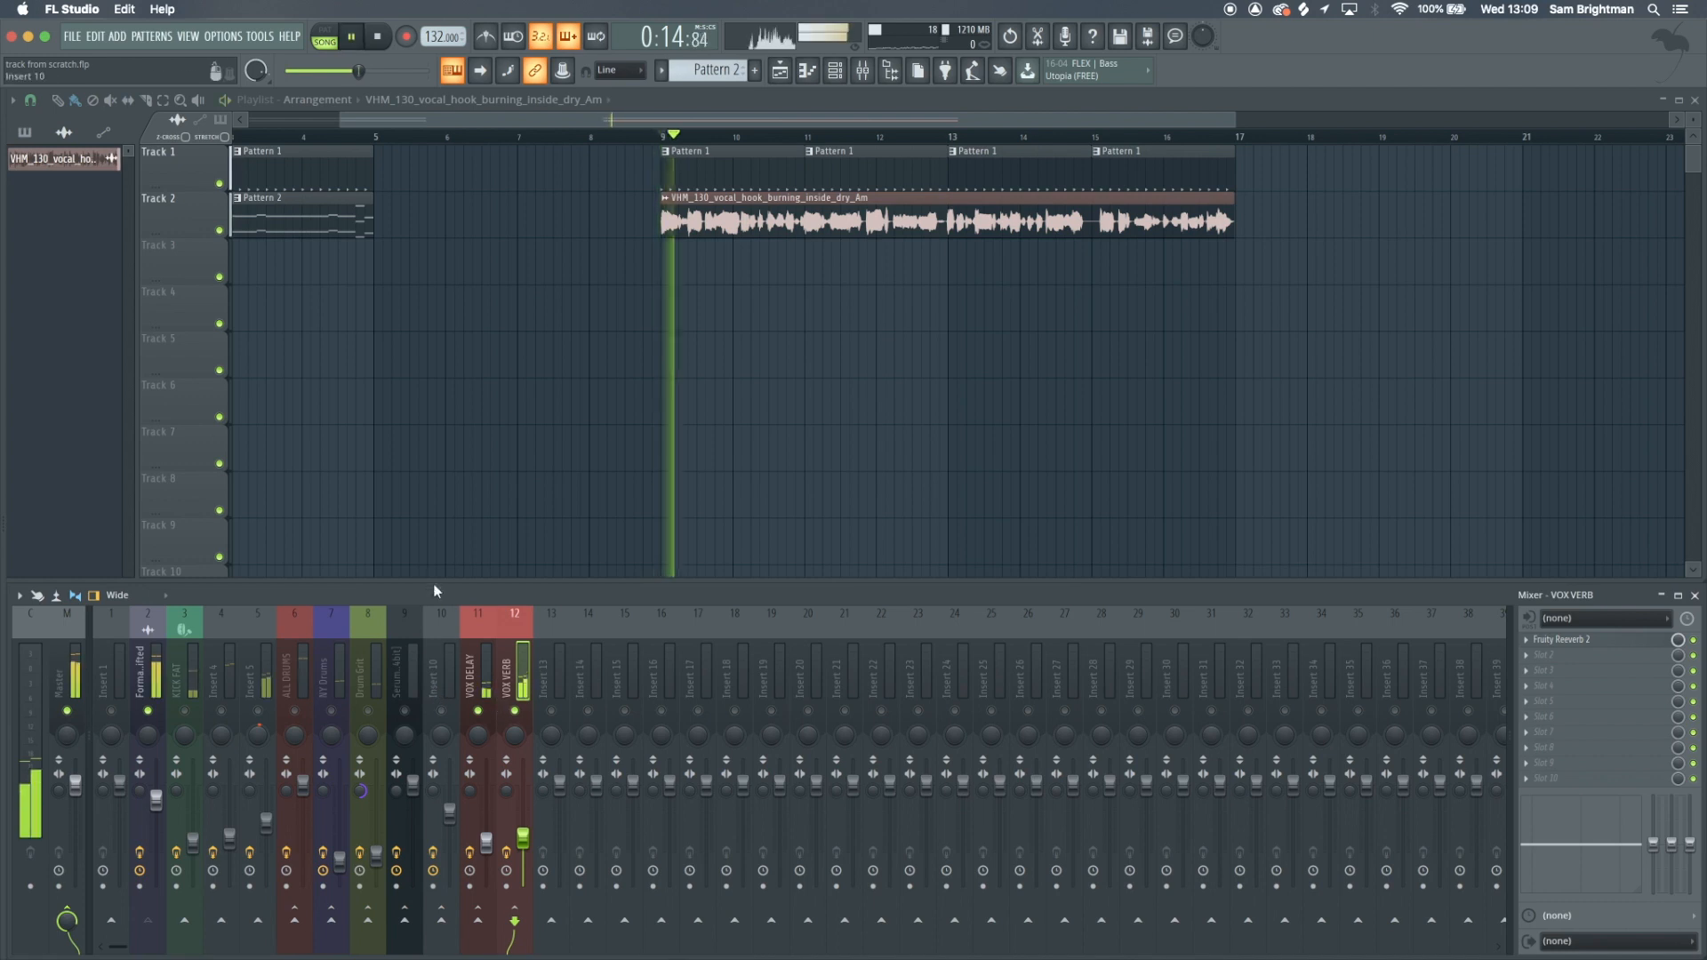
left_click(478, 712)
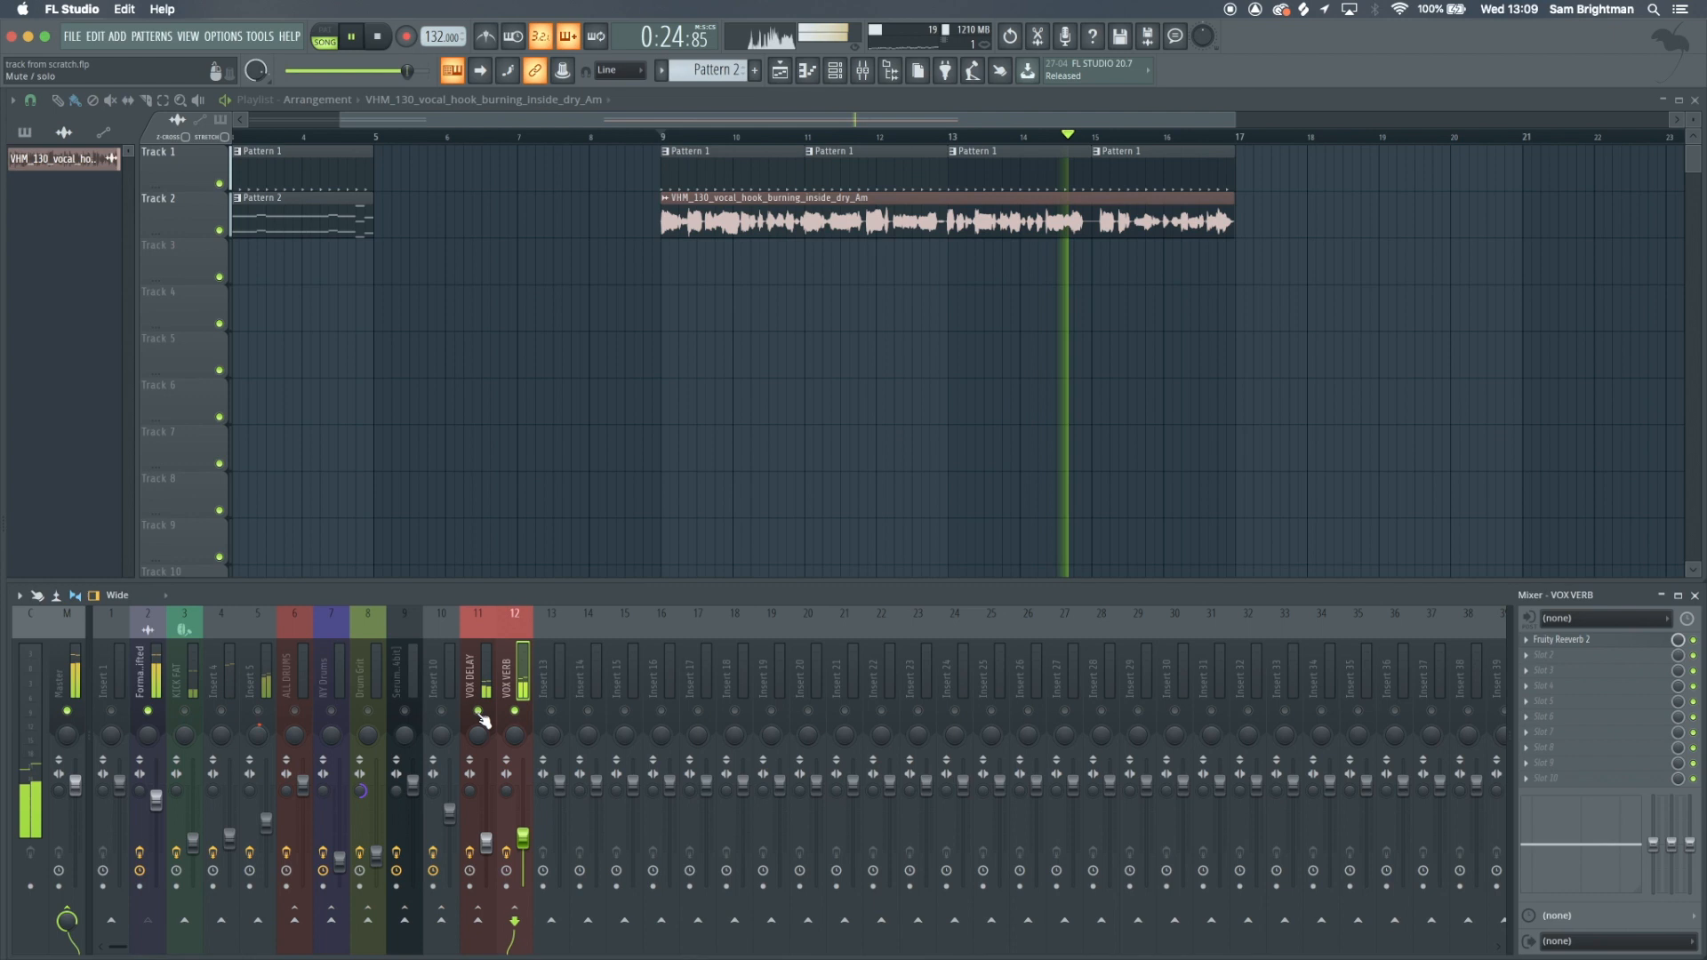
key("space")
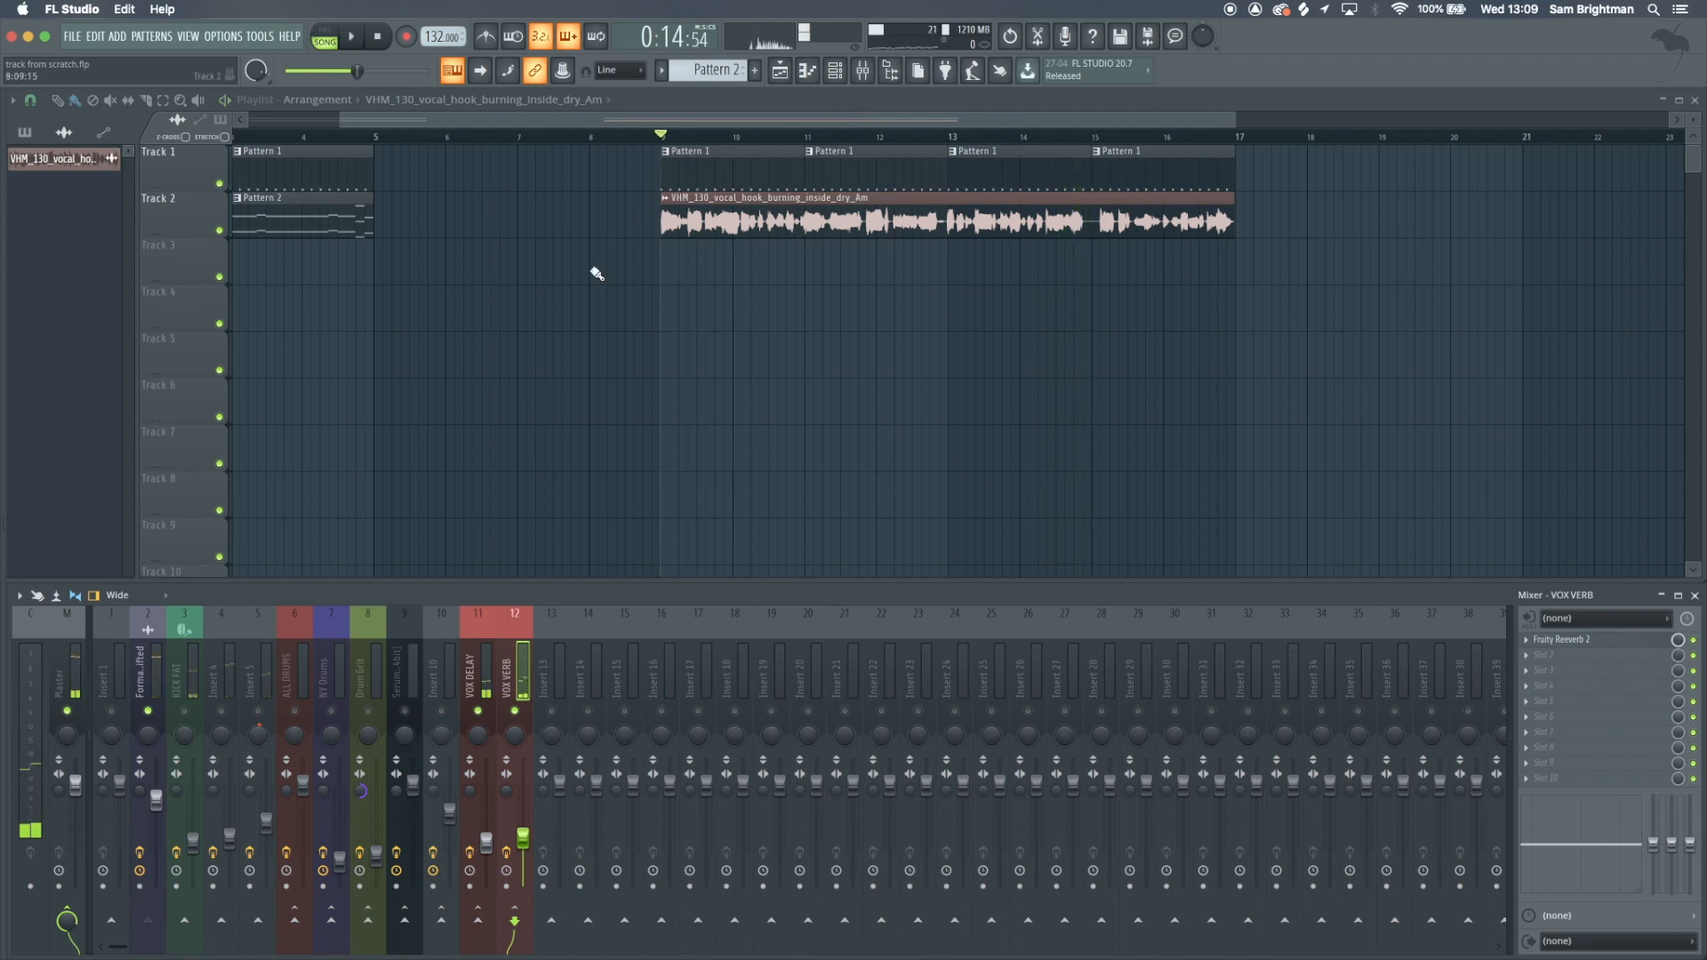
left_click(149, 712)
scroll(665, 331, "down", 5)
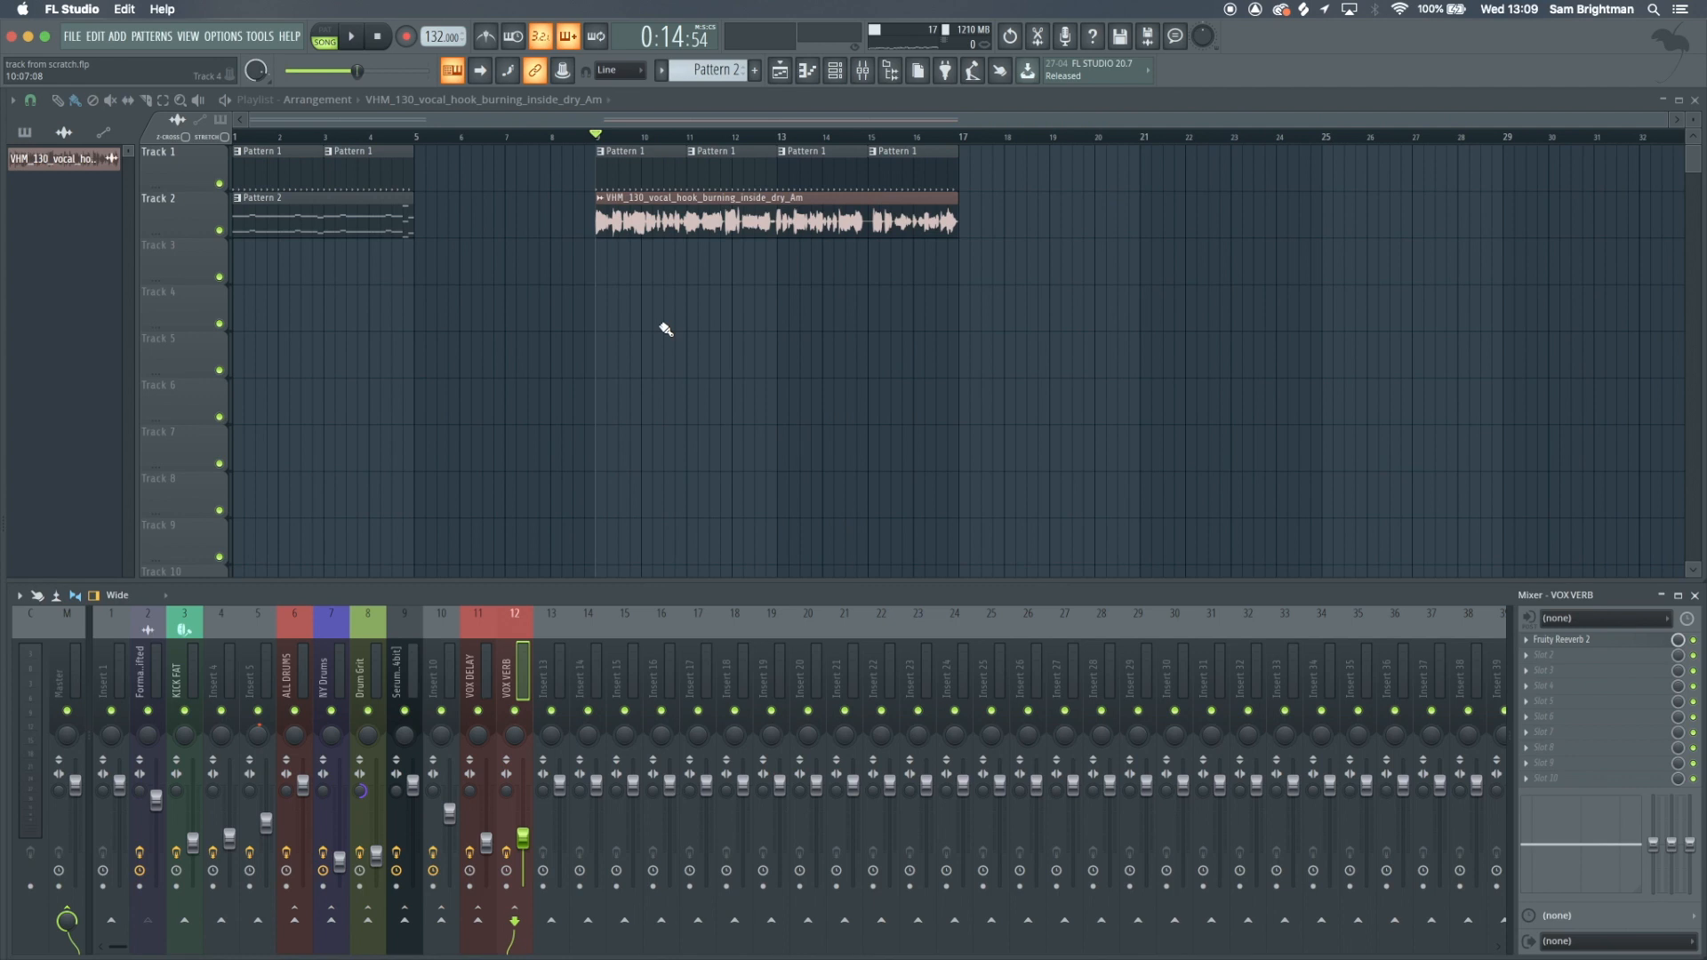
scroll(665, 331, "up", 3)
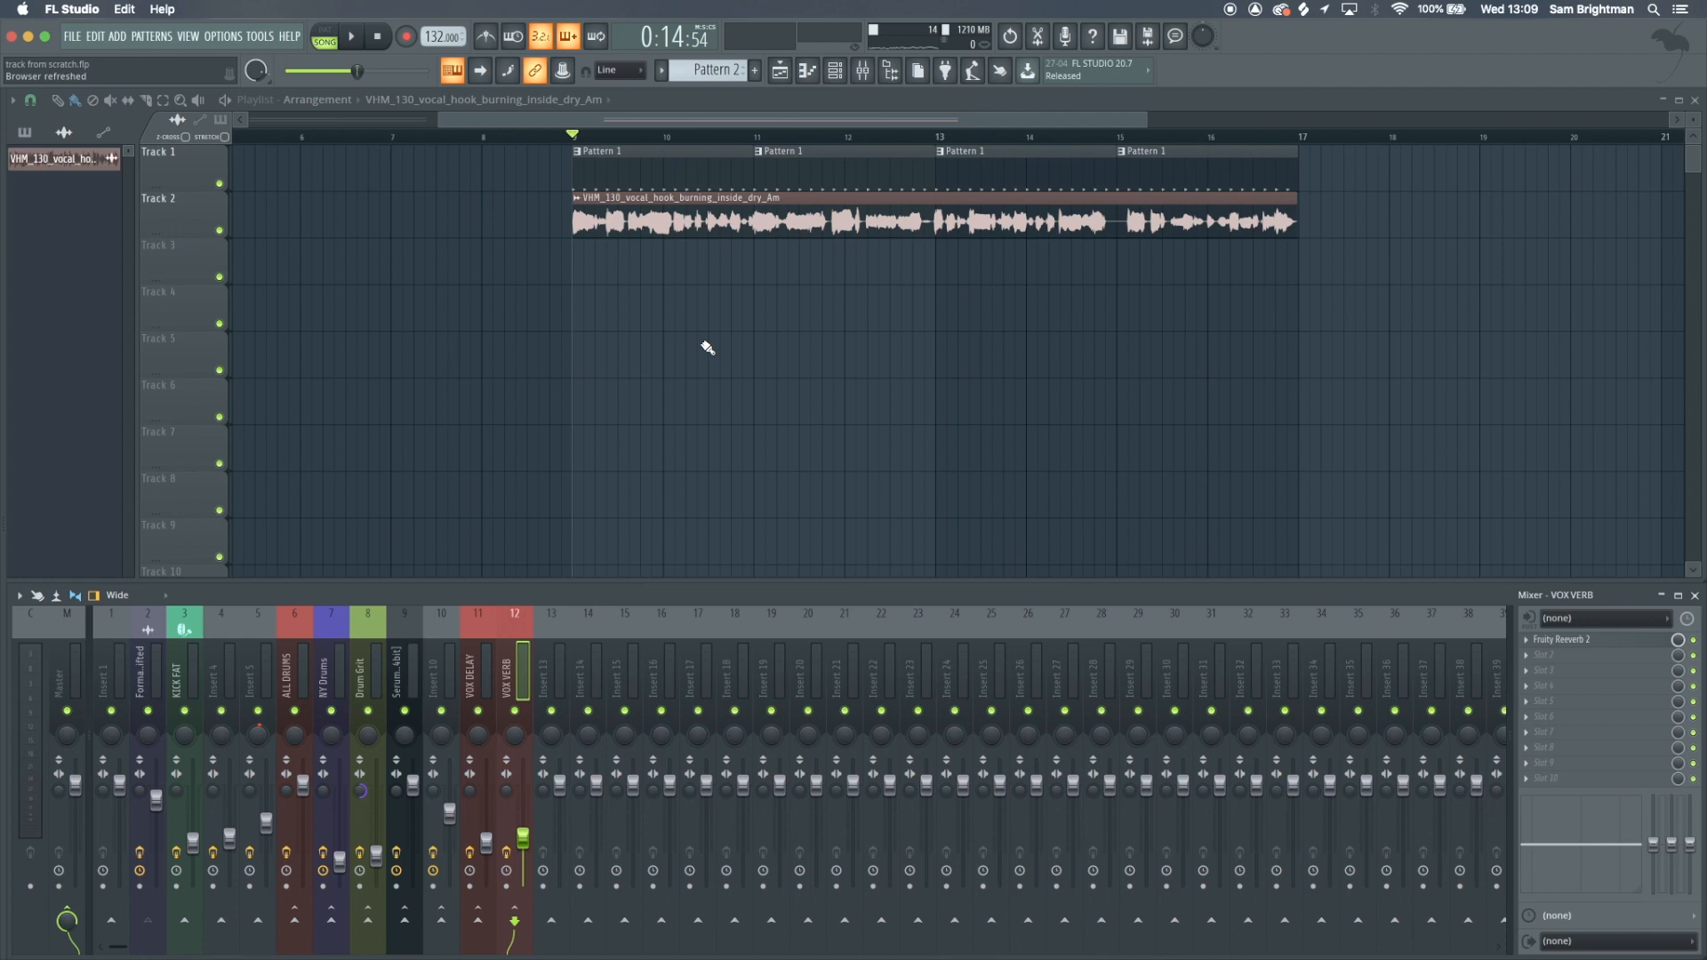
scroll(706, 342, "down", 3)
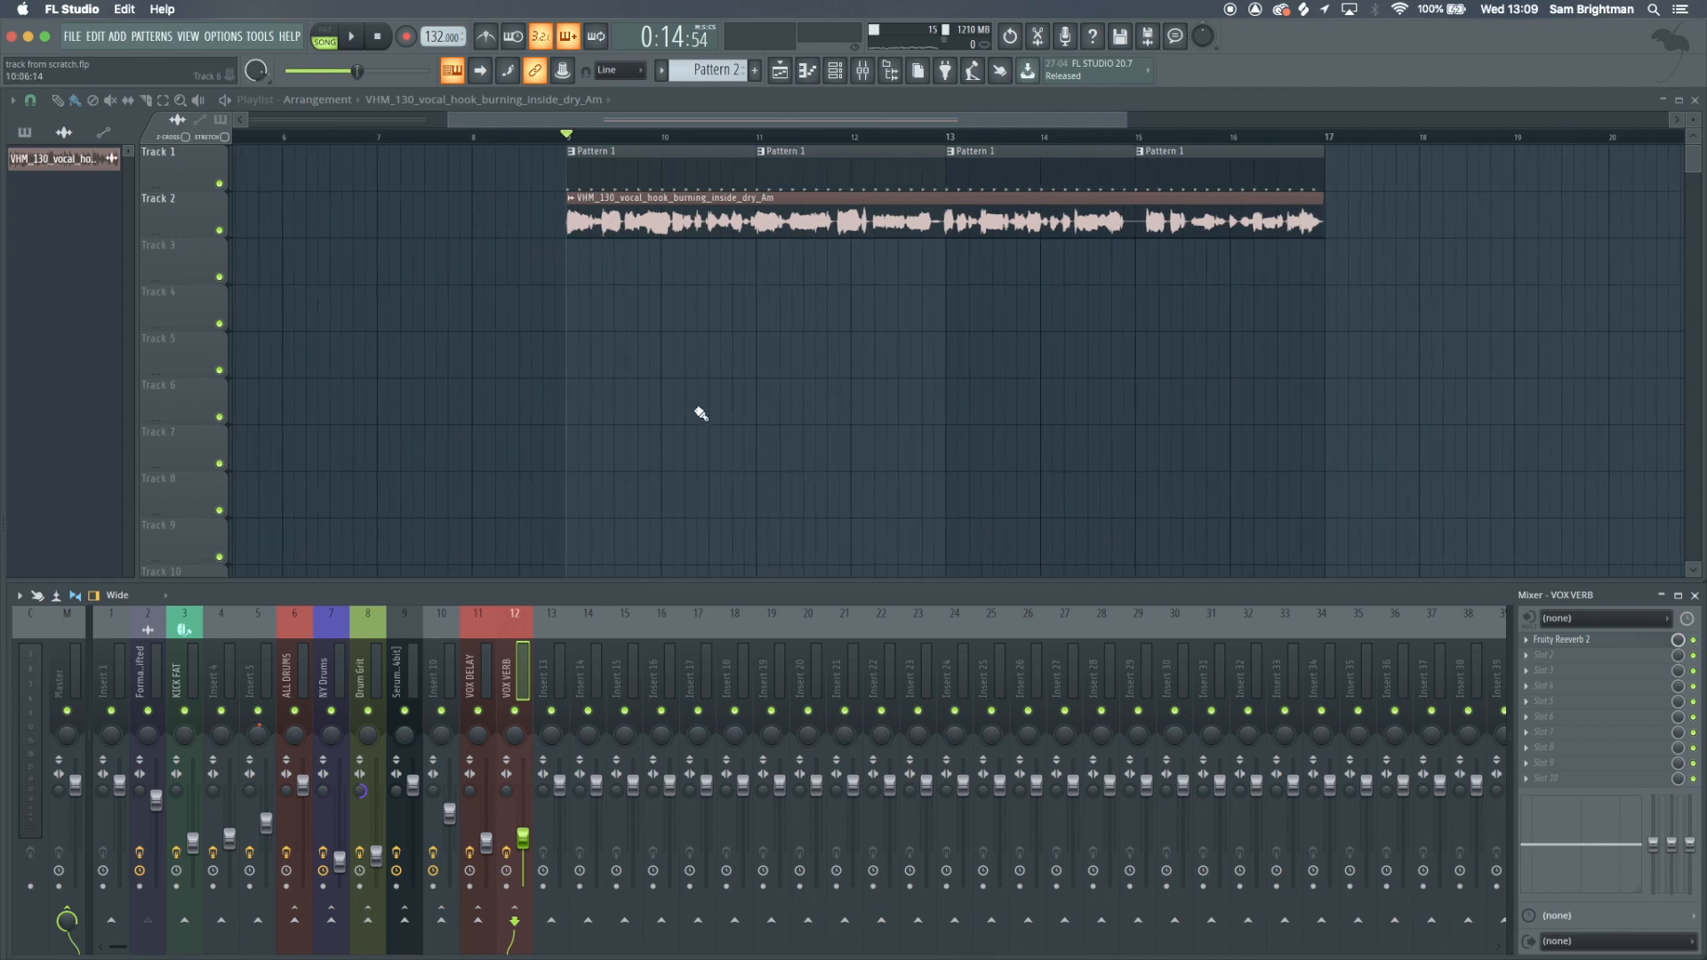
scroll(732, 358, "up", 2)
scroll(731, 358, "down", 2)
scroll(732, 358, "up", 2)
scroll(733, 358, "right", 1)
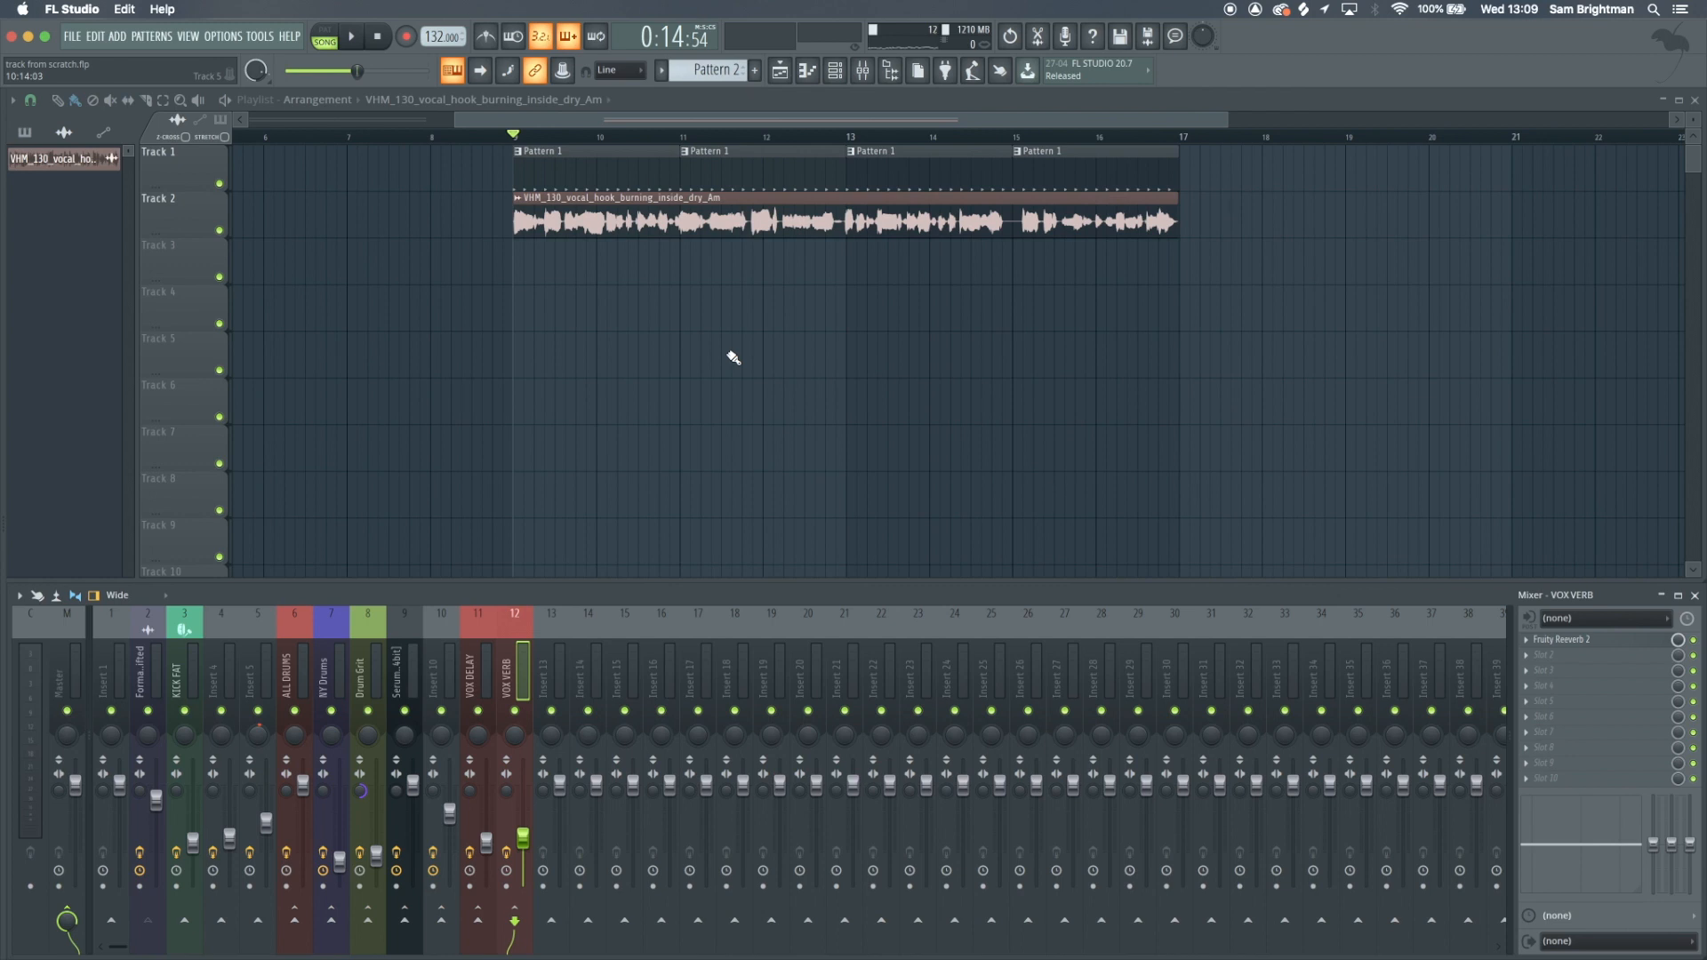
scroll(694, 369, "right", 2)
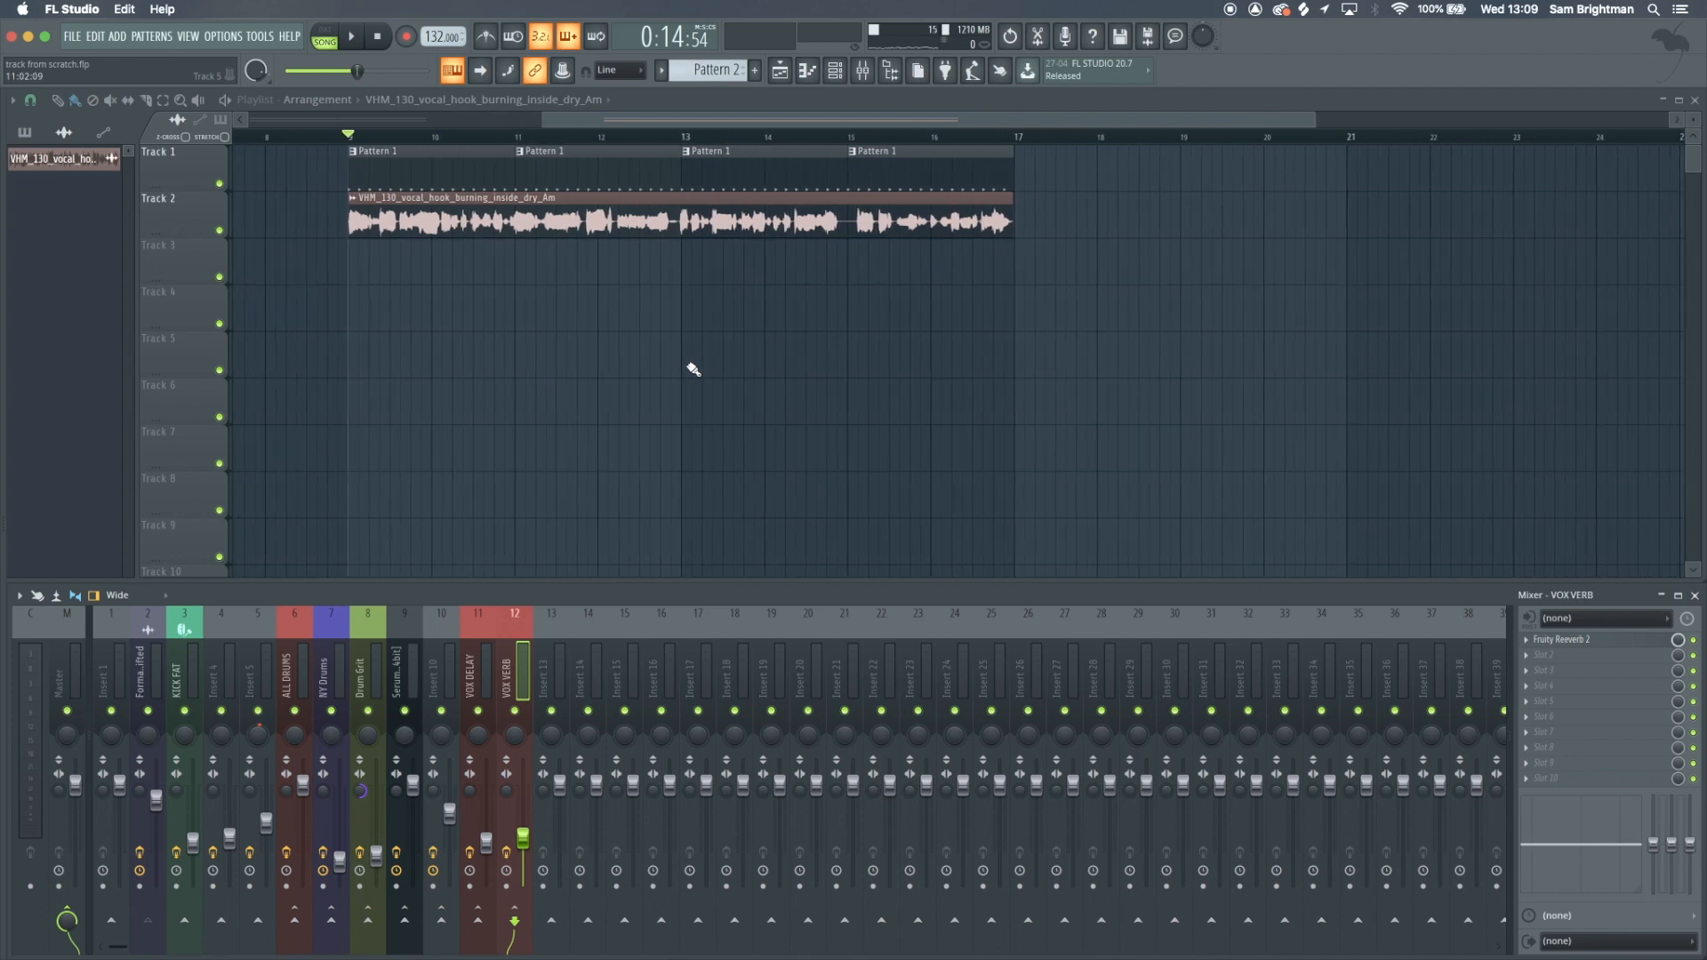
scroll(694, 369, "left", 2)
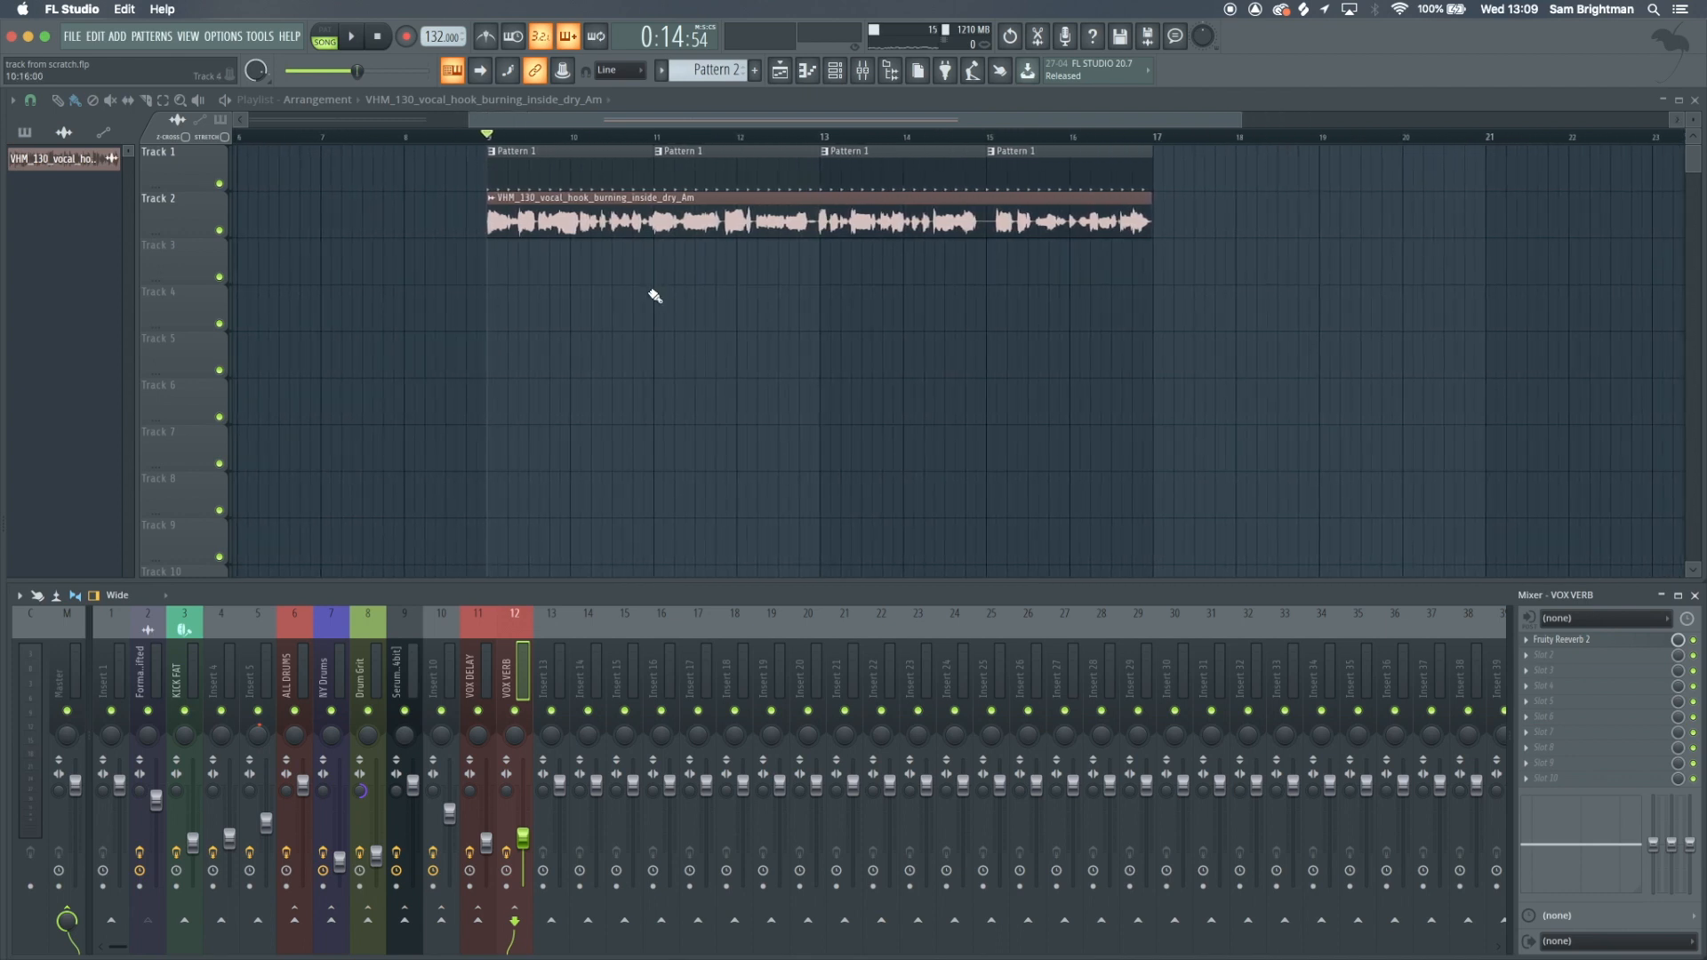
Play the vocal section from bar 9 with all mixer tracks active
key("space")
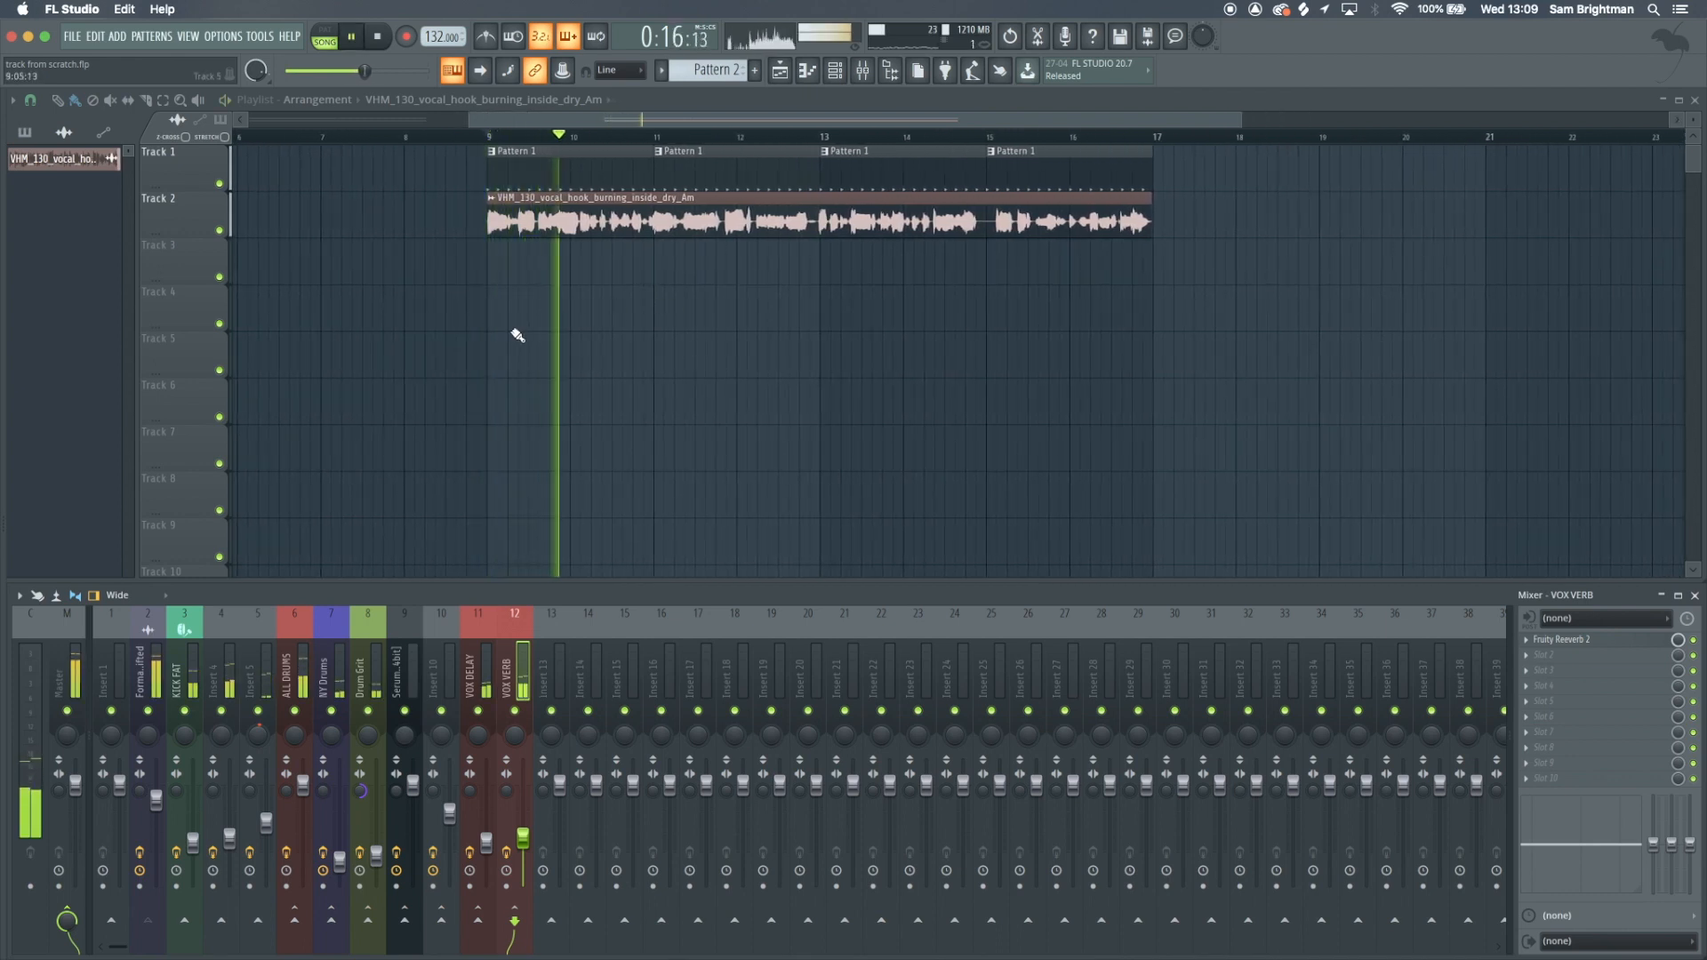
scroll(517, 335, "down", 3)
key("space")
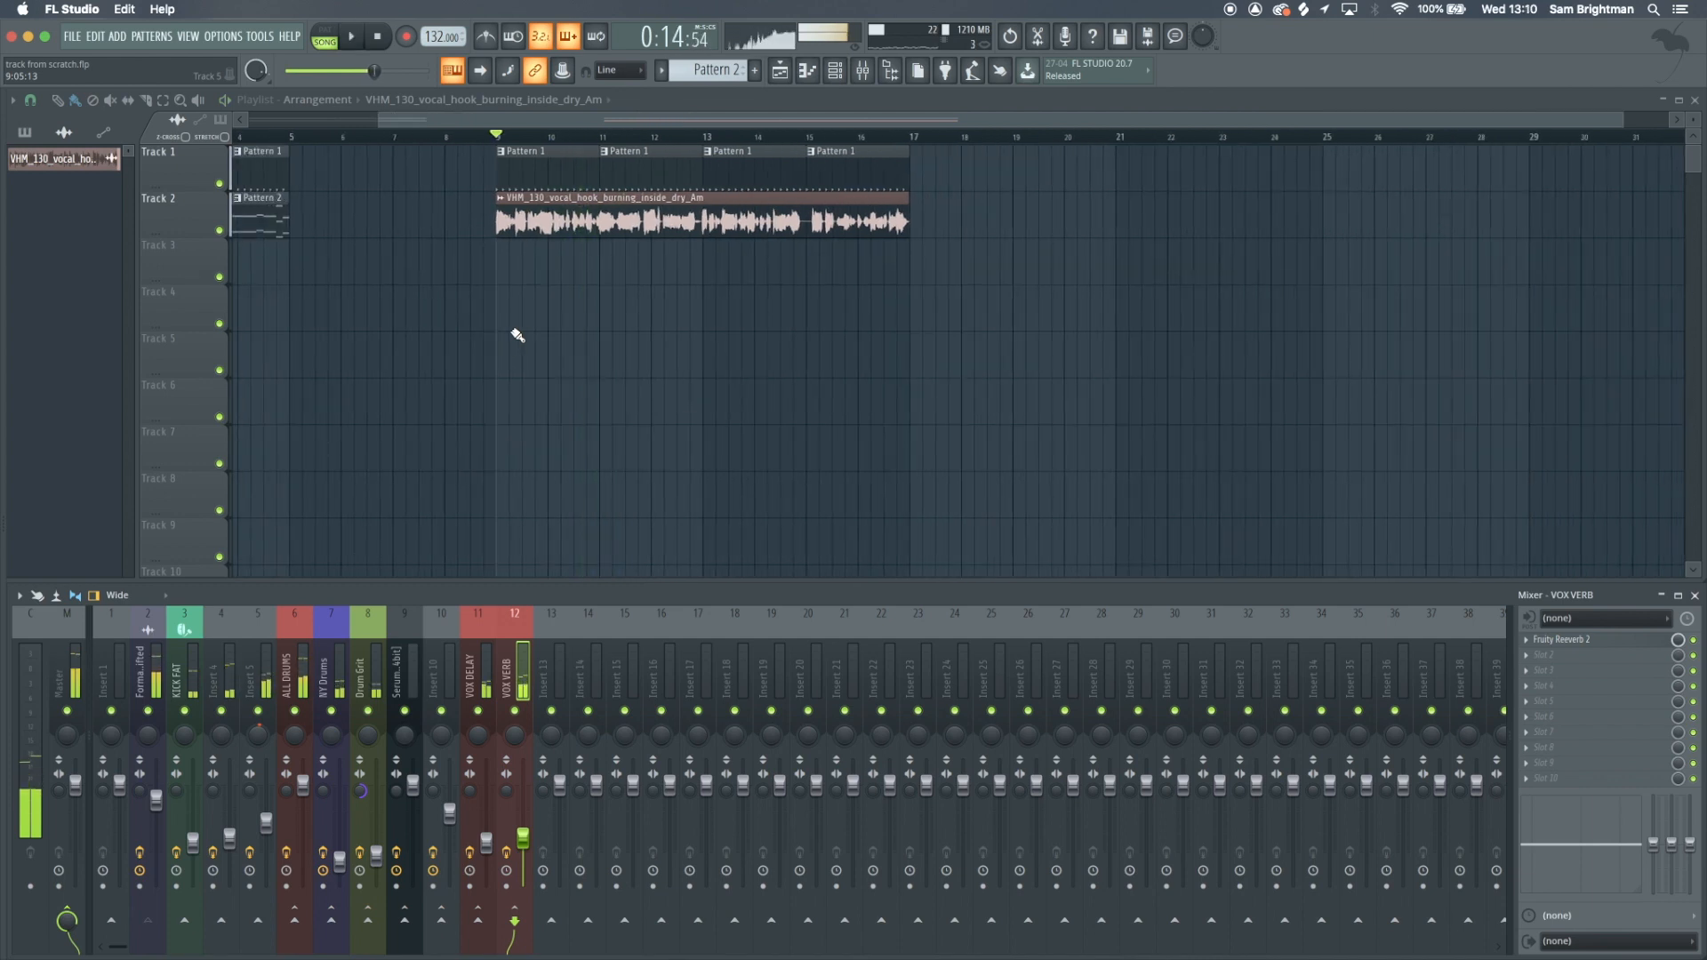
scroll(517, 335, "up", 1)
scroll(518, 335, "left", 3)
scroll(518, 335, "down", 2)
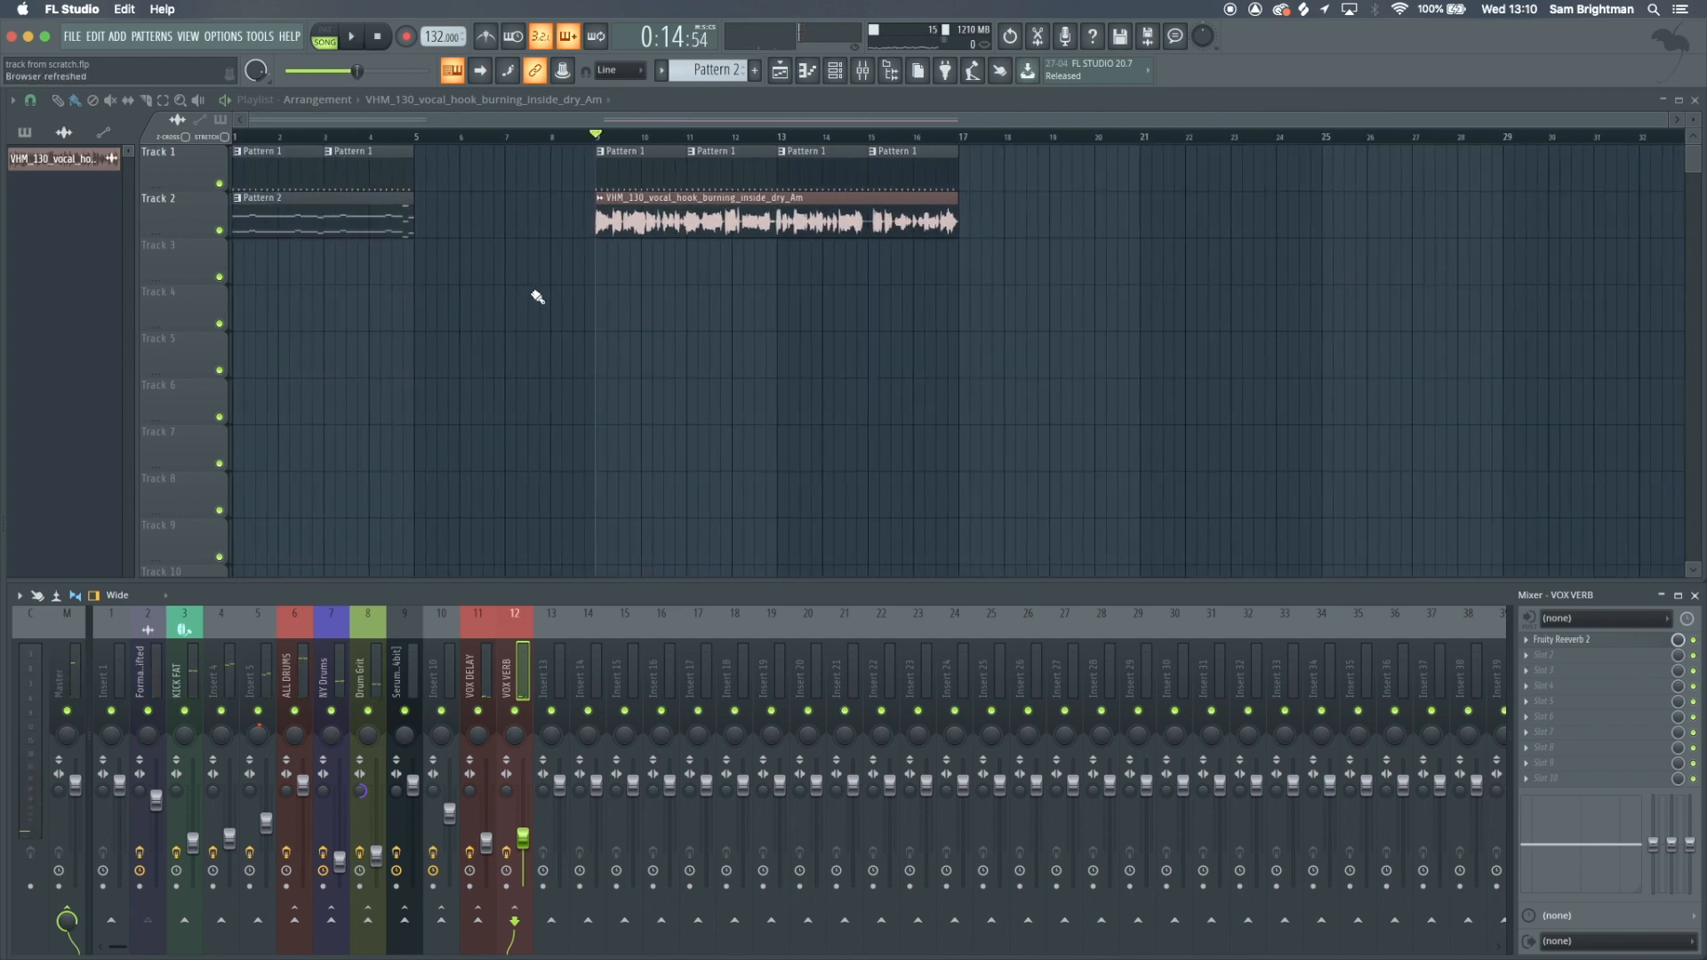
Play the arrangement's opening bars with Pattern 1 and Pattern 2 and compare them with the vocal section
left_click_drag(269, 137, 235, 138)
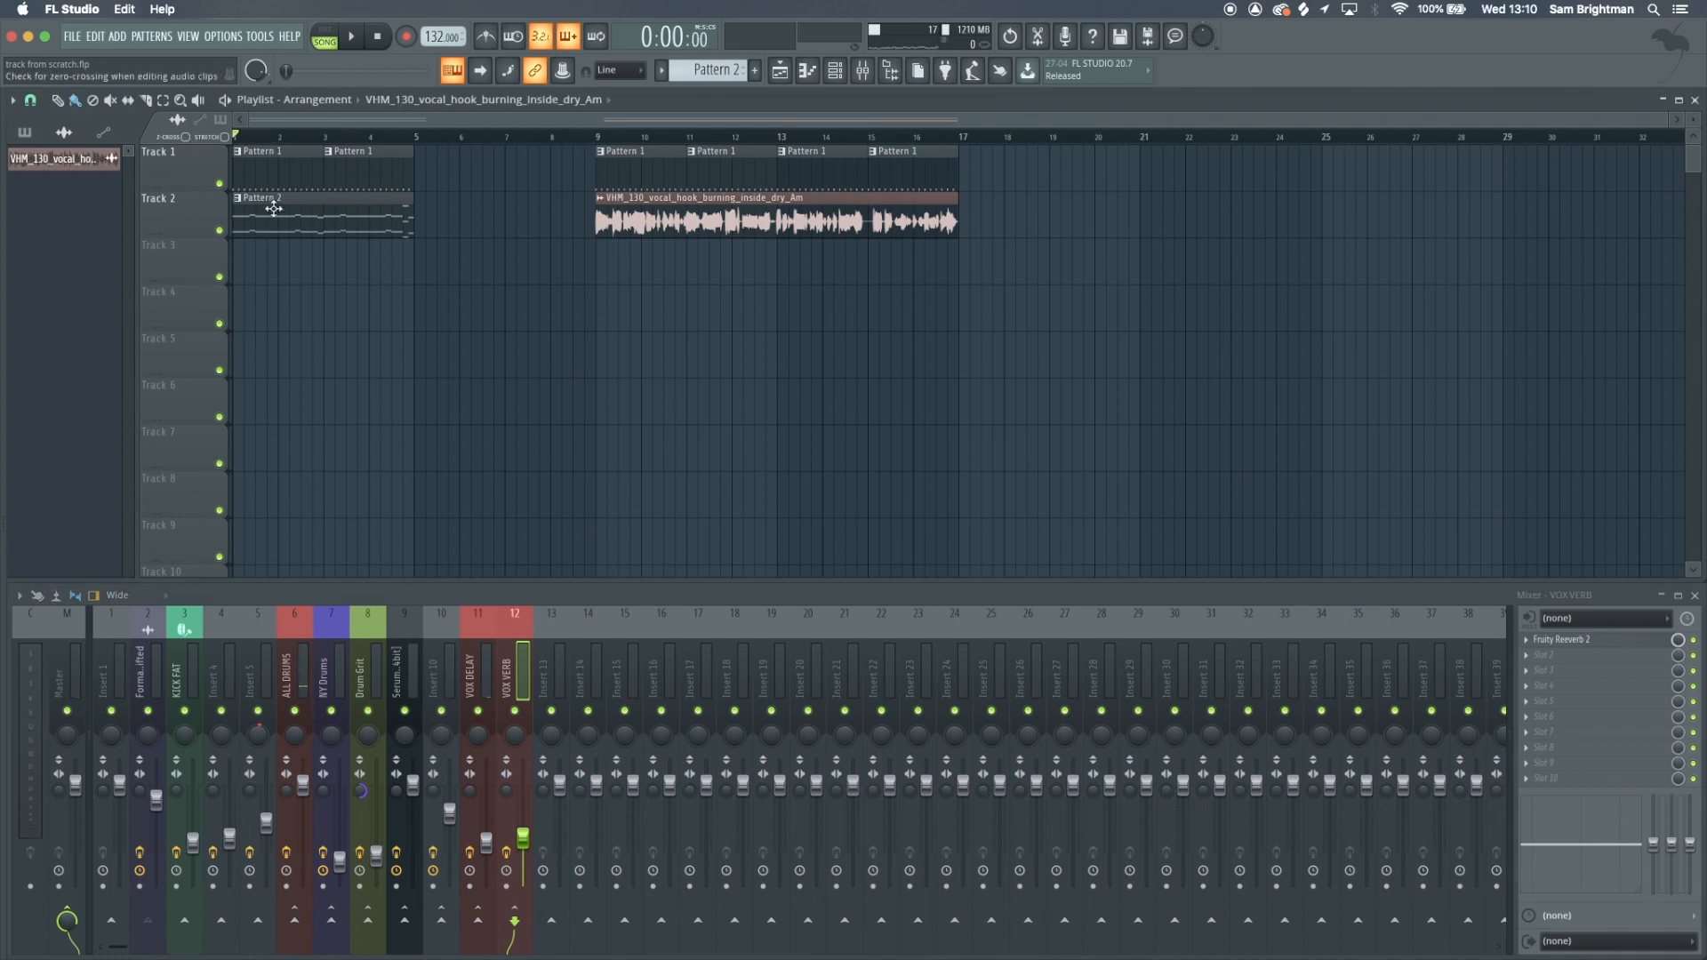
key("space")
scroll(256, 216, "up", 3)
key("space")
left_click(992, 137)
scroll(1017, 350, "down", 3)
key("space")
key("space")
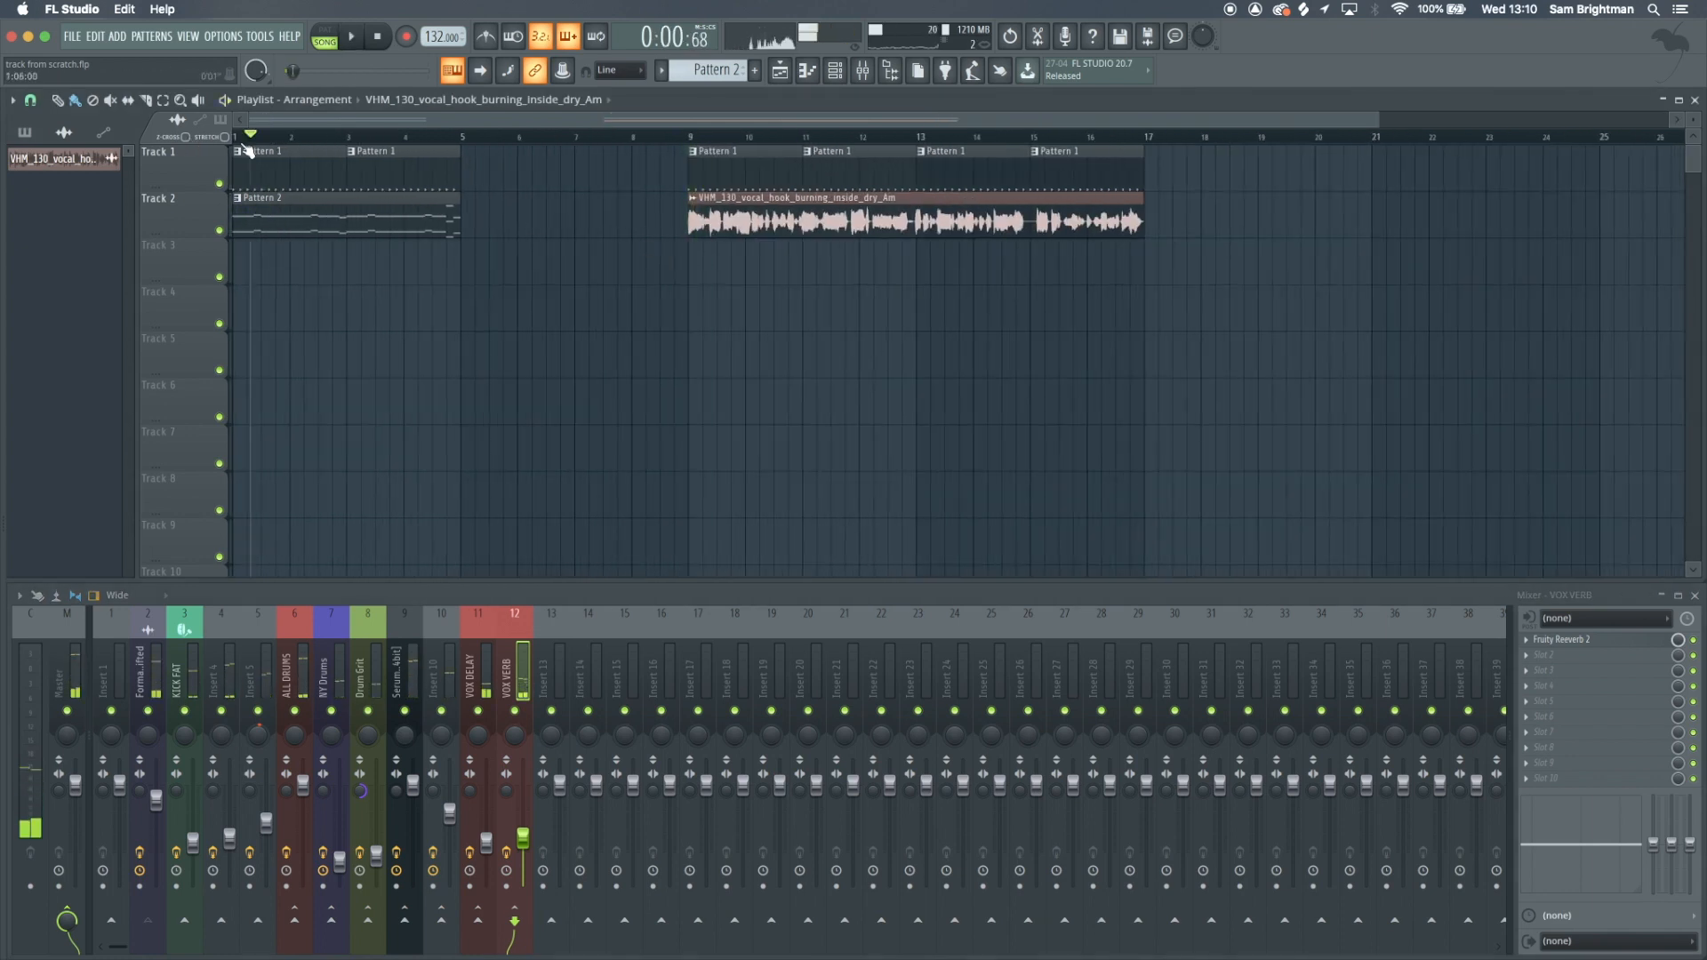
Try the vocal clip at bar 1 on Track 3 and play it together with Pattern 1 and Pattern 2
left_click_drag(857, 205, 107, 259)
key("space")
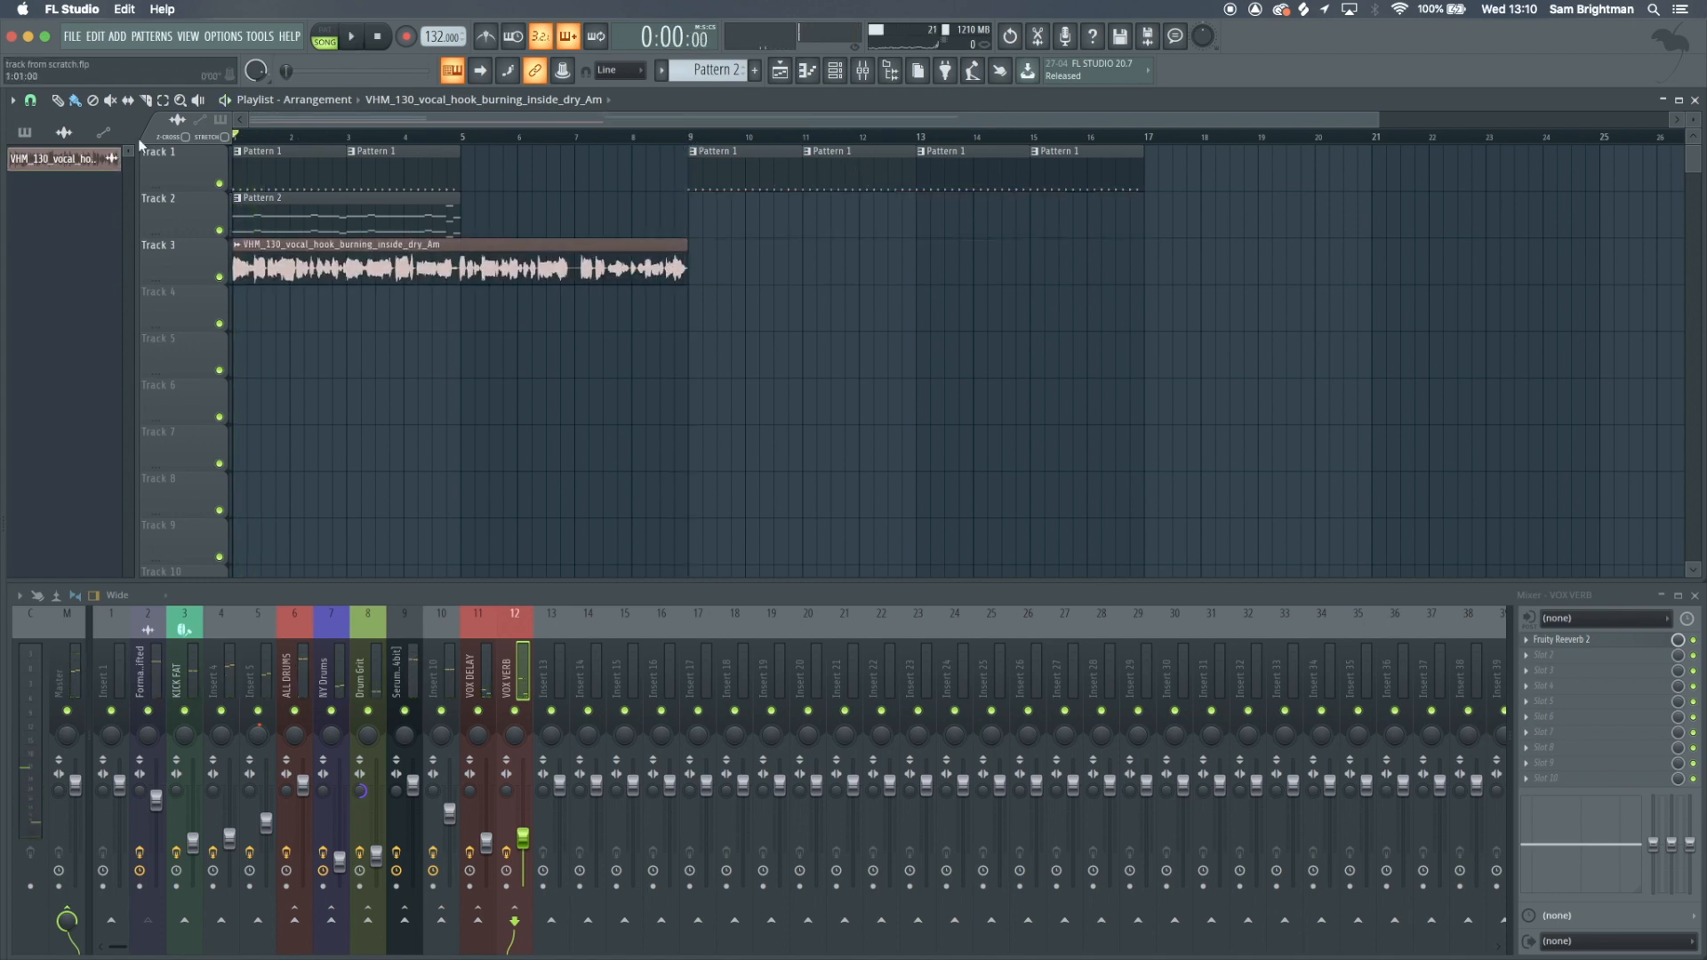
scroll(233, 239, "up", 5)
scroll(233, 239, "down", 6)
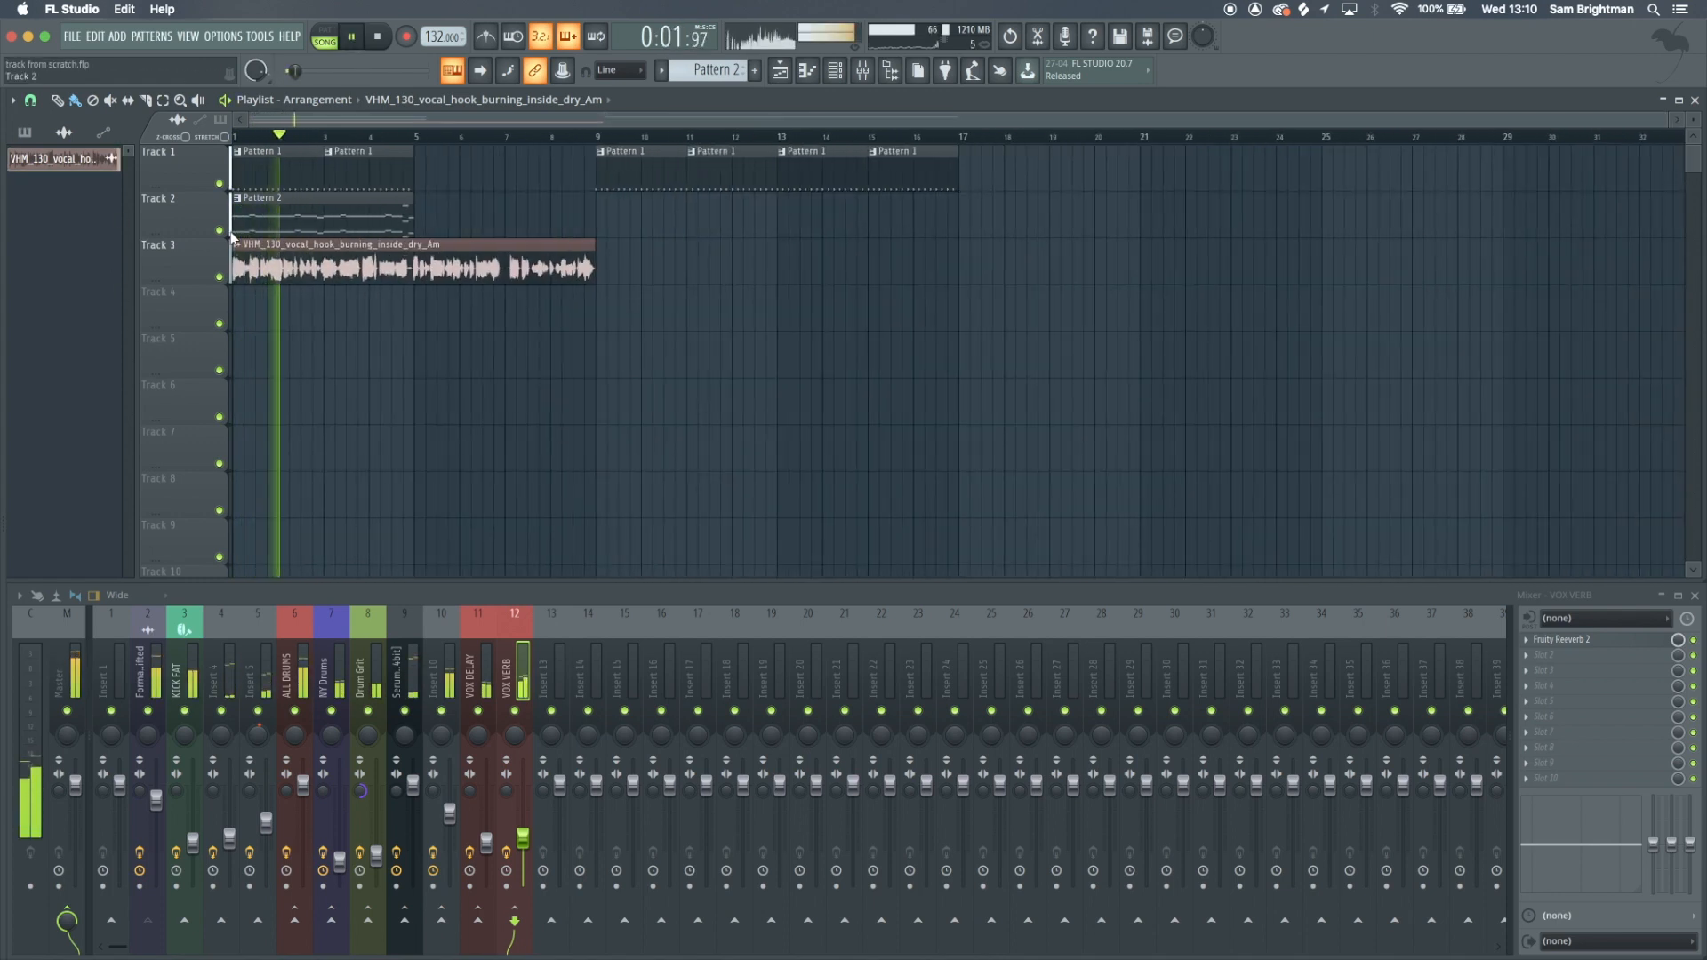
key("space")
Return the vocal clip to bar 9 on Track 2 and place the playhead at its start
left_click_drag(361, 238, 719, 187)
scroll(586, 142, "up", 2)
left_click(601, 136)
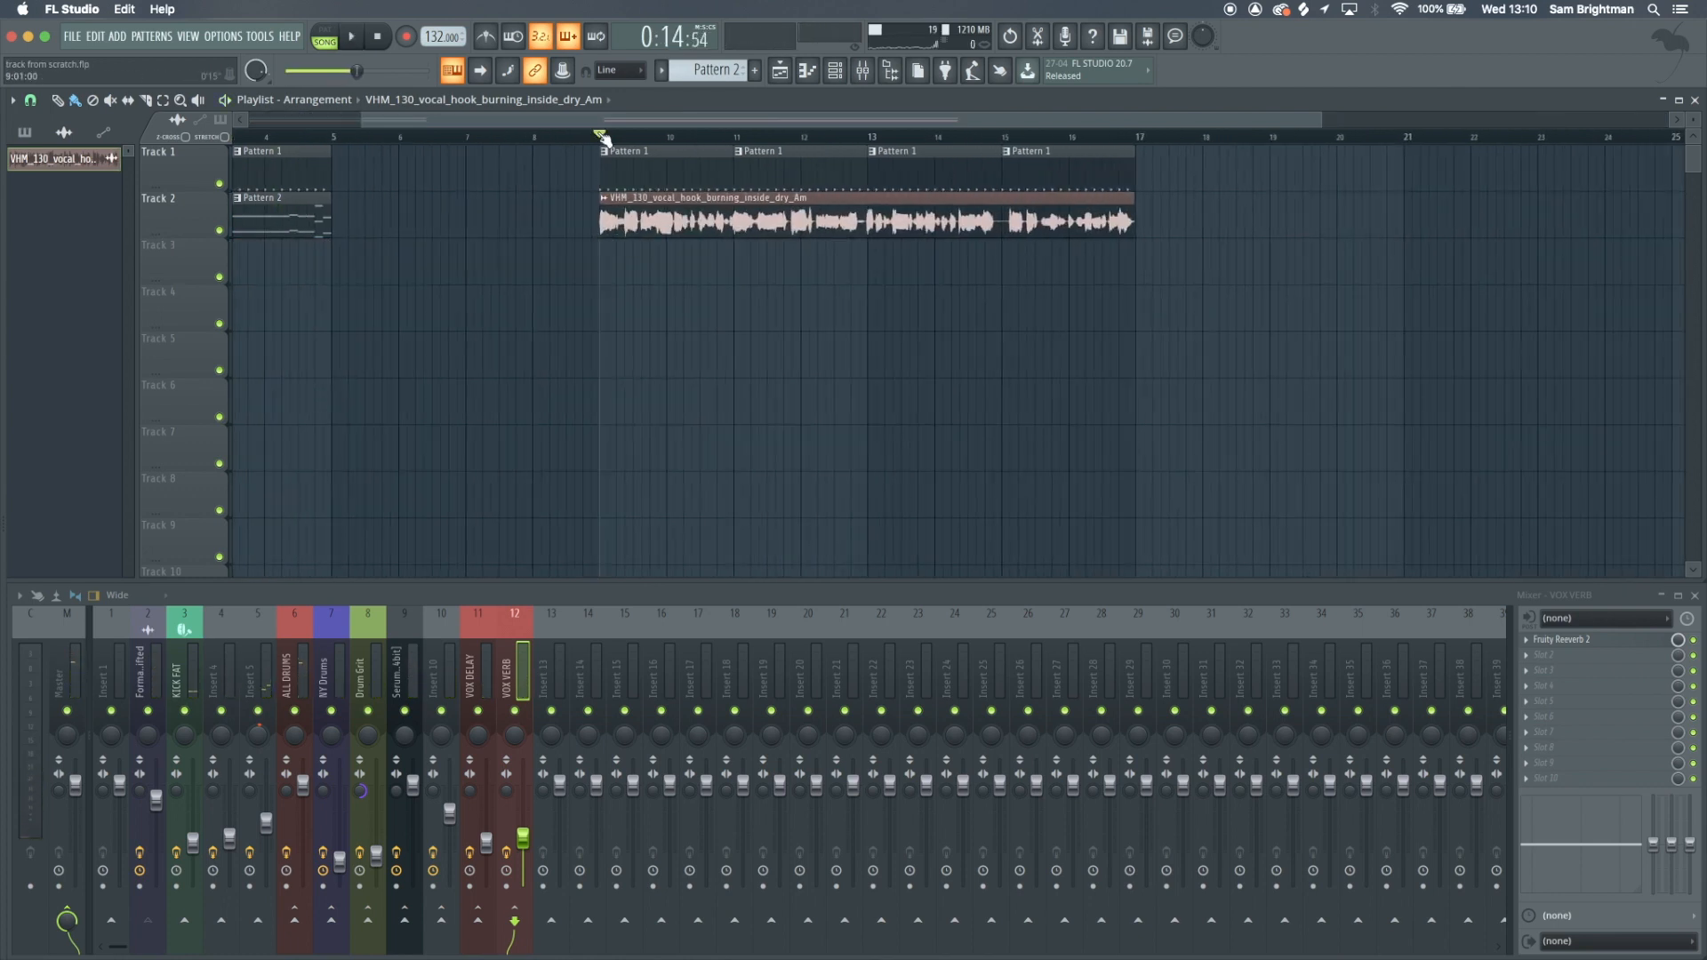
scroll(648, 386, "down", 2)
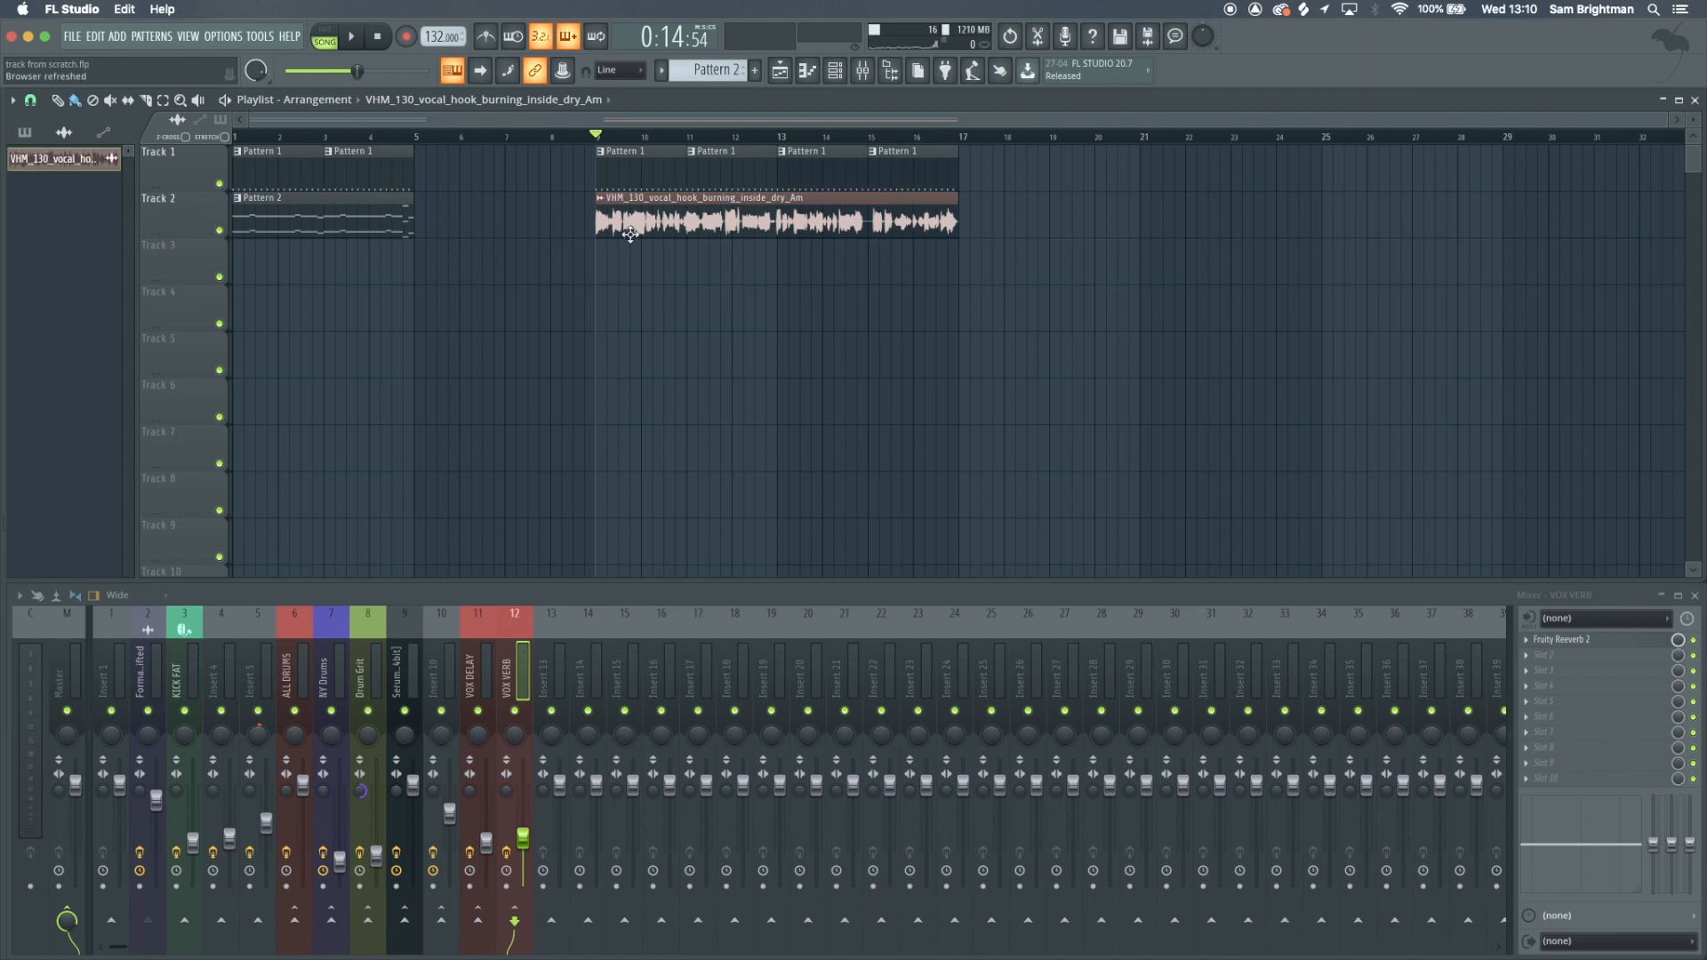
scroll(631, 234, "up", 3)
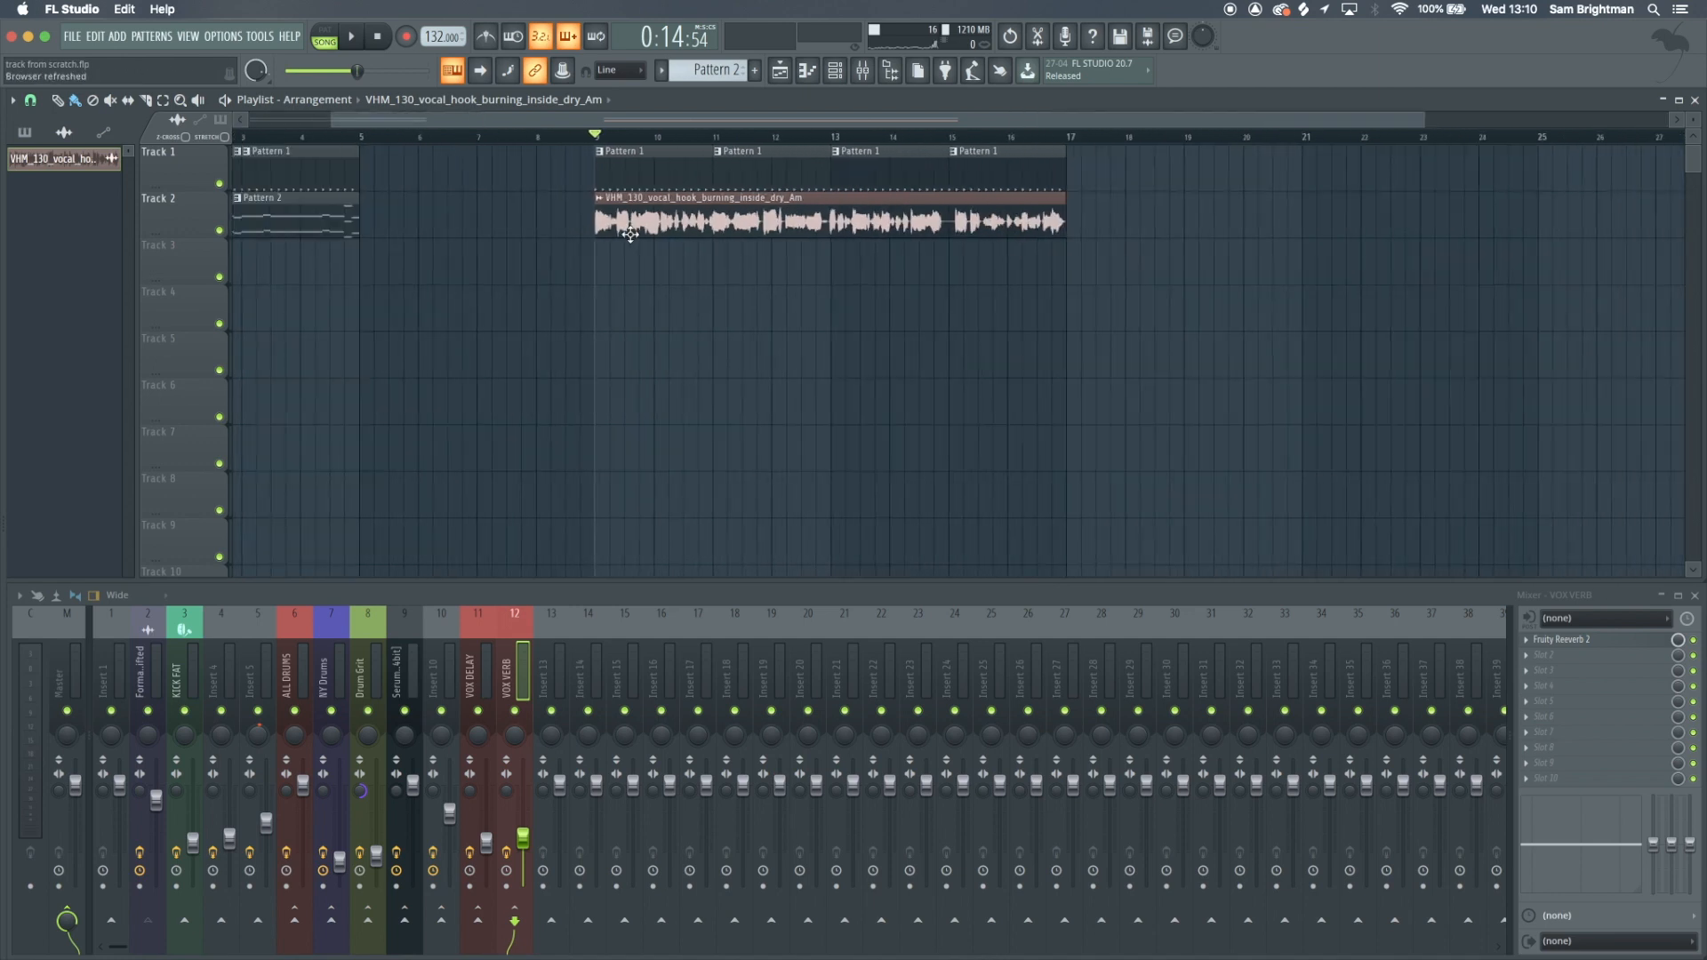
scroll(627, 232, "down", 3)
scroll(746, 224, "up", 2)
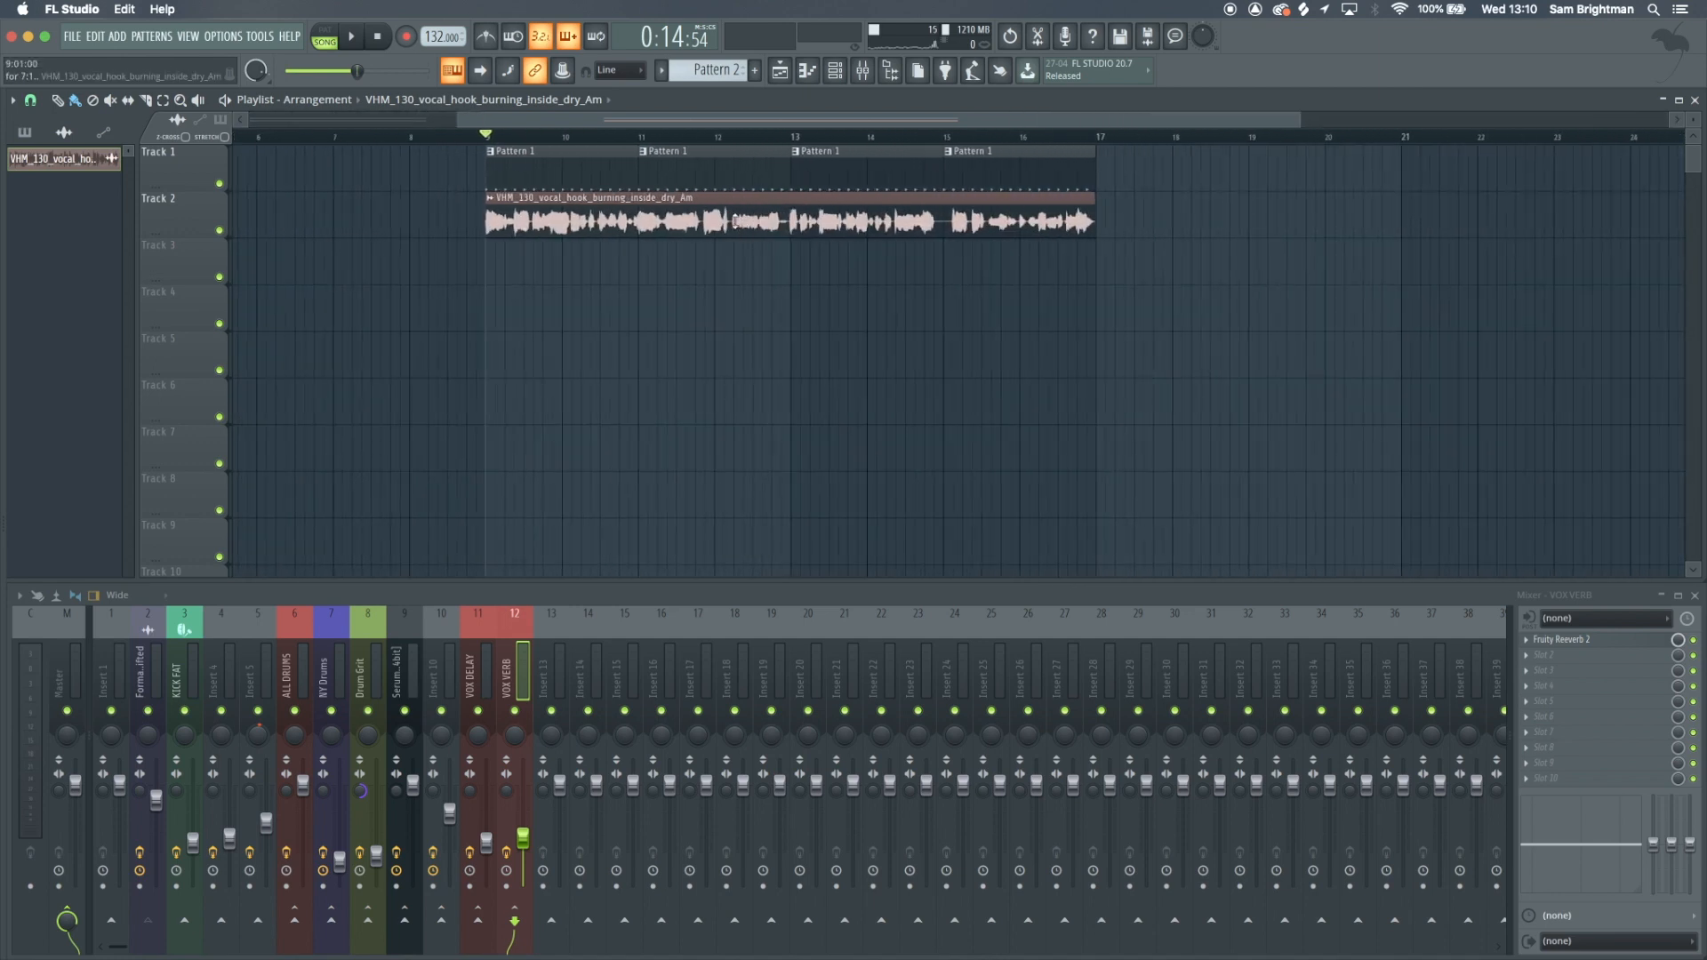
Free the first effect slot on the vocal's Formant Shifted mixer track and load Little AlterBoy into it
double_click(735, 223)
key("ctrl+s")
key("Escape")
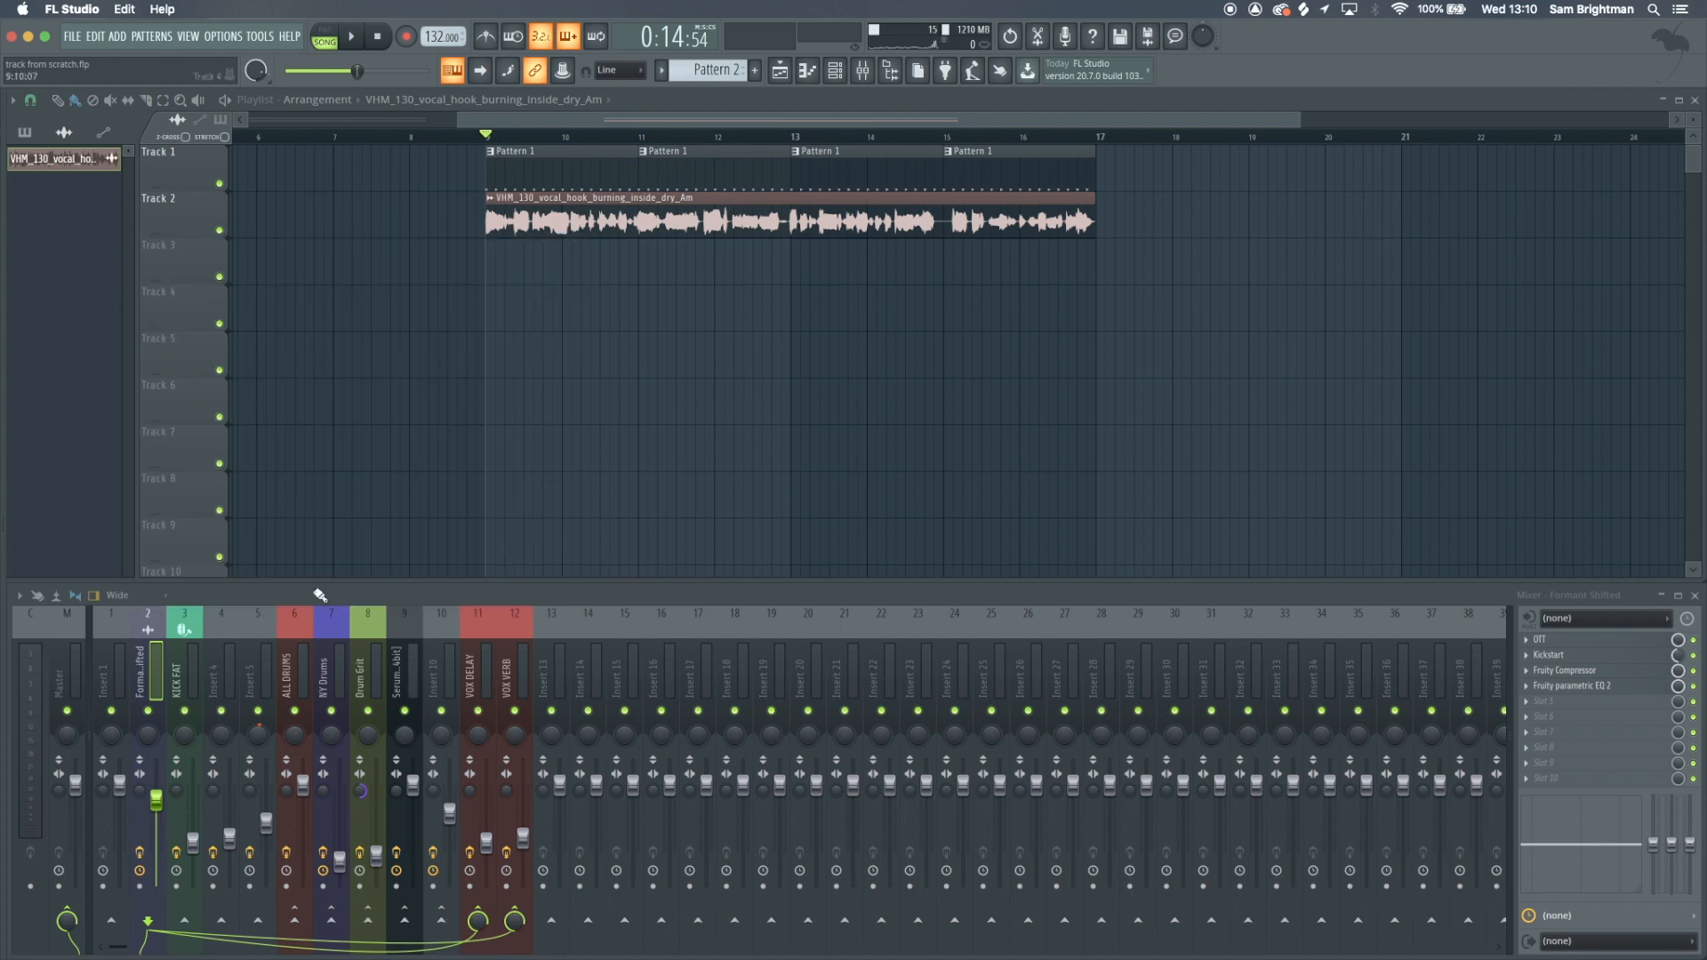
left_click(1527, 686)
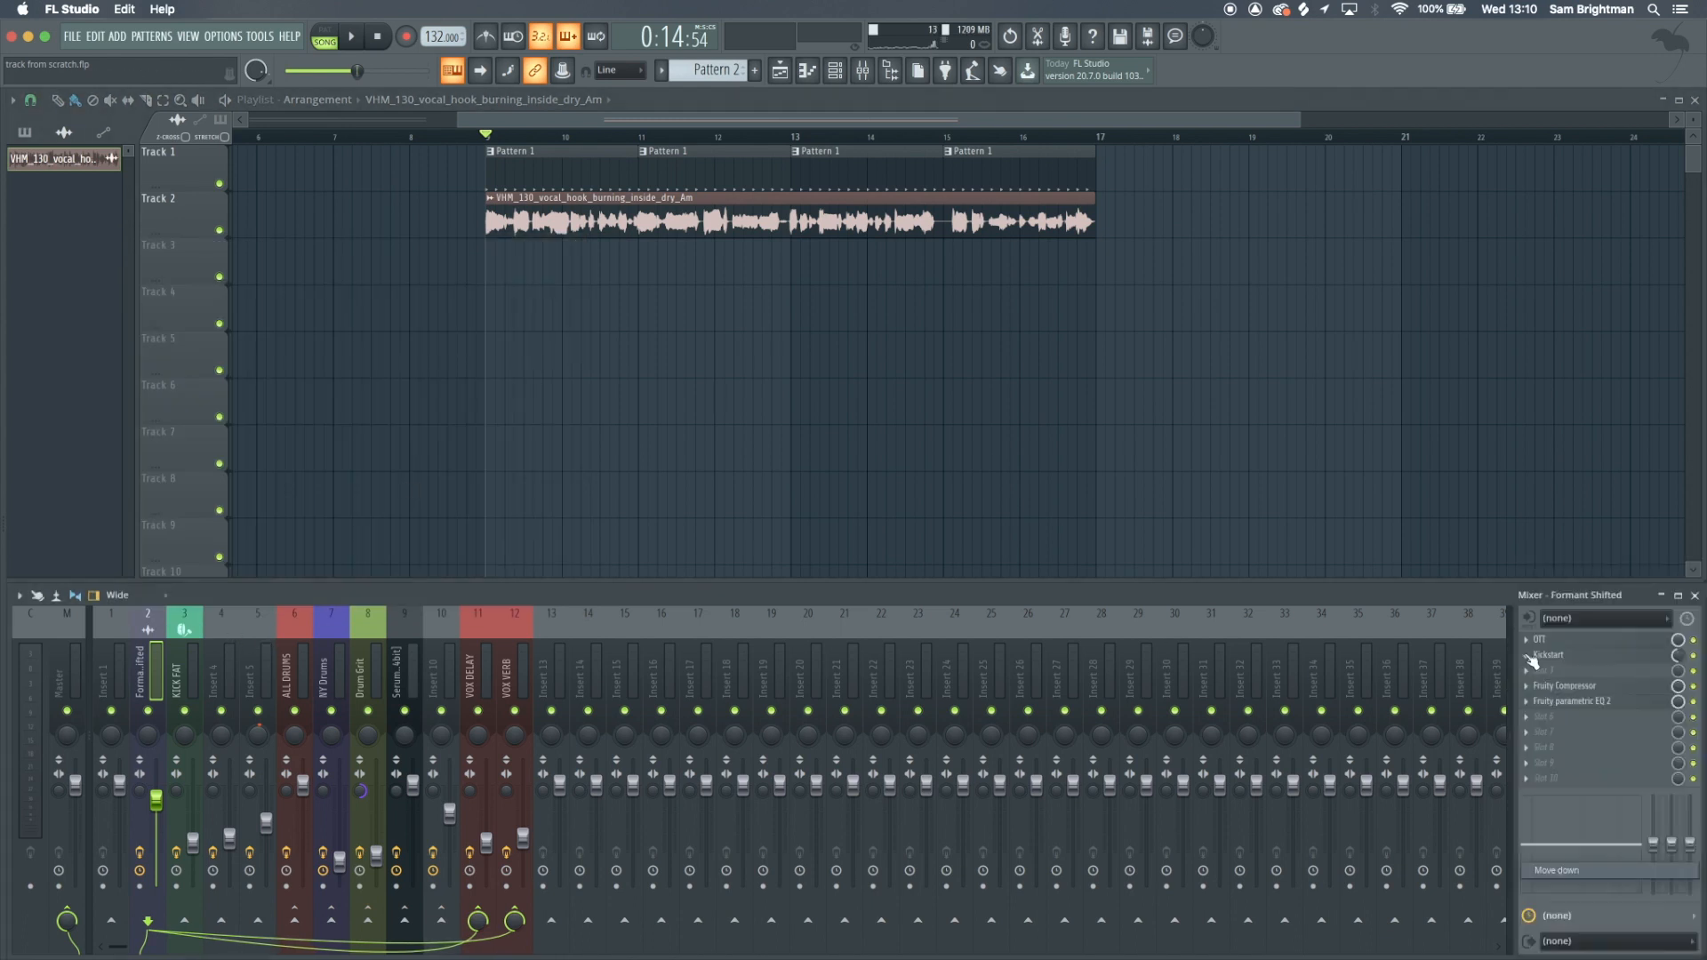
left_click(1526, 637)
left_click(1562, 639)
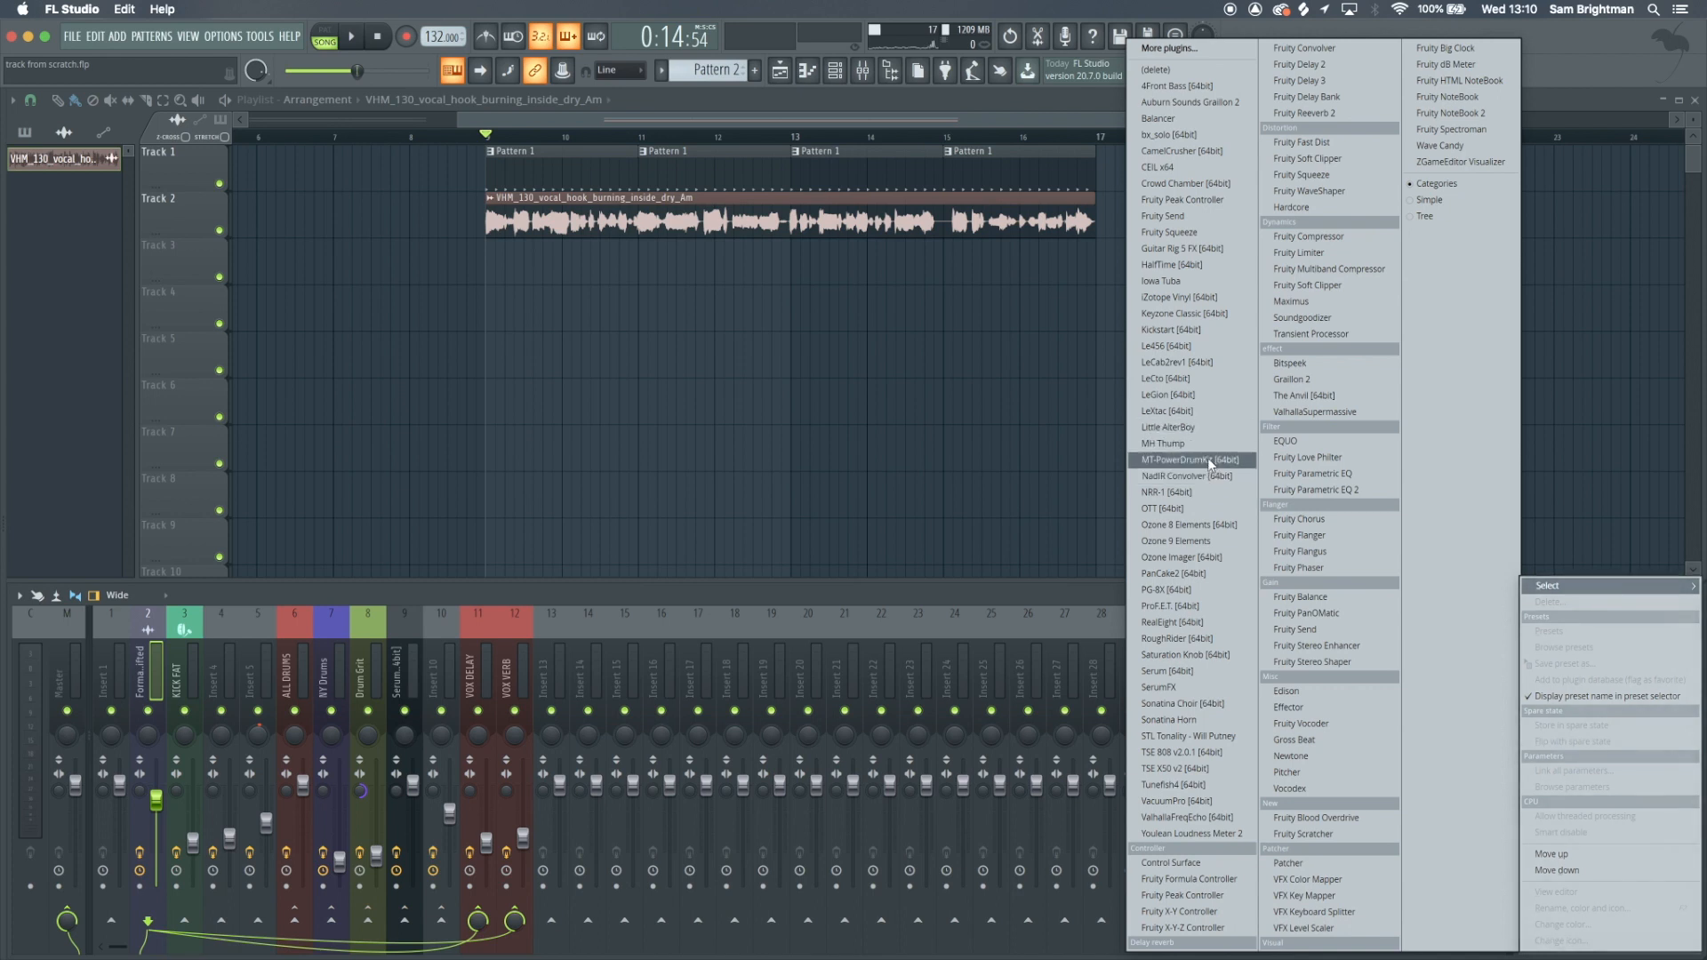
left_click(1186, 428)
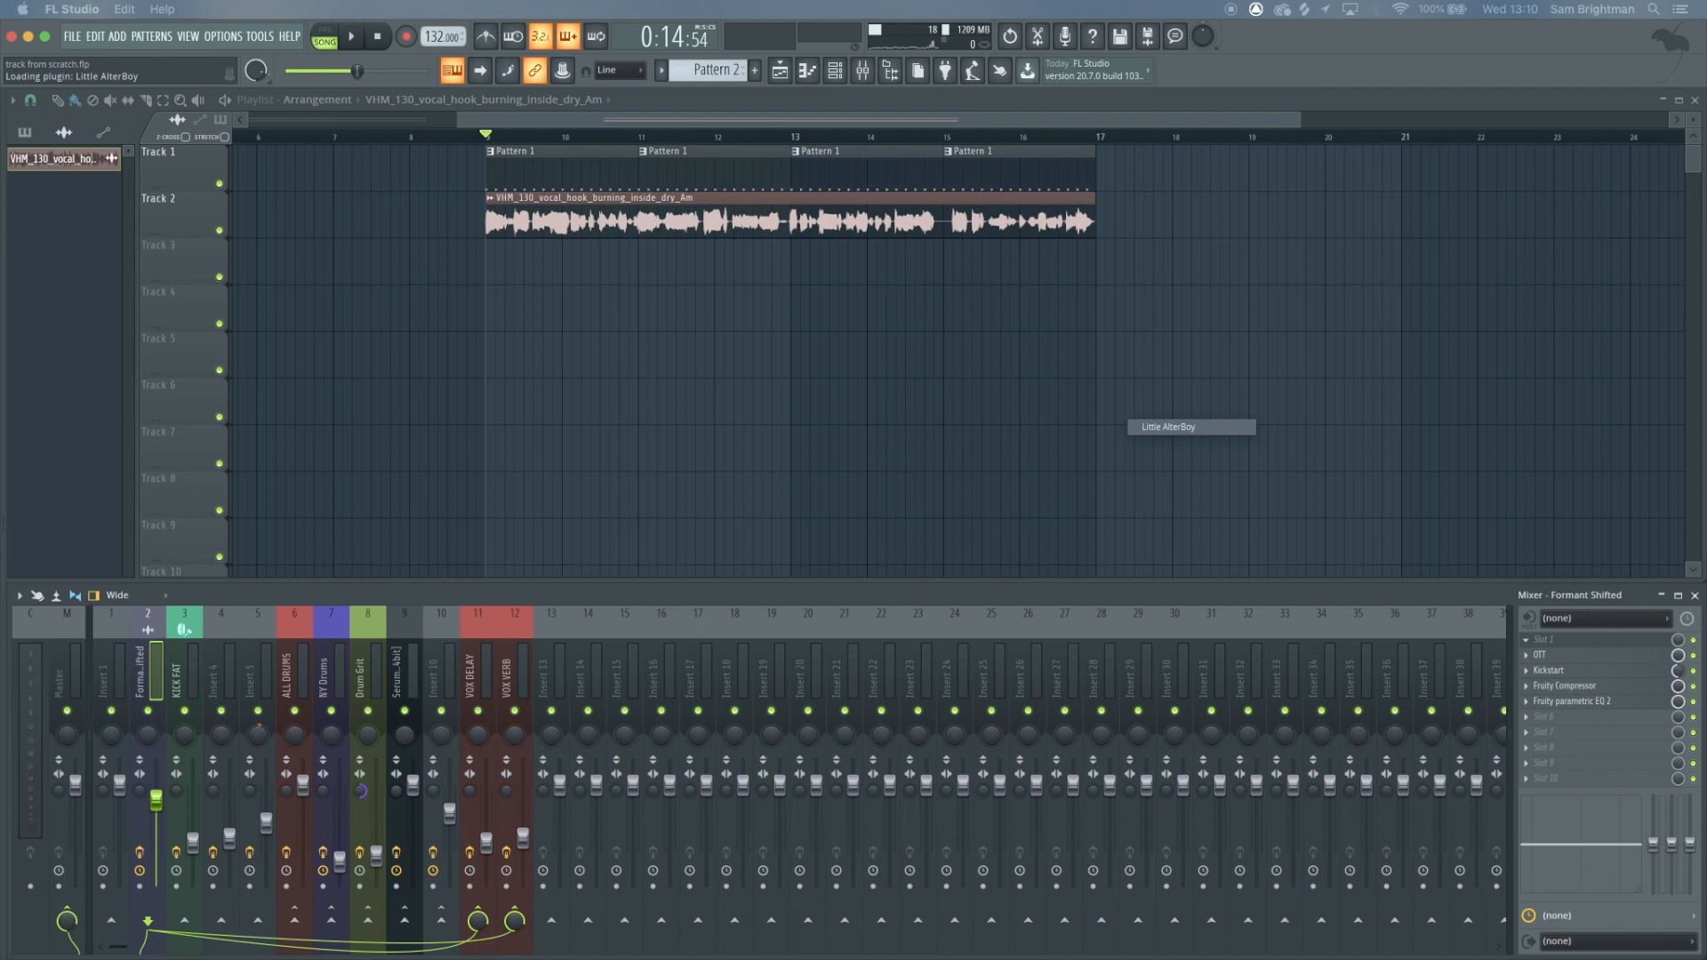
left_click_drag(722, 339, 698, 259)
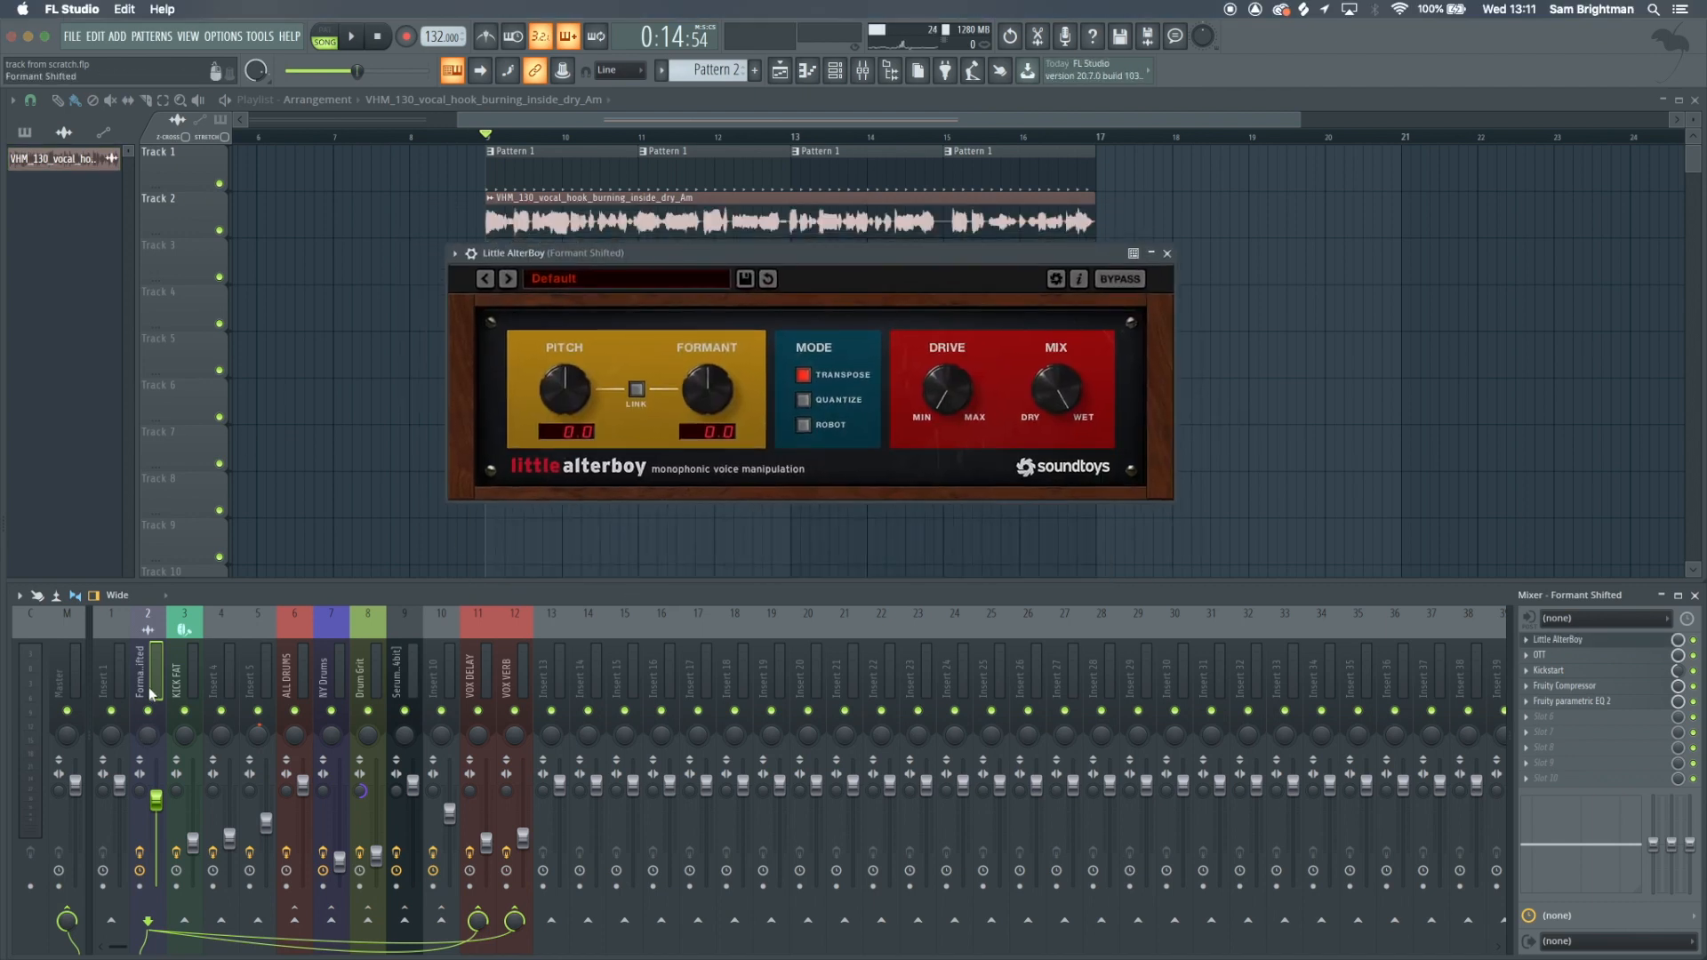
Select bars 9 to 17 on the playlist timeline so the vocal section loops
left_click_drag(487, 140, 1097, 164)
right_click(1131, 185)
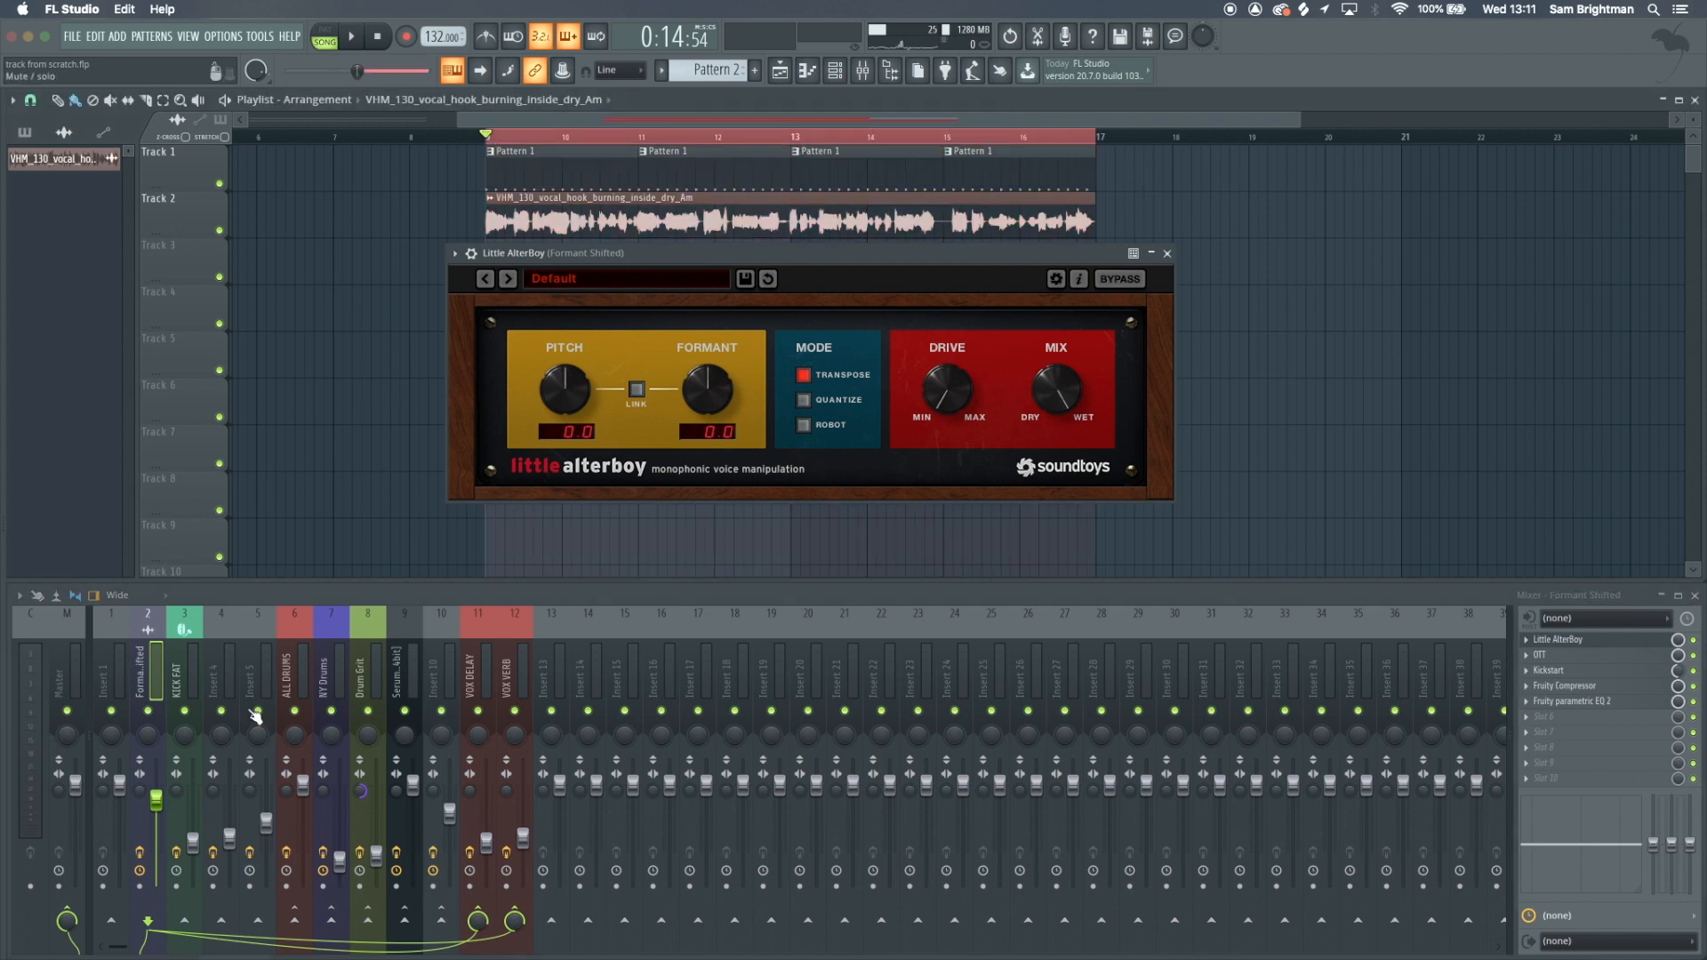
Solo the Formant Shifted vocal track and audition different formant settings in Little AlterBoy
left_click(163, 669)
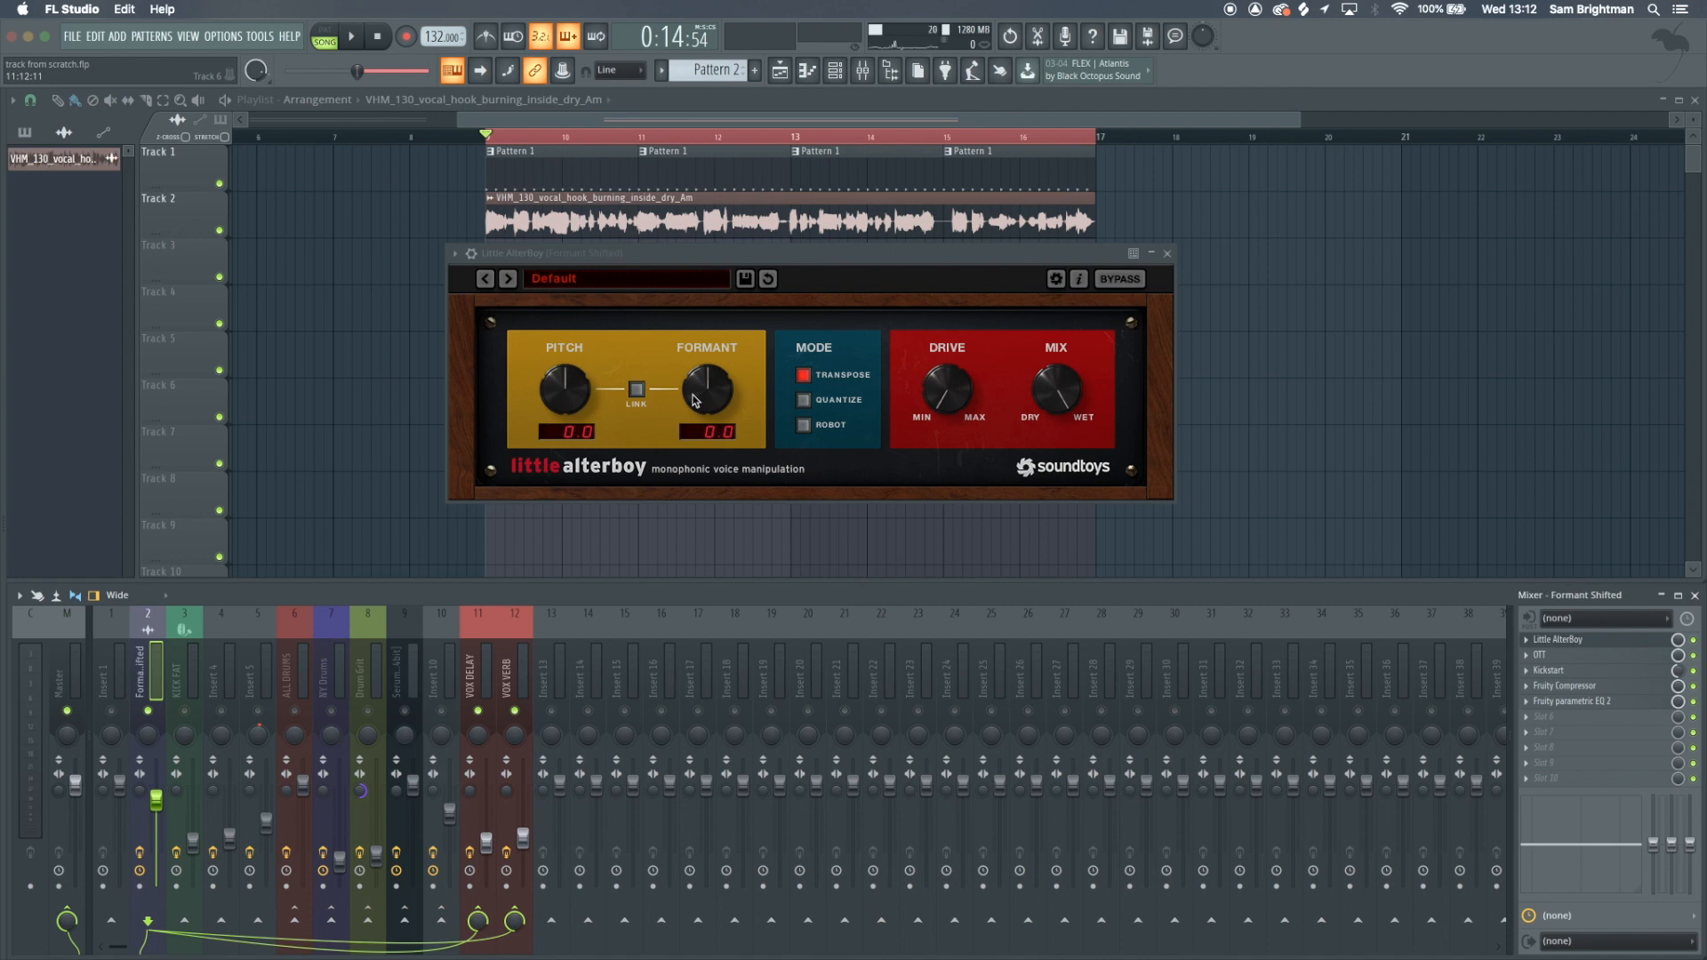
key("space")
mouse_move(695, 401)
left_mouse_down()
mouse_move(694, 503)
mouse_move(682, 401)
mouse_move(685, 416)
left_mouse_up()
key("space")
key("space")
Try different pitch shifts on the vocal in Little AlterBoy, including -7.0, and reset the pitch to 0.0
left_click_drag(580, 385, 637, 388)
key("space")
key("space")
left_click_drag(585, 389, 571, 450)
key("space")
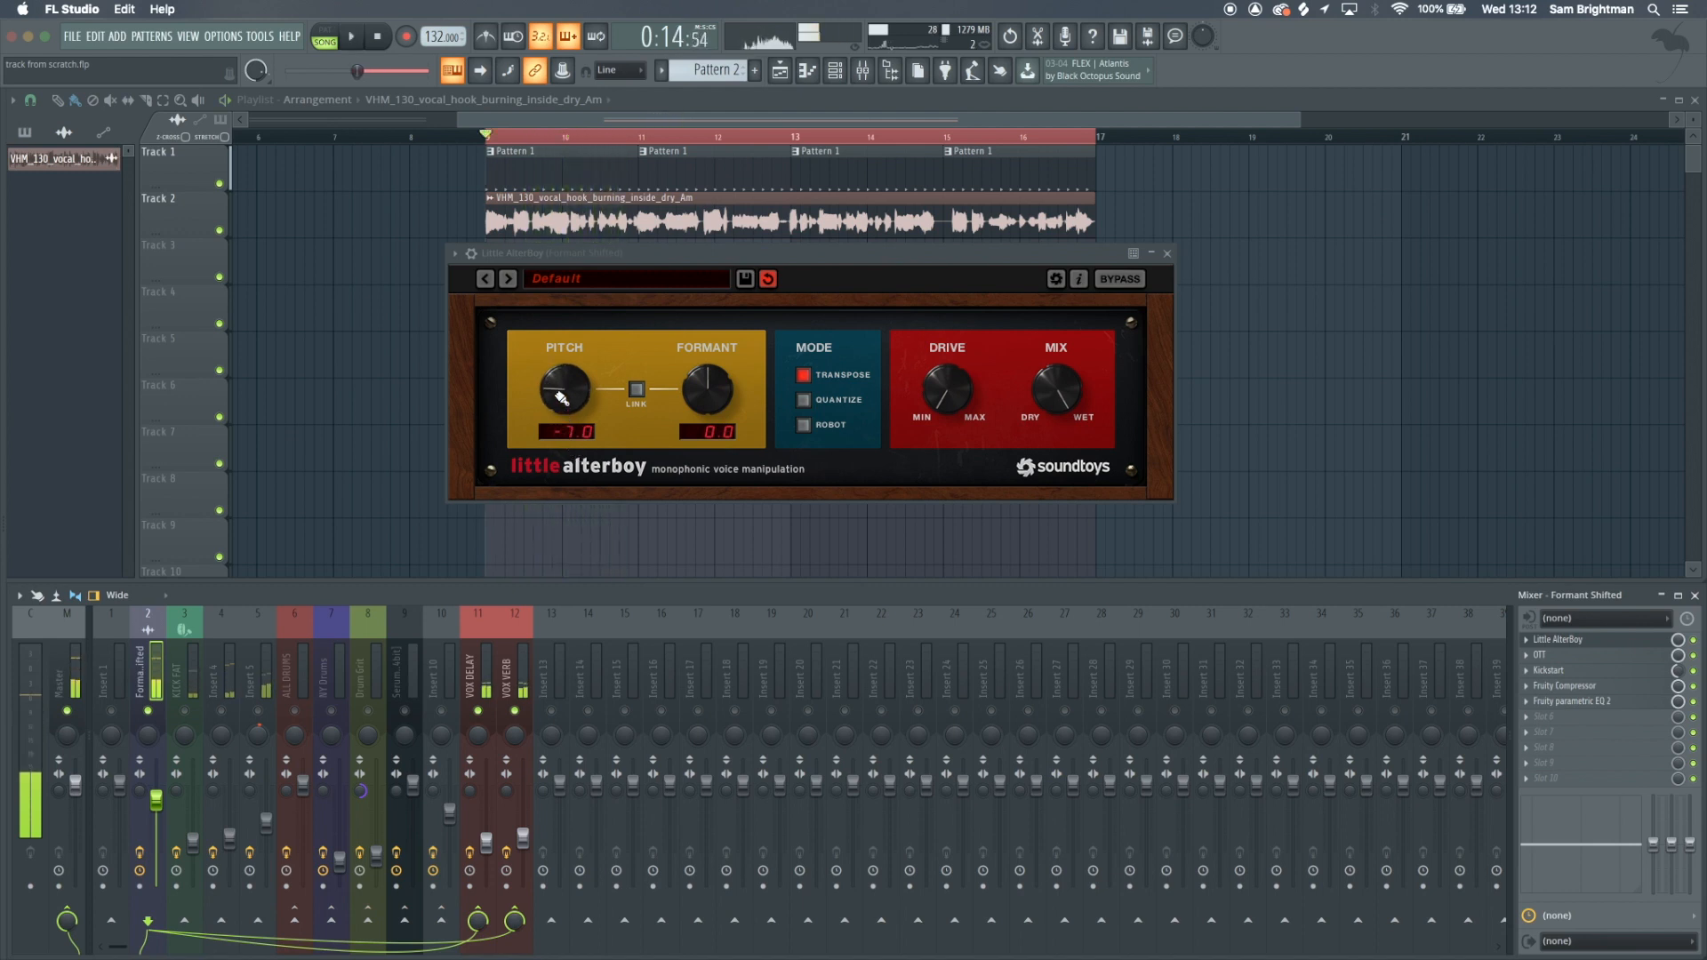
left_click(561, 397, "alt")
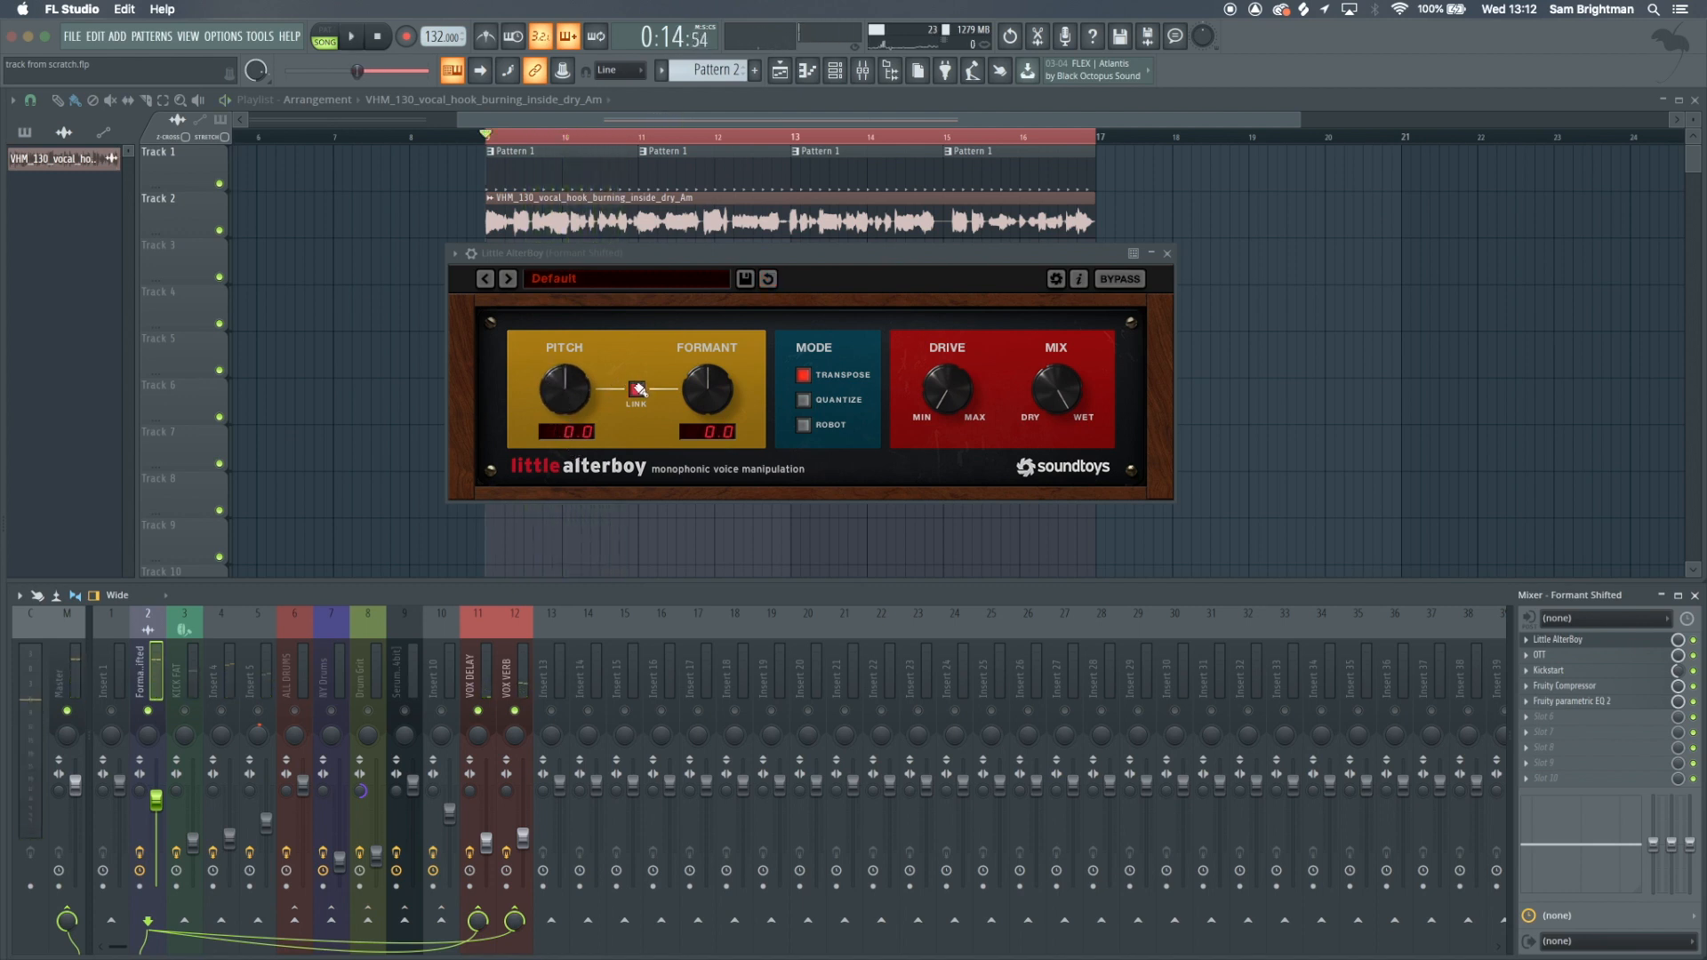
Try a formant of 3.2 on the looping vocal in Little AlterBoy and save the project
key("space")
left_click_drag(703, 404, 702, 392)
key("super+s")
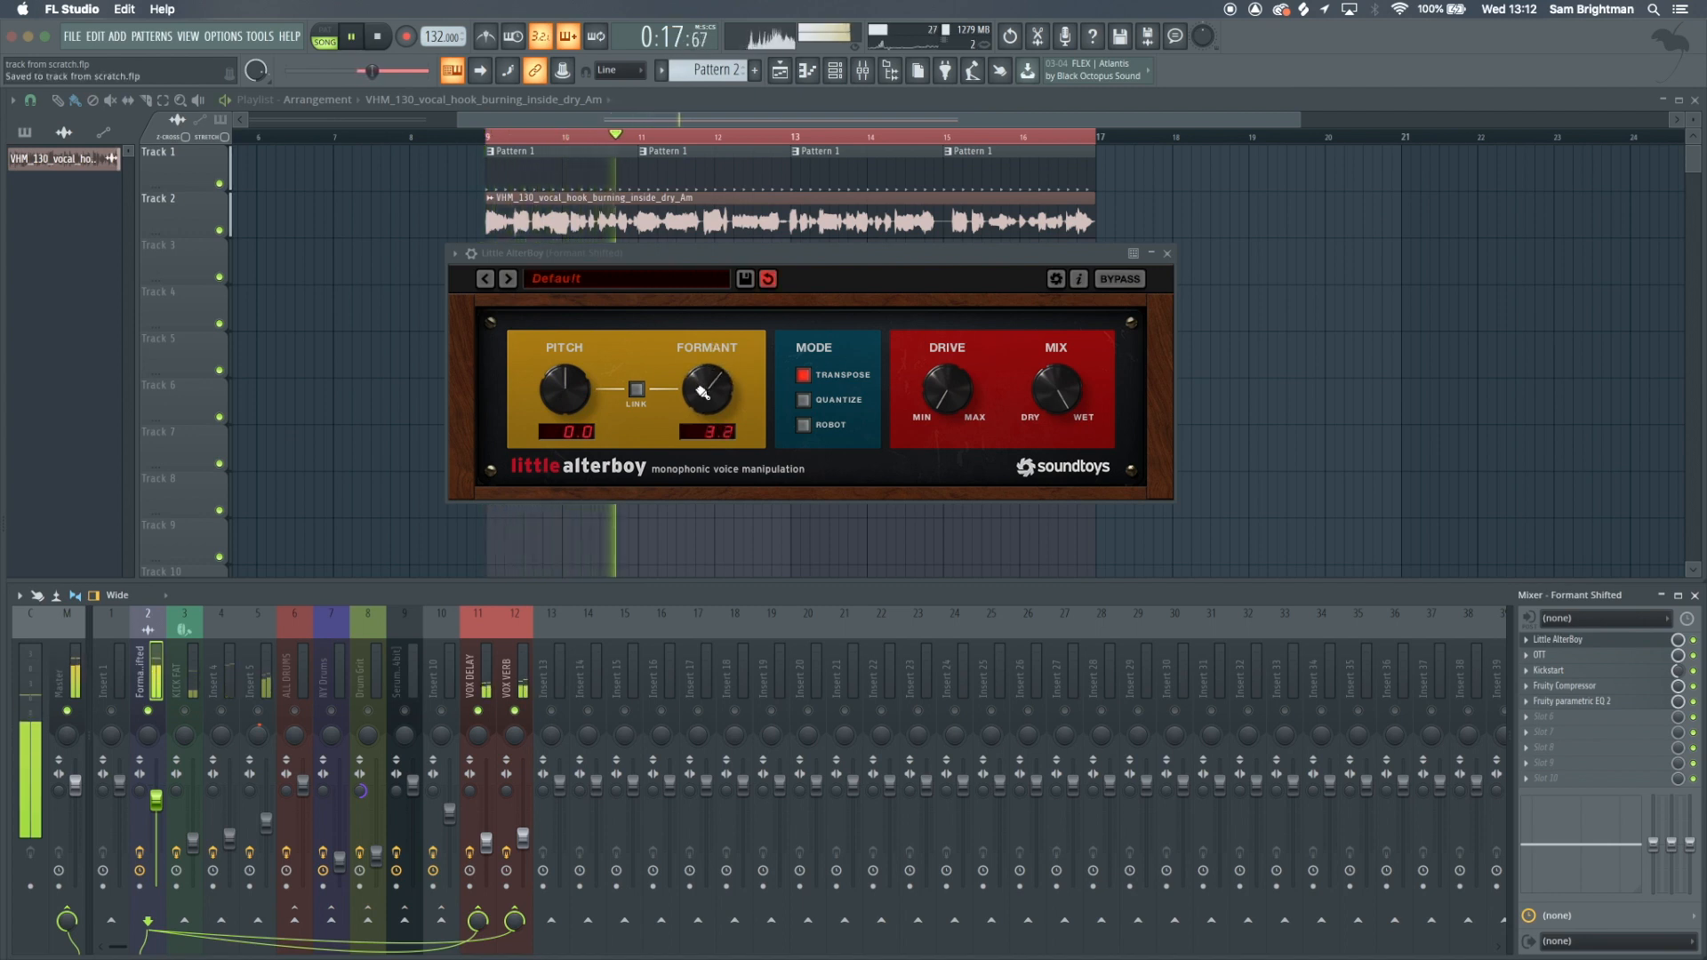
key("space")
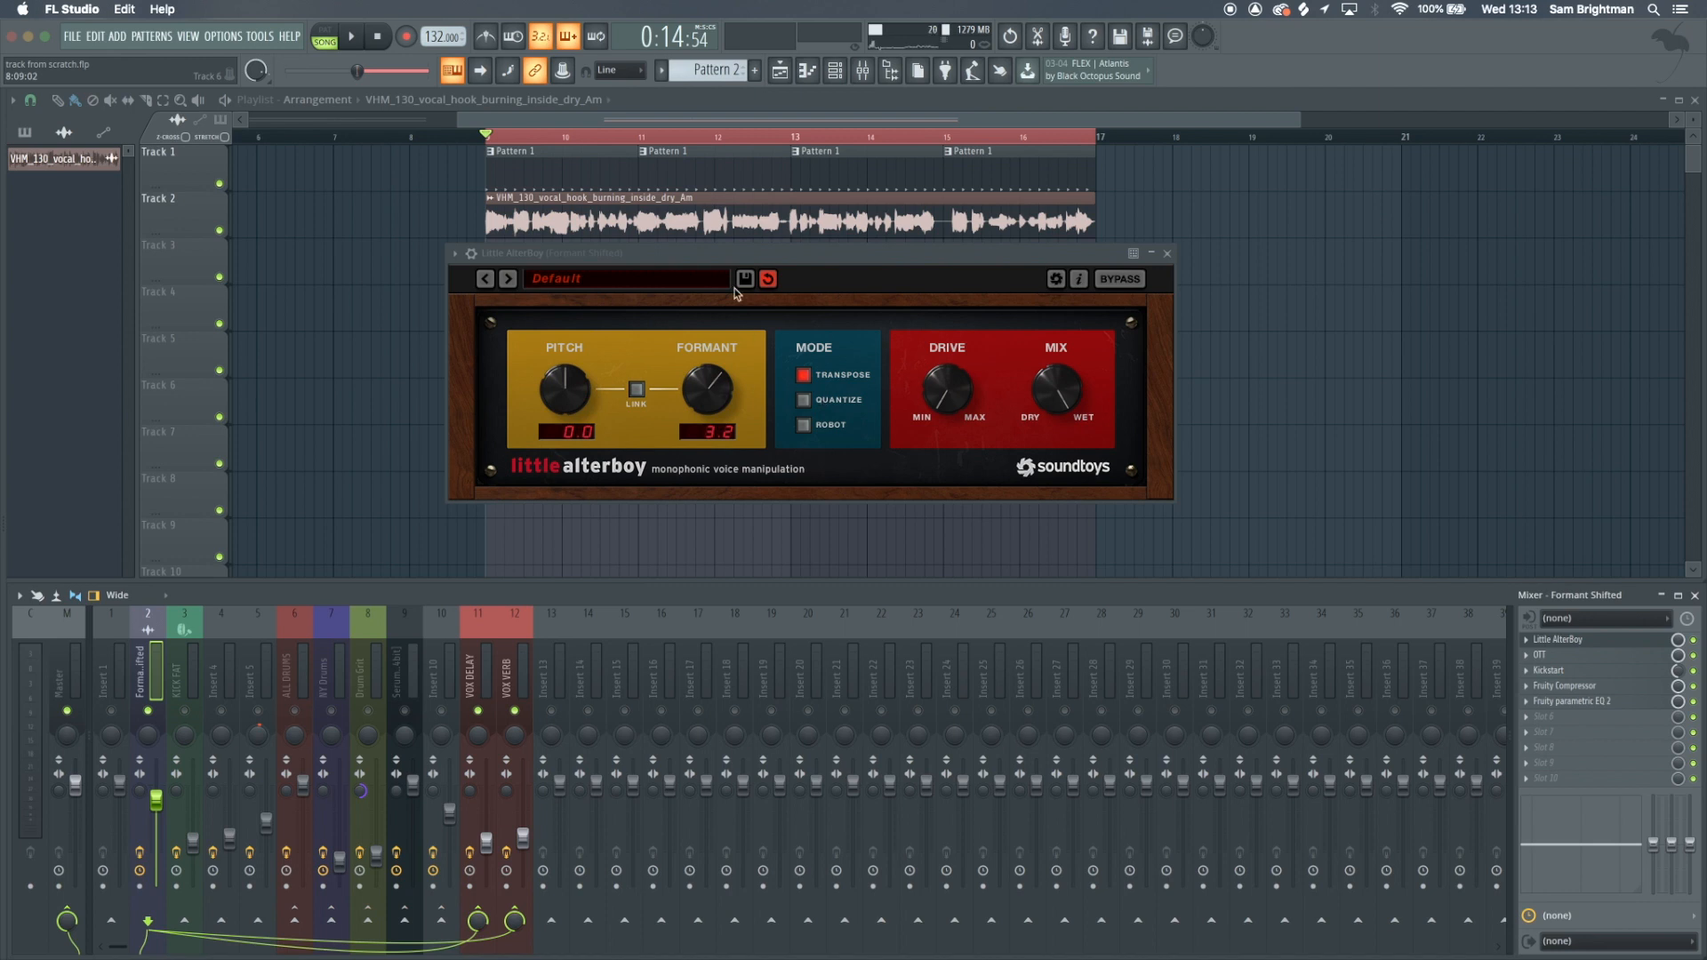
Set Little AlterBoy's formant to 1.0 on the vocal while the section plays
mouse_move(786, 261)
left_mouse_down()
mouse_move(880, 371)
mouse_move(756, 271)
left_mouse_up()
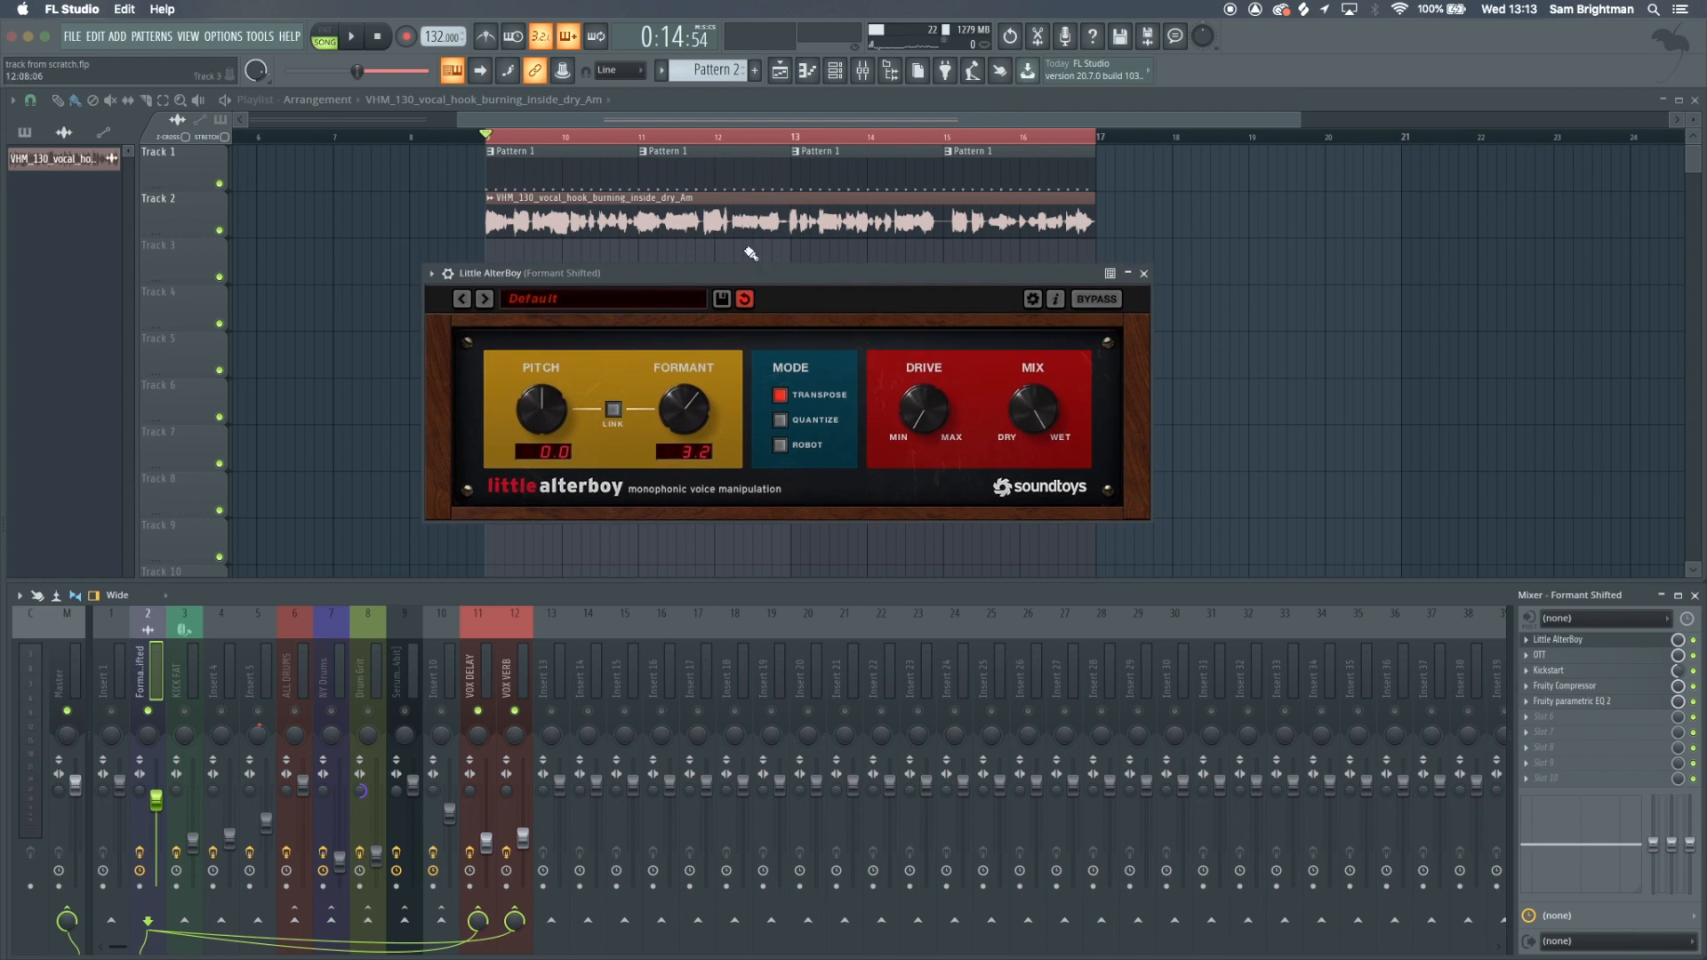
key("space")
left_click_drag(680, 397, 680, 416)
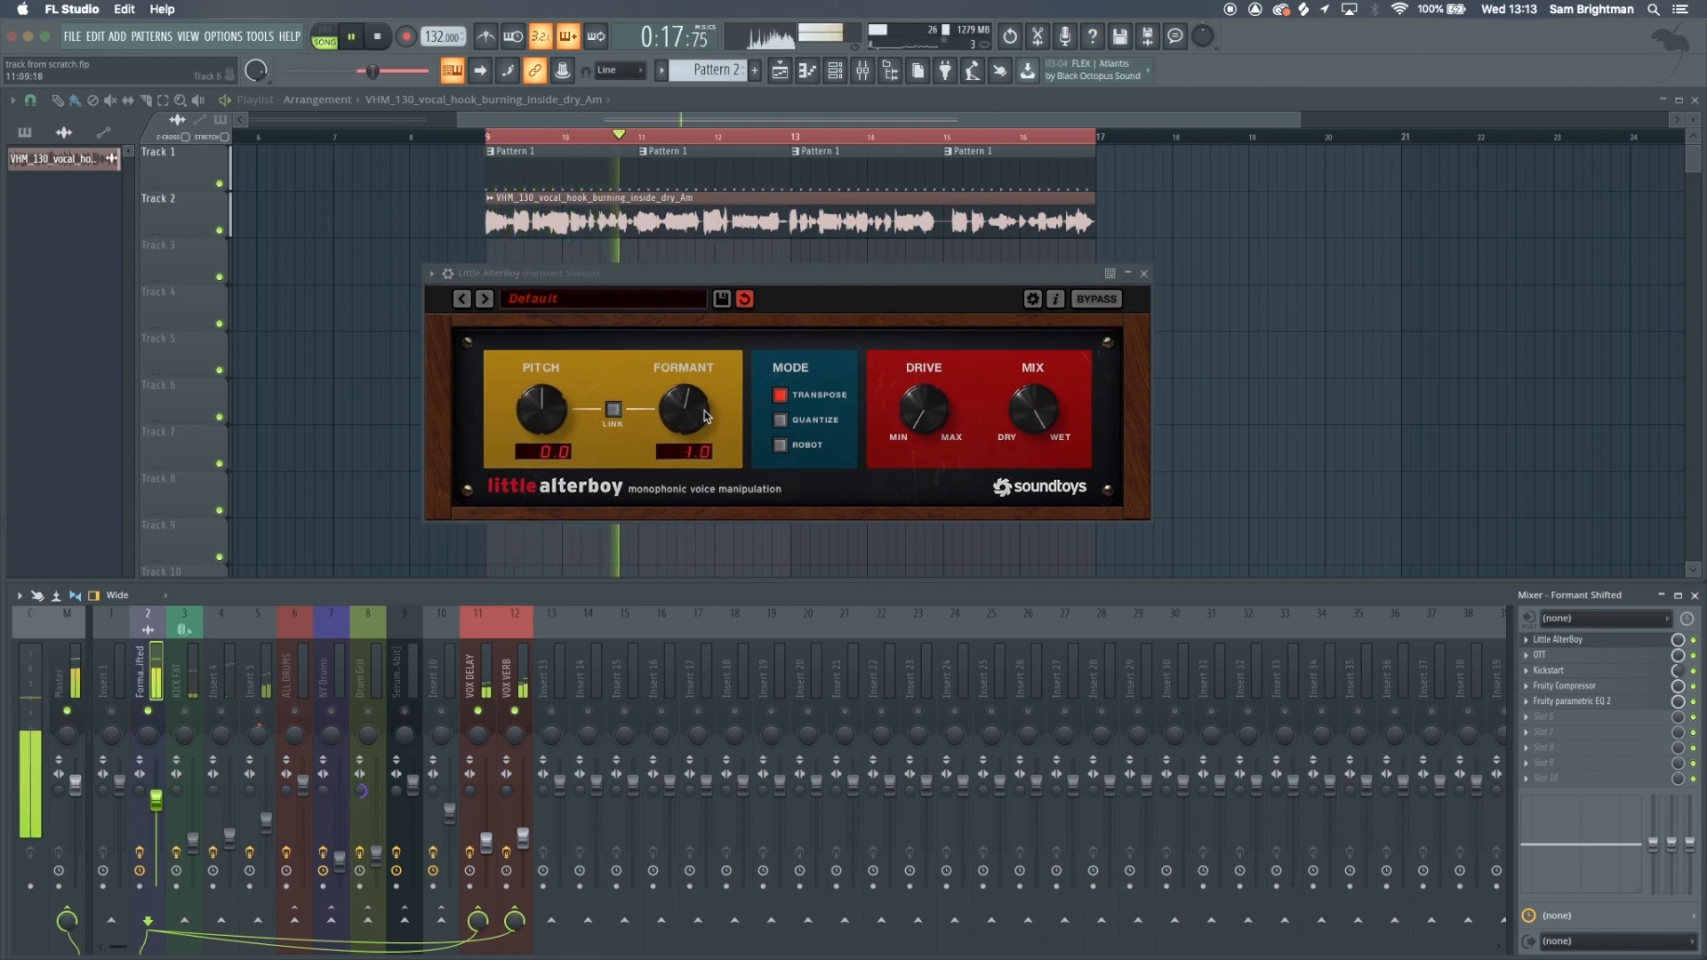
key("space")
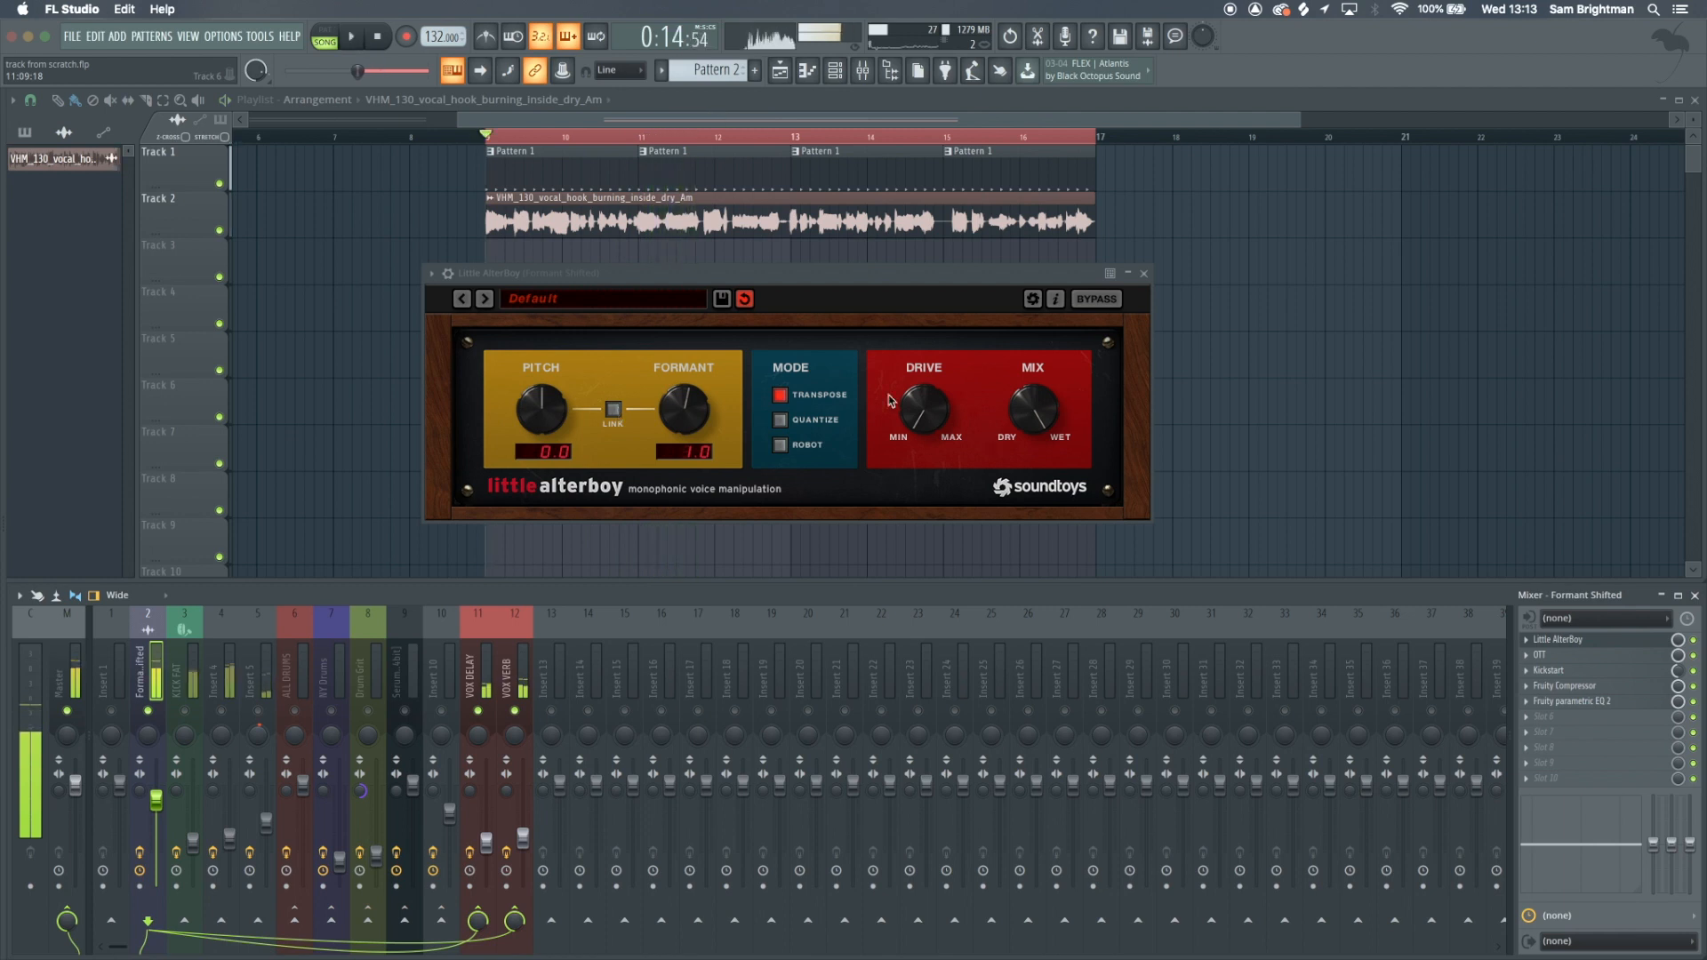
Try higher Drive amounts on the vocal in Little AlterBoy and return Drive to its minimum
key("space")
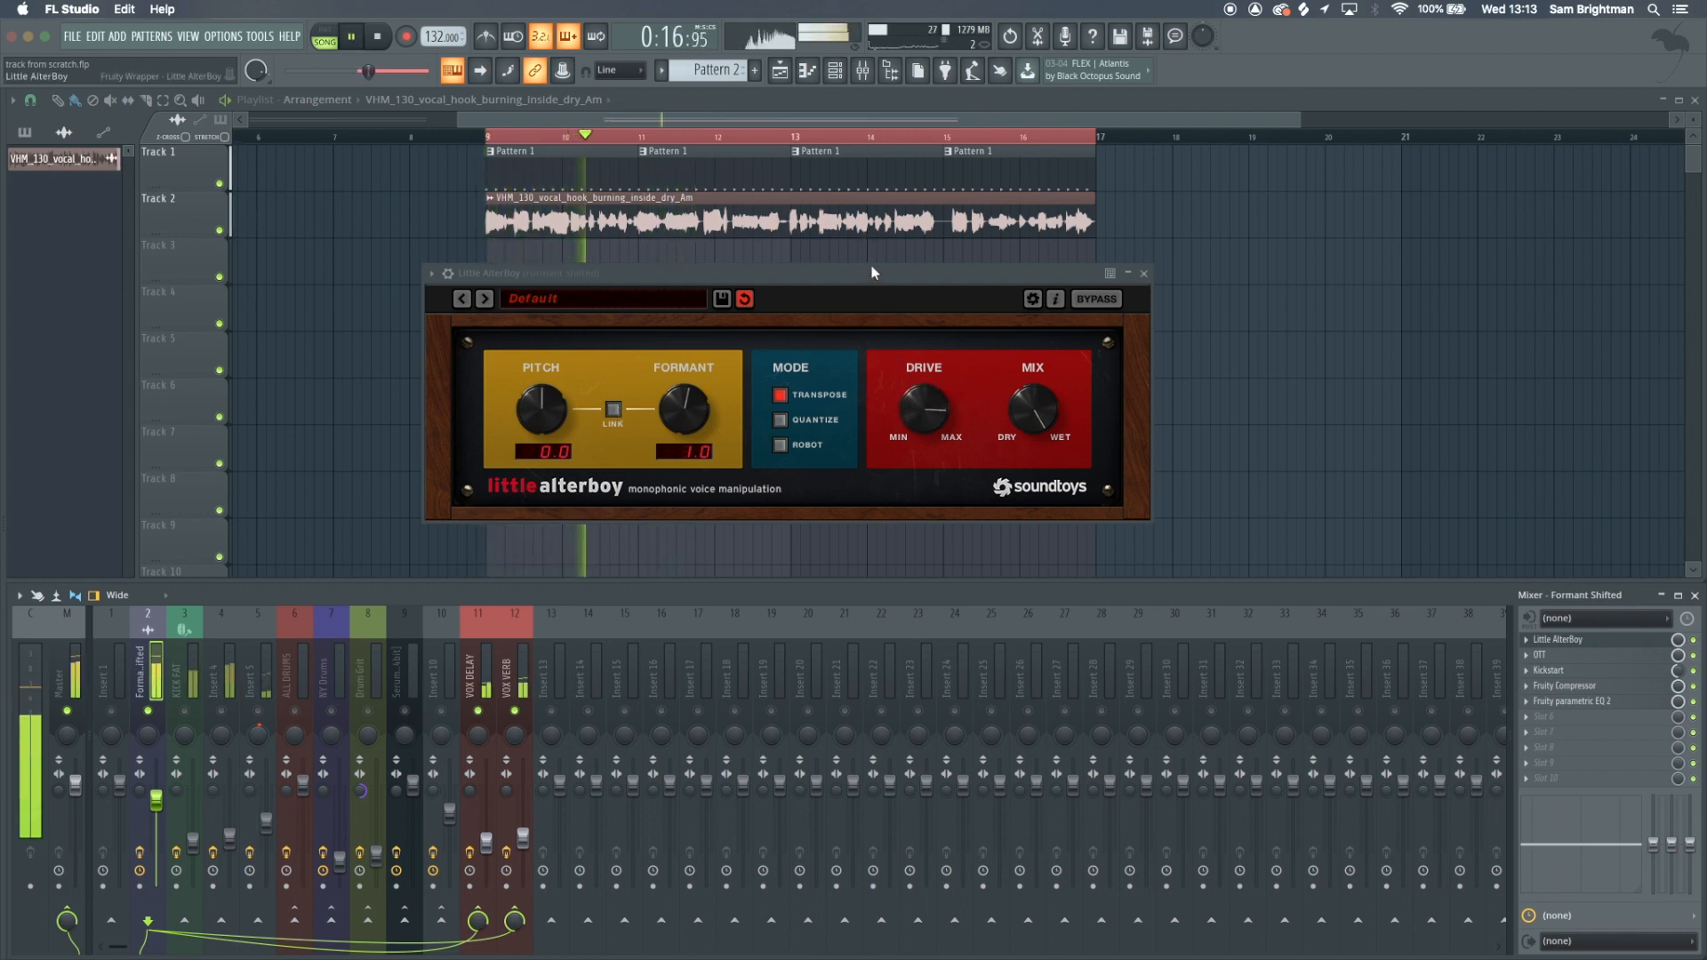
key("space")
left_click_drag(930, 466, 926, 477)
key("space")
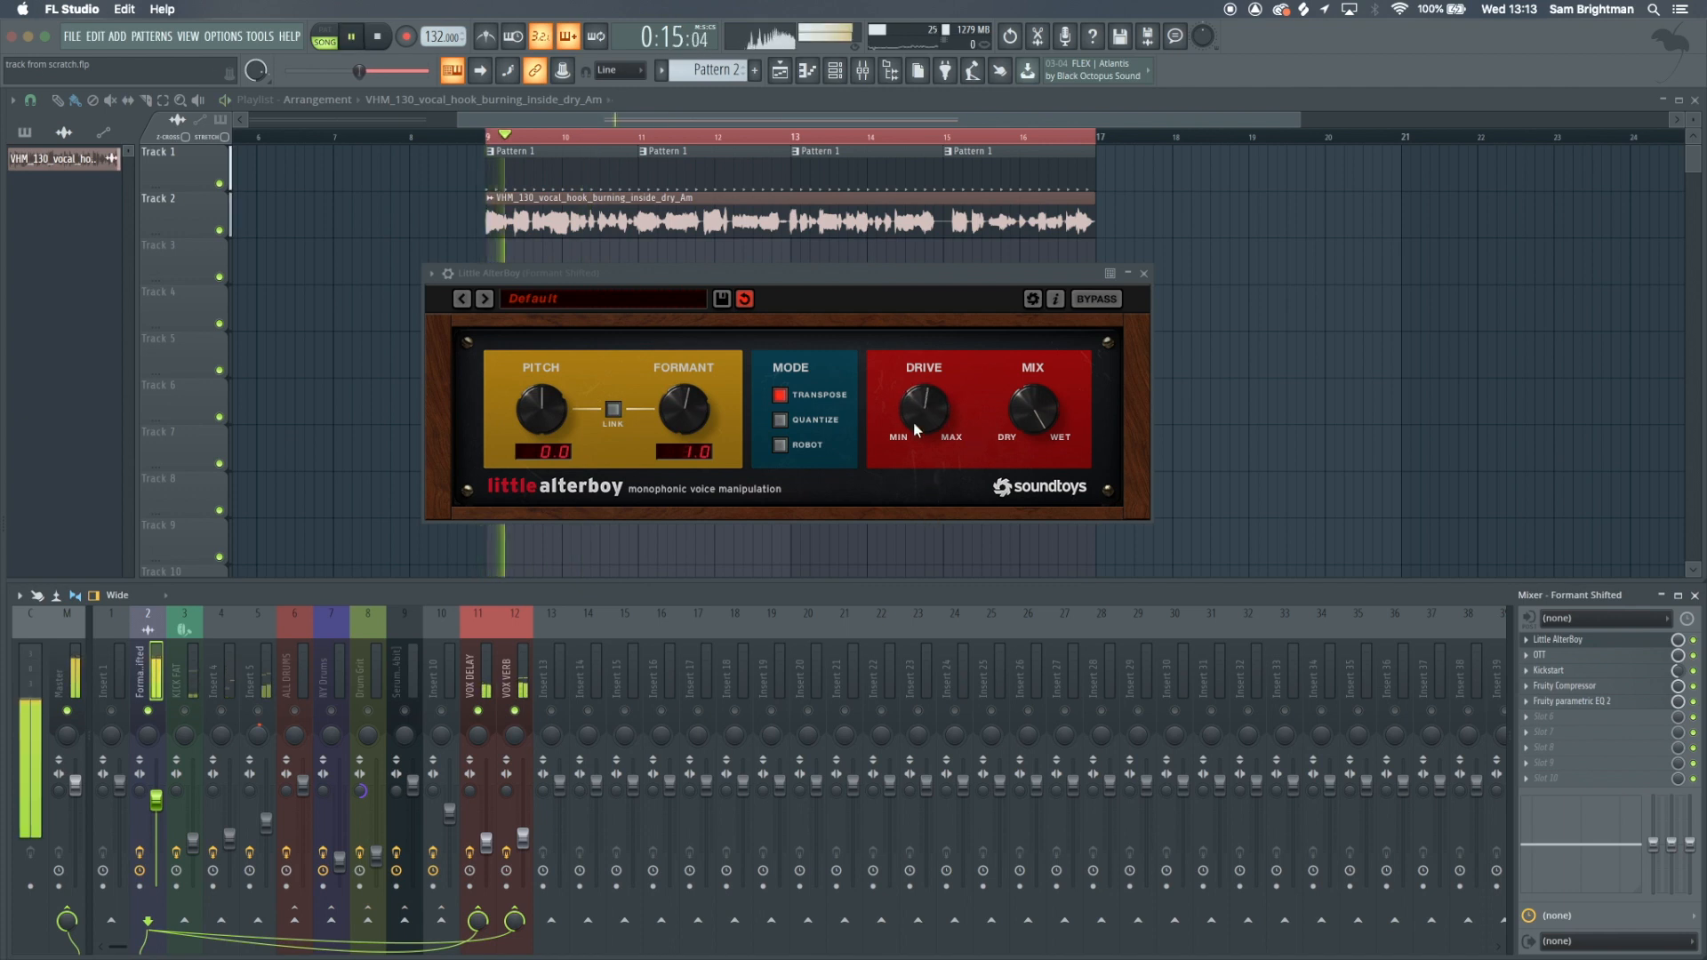
key("space")
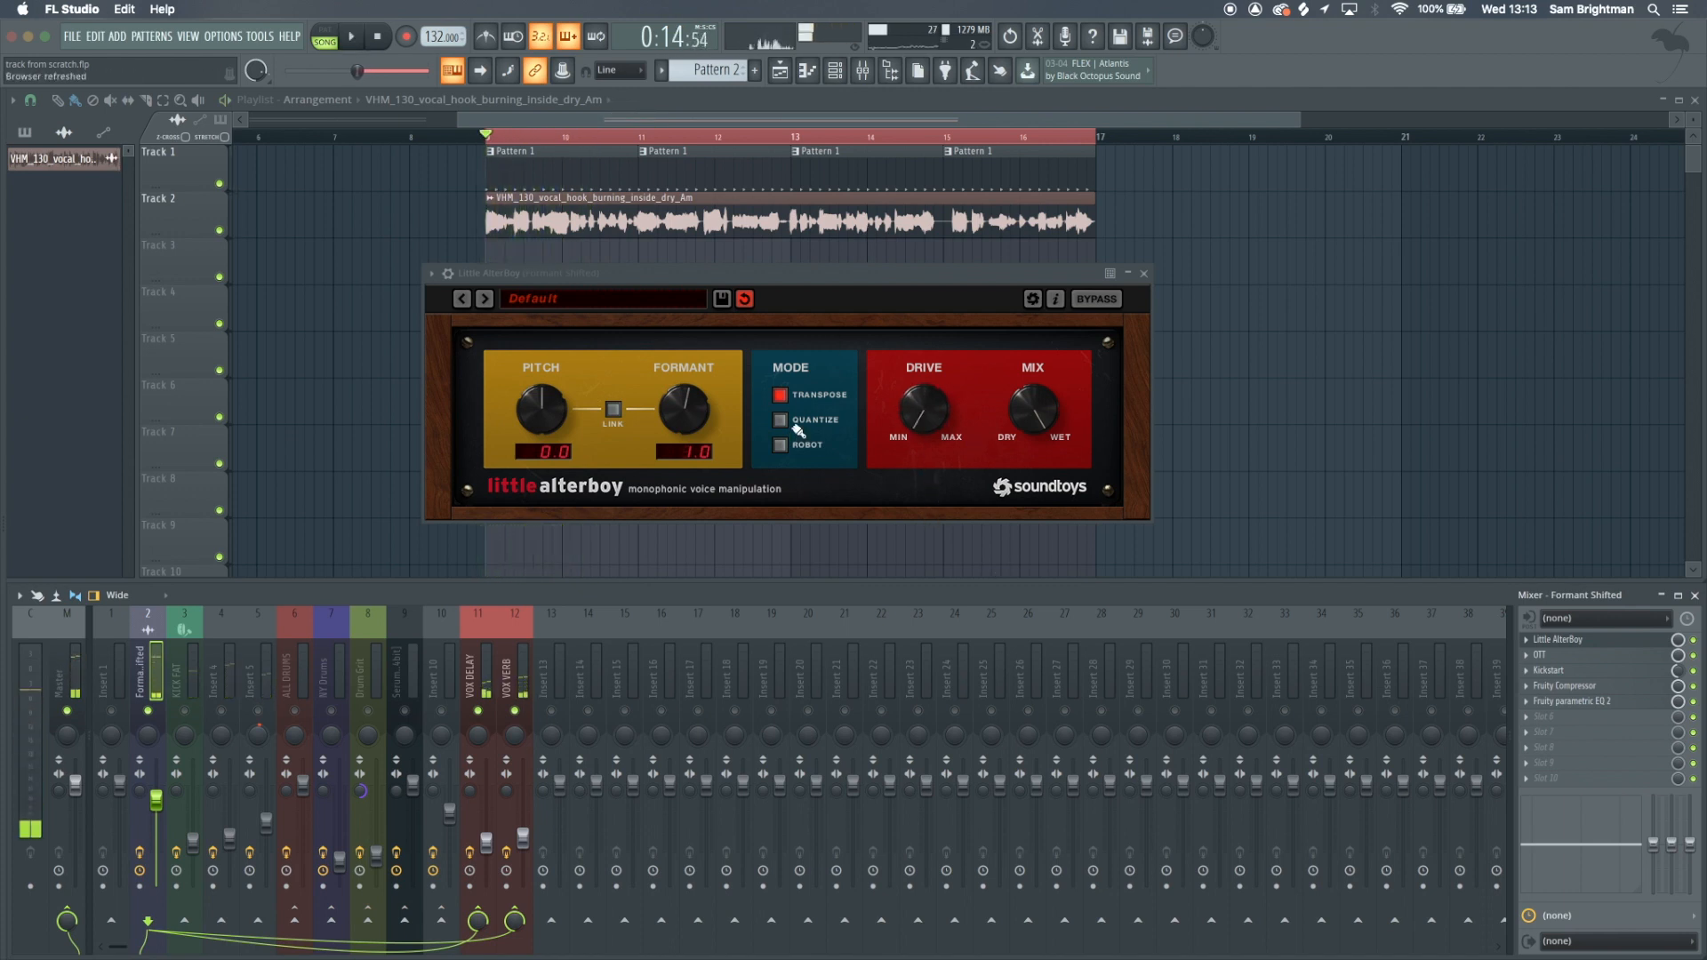
Audition Little AlterBoy's Quantize and Robot modes on the vocal and switch back to Transpose
key("space")
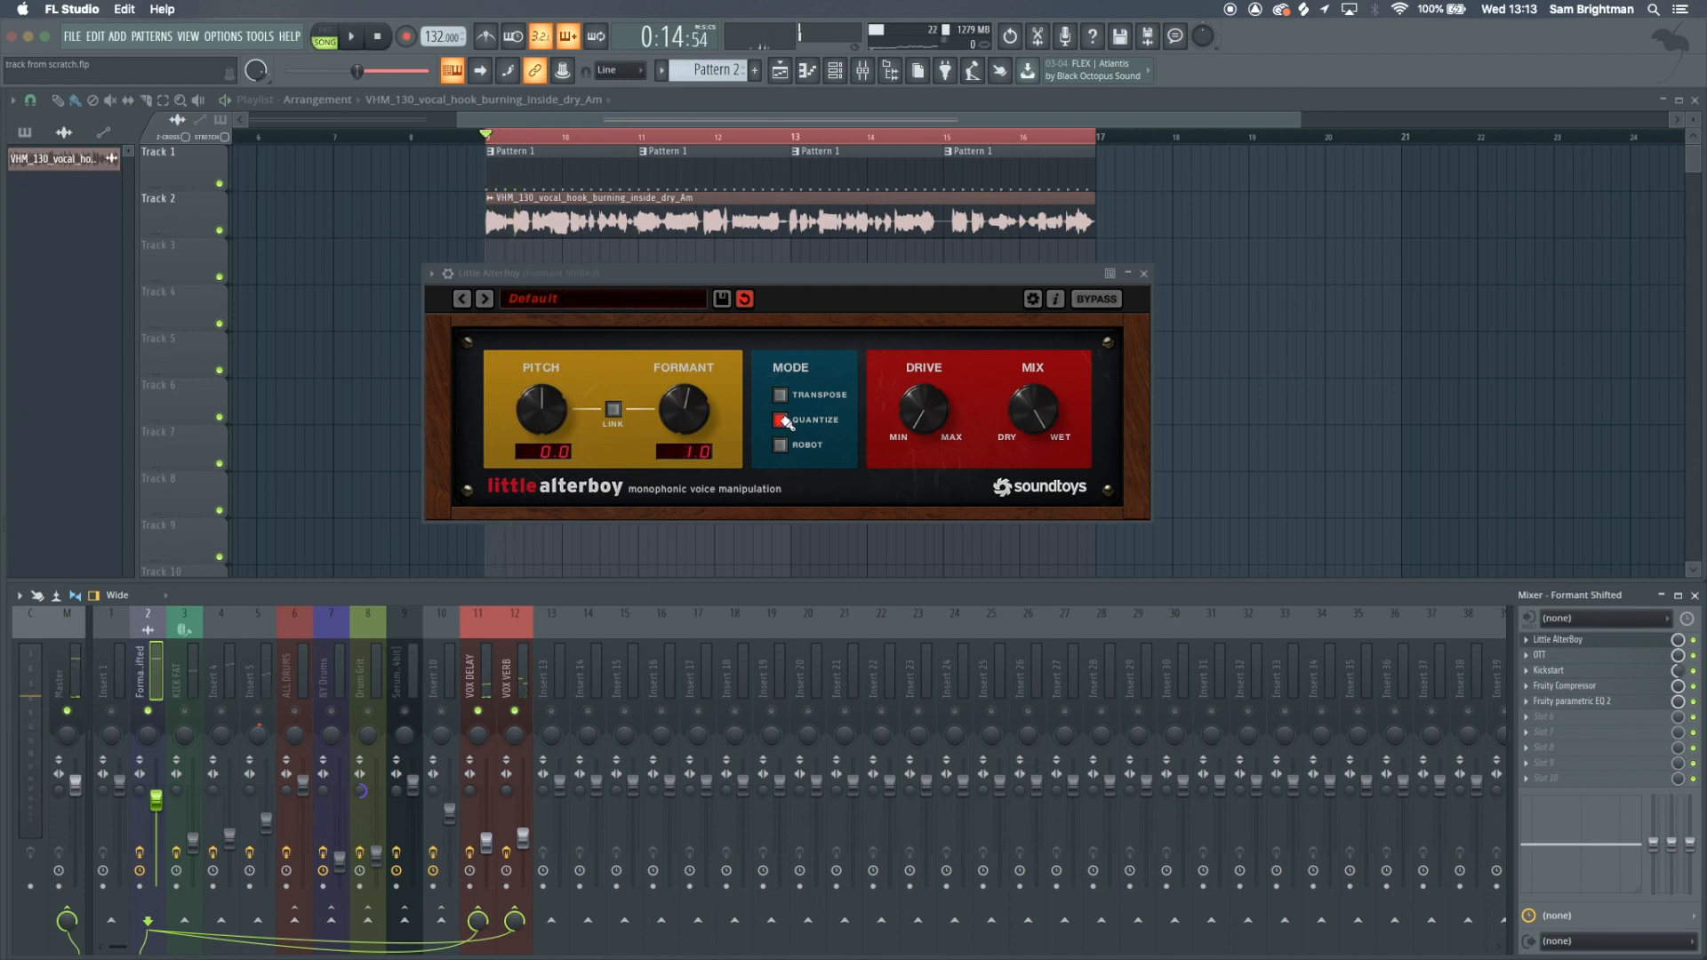
key("space")
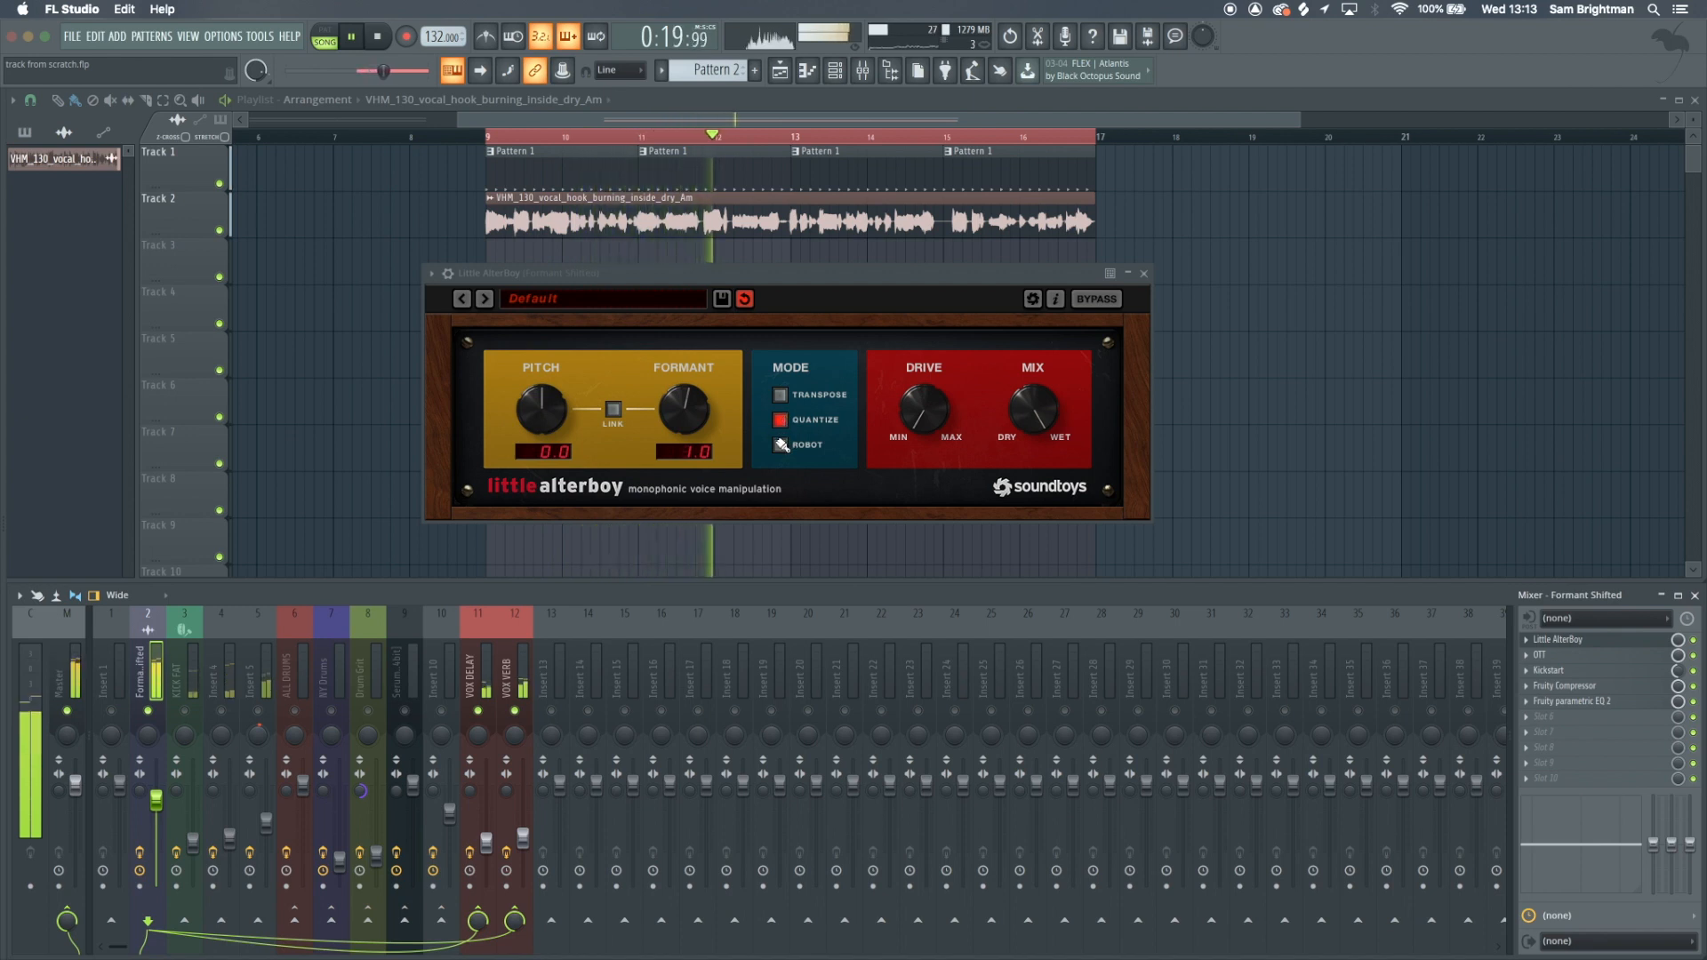
left_click(781, 446)
key("space")
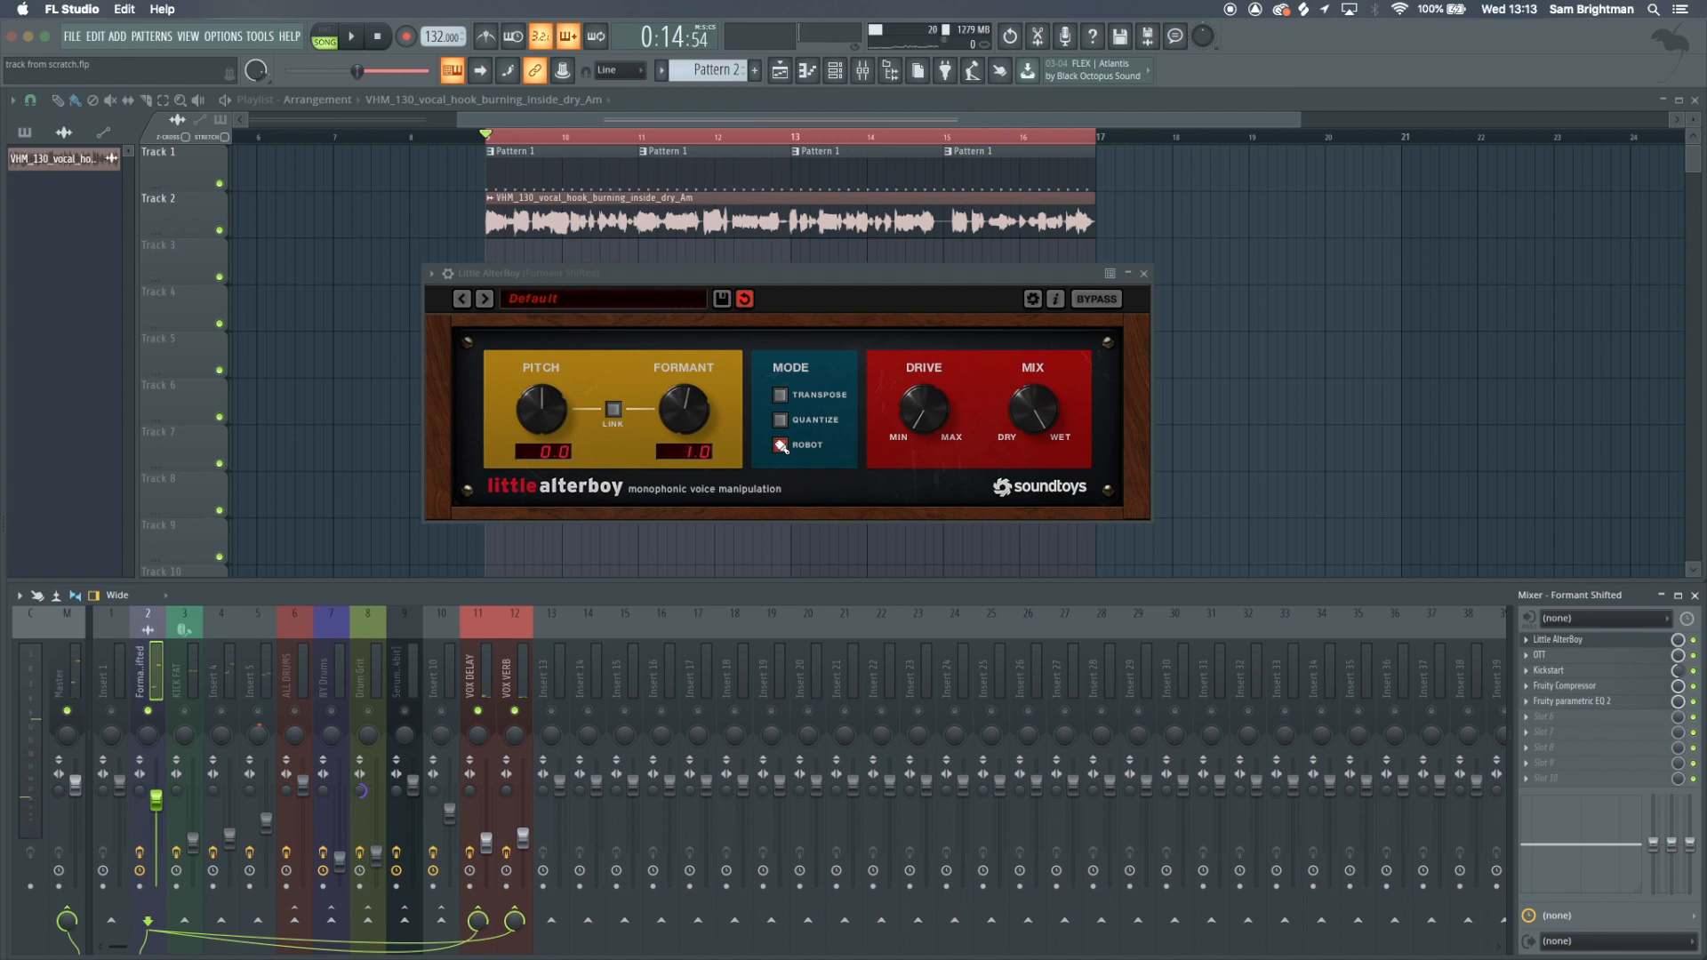
key("space")
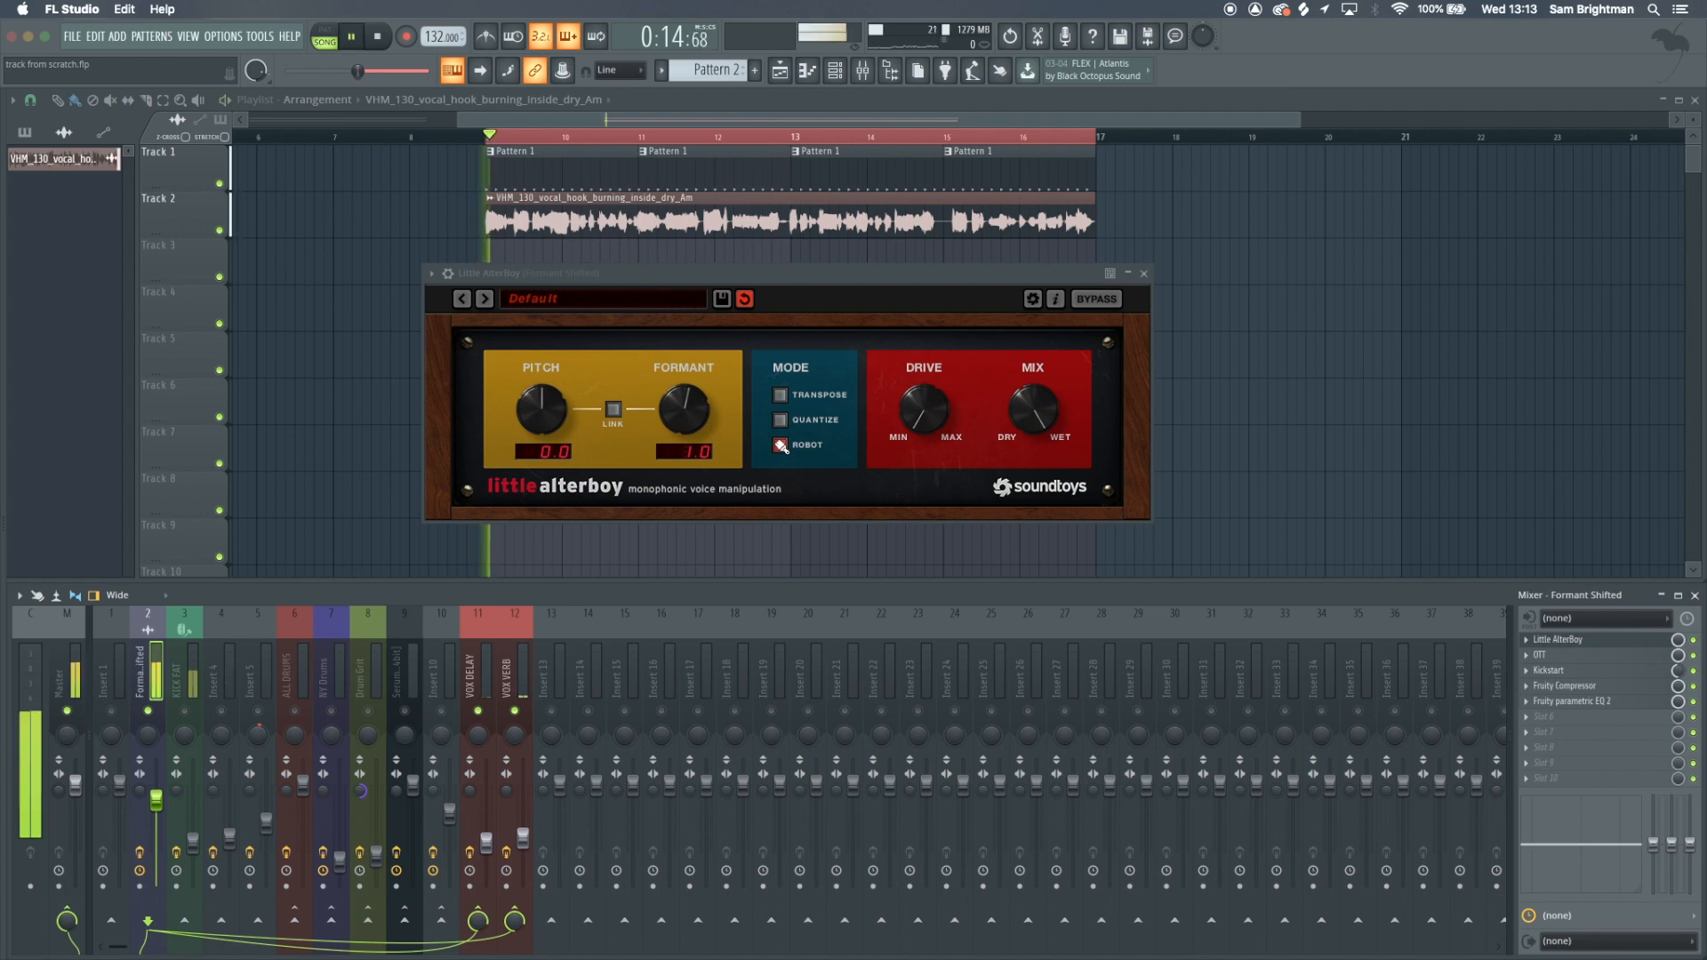
left_click(782, 395)
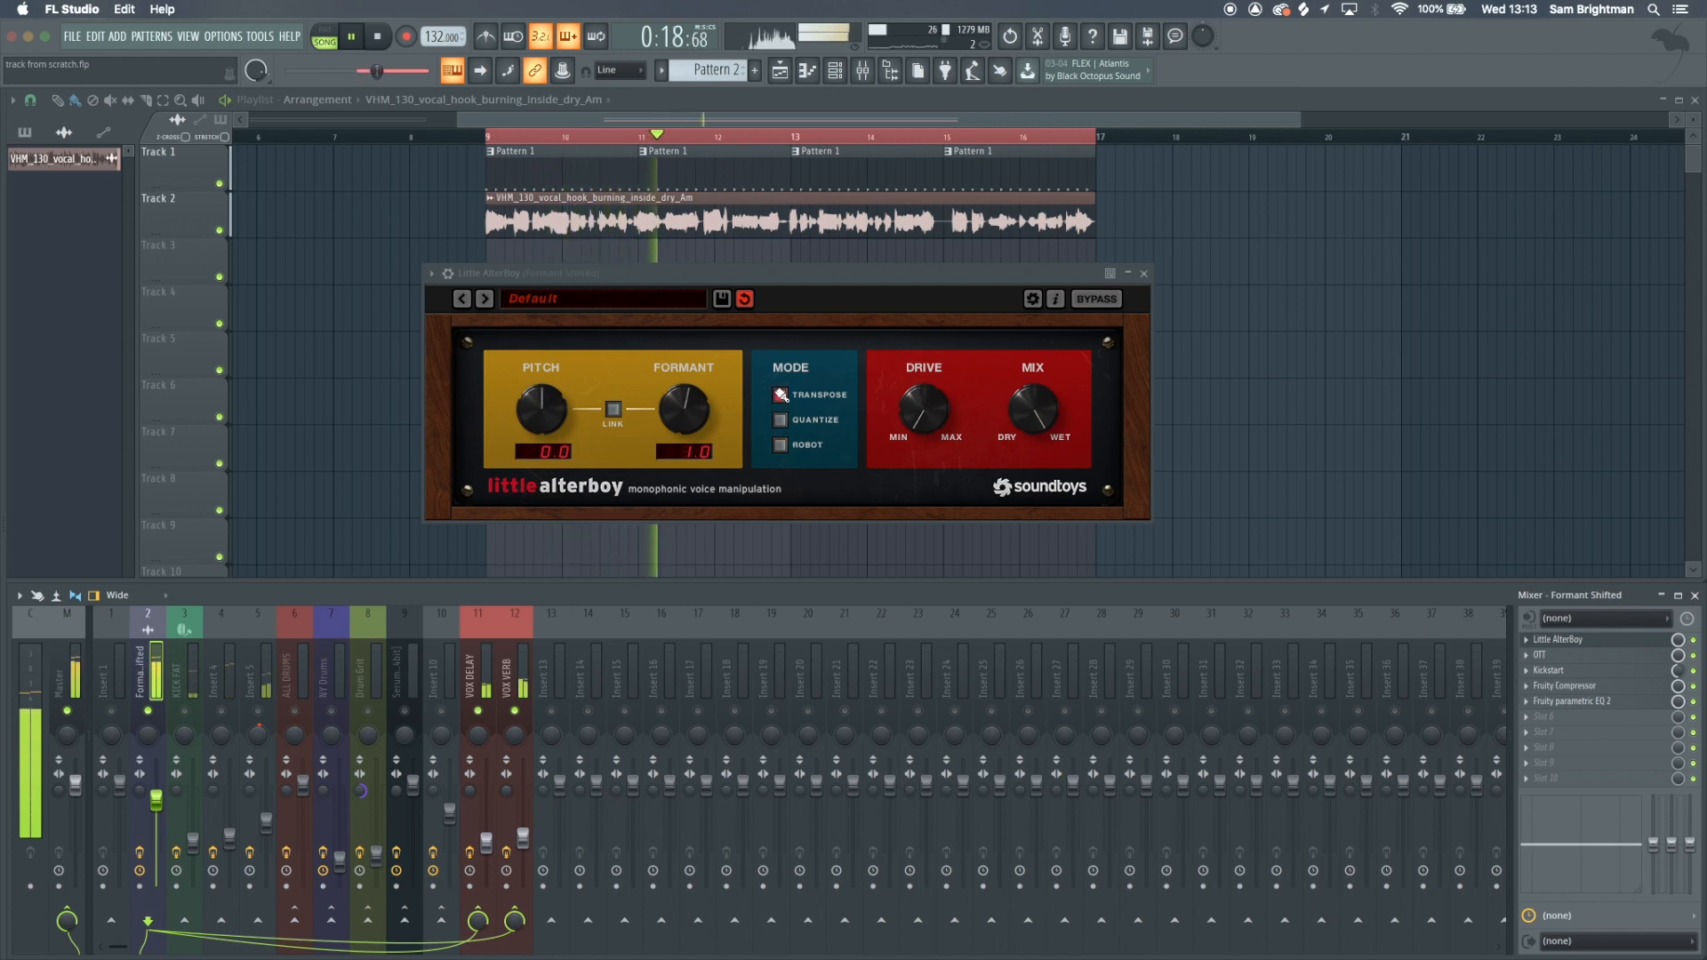
Save the project and play the vocal section with all mixer tracks active again
key("Escape")
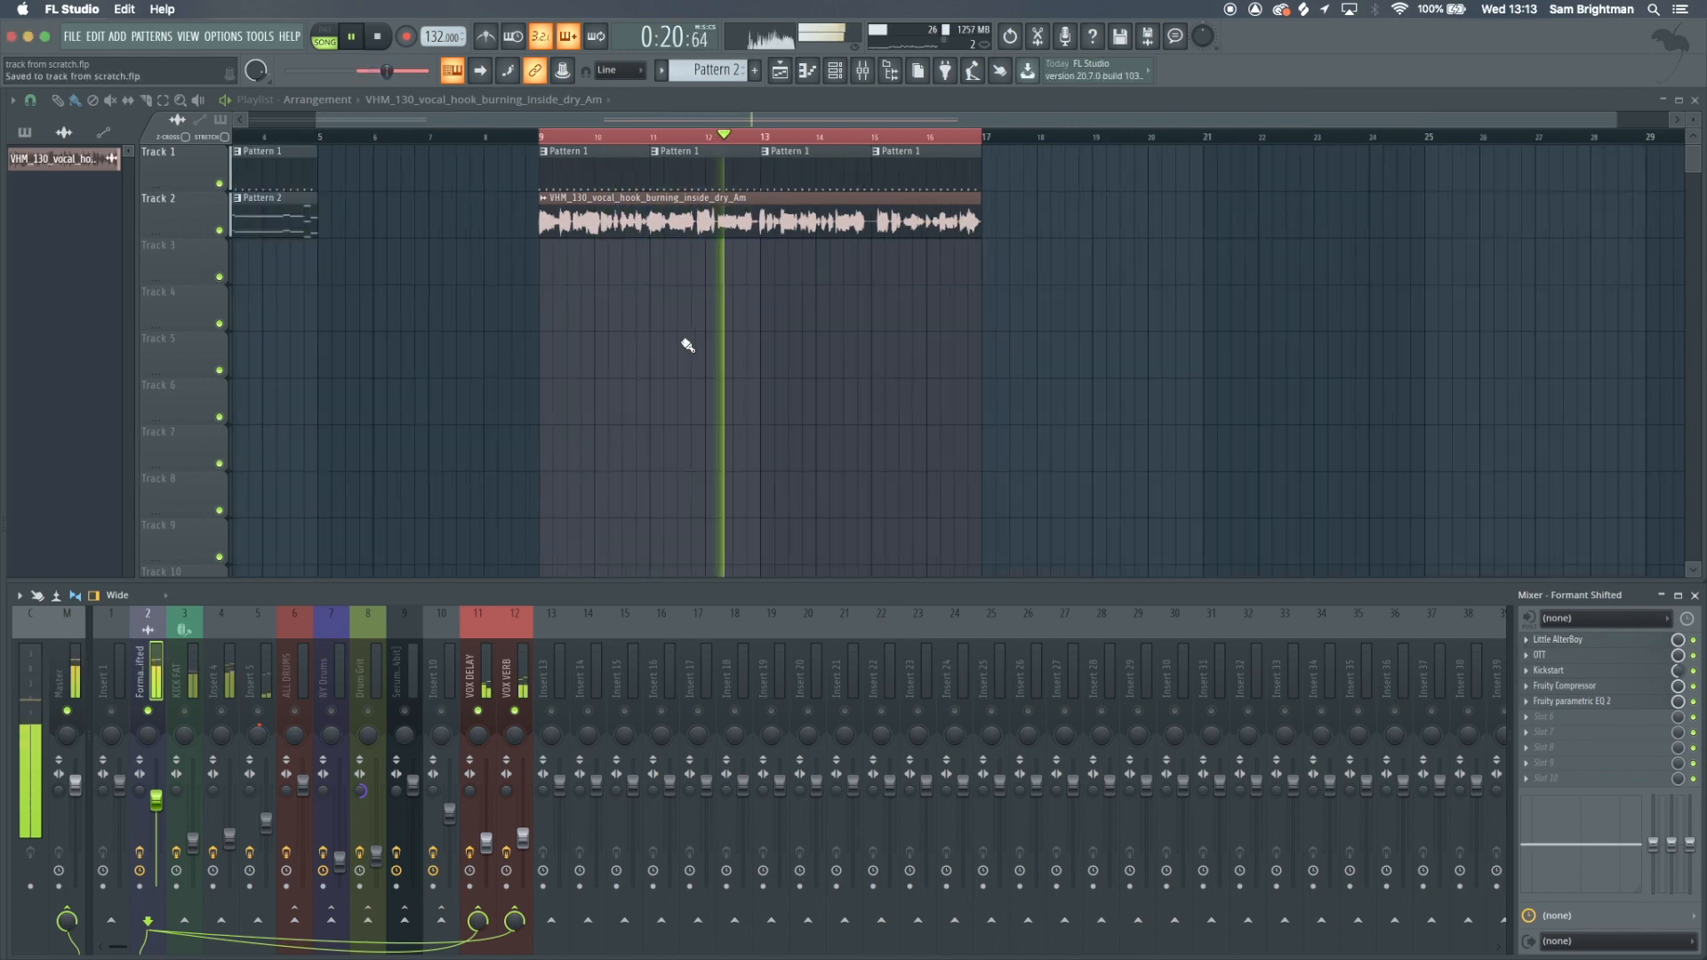
scroll(702, 332, "down", 3)
key("space")
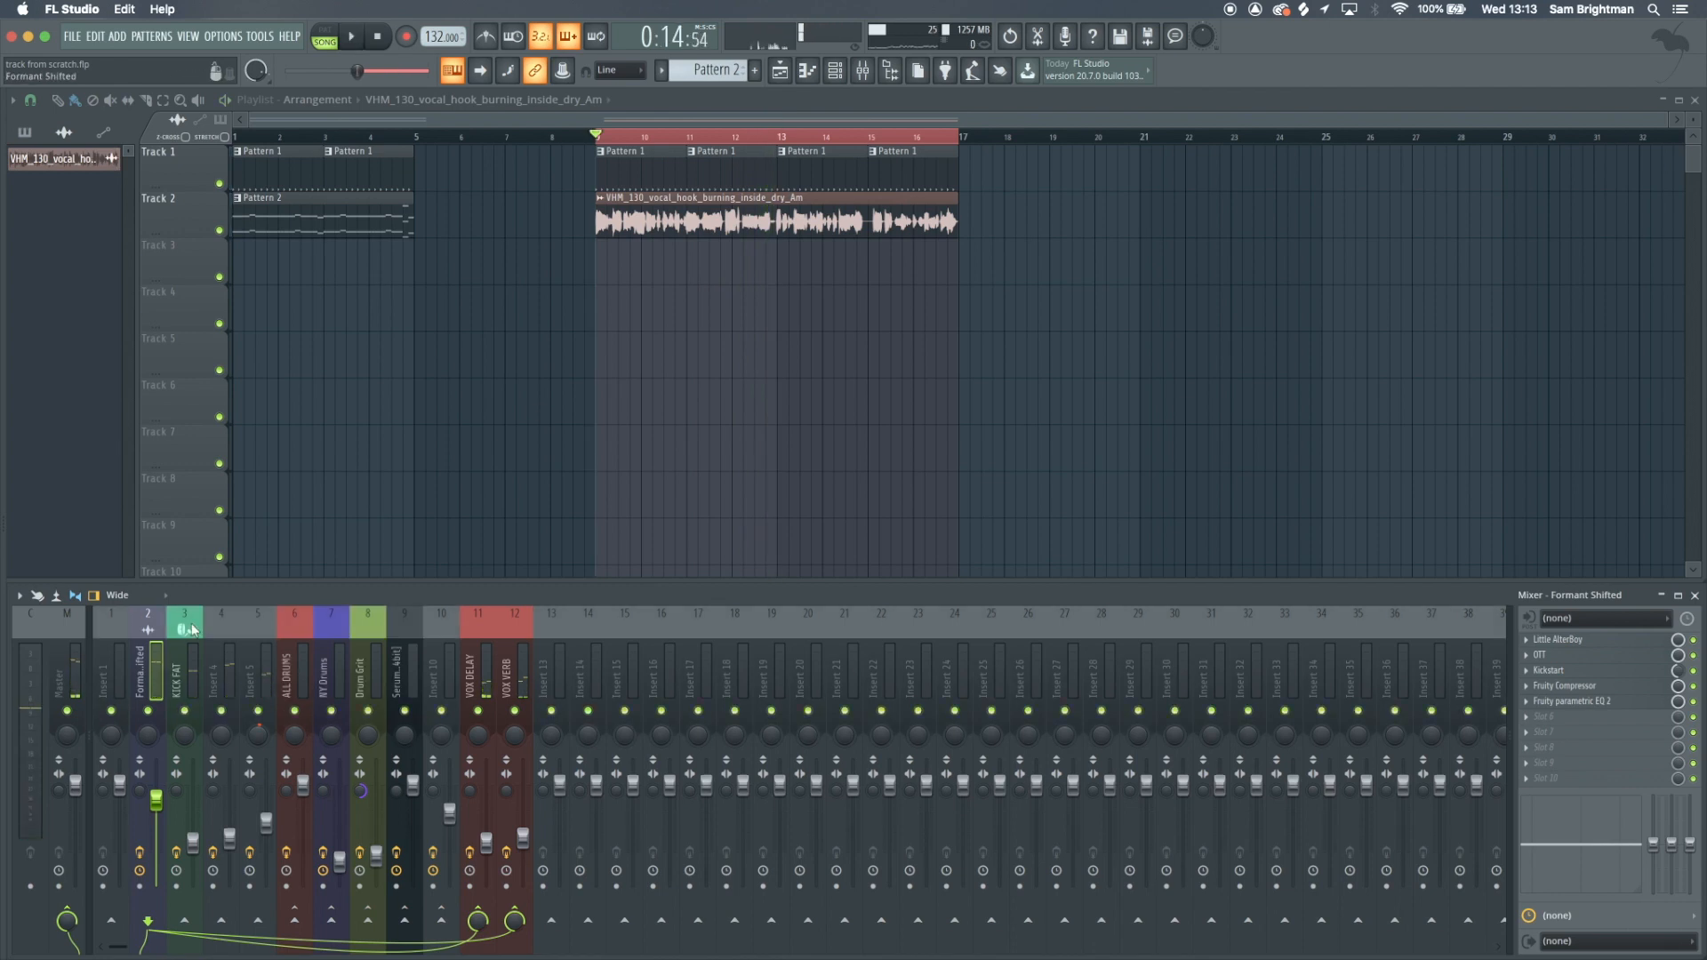
key("space")
key("ctrl+s")
scroll(628, 250, "up", 2)
scroll(628, 249, "down", 2)
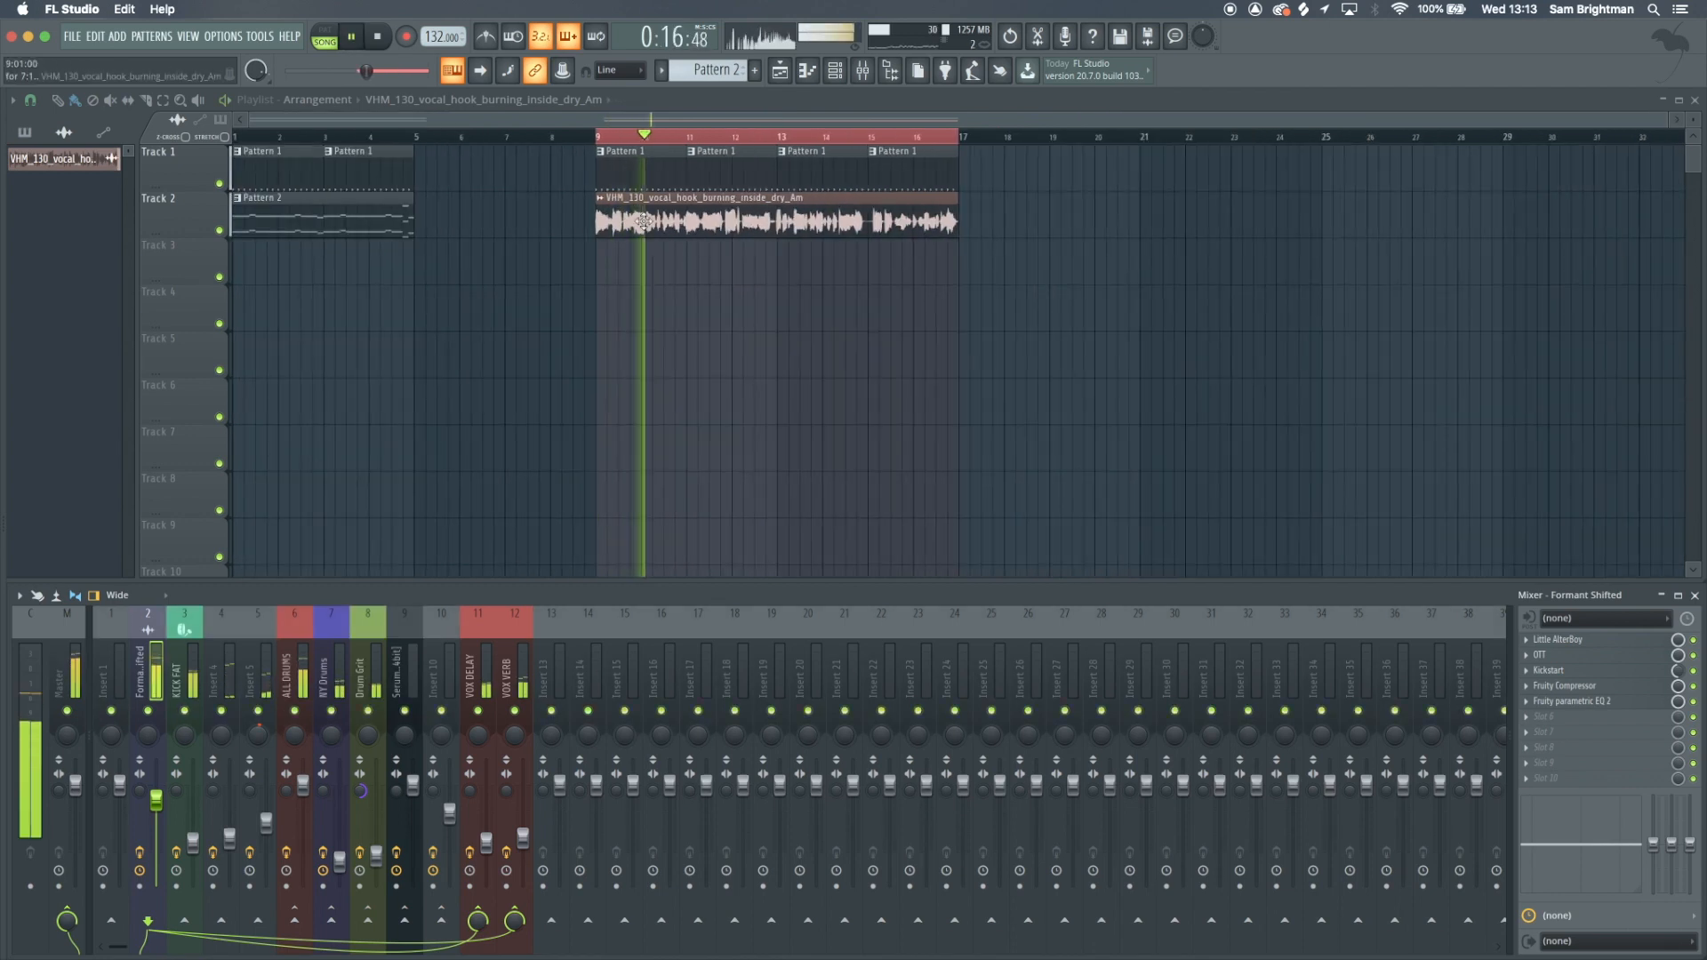
scroll(628, 250, "up", 1)
Create Pattern 3 and add an FL Keys instrument channel
left_click(756, 70)
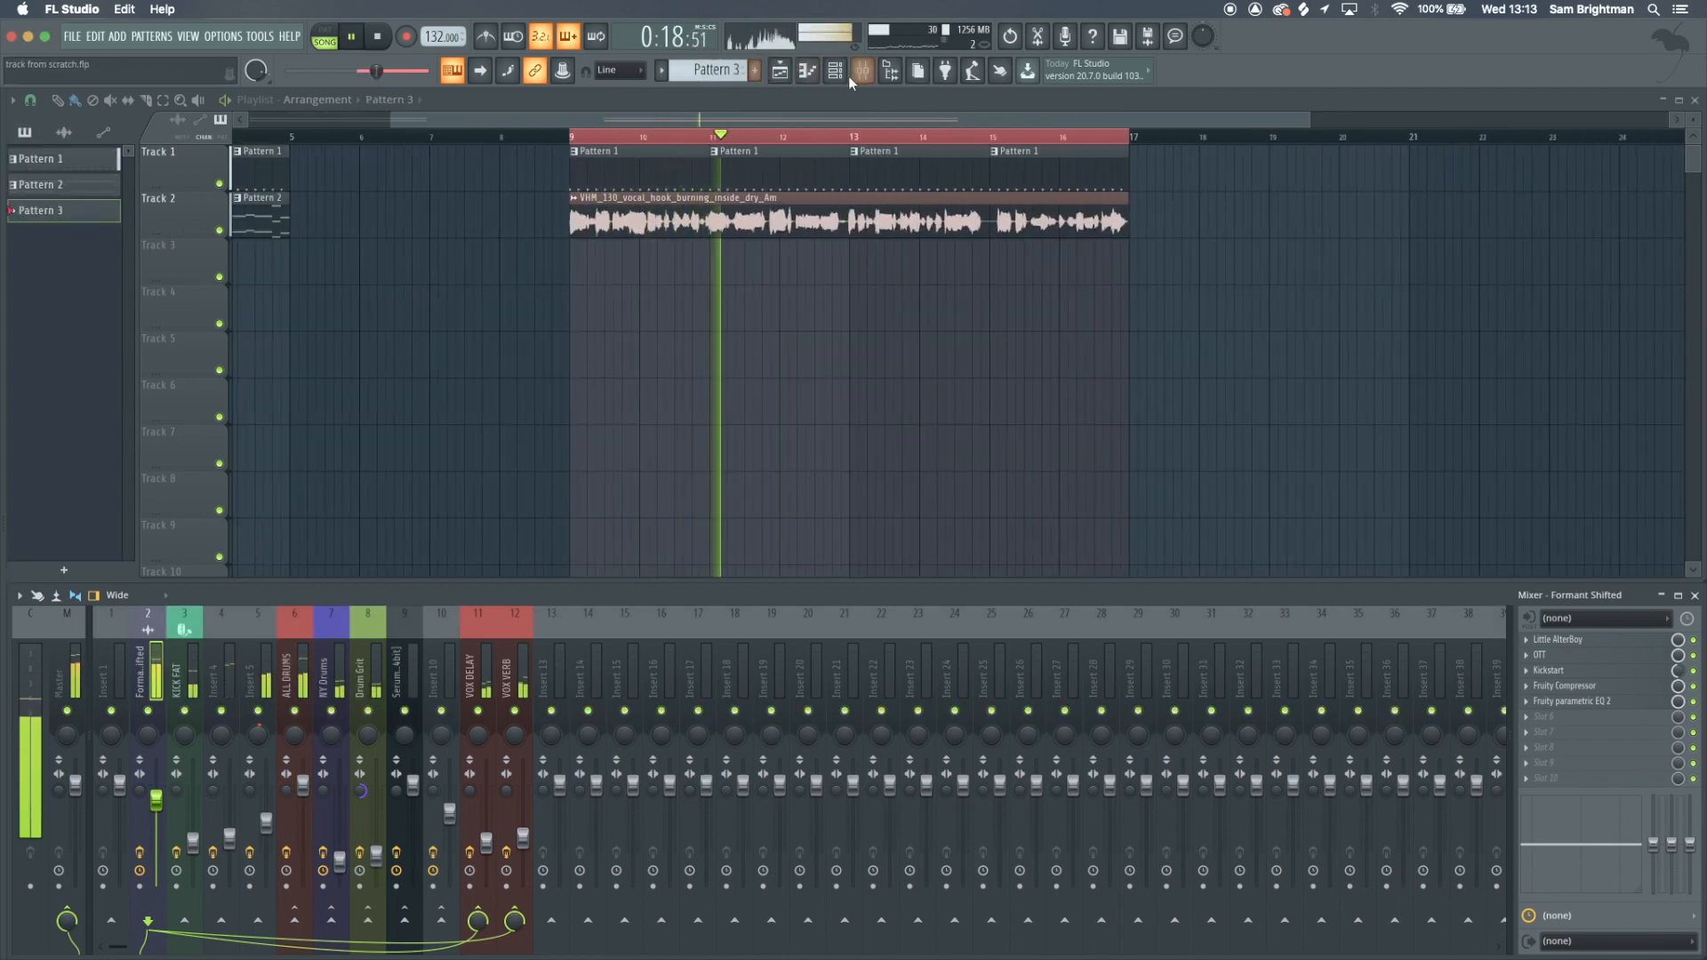
key("F6")
key("space")
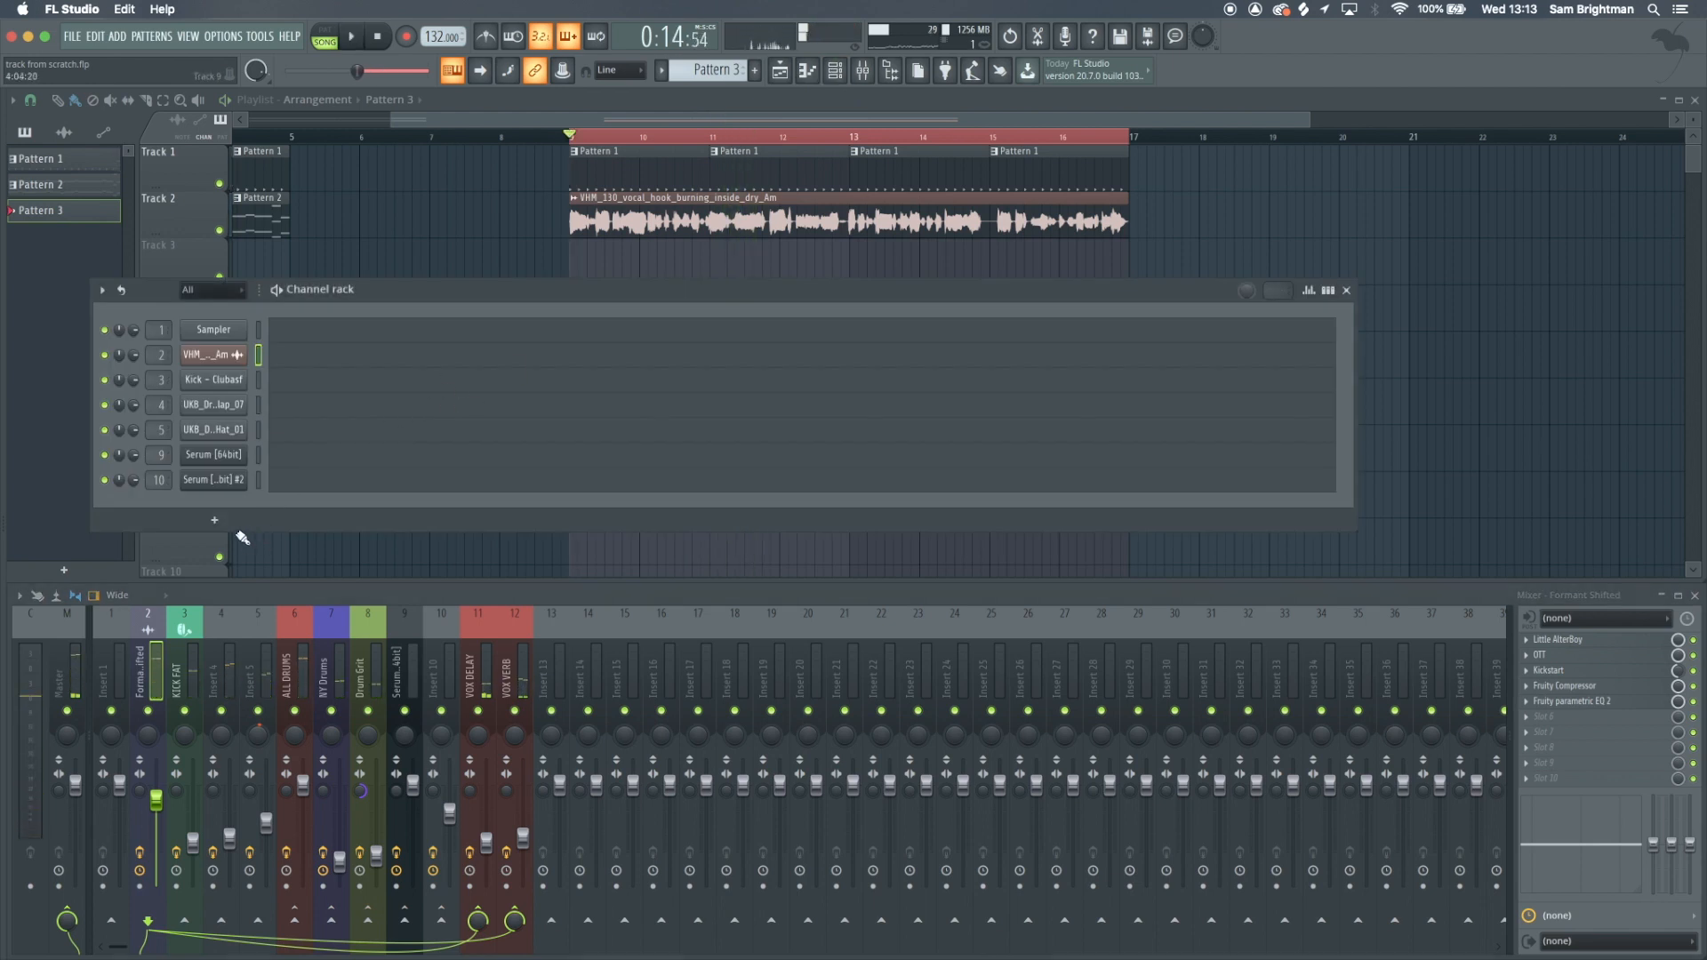
left_click(214, 520)
left_click(223, 802)
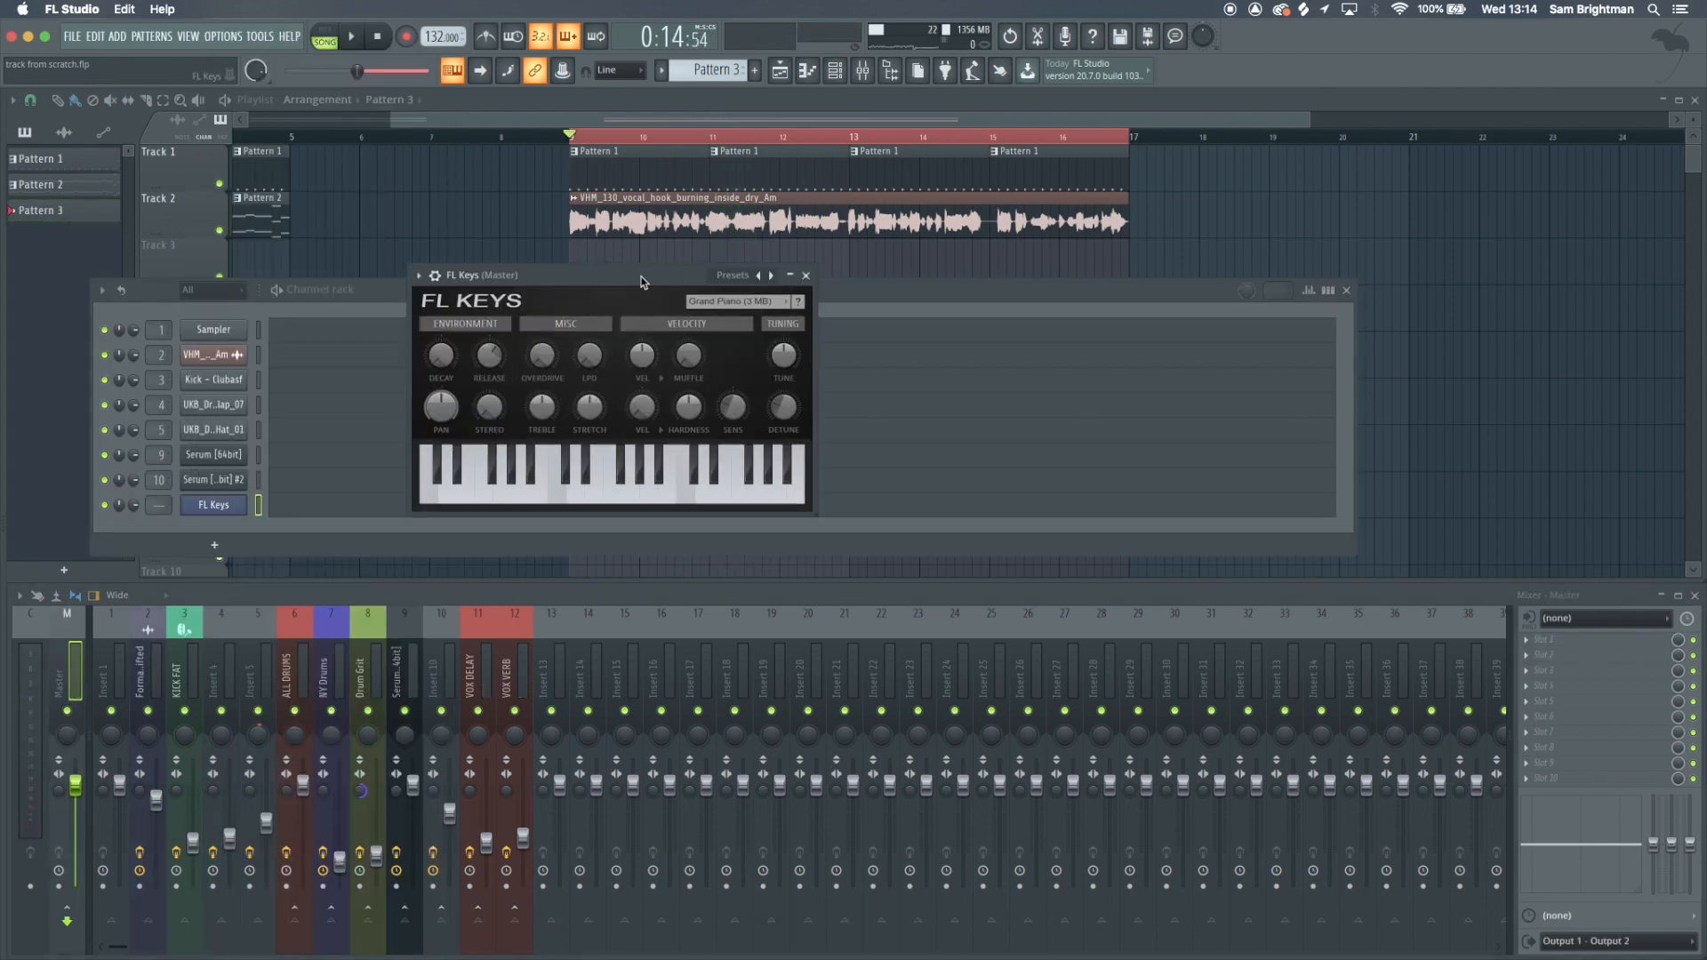
mouse_move(623, 275)
left_mouse_down()
mouse_move(654, 280)
mouse_move(596, 269)
left_mouse_up()
left_click(781, 259)
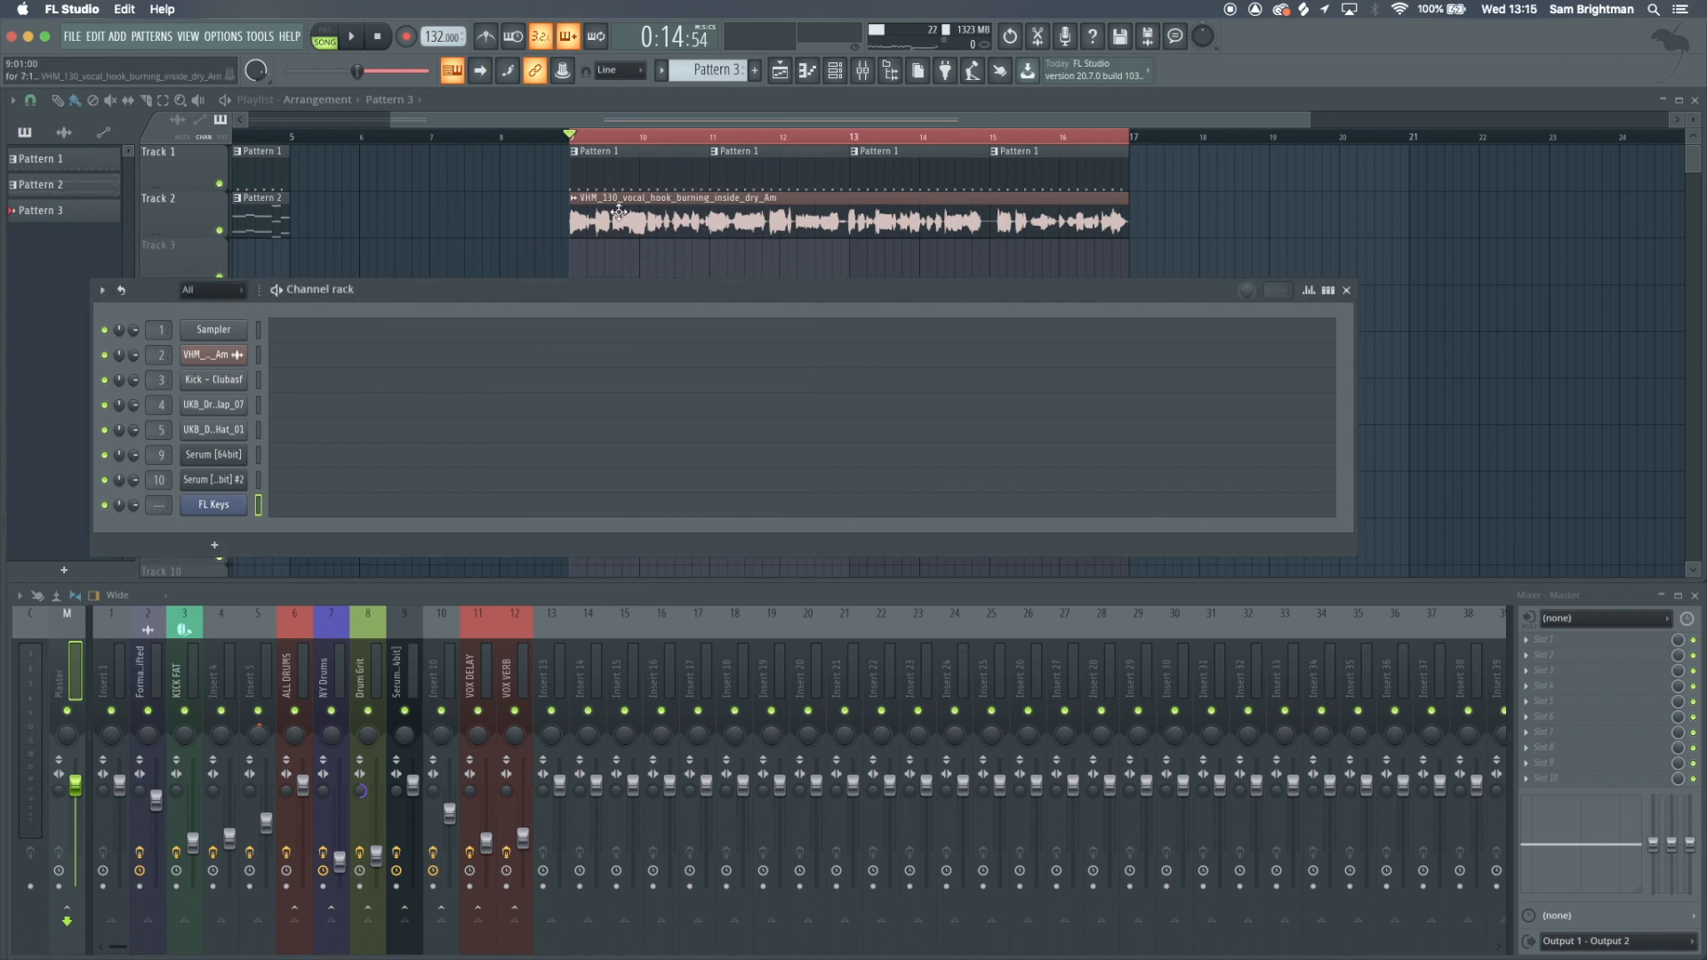
Audition notes on FL Keys and route its channel to free mixer track 13
left_click(316, 515)
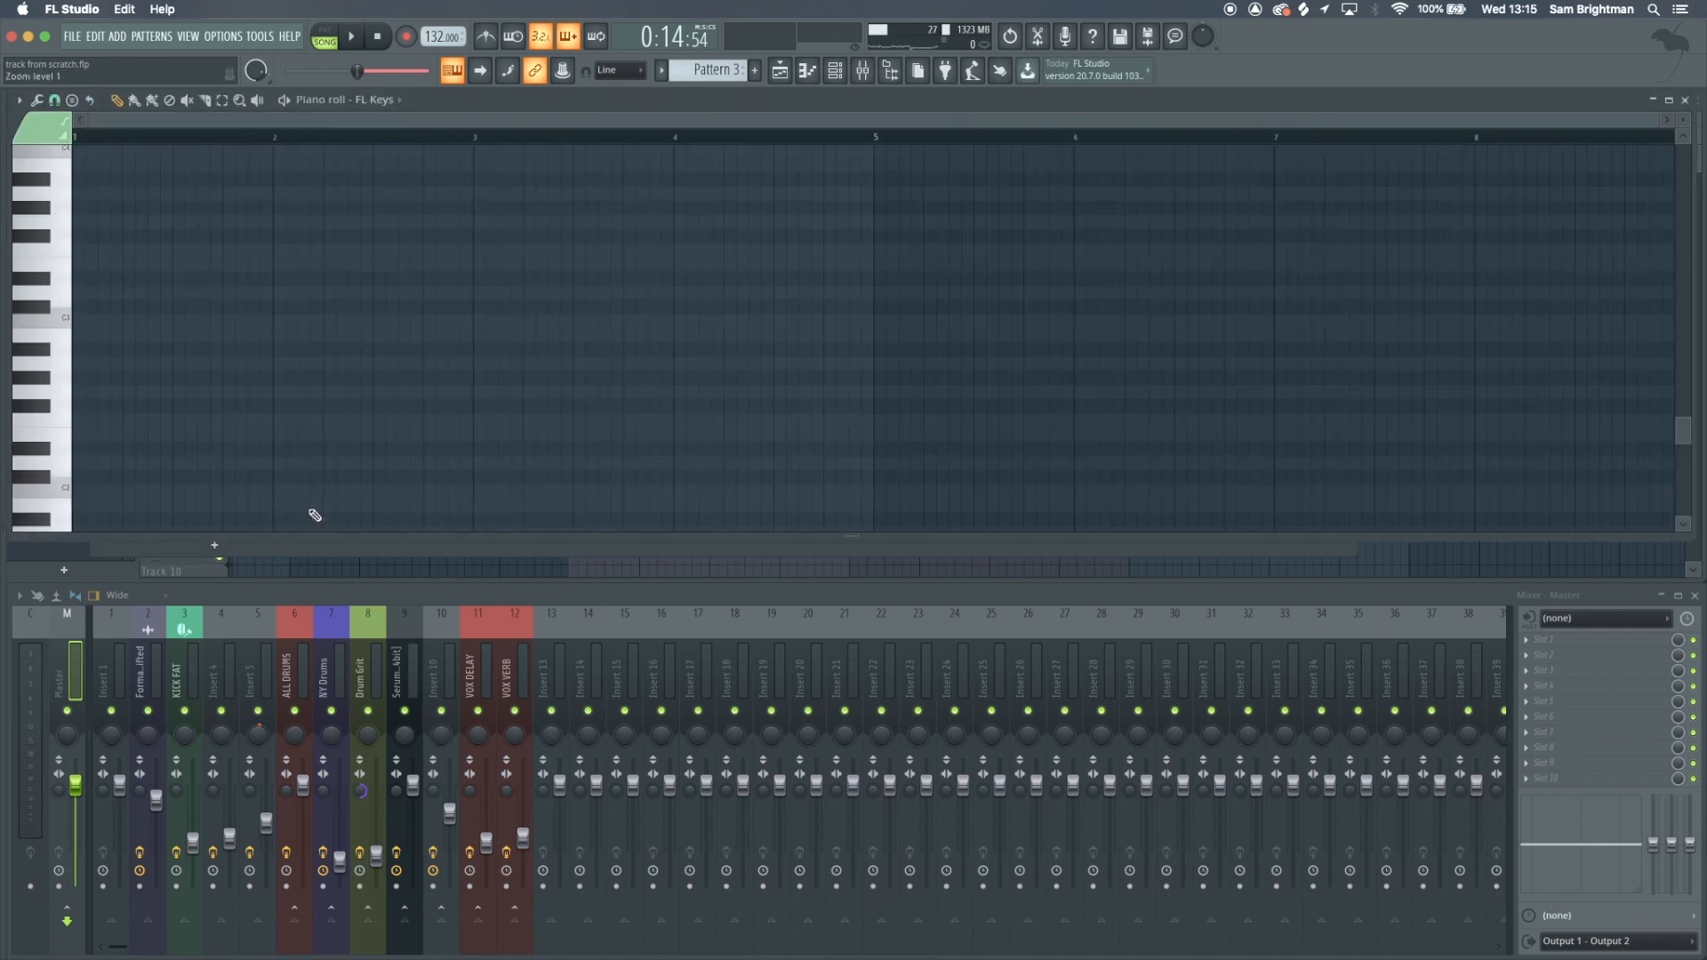
left_click_drag(54, 403, 50, 238)
key("F7")
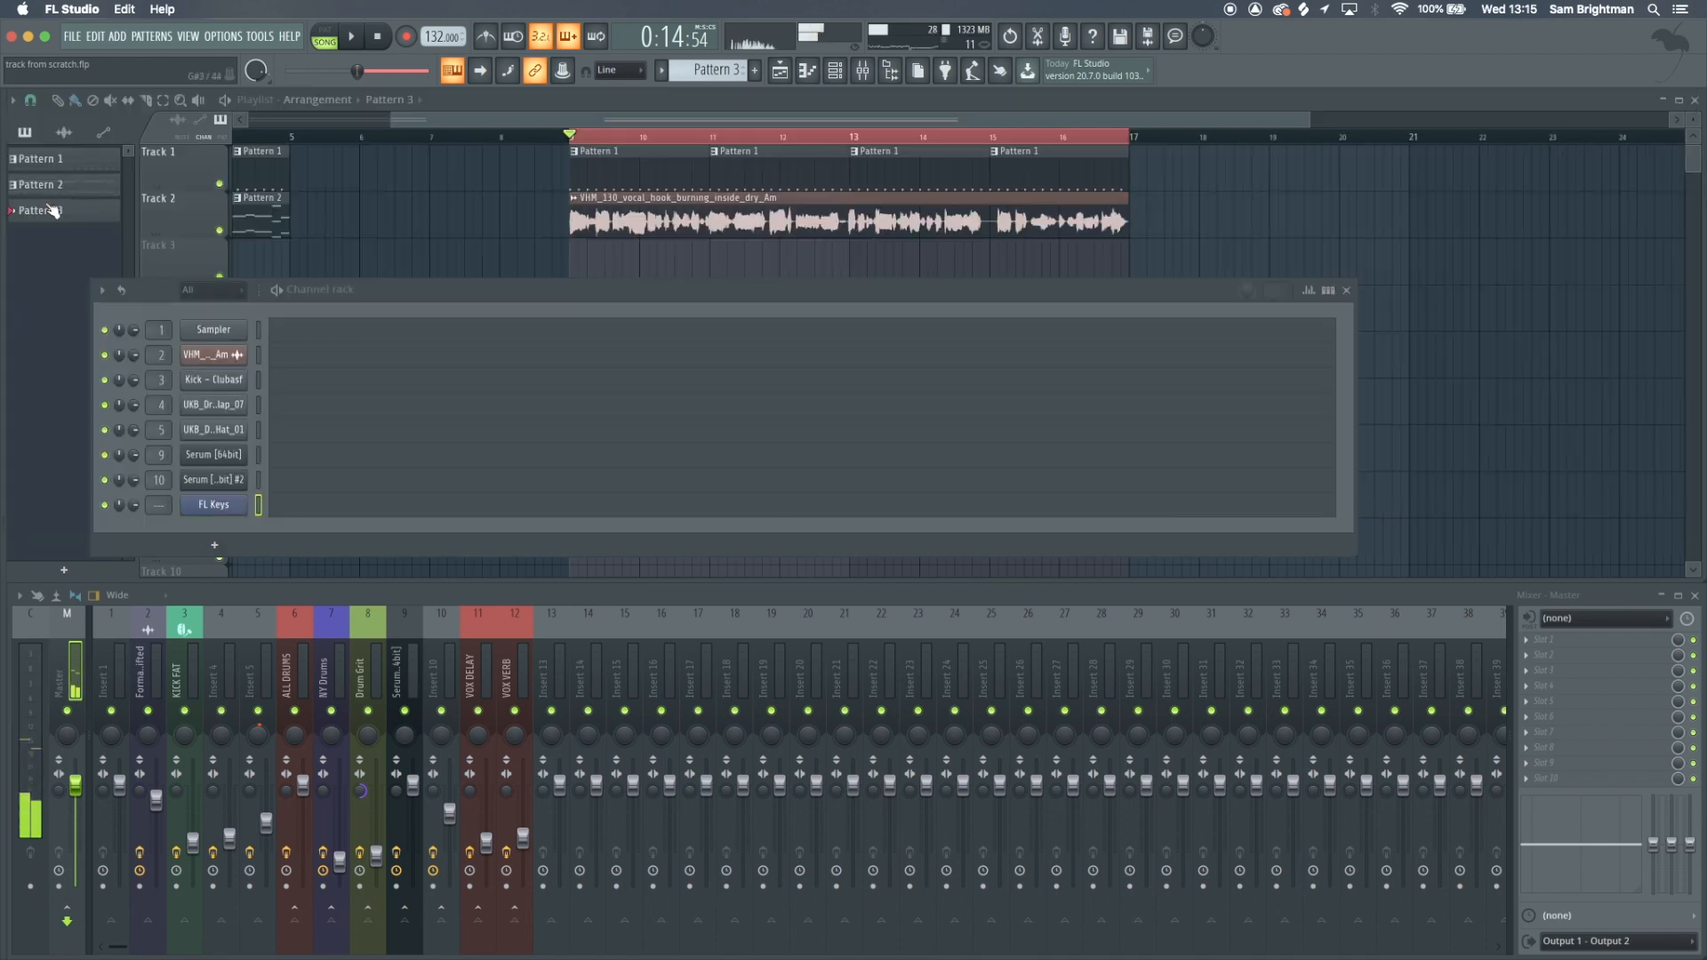
left_click(228, 508)
left_click(417, 266)
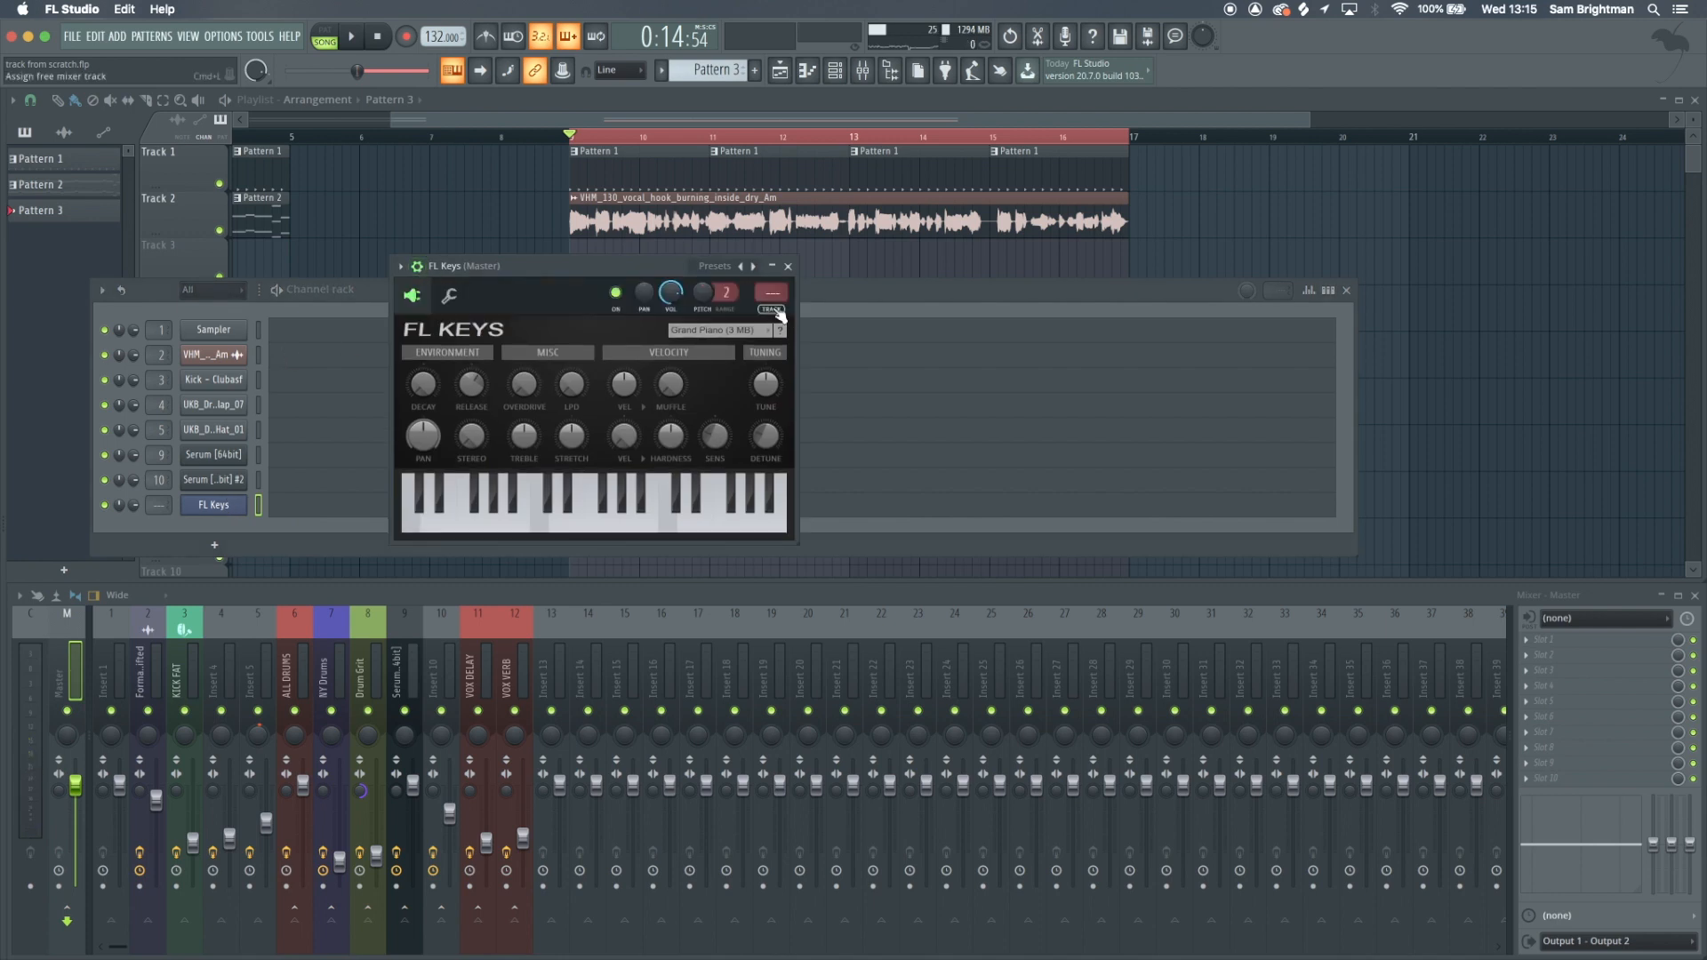
left_click(775, 310)
left_click(789, 267)
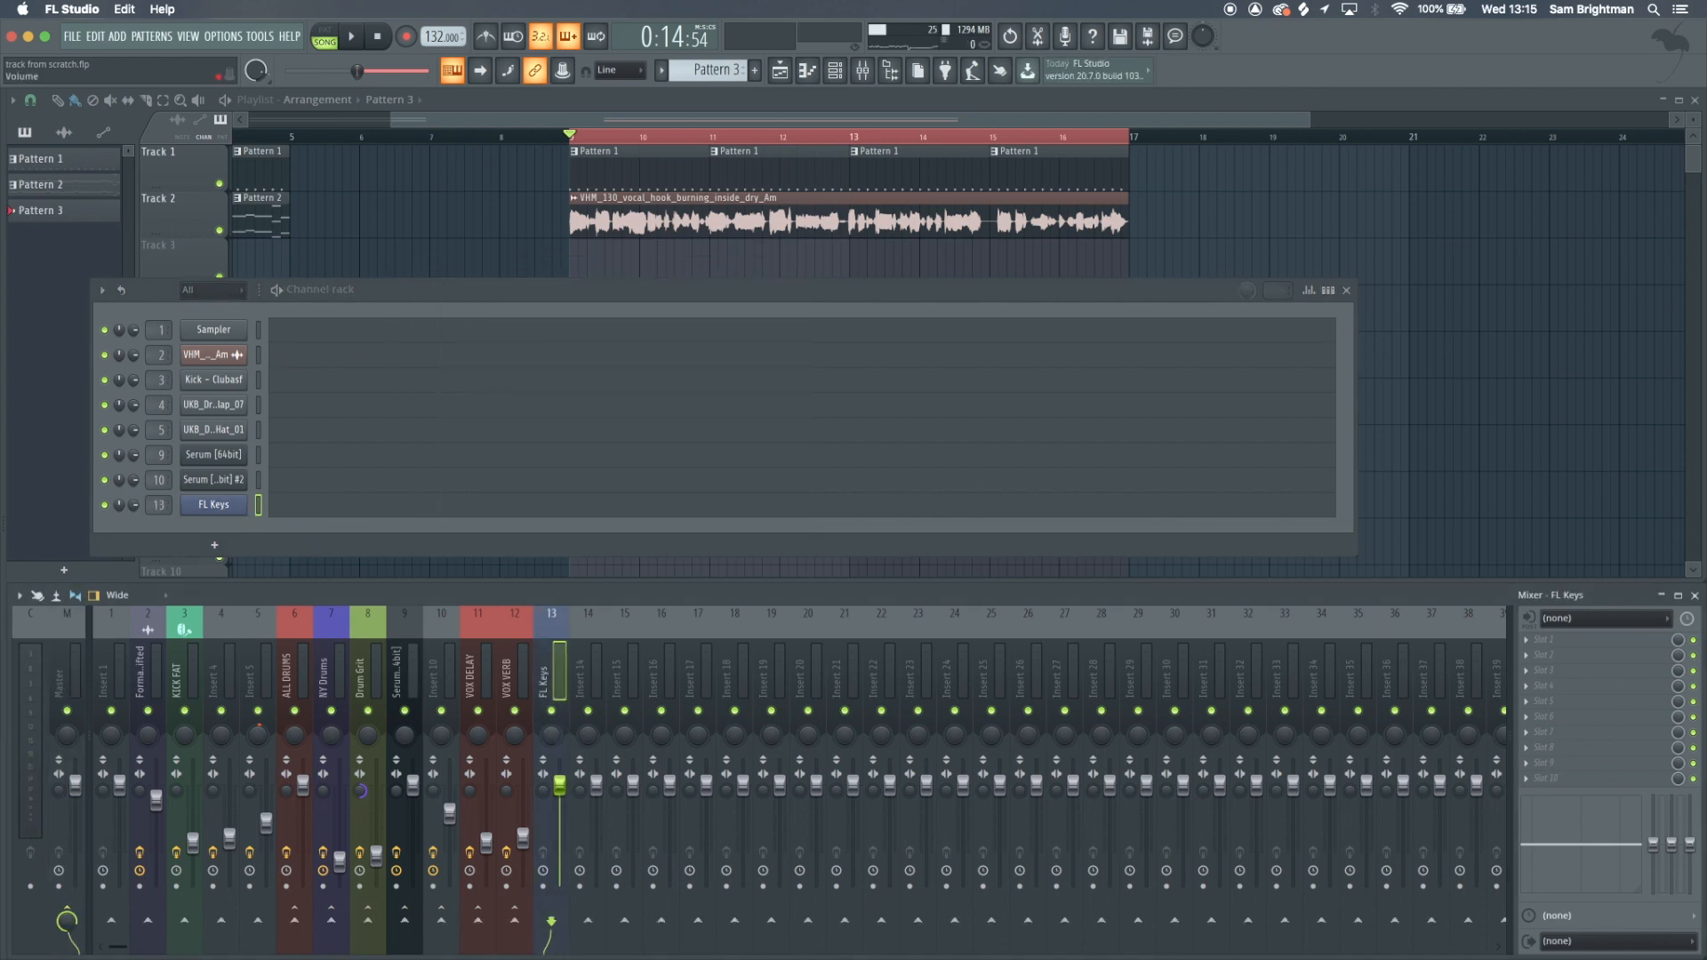
Raise the FL Keys mixer fader and draw a one-bar B2 note at the start of Pattern 3
key("space")
key("space")
key("F7")
left_click_drag(90, 367, 272, 336)
left_click(169, 333)
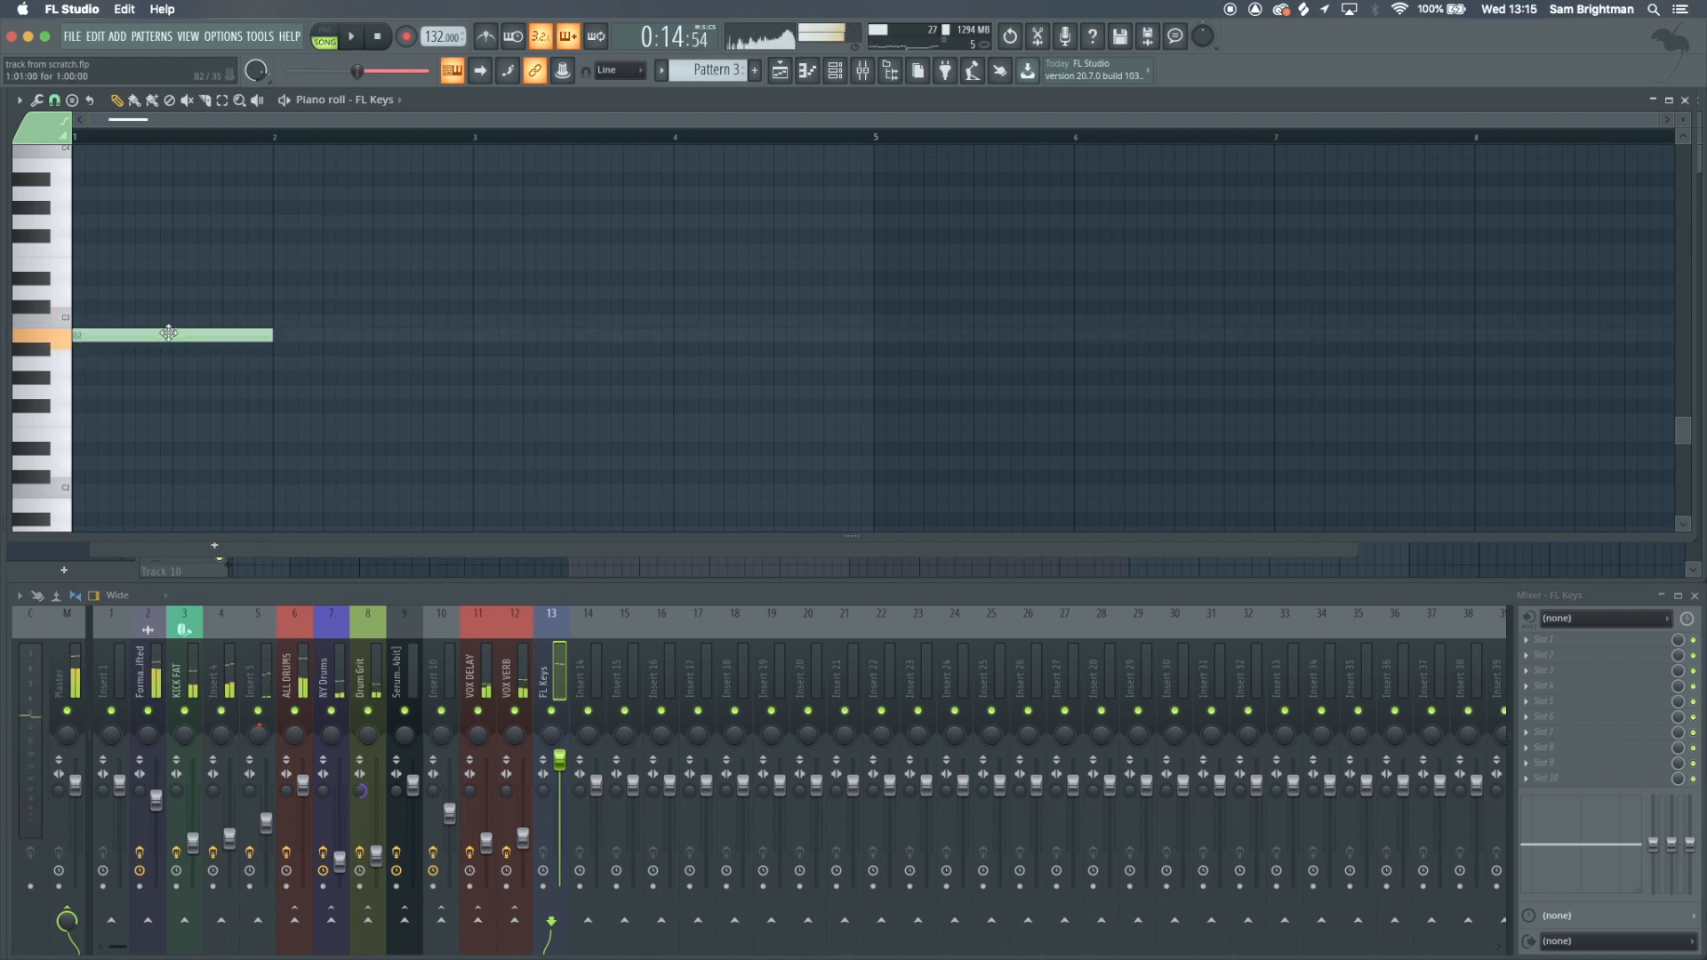
key("ctrl+Up")
Place Pattern 3 at bar 9 on playlist Track 3
scroll(167, 335, "up", 5)
key("F7")
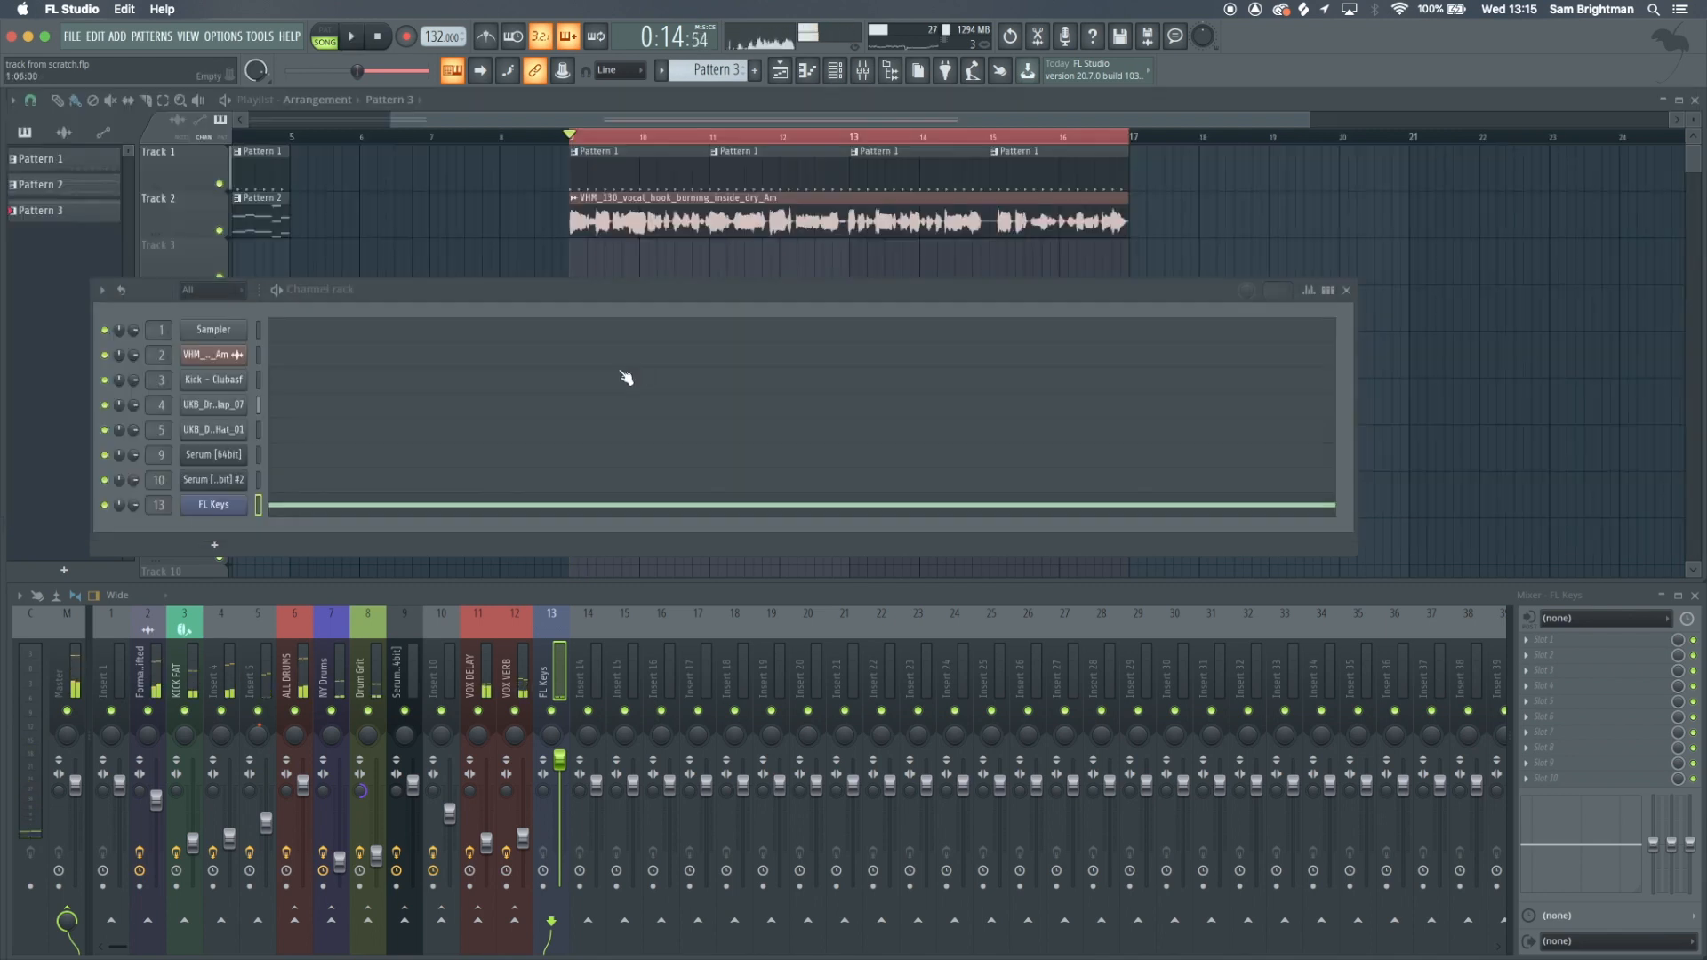
scroll(573, 285, "down", 3)
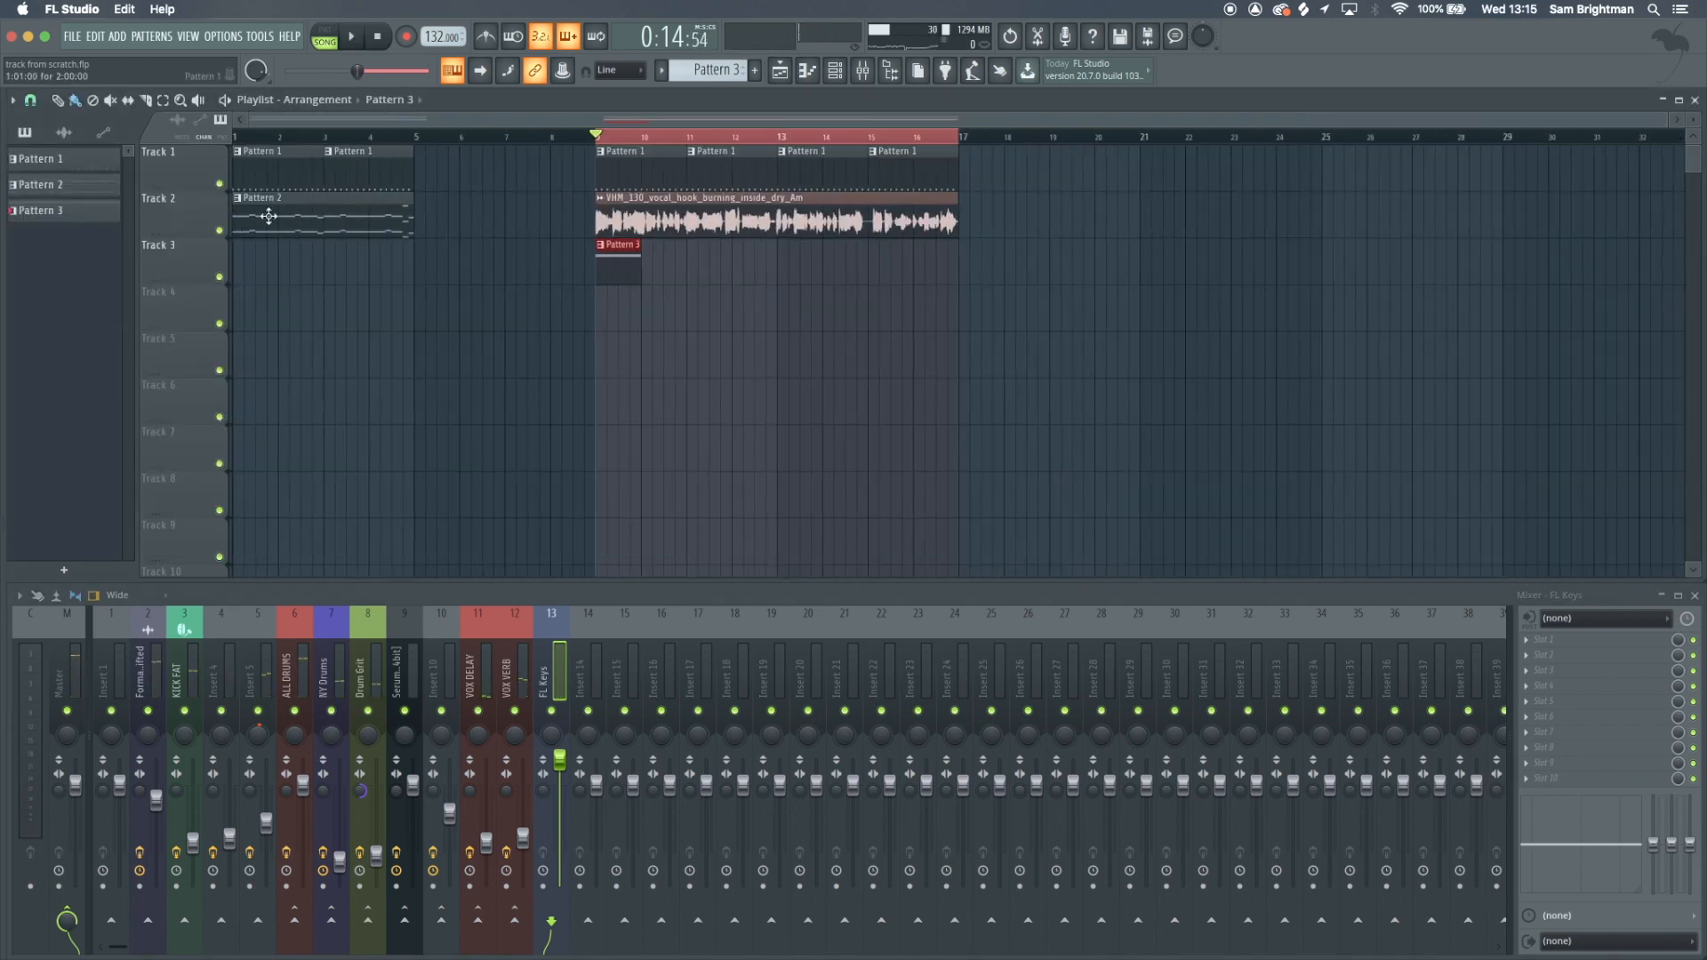
Transpose all notes of the first Serum channel in Pattern 2 down four semitones so the main note is B2
double_click(271, 218)
scroll(255, 374, "down", 2)
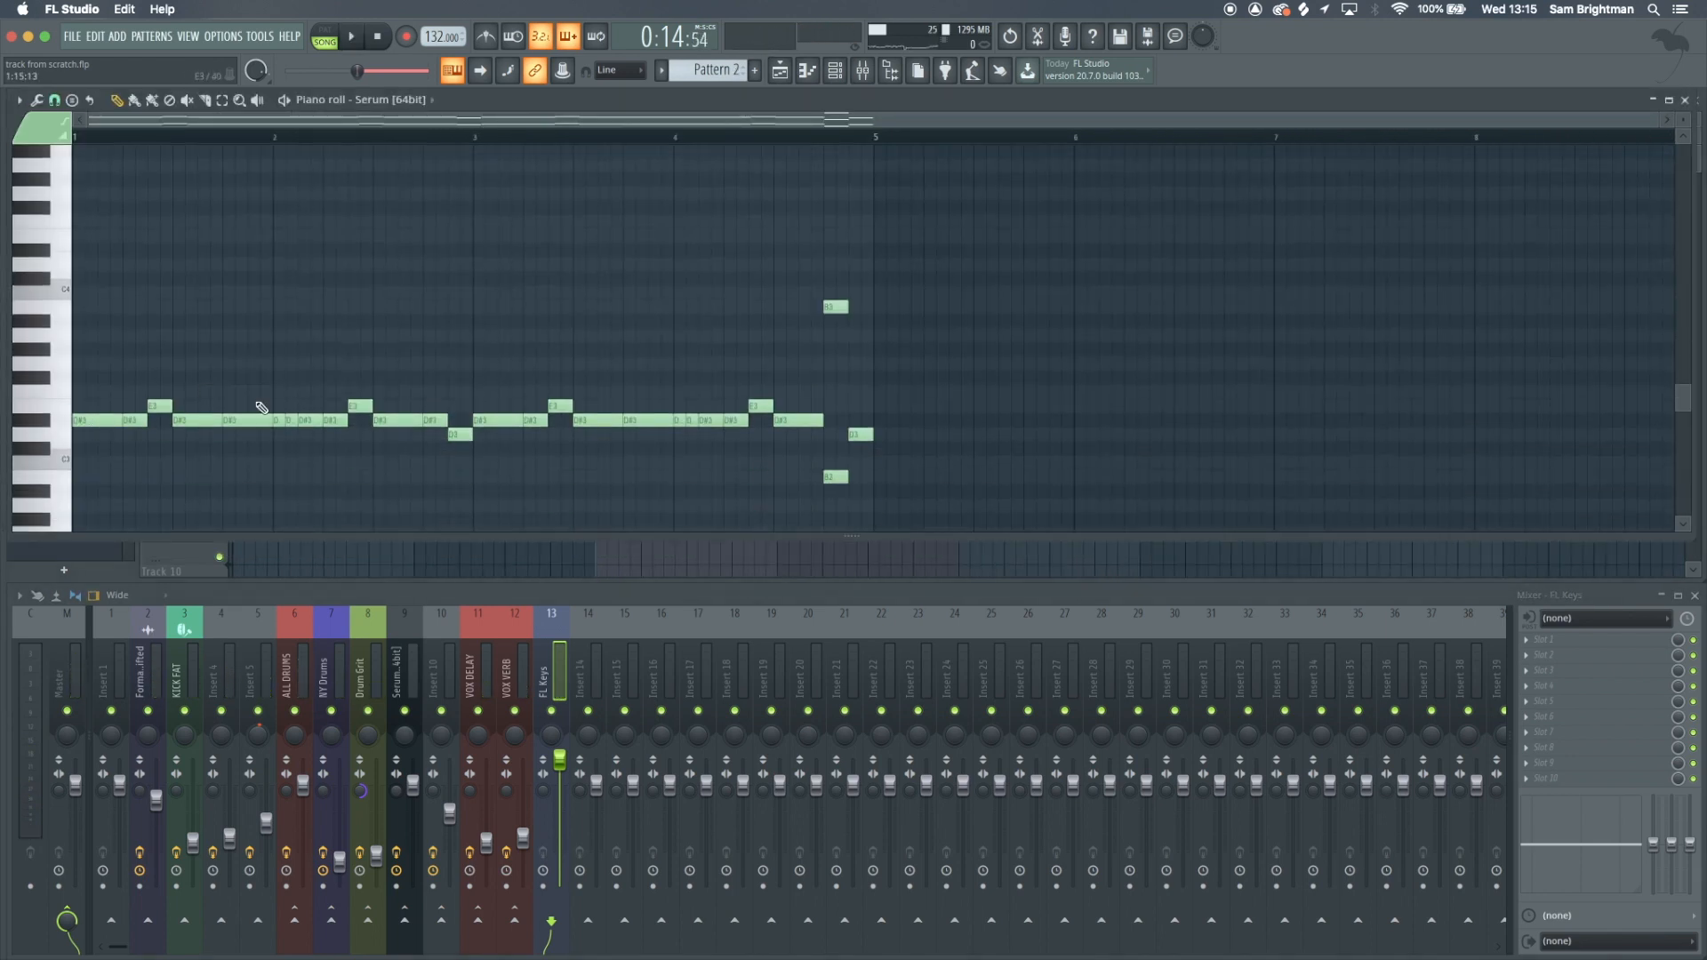
key("ctrl+a")
left_click_drag(99, 421, 98, 484)
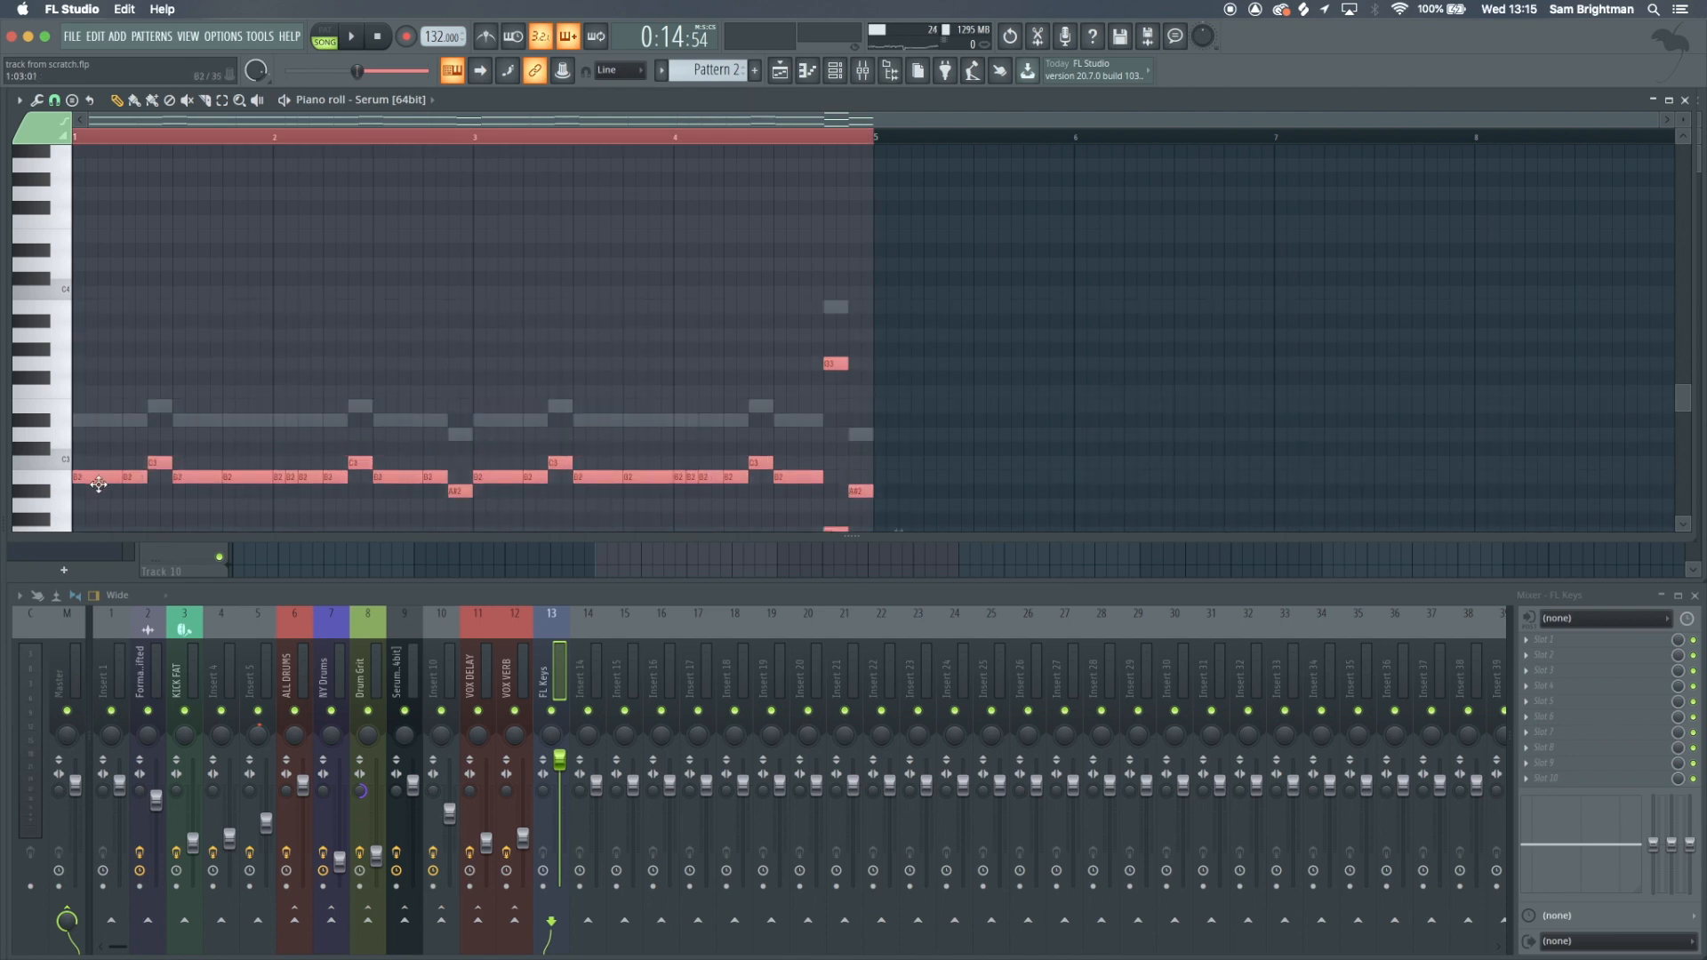
left_click(106, 435, "super")
scroll(109, 439, "down", 8)
key("F7")
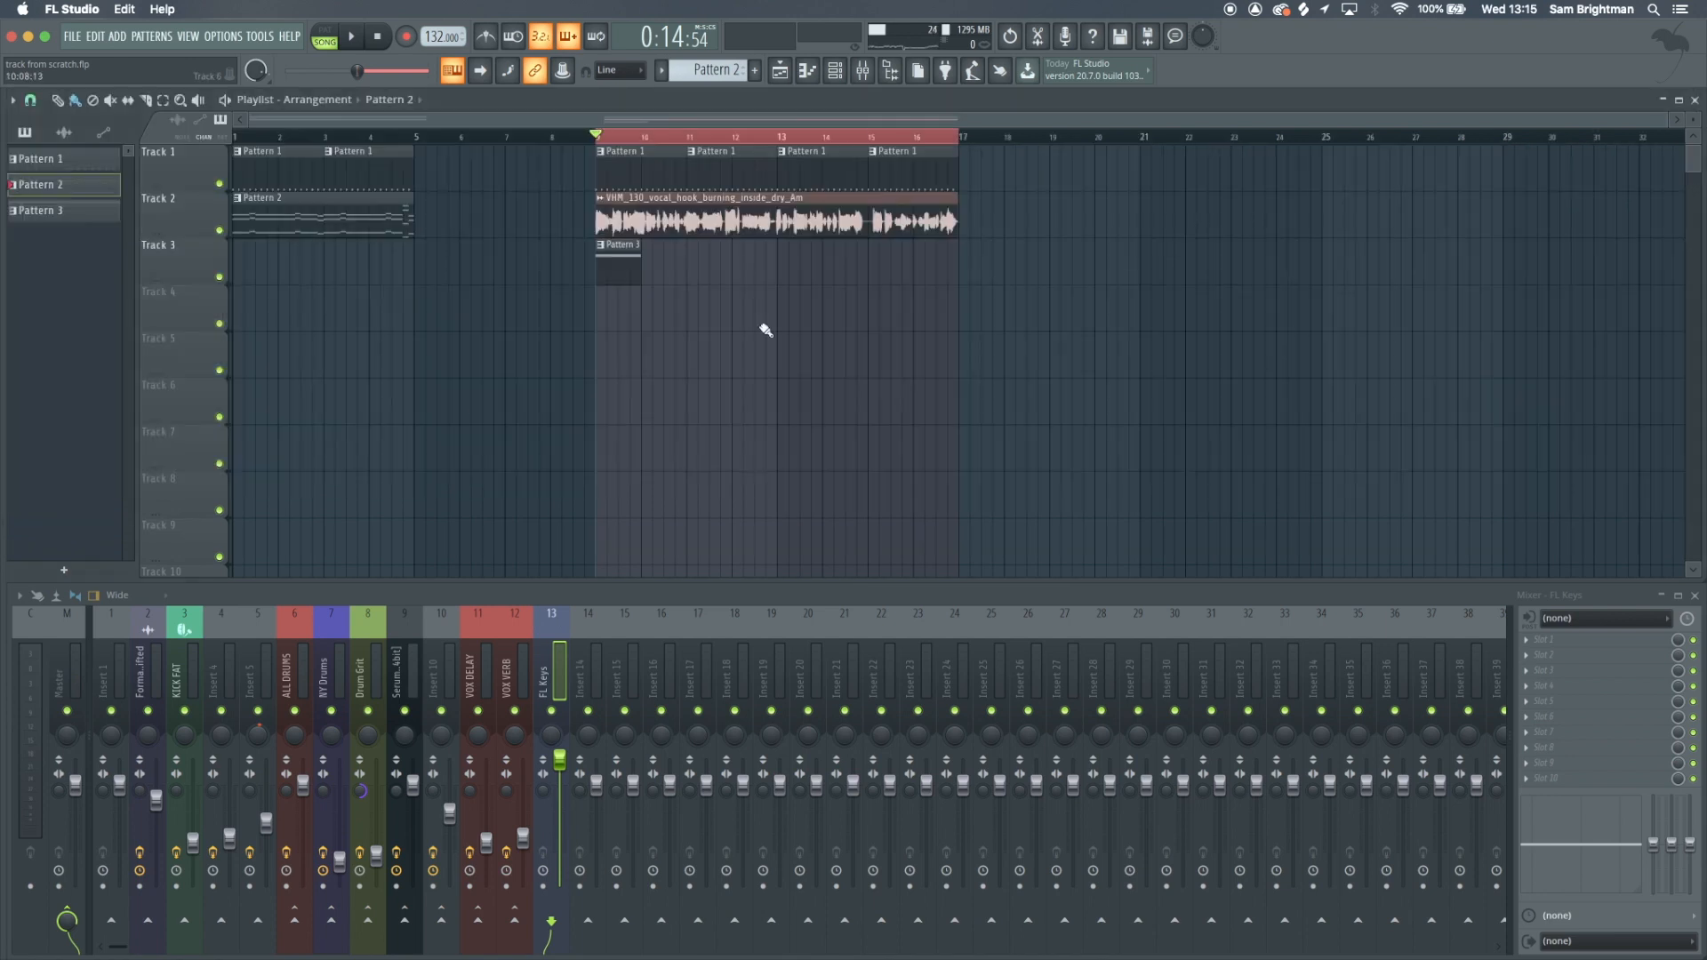
Transpose all notes of the second Serum channel in Pattern 2 down four semitones and start playback
left_click(835, 72)
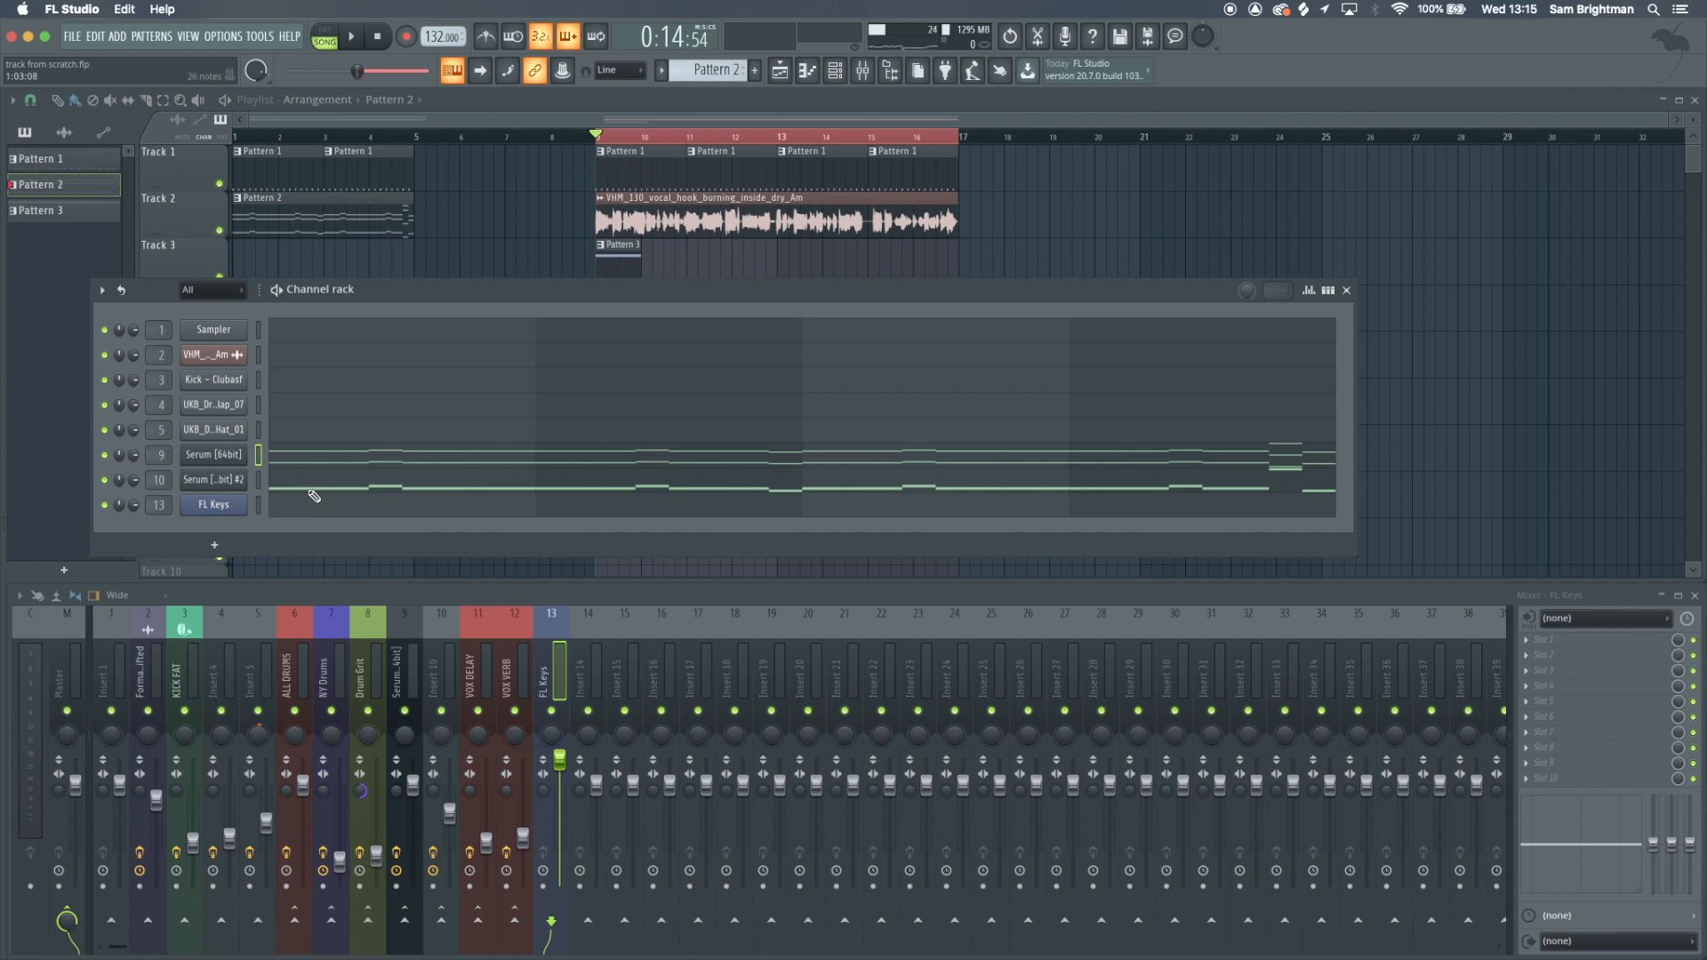
left_click(311, 491)
key("super+a")
left_click_drag(92, 211, 94, 268)
key("space")
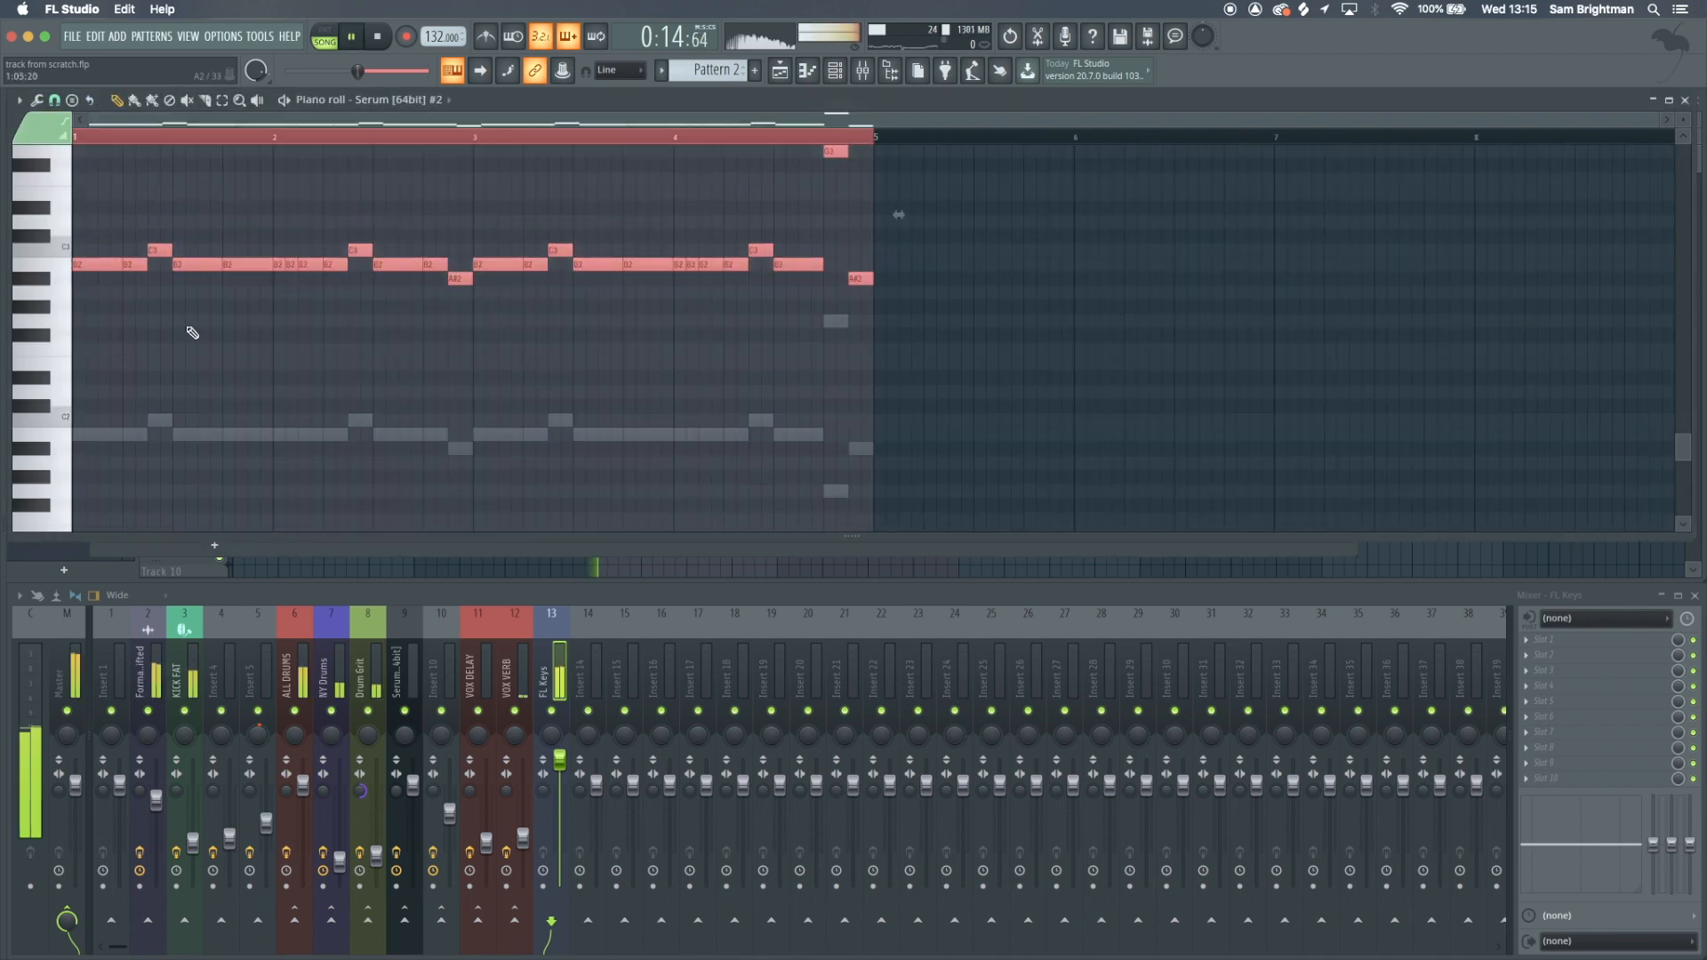
Play the arrangement from bar 1 to hear the transposed Serum bassline with the drums
left_click(114, 287, "super")
key("F7")
key("space")
left_click(257, 137)
key("space")
scroll(252, 221, "up", 3)
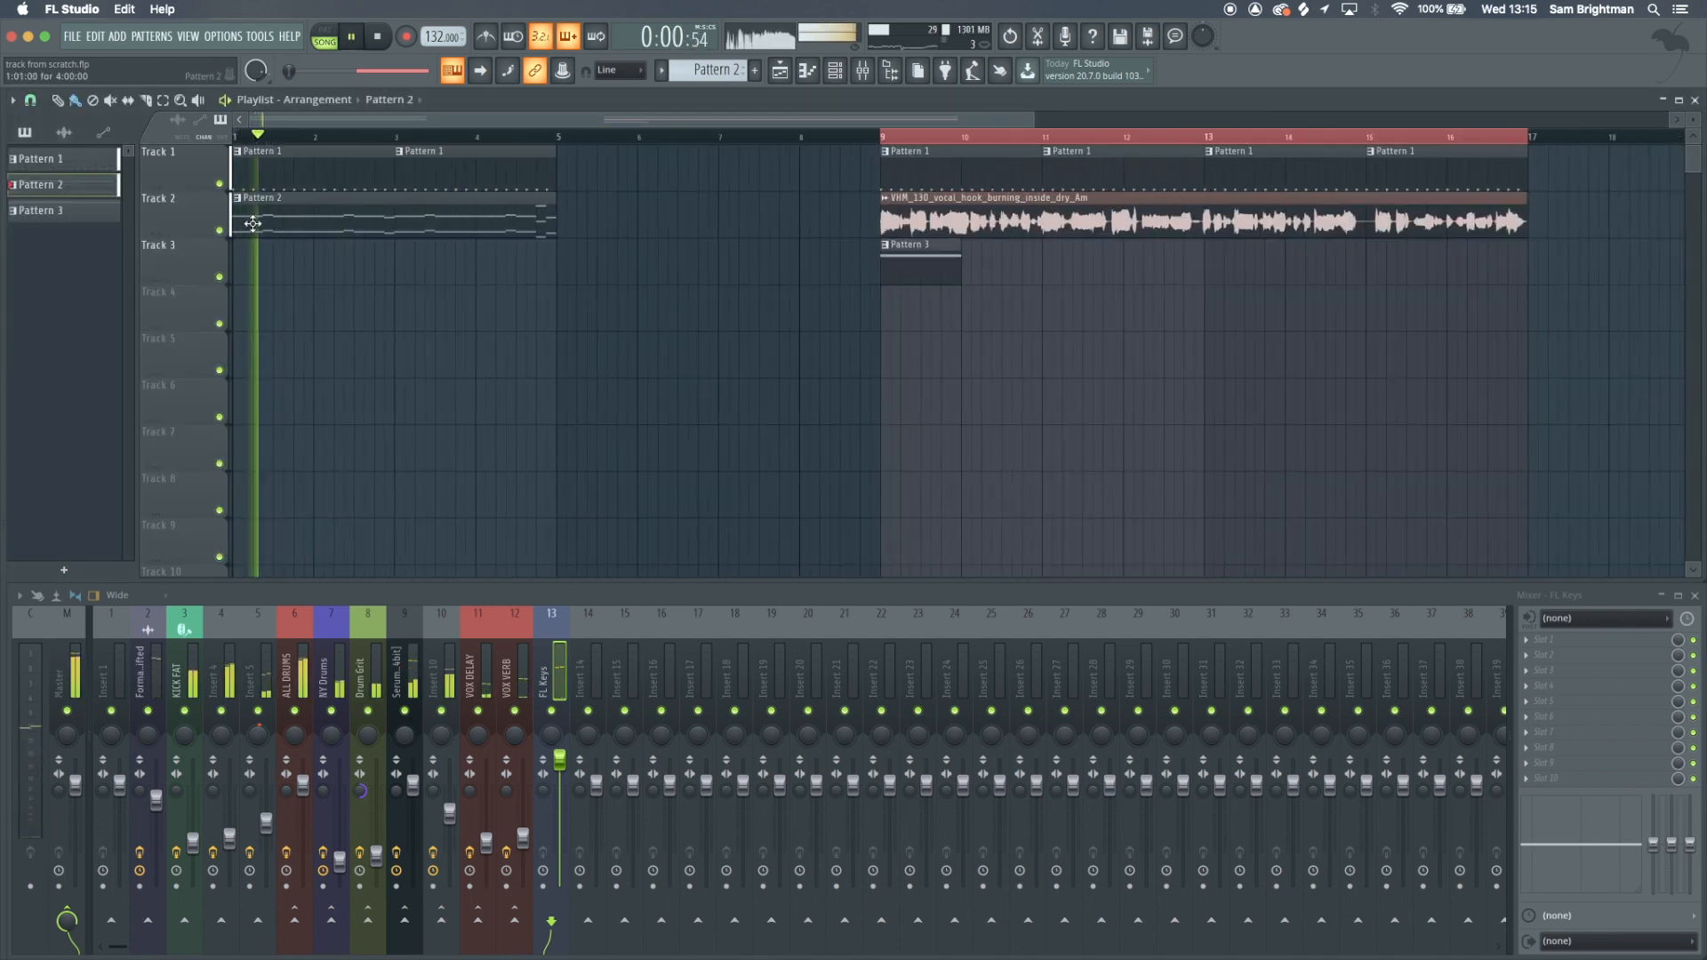
key("space")
Review the notes of both Serum channels in Pattern 2 against playback from bar 1
left_click(840, 73)
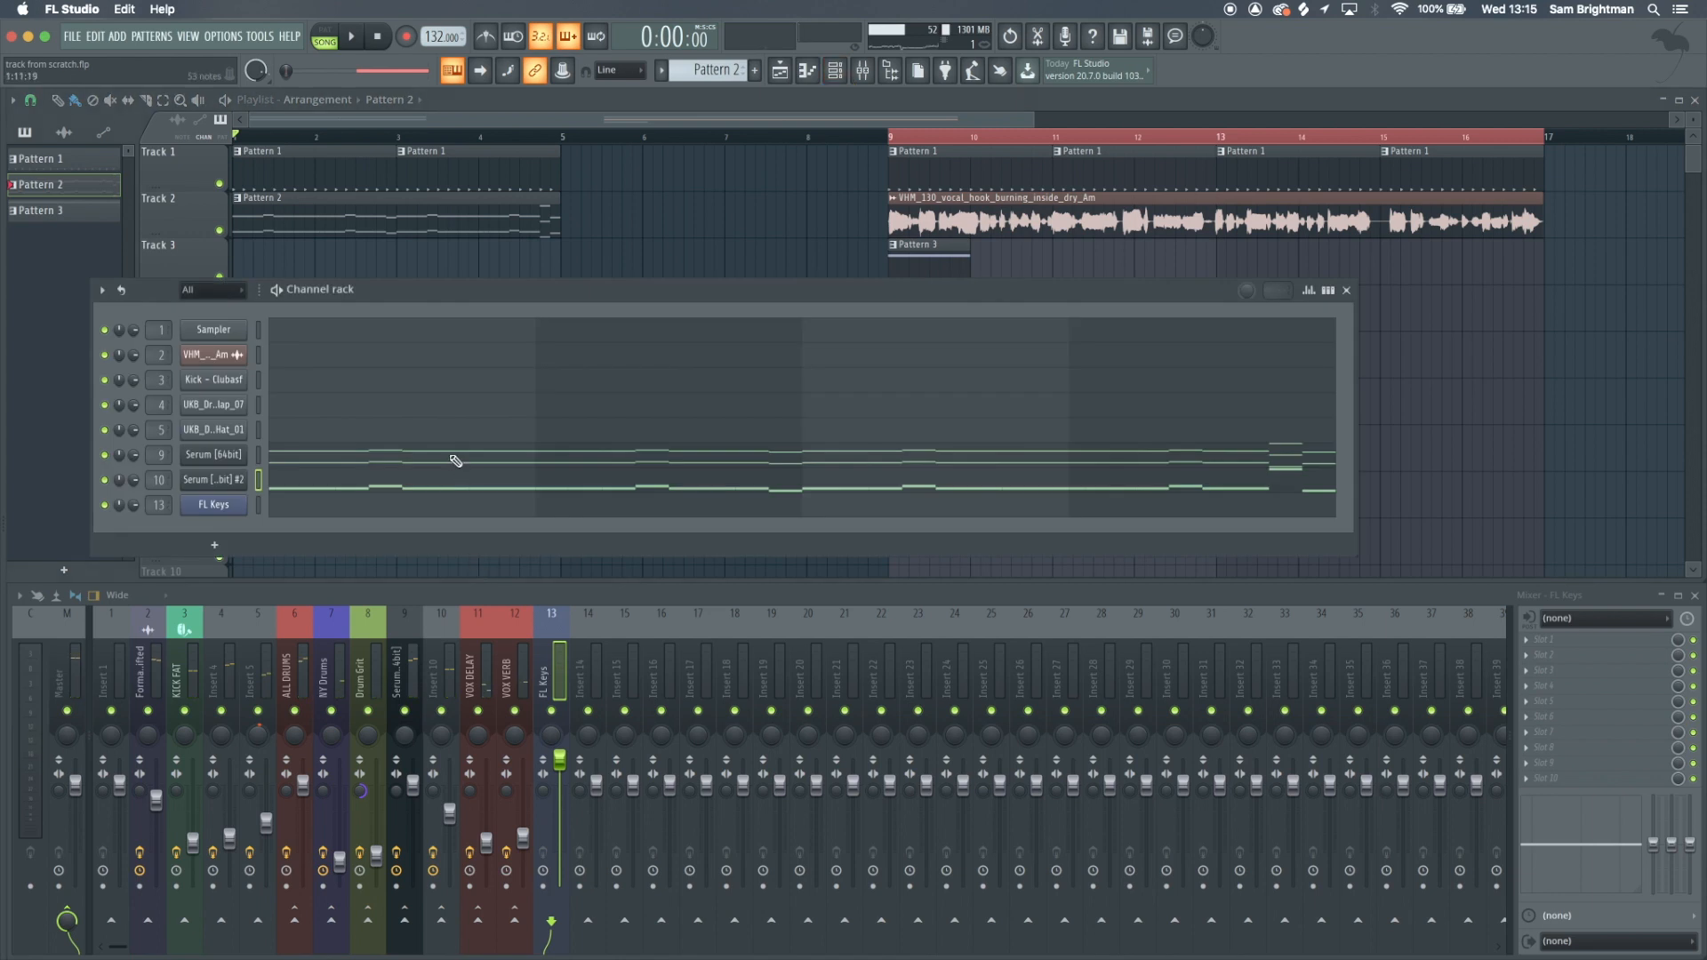
left_click(455, 460)
key("space")
key("F7")
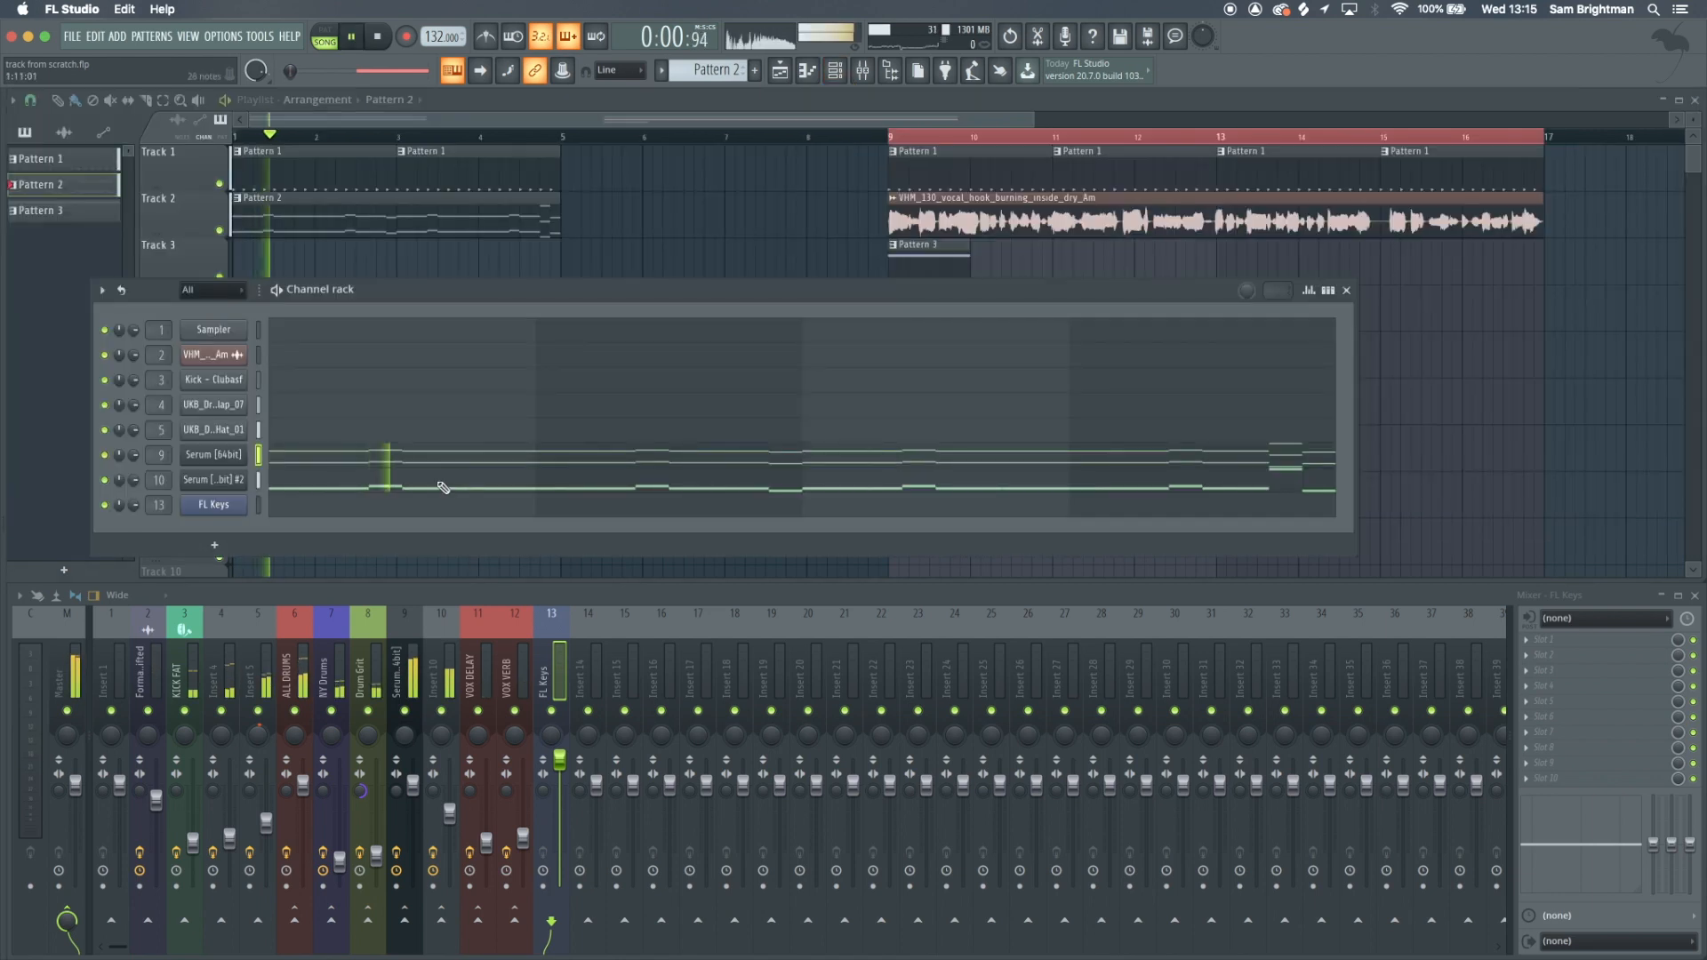
left_click(443, 489)
key("super+Up")
scroll(442, 487, "up", 3)
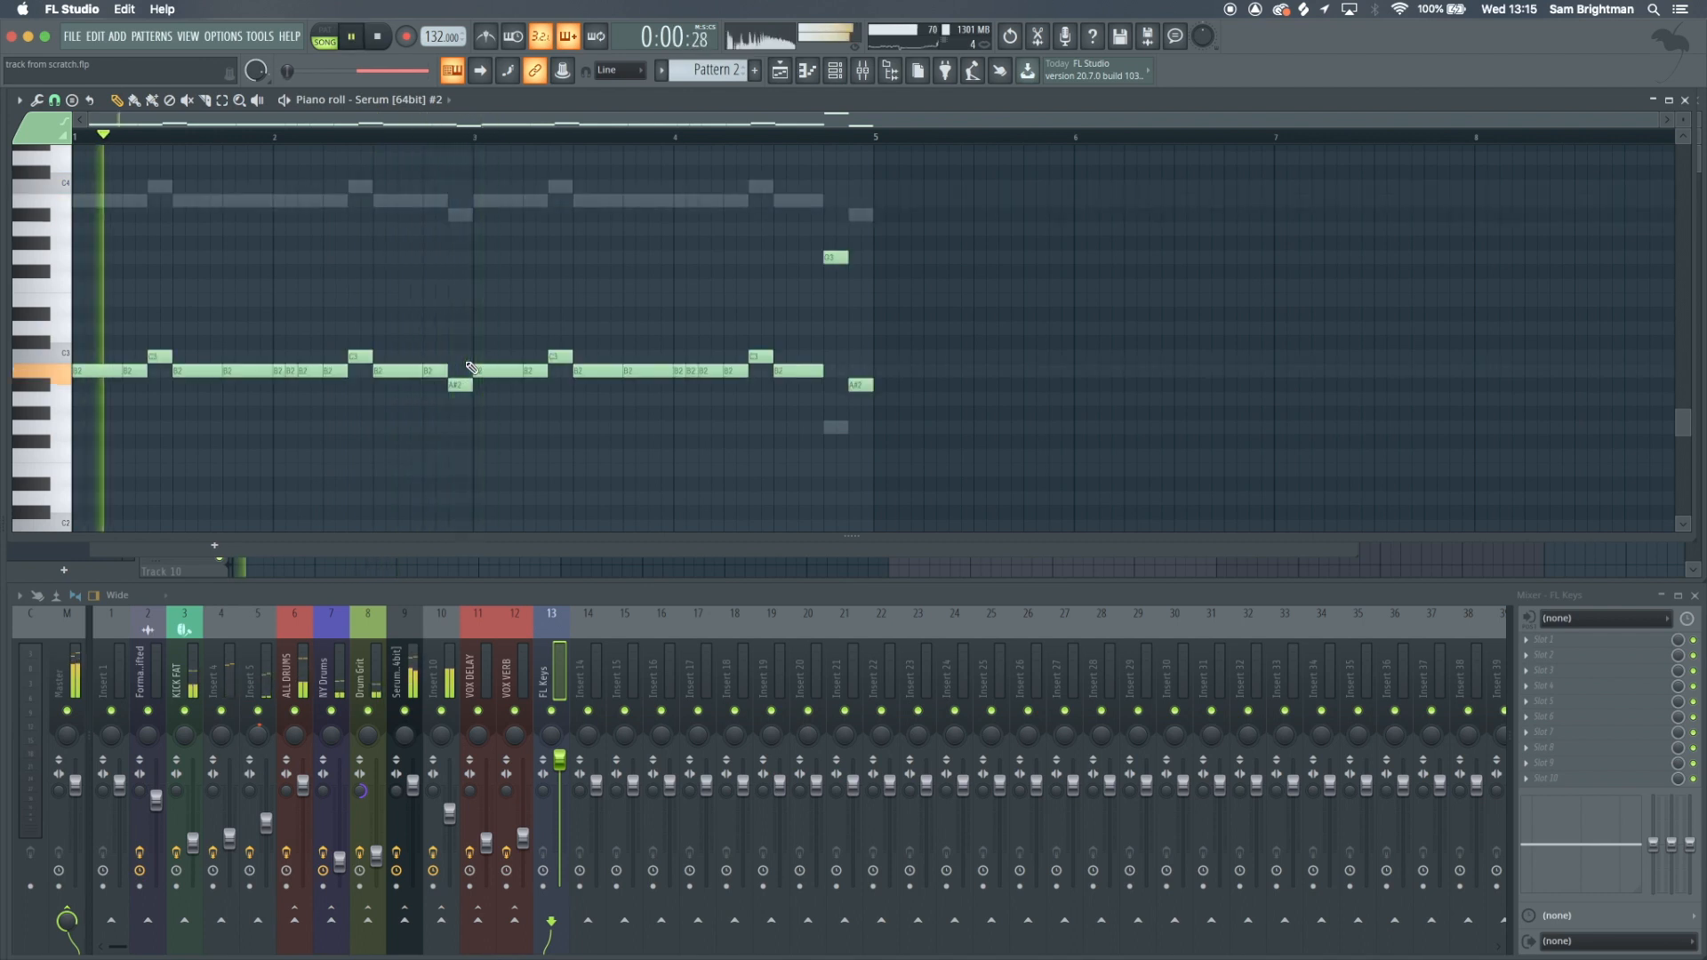
Stop playback, close the note editor and save the project
key("space")
key("Escape")
key("Escape")
key("super+s")
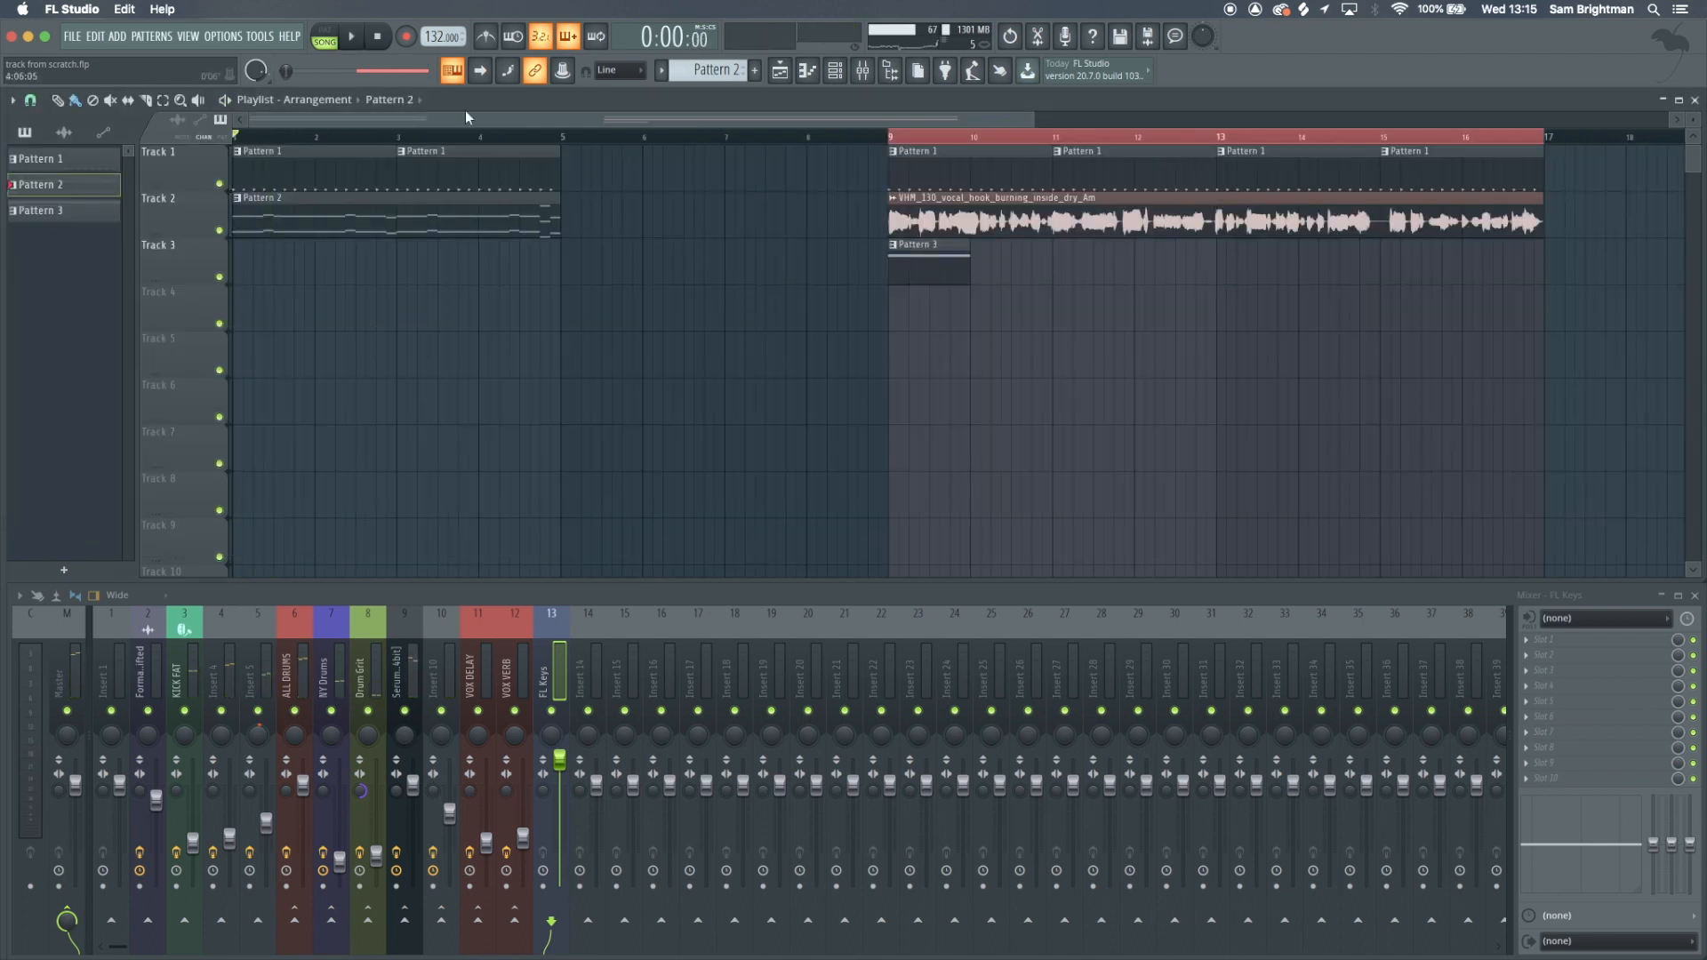
Shorten the opening FL Keys note in Pattern 3 to four steps and add a matching B3 note at step 7
key("space")
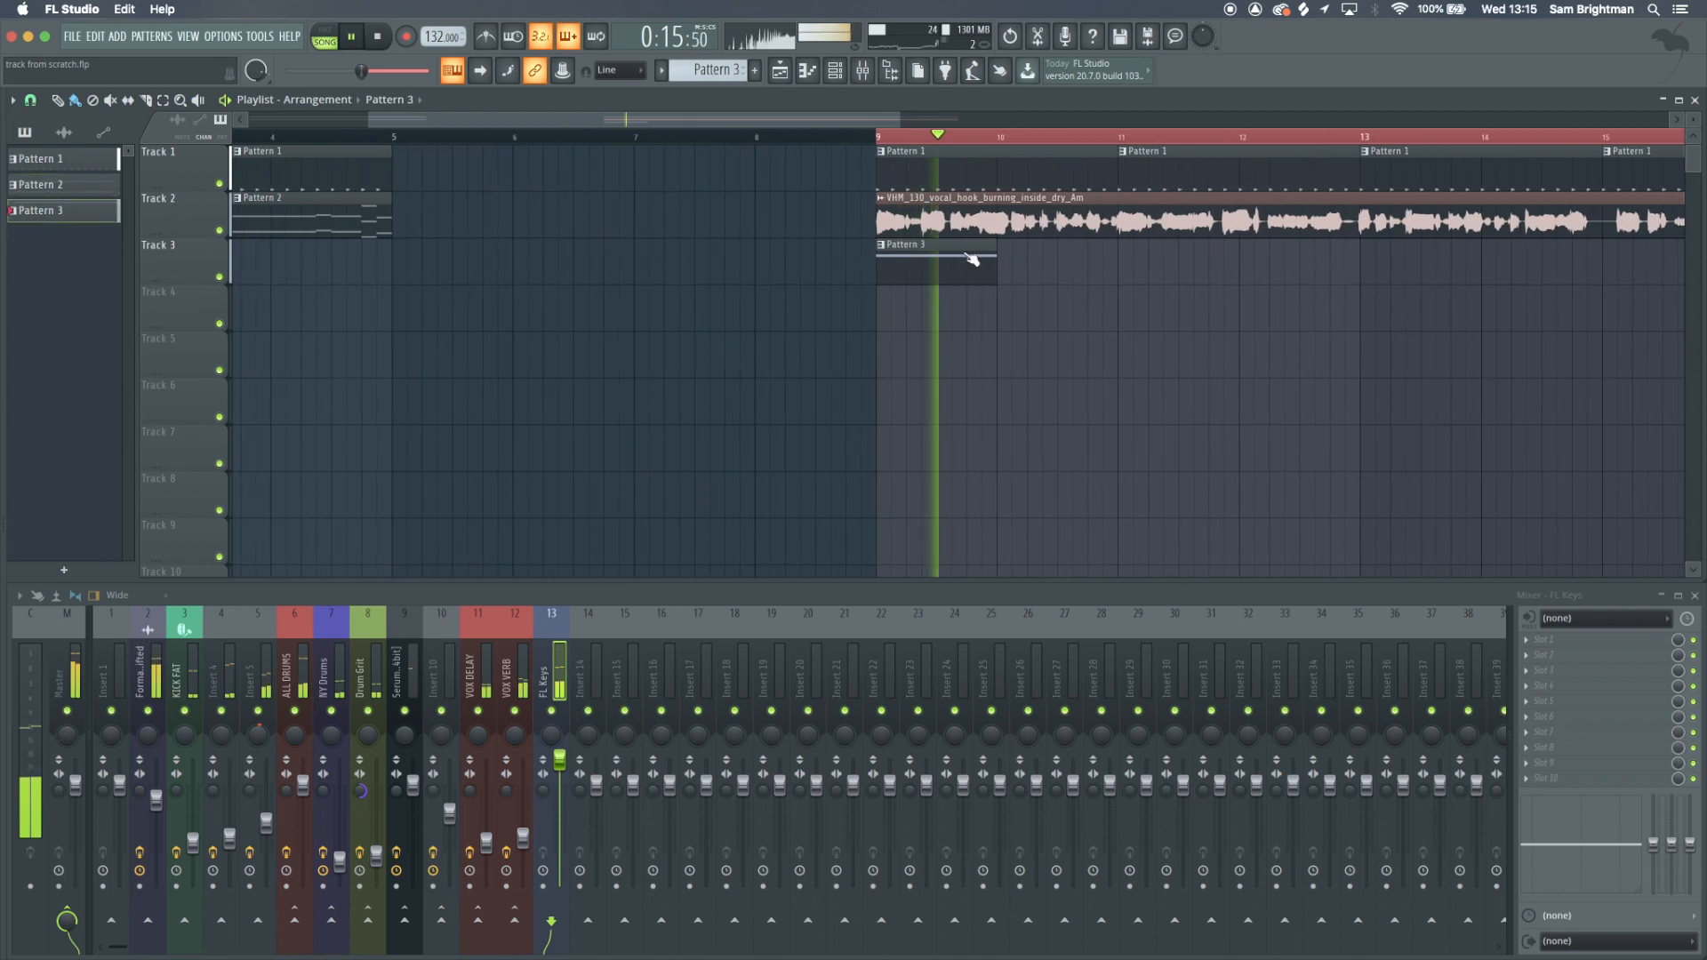
left_click(965, 258)
key("space")
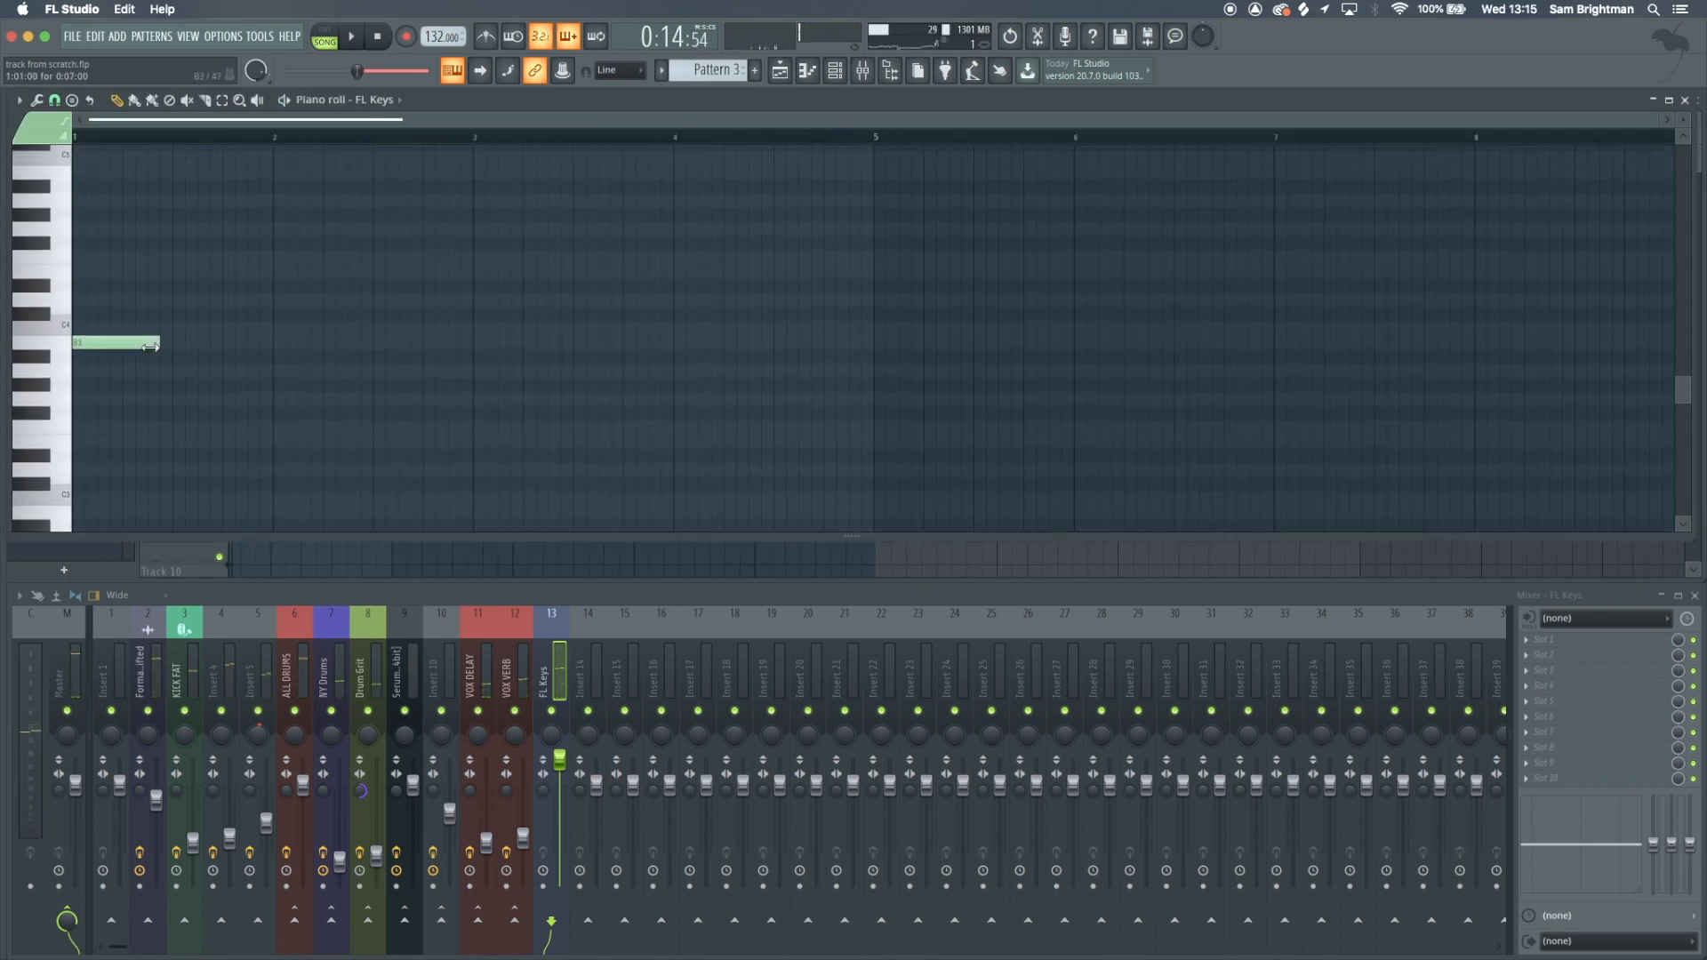
key("space")
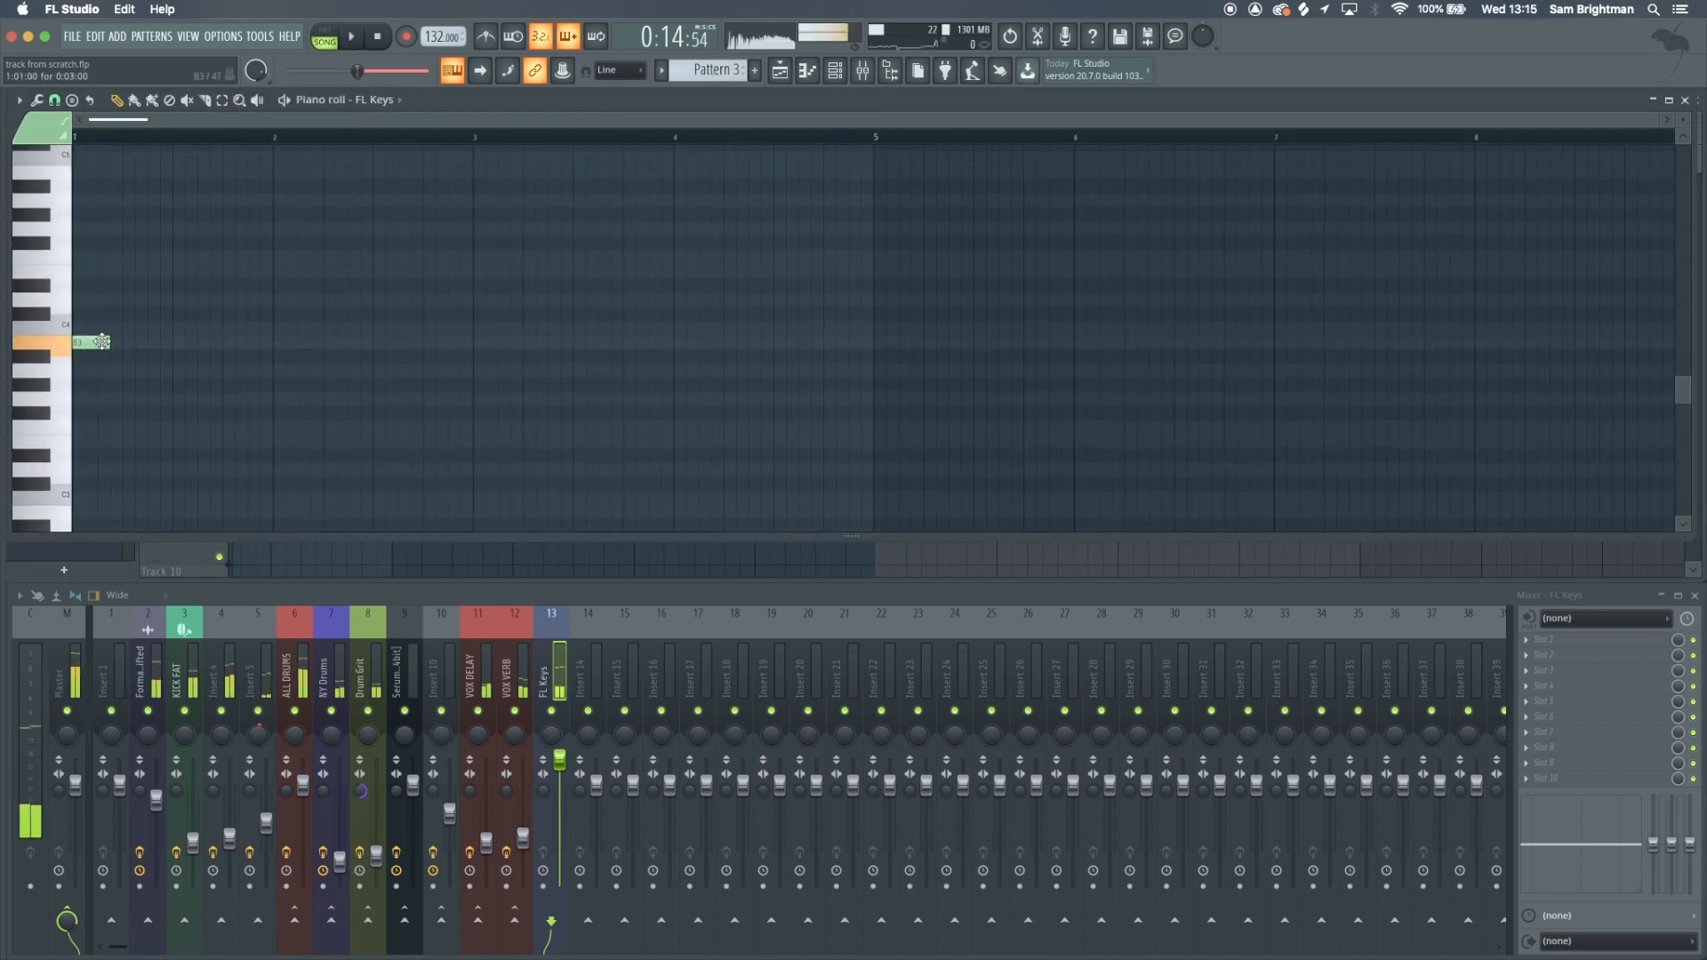
key("space")
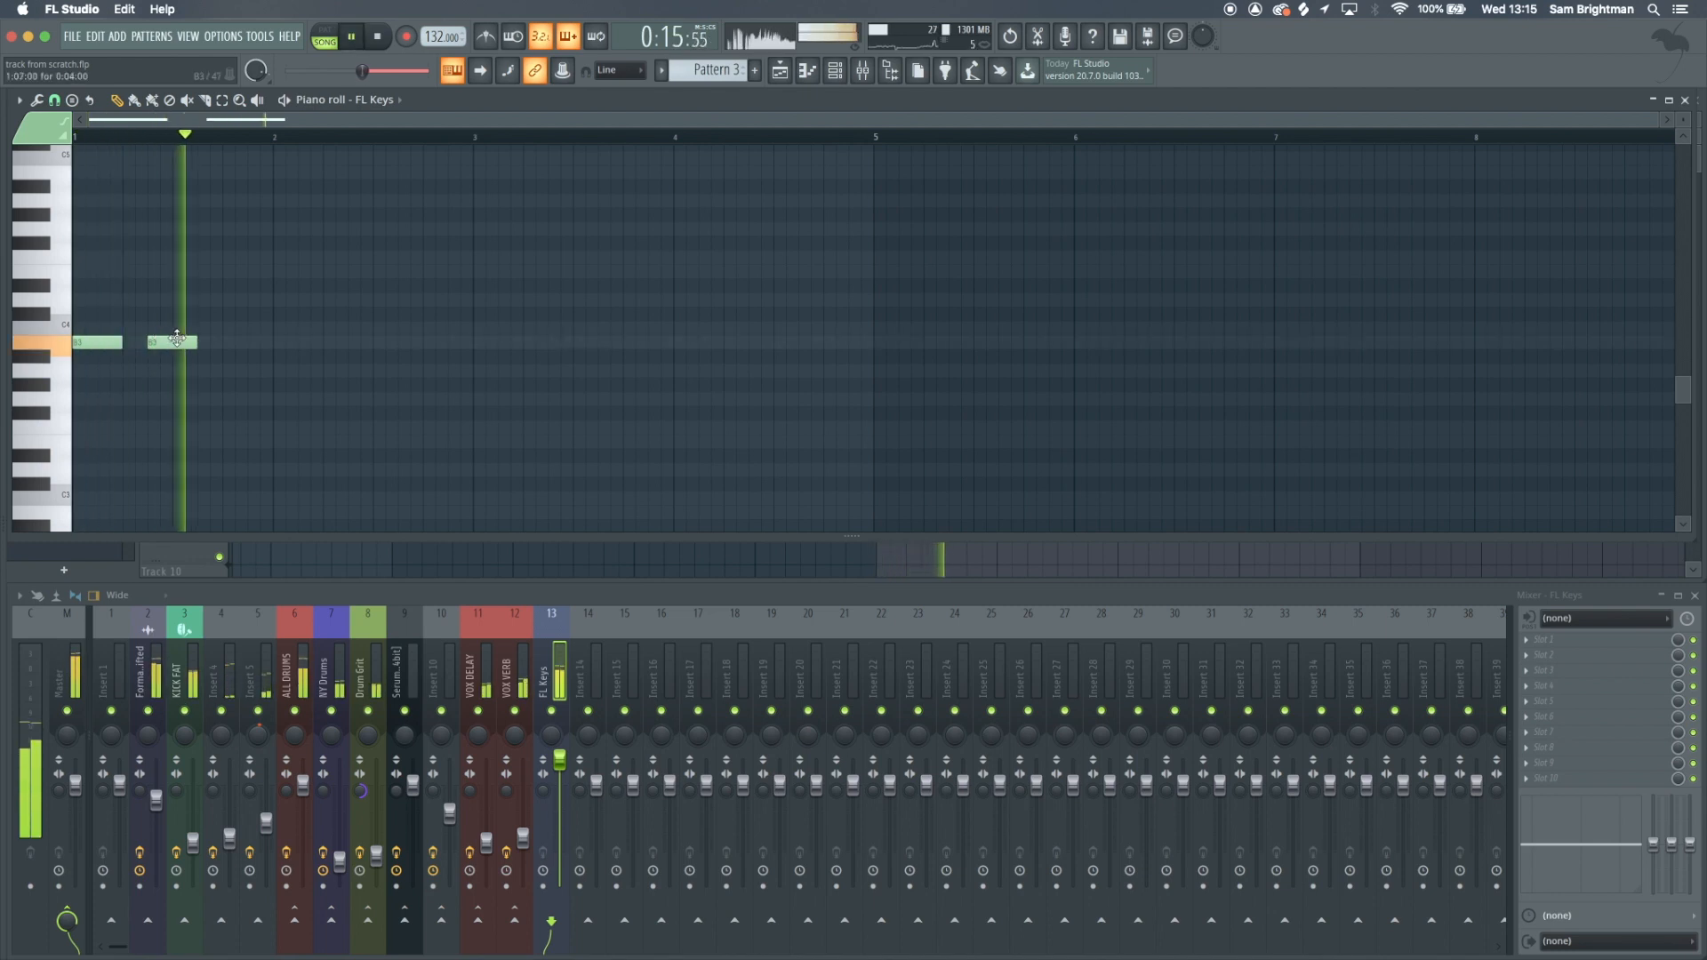
Add four-step B3 notes at step 13 of bar 1 and steps 3, 9 and 13 of bar 2 in Pattern 3
key("space")
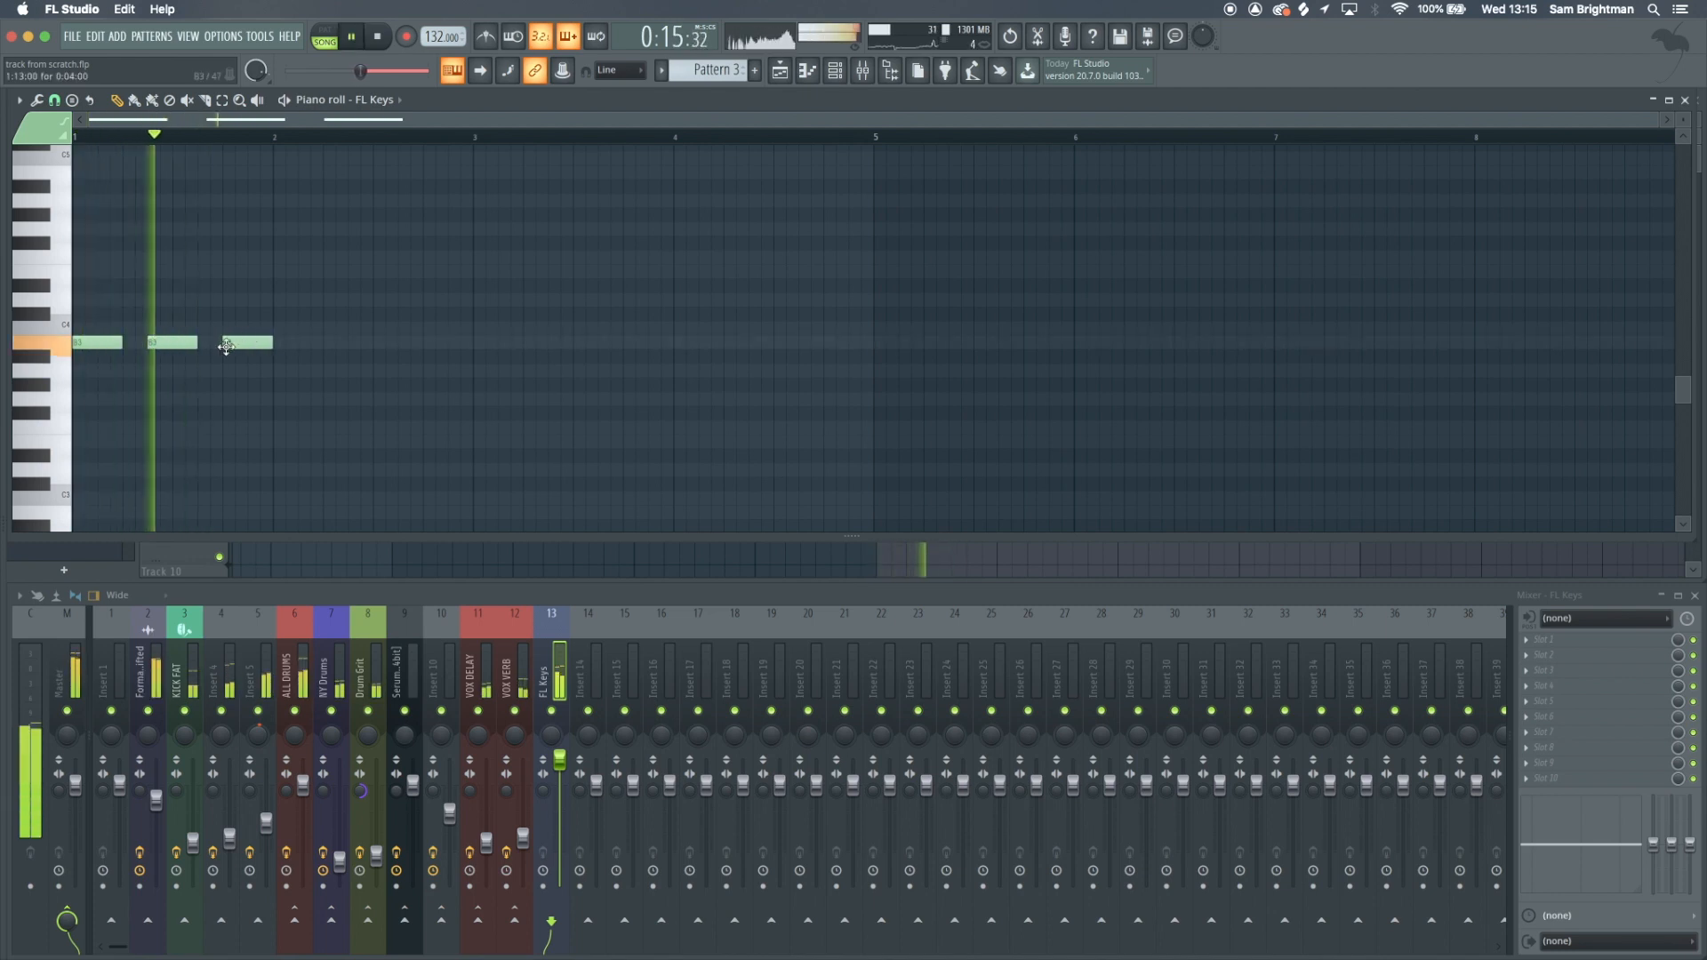
left_click(298, 342)
left_click(377, 342)
left_click(448, 342)
key("space")
key("space")
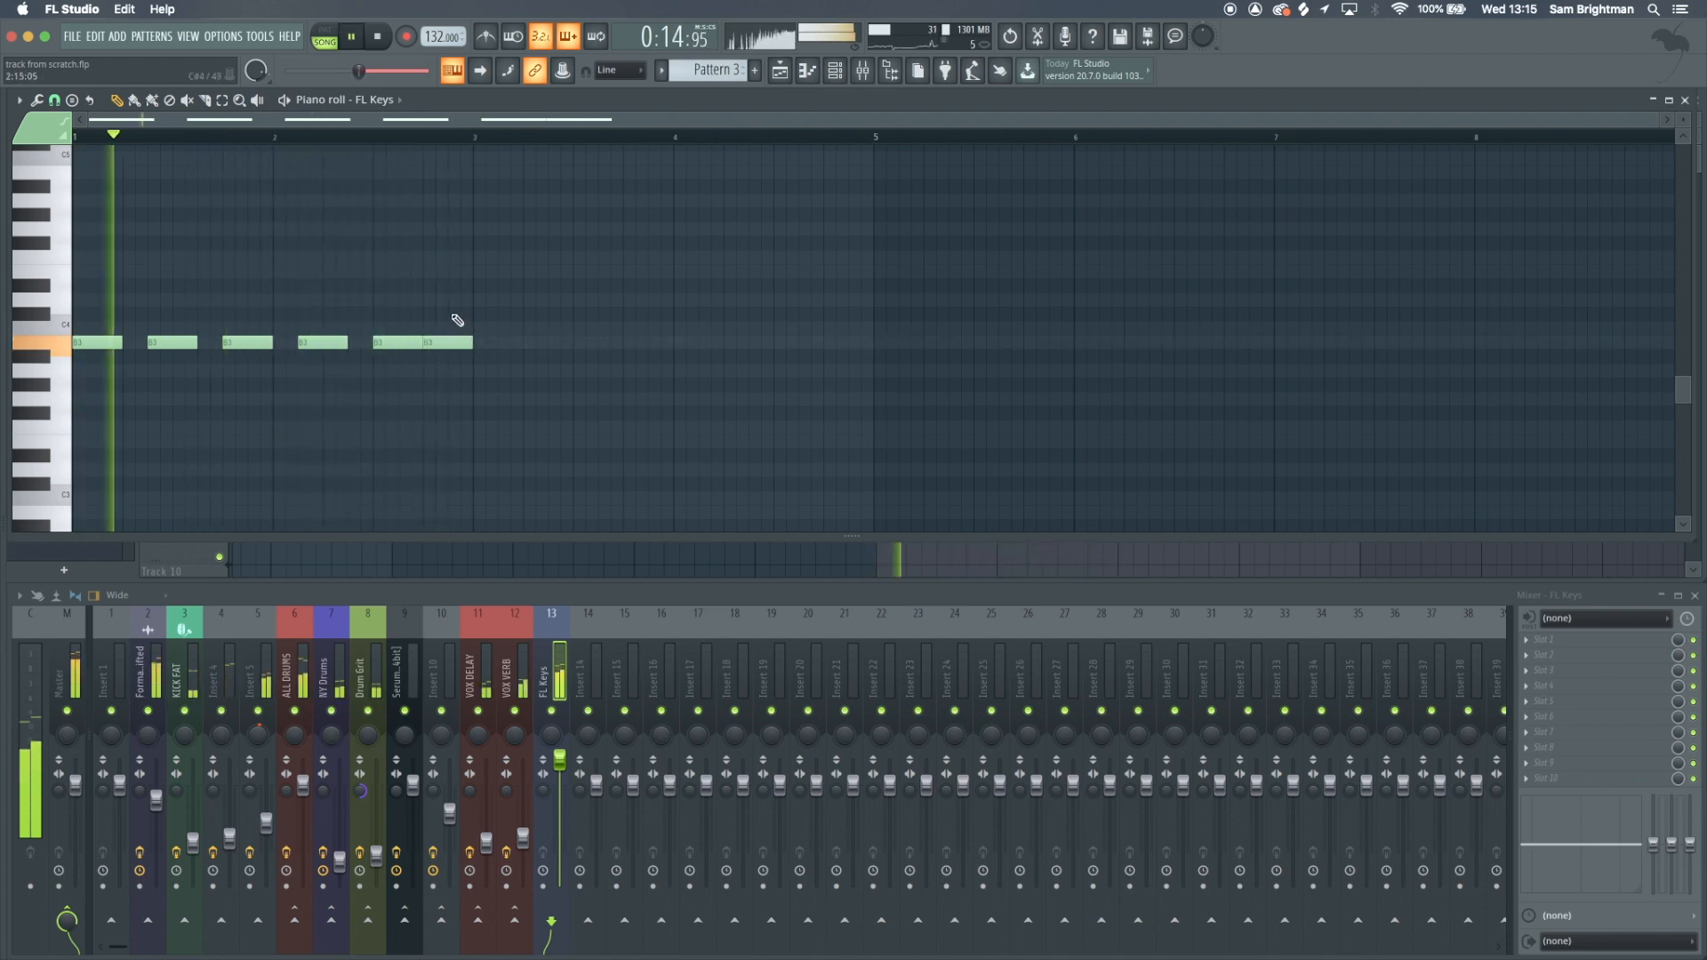
Duplicate the two-bar B3 phrase into bars 3–4 of Pattern 3 and transpose the copy up to D4
key("ctrl+a")
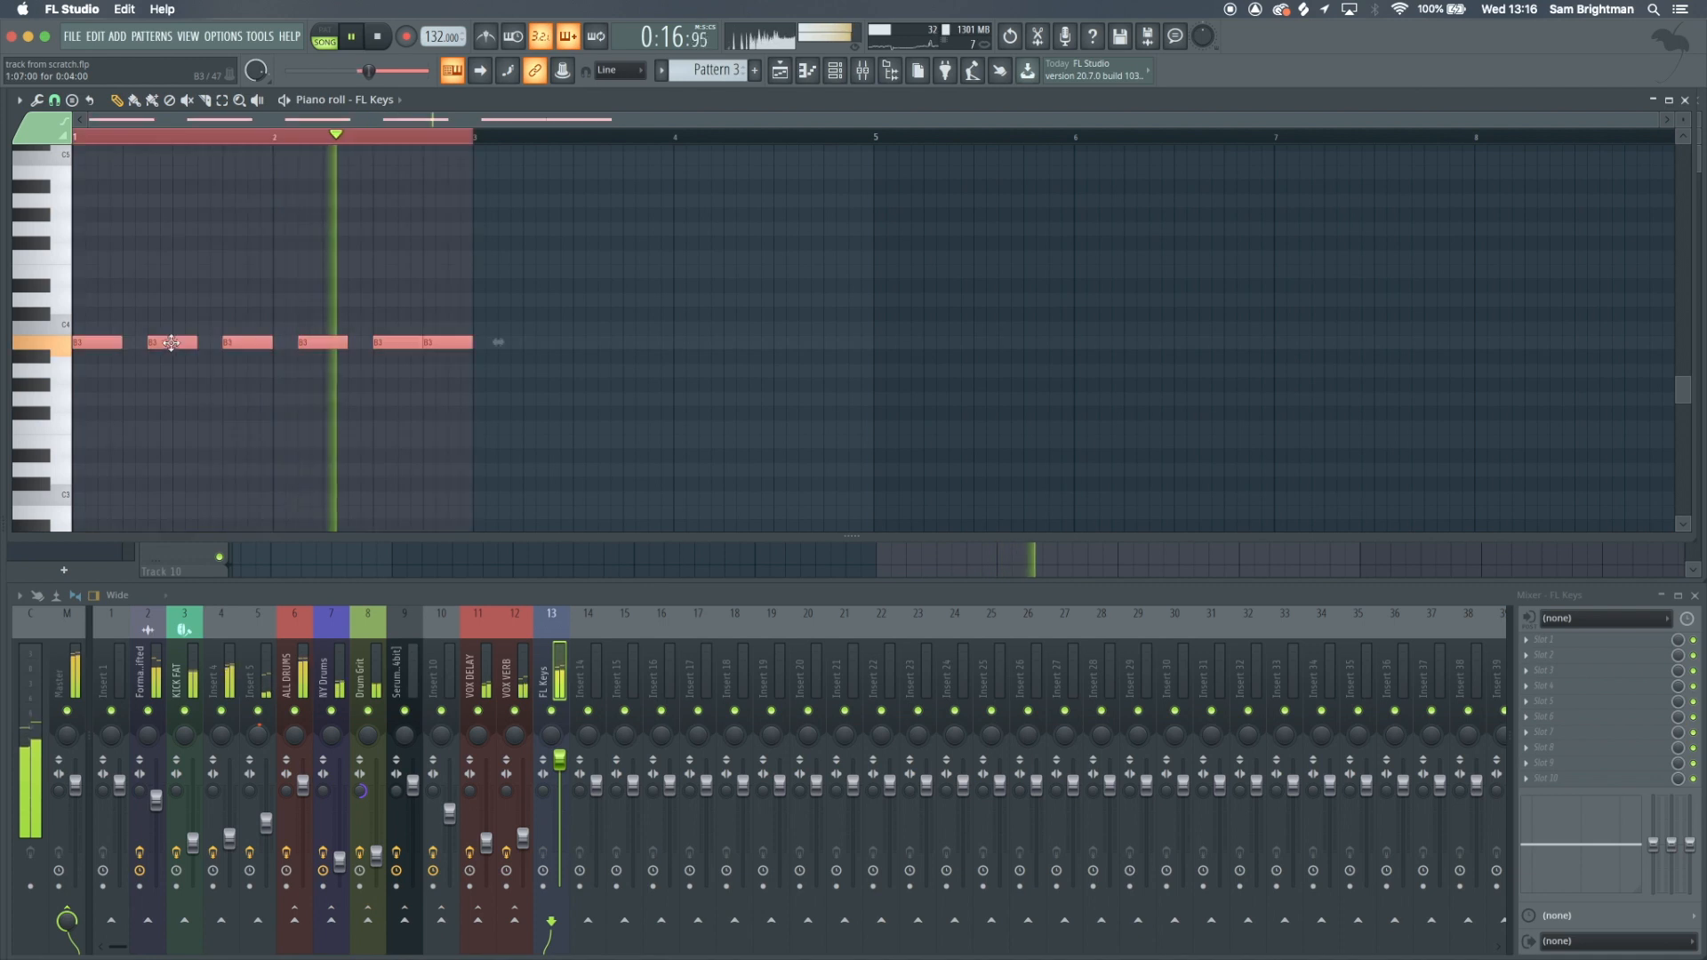
key("ctrl+b")
key("shift+Up")
key("shift+Up")
key("shift+Up")
key("shift+Up")
left_click_drag(515, 289, 515, 304)
key("space")
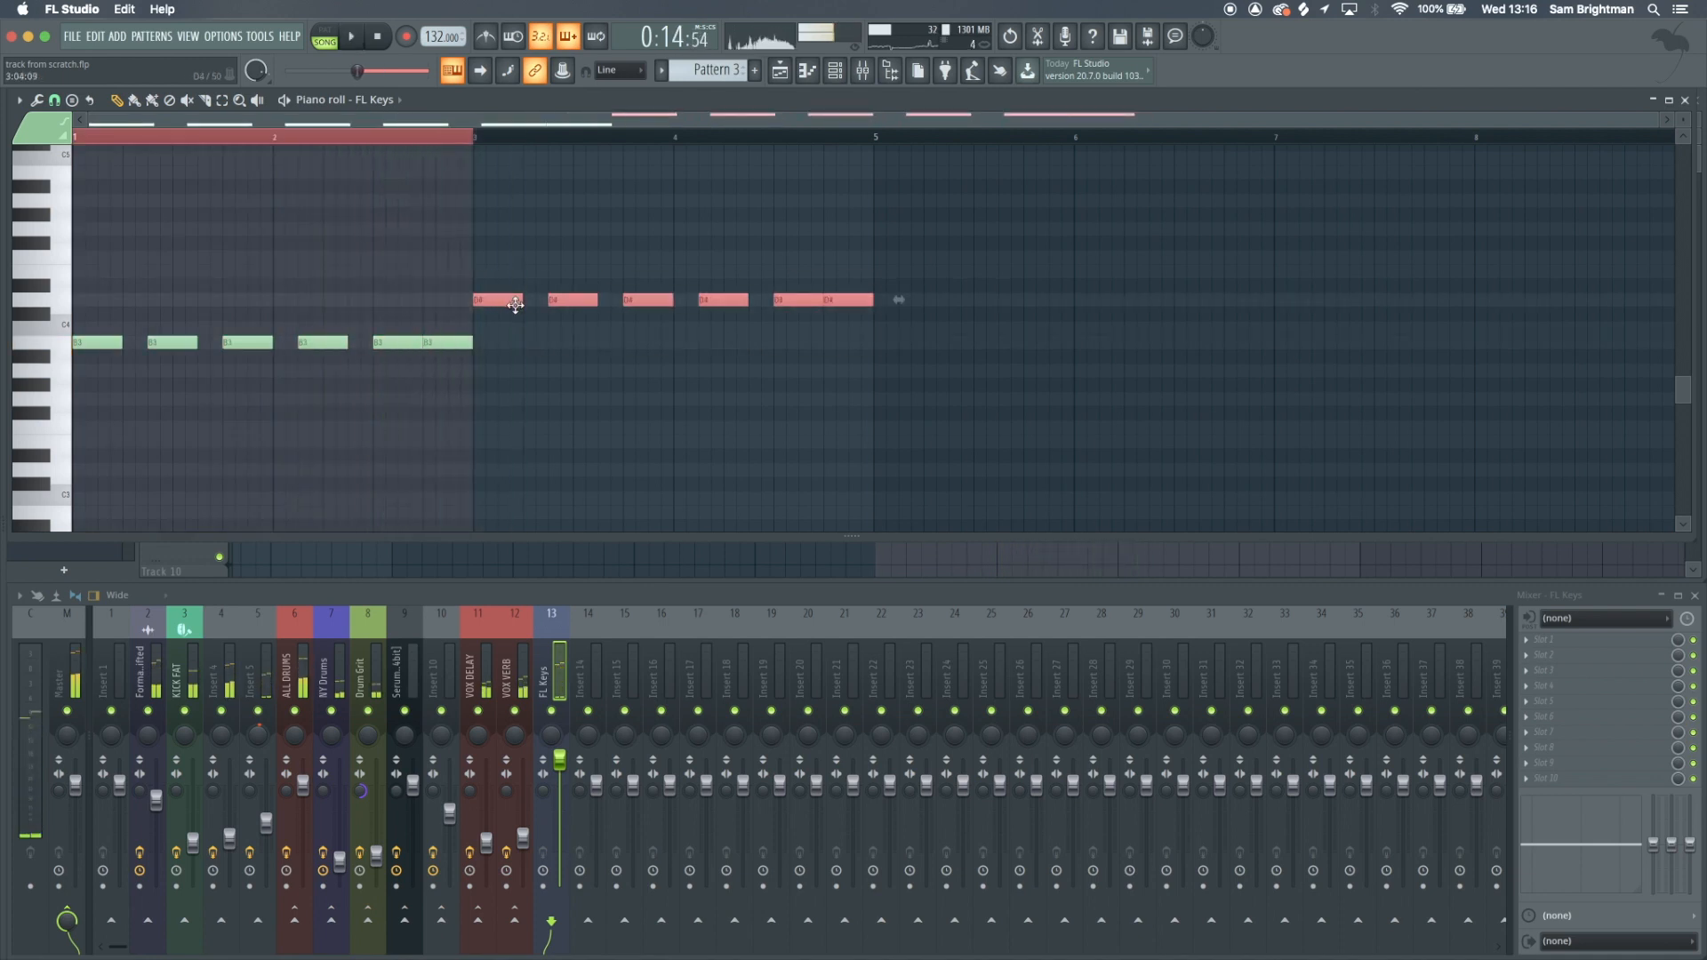
Play the FL Keys part with the vocal, first from bar 3 of the pattern and again from its start
left_click(468, 129)
key("space")
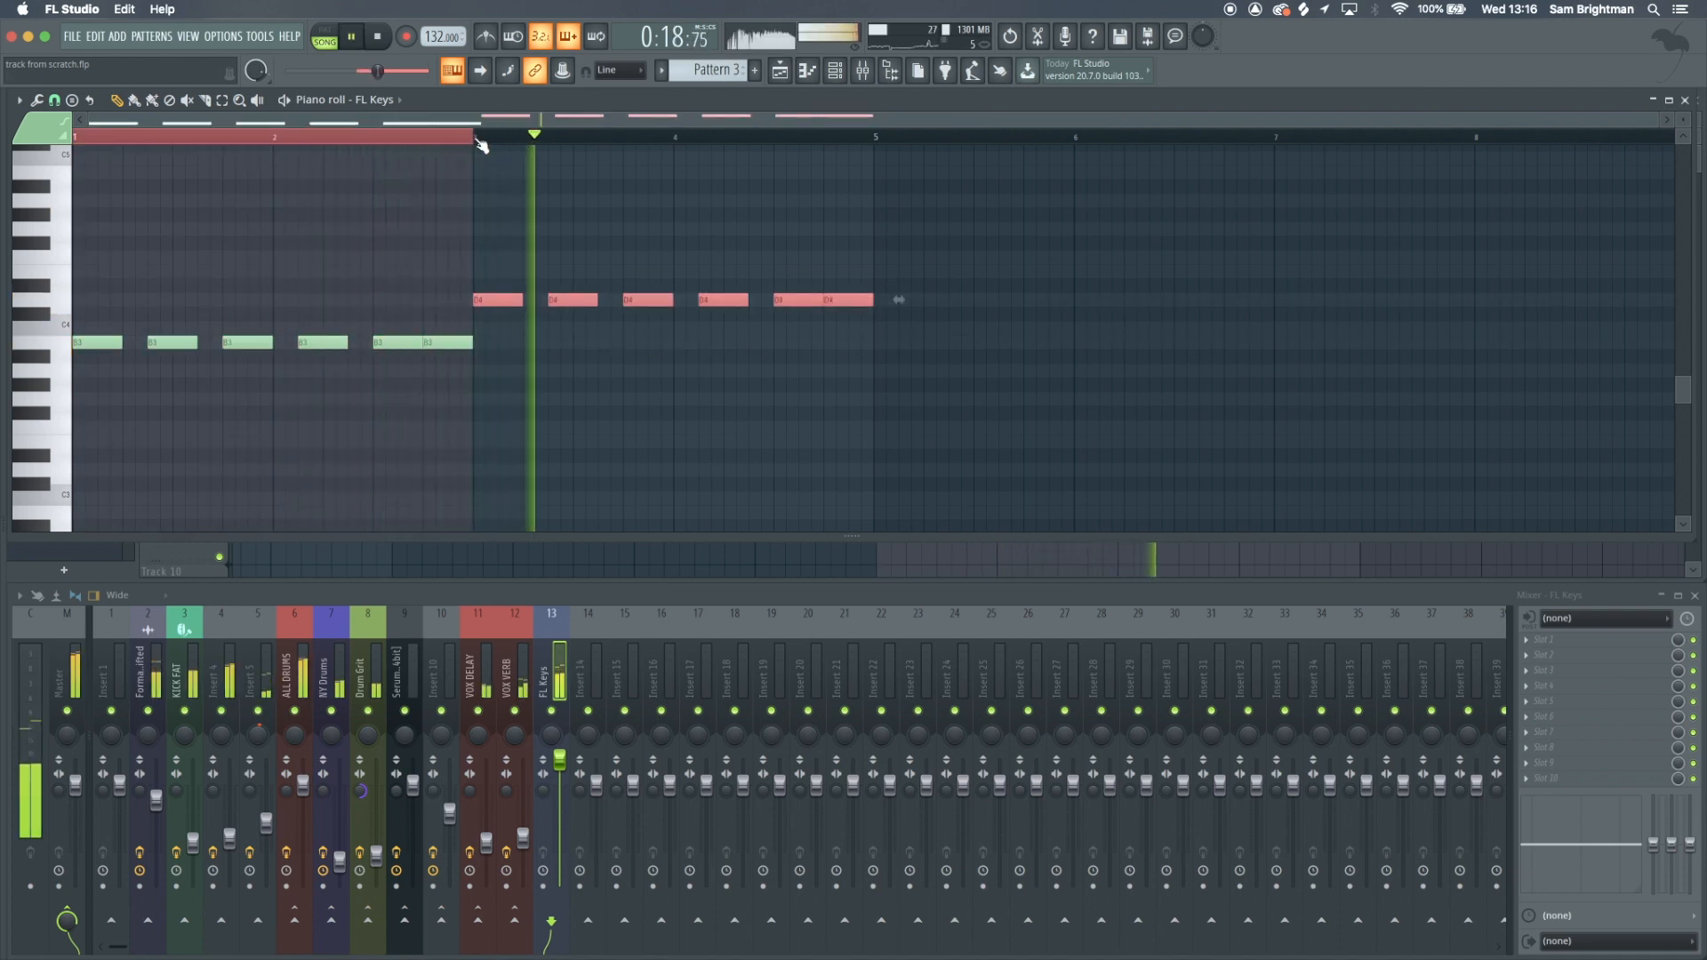
right_click(617, 337)
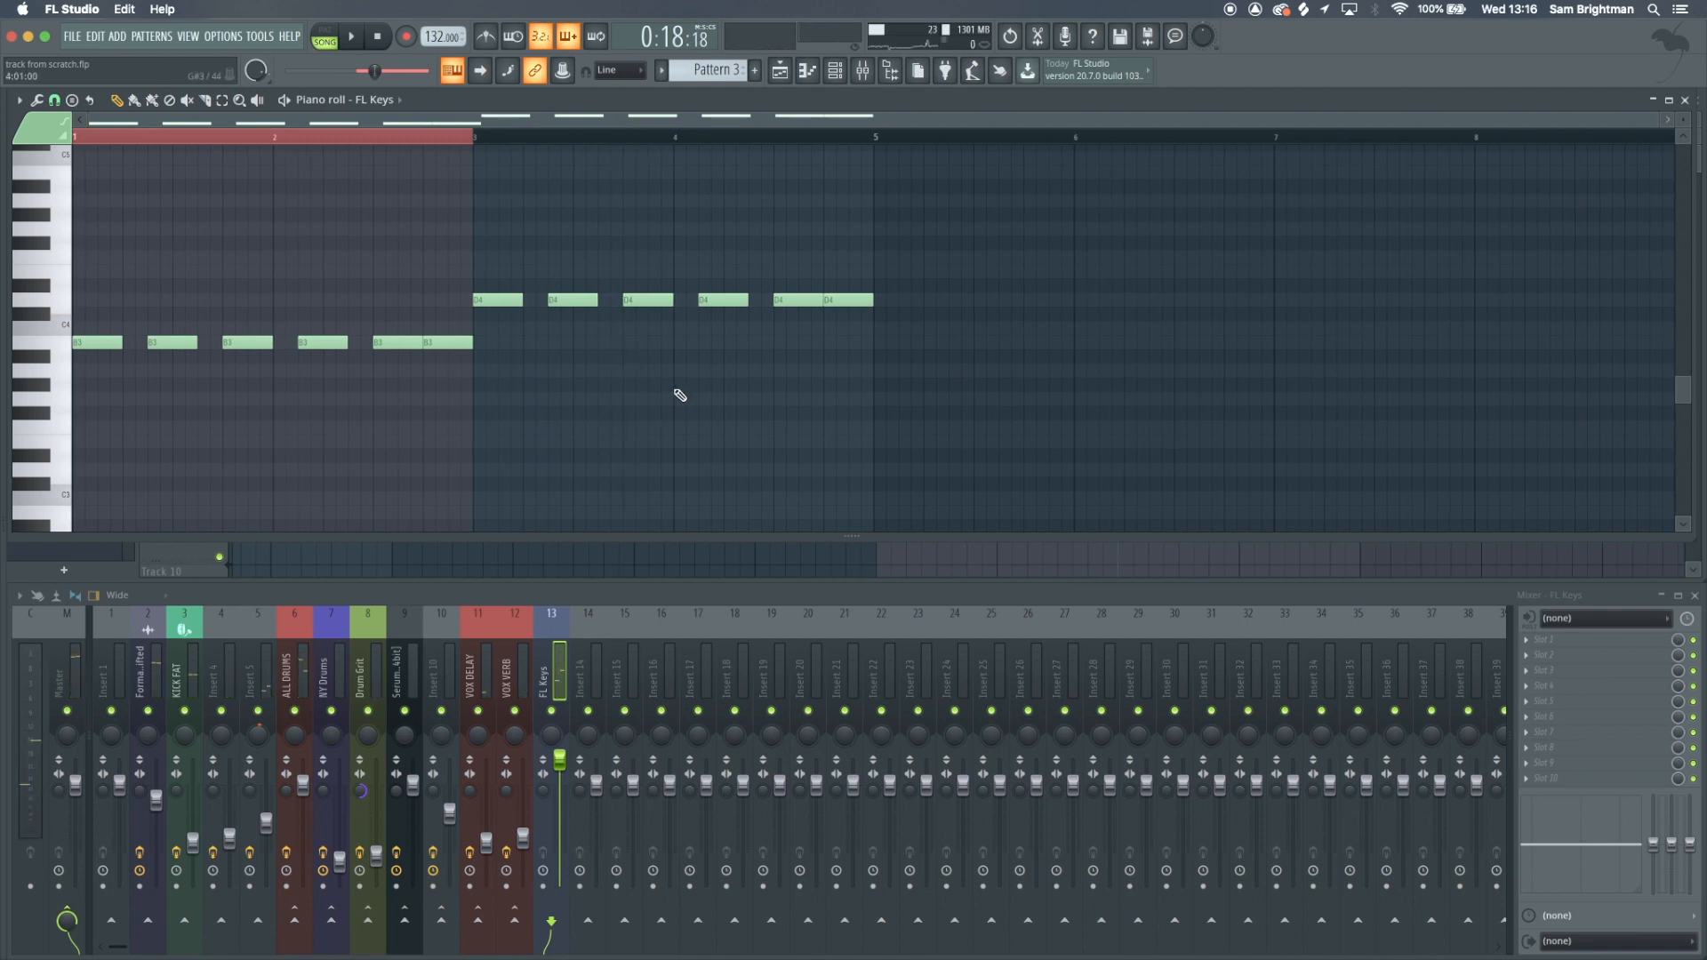
left_click(105, 144)
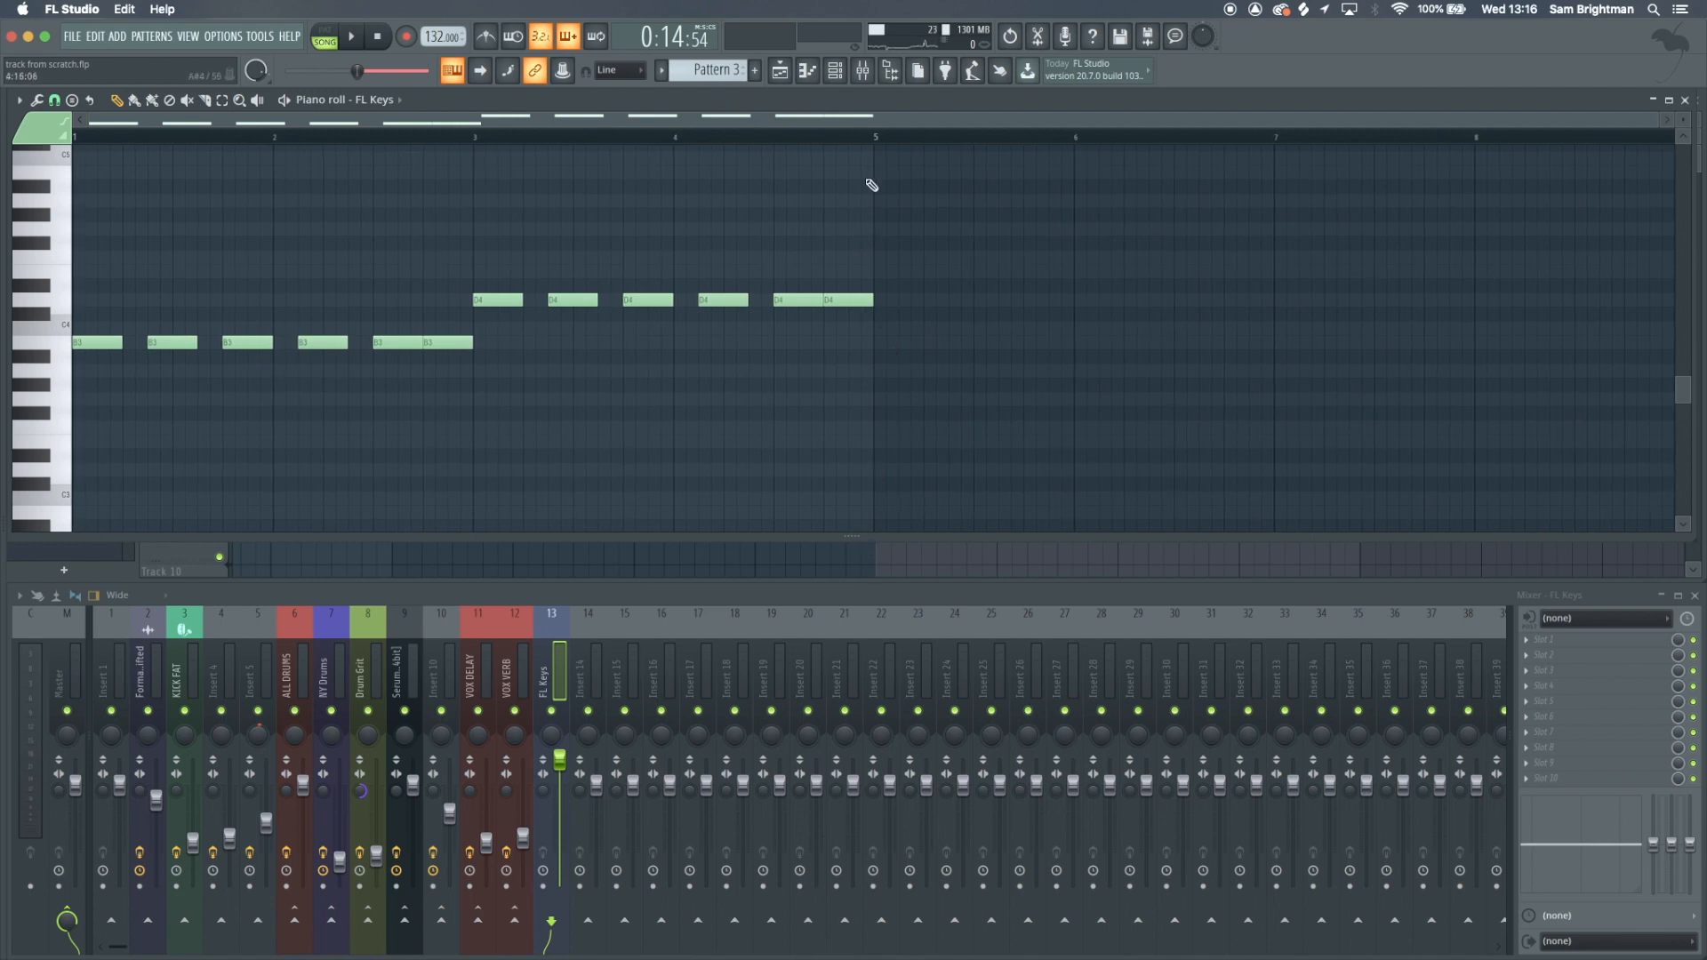
key("space")
Copy the D4 phrase into bars 5–6 of Pattern 3 and try the copy at F4, G4 and F#4
left_click_drag(479, 313, 893, 270)
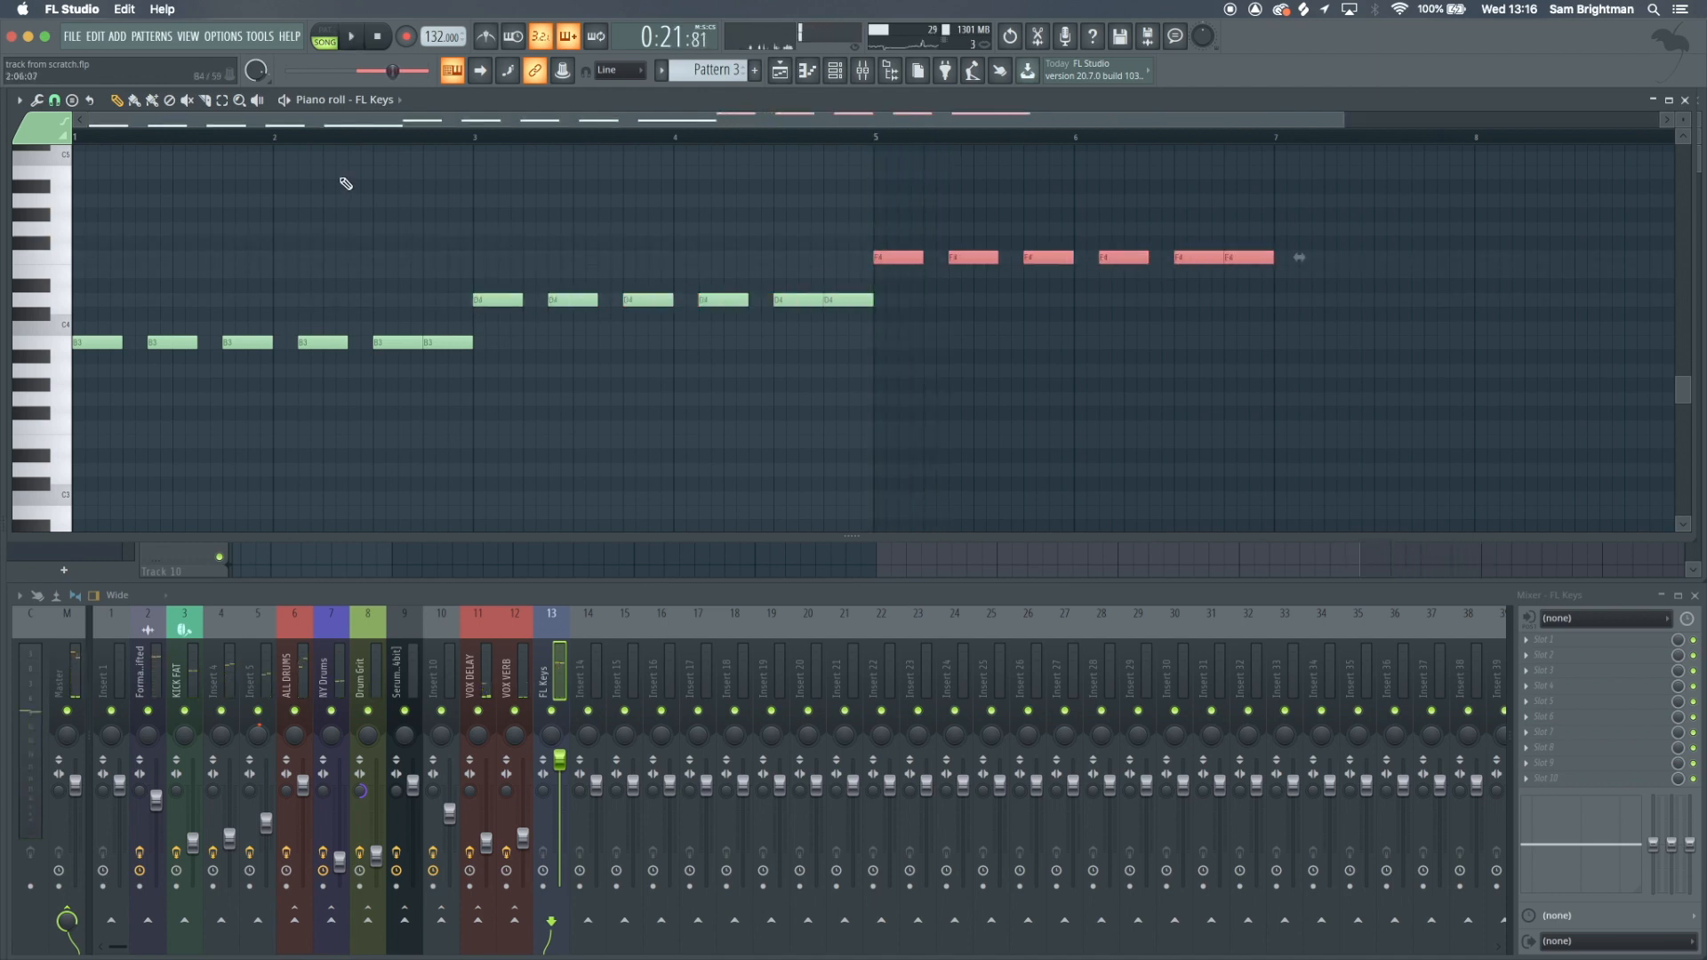
key("space")
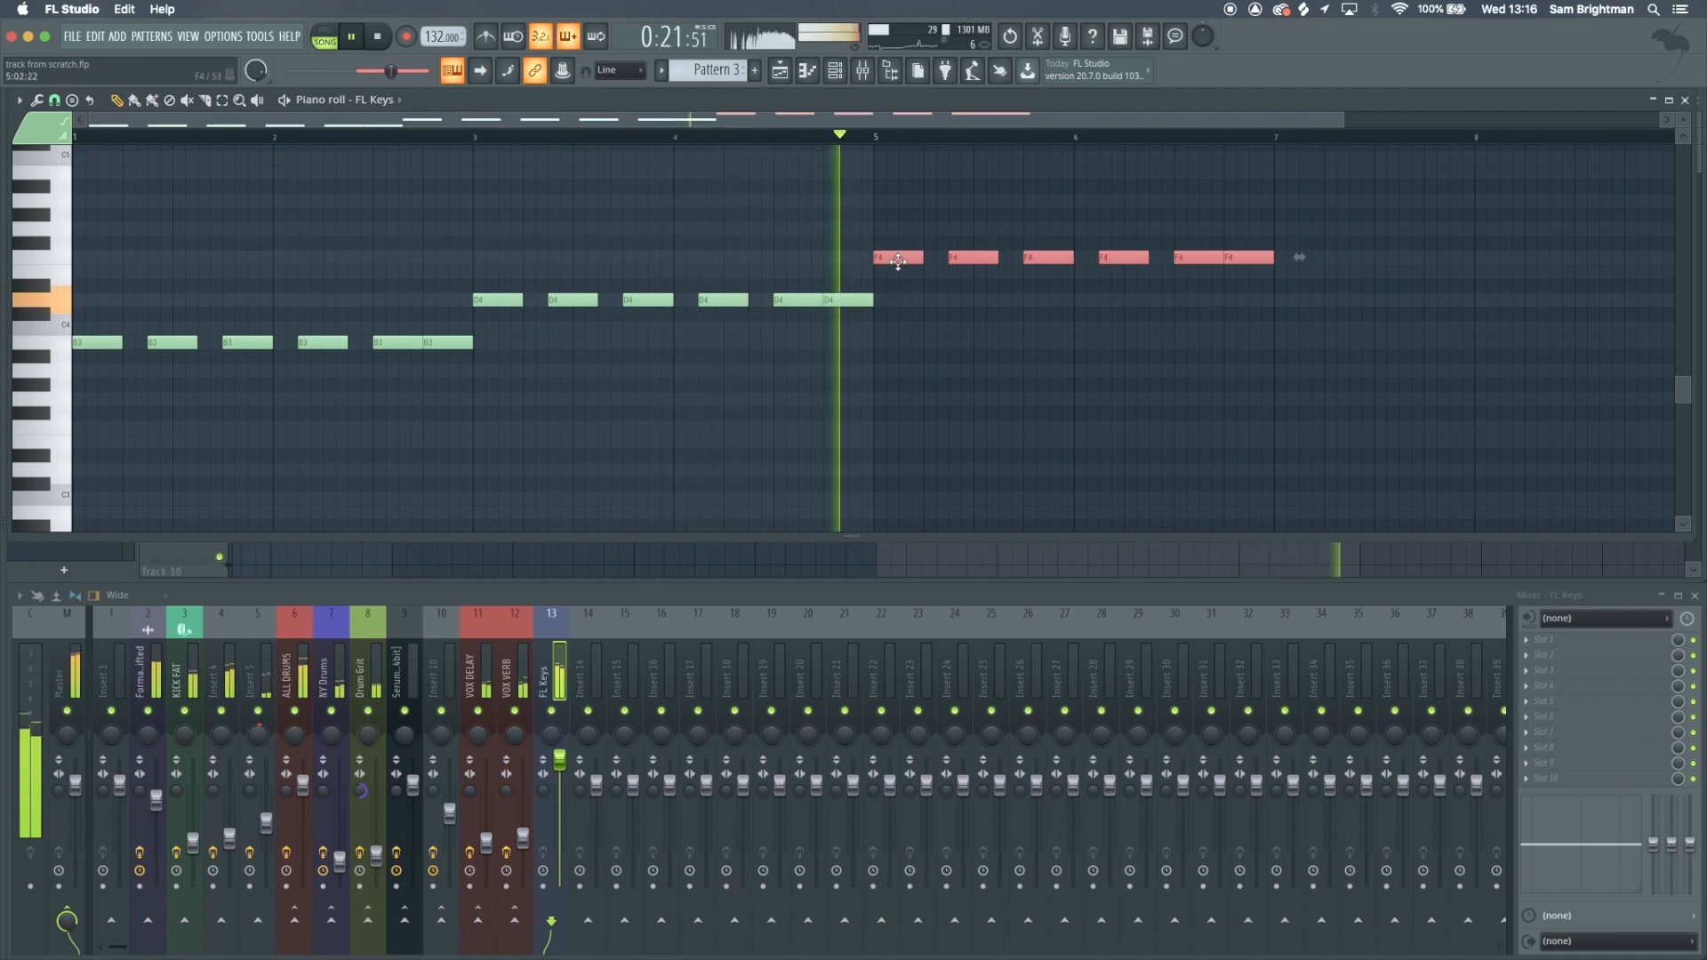
key("space")
left_click_drag(898, 241, 898, 221)
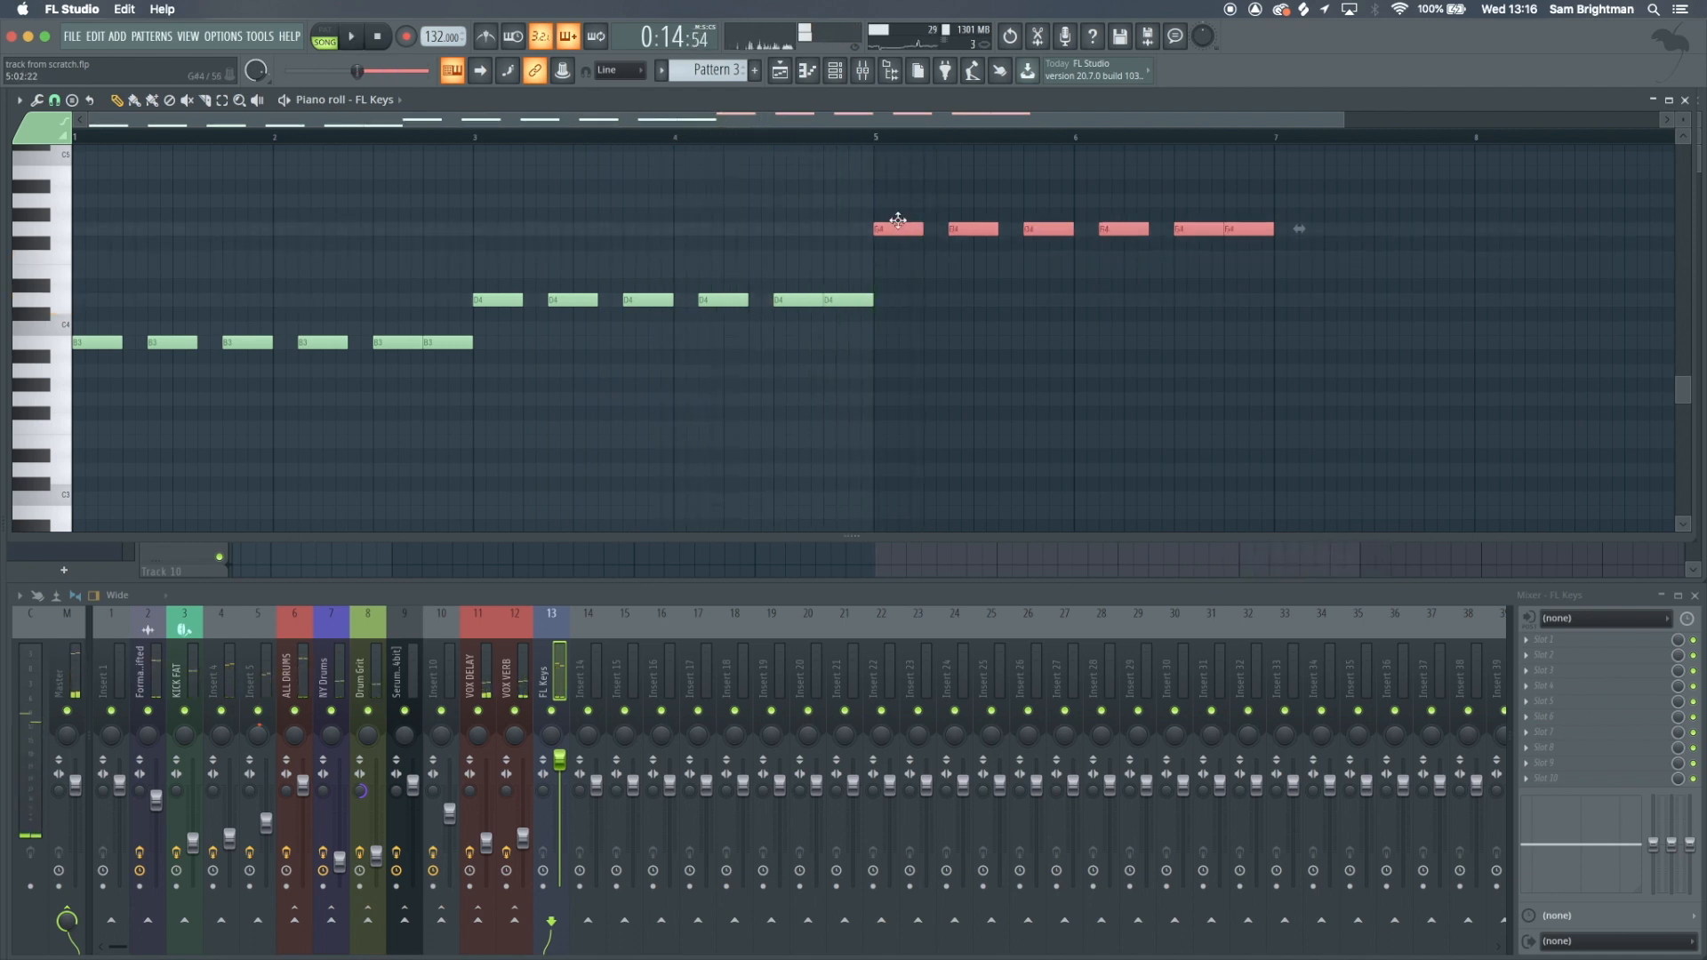
left_click(879, 139)
key("space")
key("space")
left_click_drag(883, 242, 883, 256)
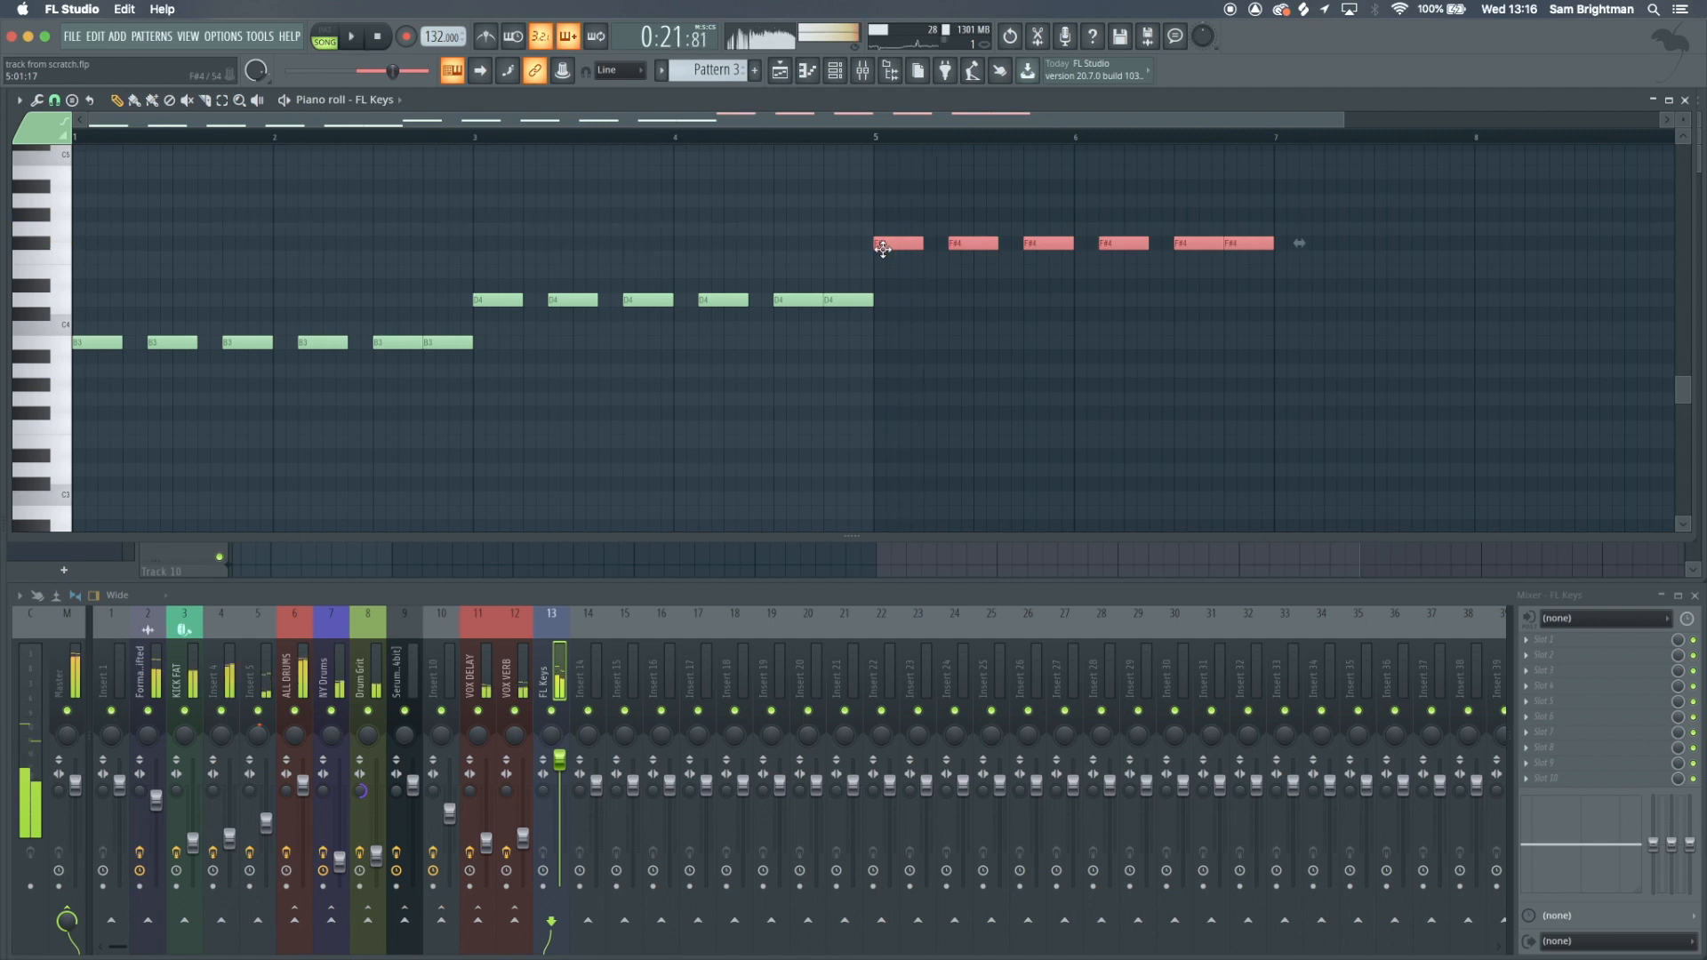
Audition the phrases against the vocal and raise the bars 5–6 phrase to G4
key("space")
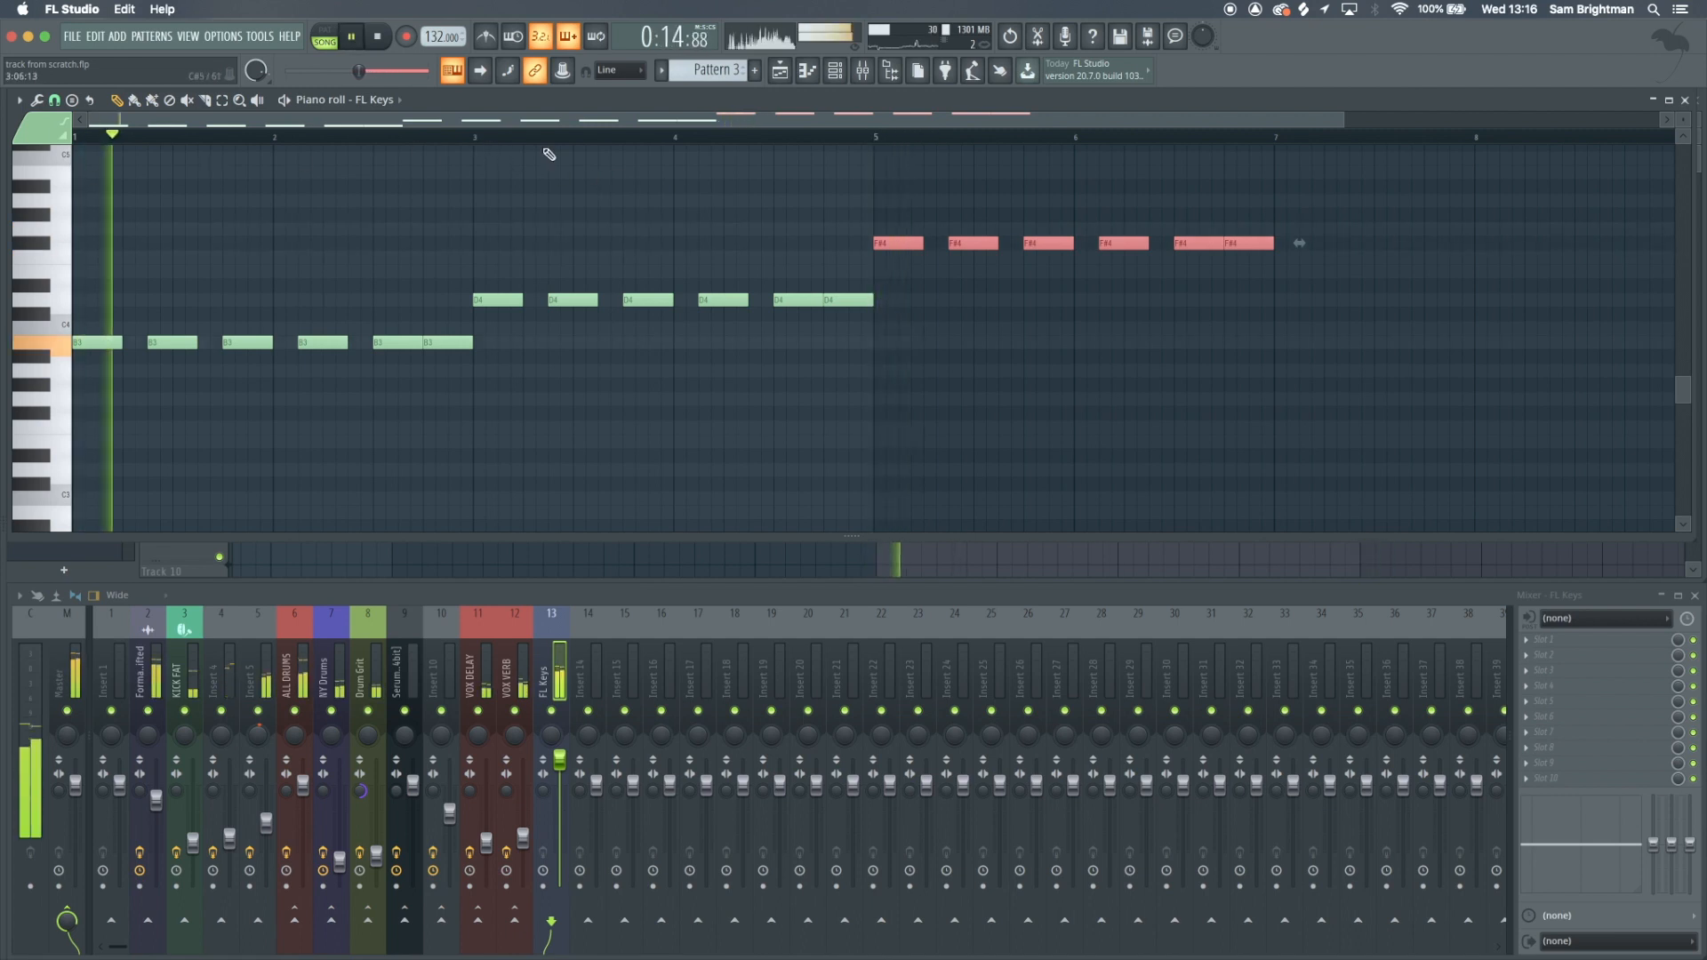
left_click(477, 138)
left_click(880, 139)
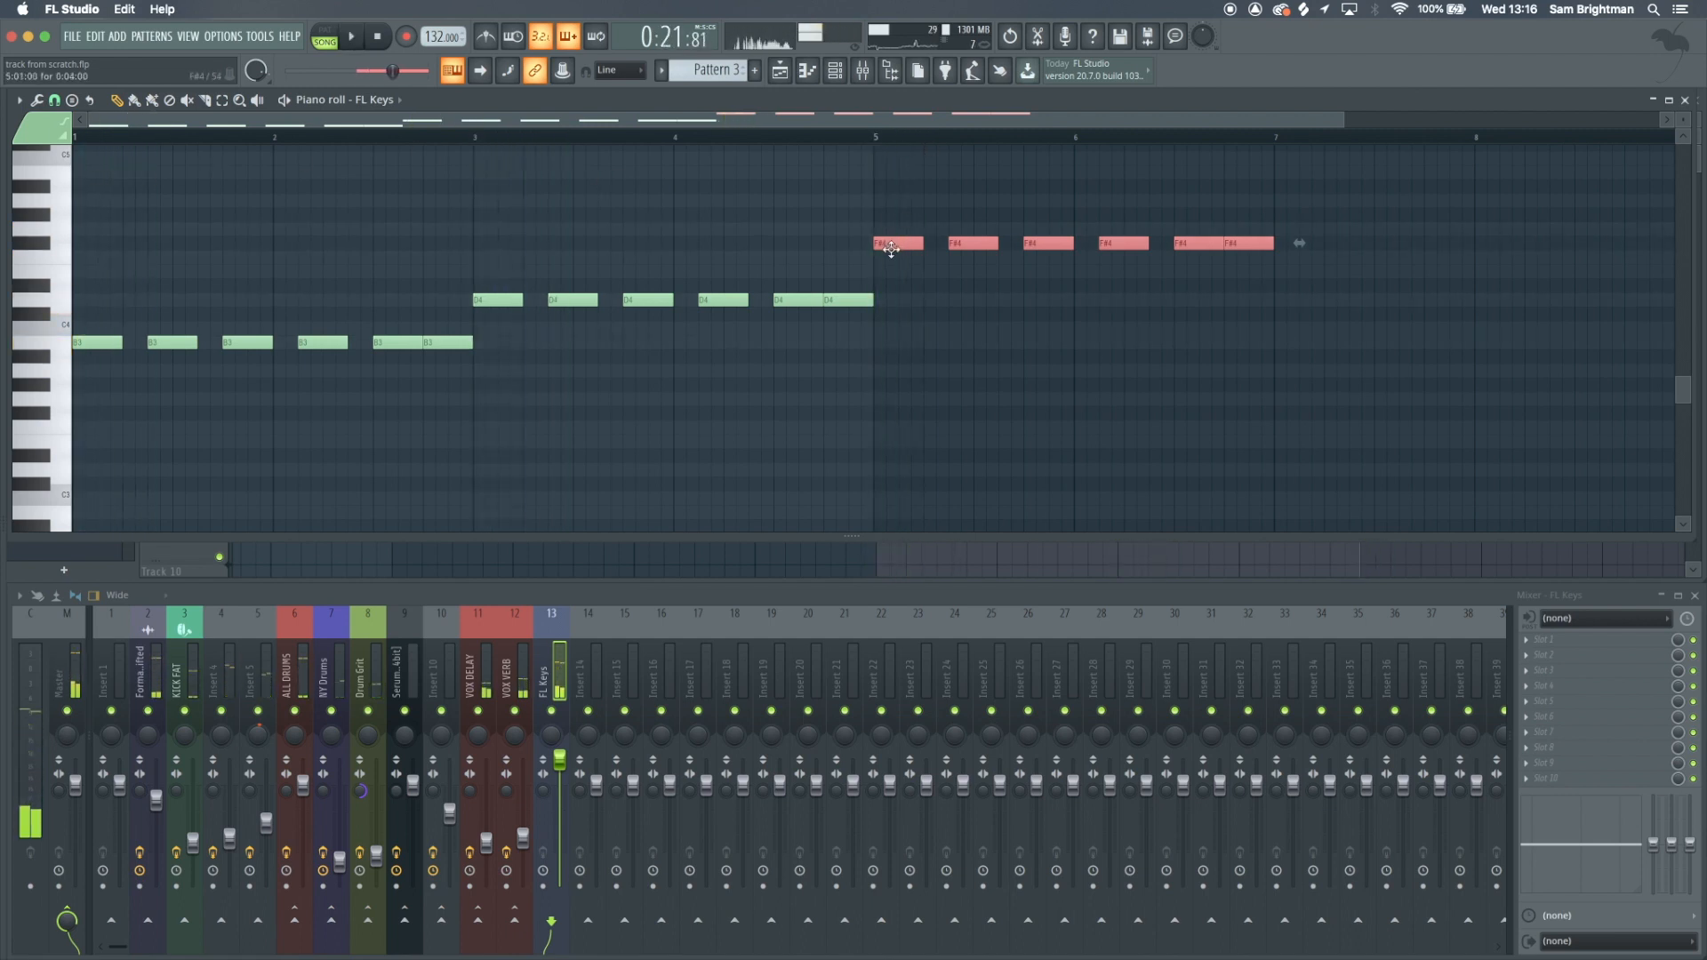
left_click_drag(891, 249, 891, 235)
key("space")
Add four-step F#4 notes at steps 1, 7 and 13 of bar 7, plus a four-step B3 note starting bar 8
scroll(1010, 329, "down", 2)
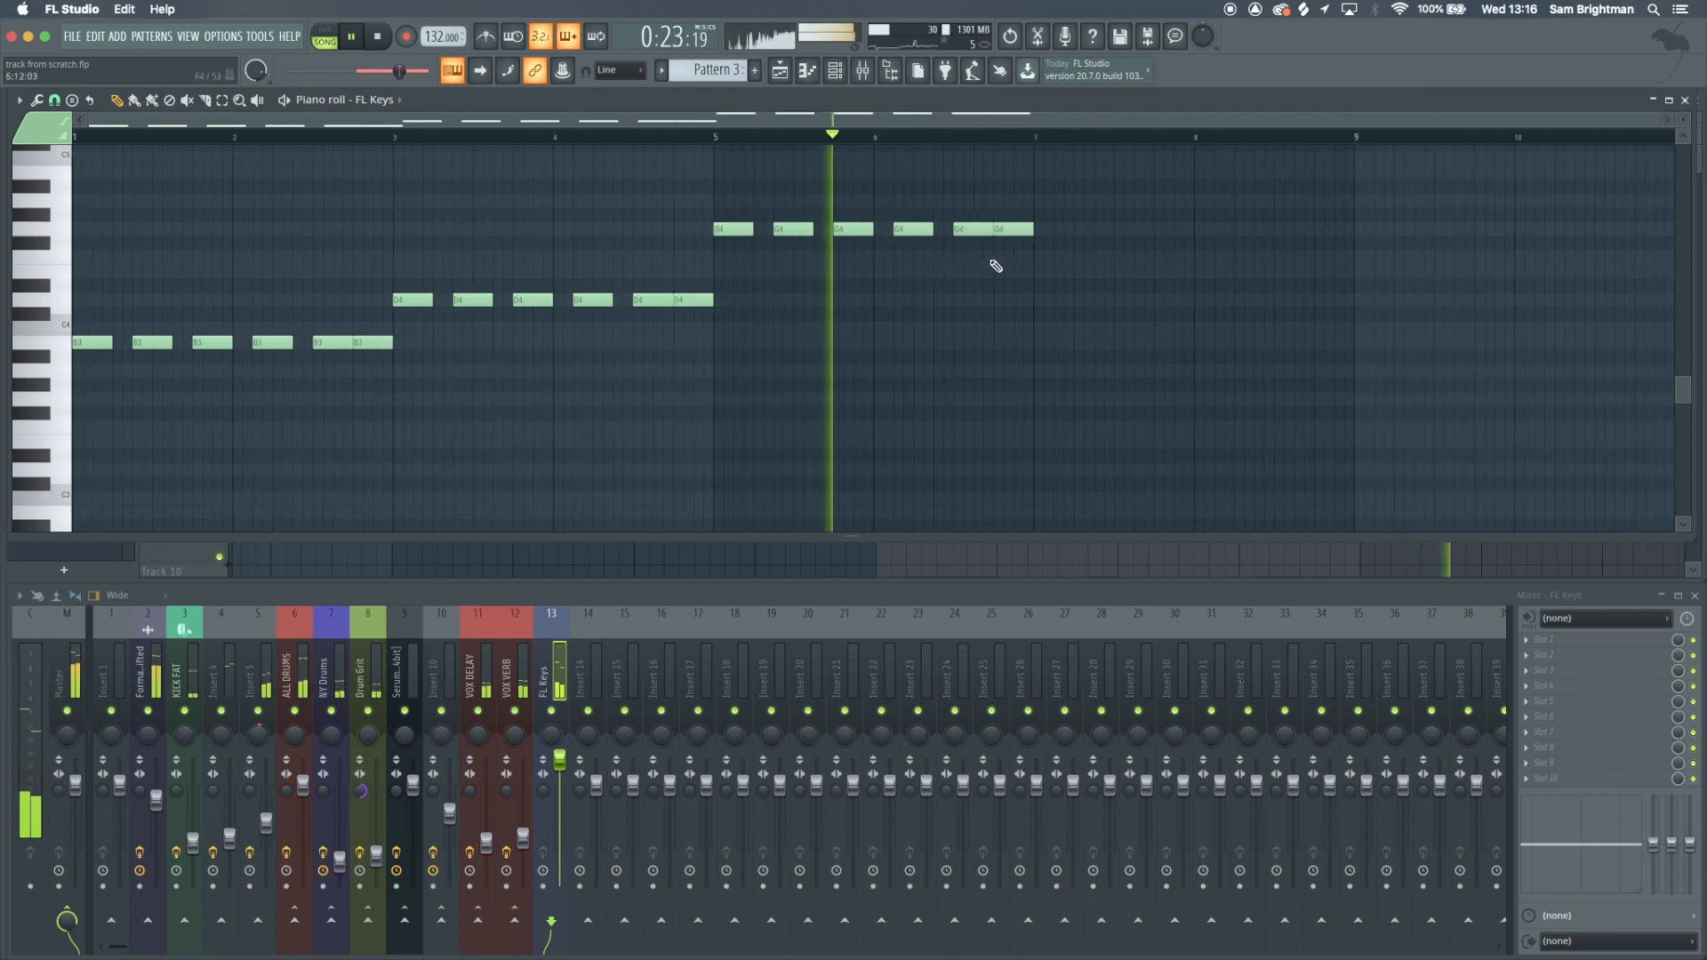
left_click(1042, 244)
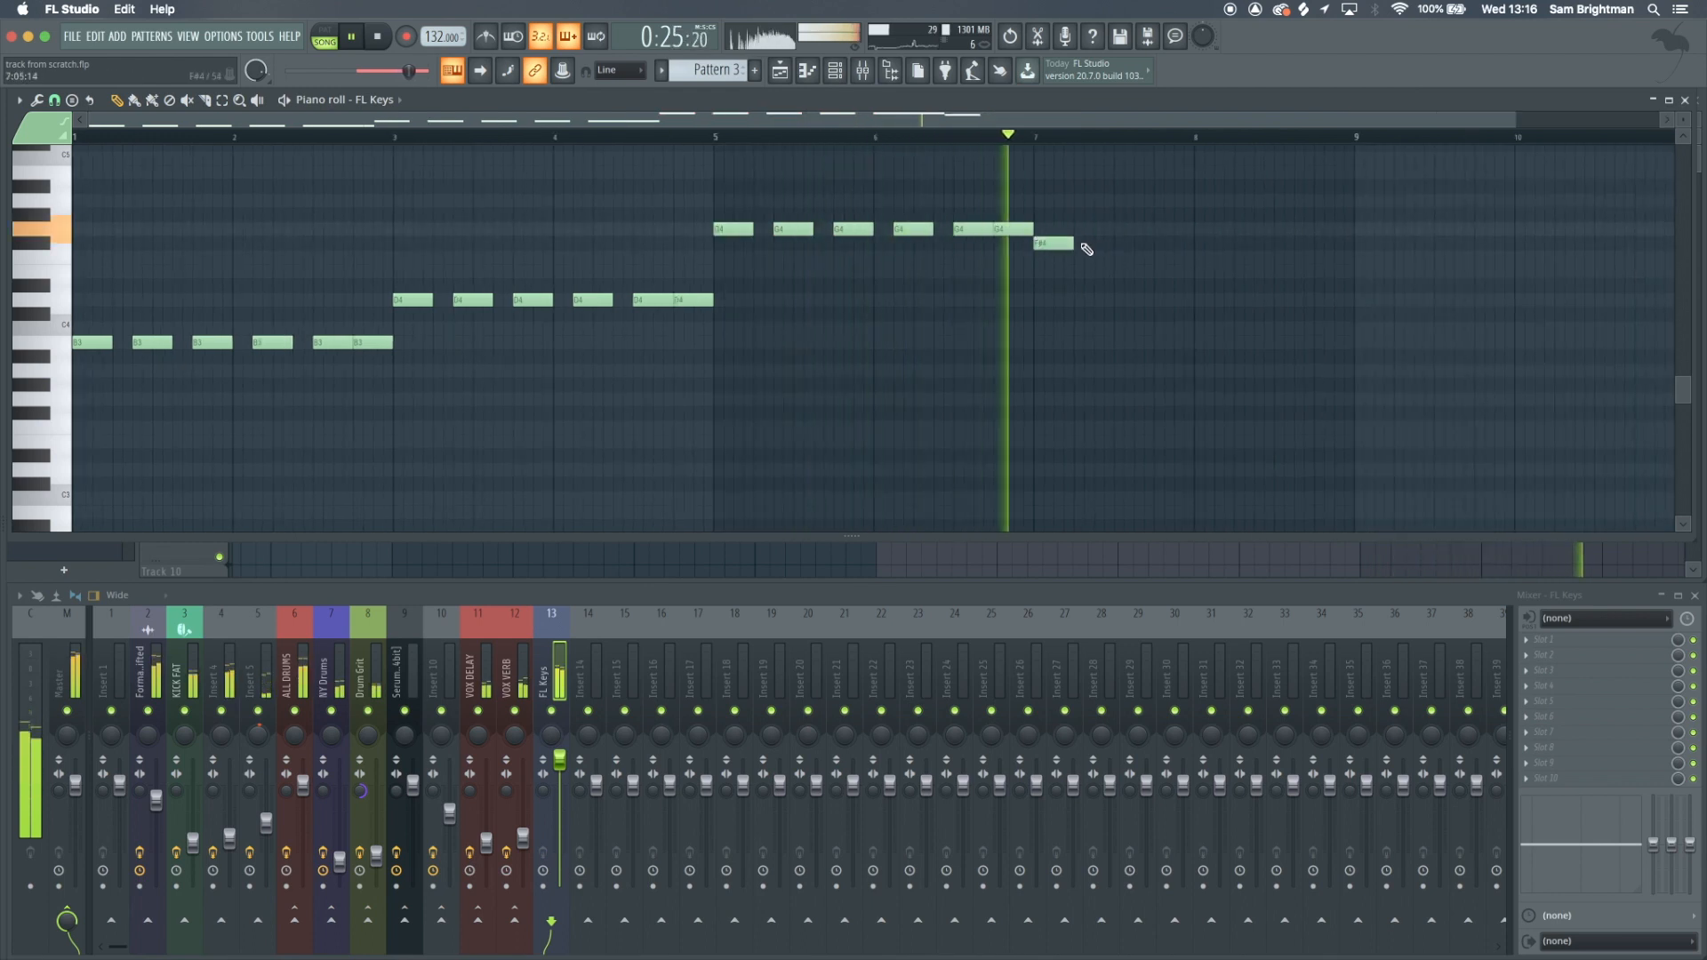
key("space")
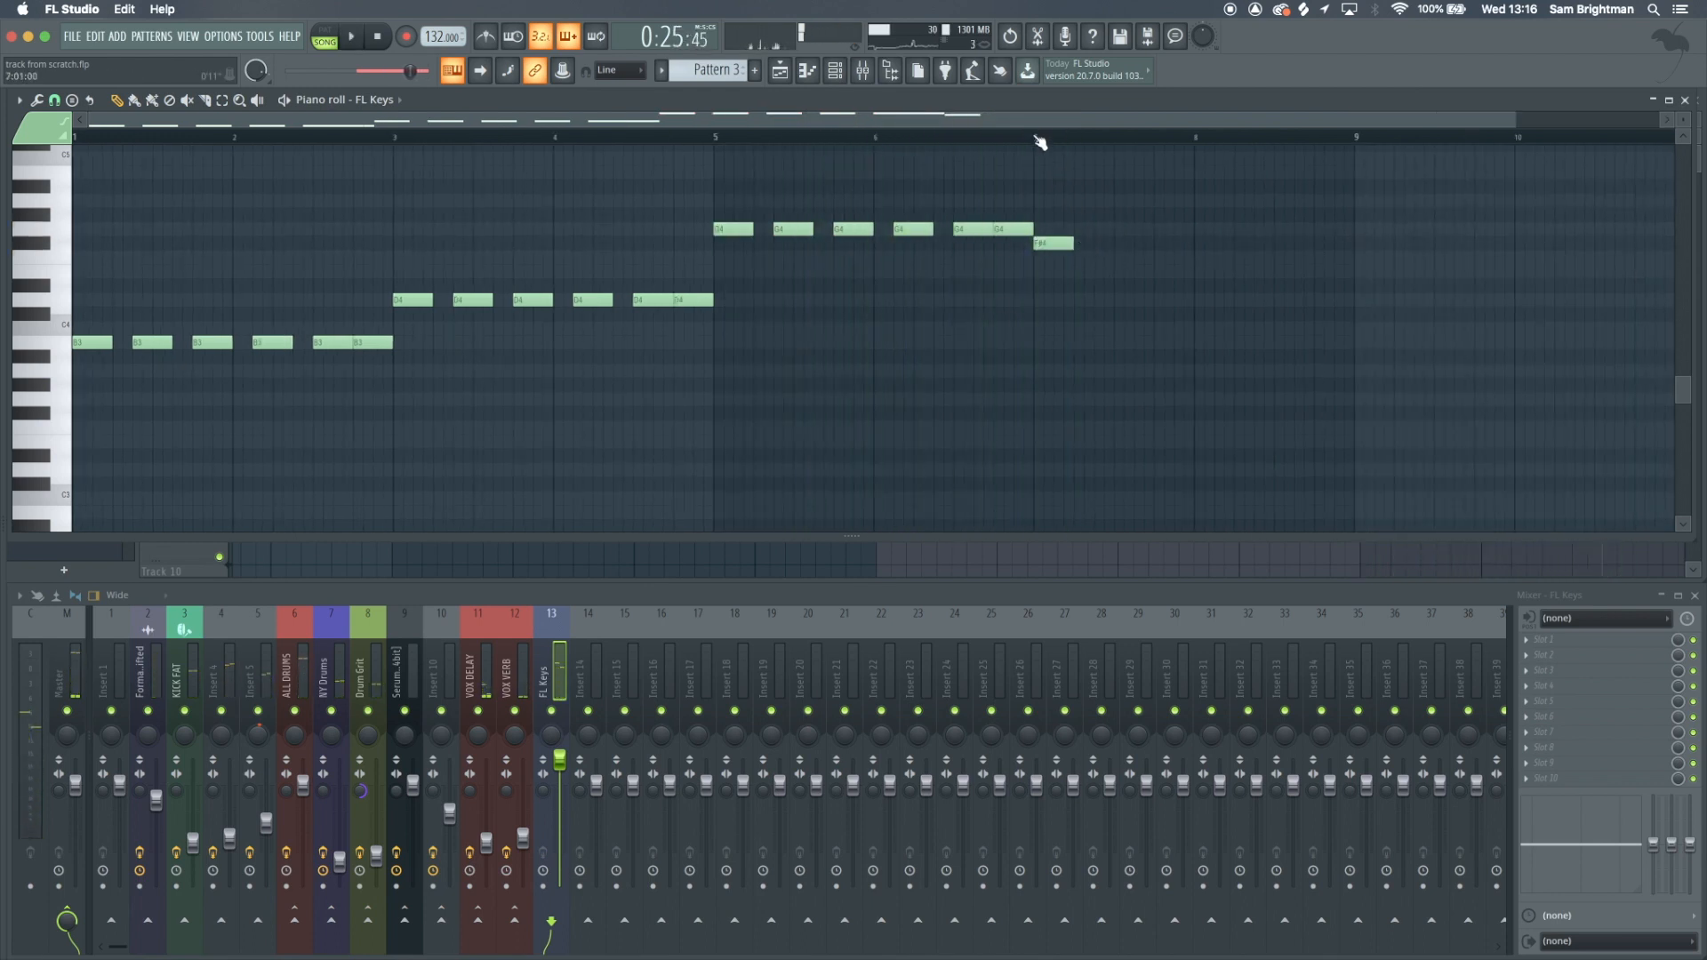
key("space")
key("space")
left_click_drag(1092, 251, 1102, 251)
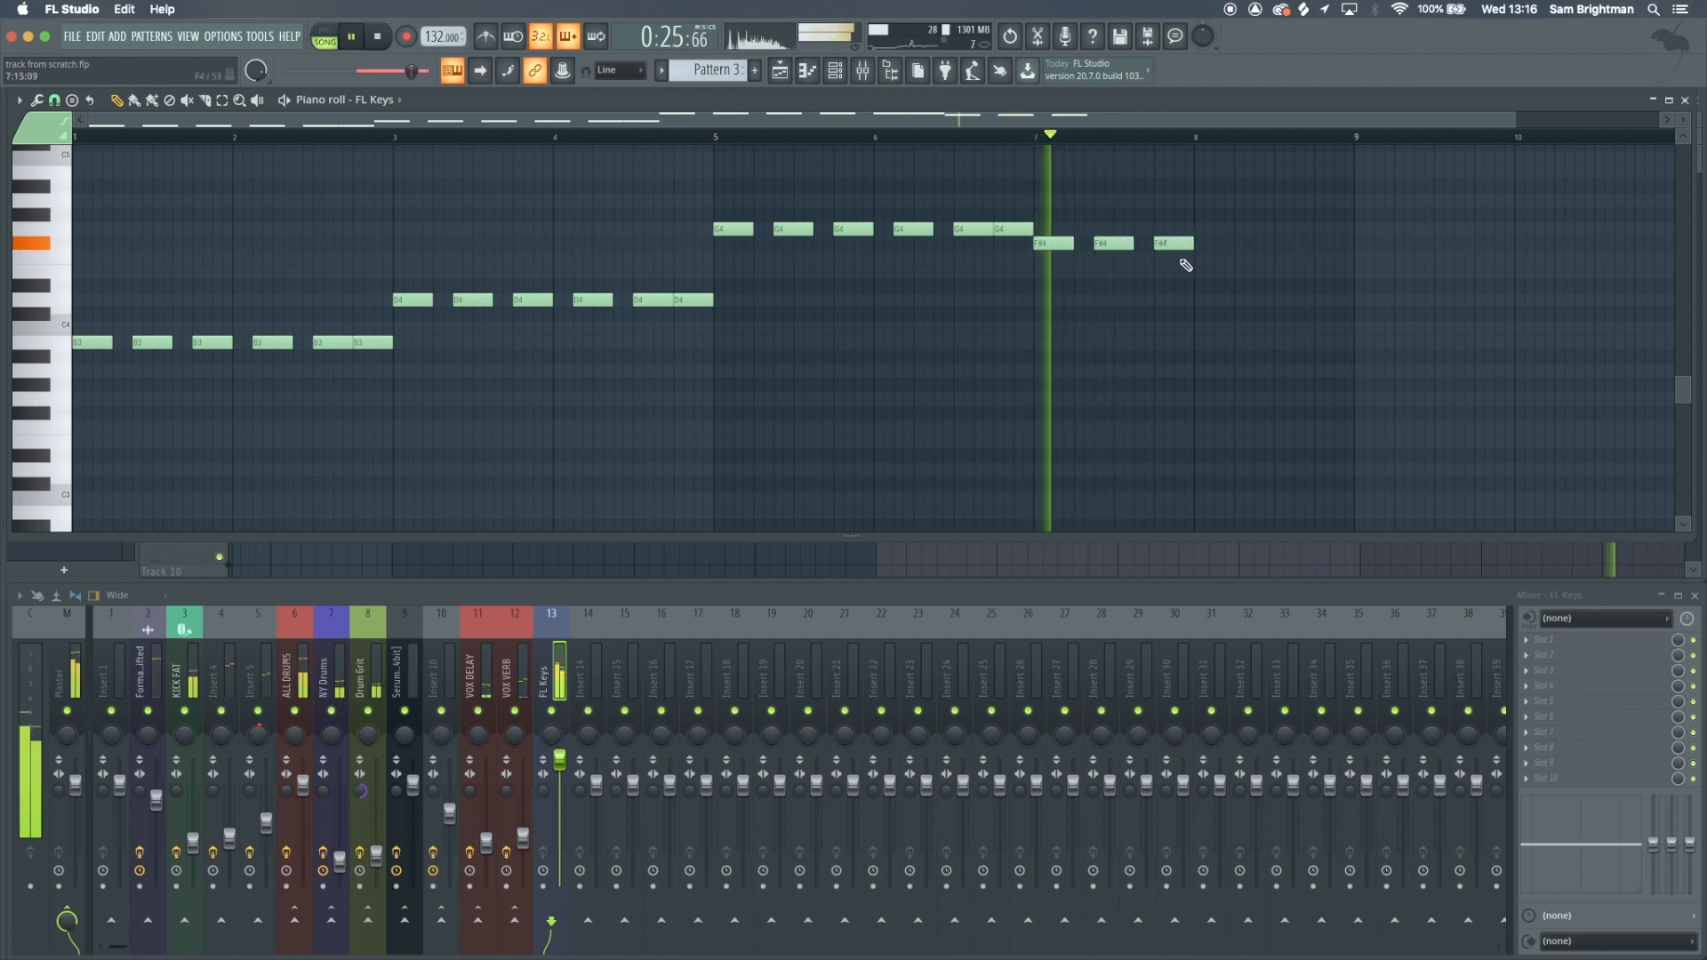
left_click(1209, 344)
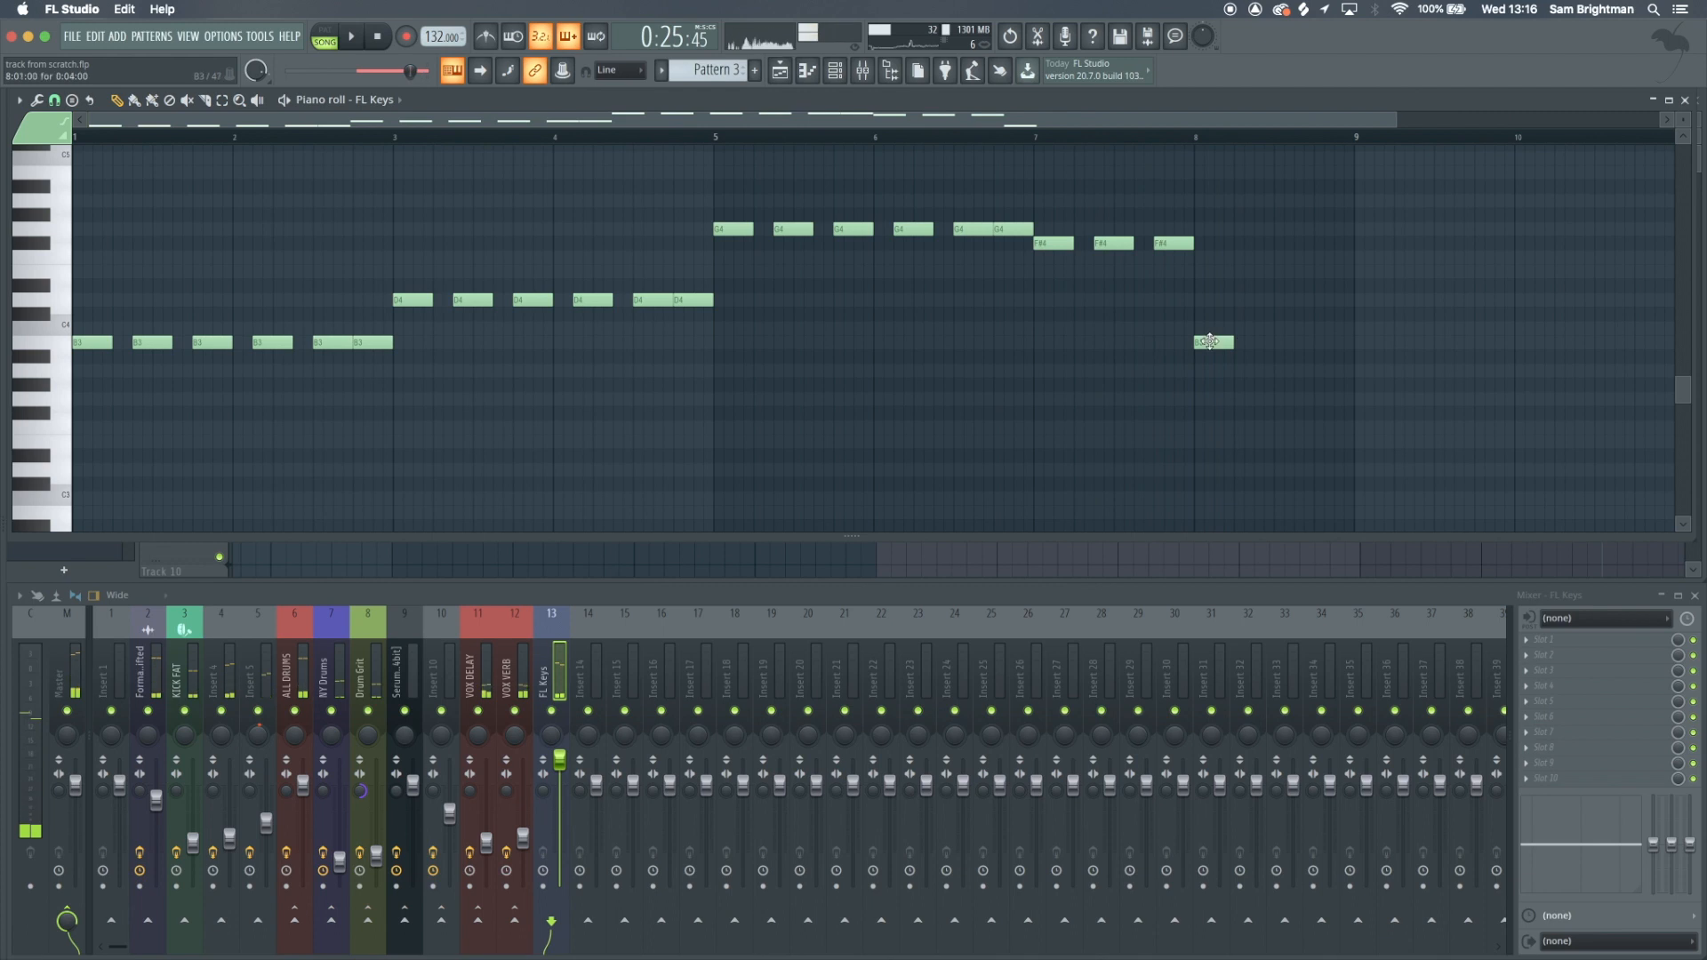
Slice the vocal hook clip at bar 15 in the playlist, delete the part after it and start playback
key("F5")
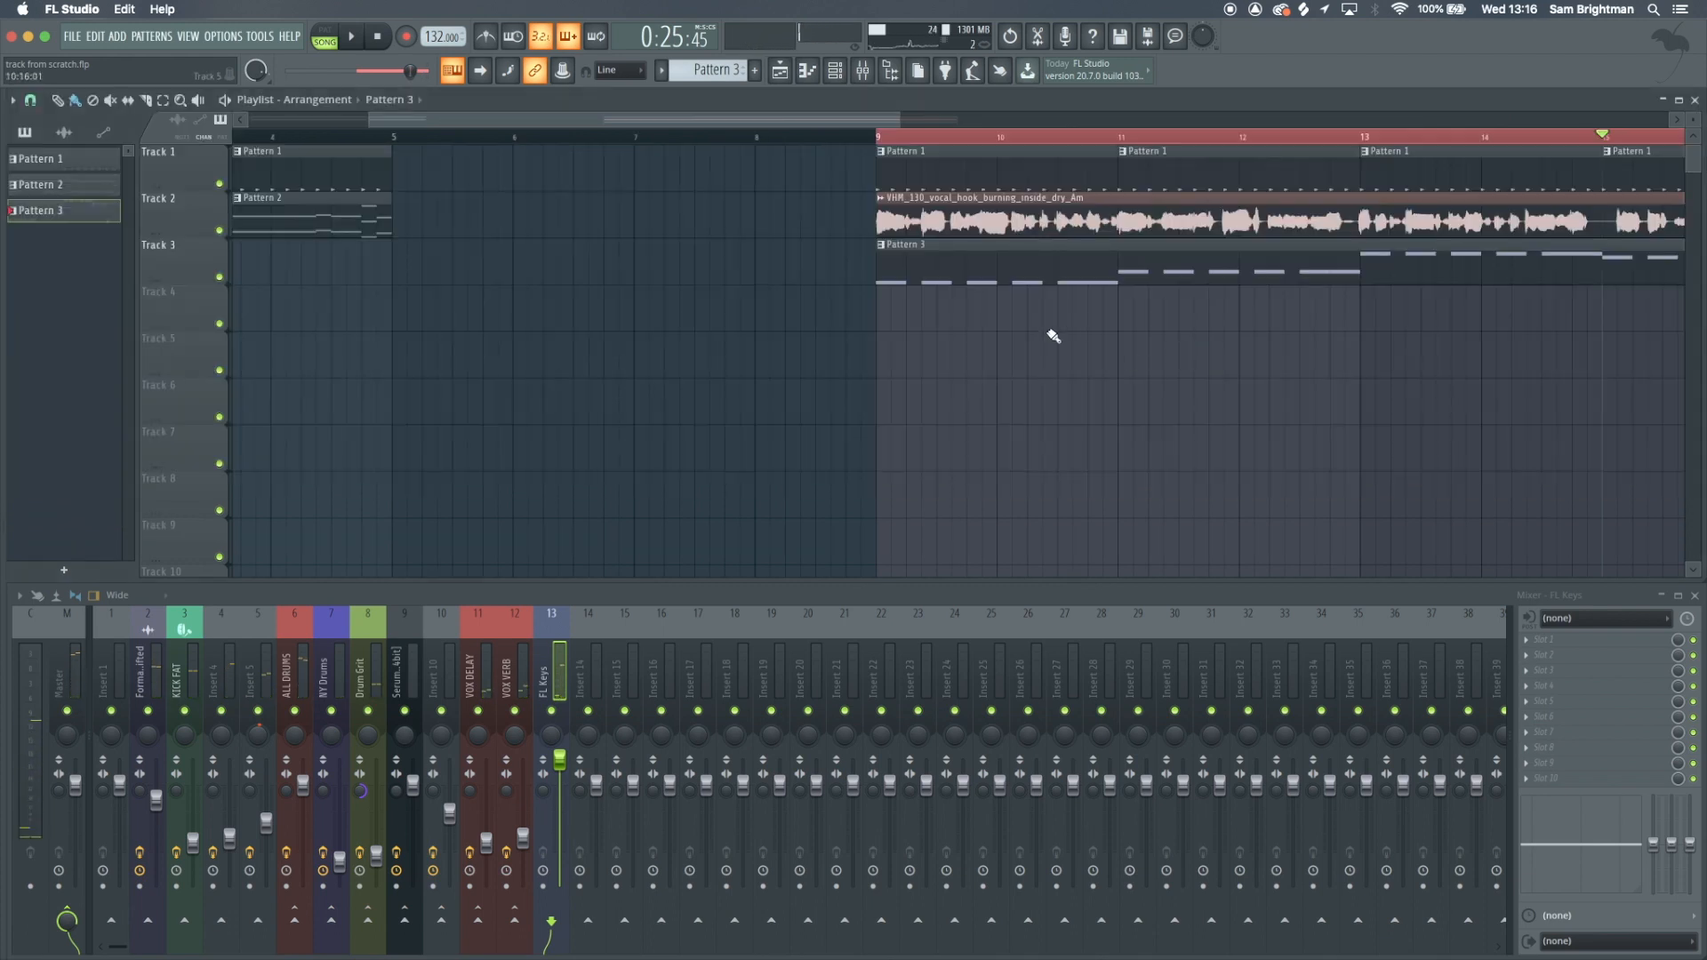
scroll(1086, 331, "down", 3)
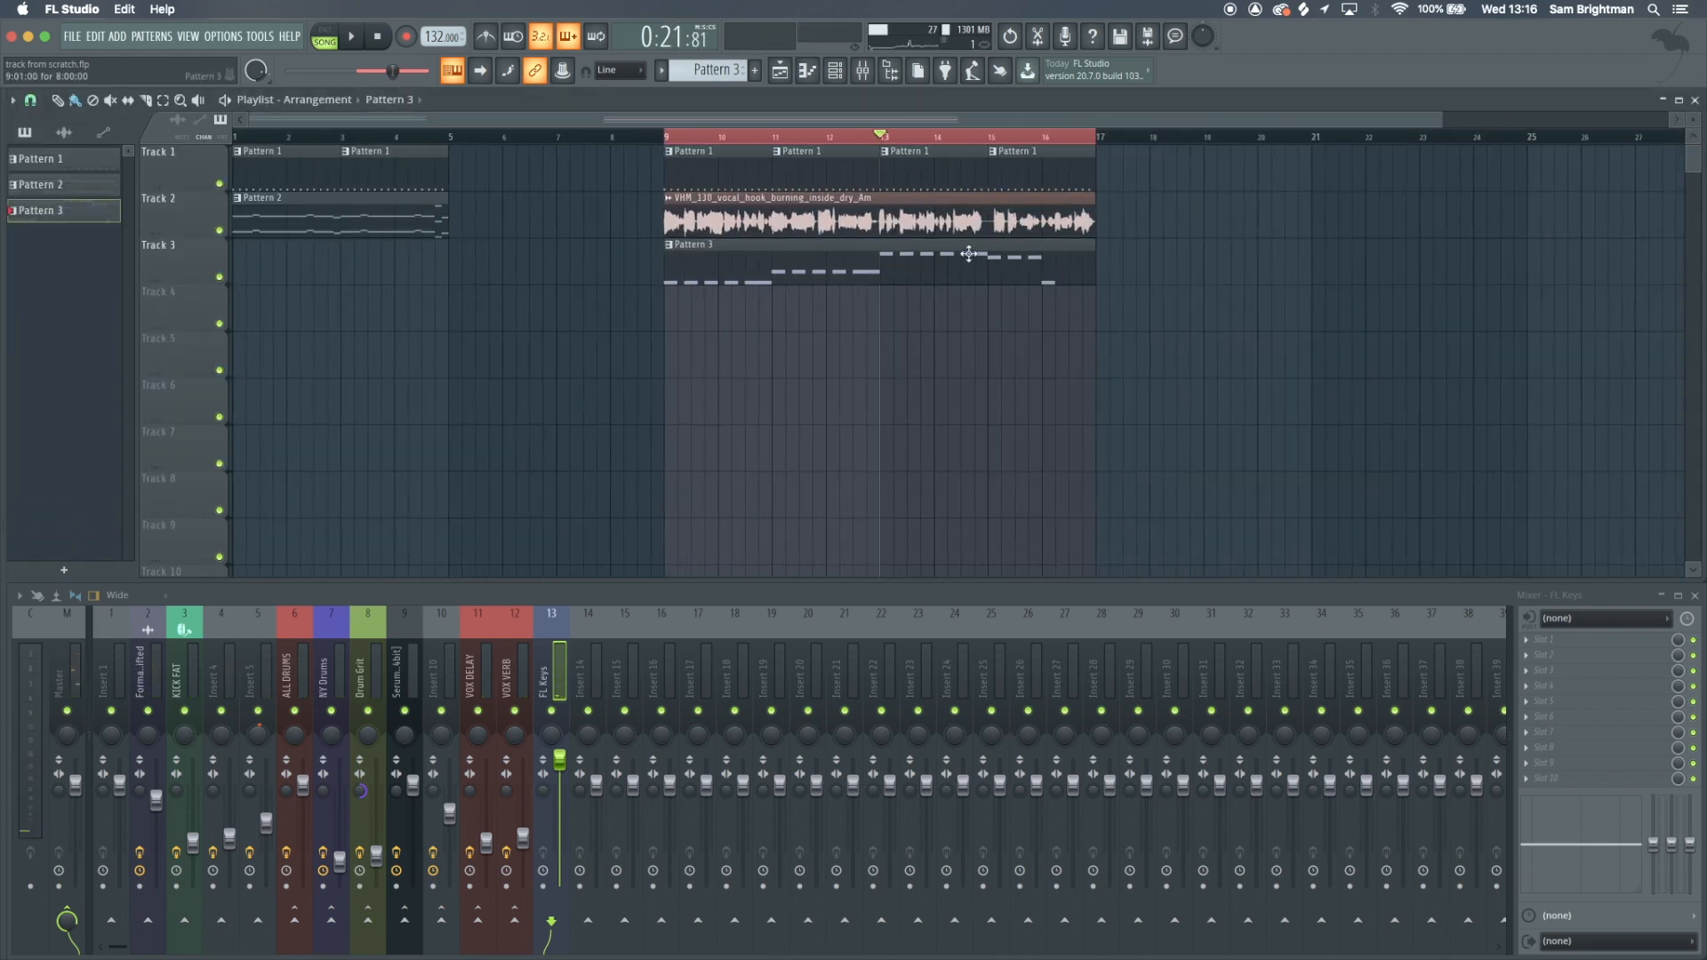
scroll(1132, 194, "up", 3)
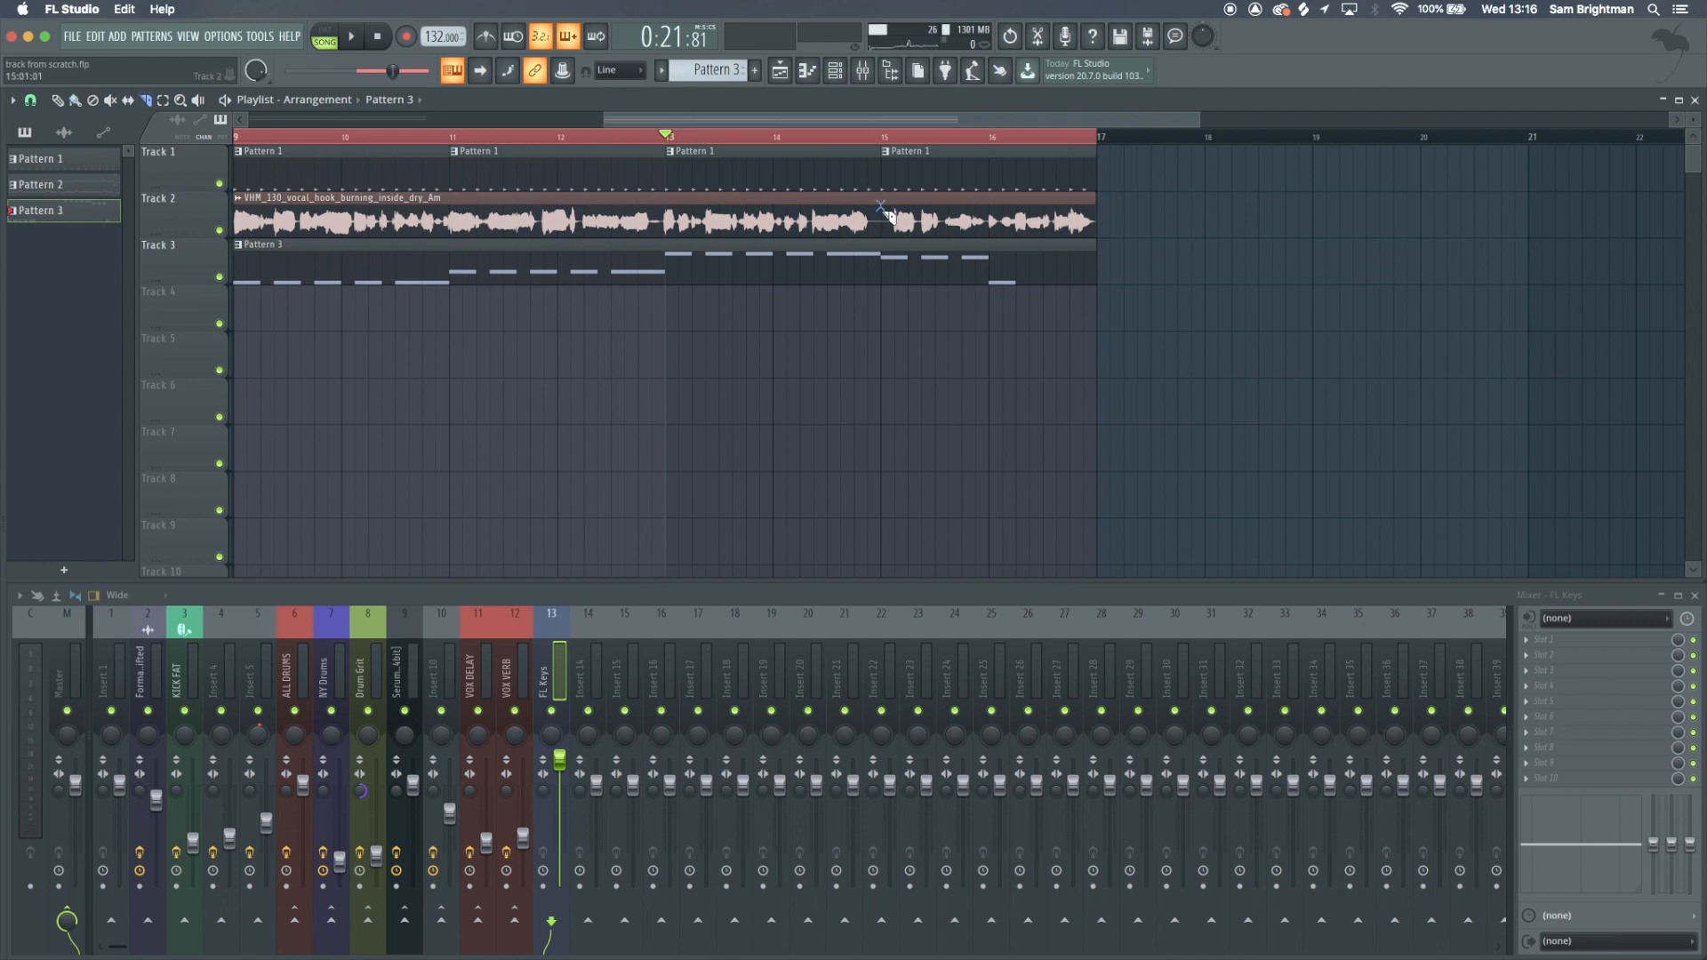
right_click(903, 229)
scroll(904, 229, "down", 3)
key("space")
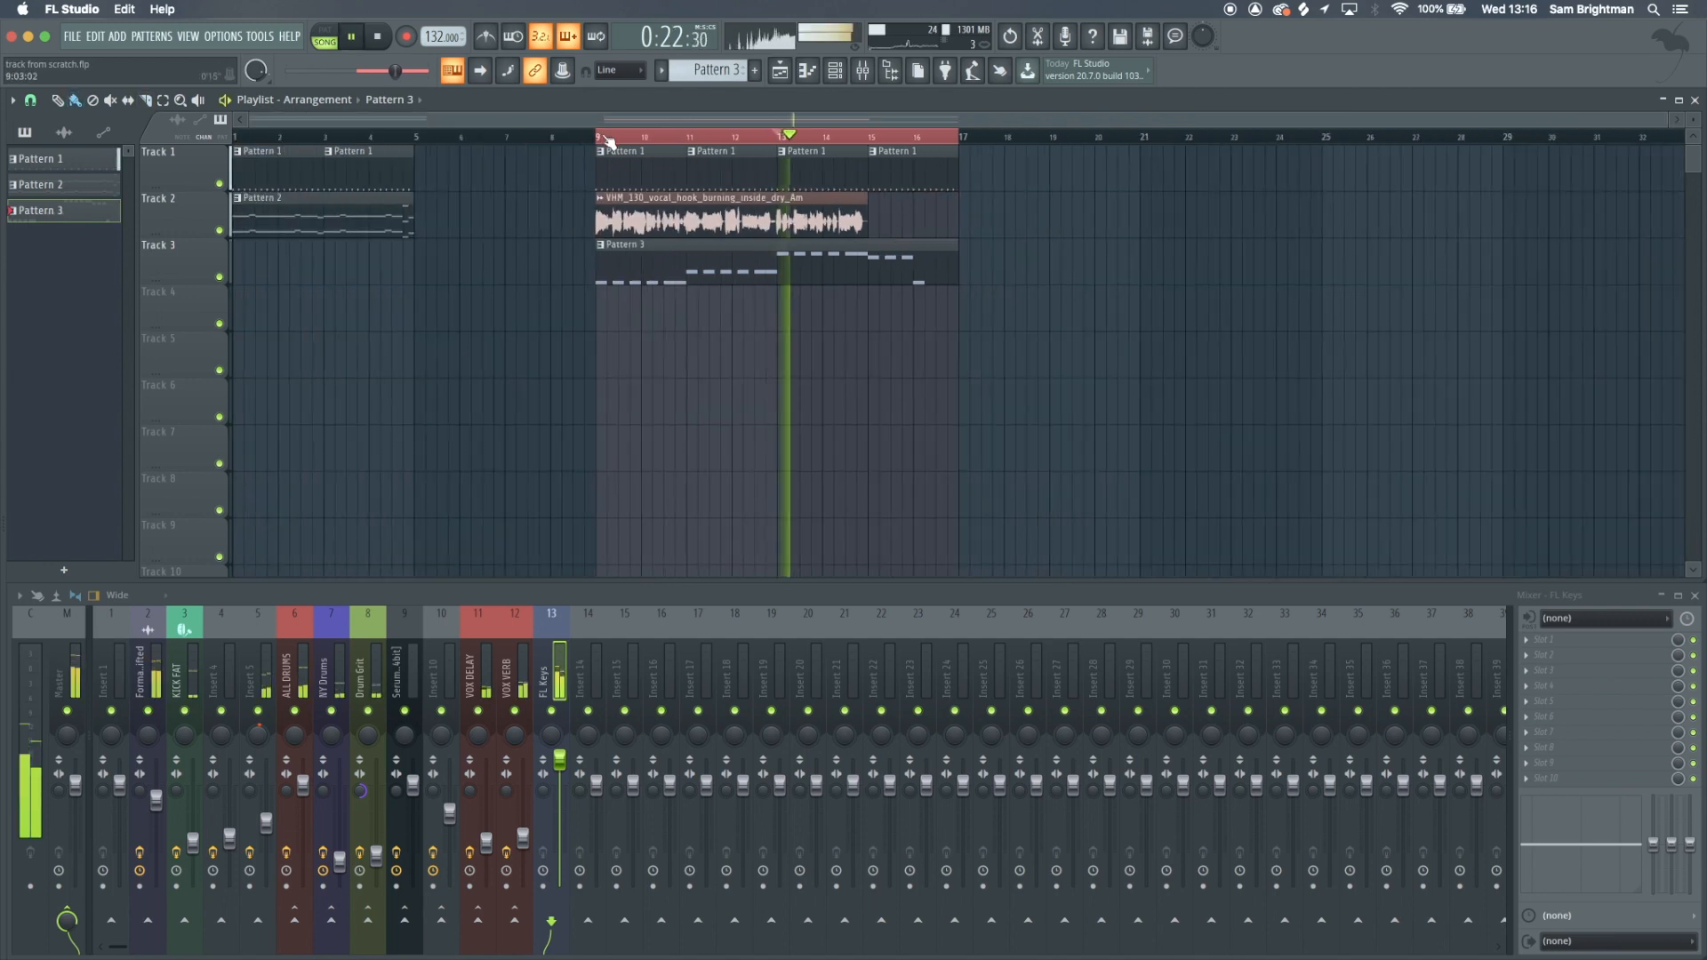
Slice the remaining vocal hook clip on Track 2 at bars 11 and 13
scroll(697, 171, "up", 3)
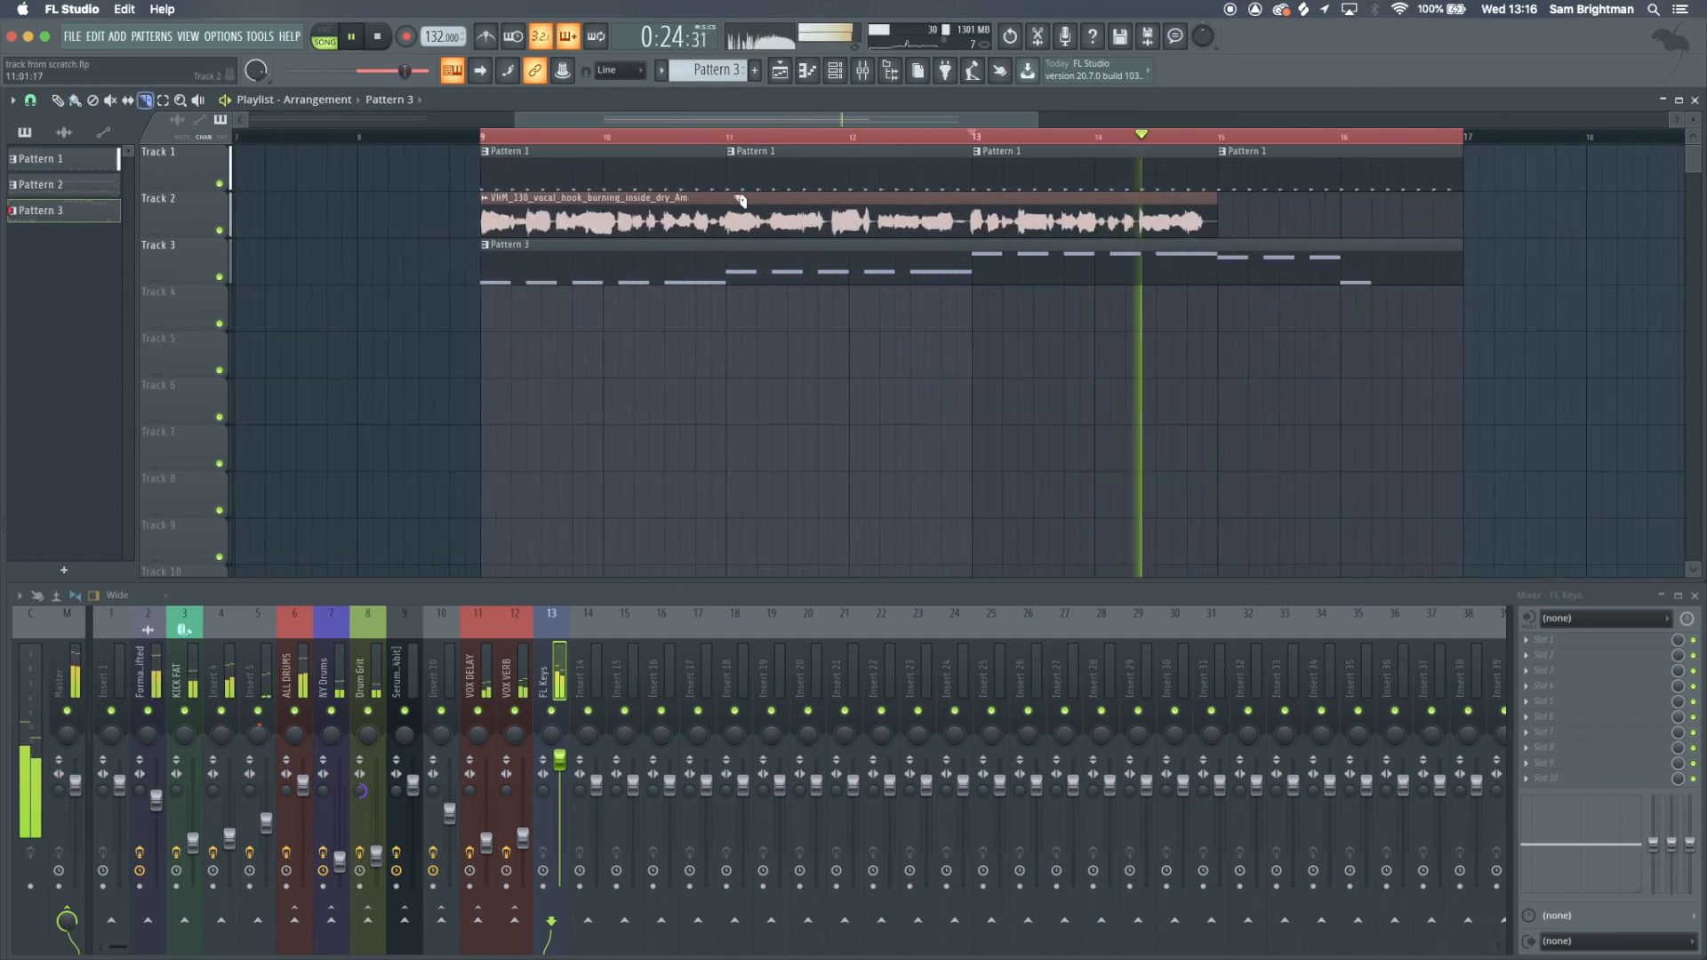
left_click(727, 139)
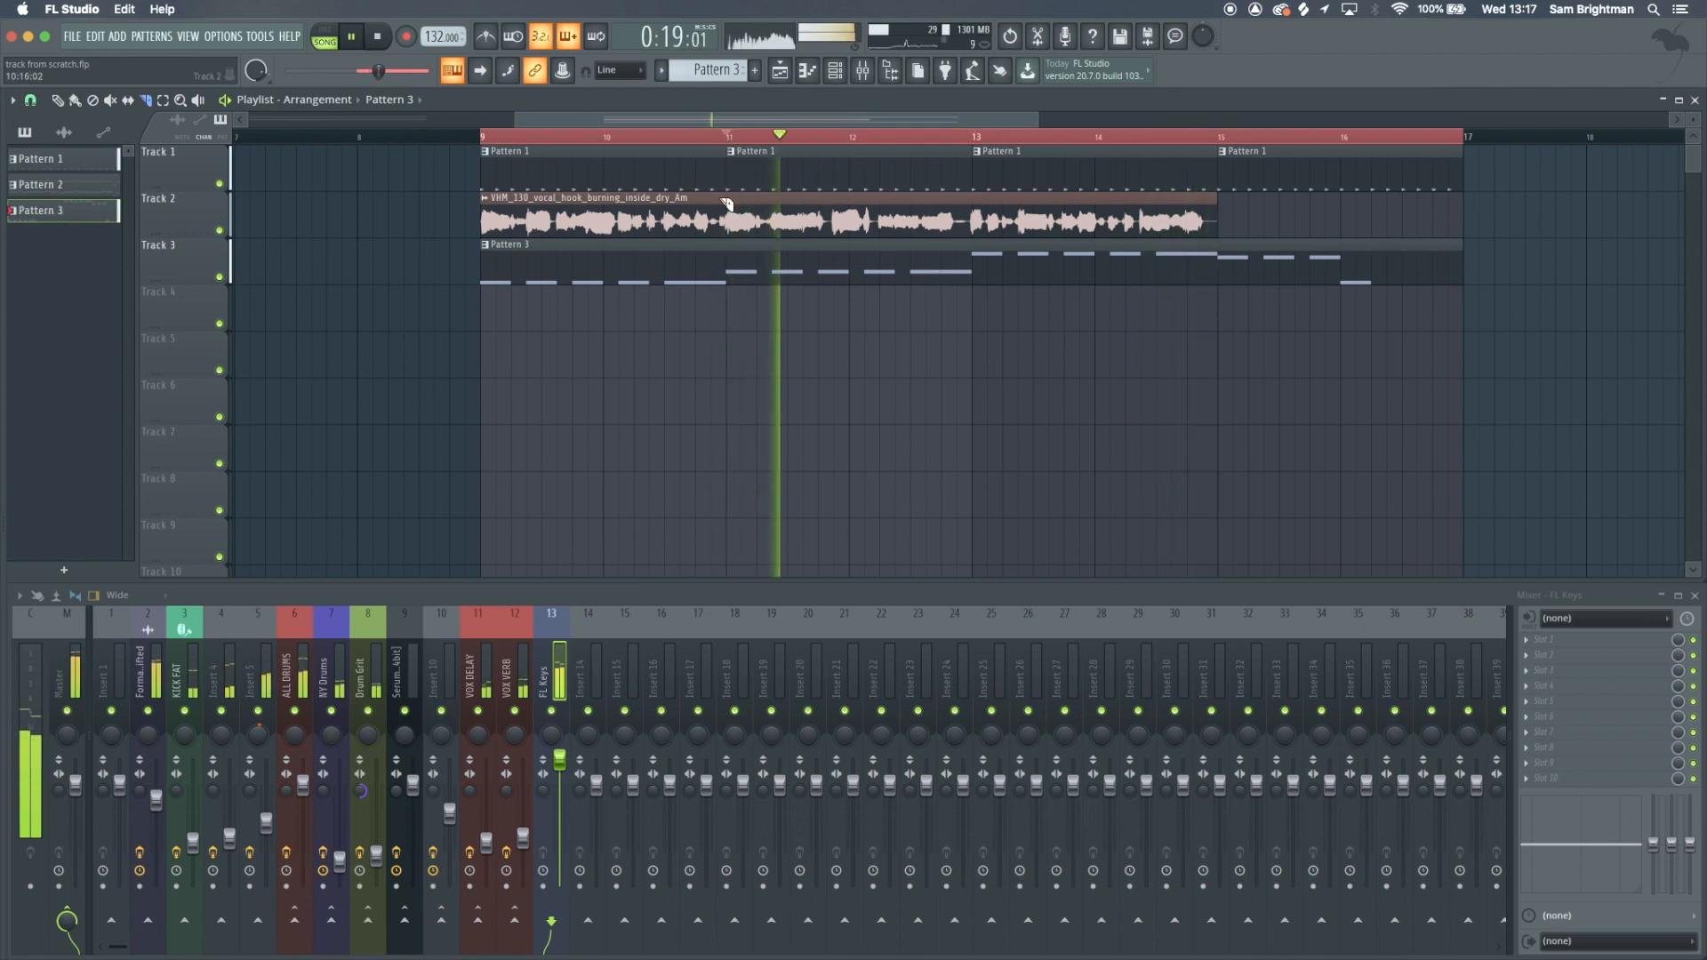
key("space")
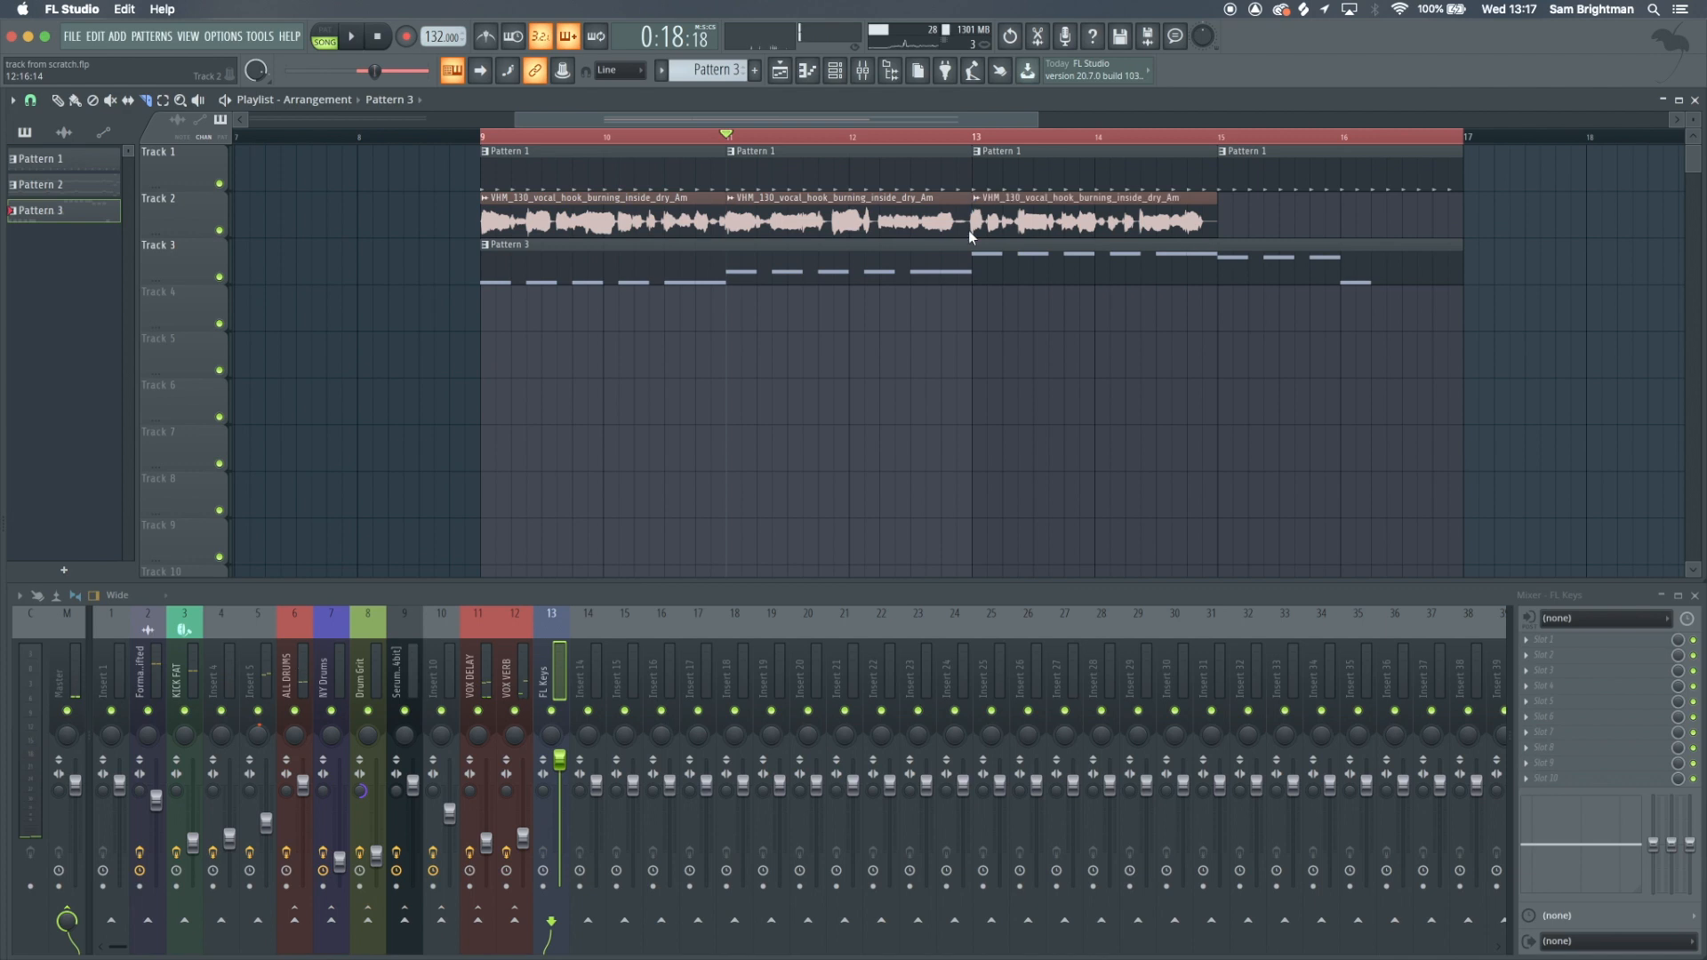
left_click(901, 210)
scroll(1257, 316, "down", 3)
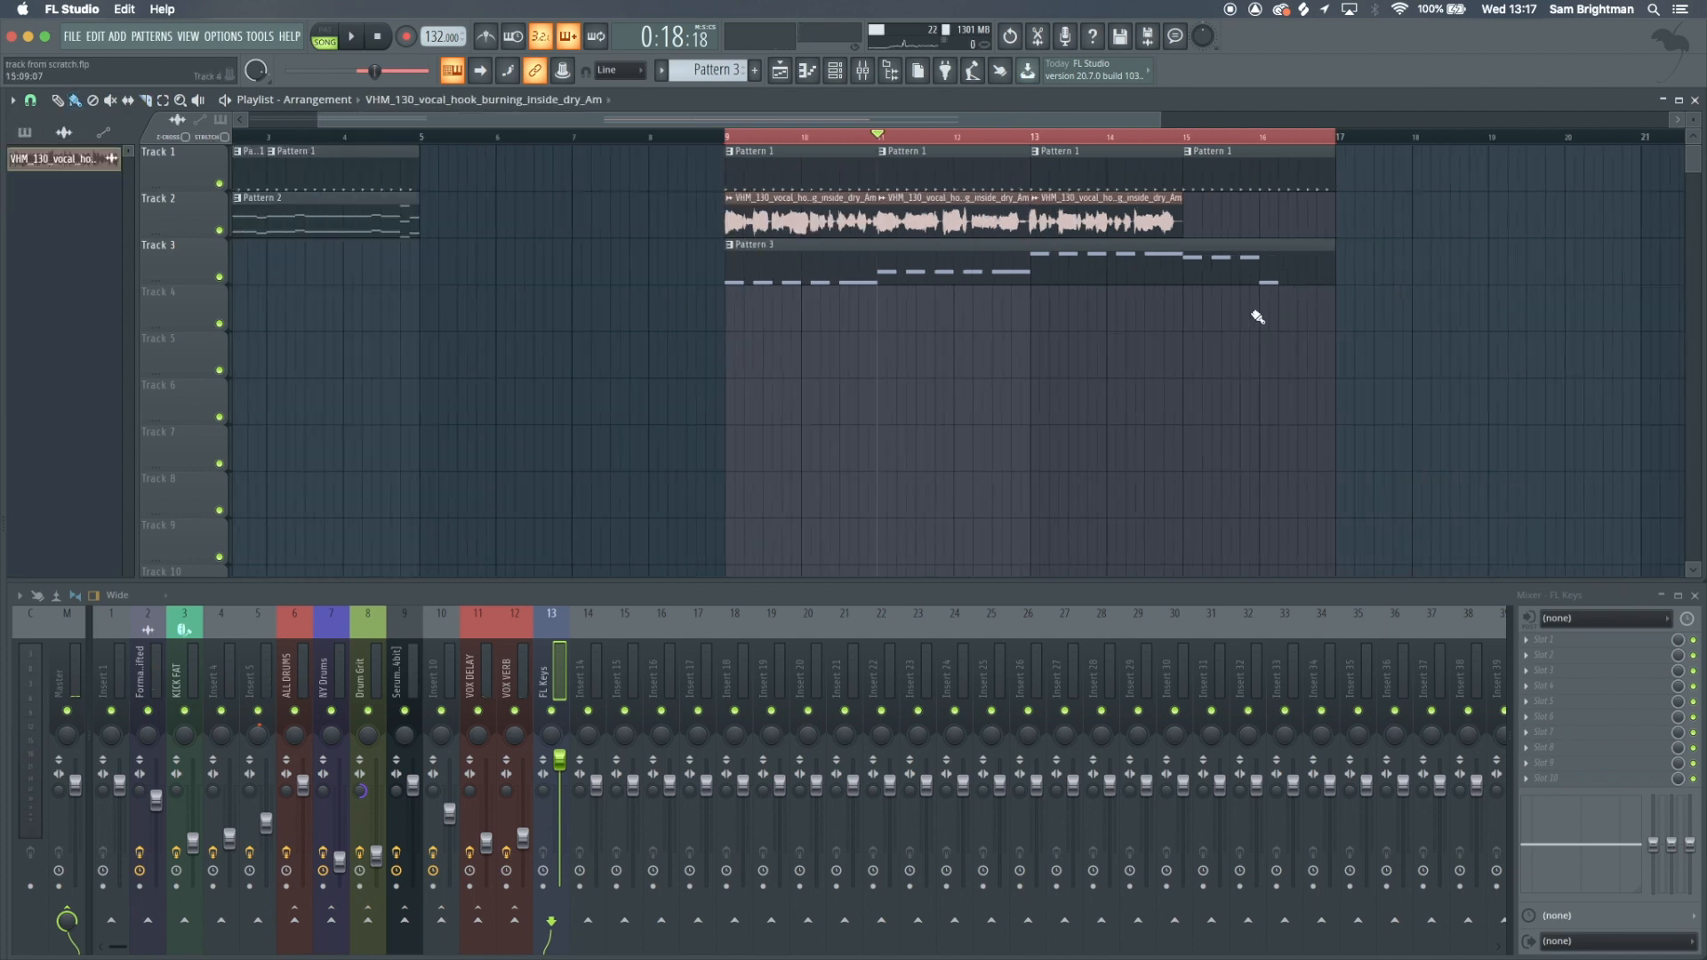
Place a vocal hook slice on Track 4 at bar 15 and extend its start back to step 16 of bar 14
scroll(1189, 313, "up", 3)
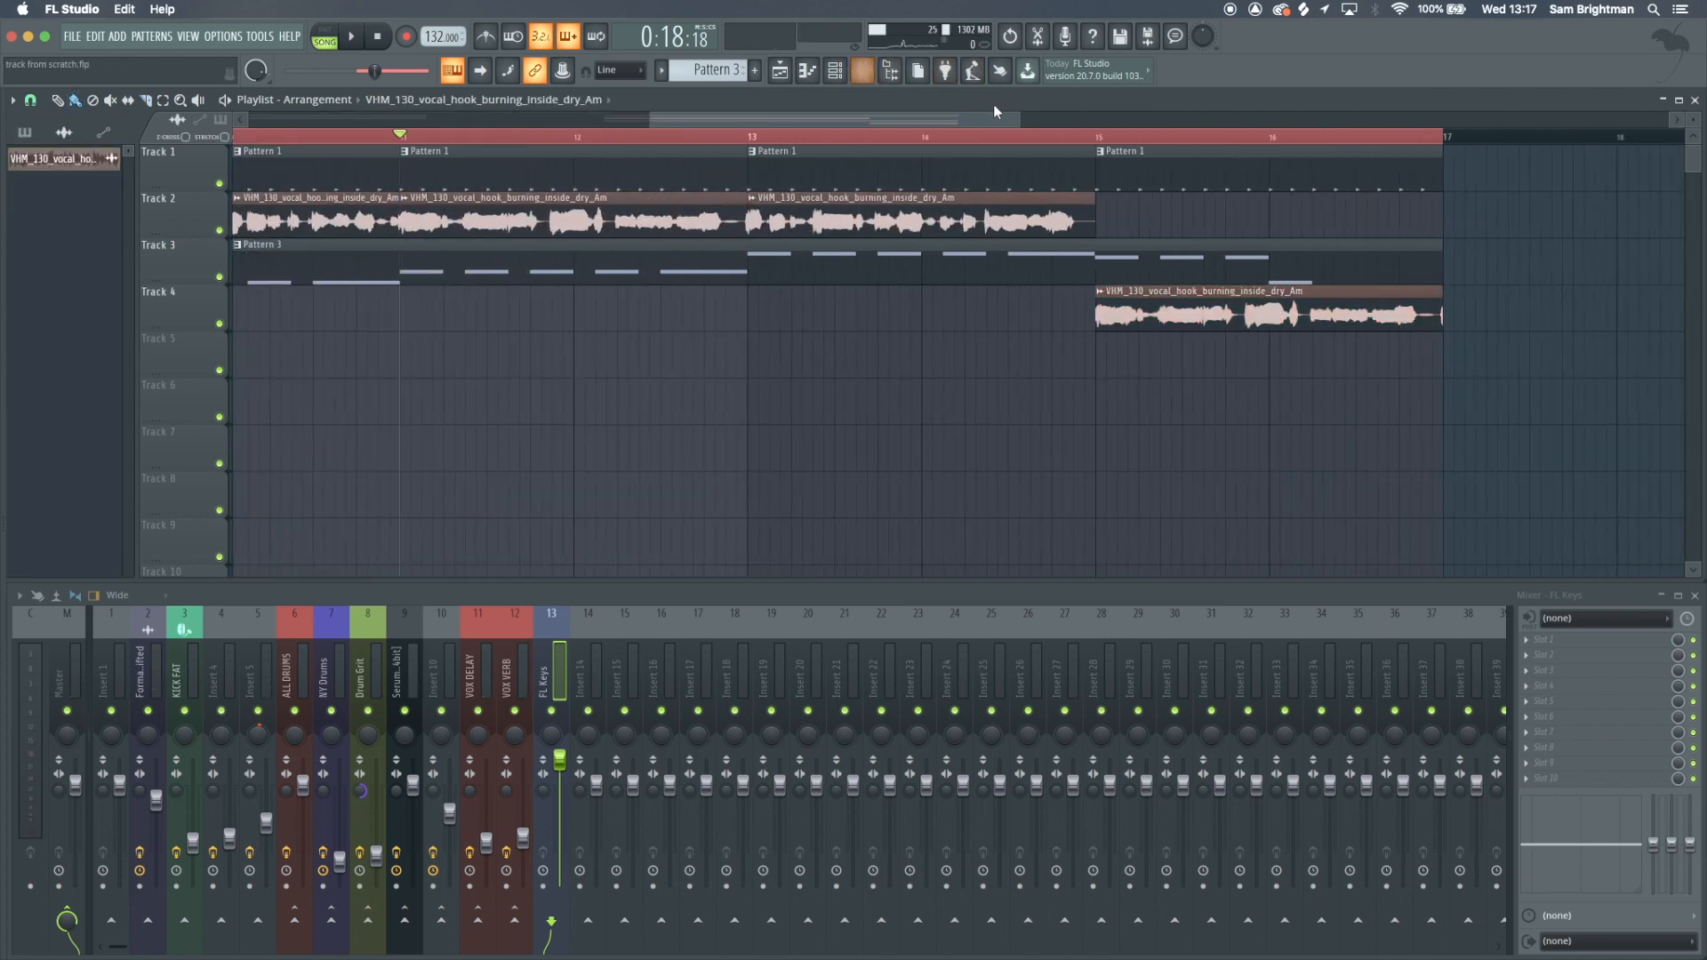
scroll(1099, 322, "up", 3)
left_click_drag(1096, 319, 1071, 319)
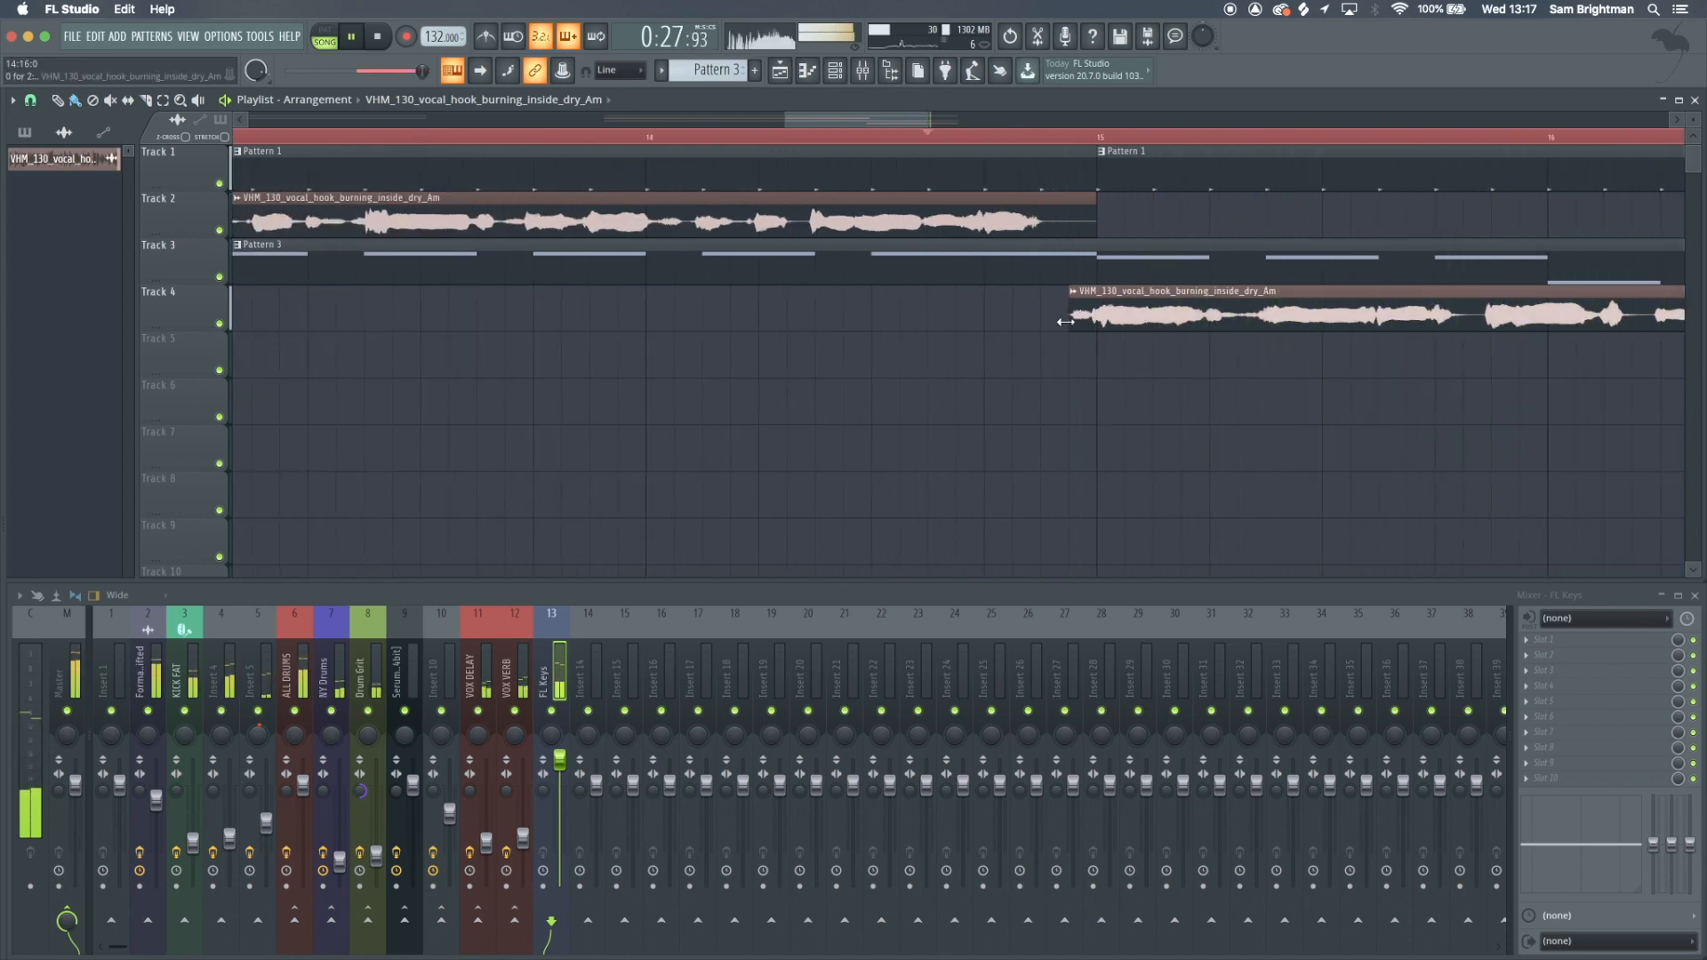
key("space")
scroll(1112, 358, "down", 2)
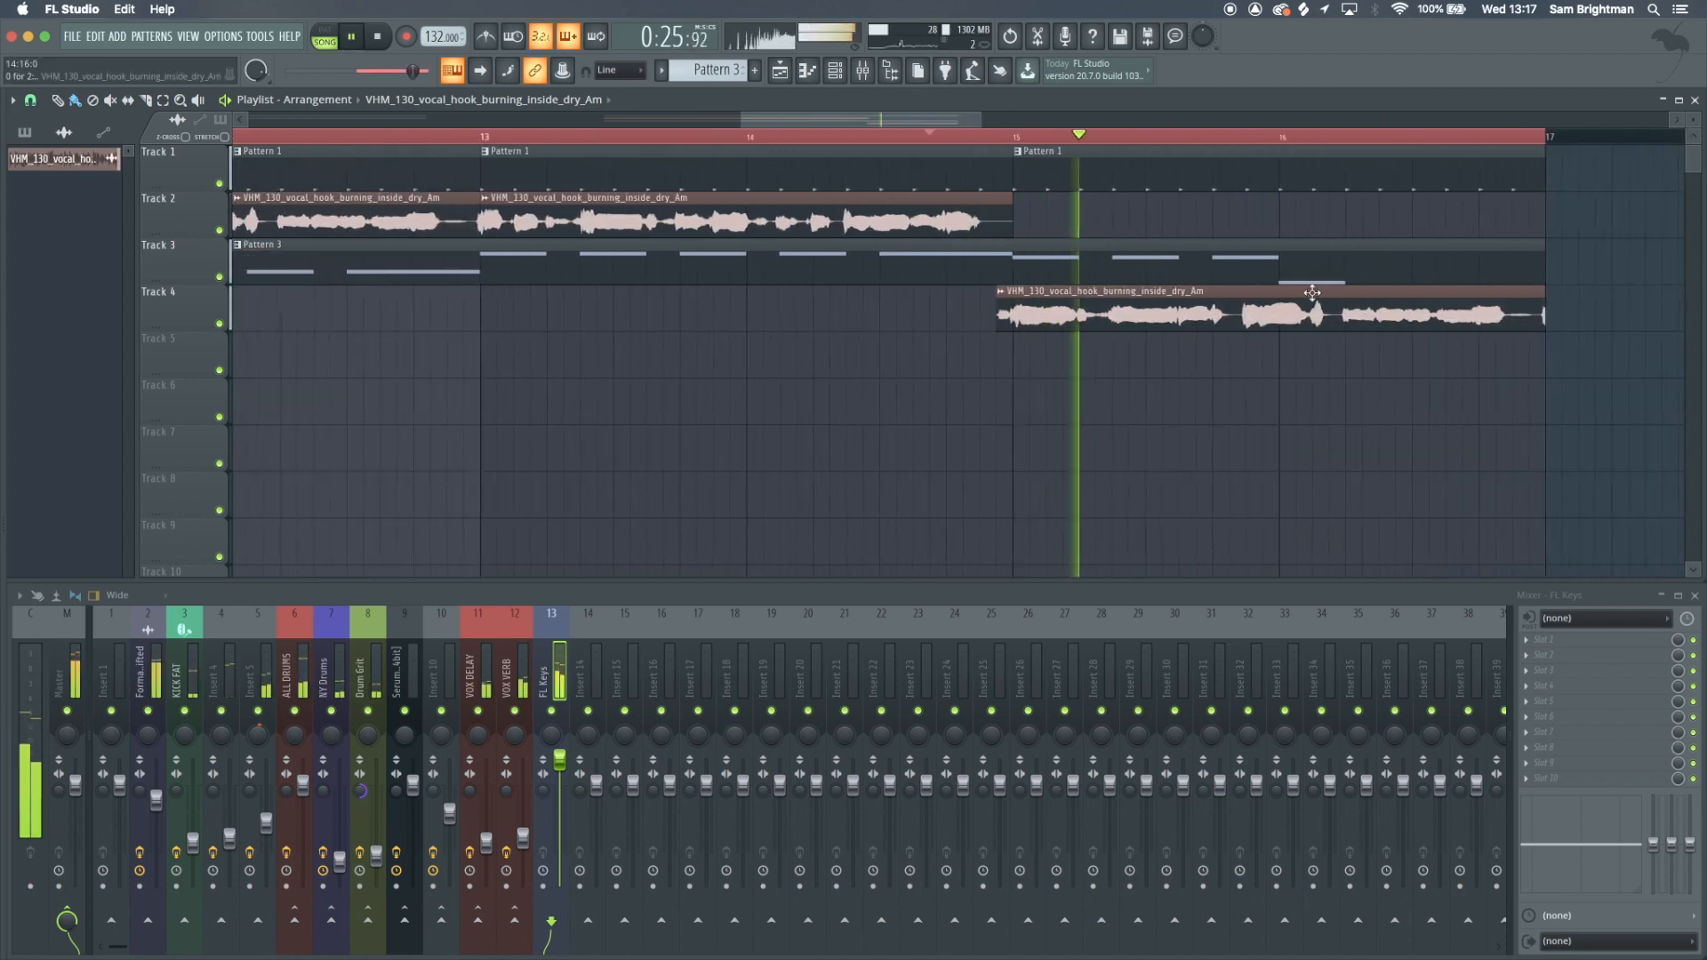
Trim the end of the Track 4 vocal clip to just before bar 17 and audition it
key("space")
left_click_drag(1547, 318, 1537, 318)
key("space")
key("space")
Rework bar 8 of the FL Keys part into four-step notes: A#3 at steps 3 and 9, and B3 at step 13
double_click(1364, 281)
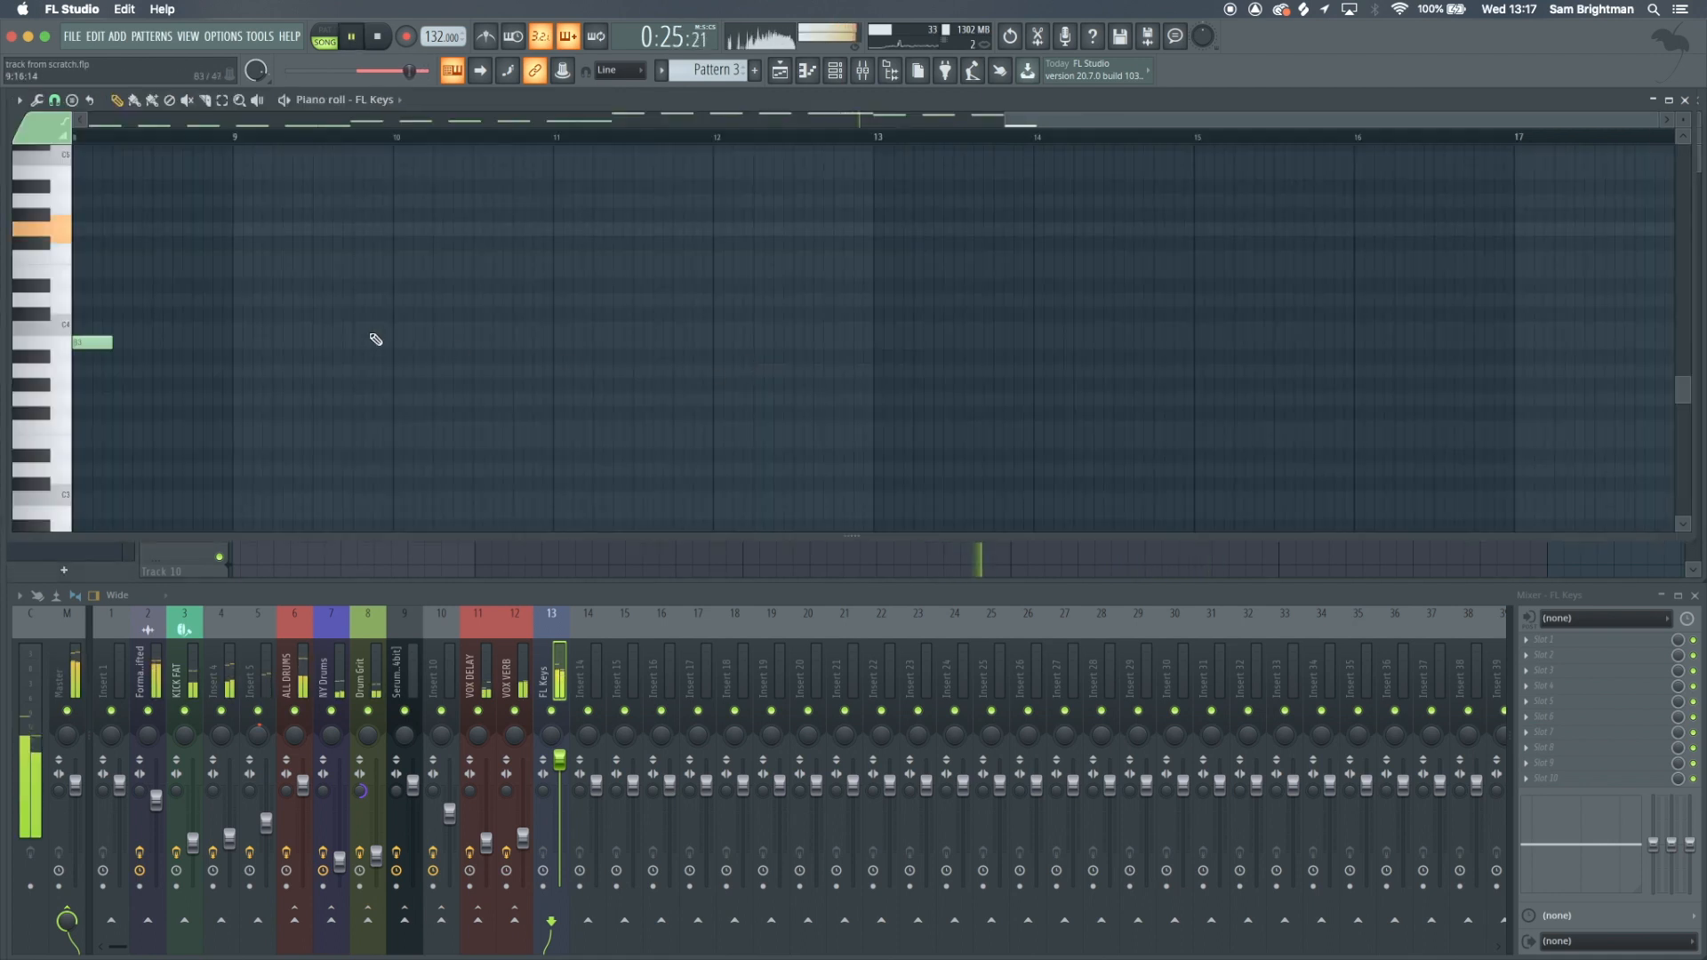
scroll(375, 339, "left", 10)
key("space")
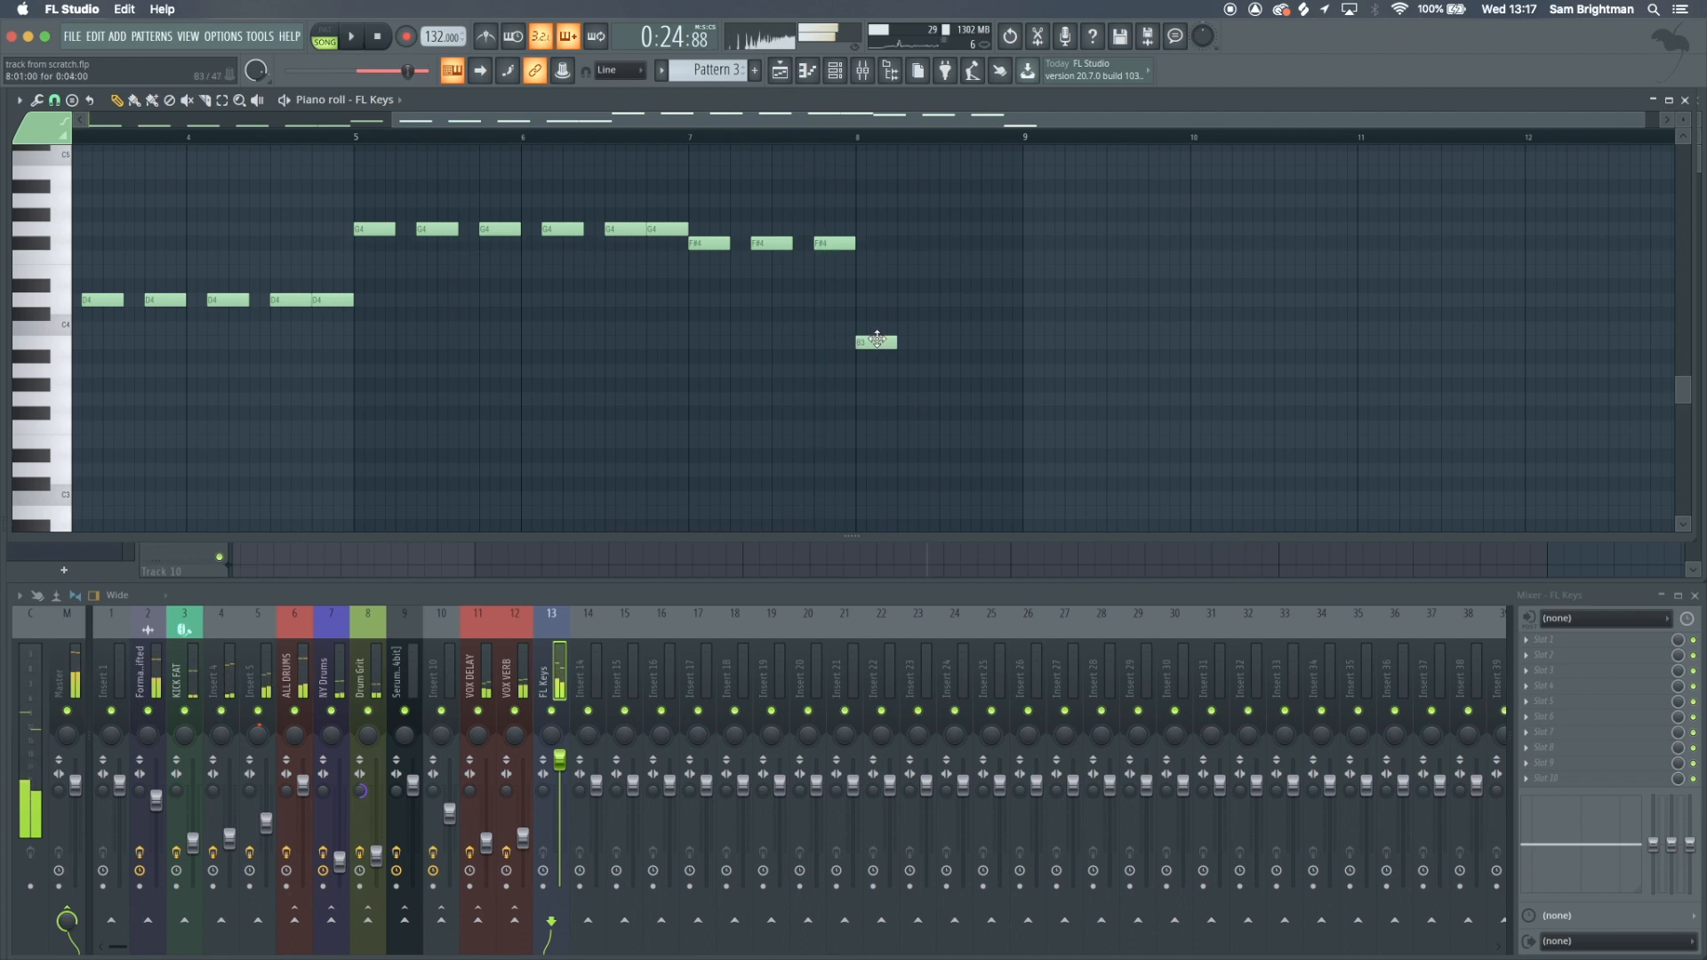
key("space")
scroll(876, 294, "up", 5)
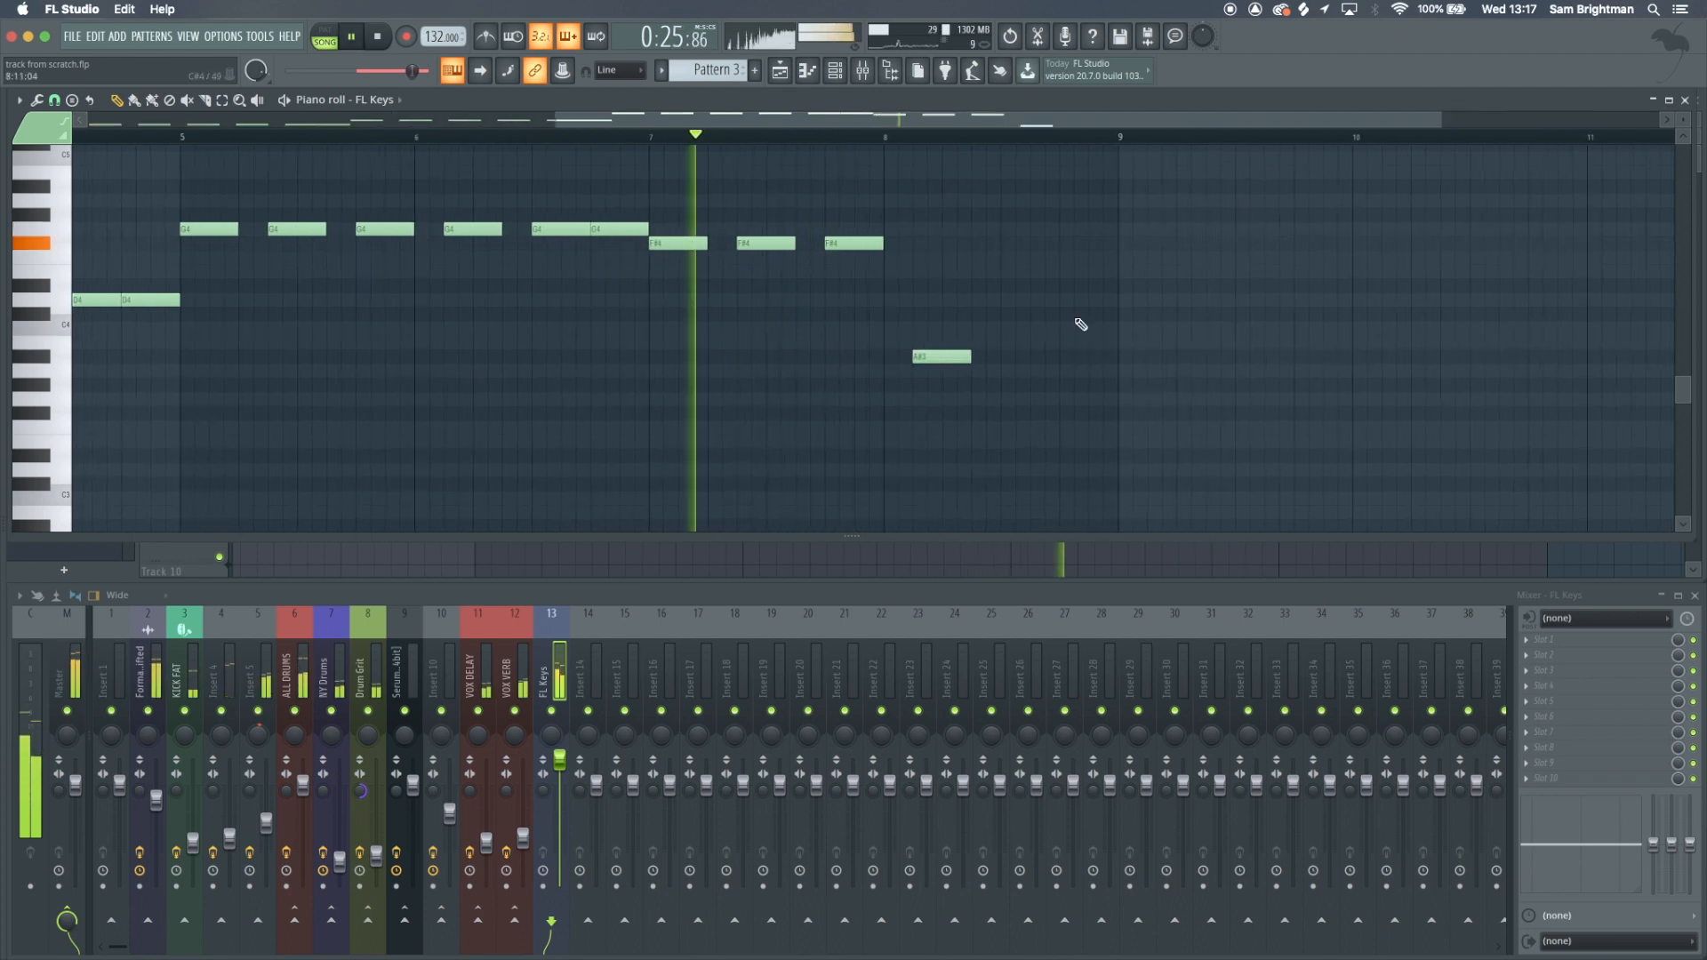
left_click(1038, 357)
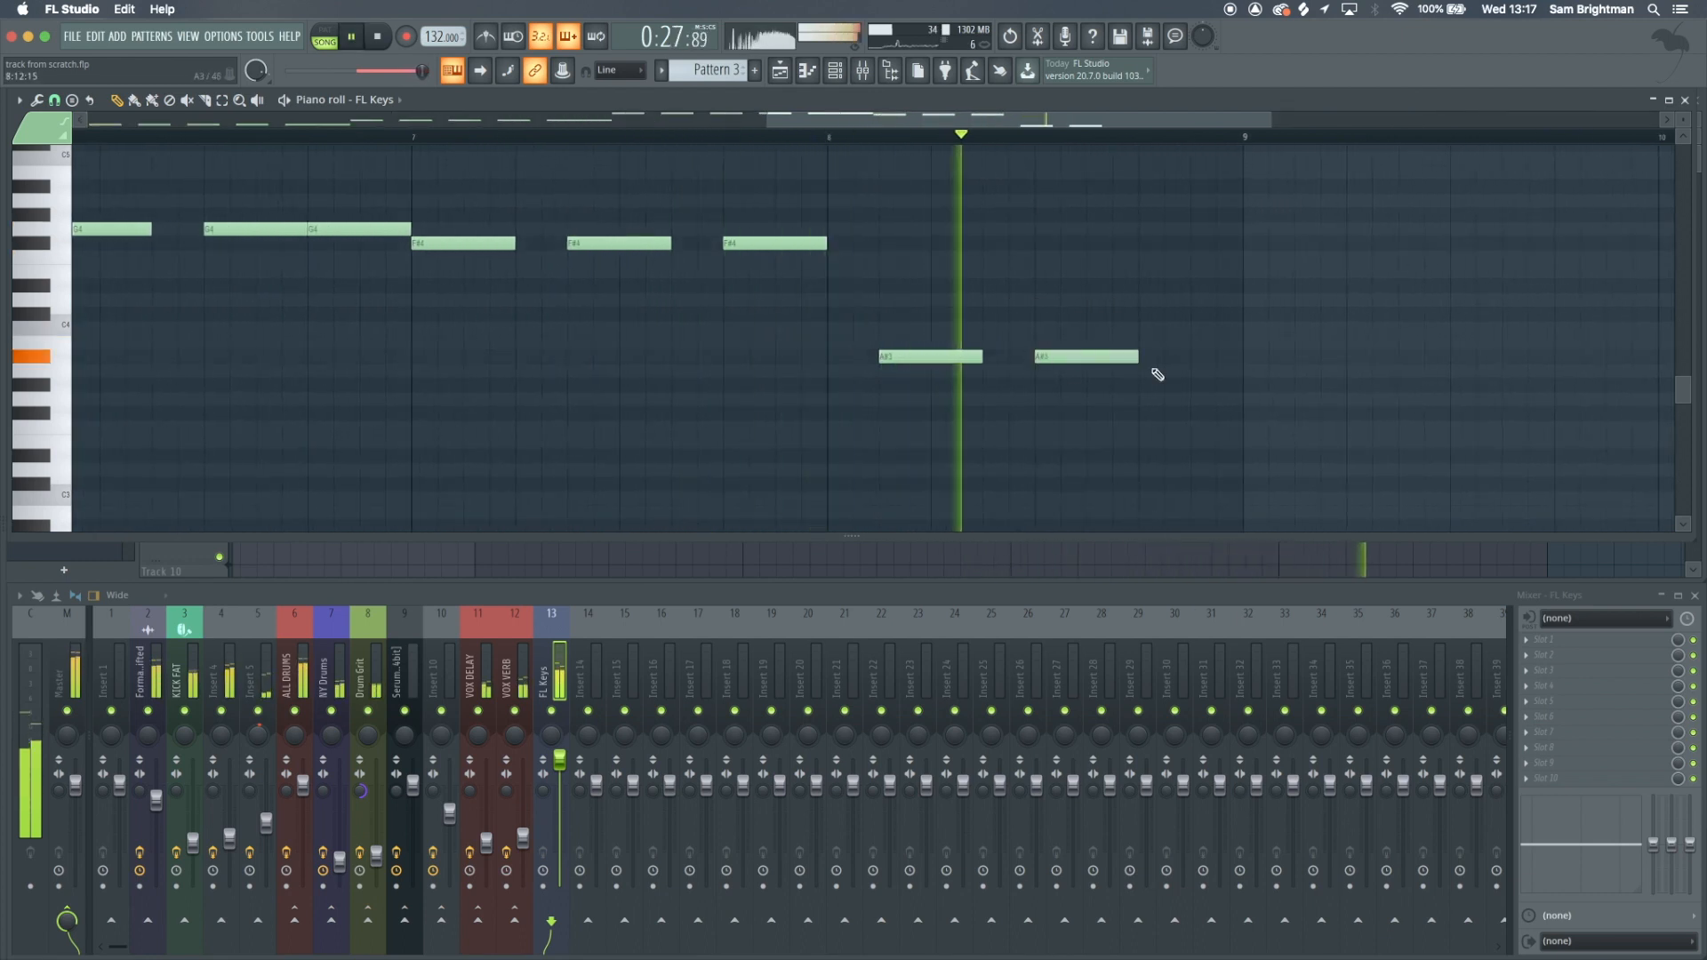
key("space")
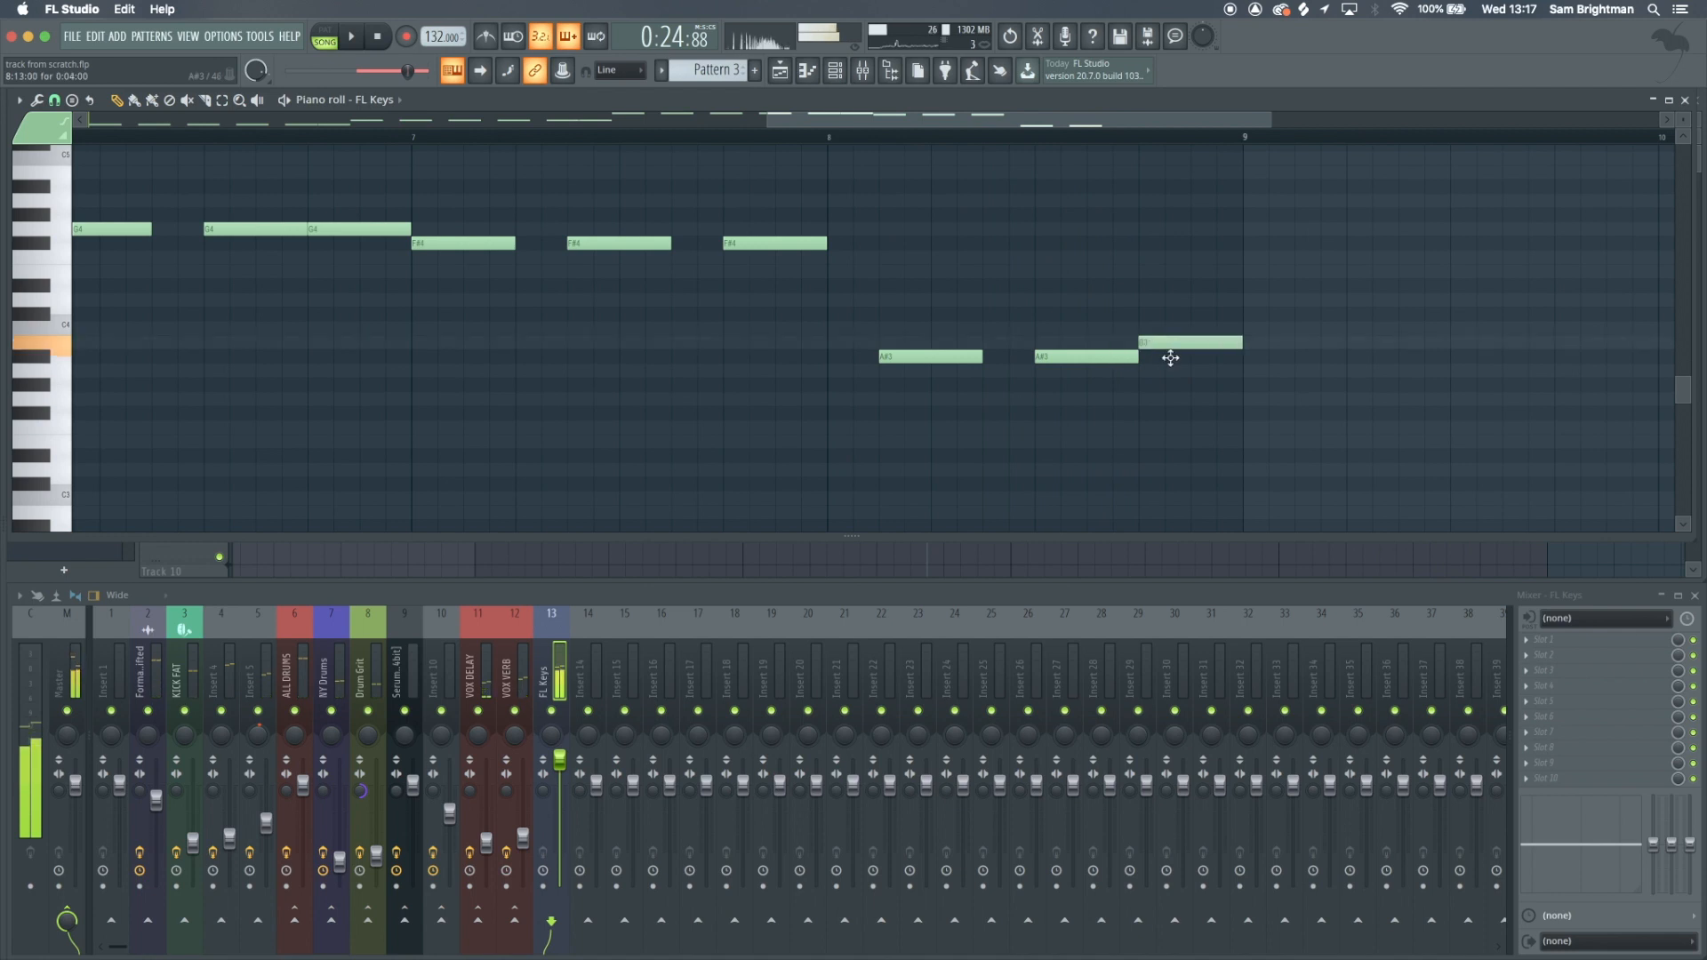
Save the project and audition the arrangement from just before bar 9, selecting the Formant Shifted mixer track
key("F5")
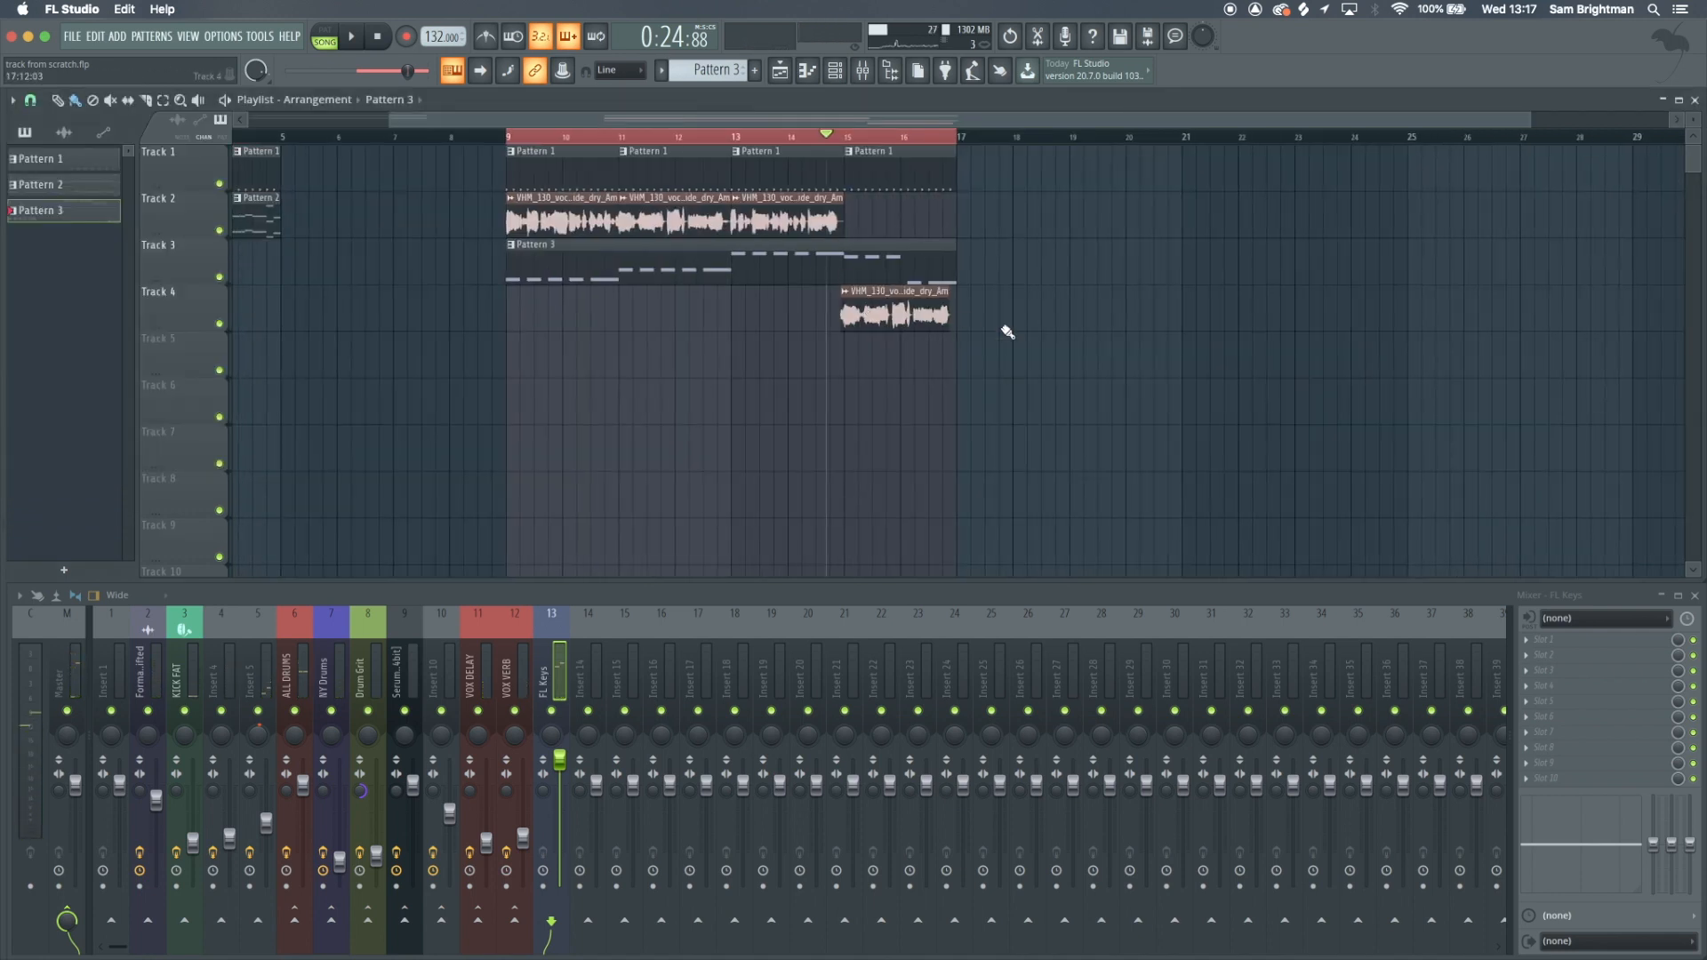
left_click(490, 137)
key("space")
scroll(749, 385, "up", 3)
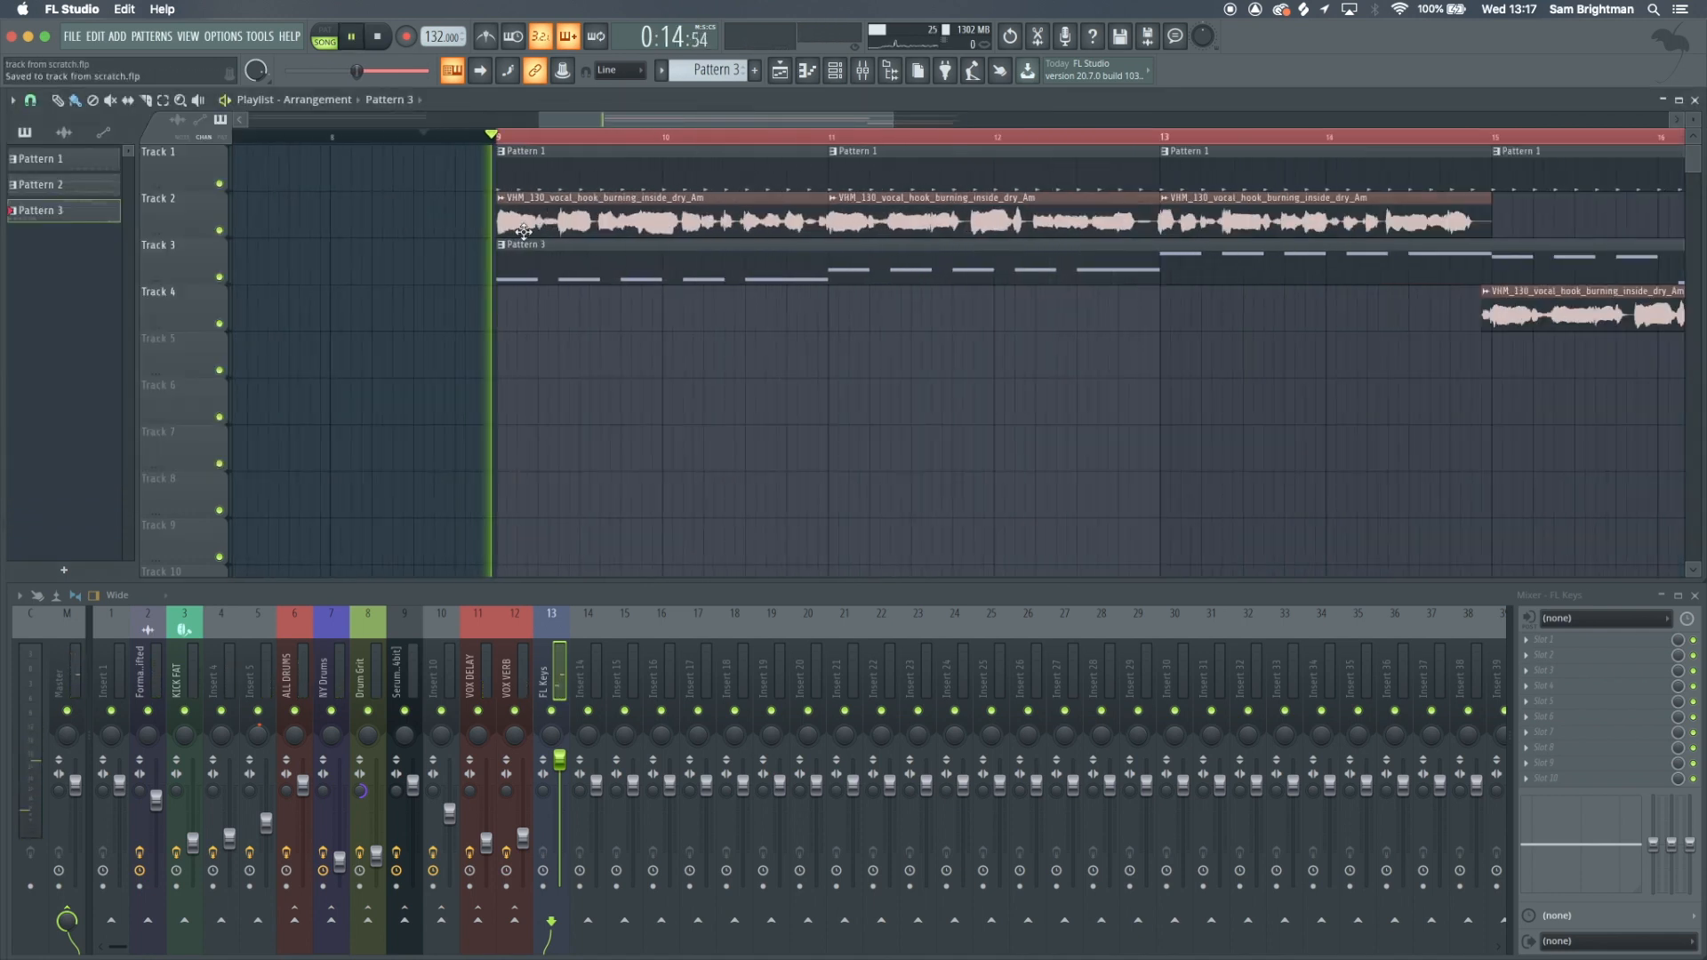
scroll(750, 385, "down", 4)
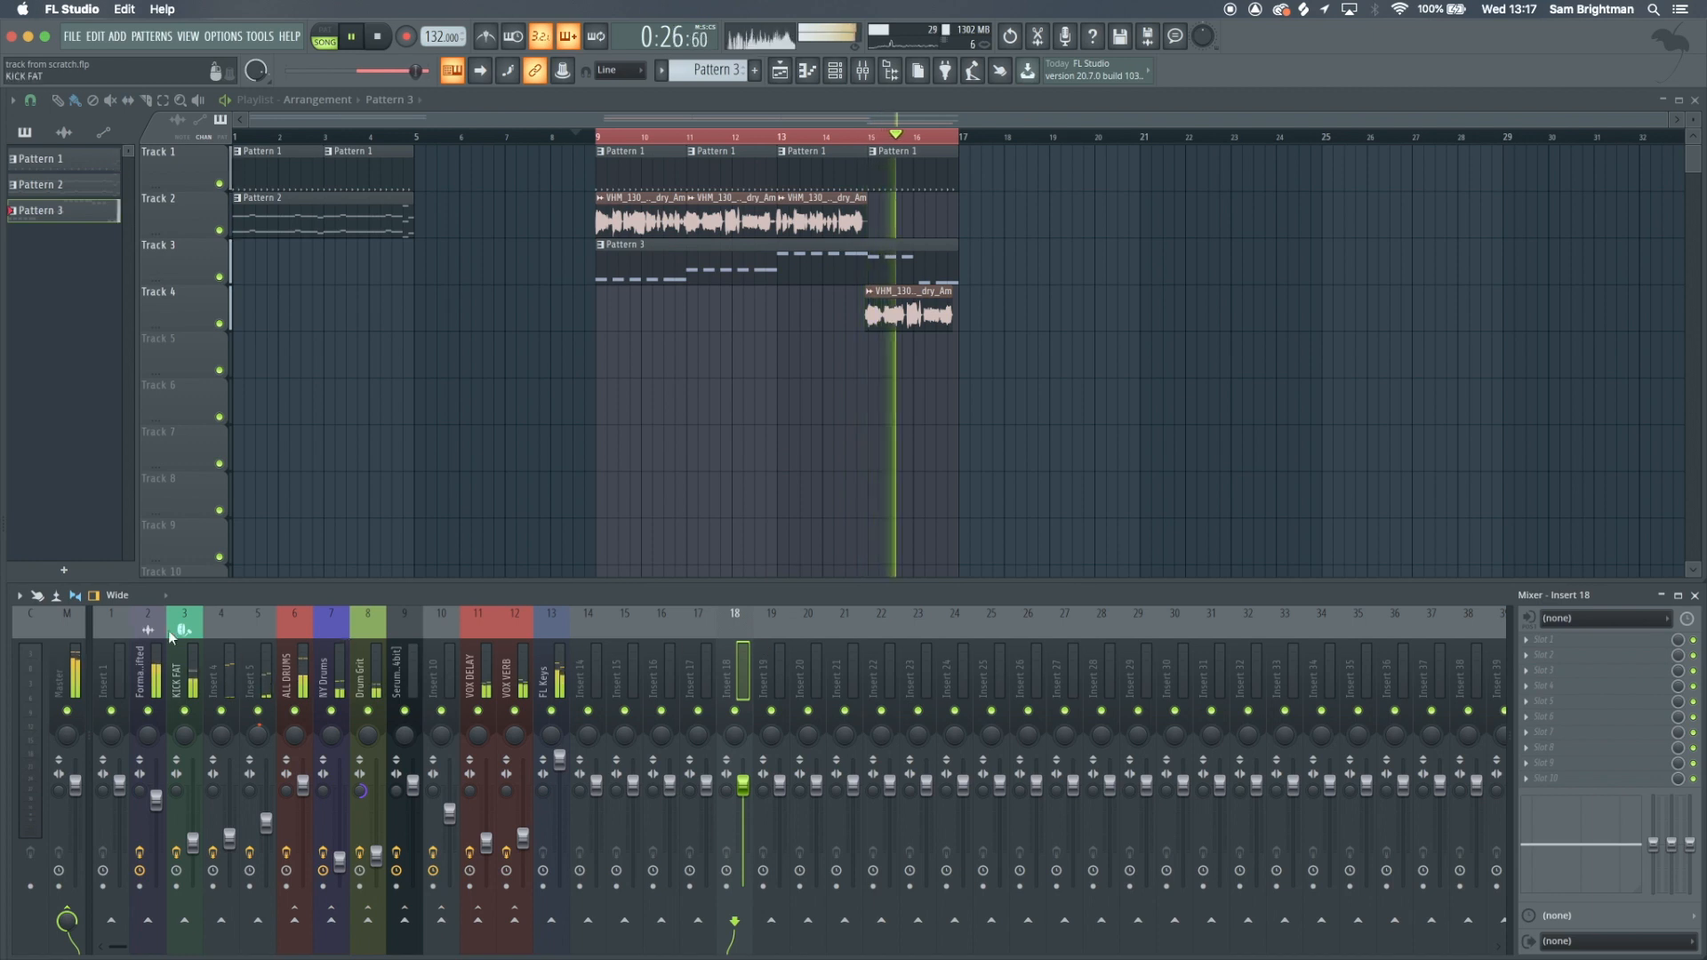
left_click(147, 676)
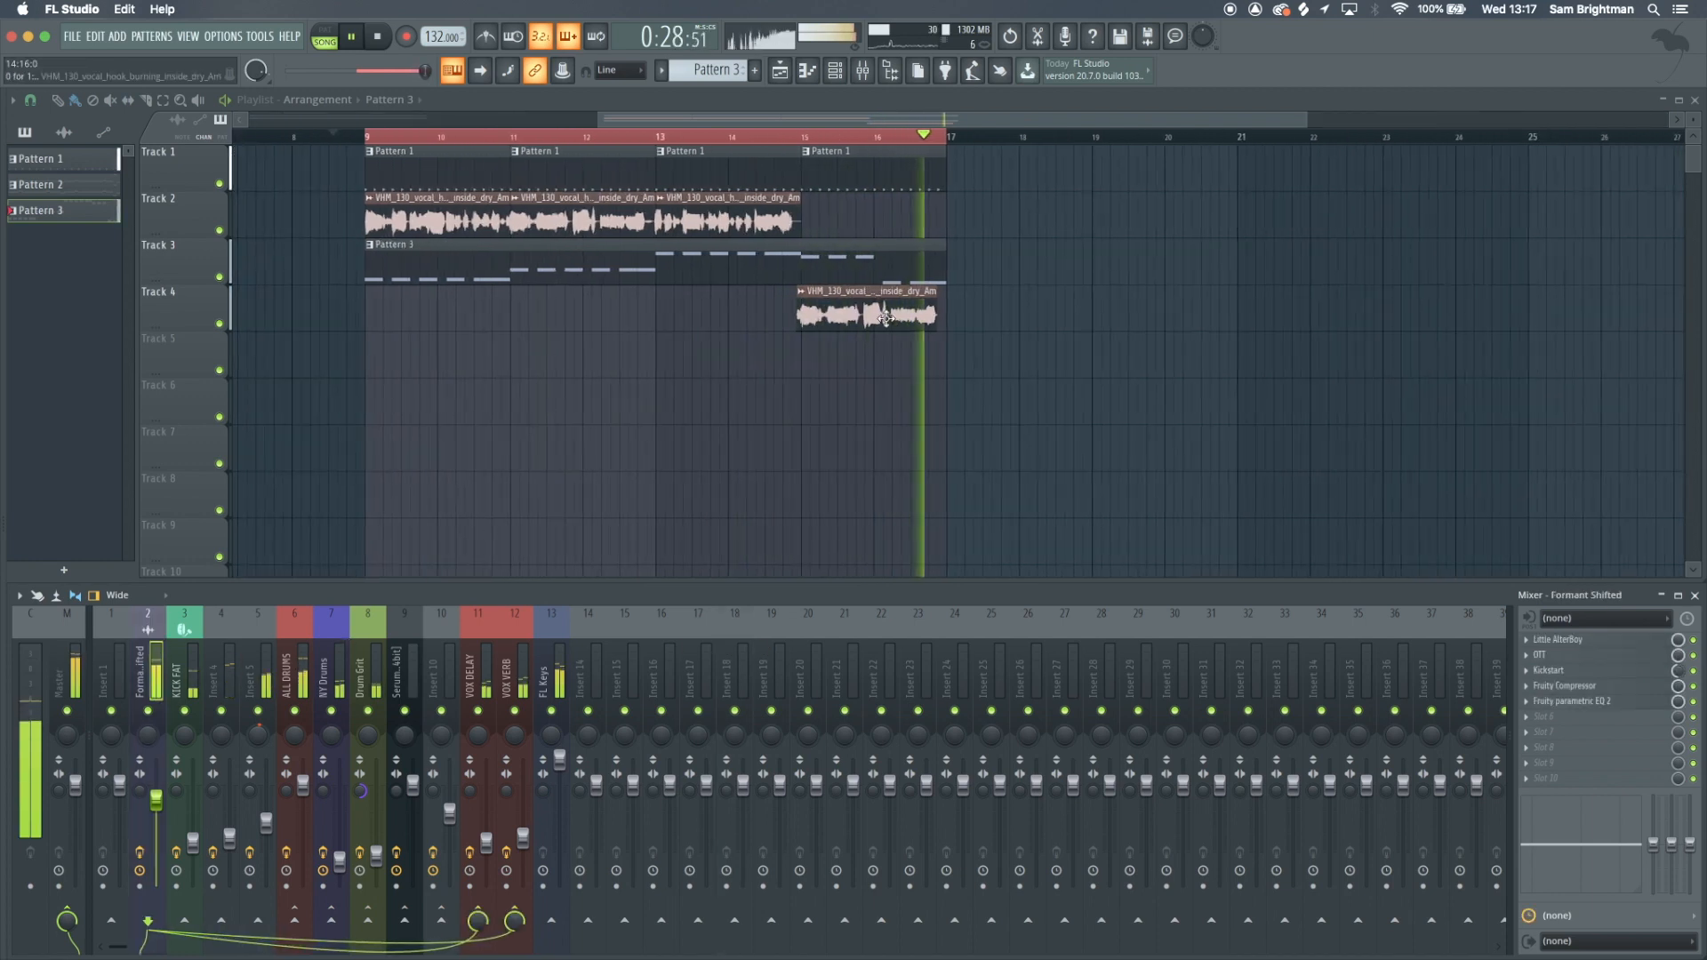
key("space")
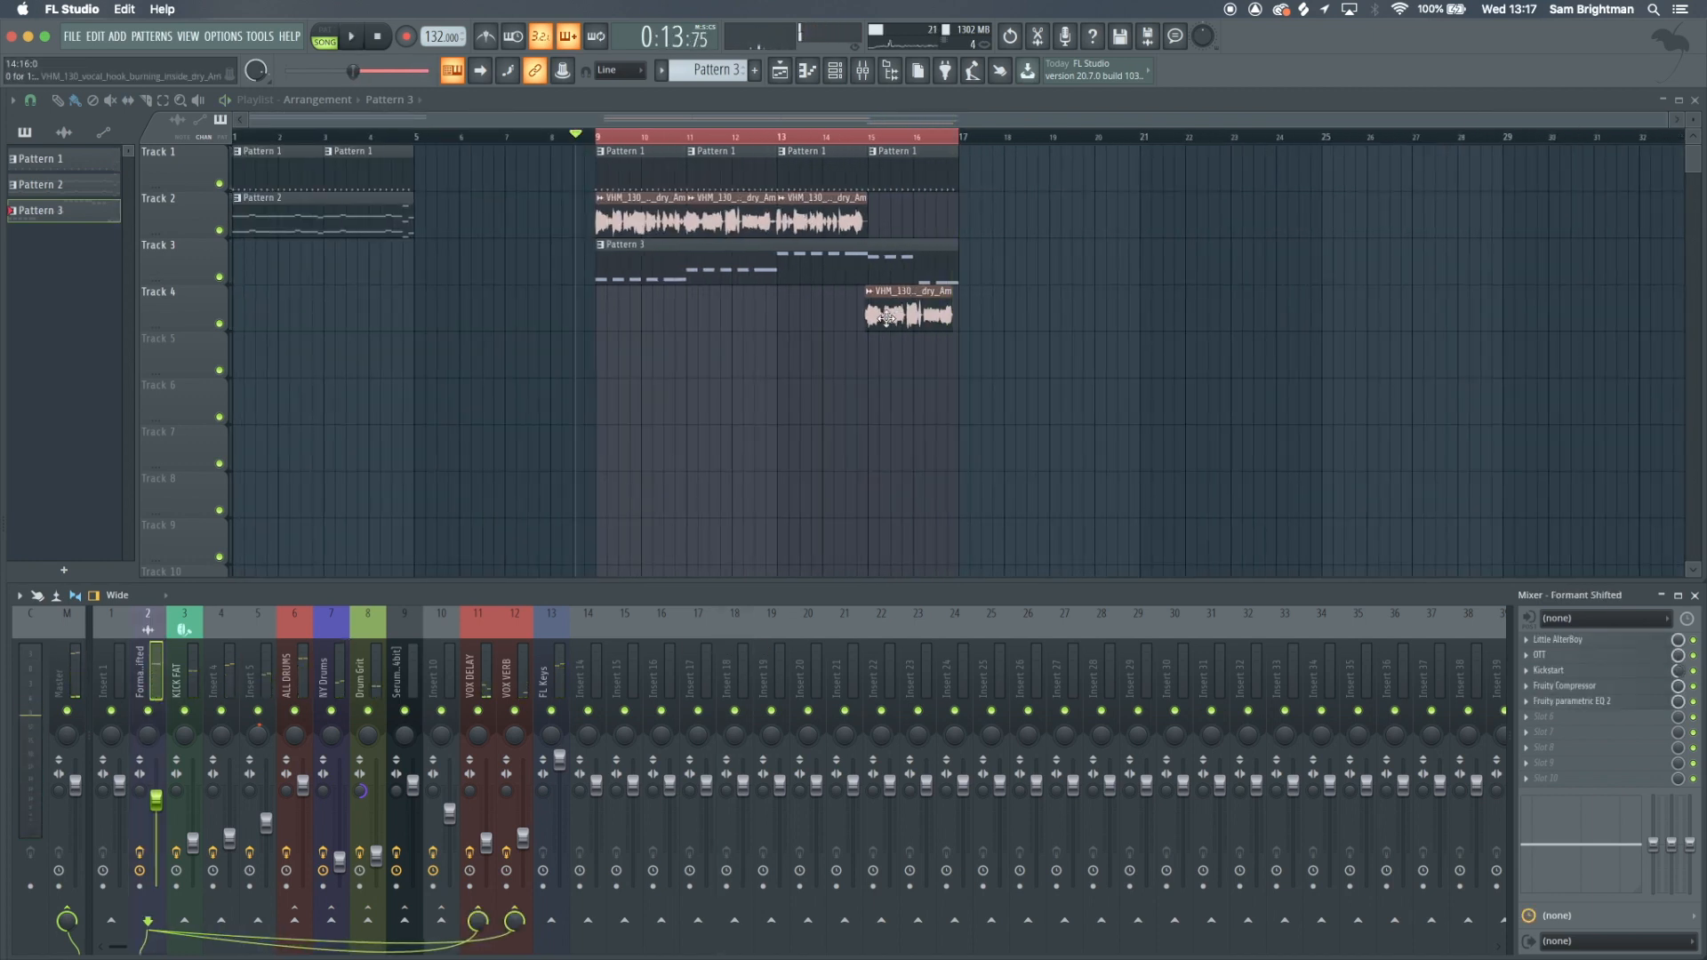